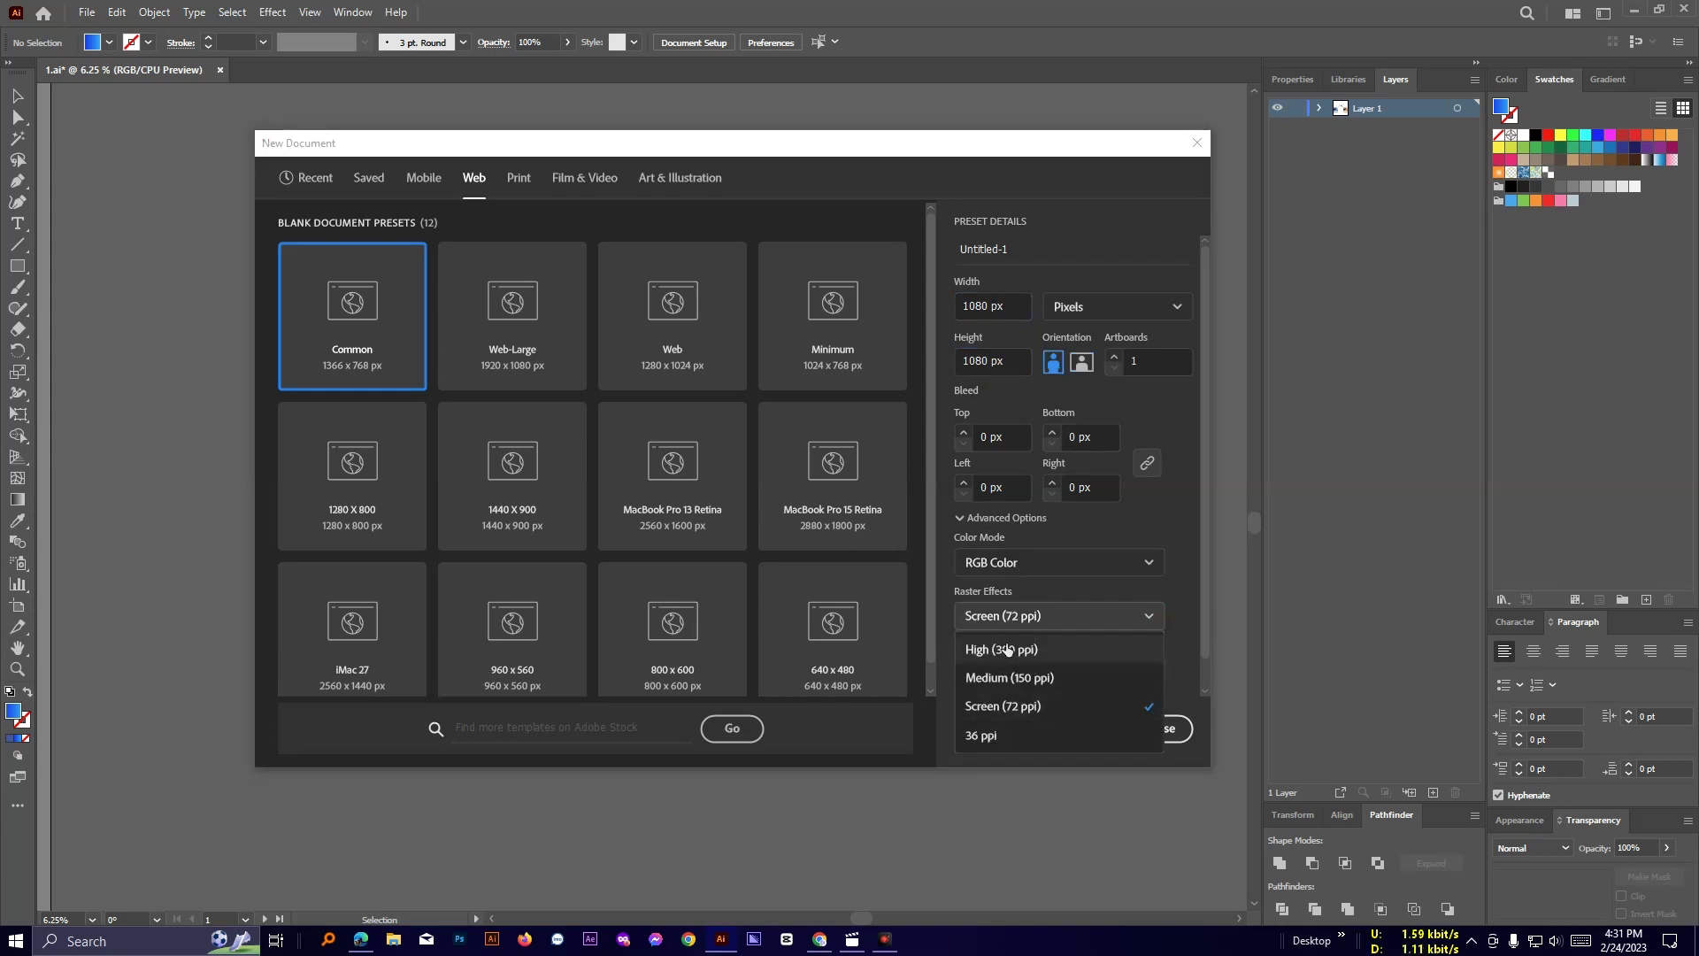
Create the 1080 × 1080 px document with High (300 ppi) raster effects, and set a white fill with no stroke.
left_click(1018, 648)
left_click(1083, 727)
left_click(108, 42)
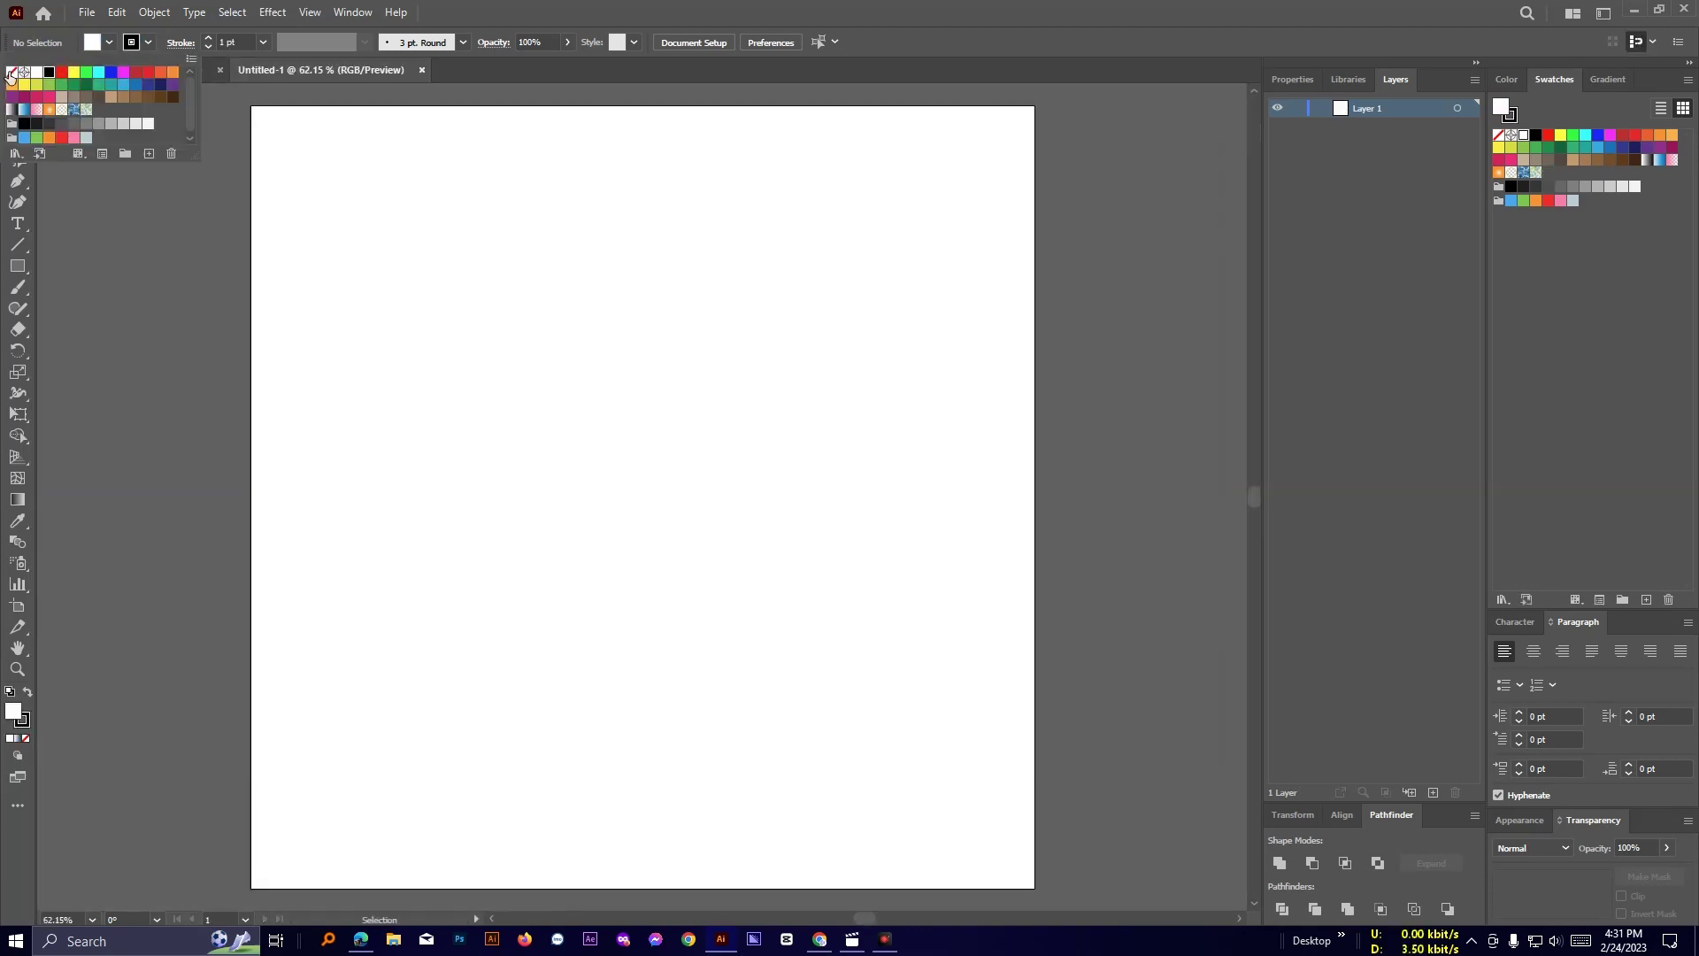
left_click(32, 72)
left_click(149, 43)
left_click(9, 70)
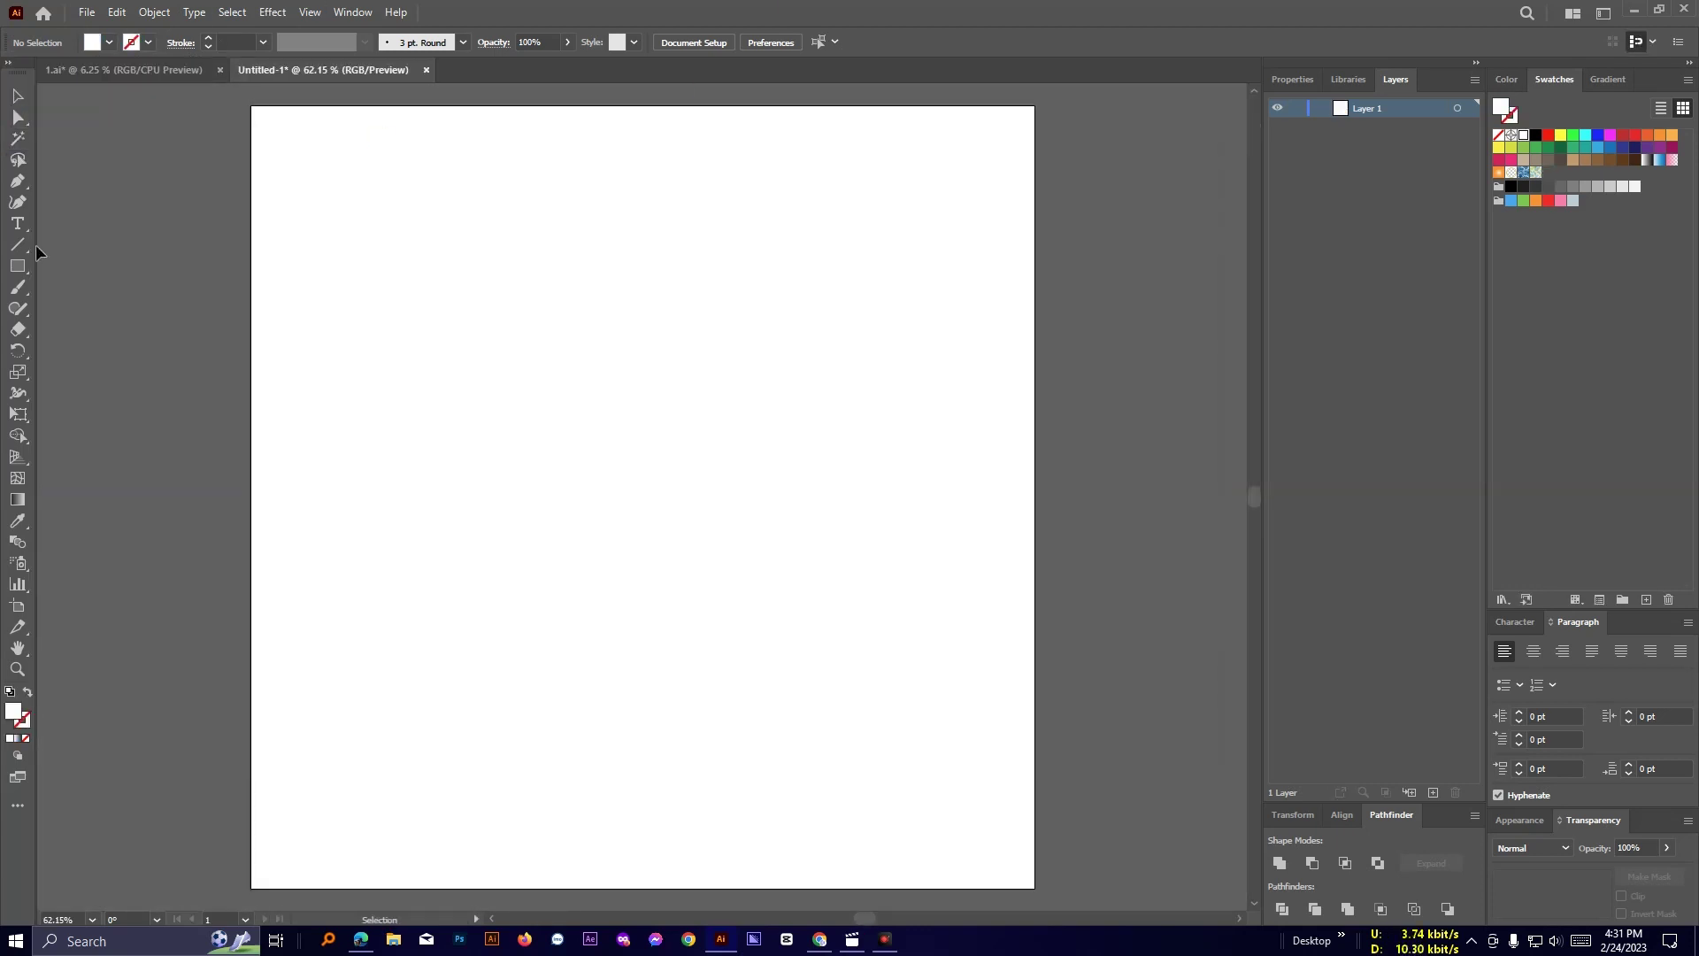
Draw a 1080 × 1080 px rectangle and centre it horizontally and vertically on the artboard.
left_click(862, 425)
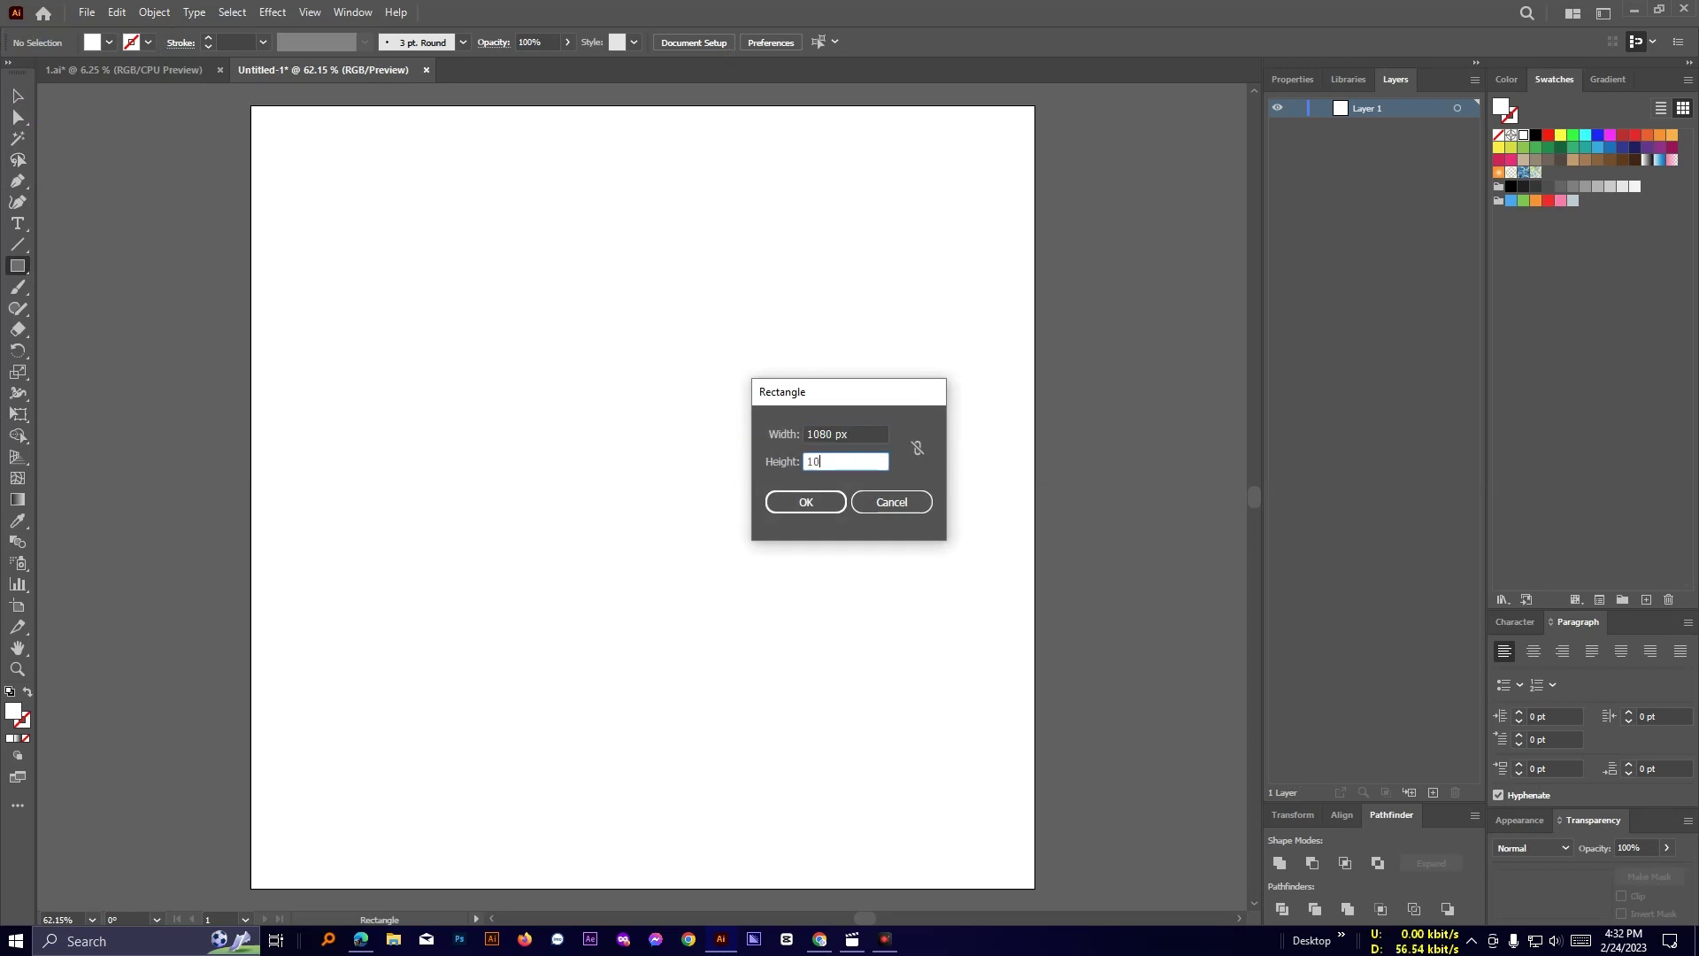
left_click(800, 499)
left_click(756, 43)
left_click(832, 42)
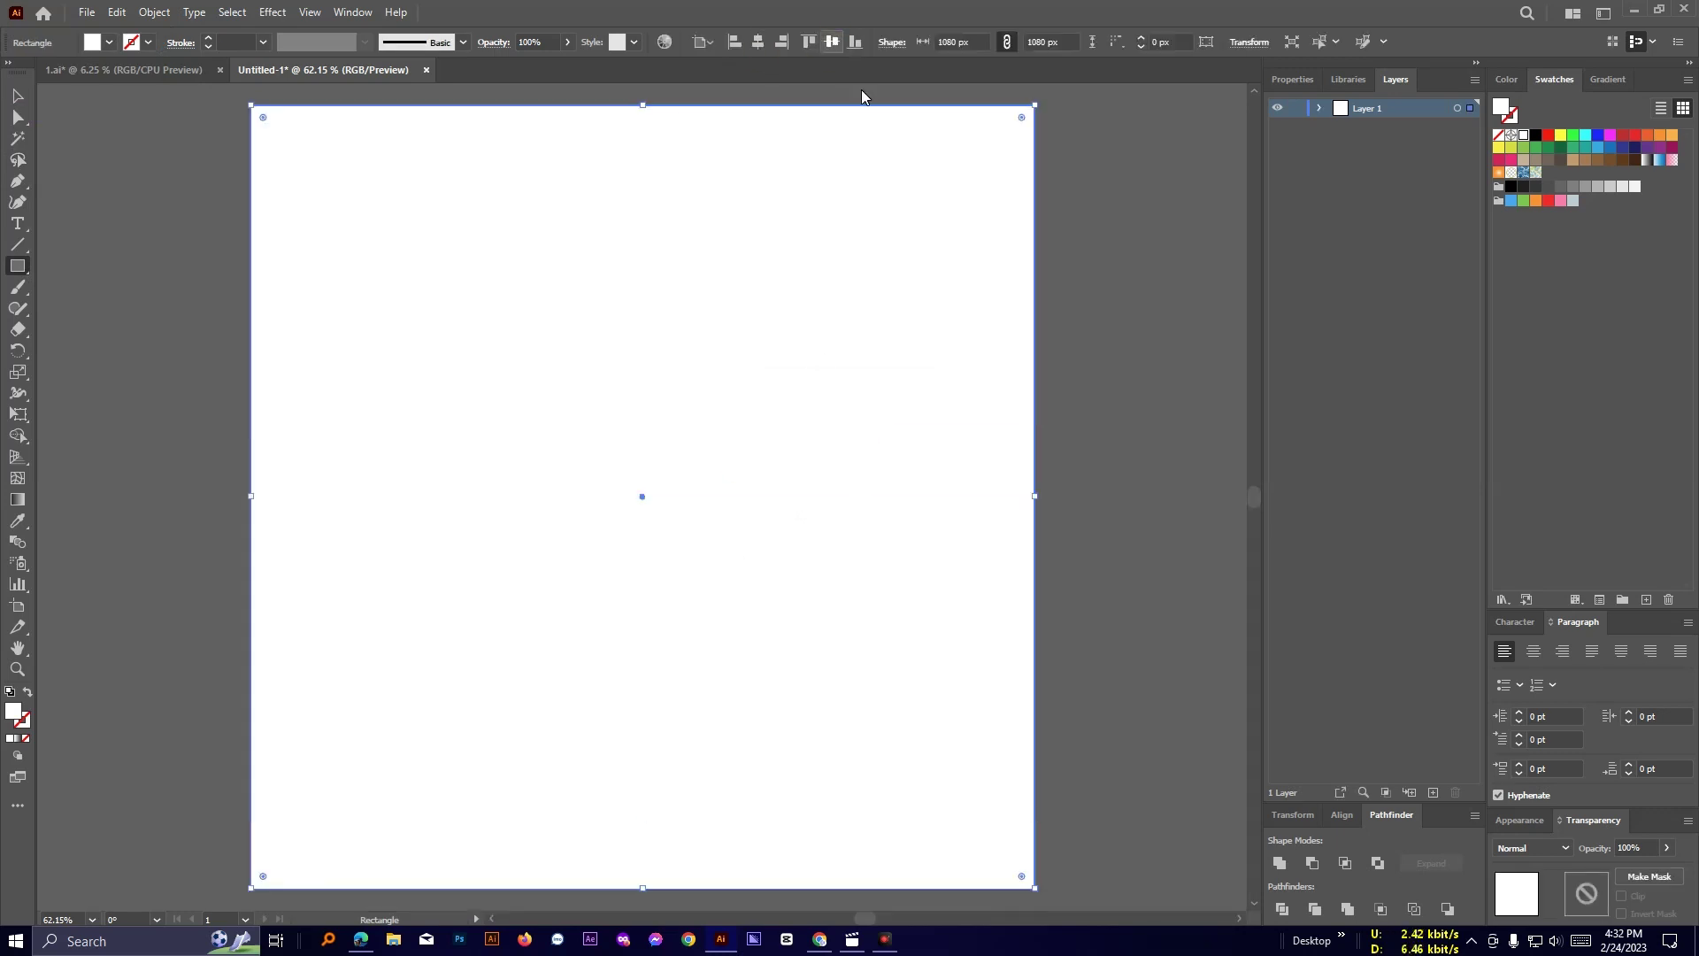
Create an inset copy of the background rectangle with an Offset Path of -80 px.
left_click(144, 14)
mouse_move(235, 452)
left_click(448, 512)
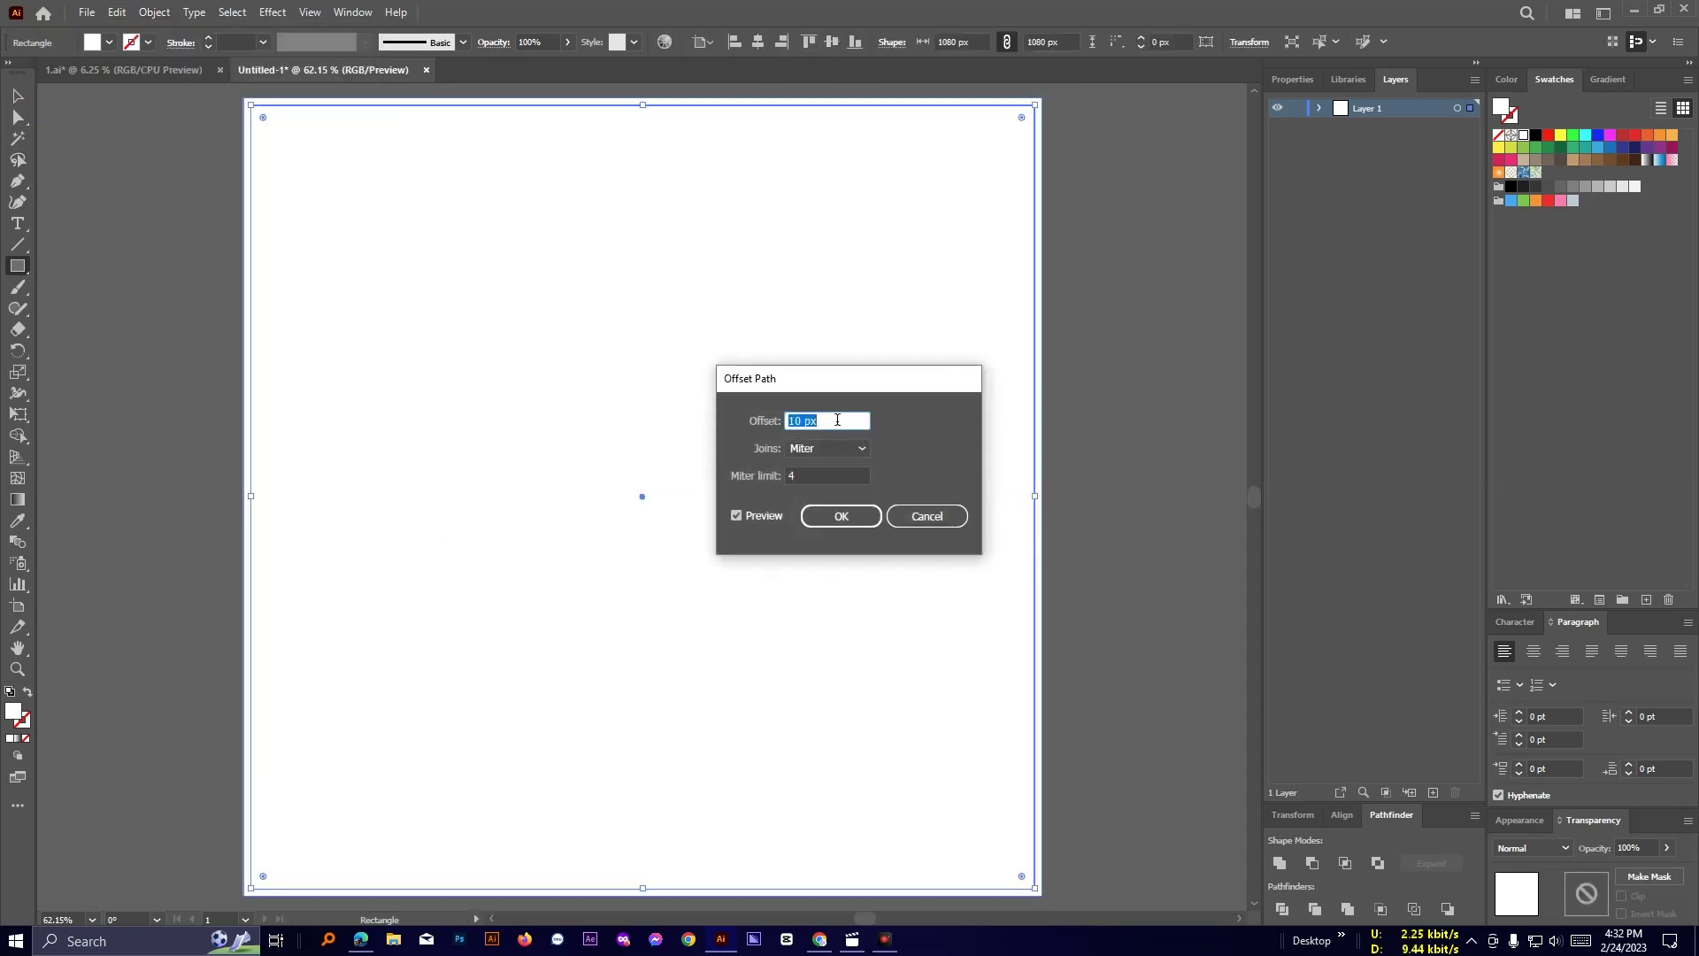
type("-80")
left_click(829, 517)
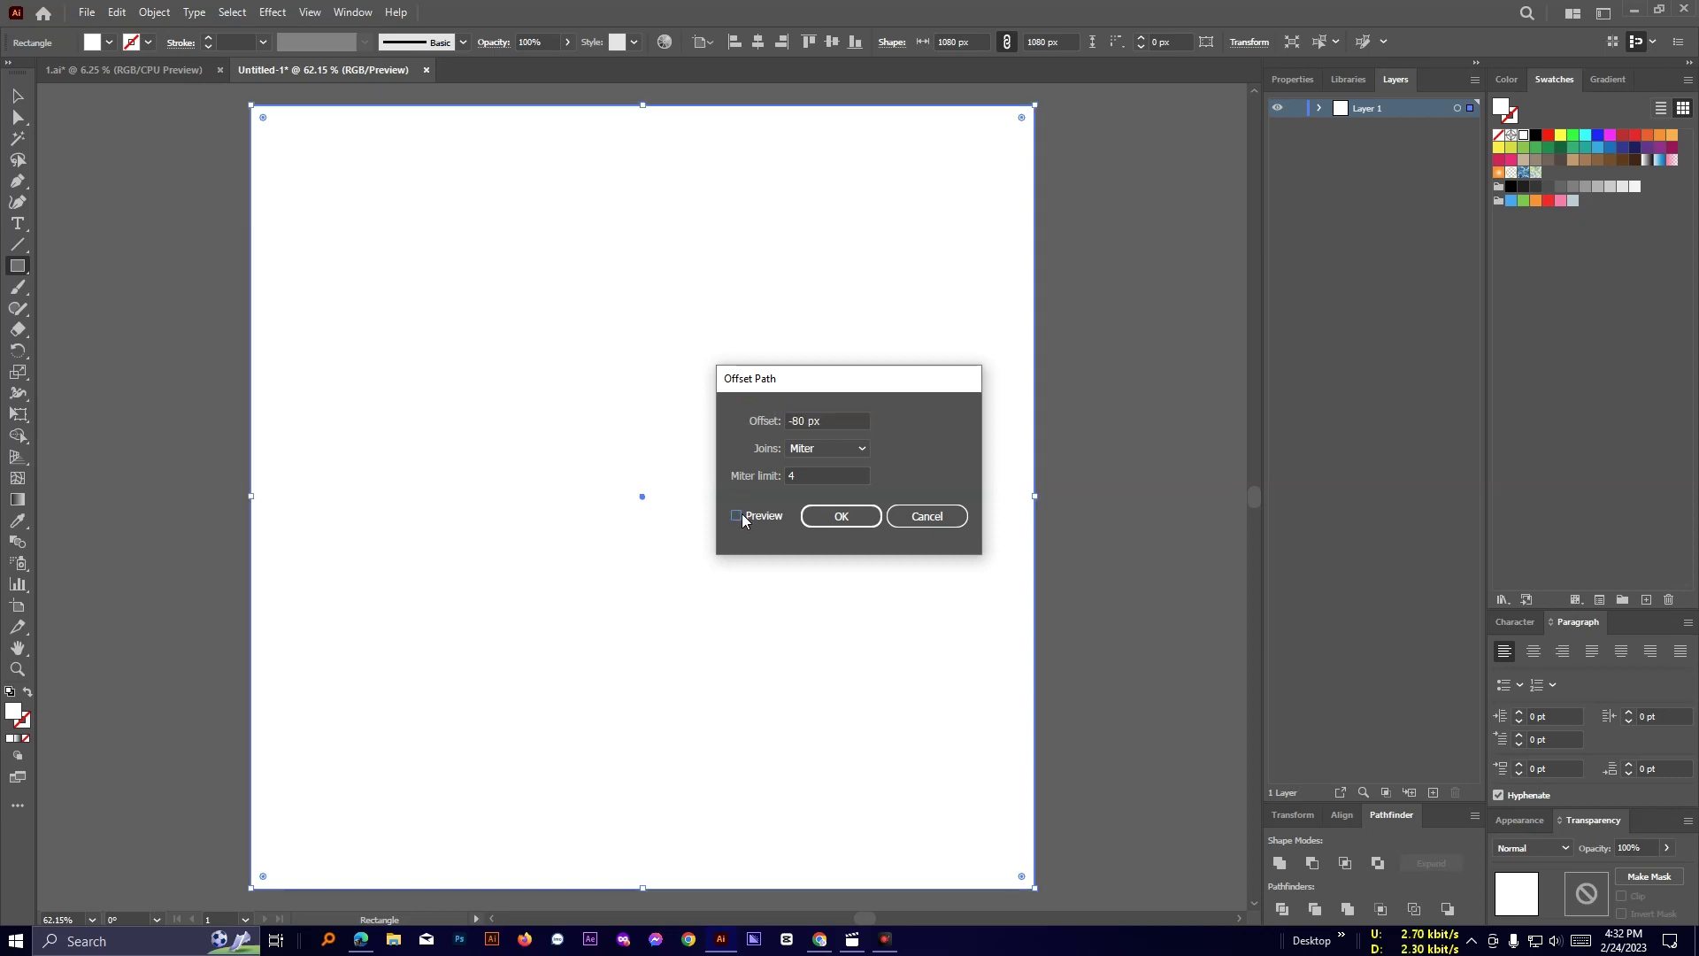
Convert the inset rectangle into a margin guide.
right_click(976, 371)
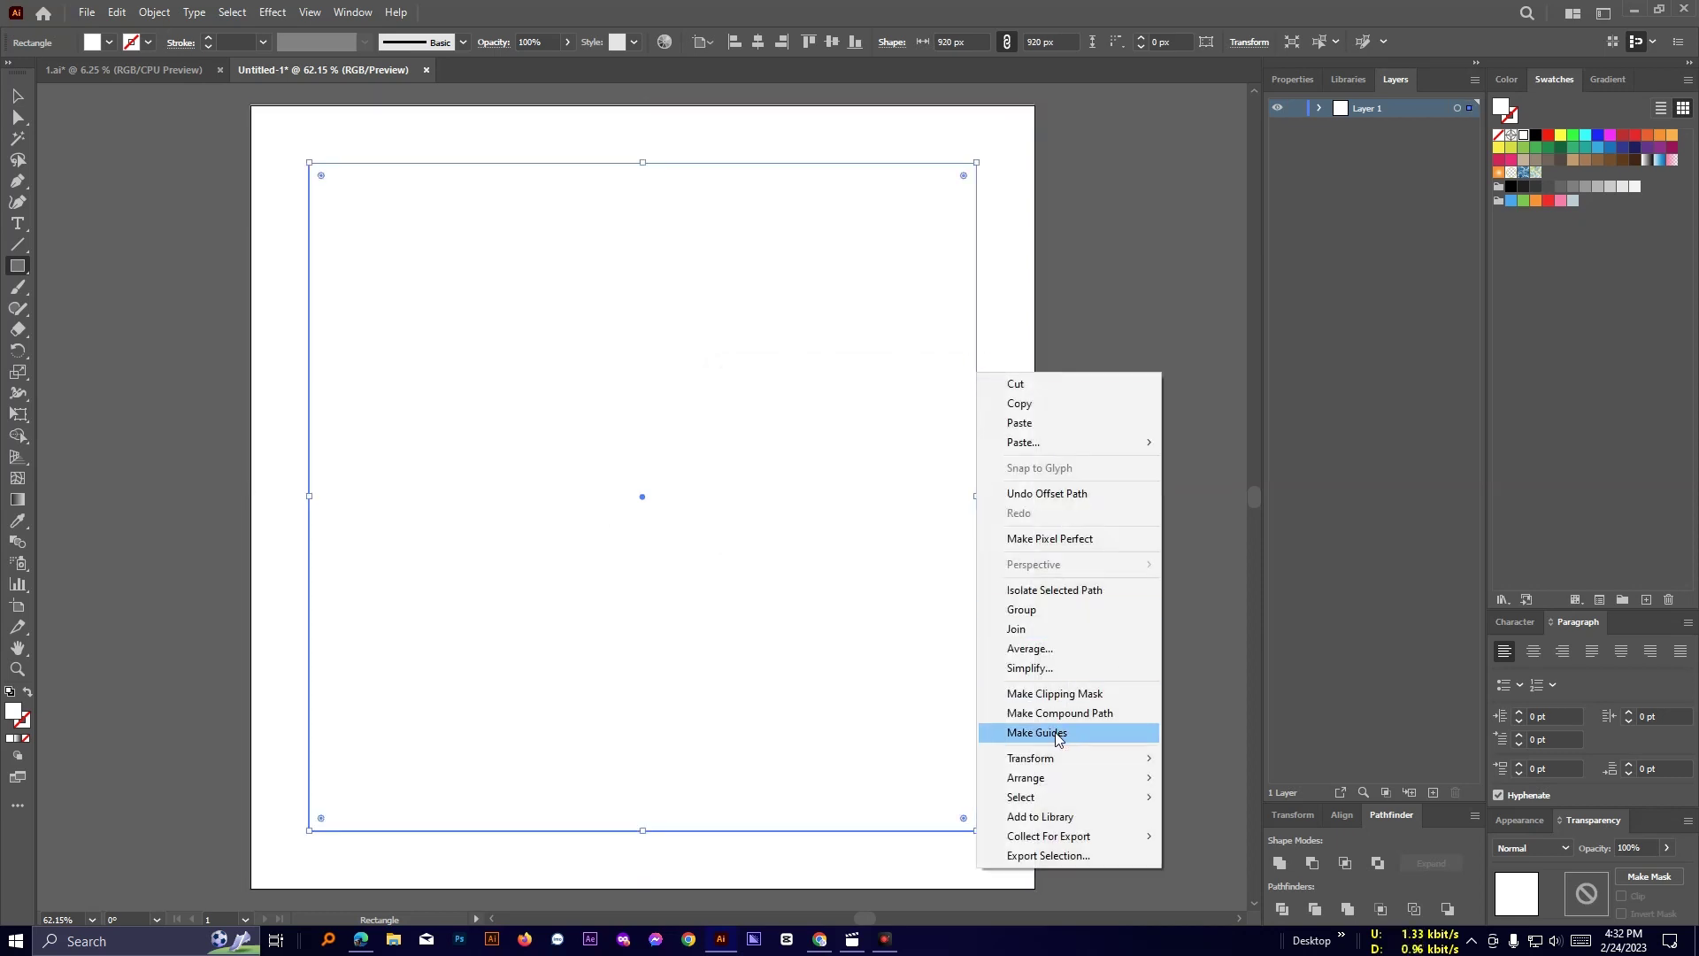
left_click(1026, 735)
right_click(978, 390)
left_click(16, 94)
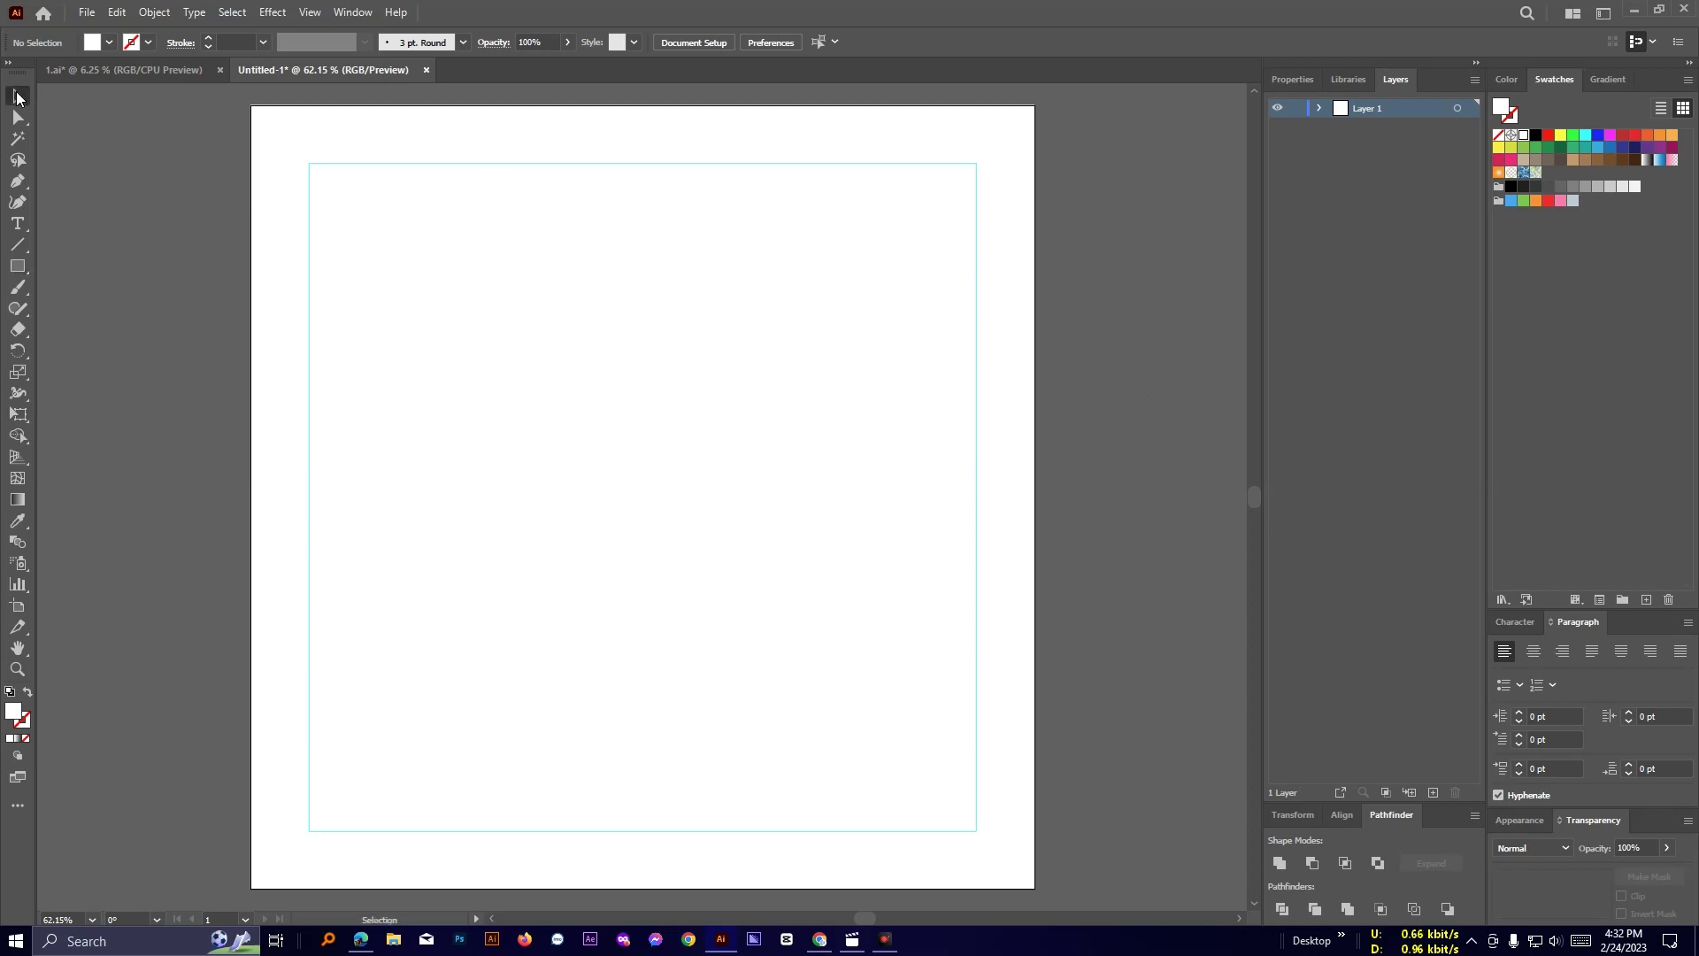
Lock the white background rectangle.
scroll(1085, 227, "down", 1)
left_click(931, 218)
left_click(155, 13)
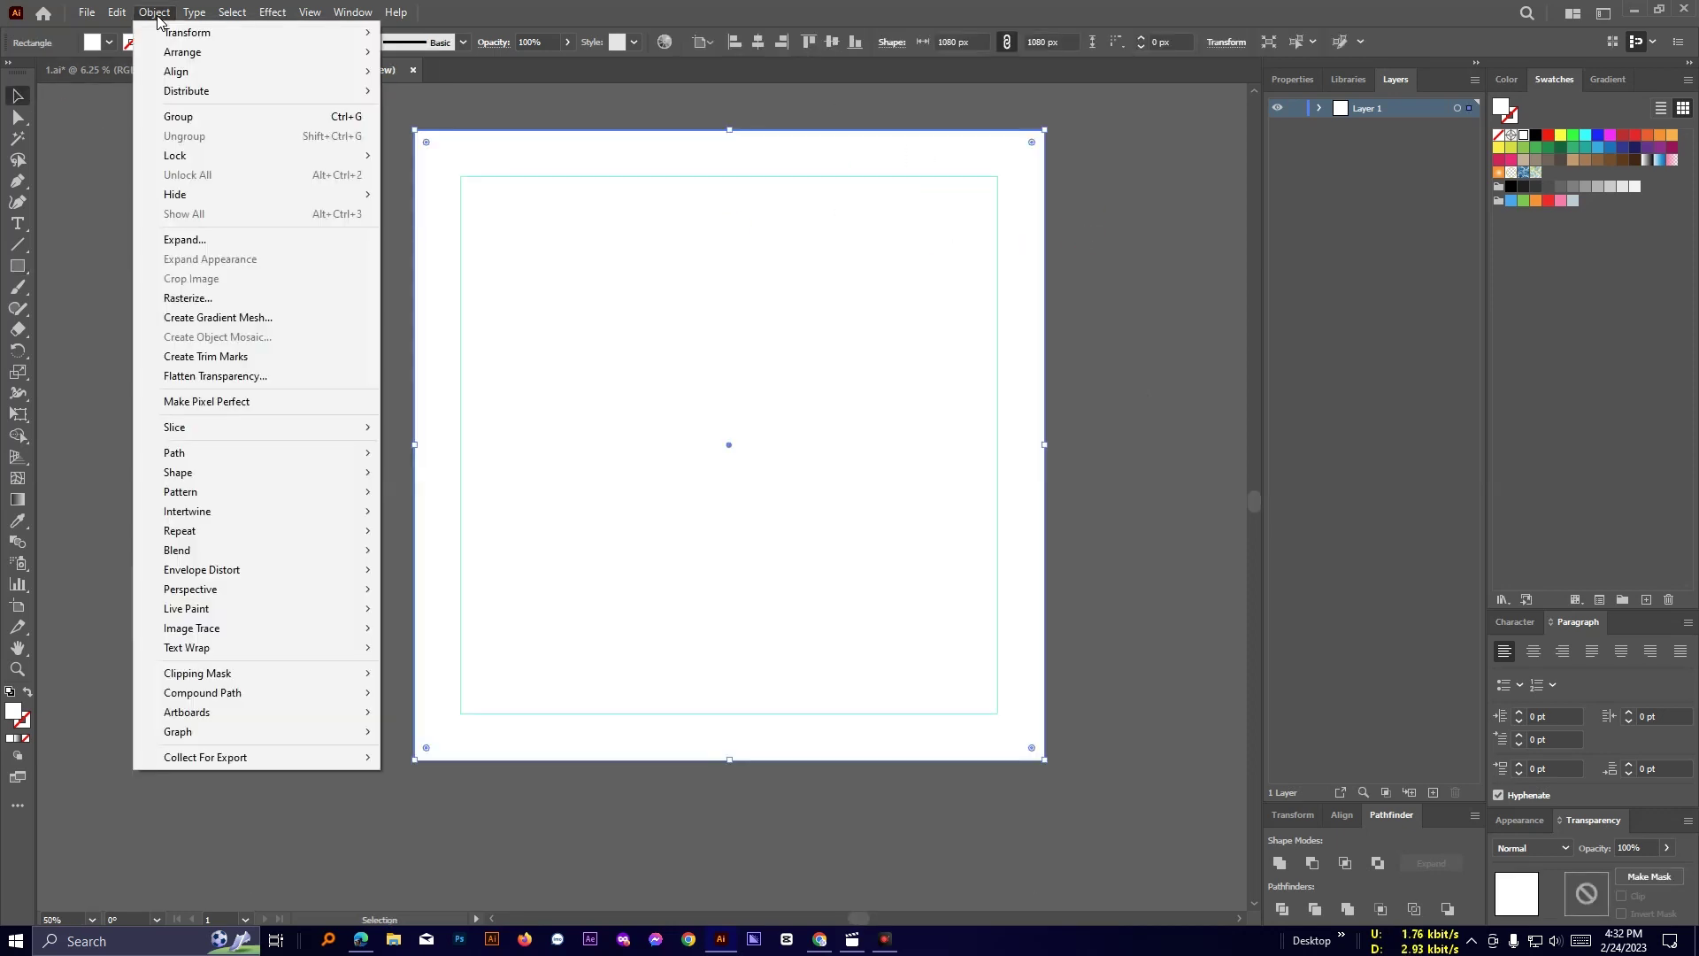
right_click(702, 148)
left_click(1065, 250)
left_click(1018, 176)
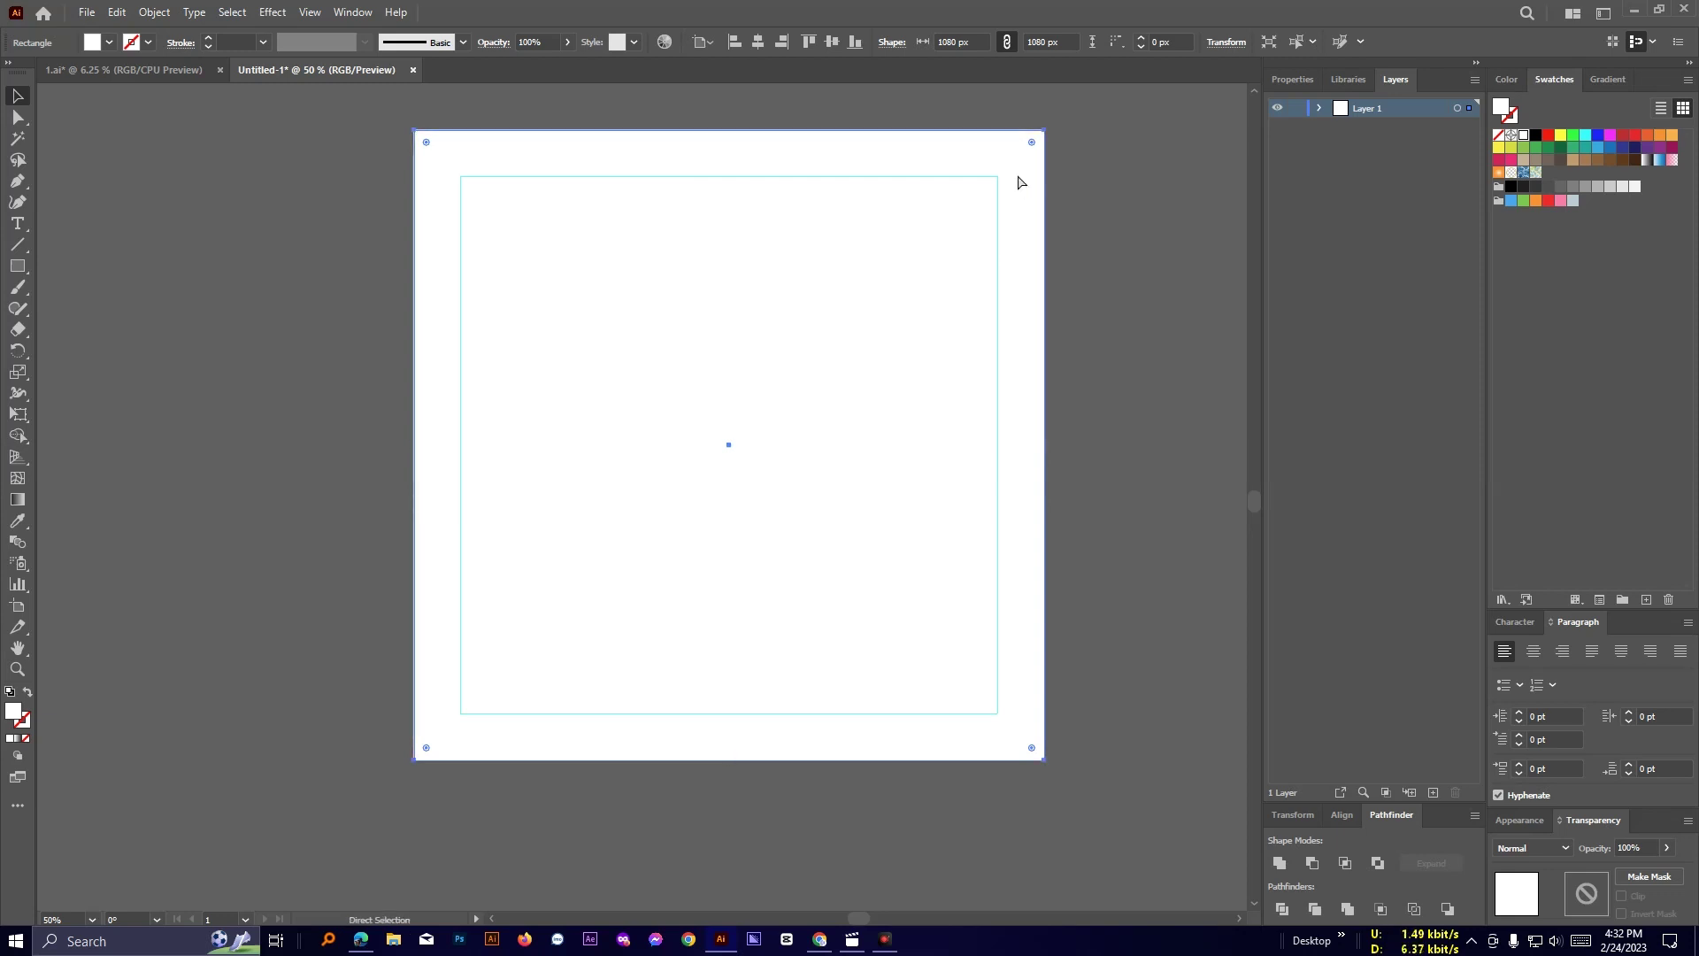
key("ctrl+shift+a")
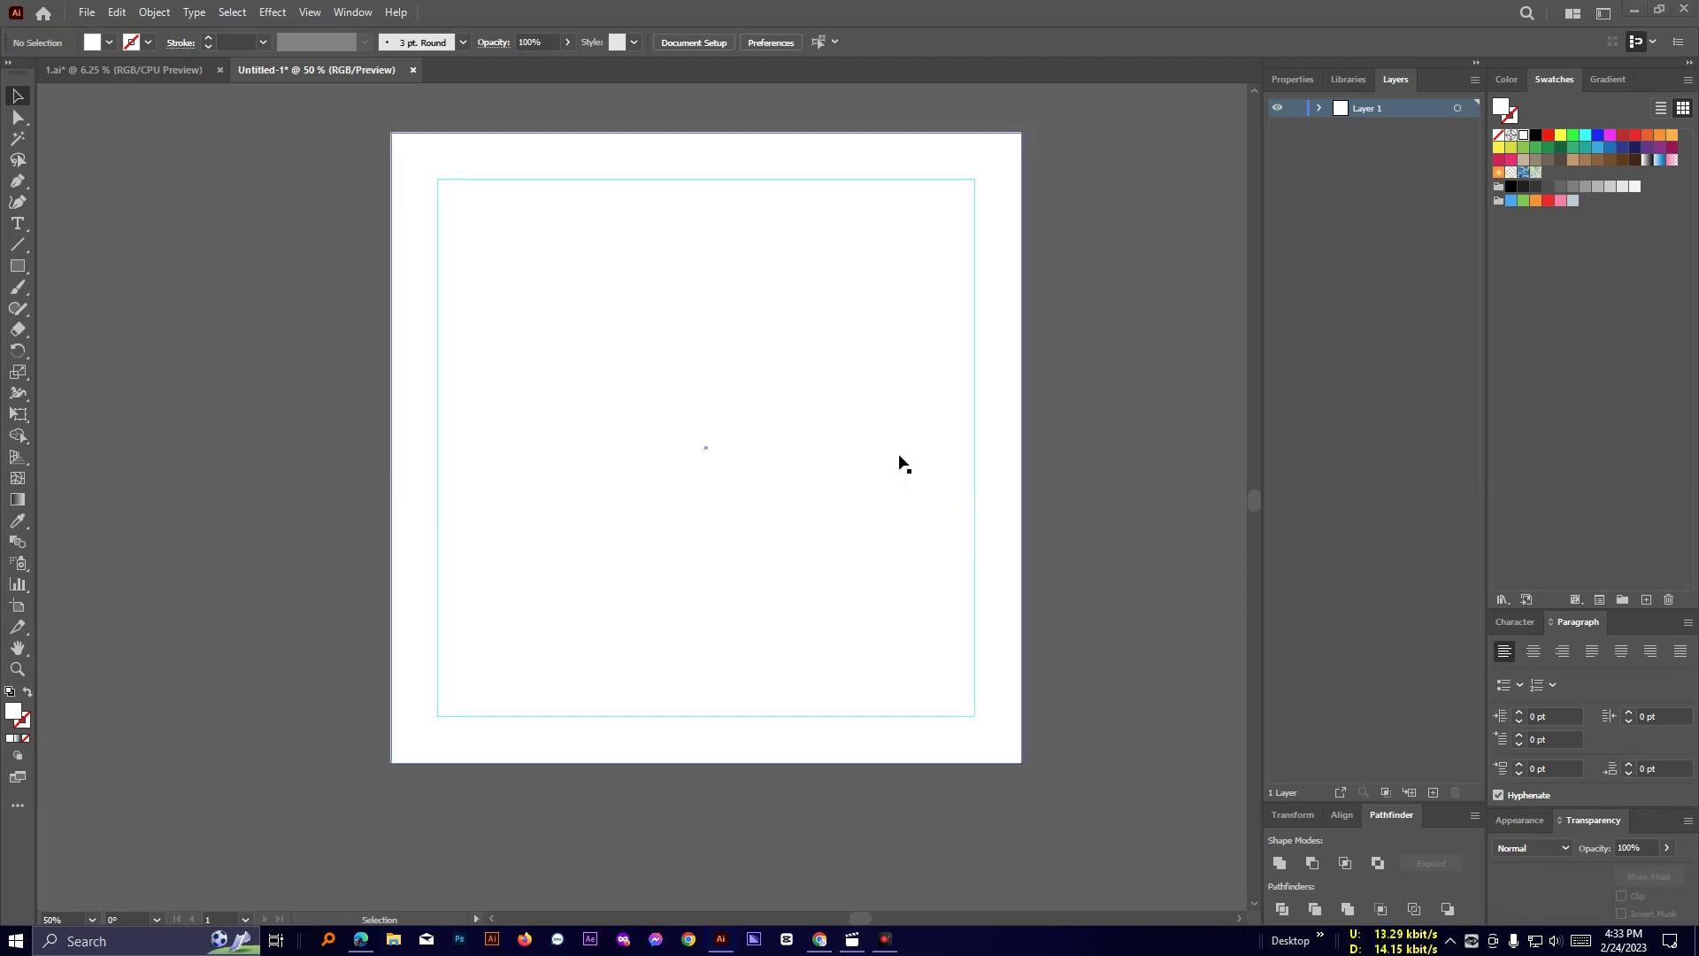
left_click(900, 457)
key("ctrl+2")
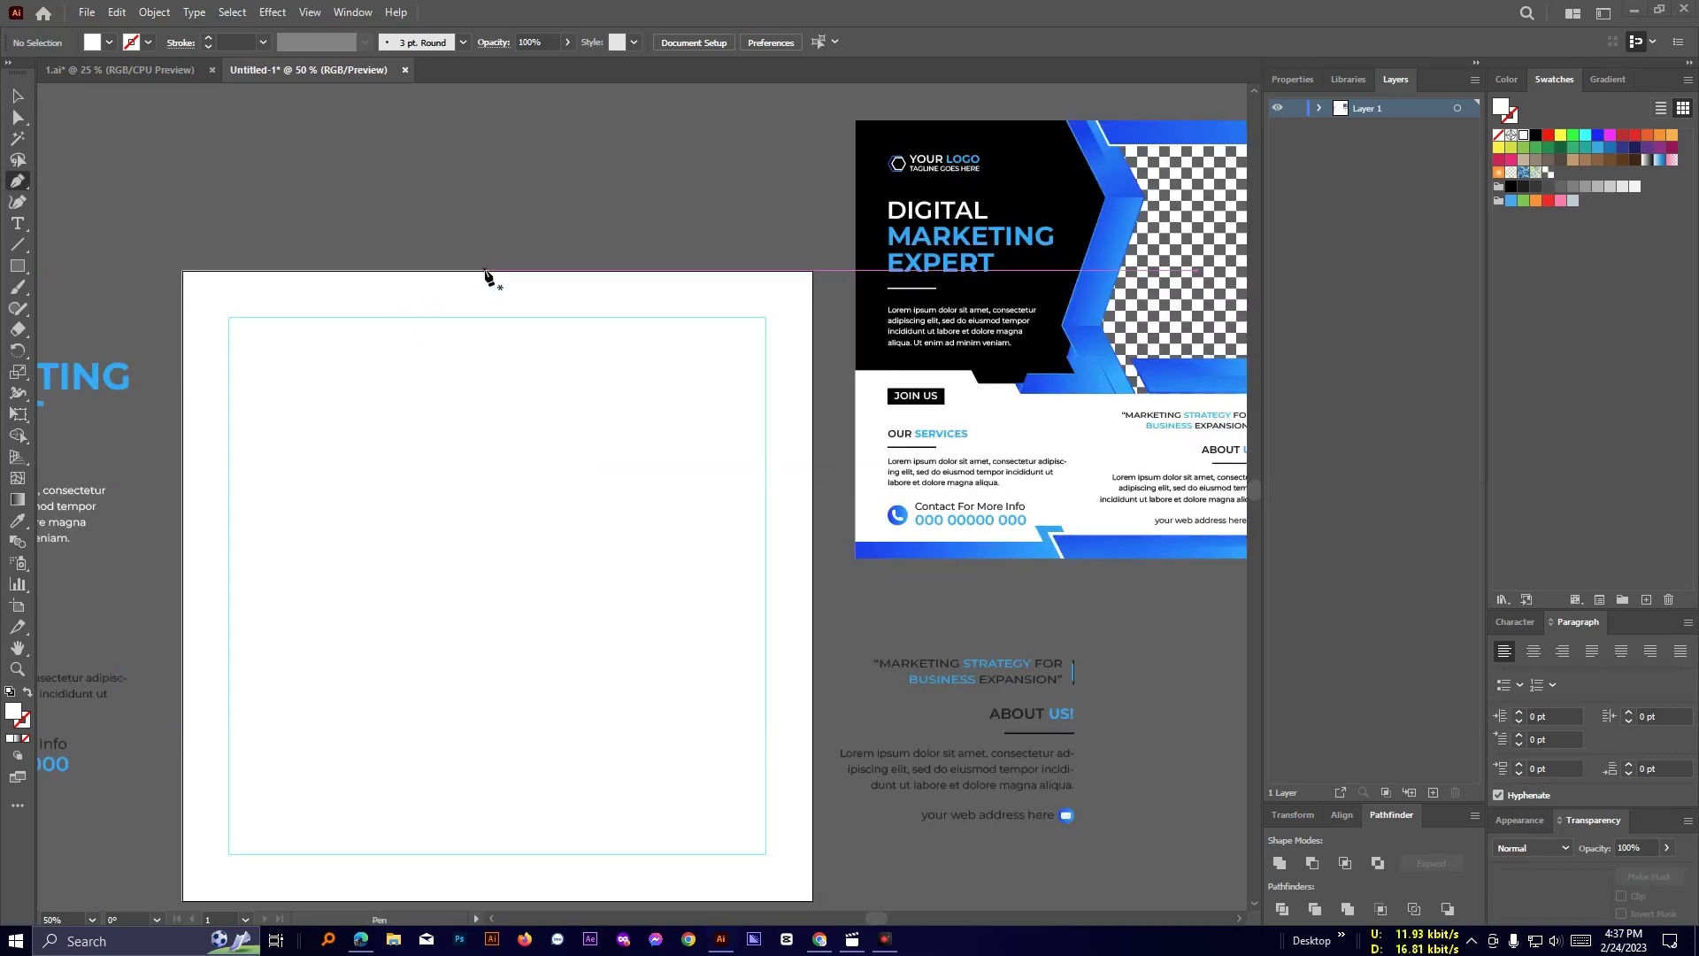
Draw a closed zigzag band with the Pen tool from the artboard's top edge and fill it with the reference design's blue gradient.
left_click(485, 270)
left_click(527, 388)
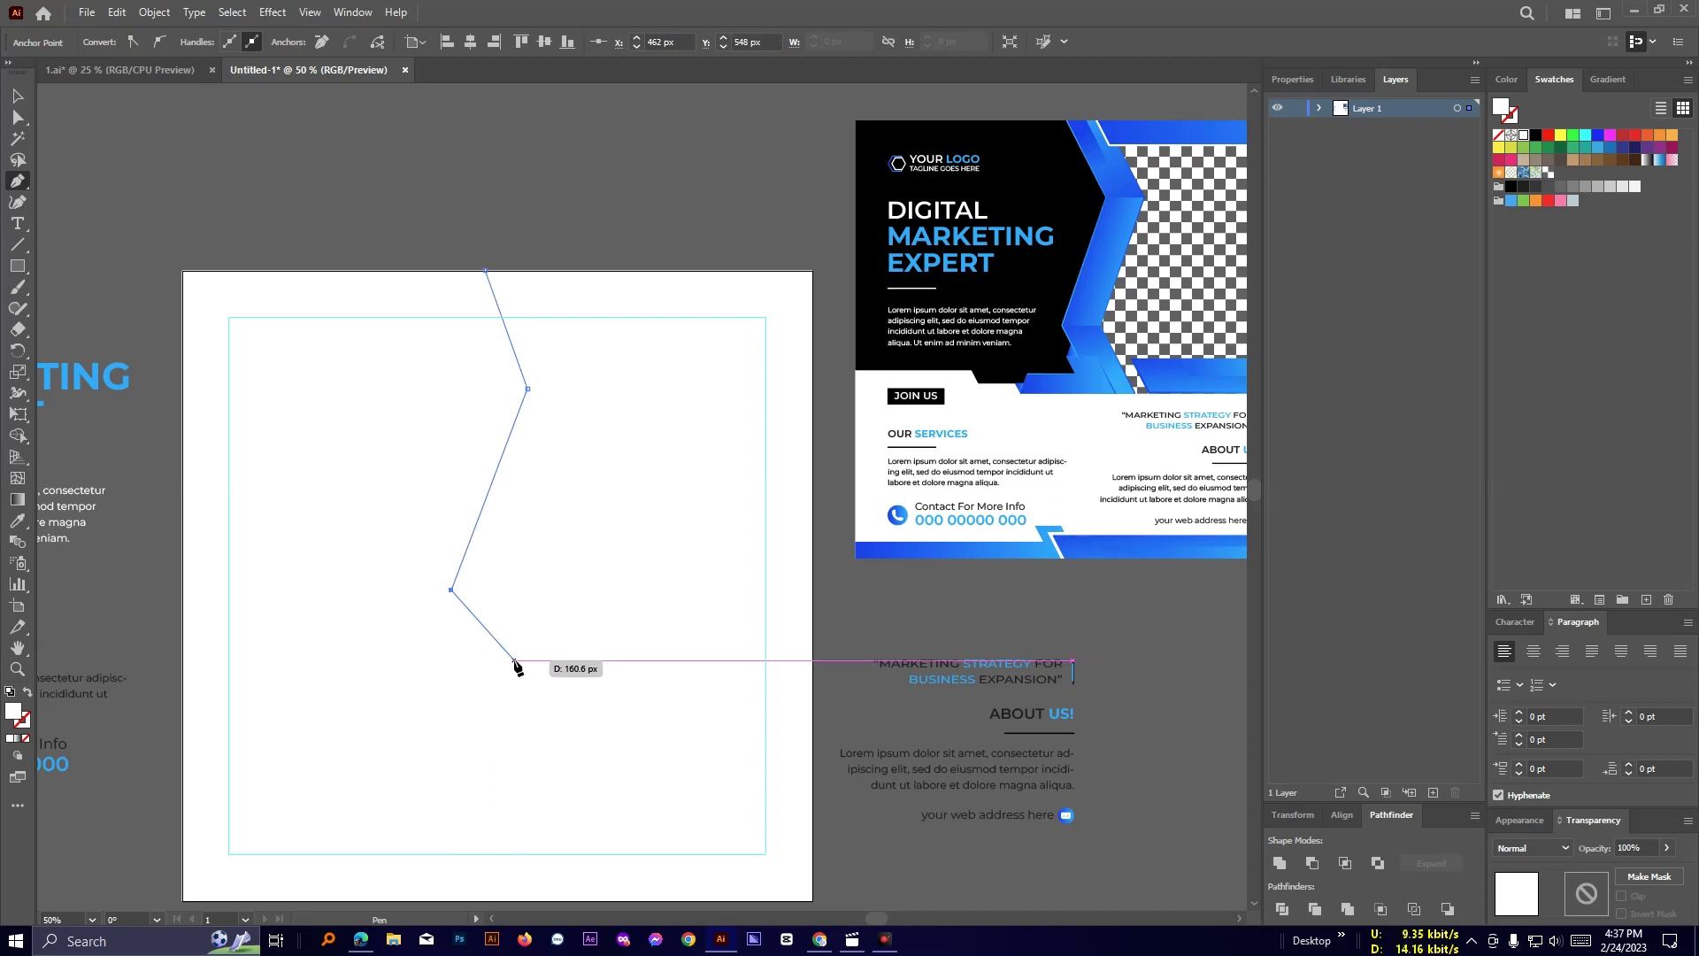
left_click(510, 586)
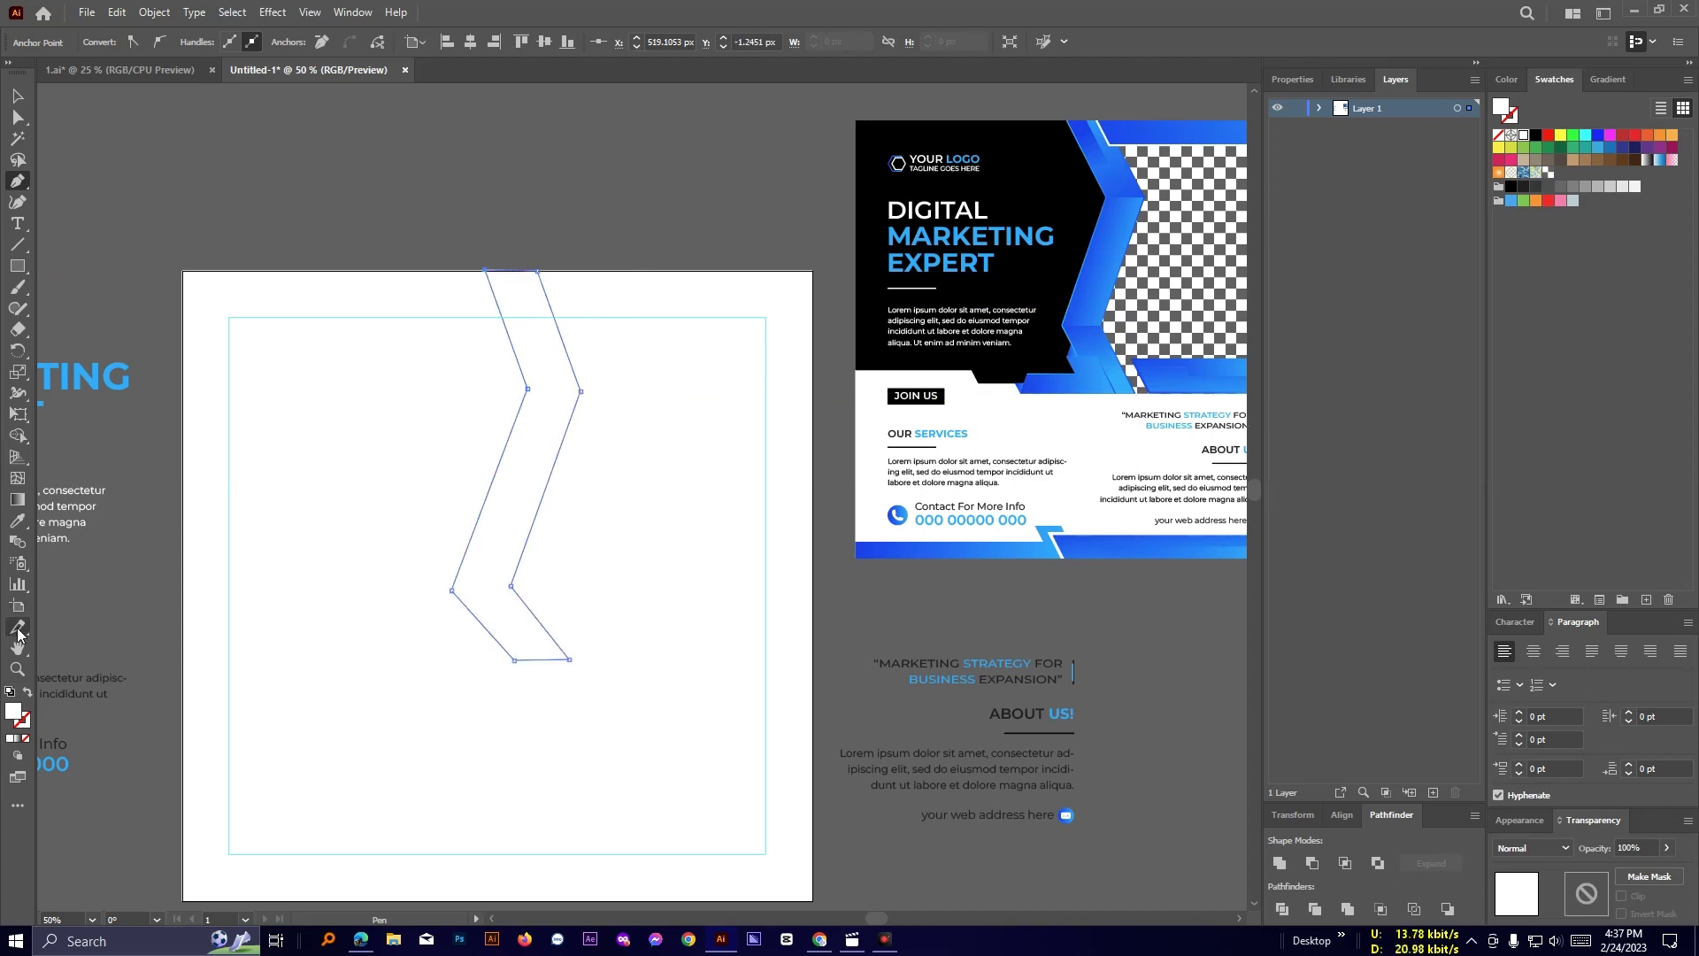
left_click(1090, 293)
left_click(18, 97)
left_click(630, 499)
Nudge the band's upper-left corner anchor onto the artboard's top edge, working in outline view.
left_click_drag(618, 547, 709, 456)
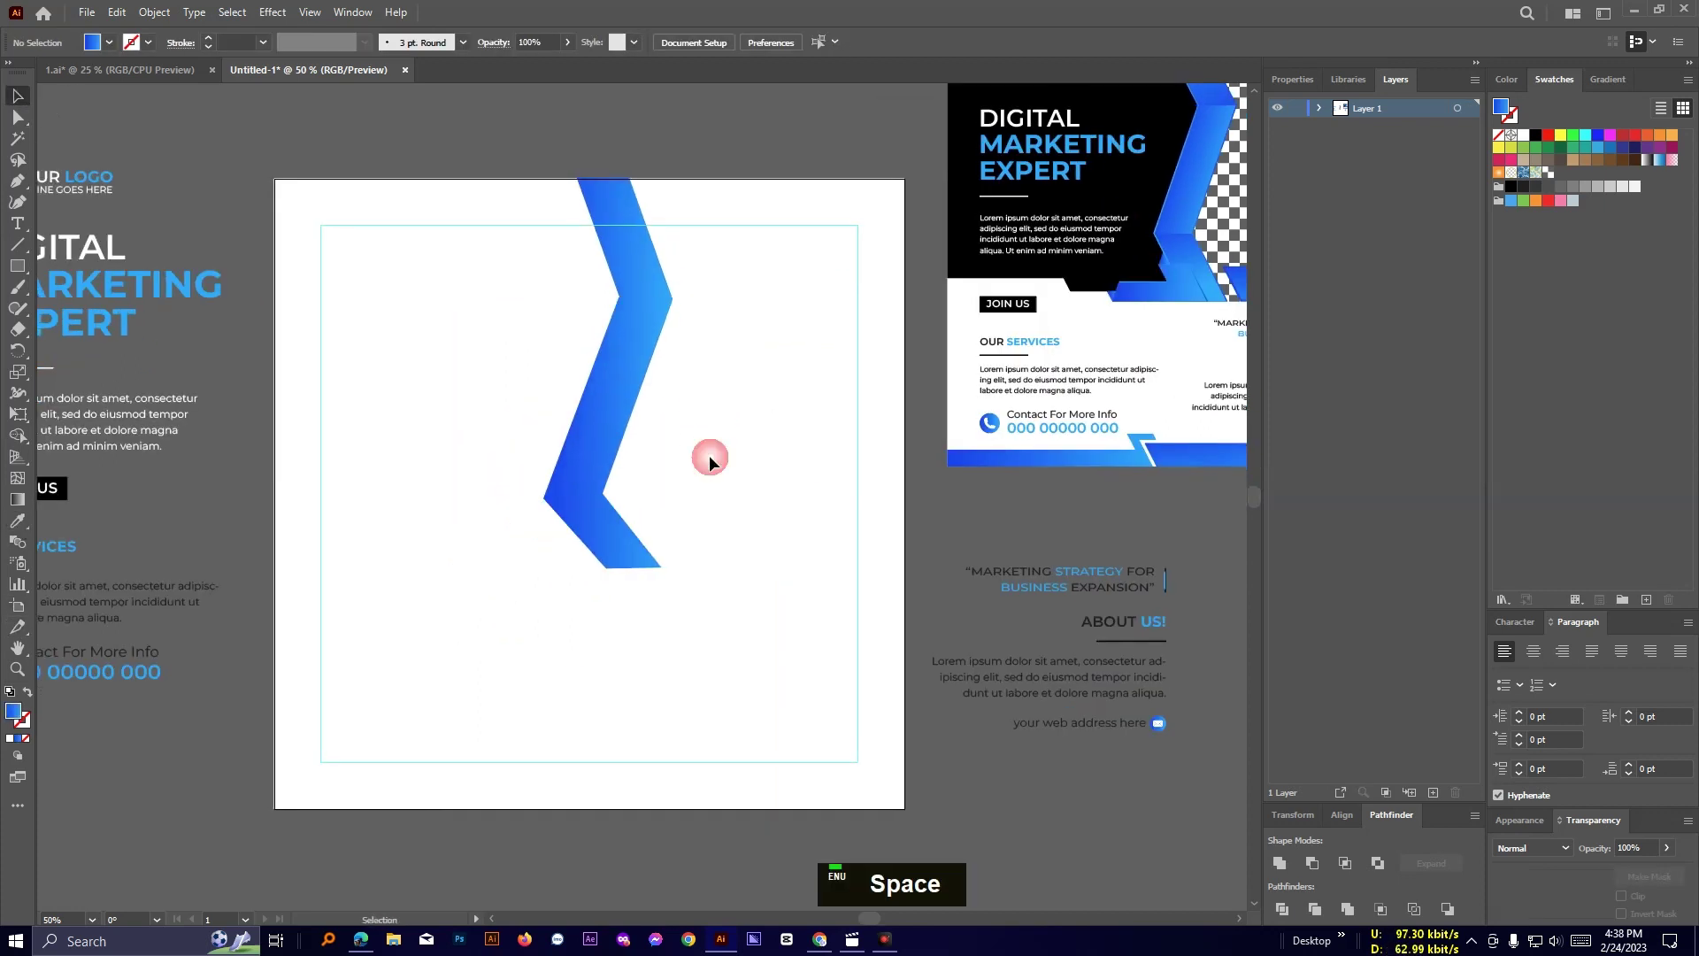
scroll(707, 465, "up", 1)
scroll(706, 464, "up", 1)
left_click_drag(656, 353, 694, 620)
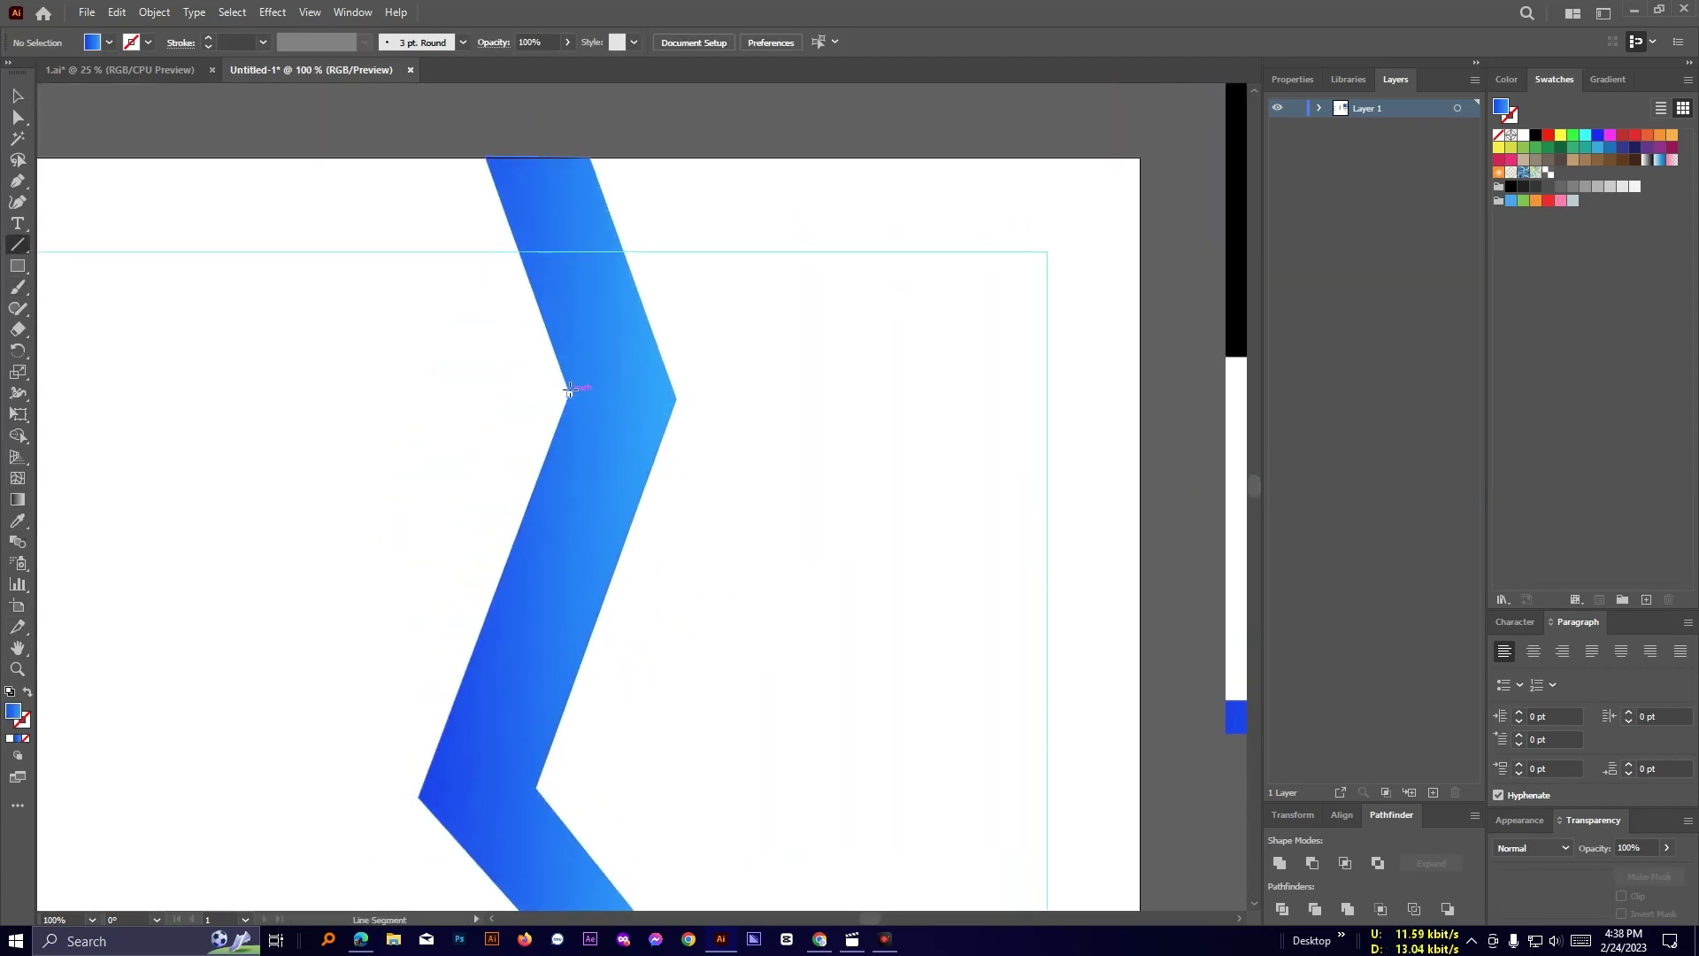
left_click_drag(485, 157, 738, 595)
left_click(725, 296, "ctrl")
key("ctrl+y")
scroll(664, 365, "up", 3)
left_click(21, 120)
left_click_drag(358, 184, 358, 191)
left_click(334, 165)
scroll(698, 282, "down", 3)
key("ctrl+y")
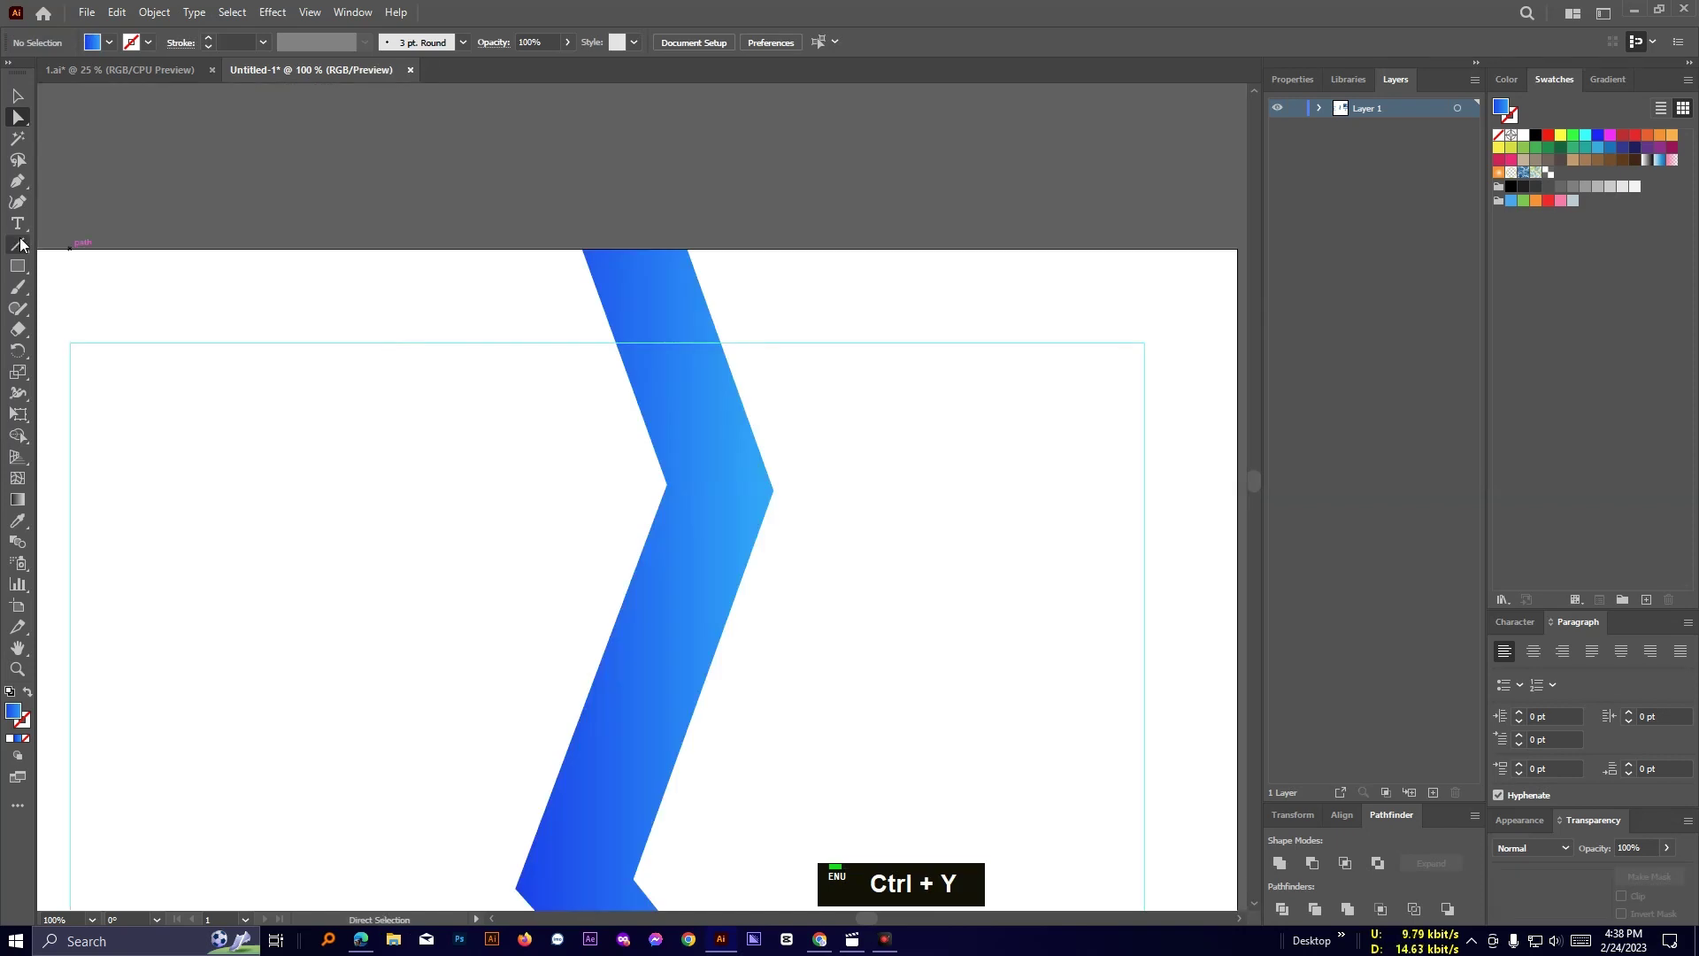
Draw a line along the band's upper-left edge, lengthen it to about 144 × 398 px, and place it beside the upper-right edge.
left_click_drag(583, 249, 668, 484)
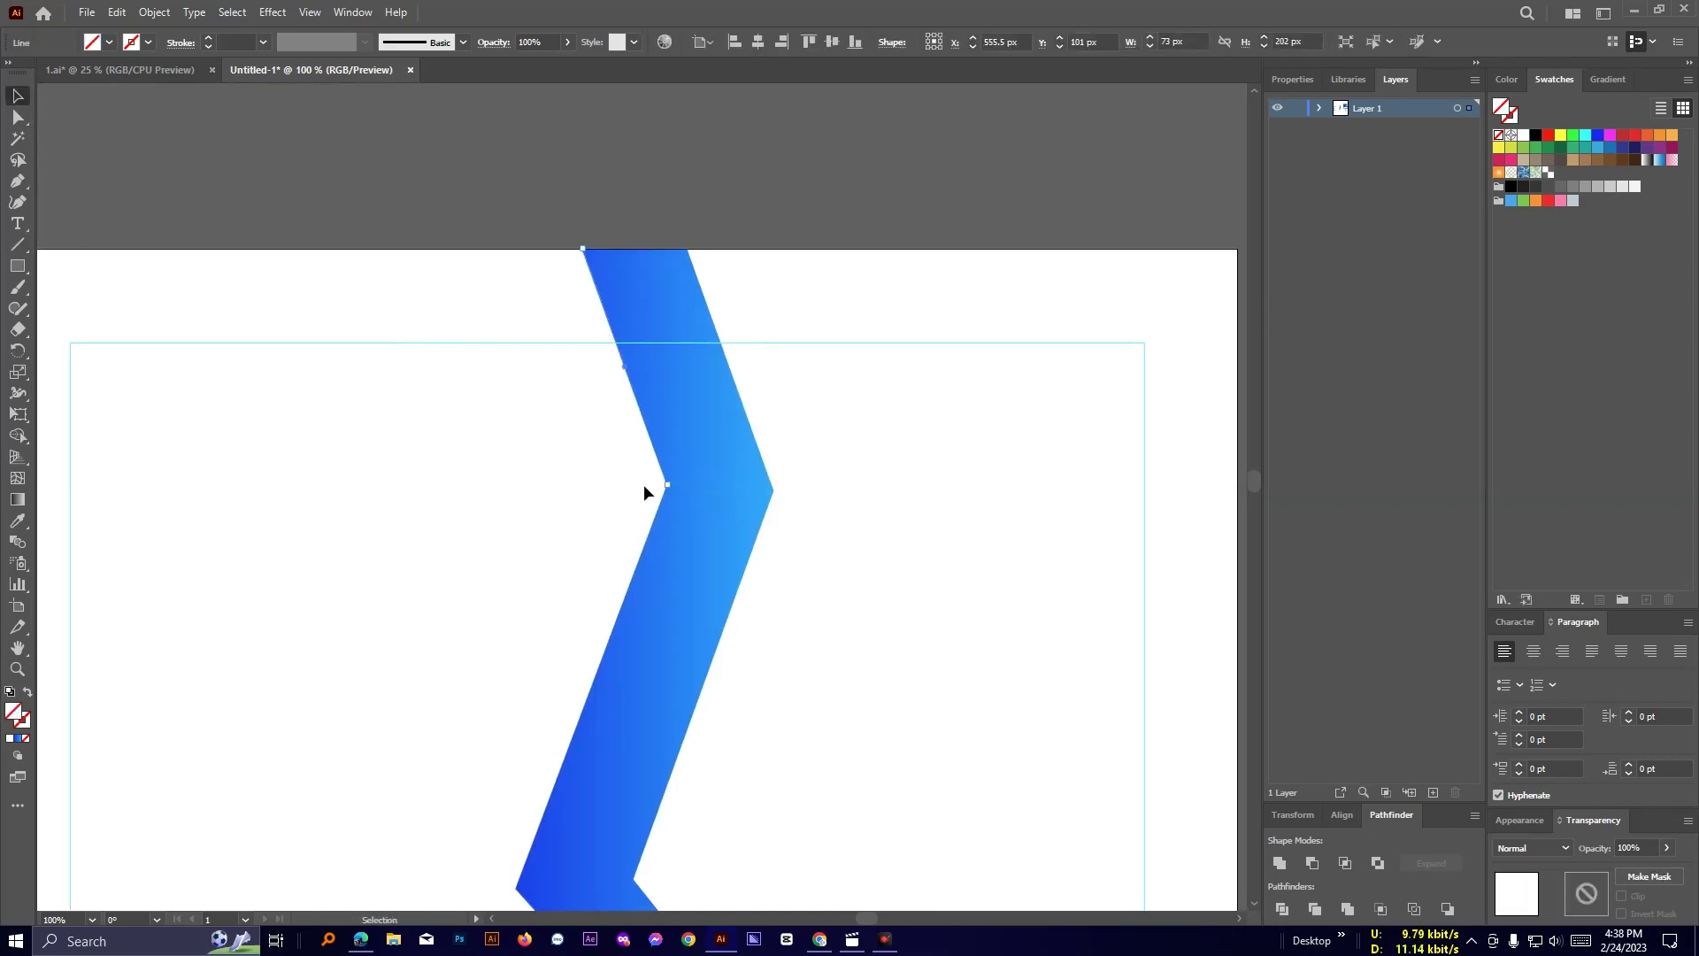
left_click_drag(741, 659, 751, 714)
left_click_drag(742, 673, 838, 625)
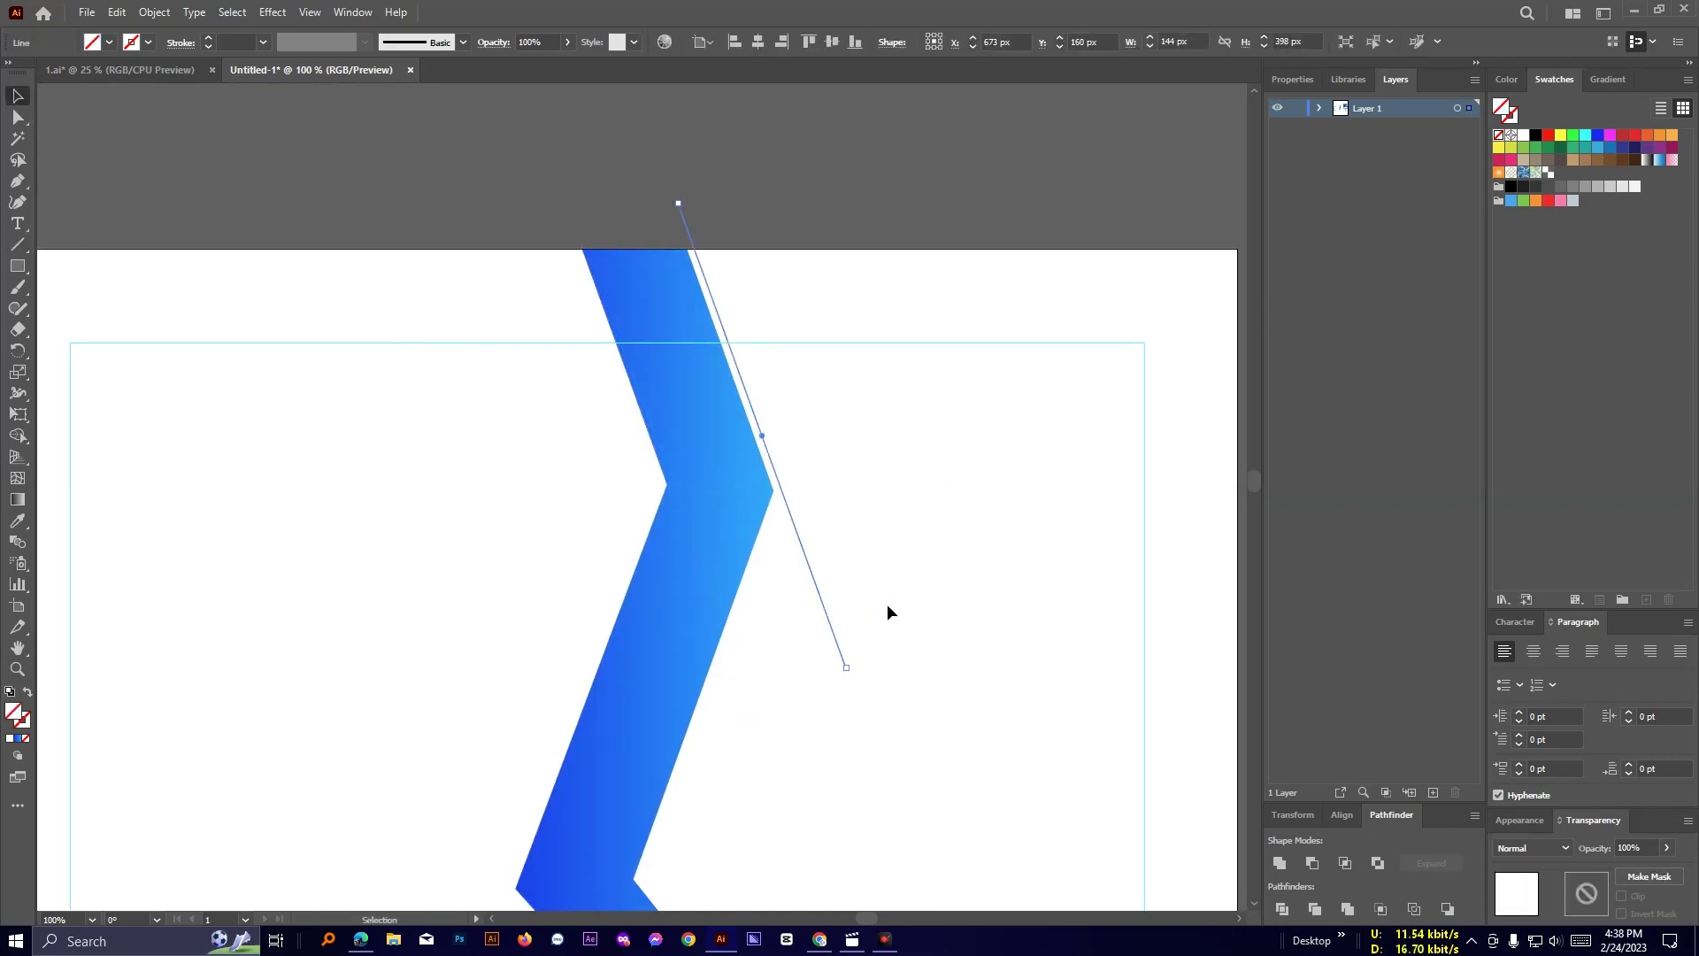
In outline view, draw a horizontal line about 219 px long from the band's upper-left bend across its right edge.
key("ctrl+y")
scroll(891, 611, "up", 2)
left_click_drag(774, 509, 986, 625)
left_click(17, 245)
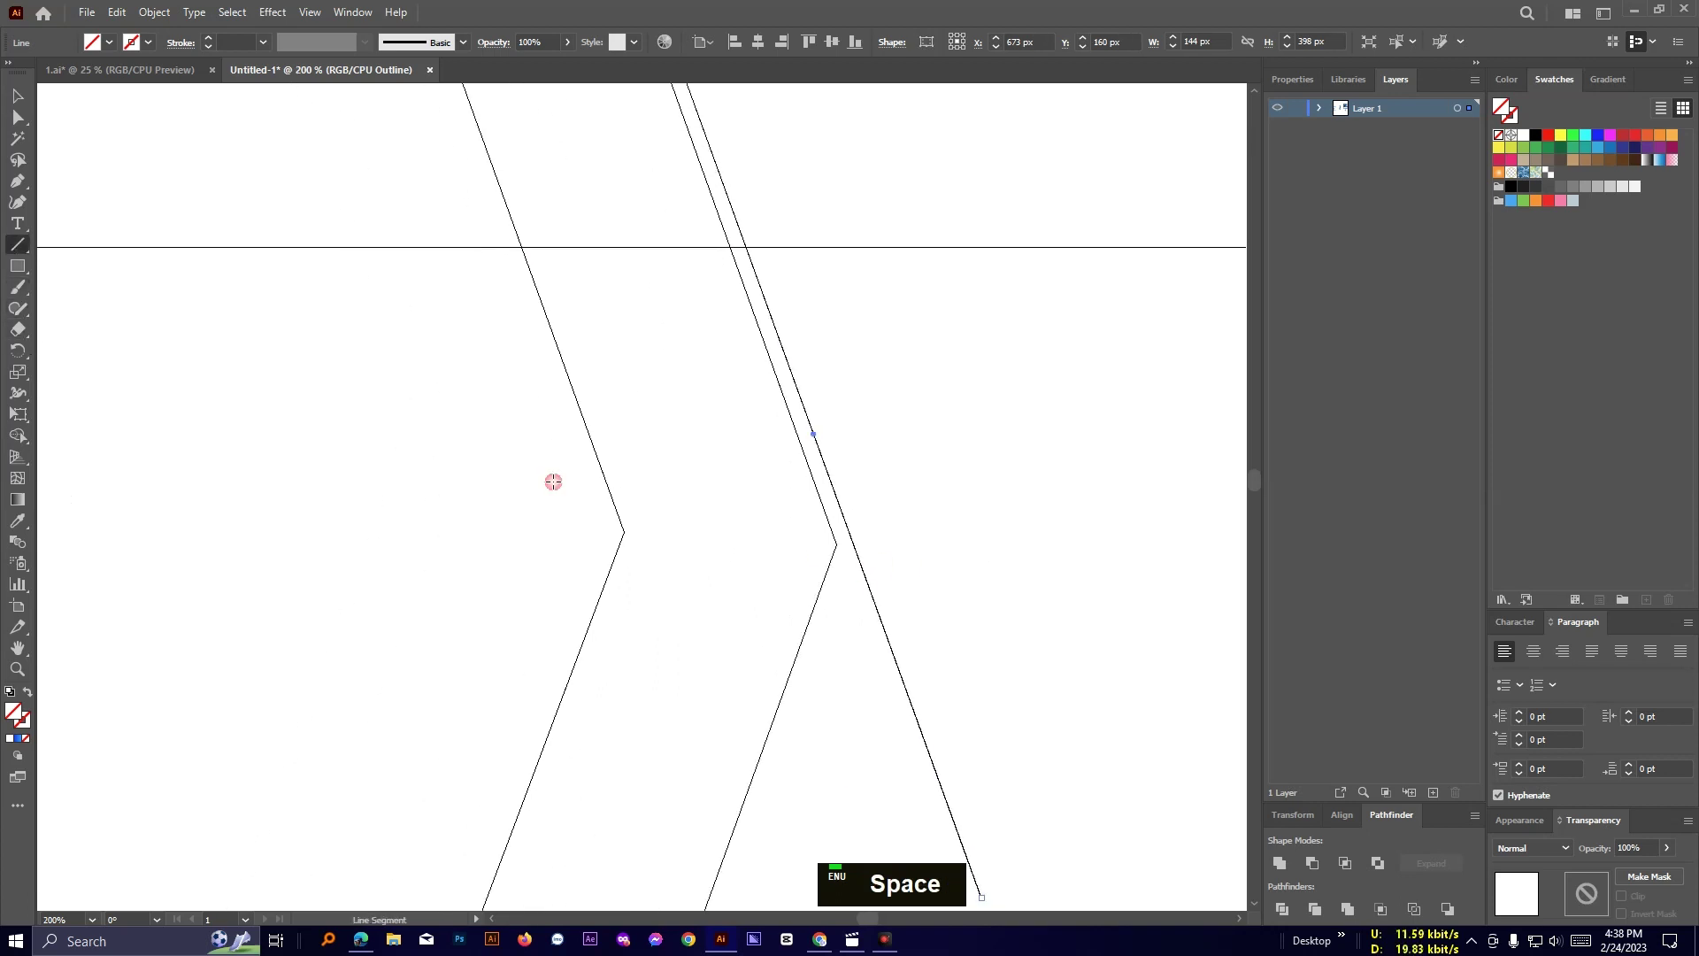
left_click_drag(623, 531, 1136, 533)
key("v")
Fine-position the slanted line so that it lies exactly along the band's upper-right edge.
left_click_drag(864, 570, 841, 553)
scroll(855, 553, "up", 4)
left_click_drag(857, 553, 717, 482)
scroll(607, 416, "up", 6)
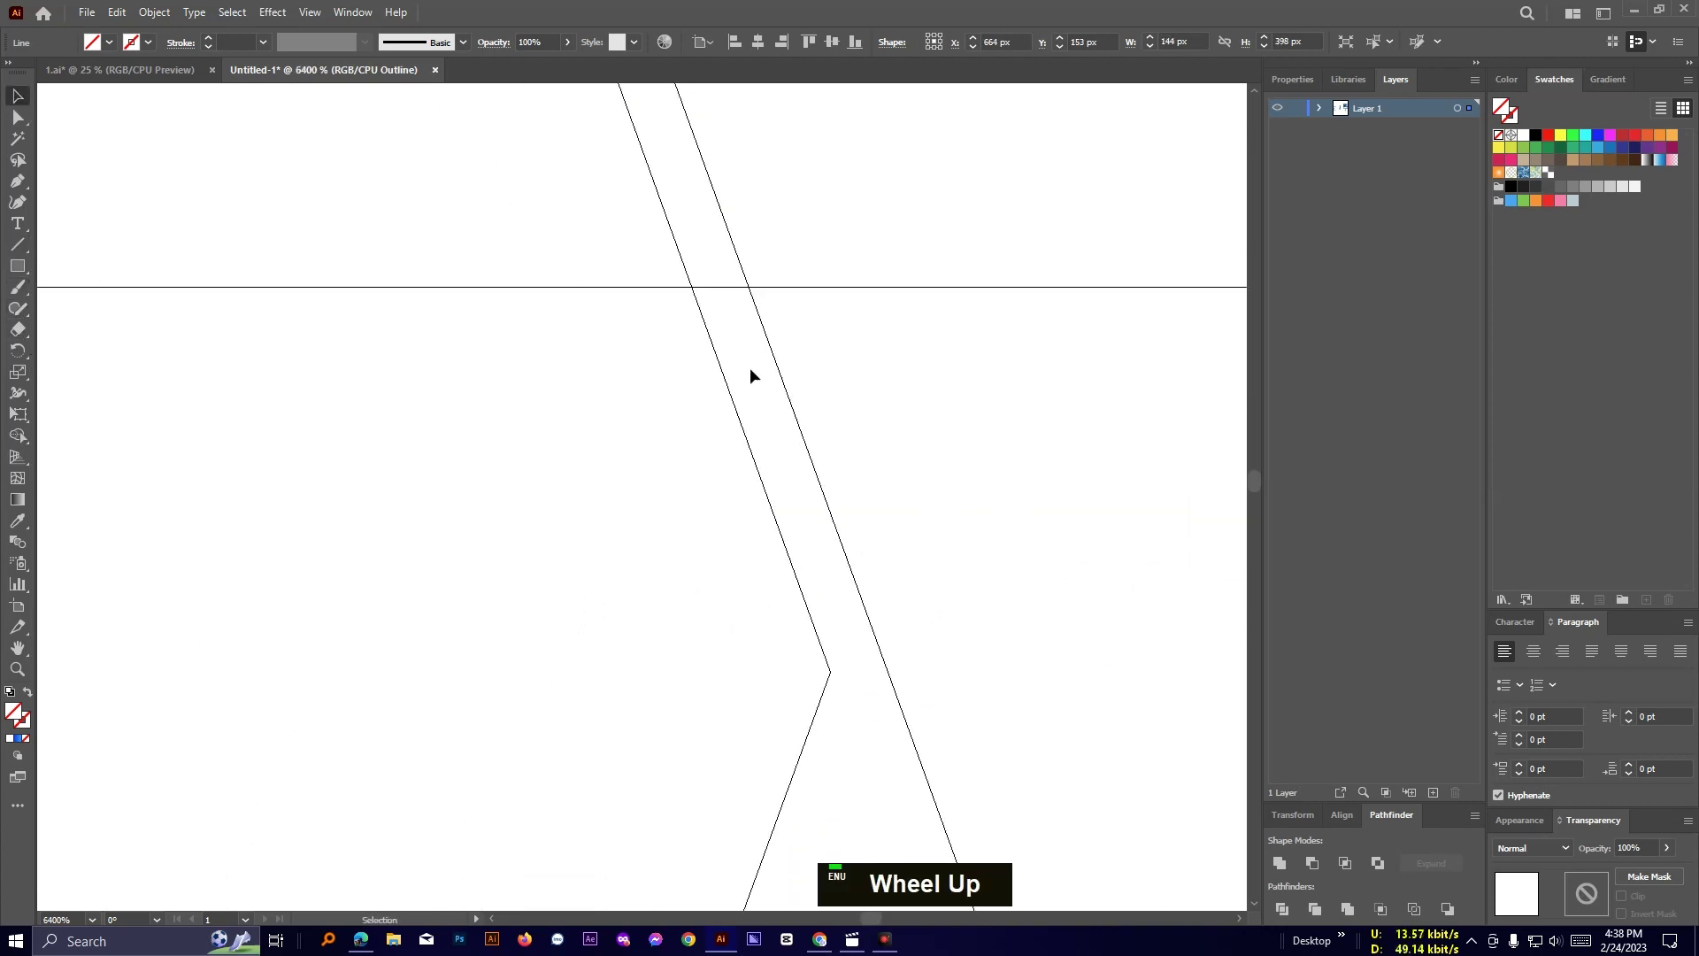
left_click_drag(763, 307, 703, 288)
left_click(1009, 402)
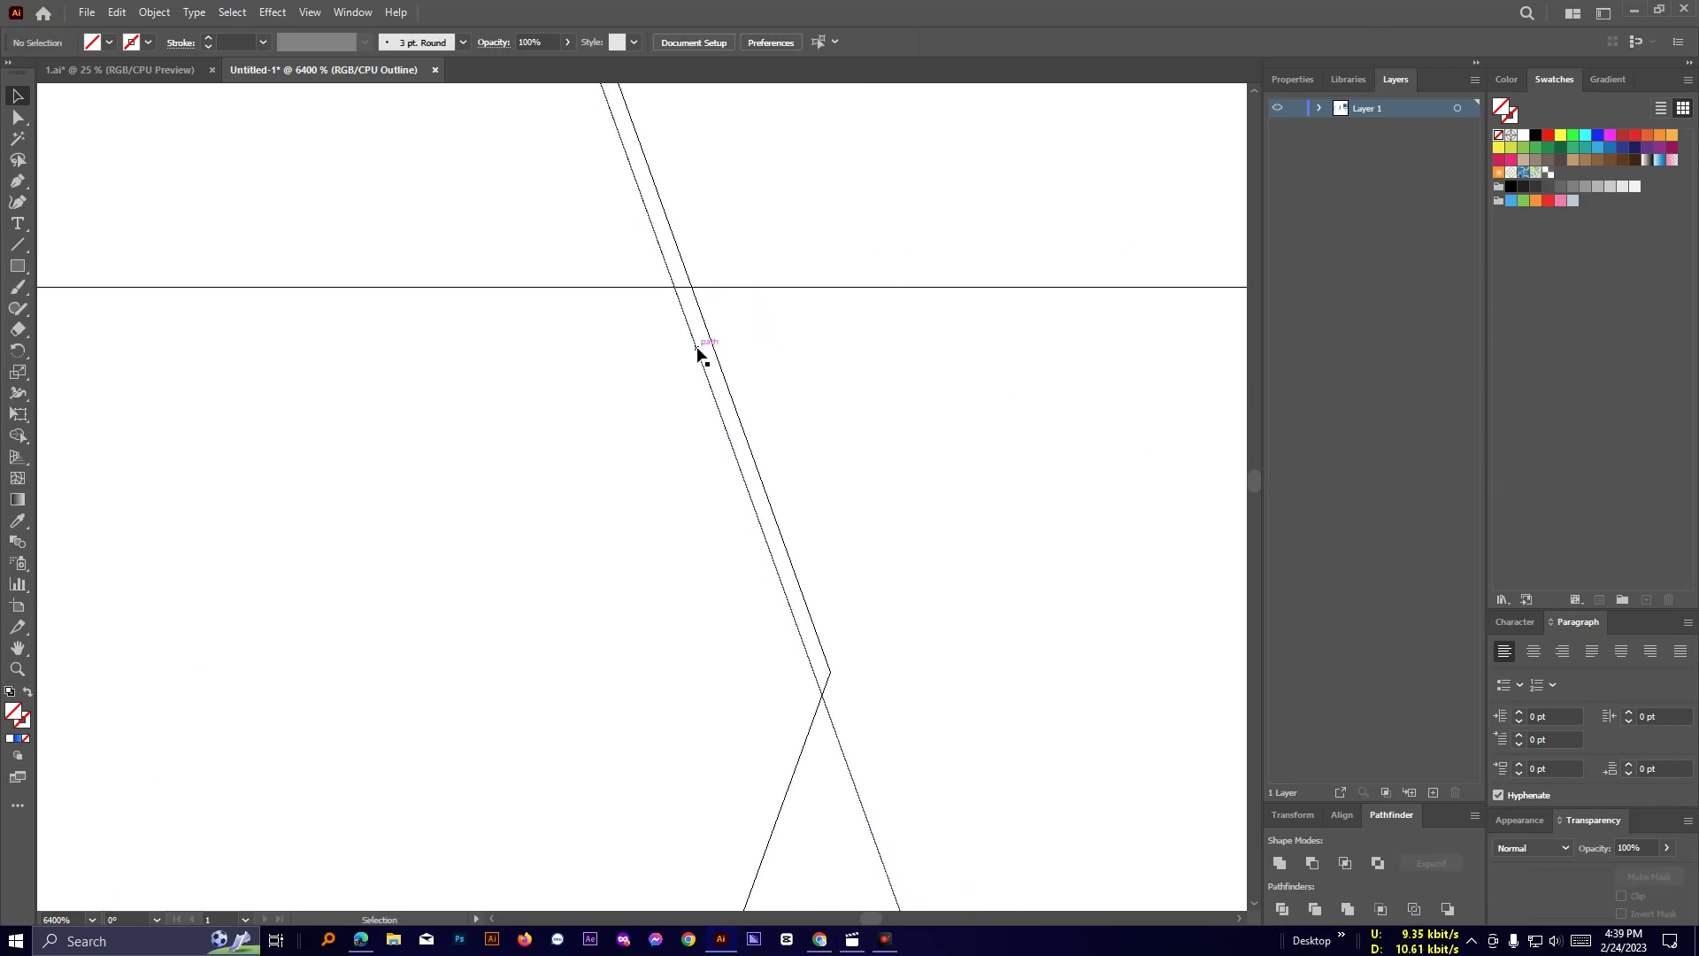
left_click_drag(696, 347, 700, 307)
left_click(804, 337)
scroll(804, 337, "down", 1)
key("space")
left_click_drag(750, 214, 871, 459)
scroll(862, 433, "down", 7)
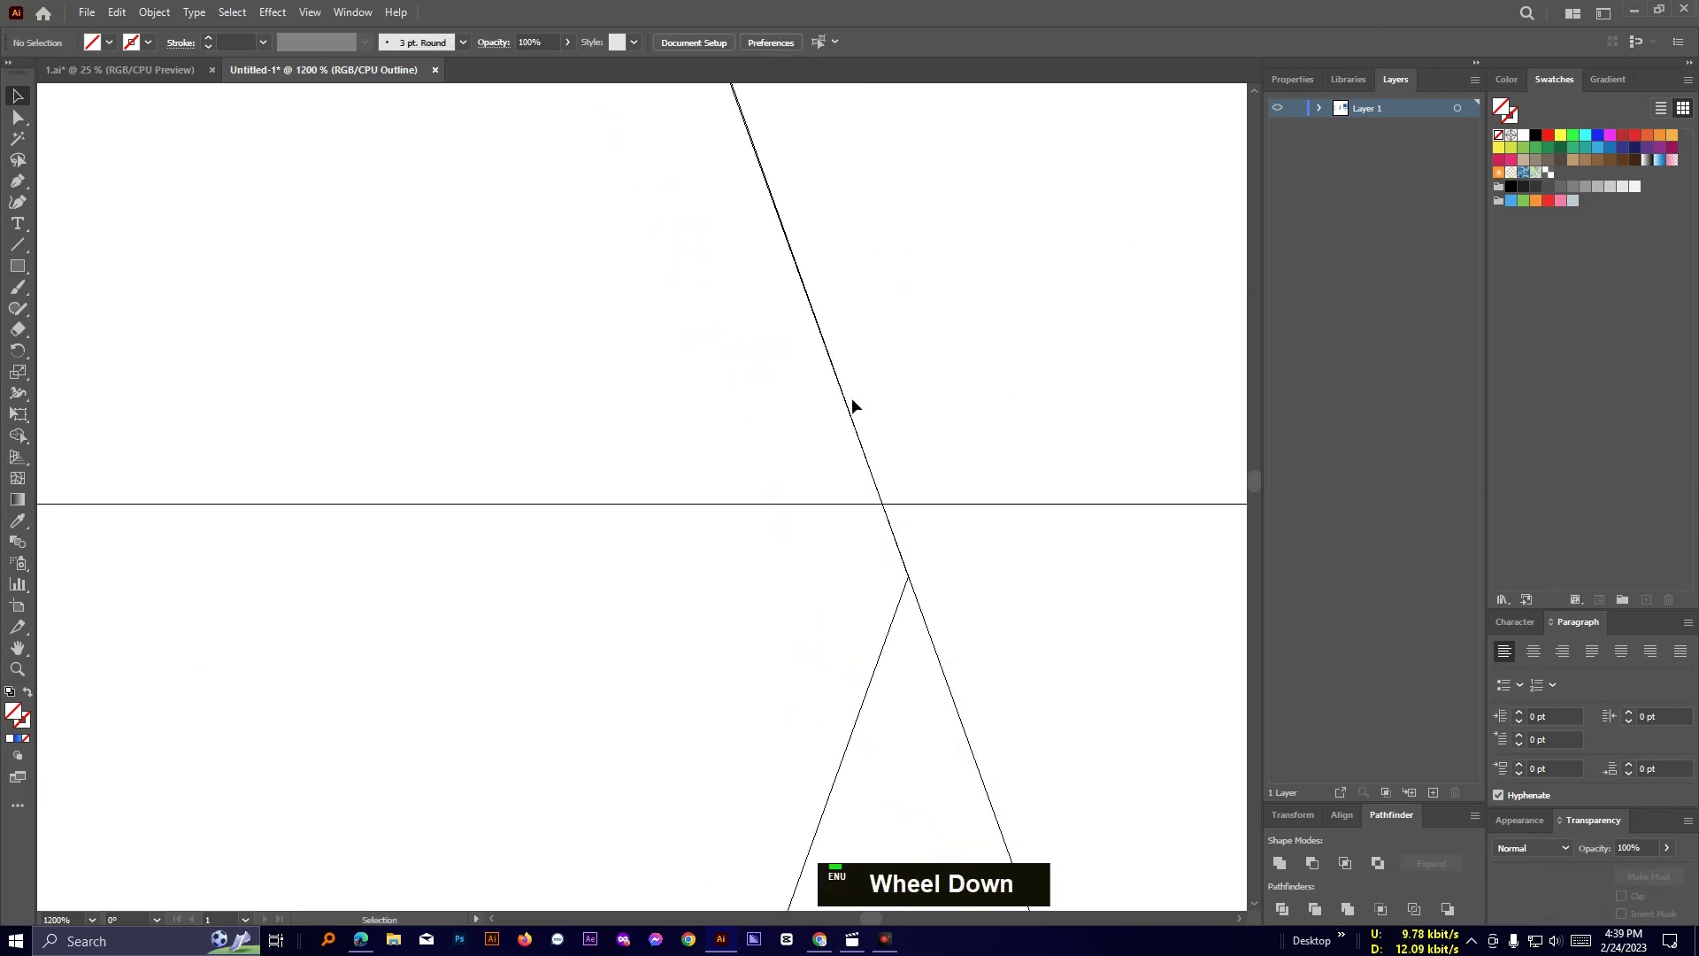
left_click_drag(783, 159, 826, 484)
scroll(825, 483, "up", 2)
left_click_drag(548, 297, 542, 297)
left_click(714, 513)
Lock the slanted line and move the band's upper-right bend anchor to where the slanted and horizontal lines cross.
scroll(872, 744, "down", 2)
key("space")
left_click_drag(885, 765, 760, 263)
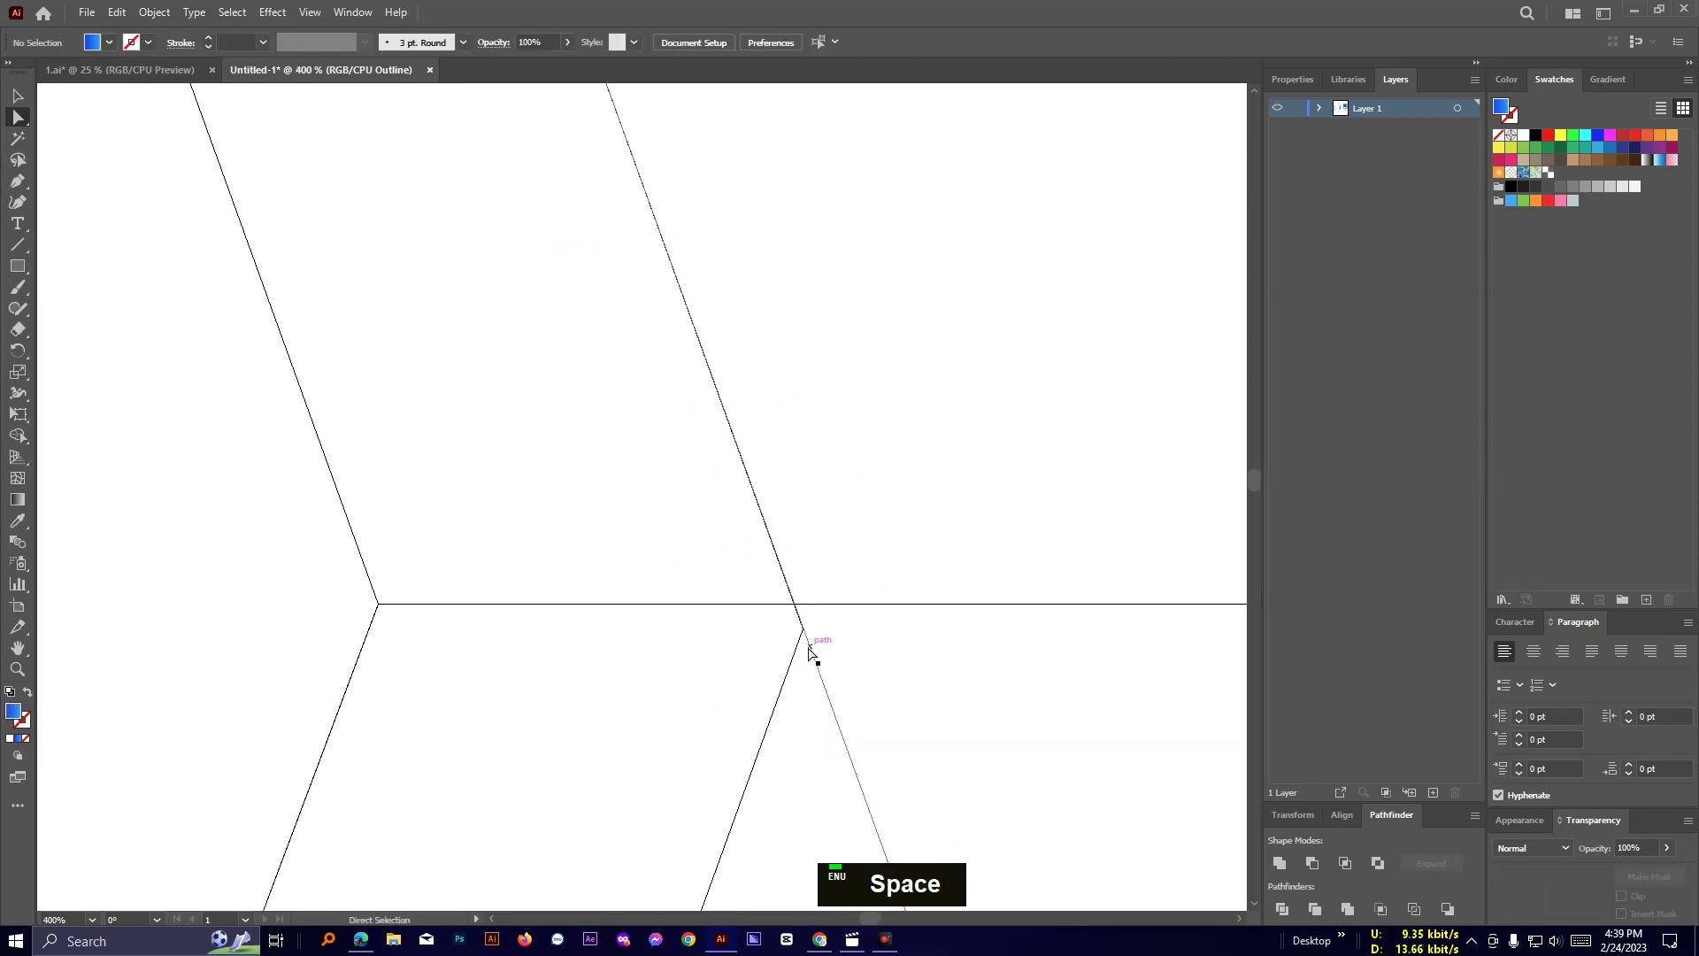
left_click_drag(804, 630, 794, 604)
left_click(736, 496)
left_click(710, 379)
key("ctrl+2")
key("a")
left_click(868, 535)
scroll(867, 534, "down", 2)
key("space")
left_click_drag(918, 607, 920, 442)
scroll(920, 441, "down", 3)
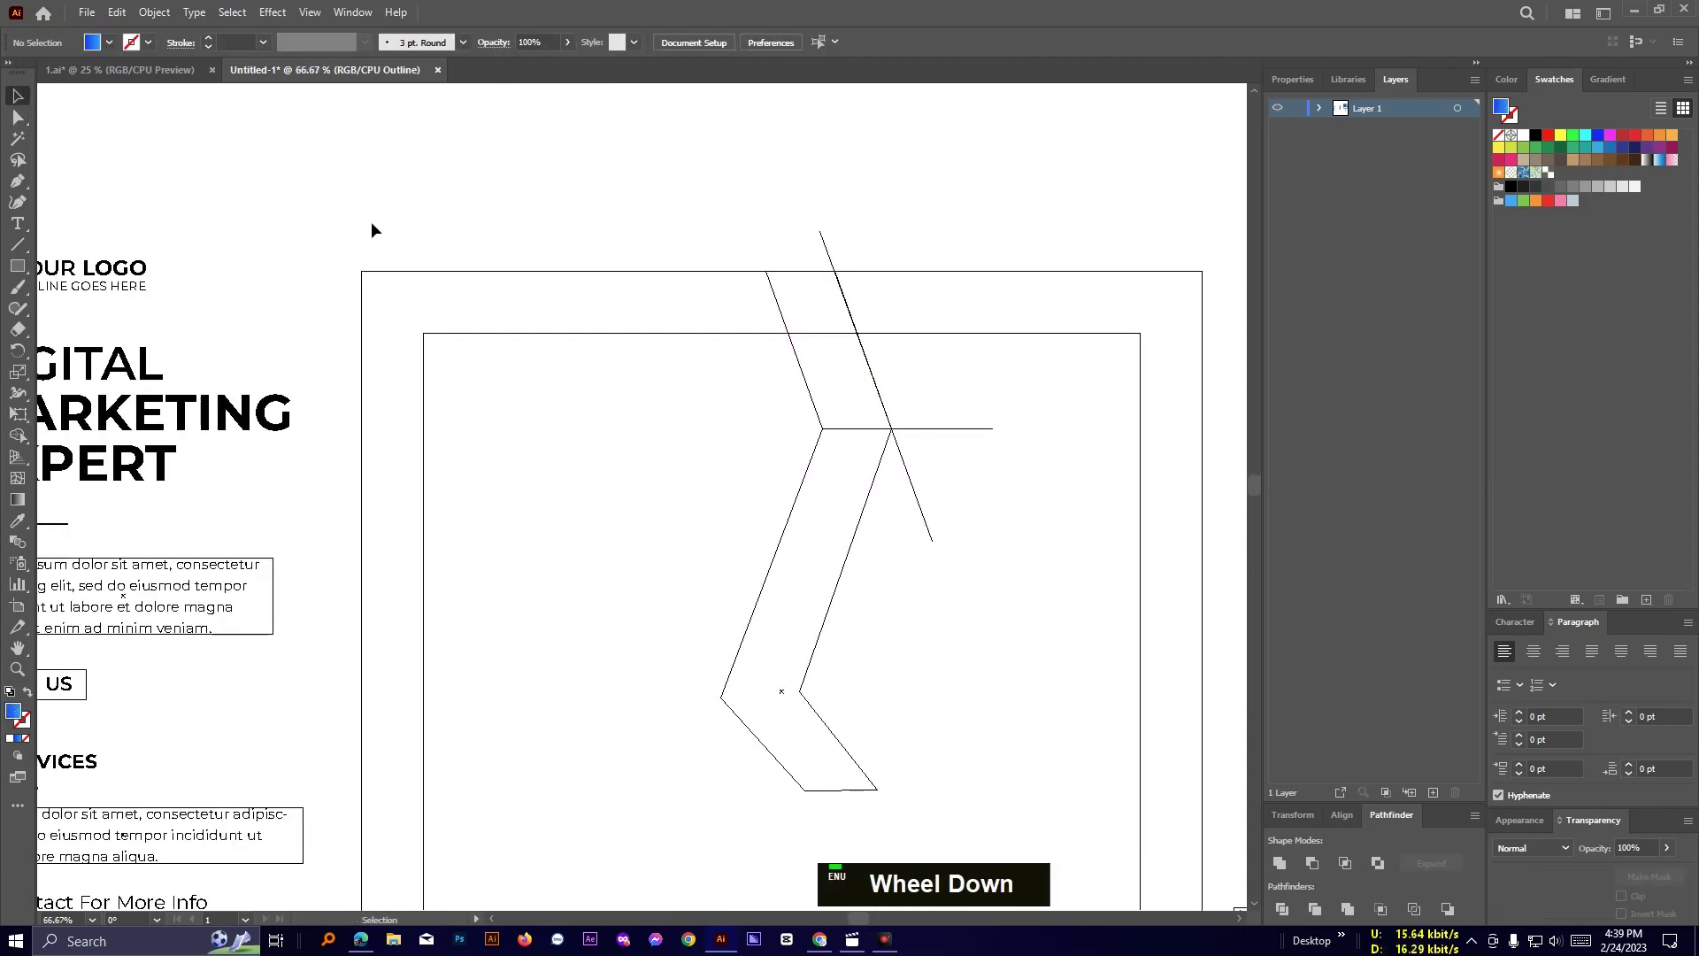
Unlock all objects and lock only the background rectangle again.
key("ctrl+alt+2")
left_click(440, 159)
left_click(455, 271)
key("ctrl+2")
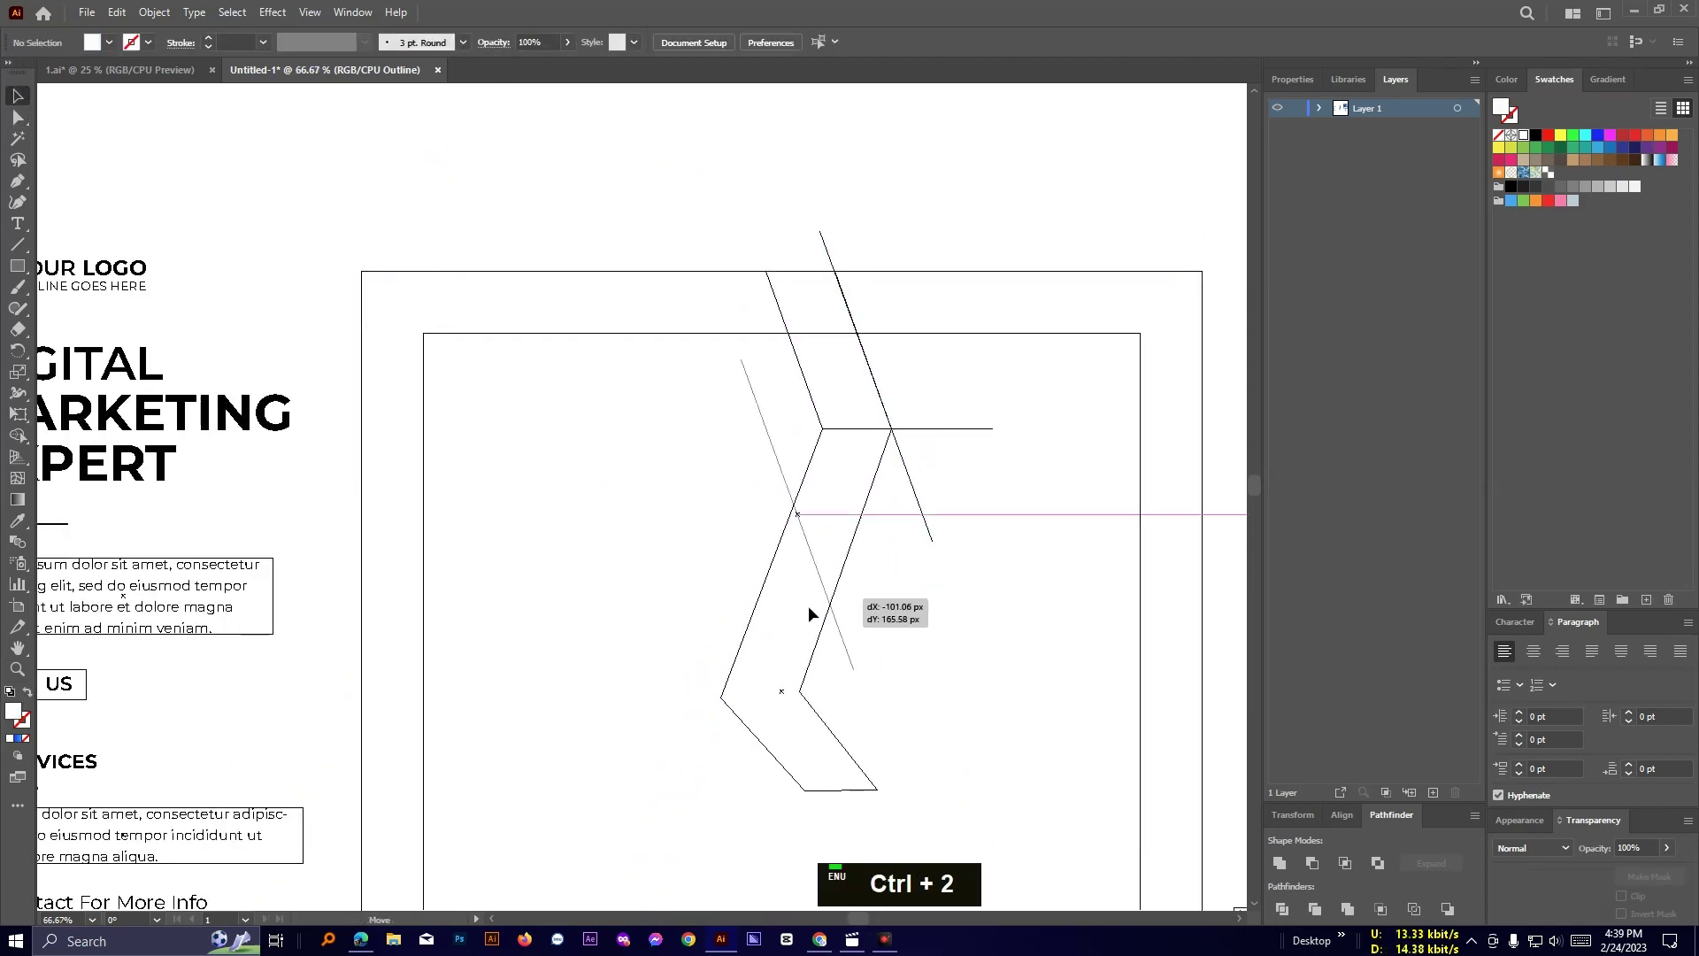
Flip the slanted construction line horizontally and place it along the left edge of the band's middle segment.
left_click_drag(809, 605, 734, 648)
left_click(1294, 80)
left_click(1400, 205)
left_click(968, 556)
scroll(968, 556, "up", 2)
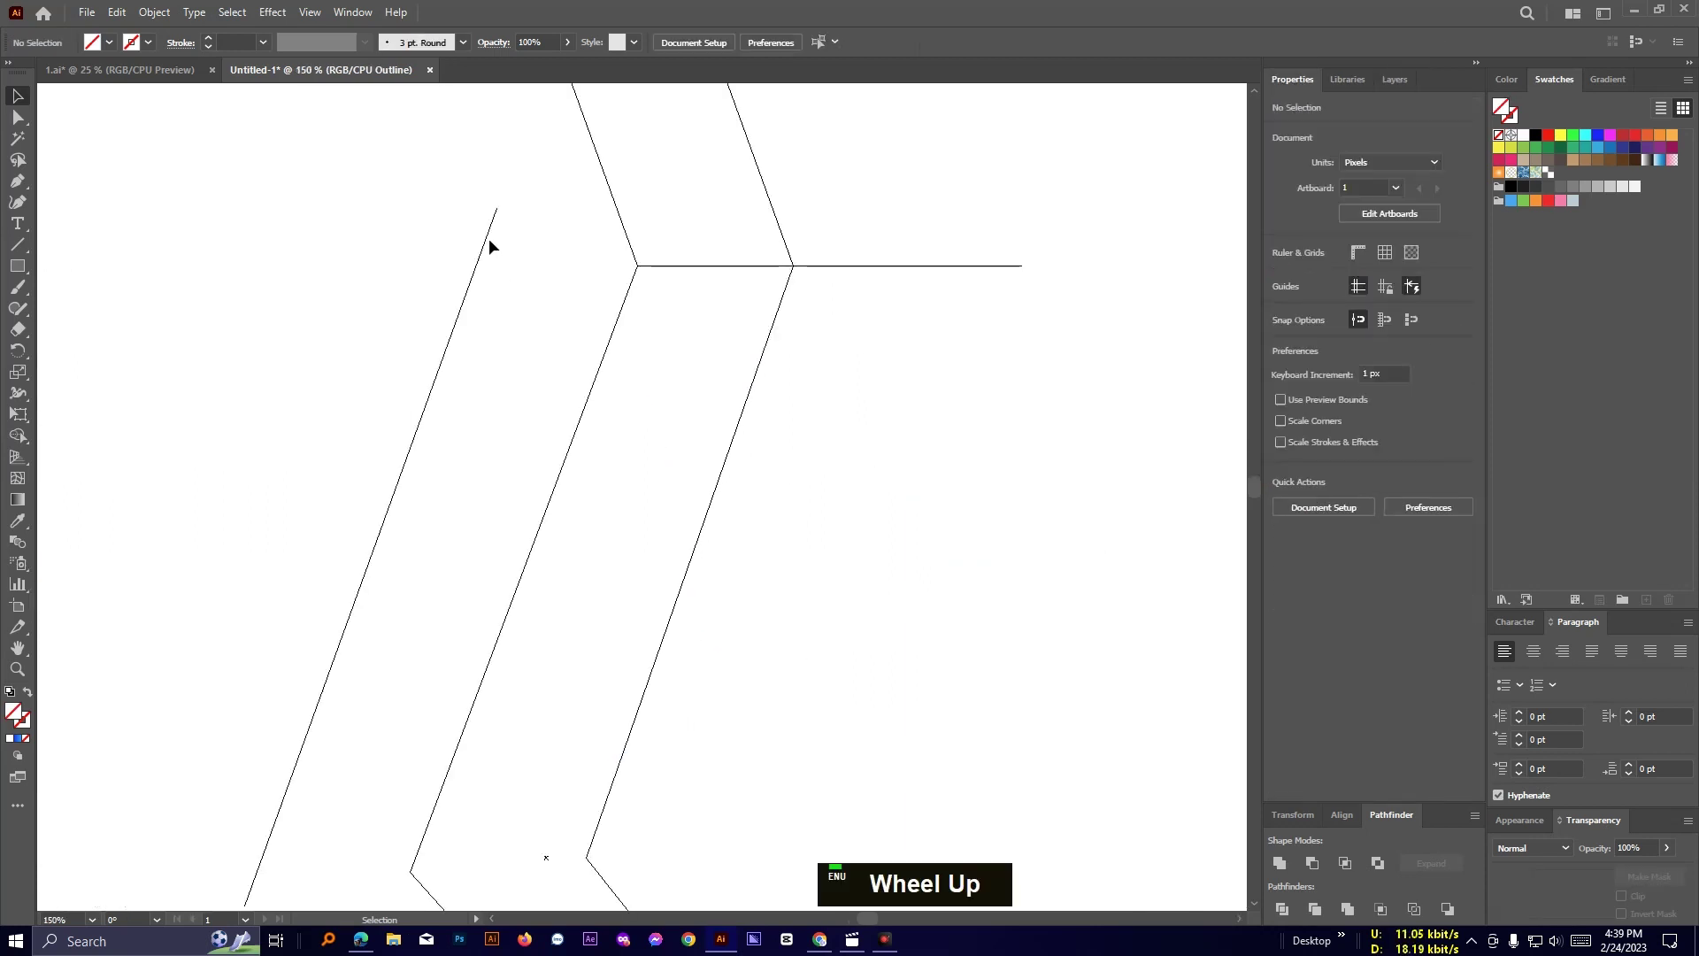
left_click_drag(489, 240, 629, 297)
left_click(701, 574)
Draw a horizontal line leftward from the band's lower-right bend past its left edge, and delete the upper horizontal line.
key("space")
left_click_drag(636, 632, 856, 378)
left_click(17, 244)
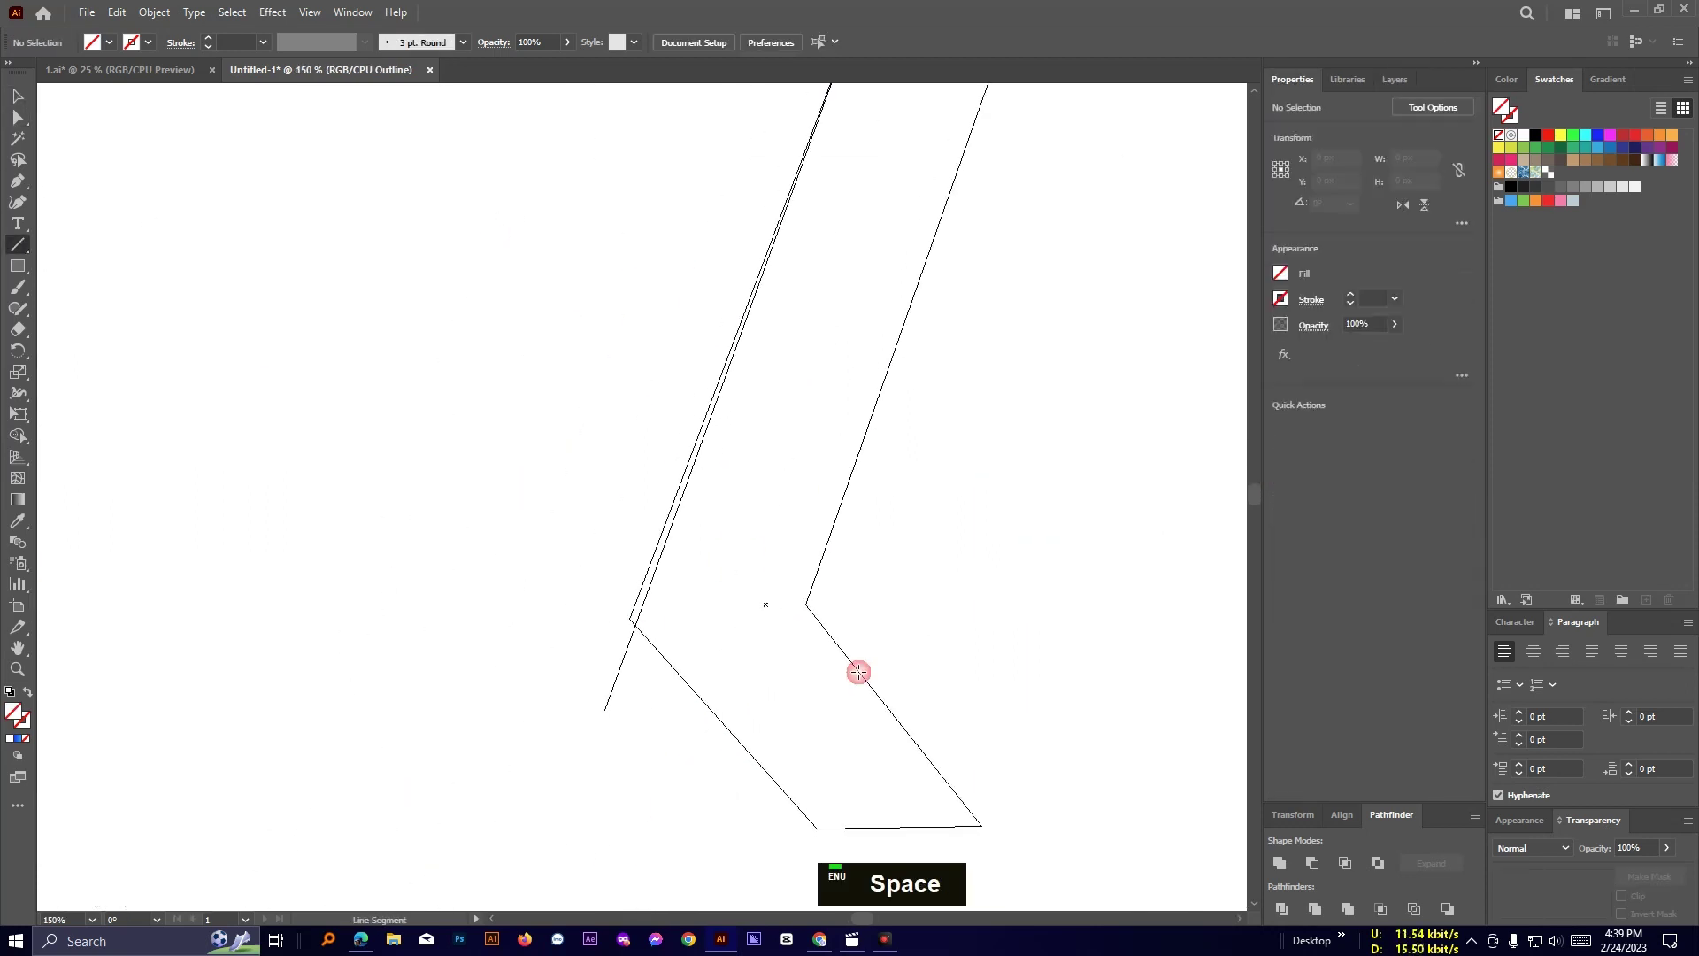
left_click_drag(805, 604, 231, 604)
left_click(18, 95)
scroll(862, 473, "down", 2)
left_click_drag(963, 199, 1013, 352)
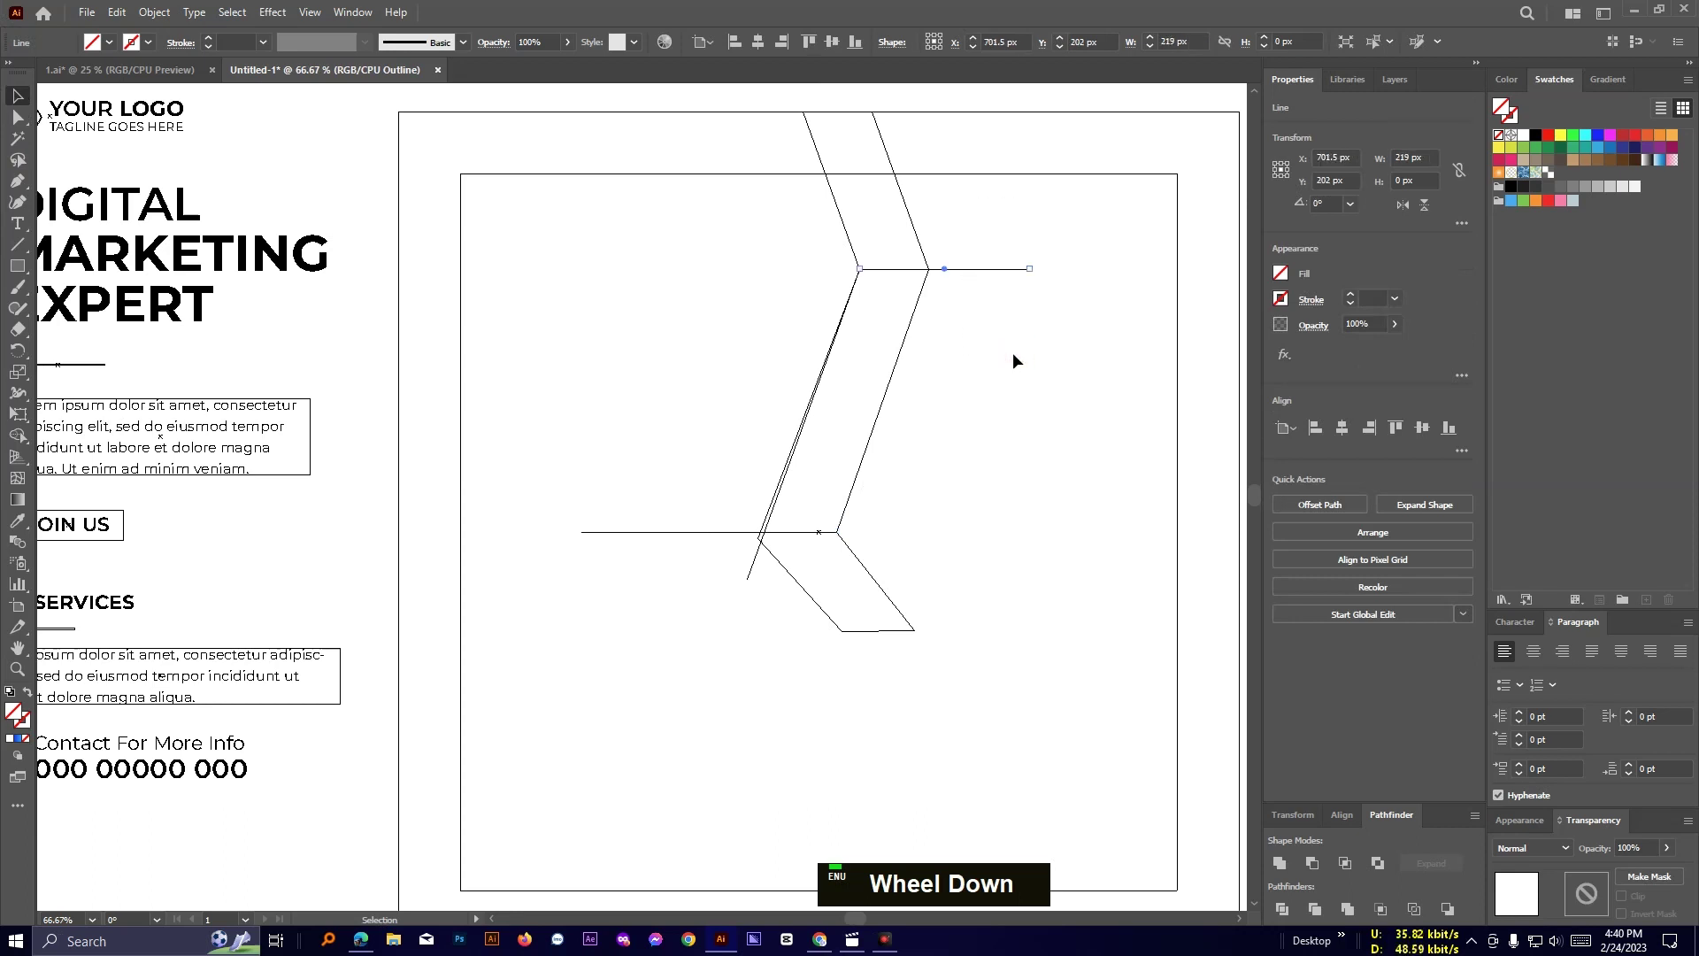
left_click(1012, 354)
Move the band's lower-left bend anchor to the intersection of the slanted and horizontal construction lines.
scroll(1012, 356, "up", 4)
key("space")
left_click_drag(724, 872, 947, 190)
left_click_drag(769, 550, 831, 474)
left_click(18, 118)
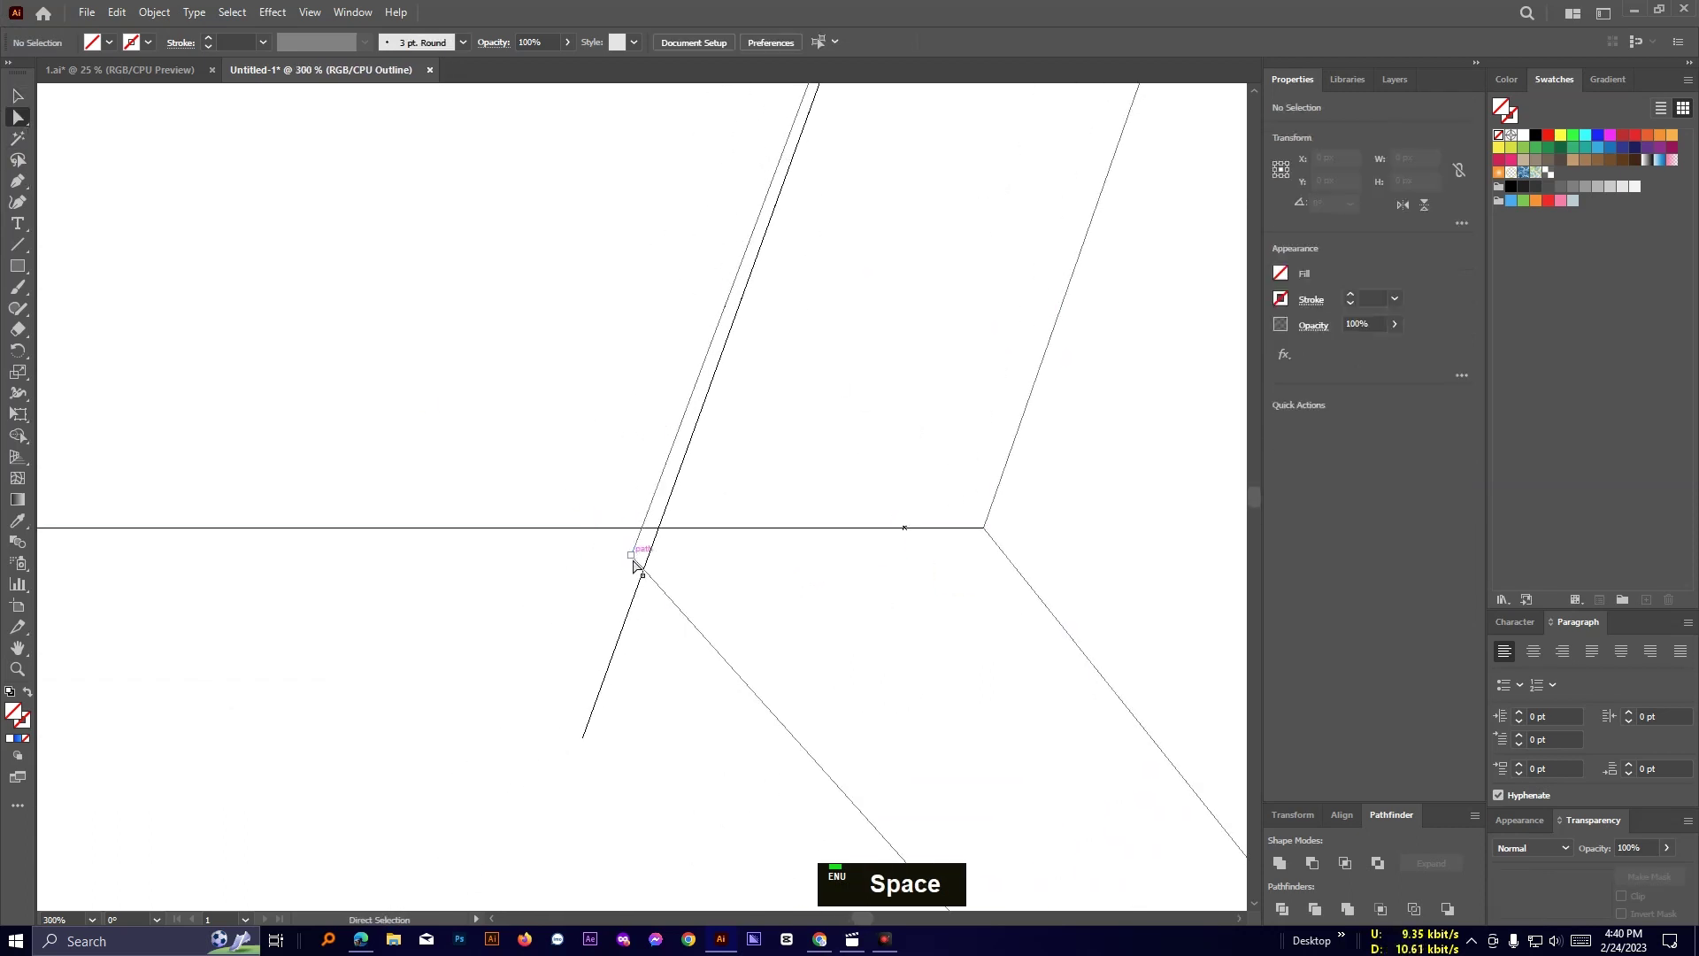
left_click_drag(632, 557, 658, 529)
left_click(1050, 508)
scroll(853, 525, "up", 3)
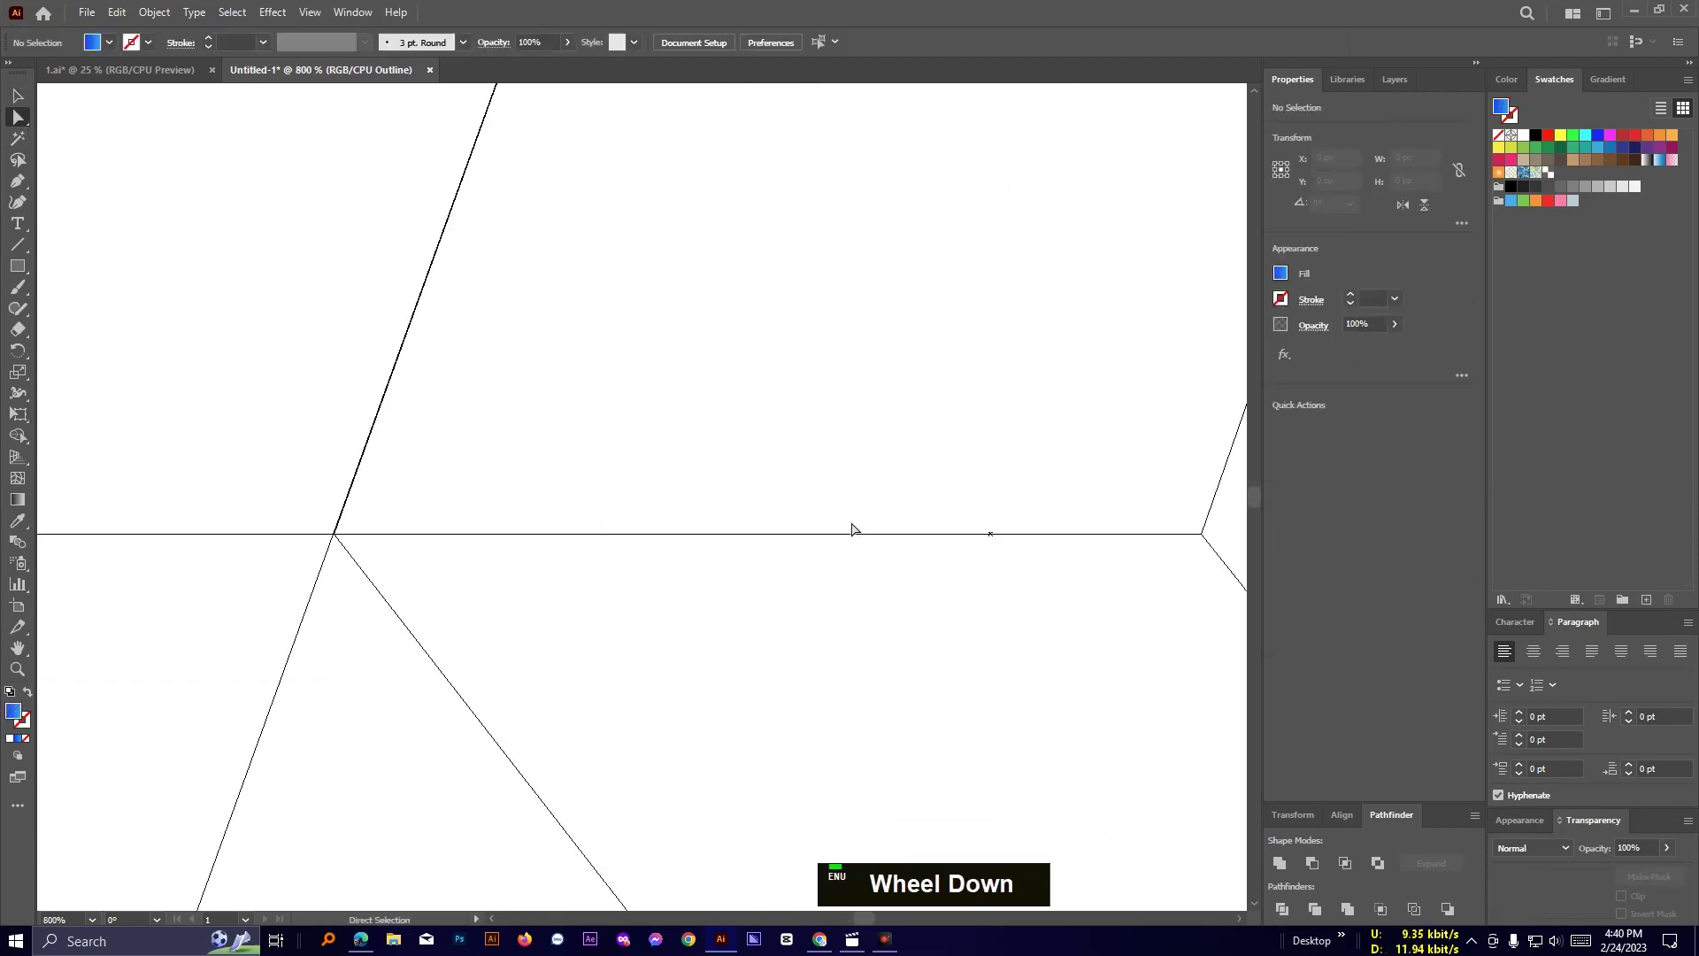
Move the horizontal construction line to the band's bottom edge to check its level, and delete the line.
scroll(853, 525, "down", 6)
key("space")
left_click_drag(878, 490, 755, 549)
left_click(18, 96)
left_click(724, 661)
left_click_drag(626, 585, 595, 647)
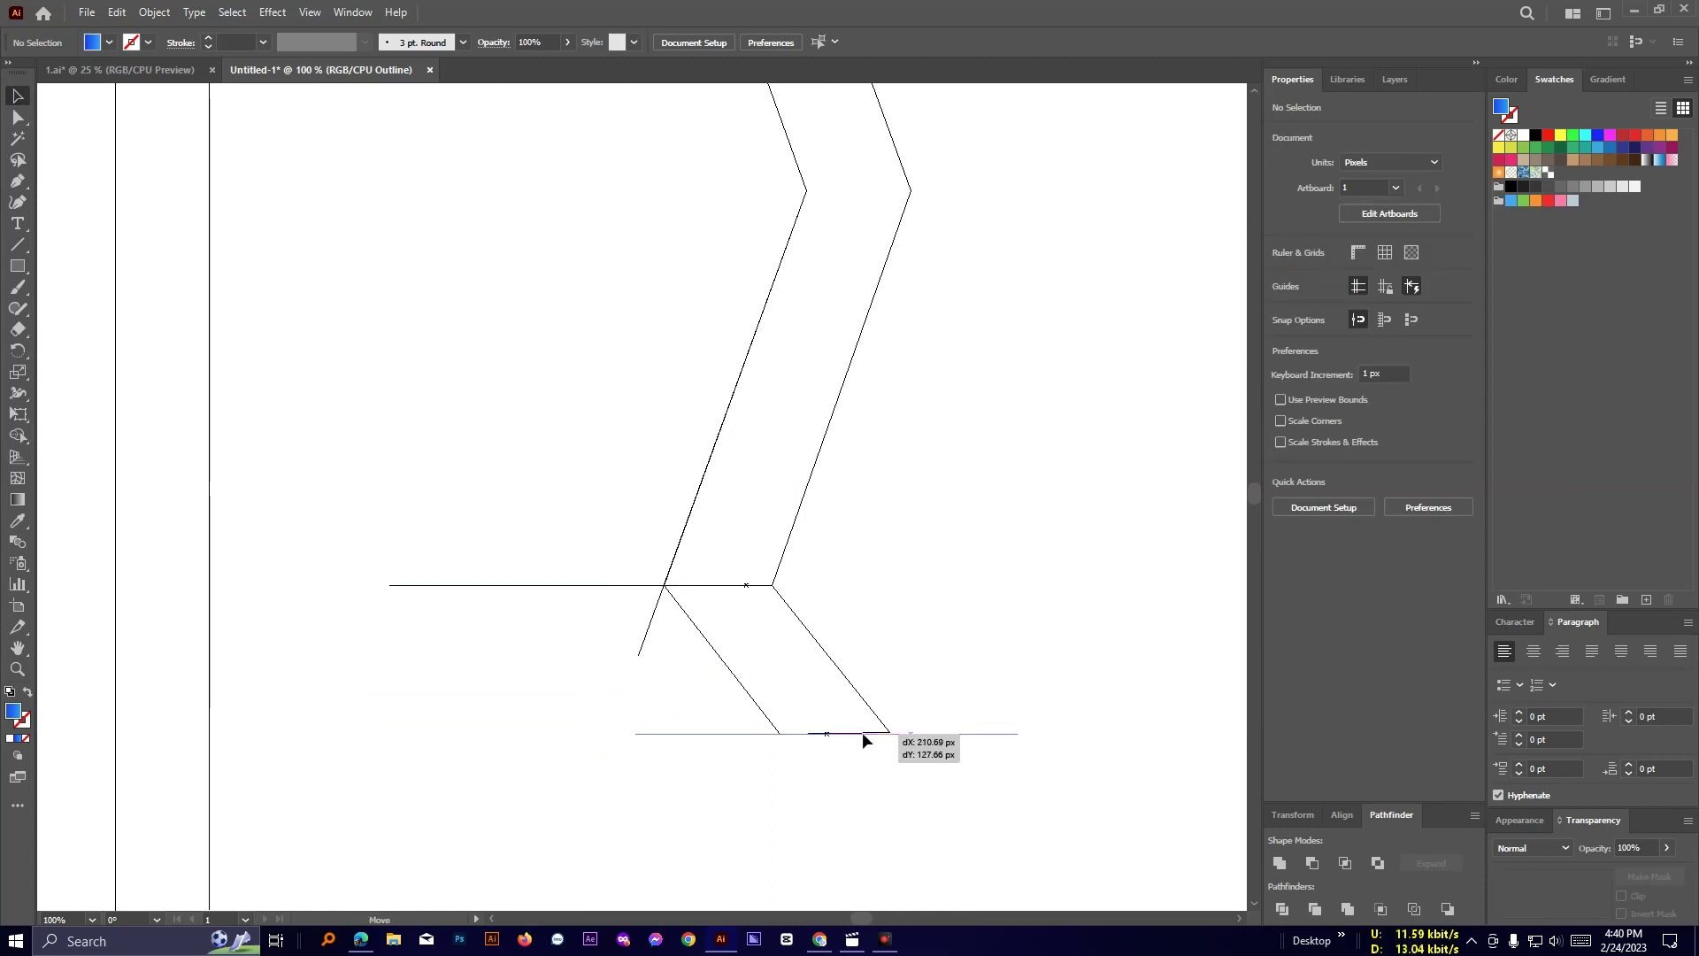
left_click_drag(862, 733, 862, 732)
key("Delete")
Move the slanted construction line to the right edge of the band's middle segment, meeting it at the lower bend.
left_click_drag(645, 635, 769, 596)
scroll(918, 624, "up", 3)
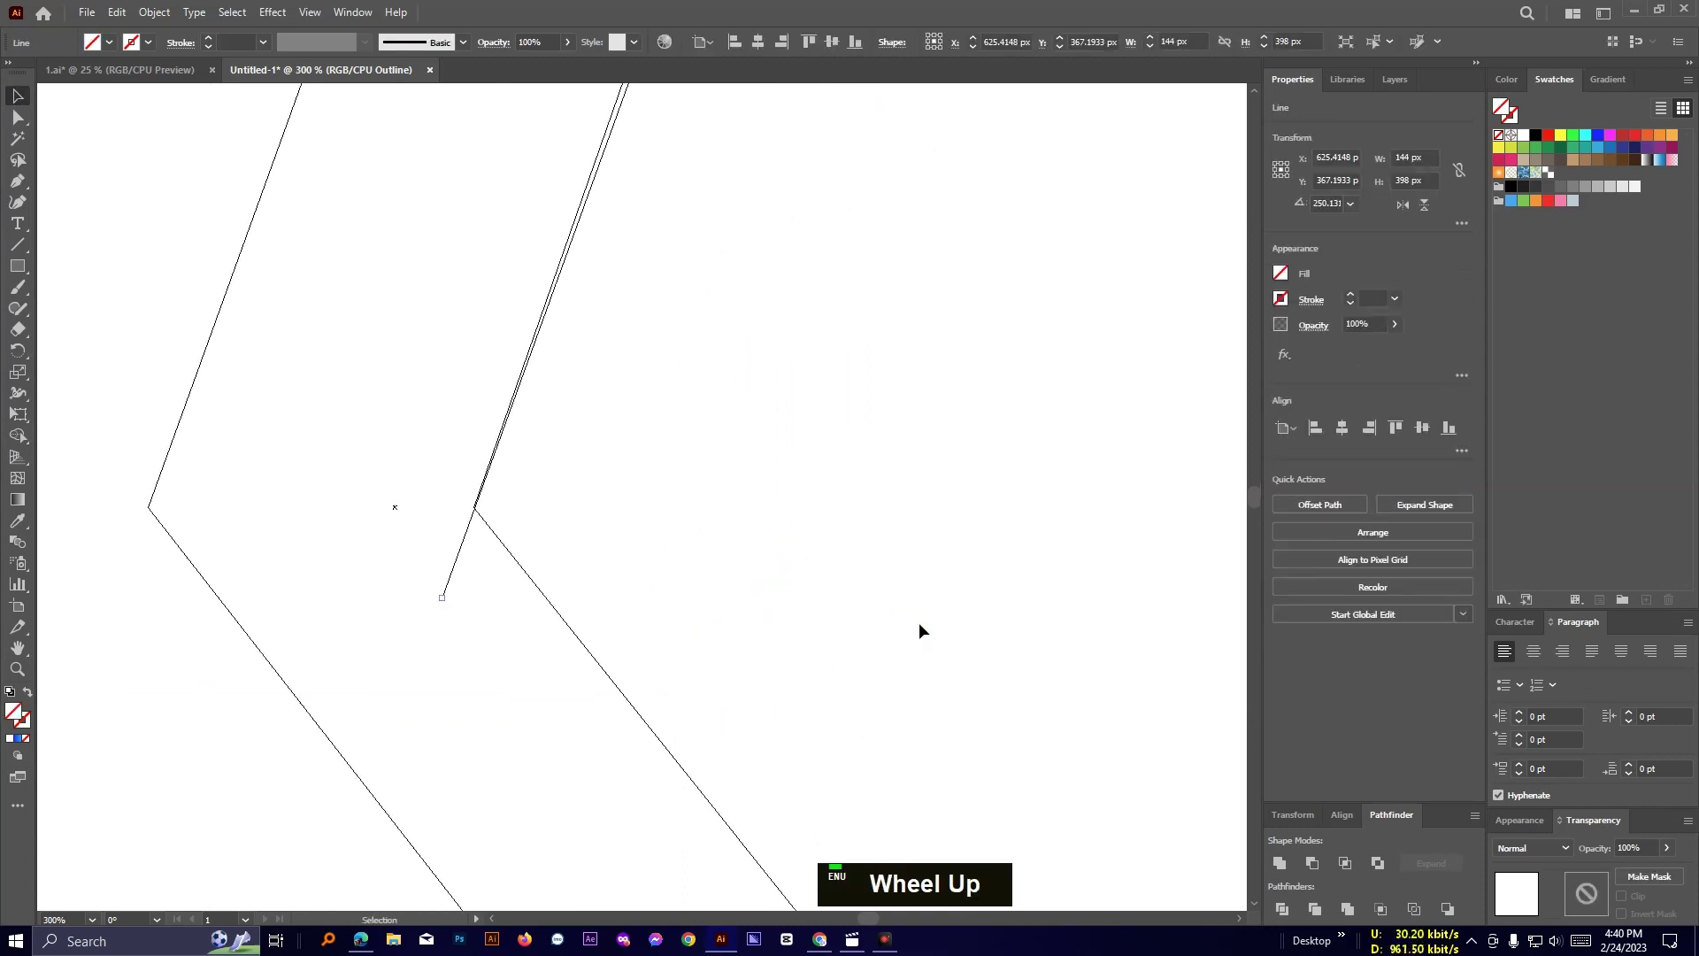
scroll(814, 460, "up", 2)
key("space")
left_click_drag(268, 531, 883, 541)
scroll(883, 540, "up", 2)
left_click_drag(608, 614, 607, 605)
key("space")
left_click_drag(845, 412, 785, 757)
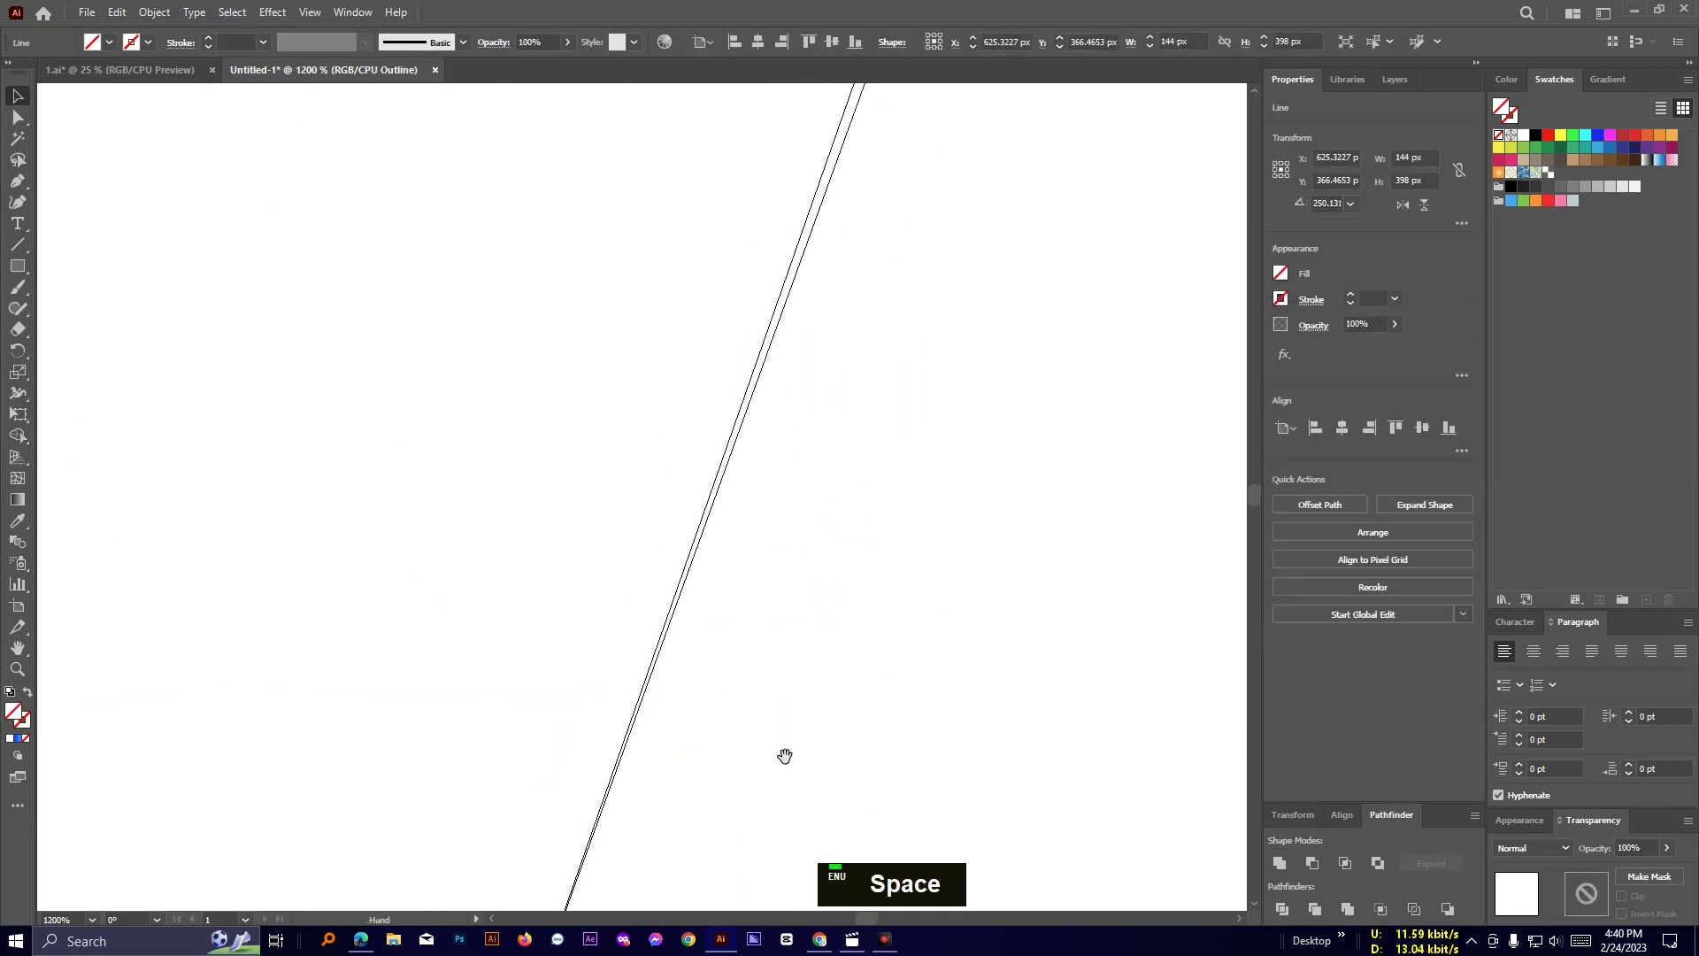
Draw a horizontal construction line about 206 px long from the band's upper-left bend rightward past its right bend.
scroll(868, 332, "down", 7)
key("space")
left_click_drag(868, 332, 628, 766)
scroll(820, 517, "up", 2)
key("space")
left_click_drag(759, 432, 839, 528)
left_click(21, 253)
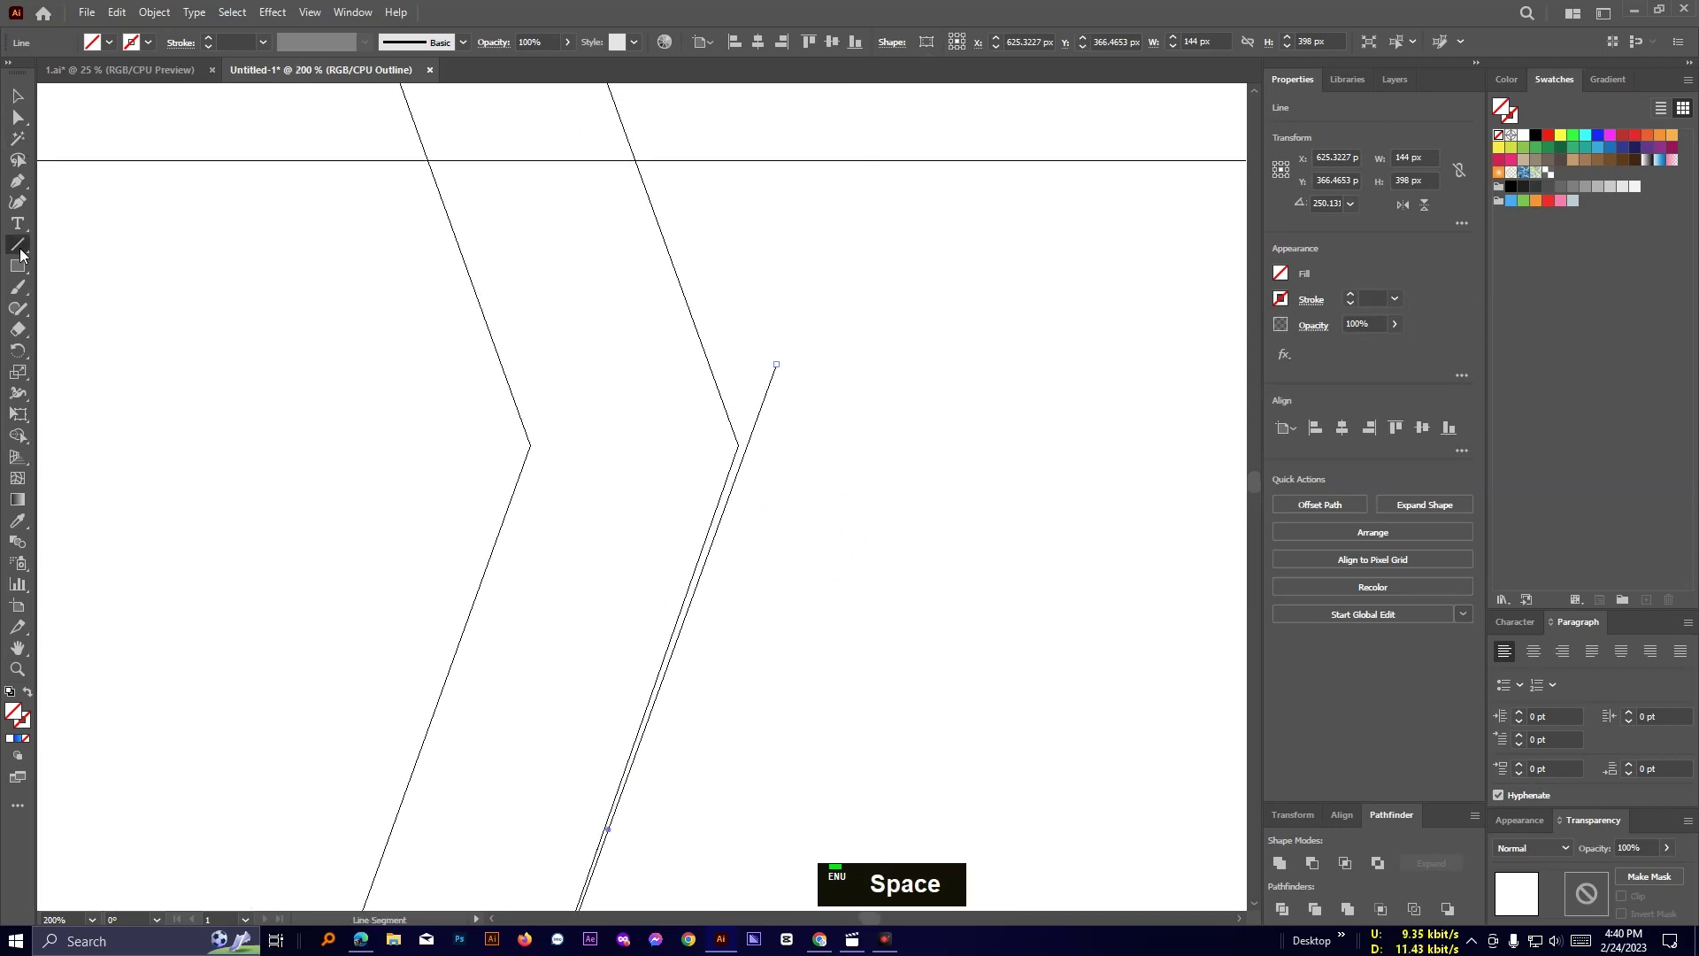
left_click_drag(531, 445, 1012, 446)
scroll(888, 478, "up", 3)
key("space")
left_click_drag(634, 474, 889, 584)
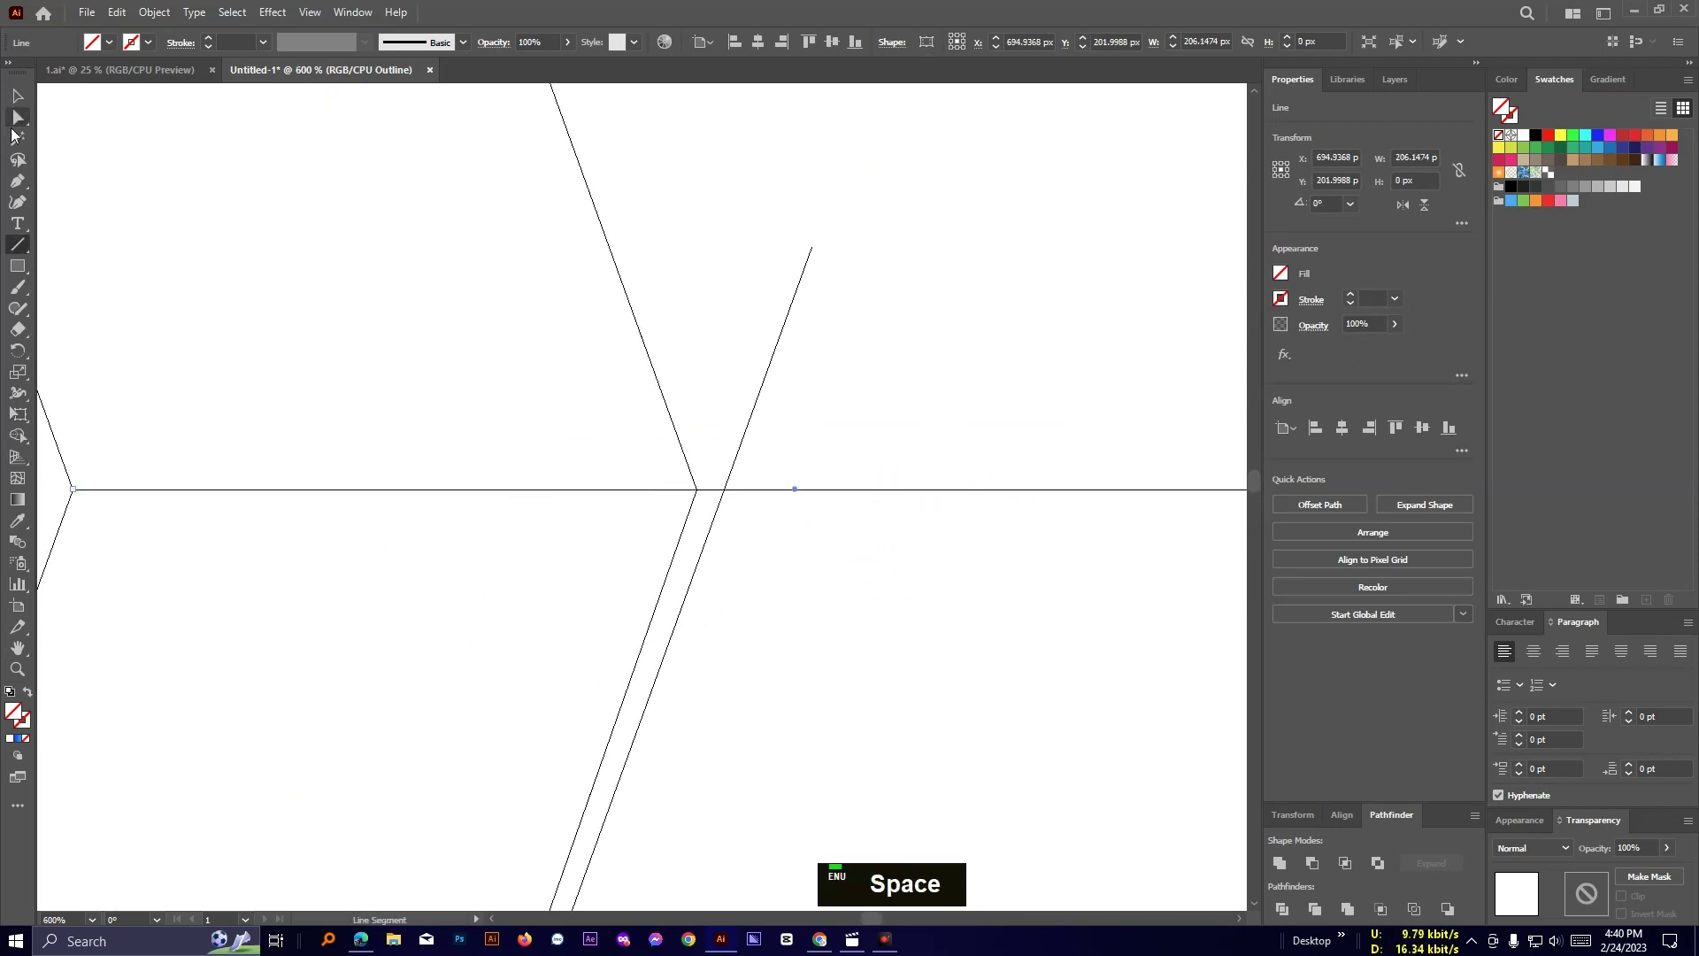
left_click(13, 125)
left_click_drag(699, 490, 656, 493)
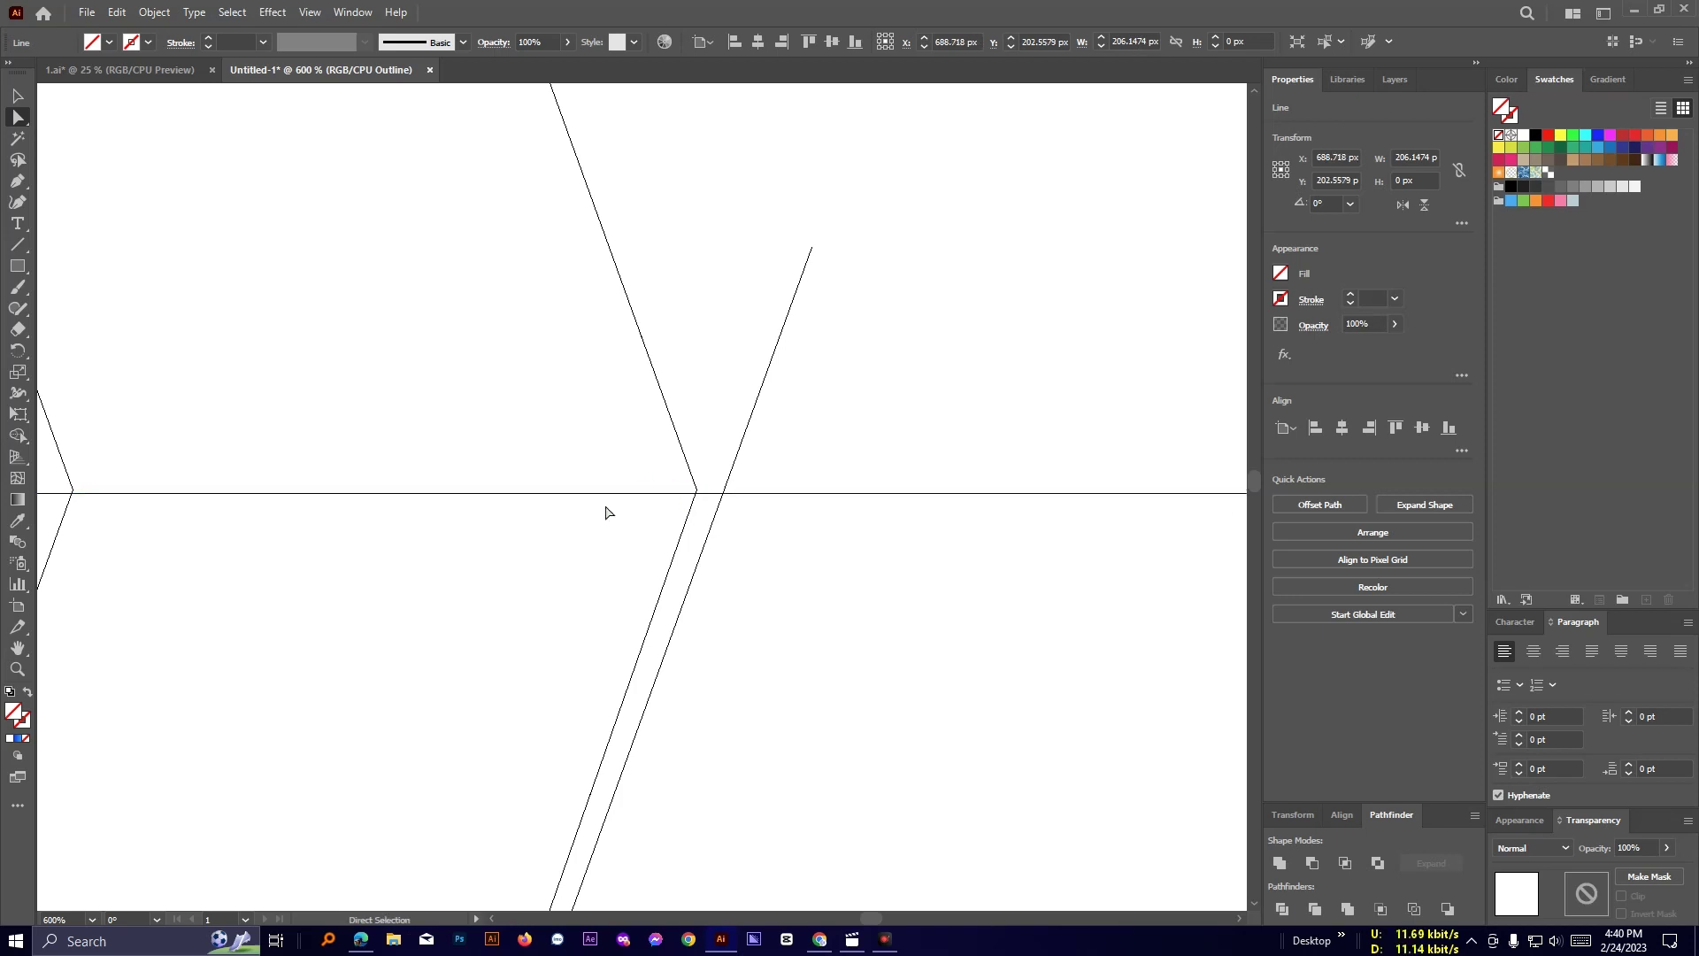
key("ctrl+z")
left_click(806, 564)
Lock the horizontal construction line and move the band's upper-right bend anchor to its intersection with the slanted line.
left_click(18, 96)
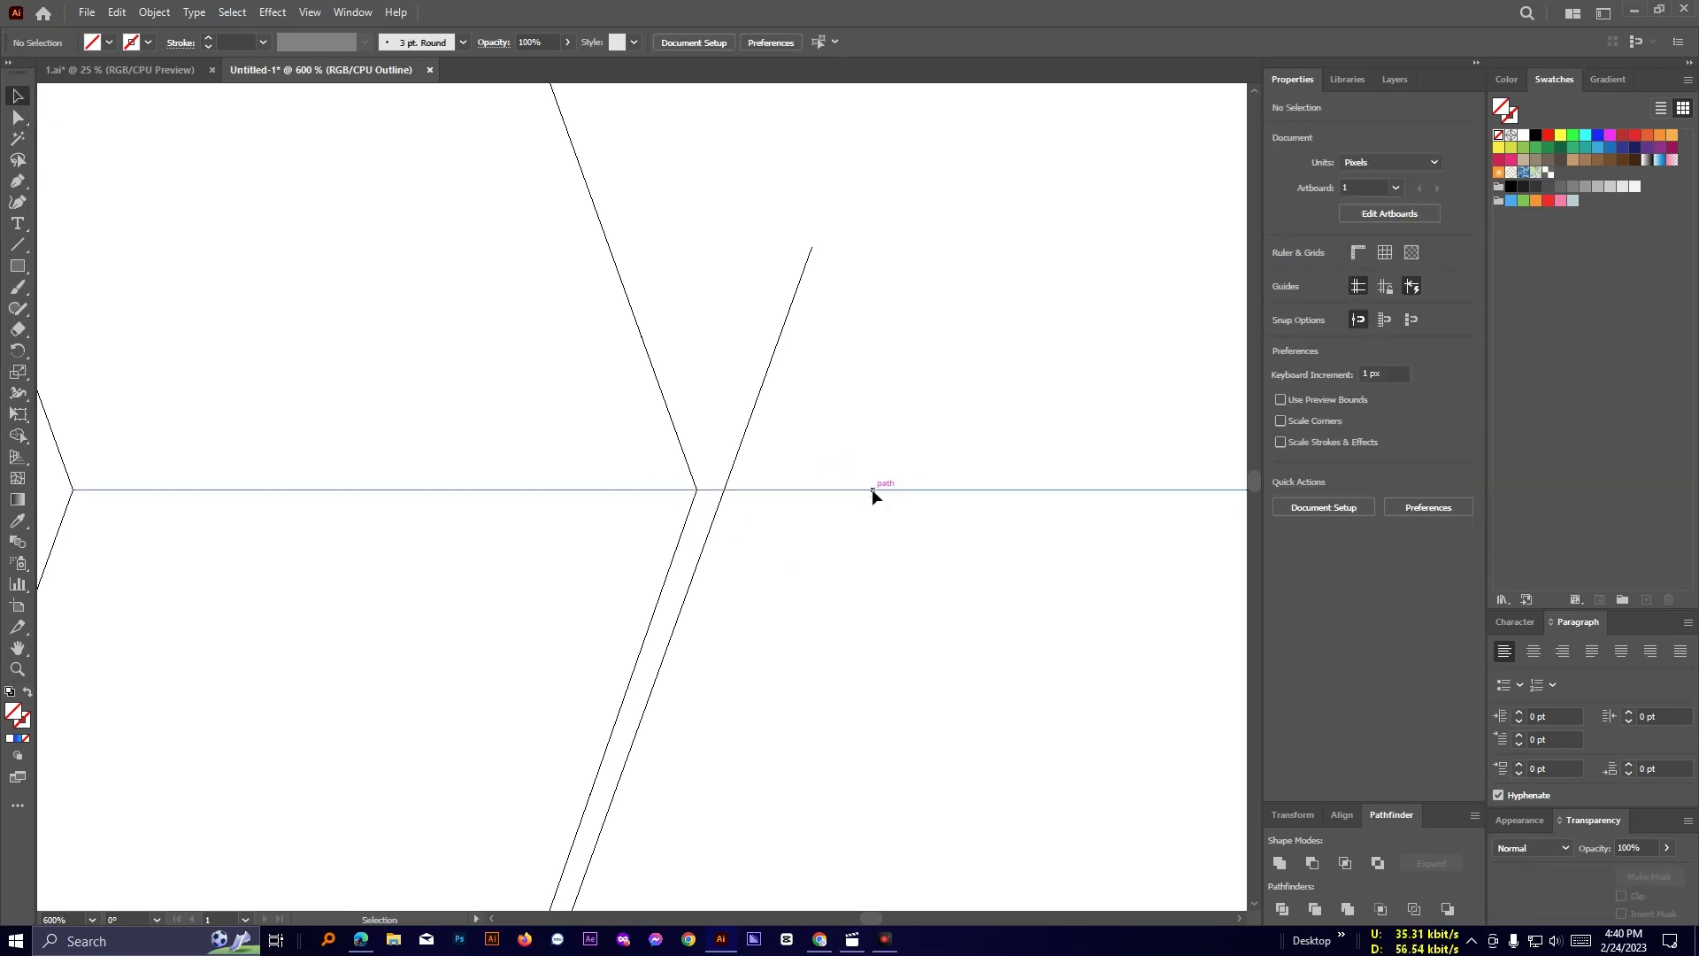
left_click(873, 489)
key("ctrl+2")
left_click(17, 117)
left_click_drag(697, 490, 724, 490)
left_click(770, 525)
Place the oppositely slanted construction line along the right edge of the band's upper segment, meeting it at the bend.
scroll(836, 527, "down", 2)
scroll(837, 525, "down", 2)
left_click_drag(836, 526, 871, 315)
left_click(17, 96)
left_click_drag(786, 731, 650, 534)
scroll(860, 602, "up", 3)
scroll(789, 576, "up", 2)
key("space")
left_click_drag(398, 177, 800, 528)
key("space")
left_click_drag(734, 177, 852, 577)
Move the band's top-right corner anchor along the top edge to its intersection with the slanted construction line.
left_click(18, 119)
left_click(708, 497)
left_click(706, 504)
left_click_drag(707, 495, 744, 495)
left_click(865, 532)
Move the slanted construction line down so it passes through the band's lower-right bend.
scroll(864, 531, "down", 8)
key("space")
left_click_drag(917, 541, 782, 406)
key("v")
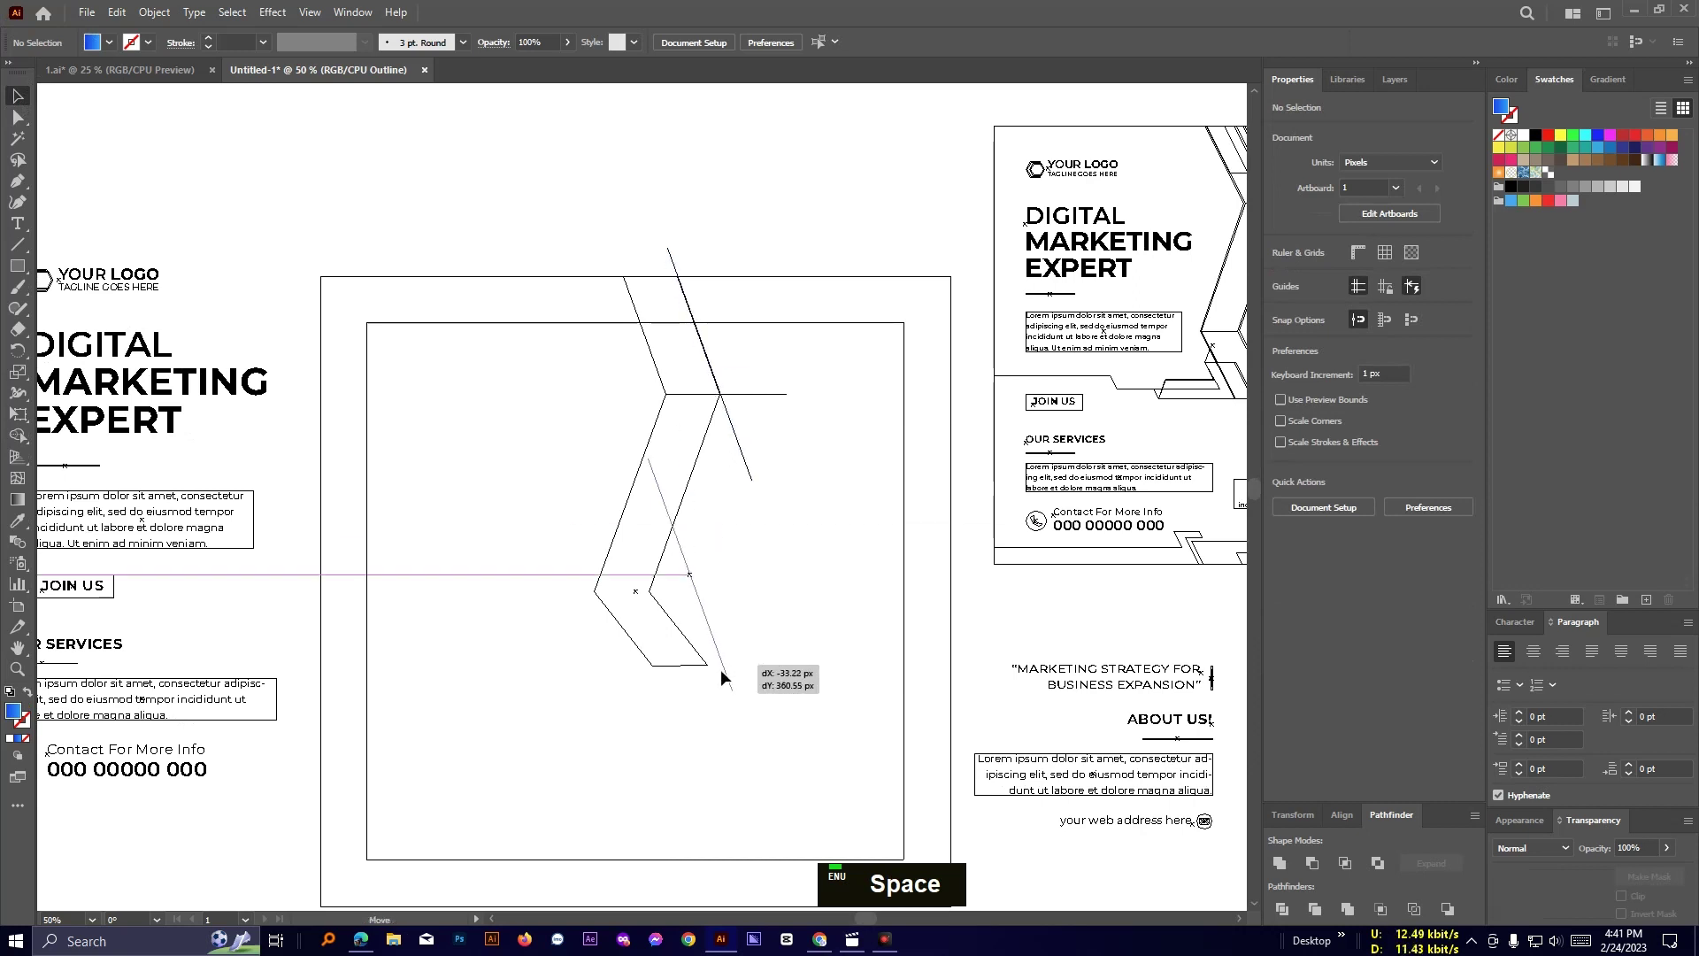
left_click_drag(720, 668, 698, 725)
scroll(699, 724, "up", 4)
key("space")
scroll(761, 536, "up", 1)
left_click_drag(676, 554, 750, 778)
left_click_drag(483, 322, 469, 321)
left_click(710, 370)
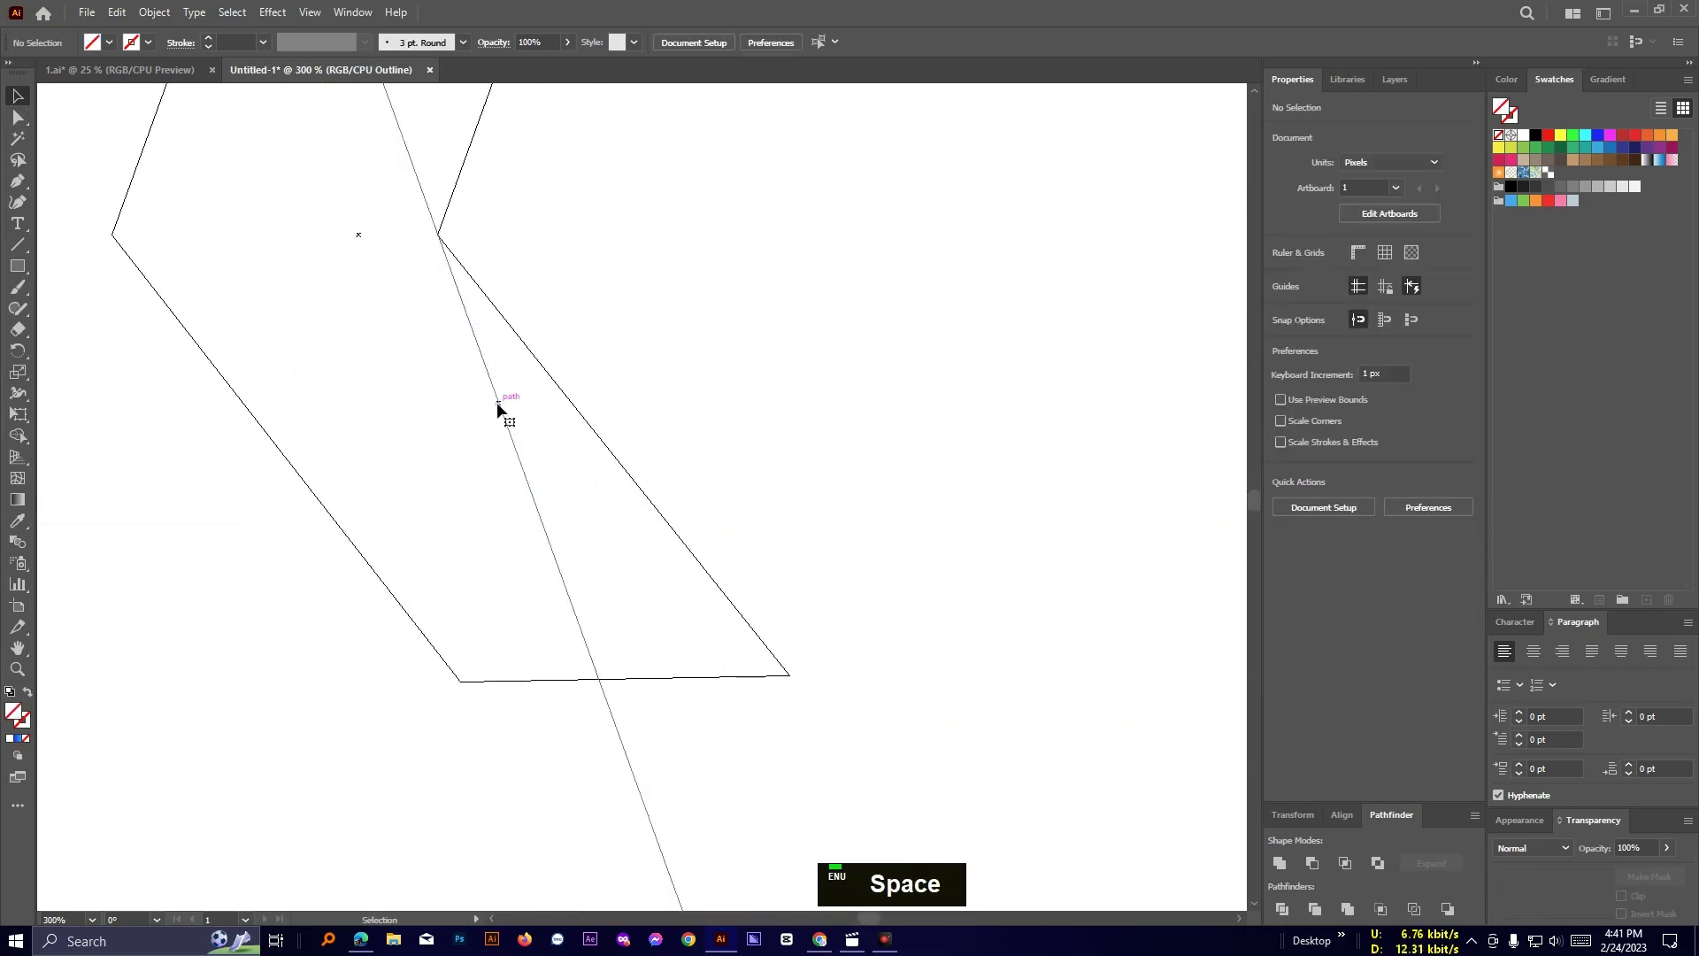
Duplicate the slanted line to the band's lower-left bend, and draw a horizontal line about 170 px long leftward from the band's lower-right corner.
left_click_drag(497, 405, 177, 416, "alt")
left_click(110, 365)
left_click(17, 246)
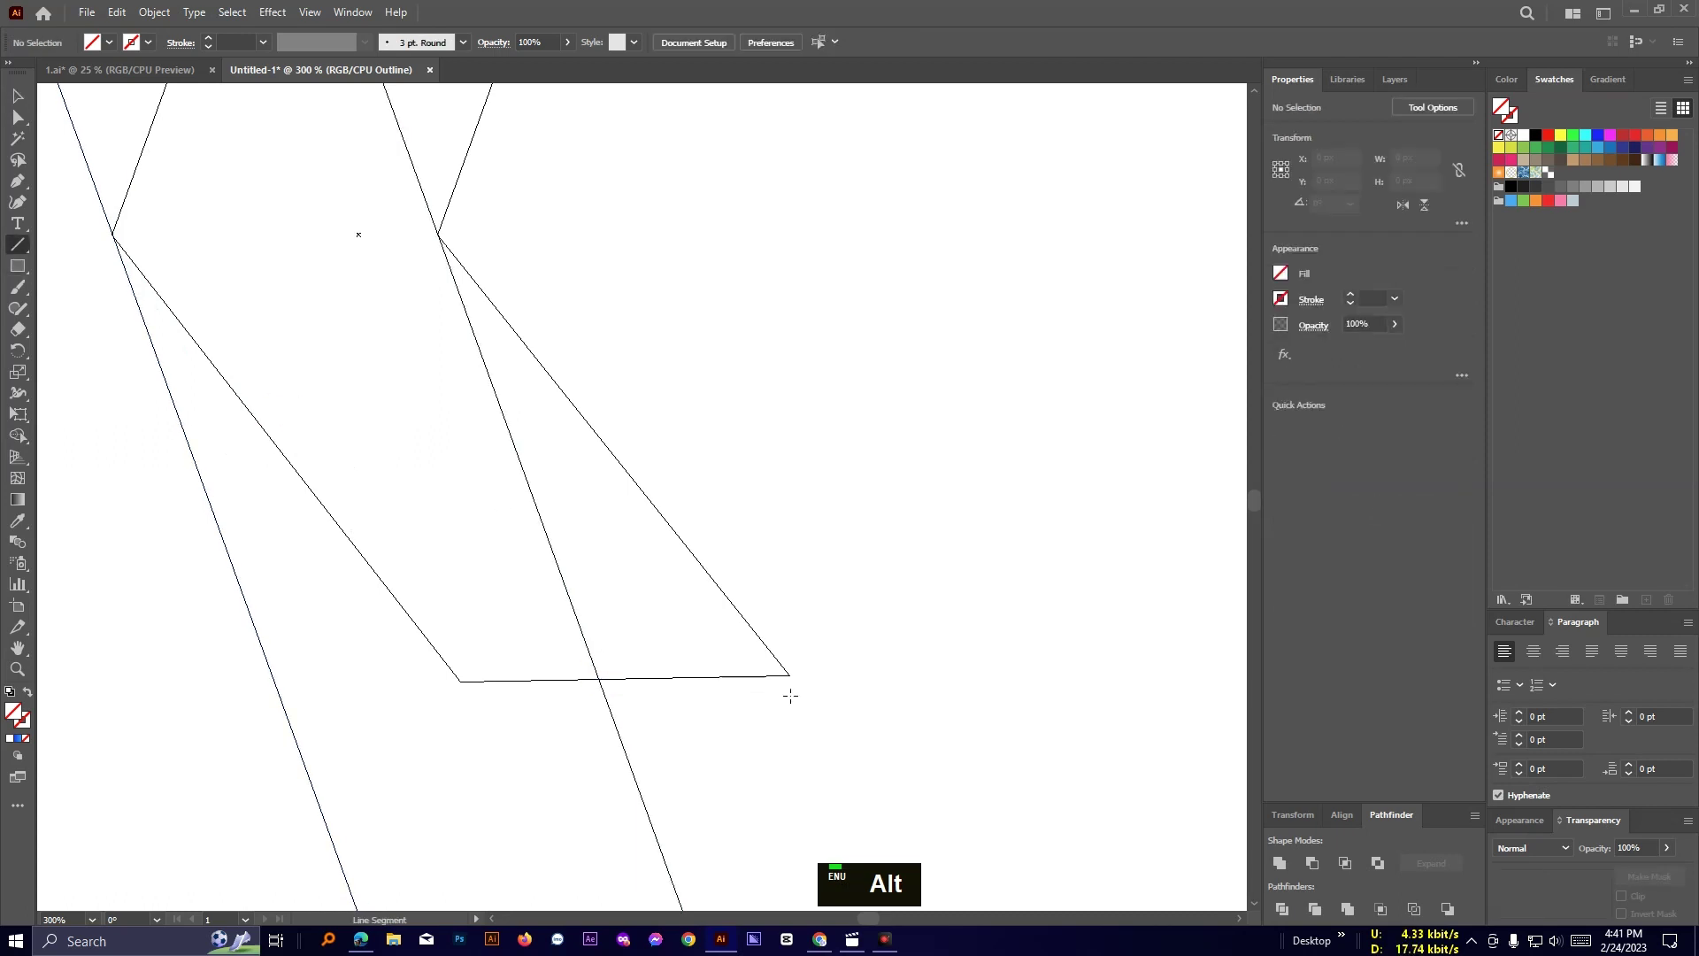
left_click_drag(788, 675, 195, 674, "shift")
key("v")
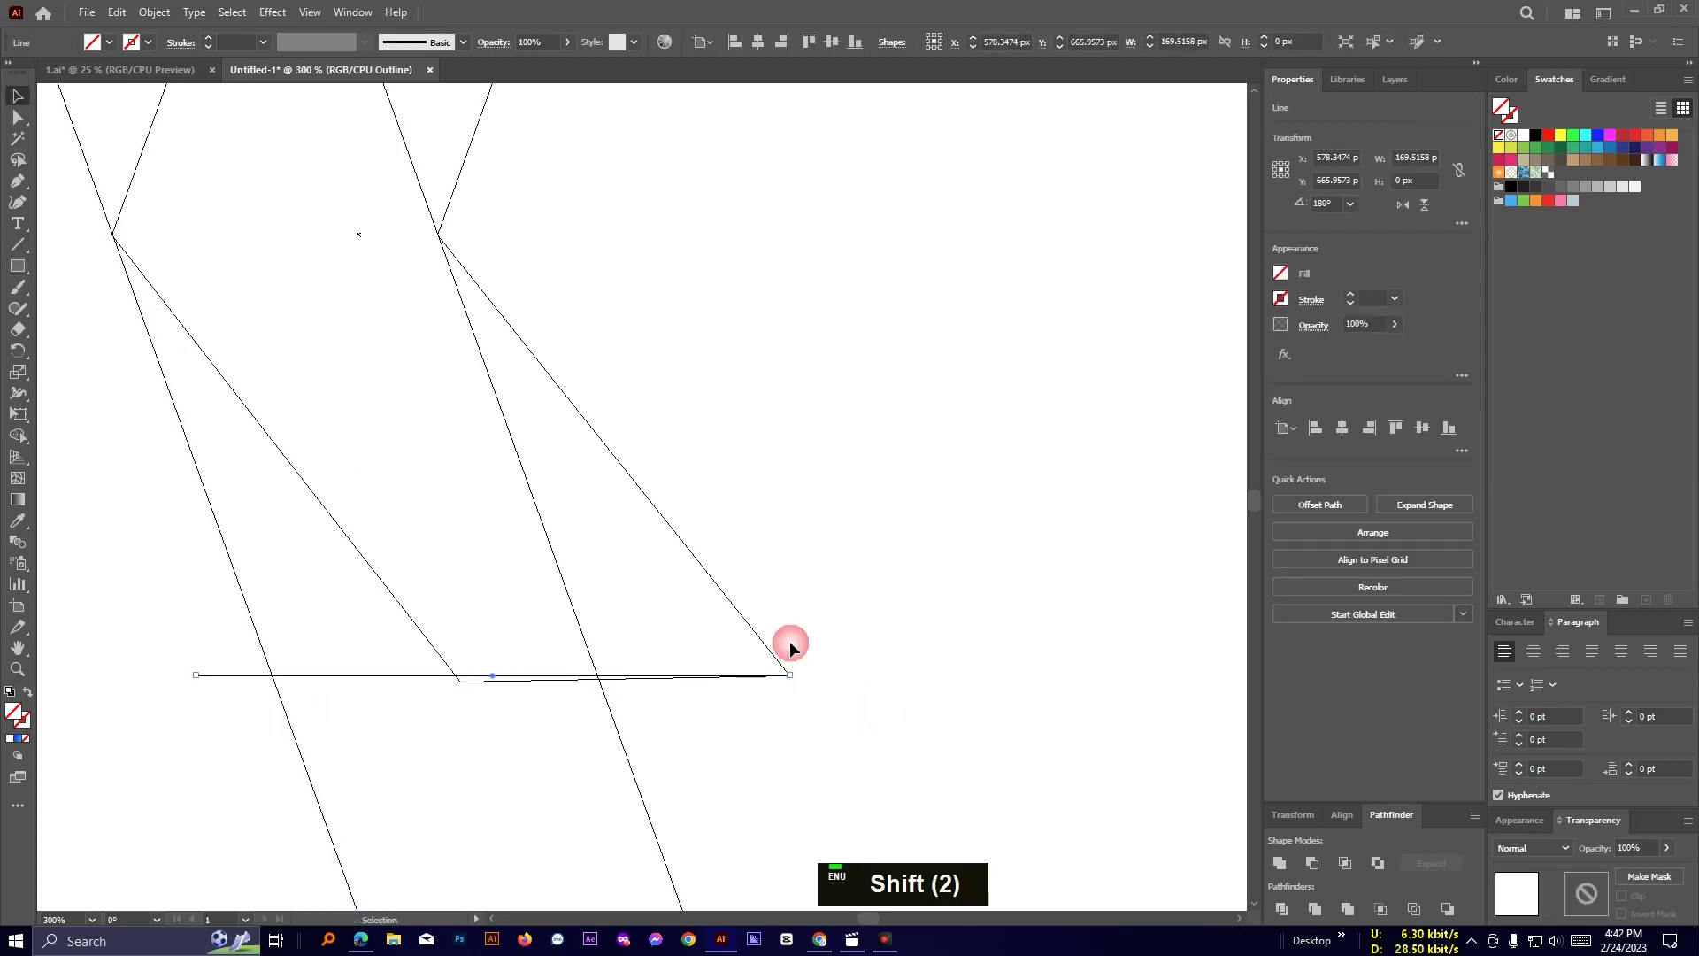
Move the band's two bottom corner anchors to the intersections of the horizontal line with the slanted construction lines.
key("a")
left_click(460, 681)
left_click_drag(460, 682, 272, 675)
left_click(789, 676)
left_click_drag(708, 700, 729, 540)
Delete the construction lines around the band's lower end and switch from outline to preview display.
left_click(372, 380)
left_click(18, 95)
key("Delete")
scroll(751, 694, "down", 3)
scroll(751, 693, "down", 2)
key("ctrl+y")
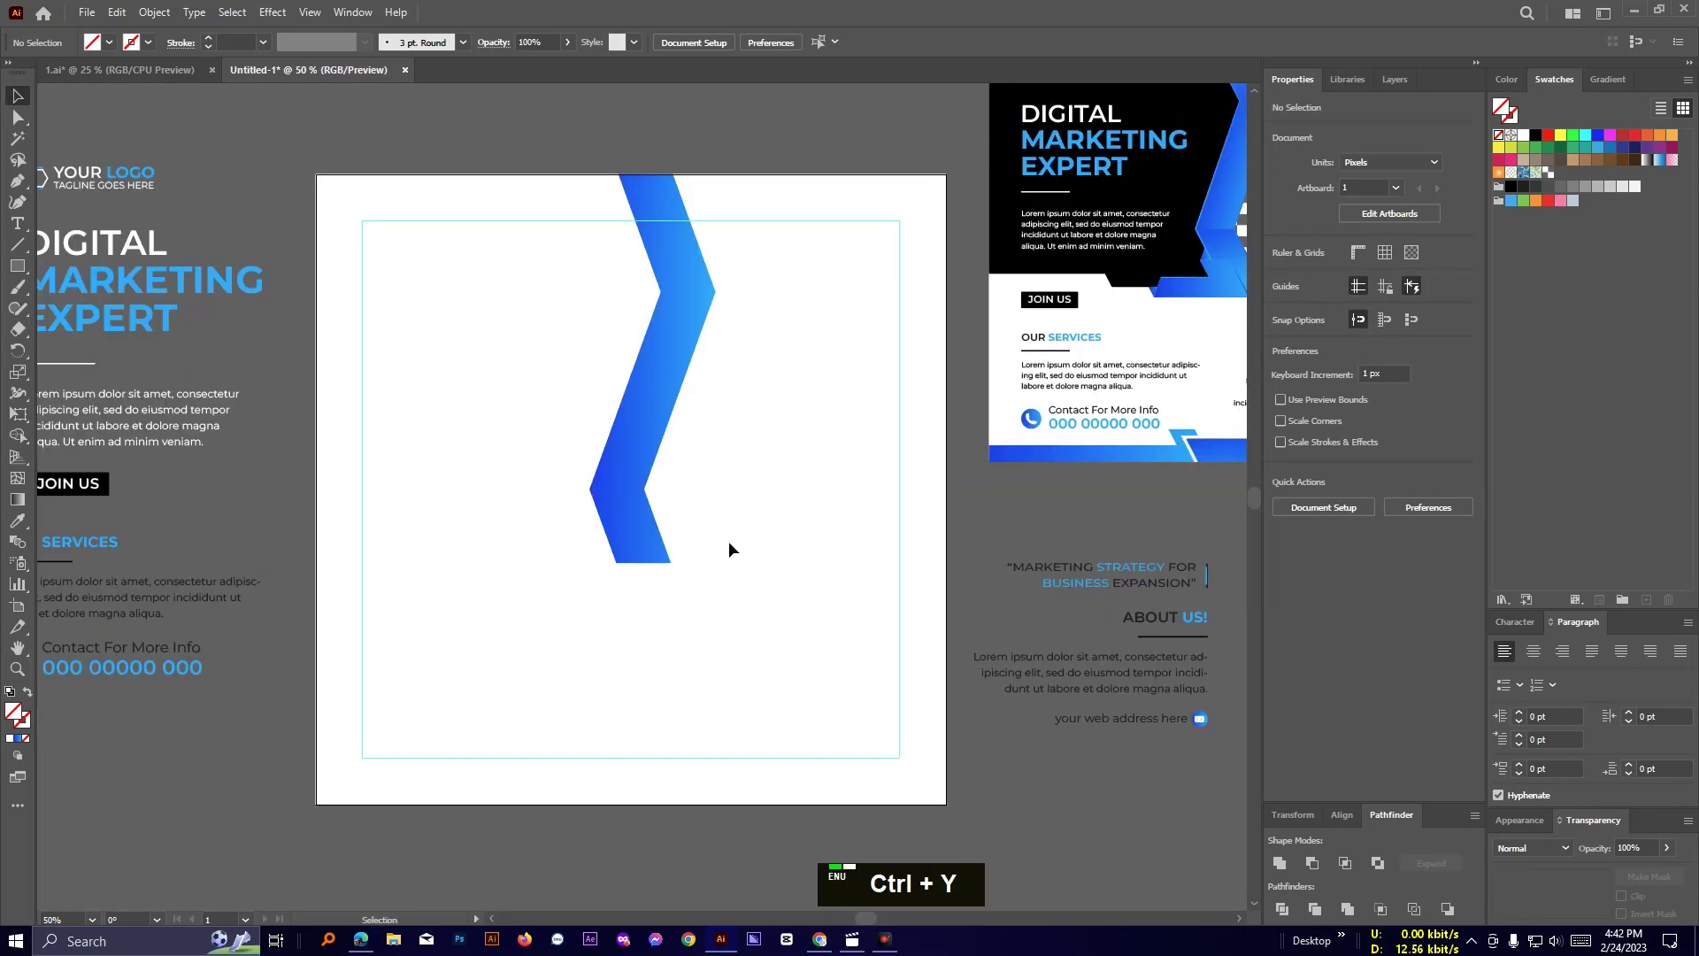
left_click_drag(787, 479, 614, 648)
left_click_drag(507, 721, 602, 682)
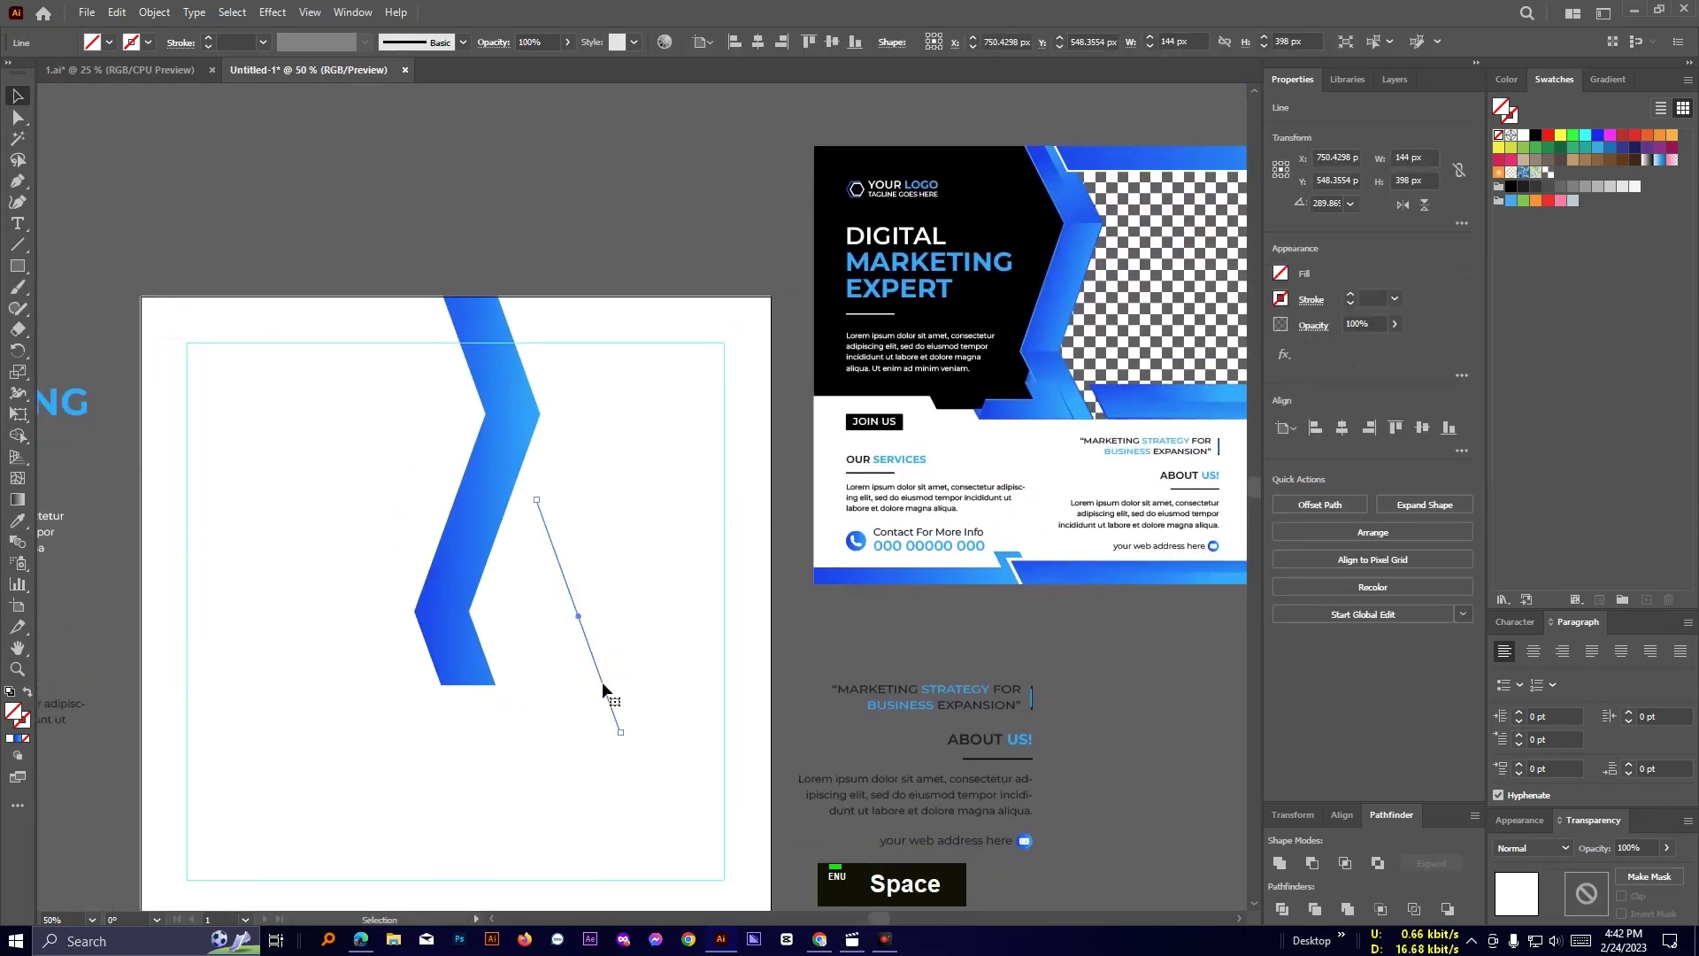
key("Delete")
left_click_drag(446, 732, 519, 773)
key("Delete")
Make the band's blue gradient the current fill and leave nothing selected.
scroll(545, 748, "up", 2)
scroll(545, 748, "down", 3)
left_click_drag(570, 712, 702, 662)
scroll(692, 575, "up", 2)
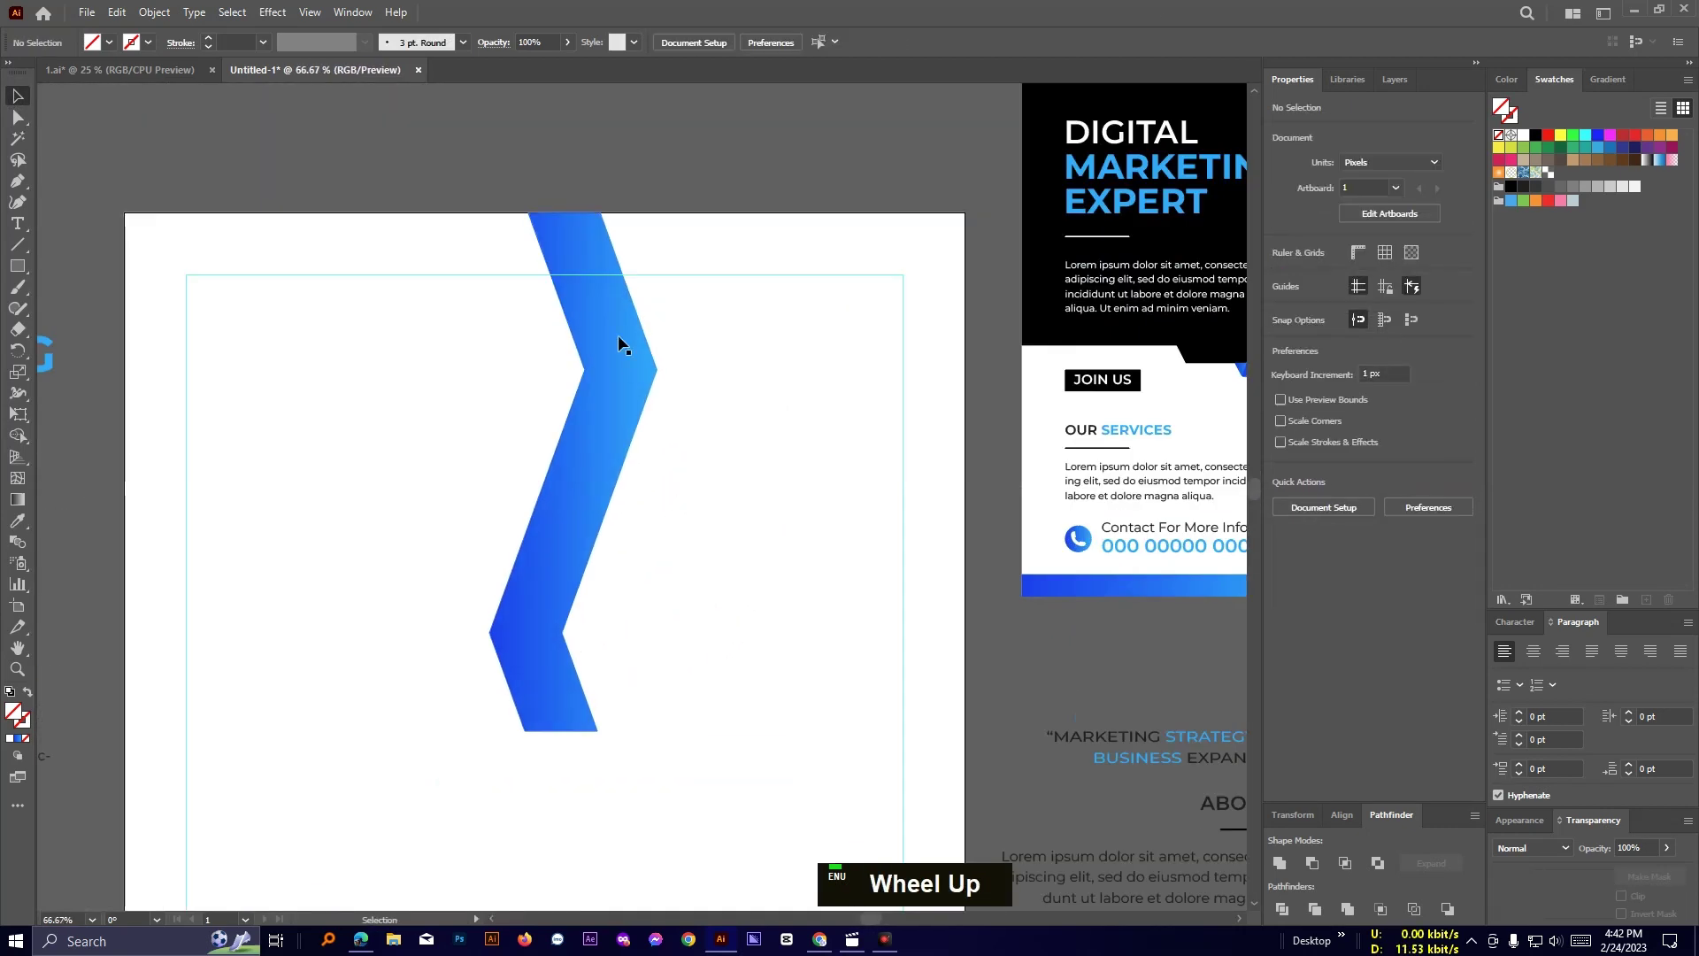
left_click(618, 334)
left_click(729, 518)
Move the logo block up and to the right, farther from the headline text.
scroll(729, 519, "down", 2)
scroll(729, 519, "up", 1)
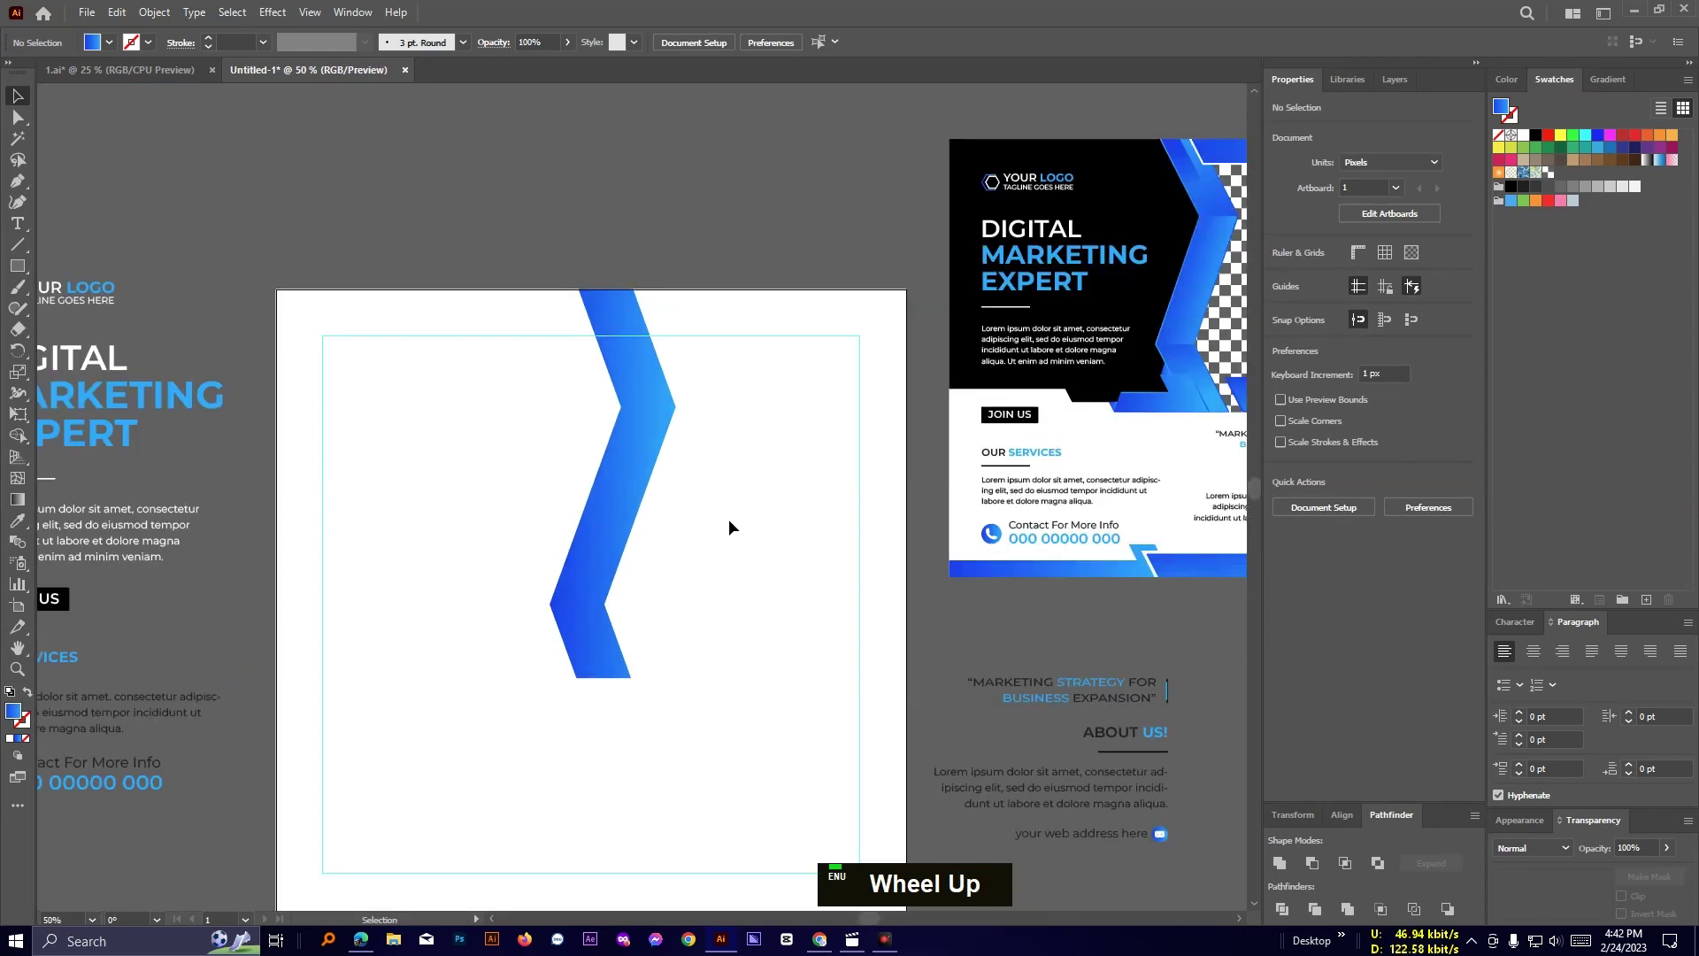
left_click_drag(471, 486, 653, 518)
left_click_drag(264, 327, 316, 277)
left_click_drag(944, 531, 782, 561)
left_click(279, 473)
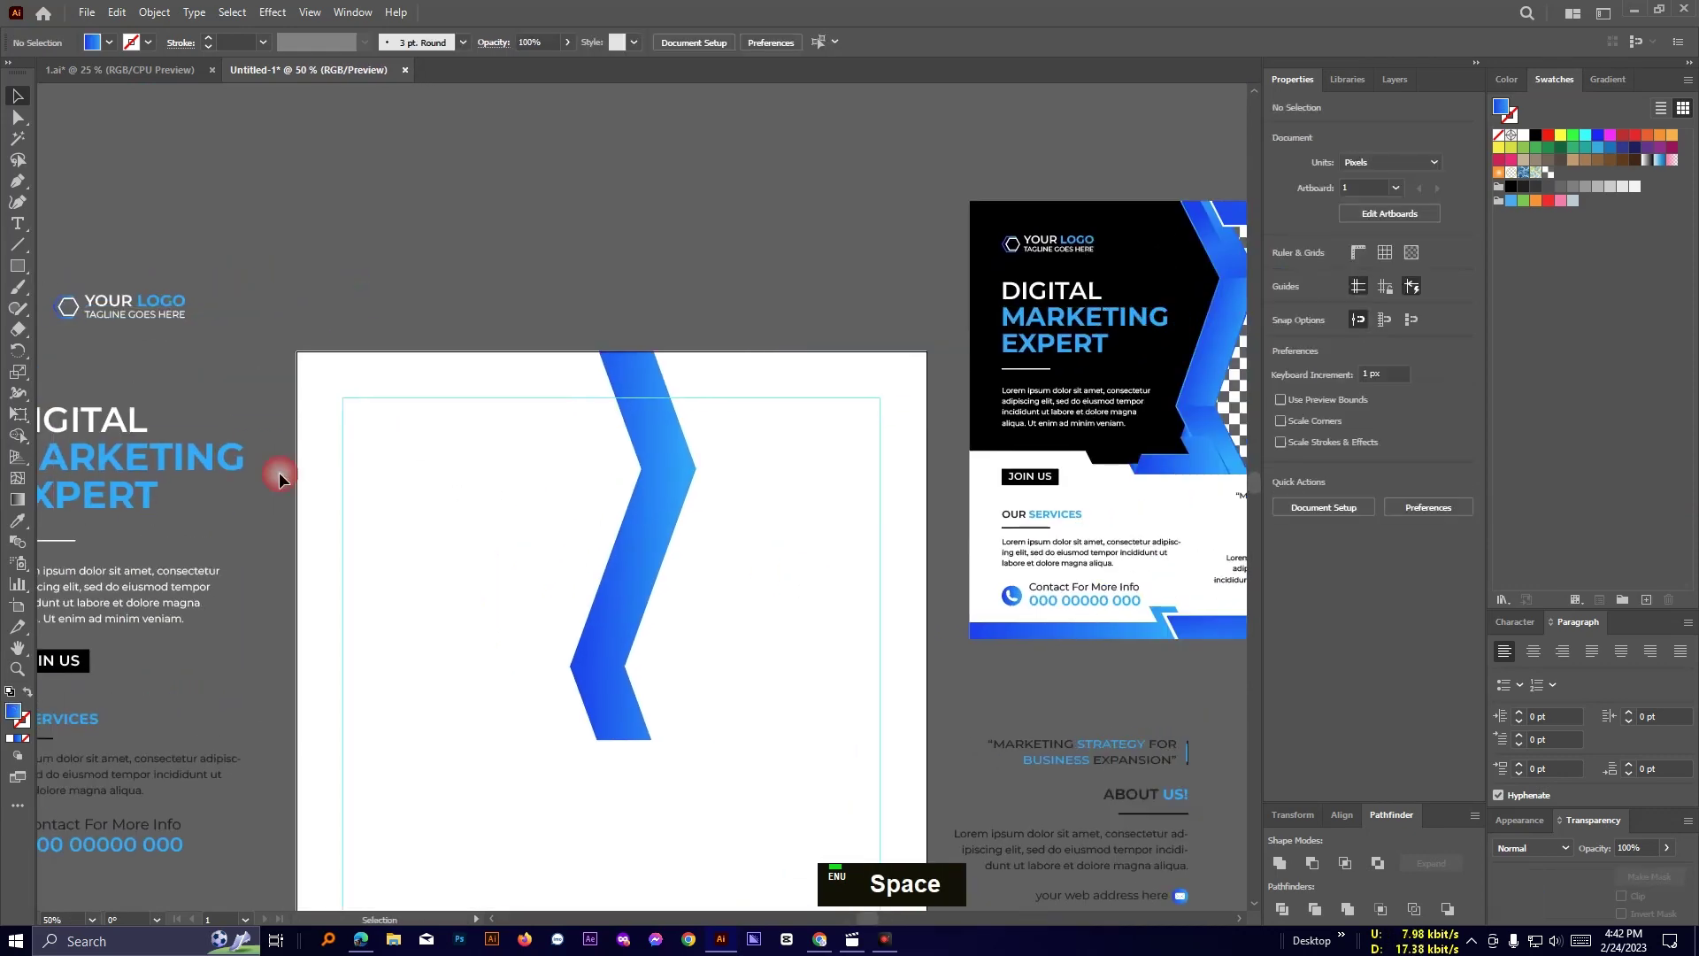
Create a blue gradient bar about 474 × 93 px along the artboard's top edge, from the band to the right edge, with a vertical gradient.
left_click(17, 266)
scroll(606, 350, "up", 4)
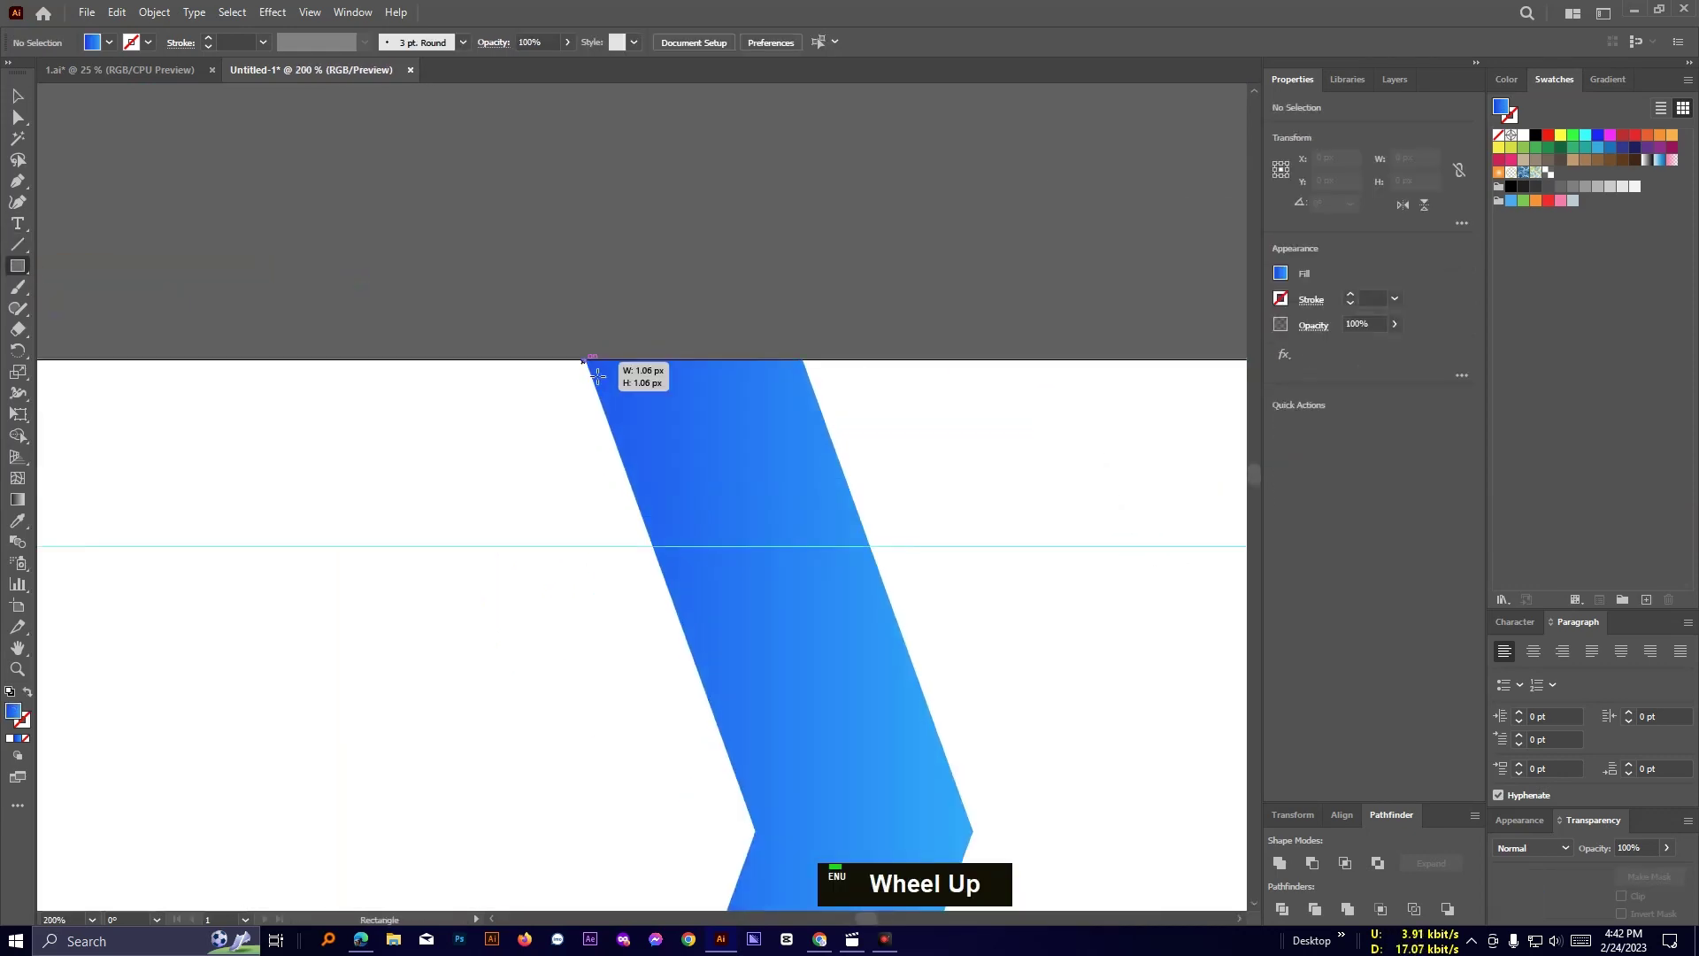
left_click_drag(598, 377, 803, 464)
left_click_drag(801, 352, 635, 333)
left_click_drag(687, 388, 836, 444)
scroll(930, 461, "down", 4)
left_click_drag(1003, 480, 779, 478)
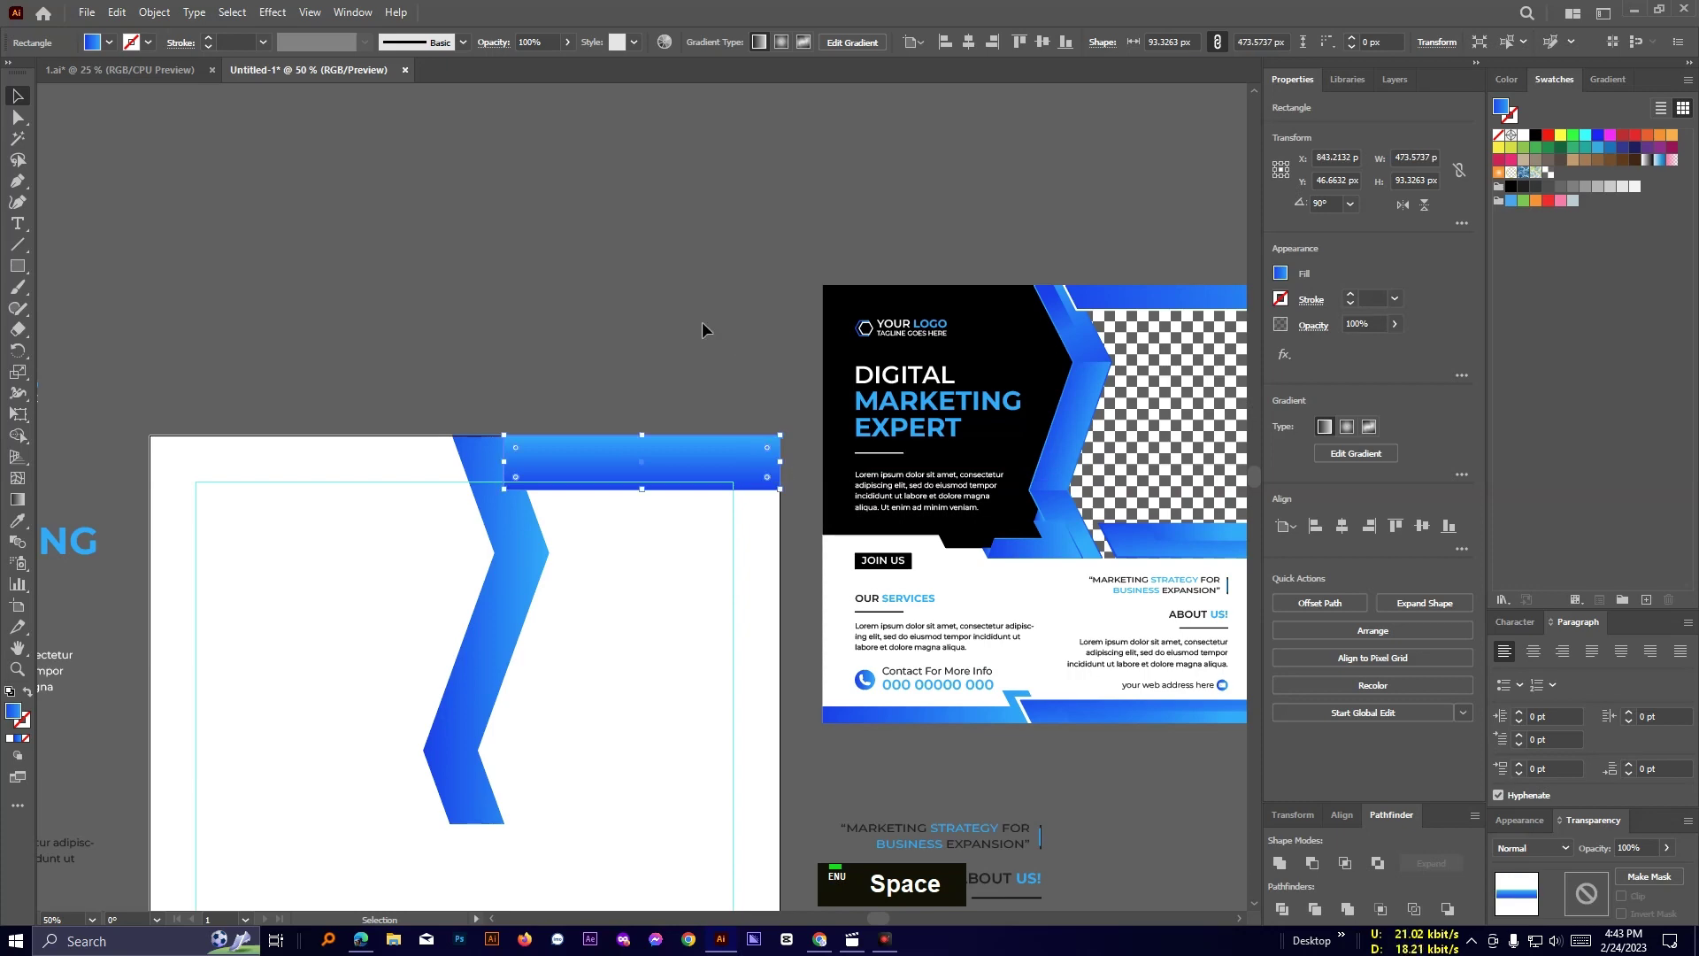
left_click(702, 330)
Draw a slanted construction line along the left edge of the band's upper segment, from the top corner to the bend.
scroll(705, 332, "up", 2)
left_click(402, 564)
mouse_move(303, 595)
left_mouse_down()
mouse_move(531, 549)
mouse_move(514, 548)
left_mouse_up()
scroll(630, 446, "down", 1)
scroll(630, 447, "up", 1)
left_click(390, 416)
left_click(17, 245)
left_click_drag(434, 490, 520, 726)
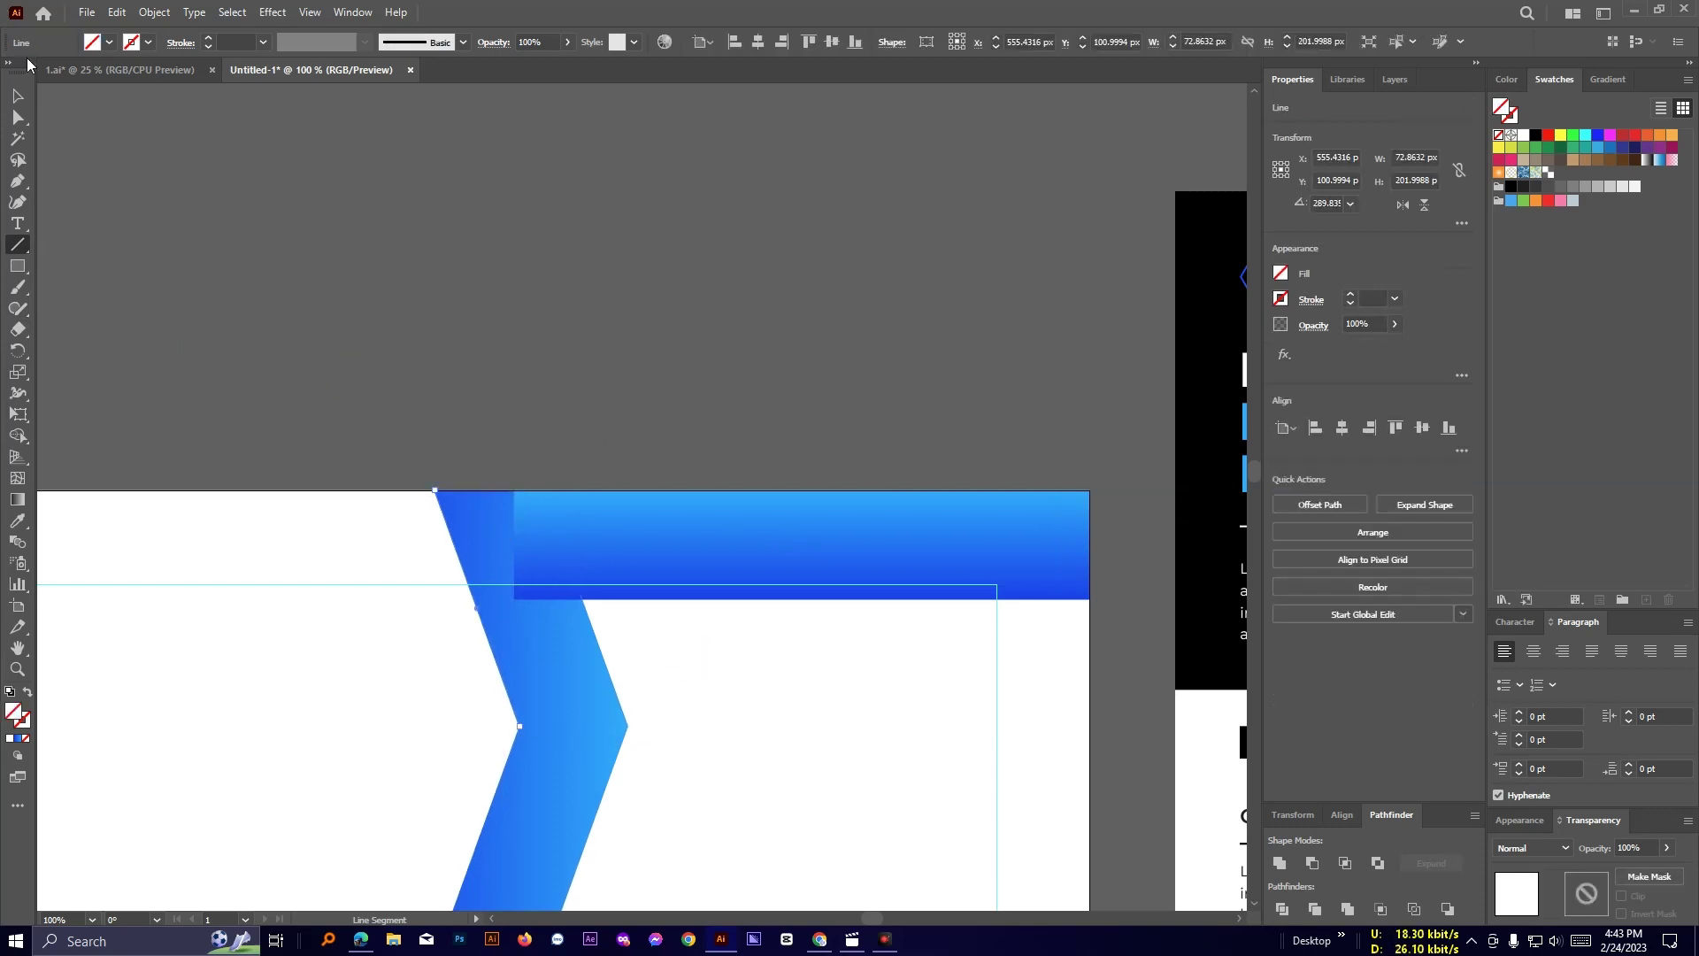
Switch to outline display and move the slanted construction line so it passes through the top bar's upper-left corner.
left_click(18, 95)
scroll(570, 460, "up", 2)
key("ctrl+y")
scroll(568, 457, "up", 2)
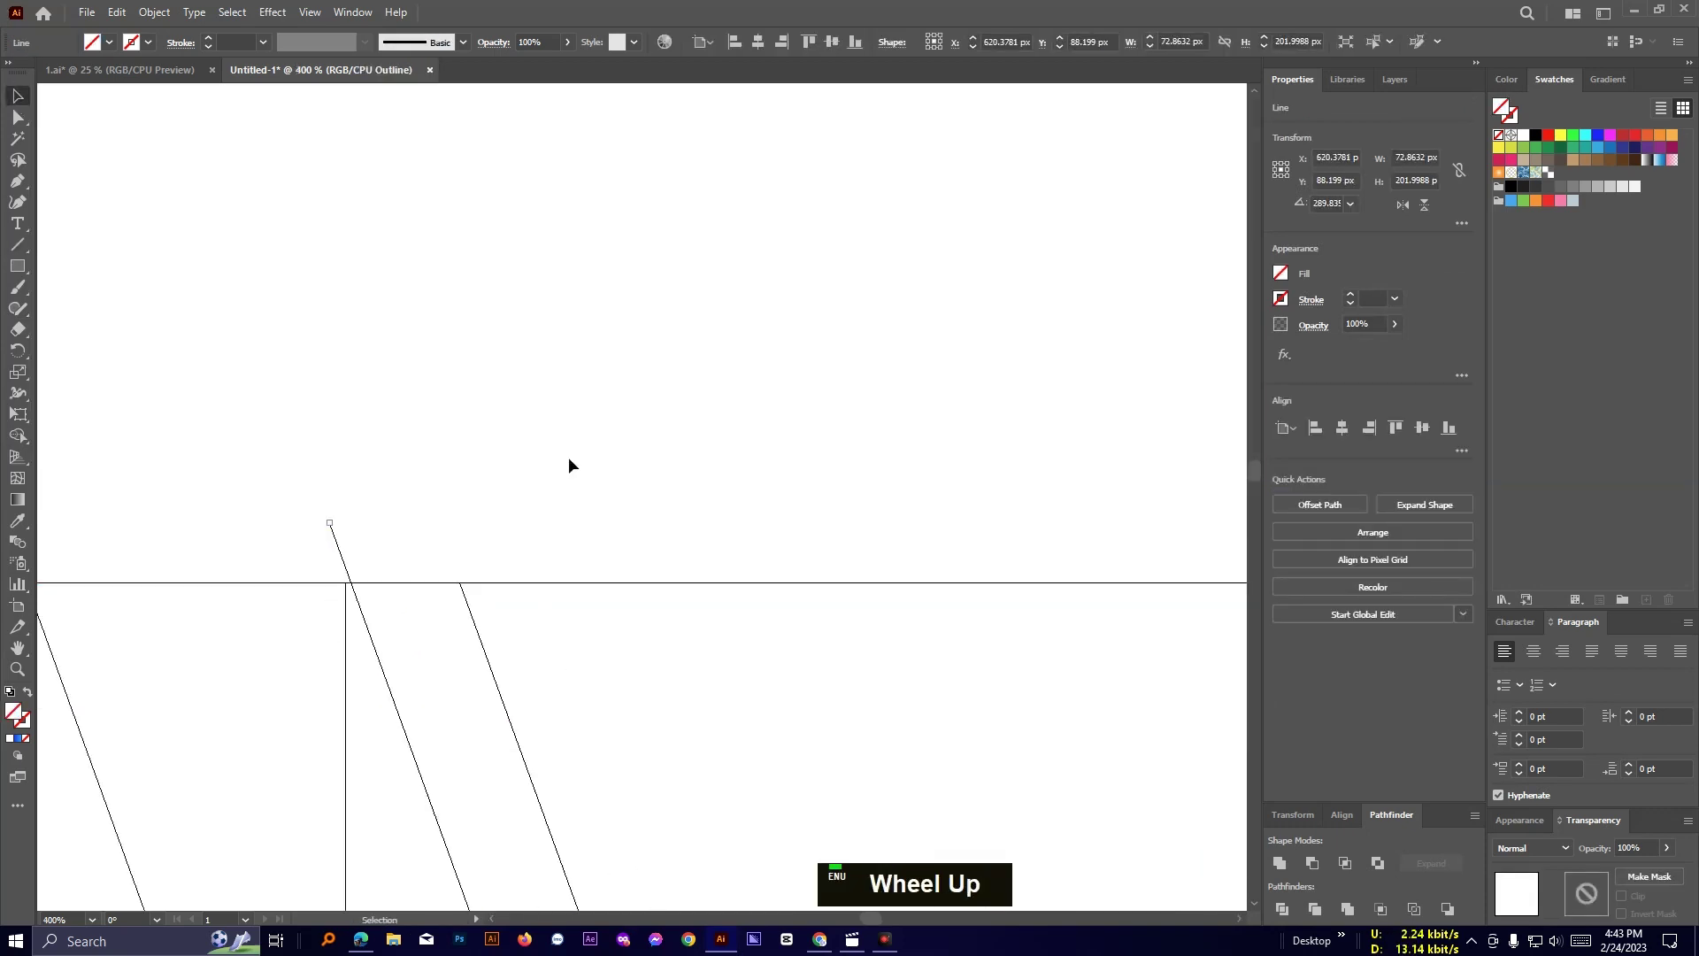
left_click_drag(339, 549, 625, 392)
left_click_drag(807, 460, 709, 268)
Move the top bar's lower-left anchor horizontally onto the slanted construction line, and delete the line.
left_click(18, 117)
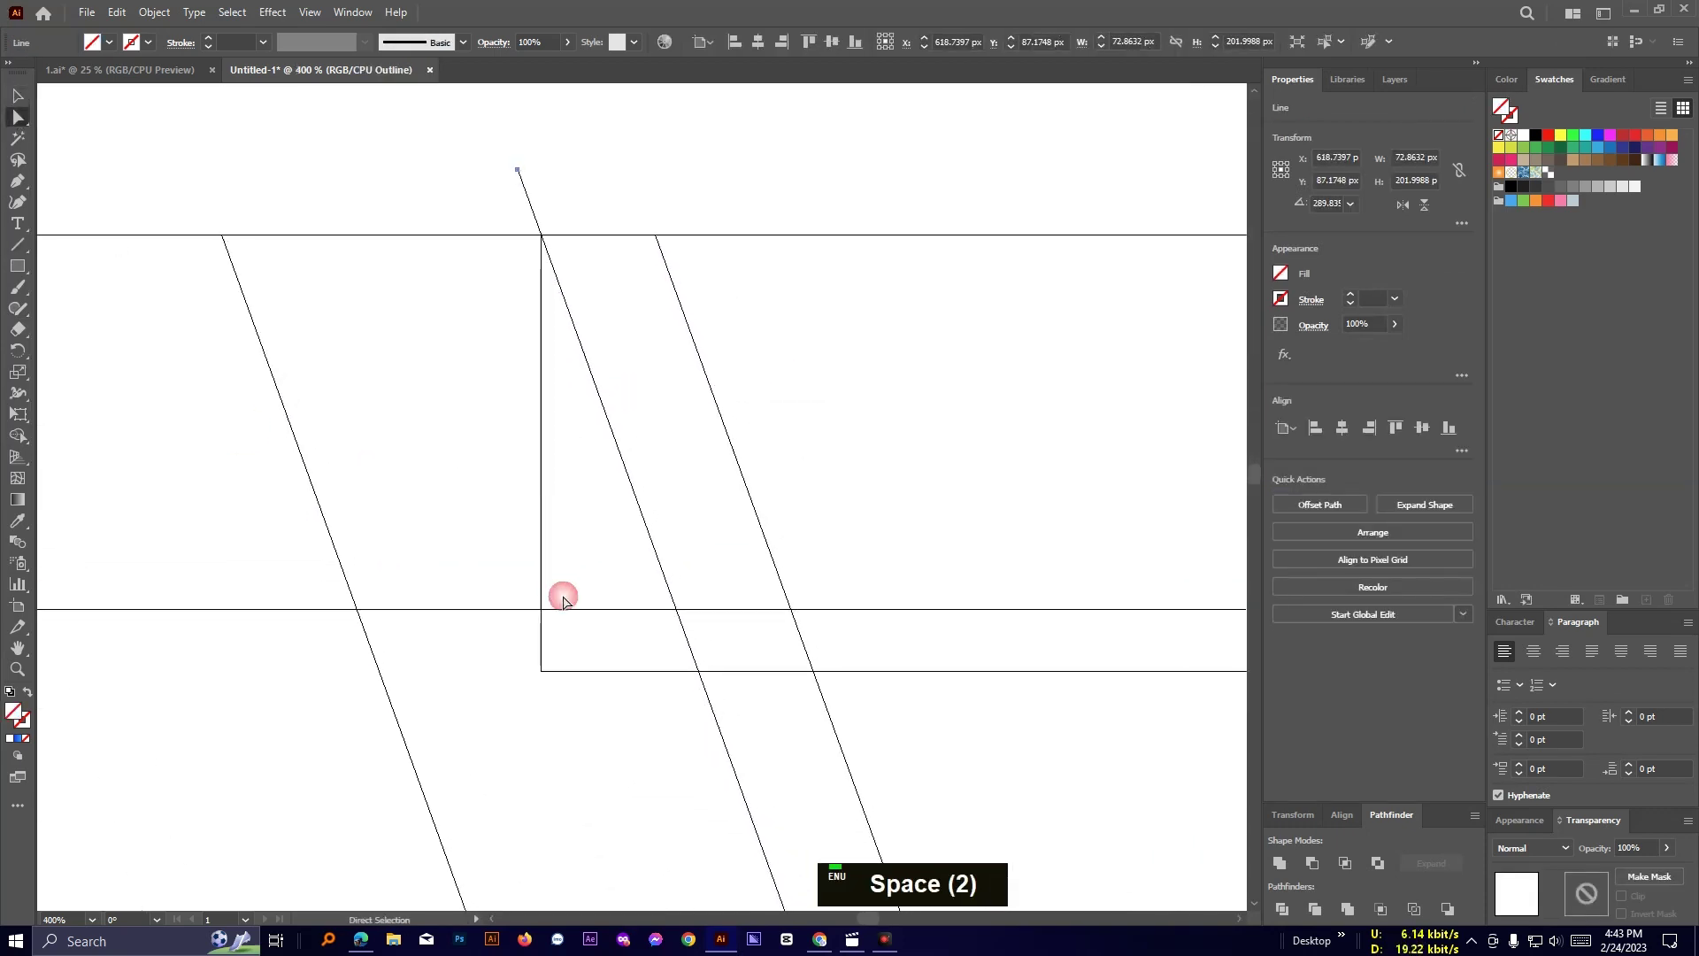
left_click_drag(541, 671, 699, 671)
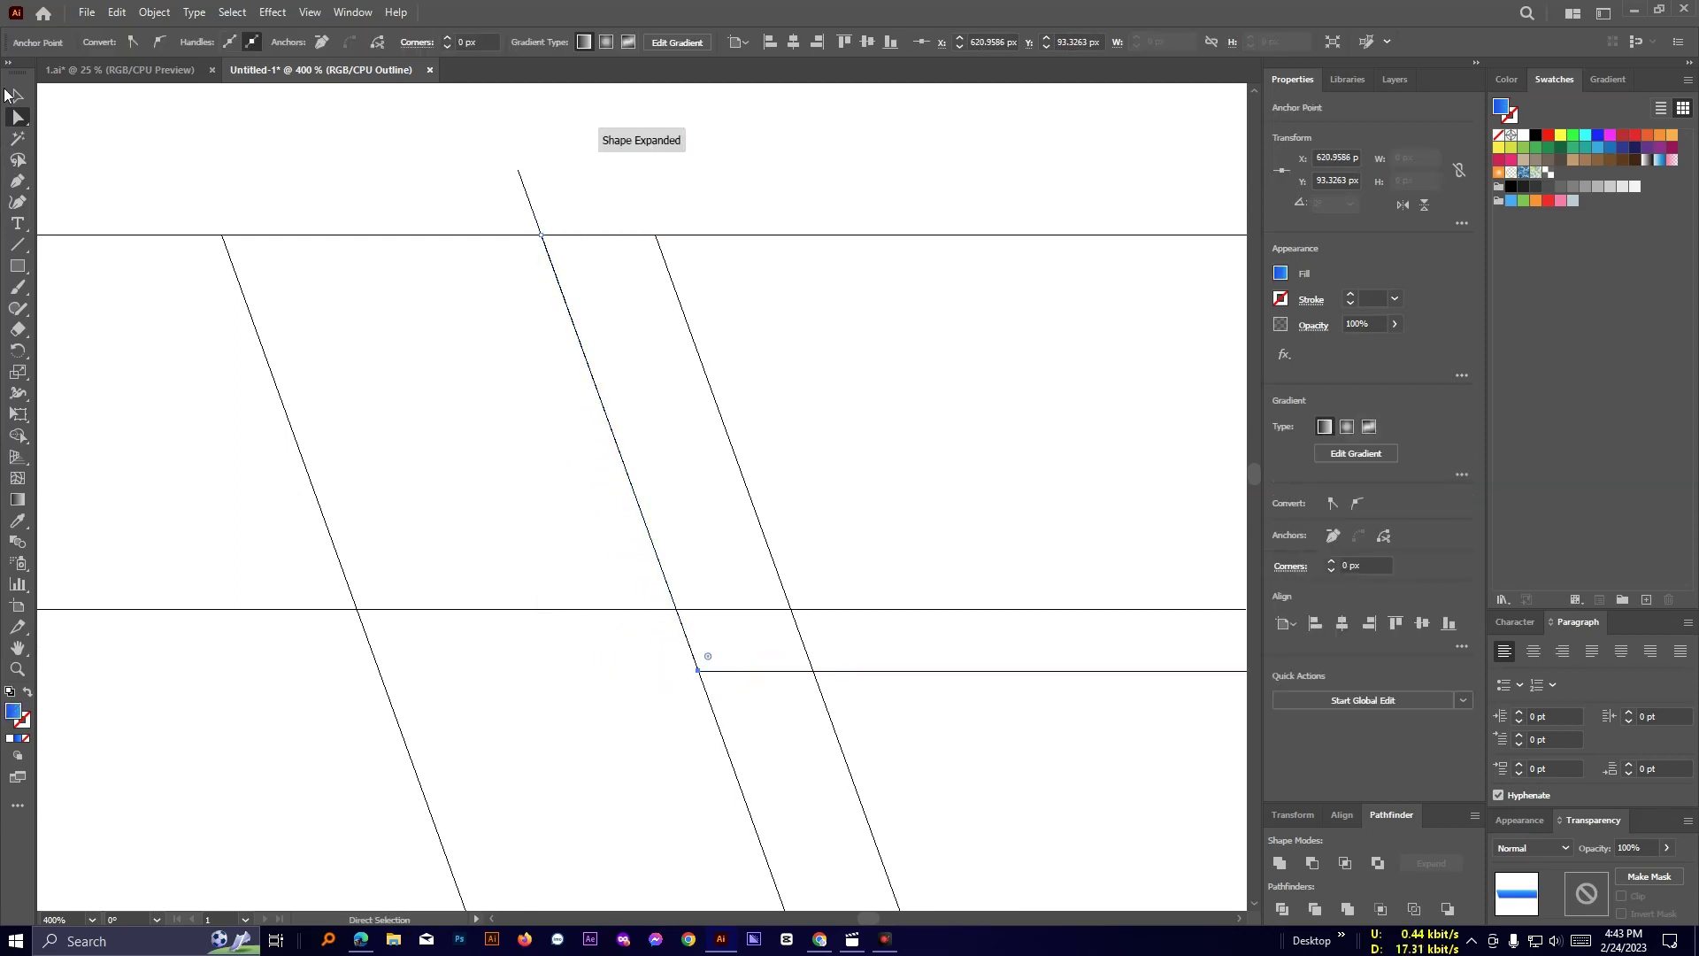
key("v")
left_click(529, 210)
left_click_drag(530, 210, 386, 211)
key("Delete")
Unlock all objects, delete the leftover horizontal construction line, and relock the white background in preview display.
scroll(552, 327, "down", 3)
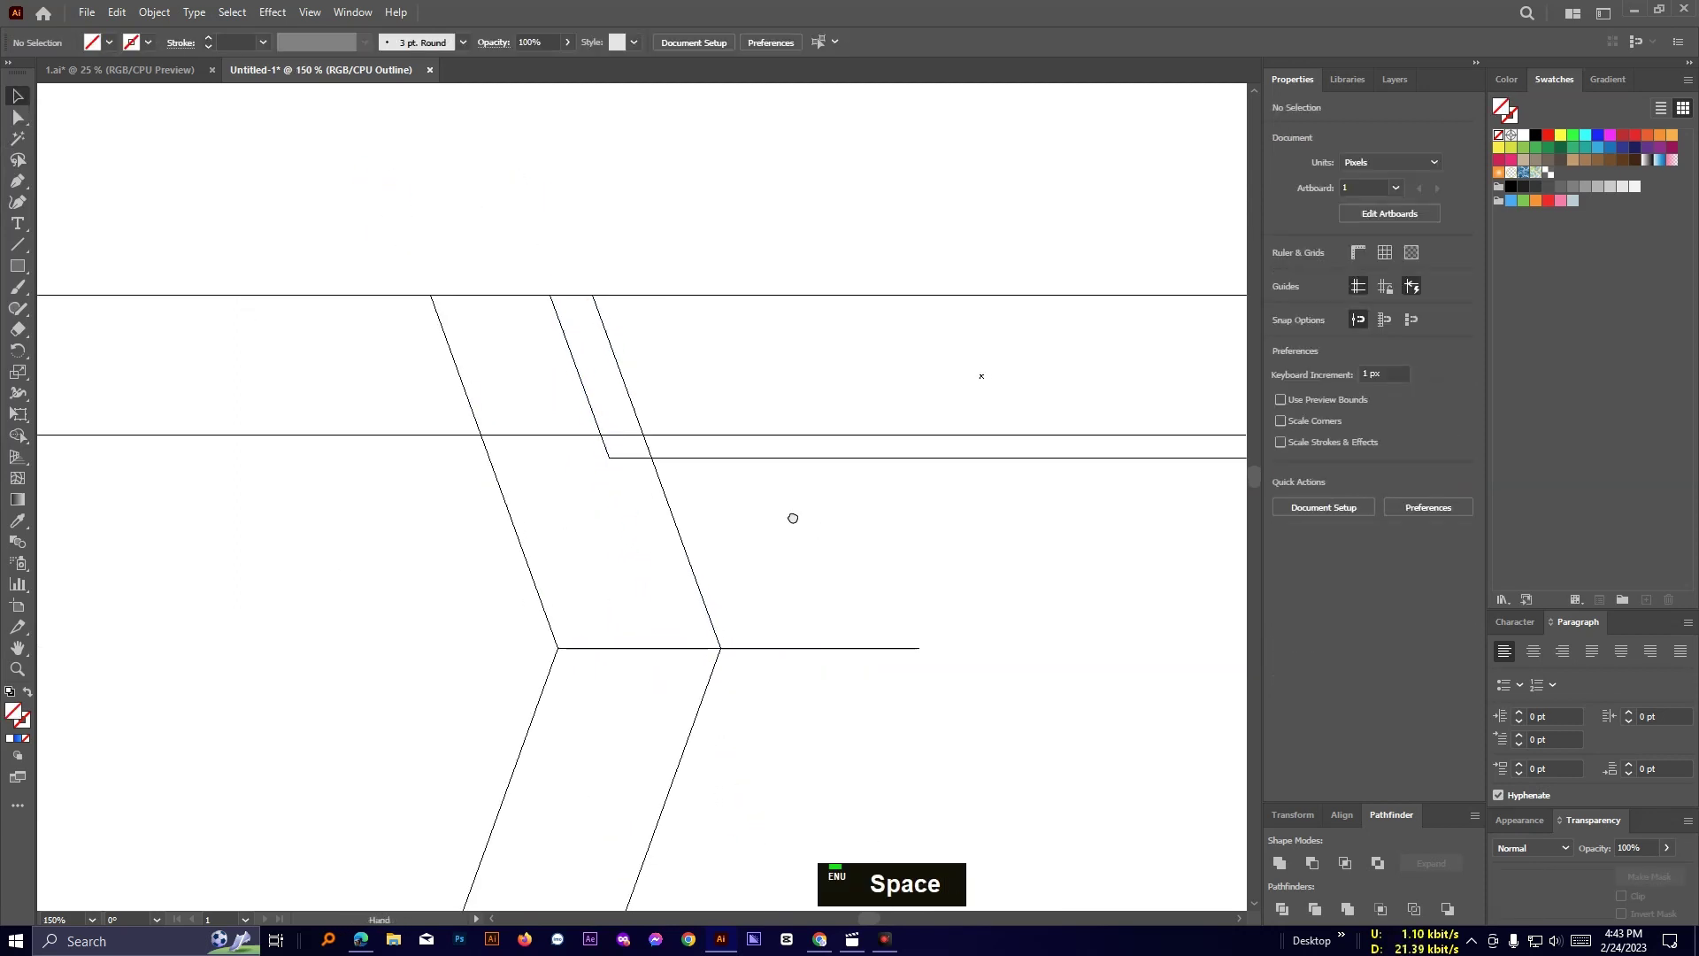
left_click_drag(793, 520, 731, 463)
key("ctrl+alt+2")
left_click_drag(772, 549, 855, 671)
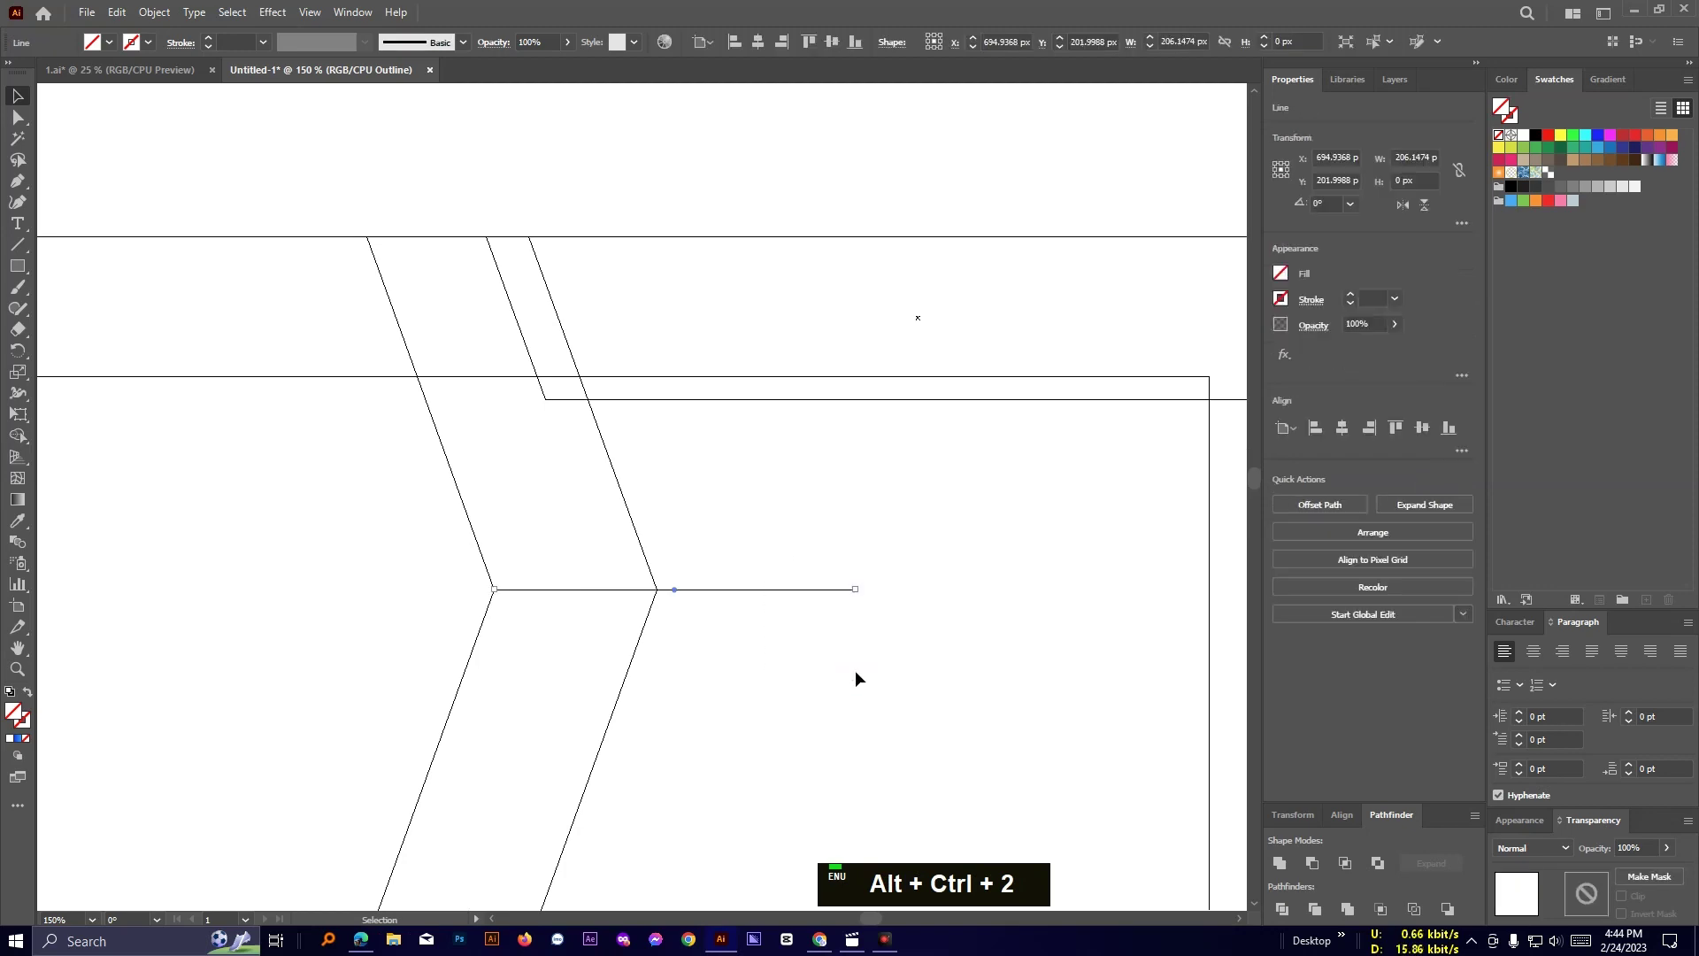
key("Delete")
left_click_drag(245, 173, 303, 402)
key("ctrl+2")
key("ctrl+y")
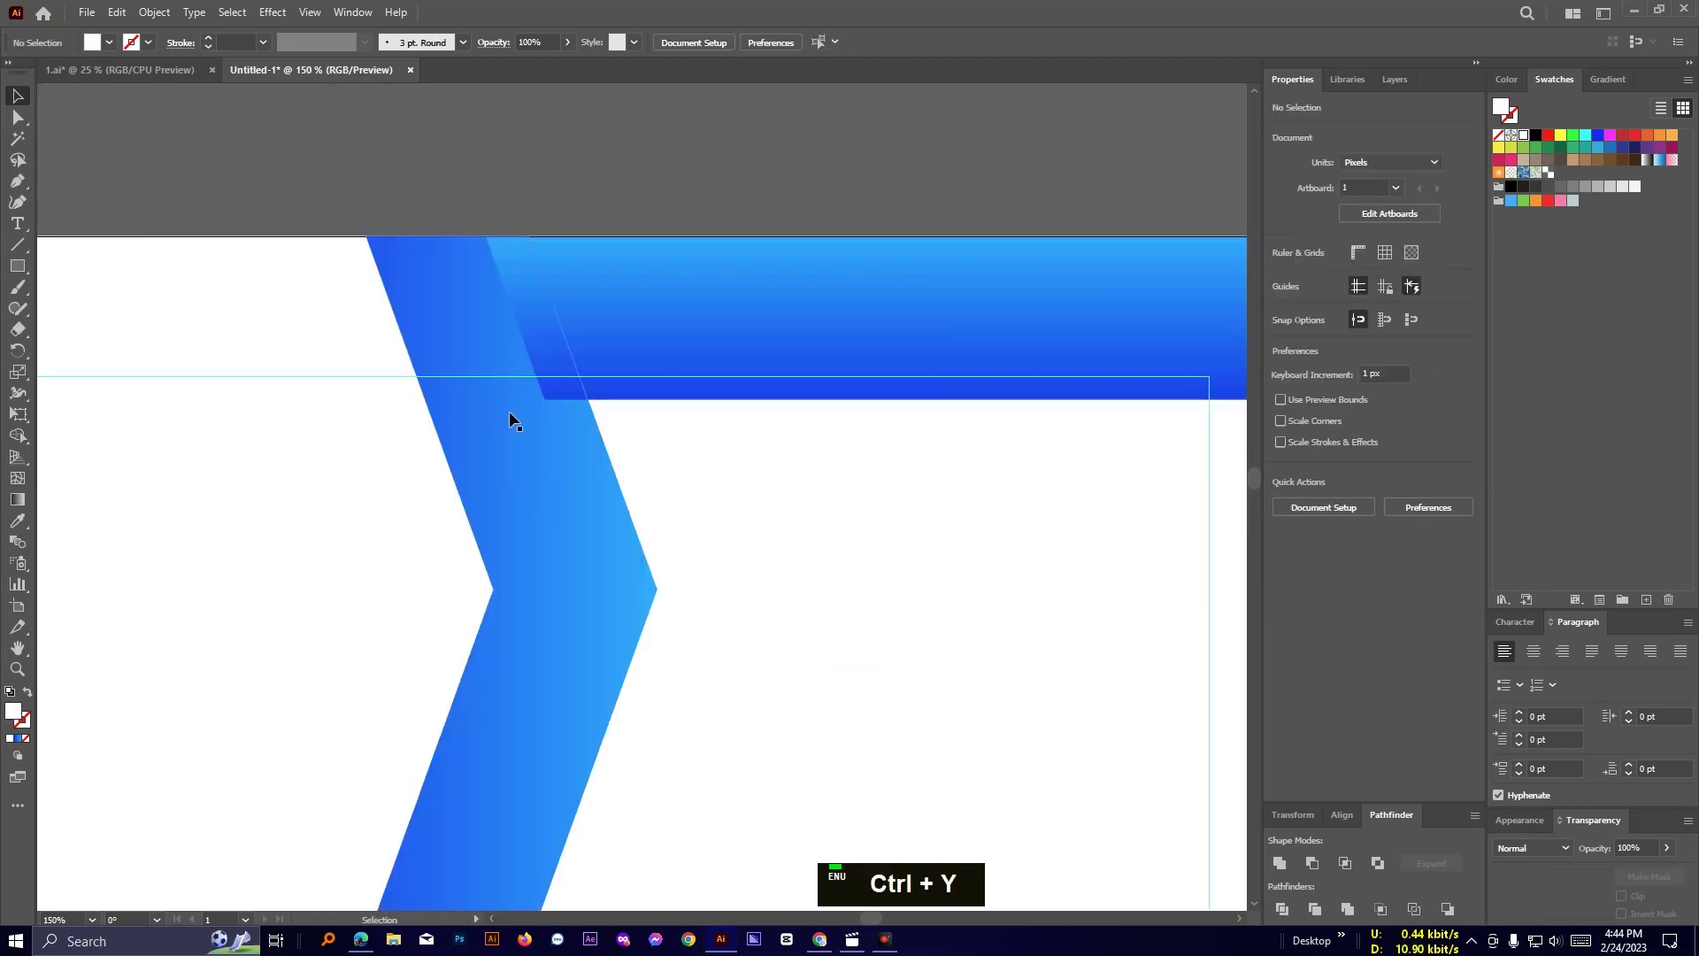
Duplicate the top bar downward beside the band's lower end, aligning its bottom edge with the band's bottom edge.
scroll(522, 414, "down", 3)
scroll(561, 425, "up", 1)
scroll(656, 531, "down", 3)
scroll(649, 584, "up", 1)
left_click_drag(649, 585, 736, 423)
left_click(782, 273)
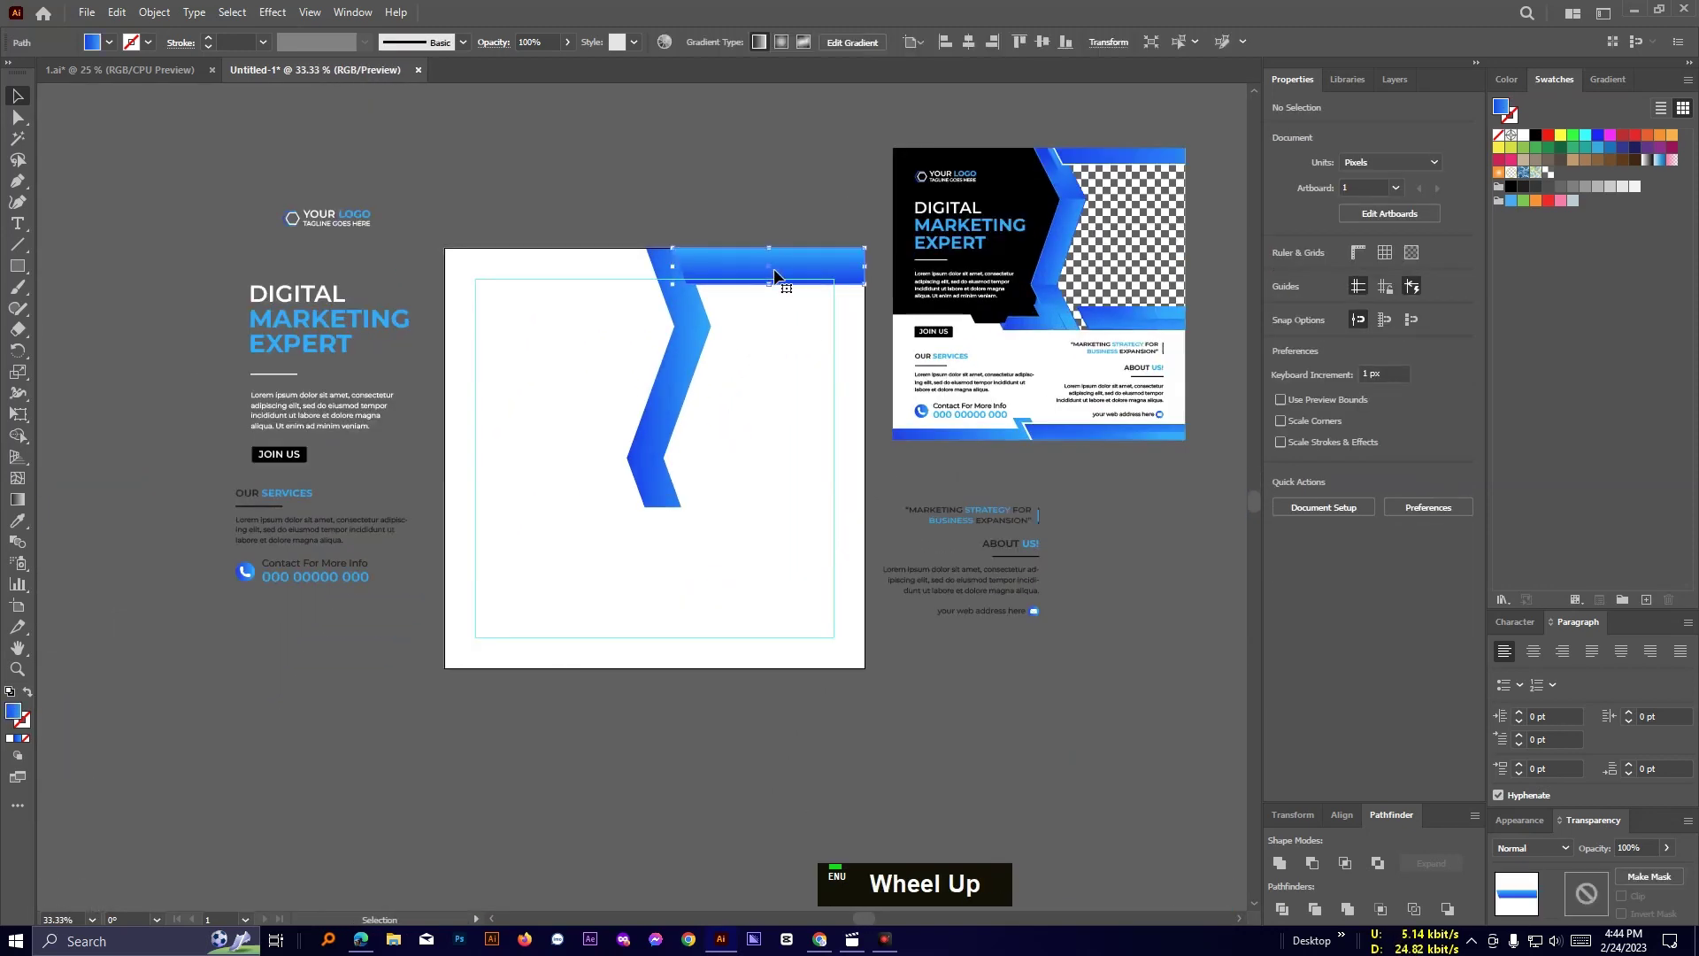
left_click_drag(783, 271, 784, 484)
scroll(773, 542, "up", 2)
left_click_drag(669, 416, 674, 433)
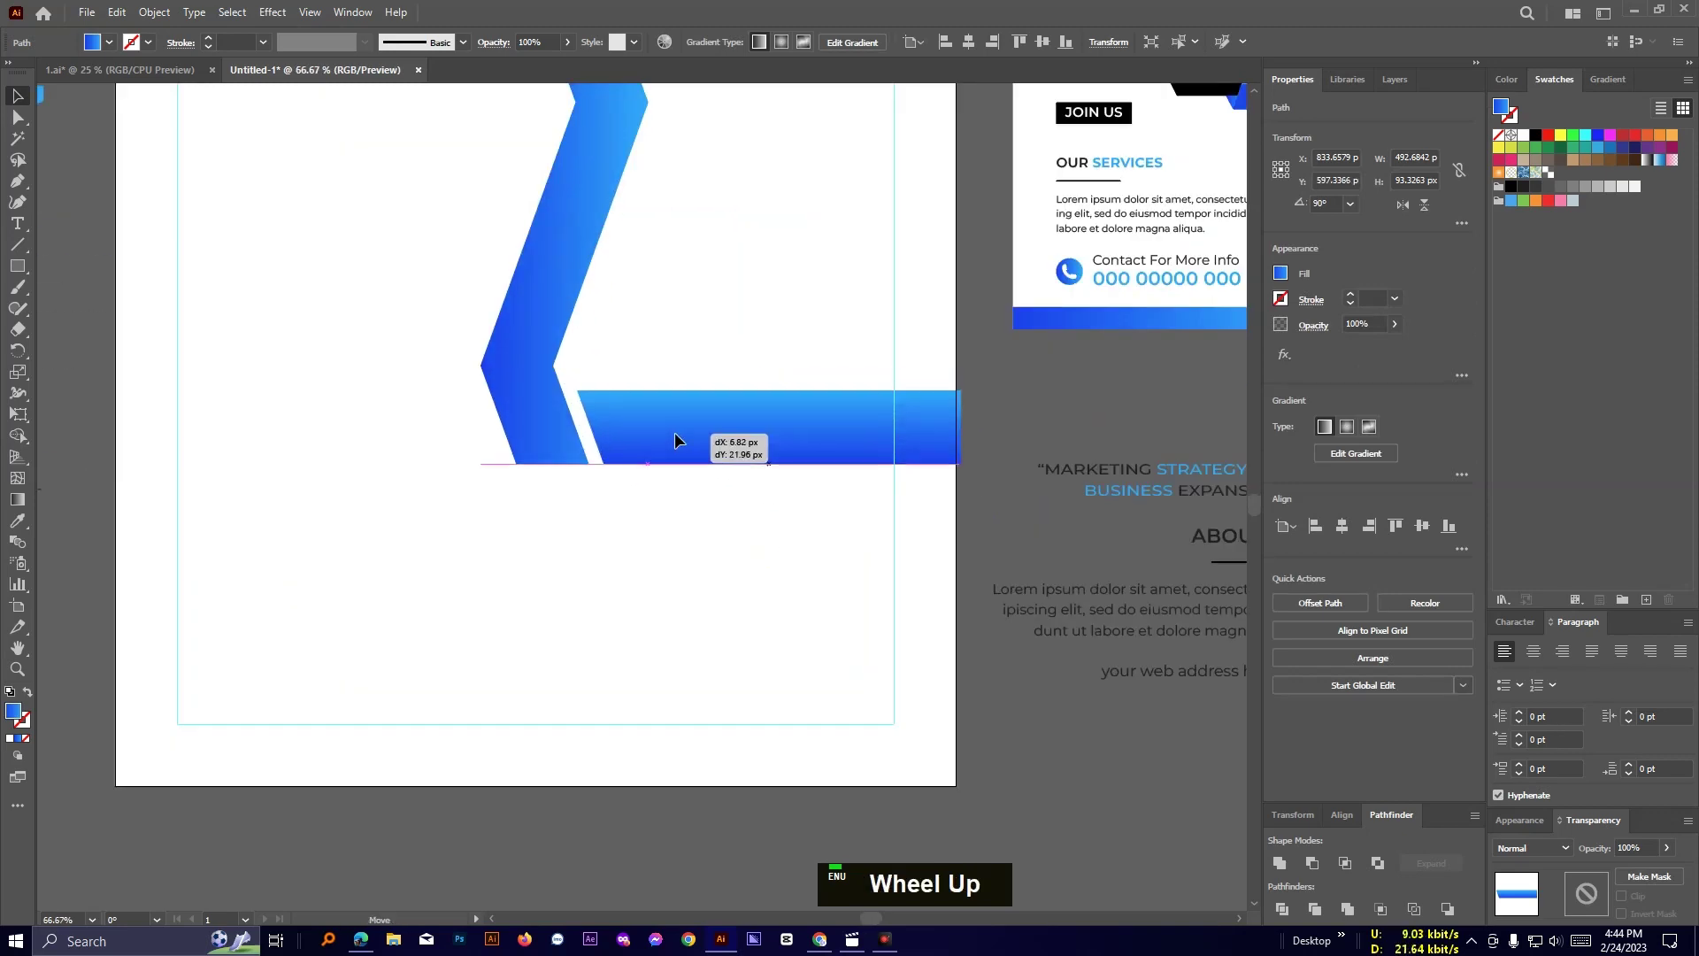
left_click(719, 508)
Align the lower bar's right-end anchors with the artboard's right edge.
left_click_drag(827, 355, 724, 556)
scroll(725, 557, "down", 1)
left_click(18, 117)
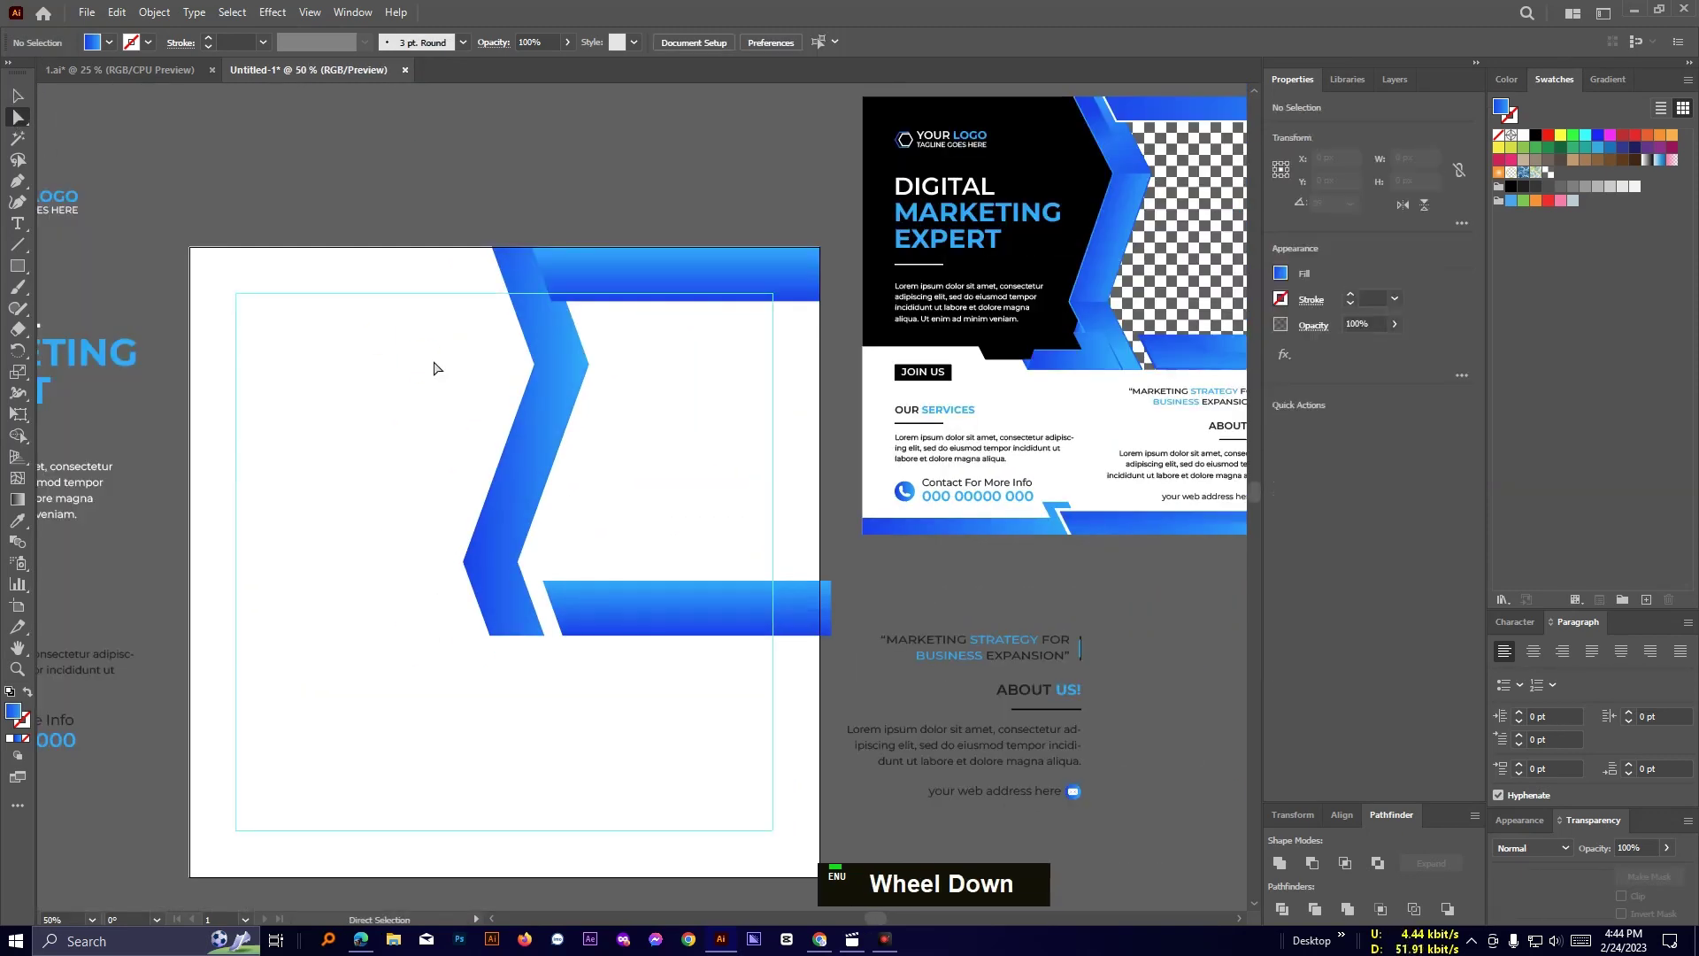
left_click(827, 577)
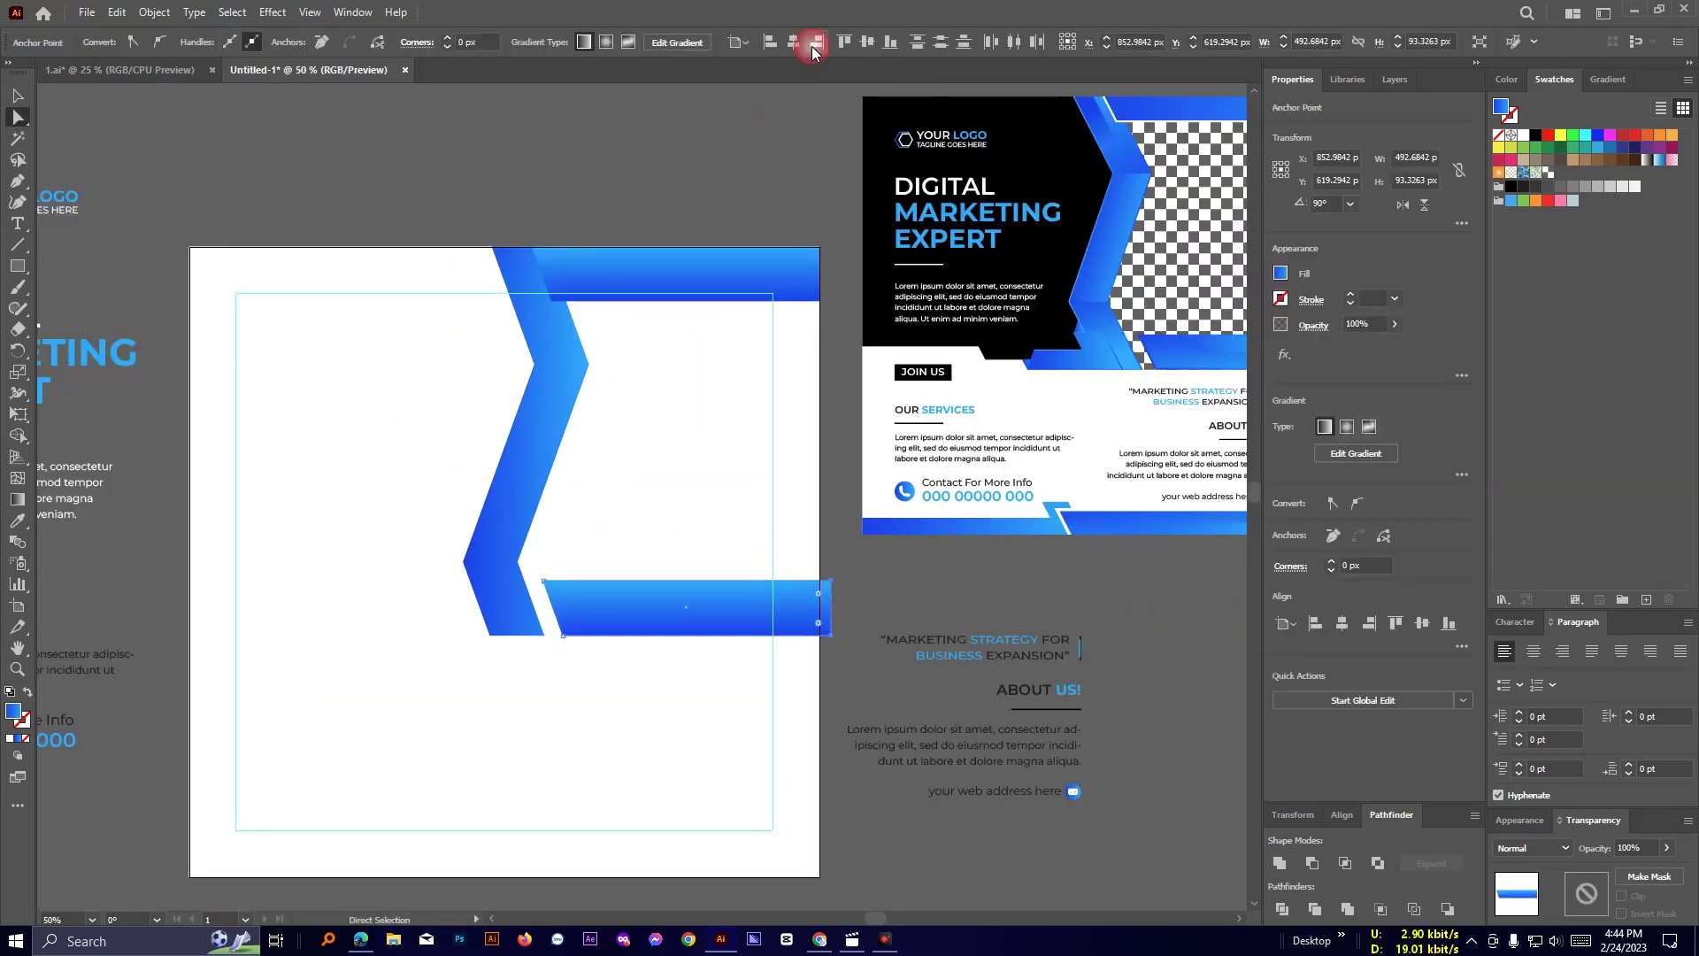
left_click(692, 146)
Scale the top bar down proportionally to about 69 px high, keeping it against the artboard's top edge.
left_click(18, 96)
left_click(708, 278)
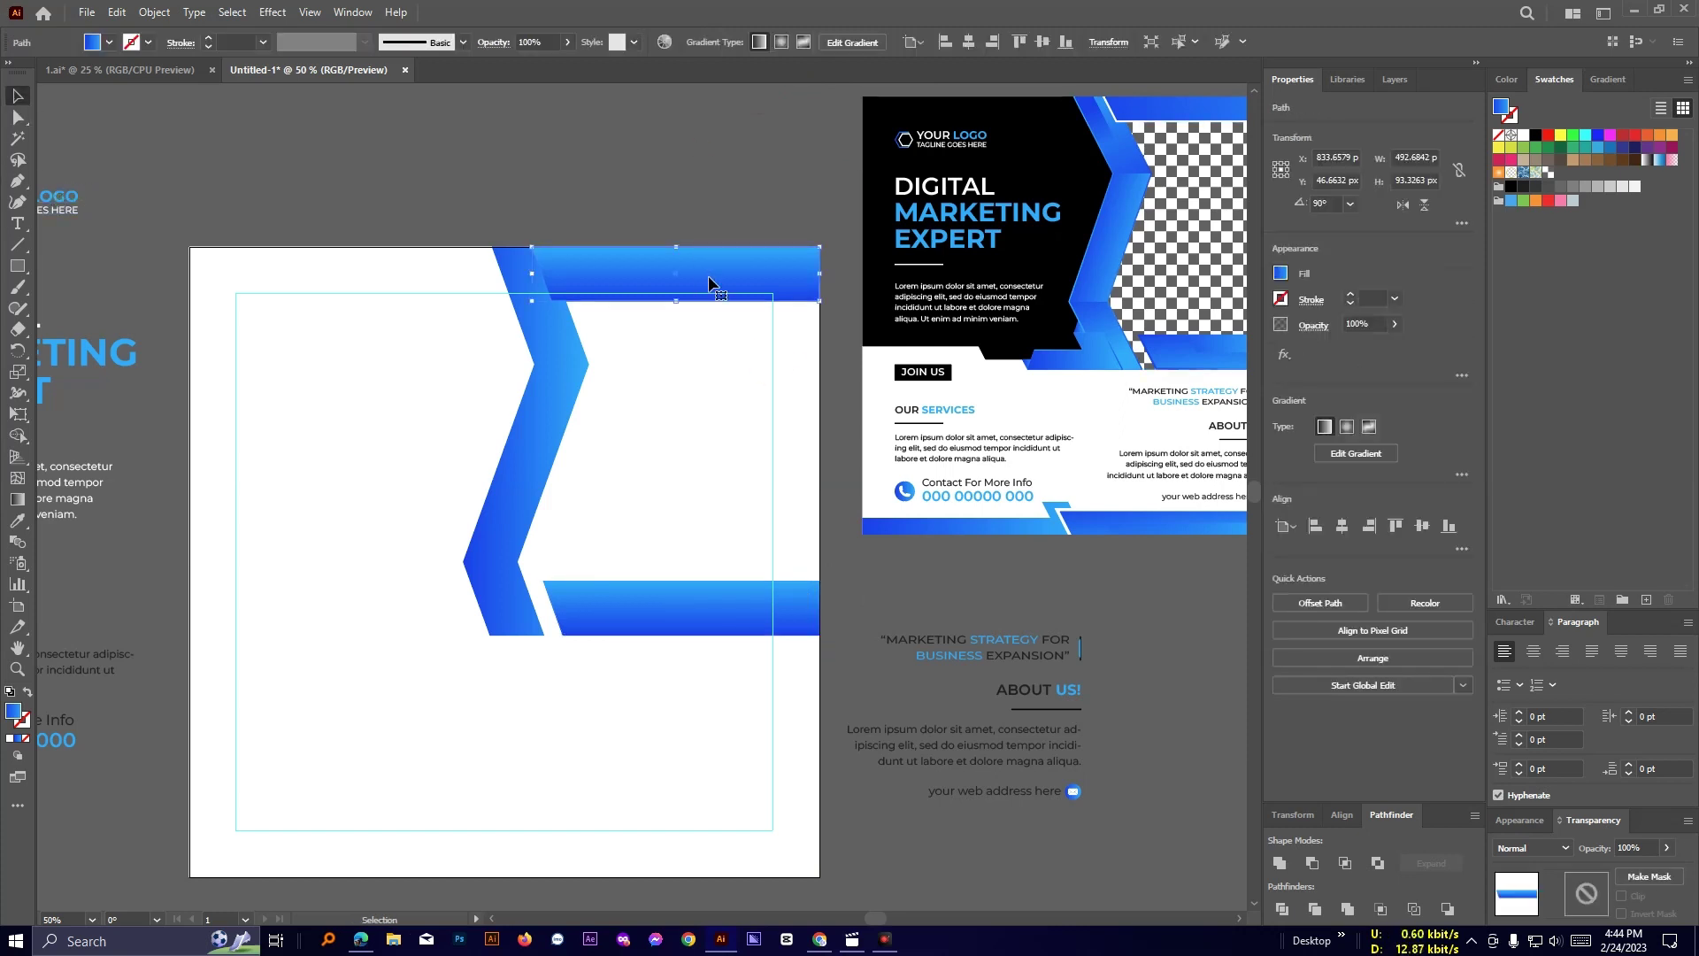
left_click_drag(677, 302, 649, 276)
left_click(688, 196)
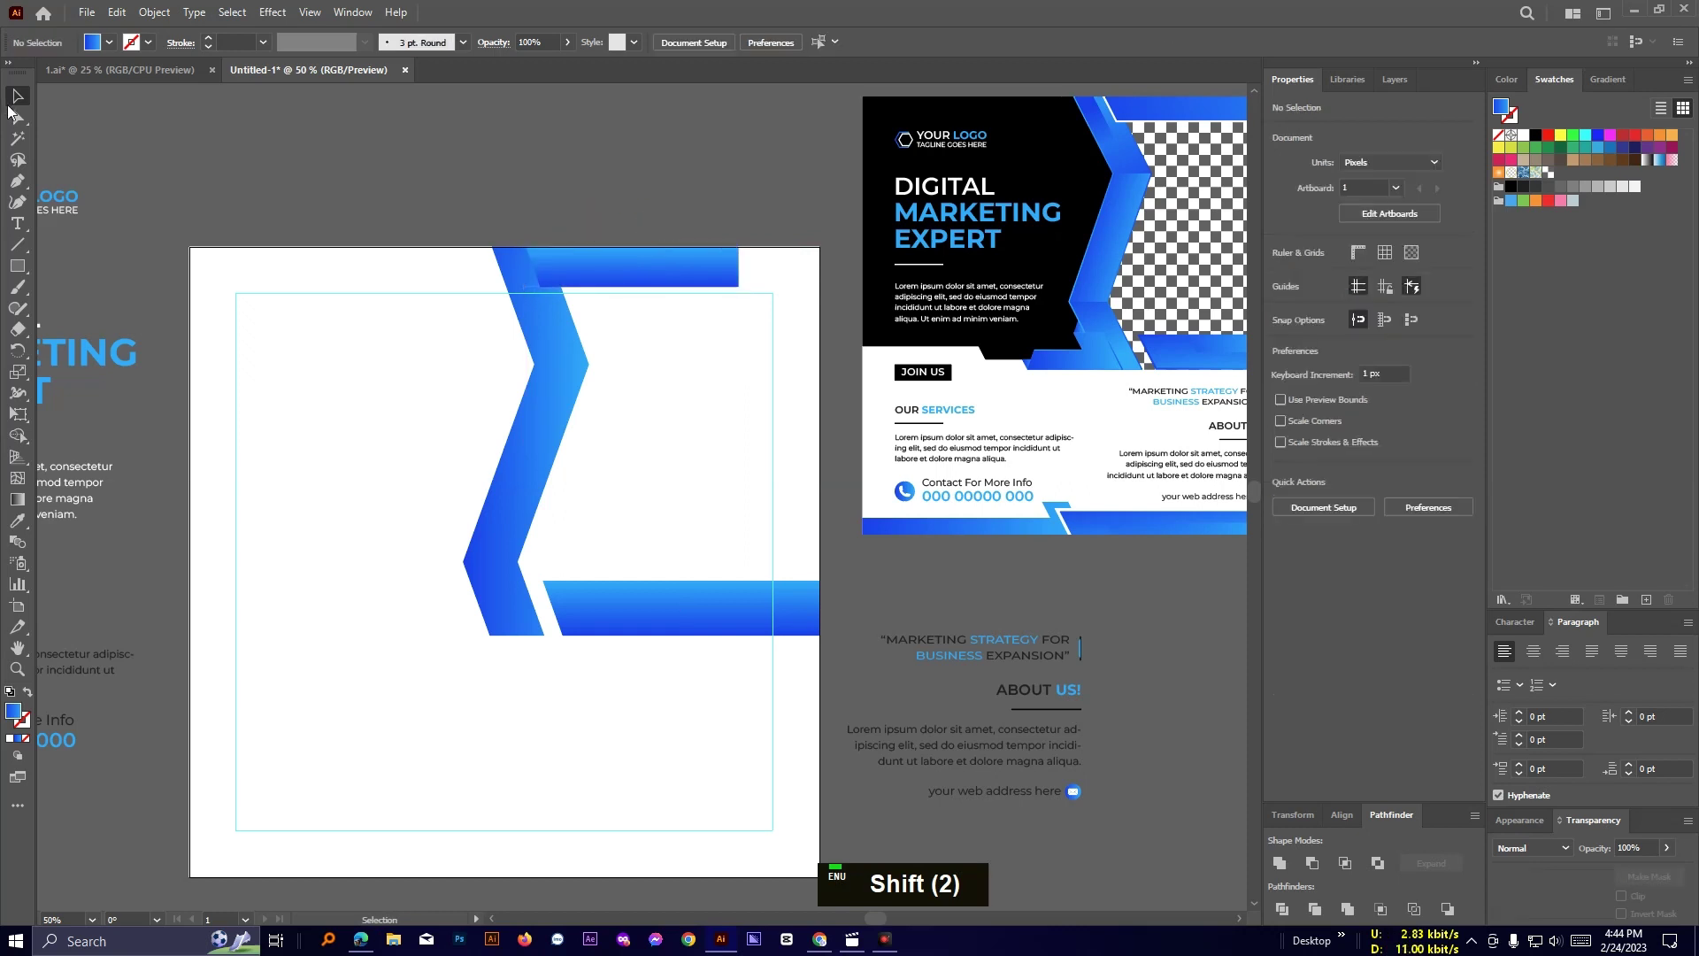
Extend the top bar's right-end anchors to the artboard's right edge.
key("a")
left_click_drag(688, 196, 807, 404)
left_click(828, 45)
left_click(792, 435)
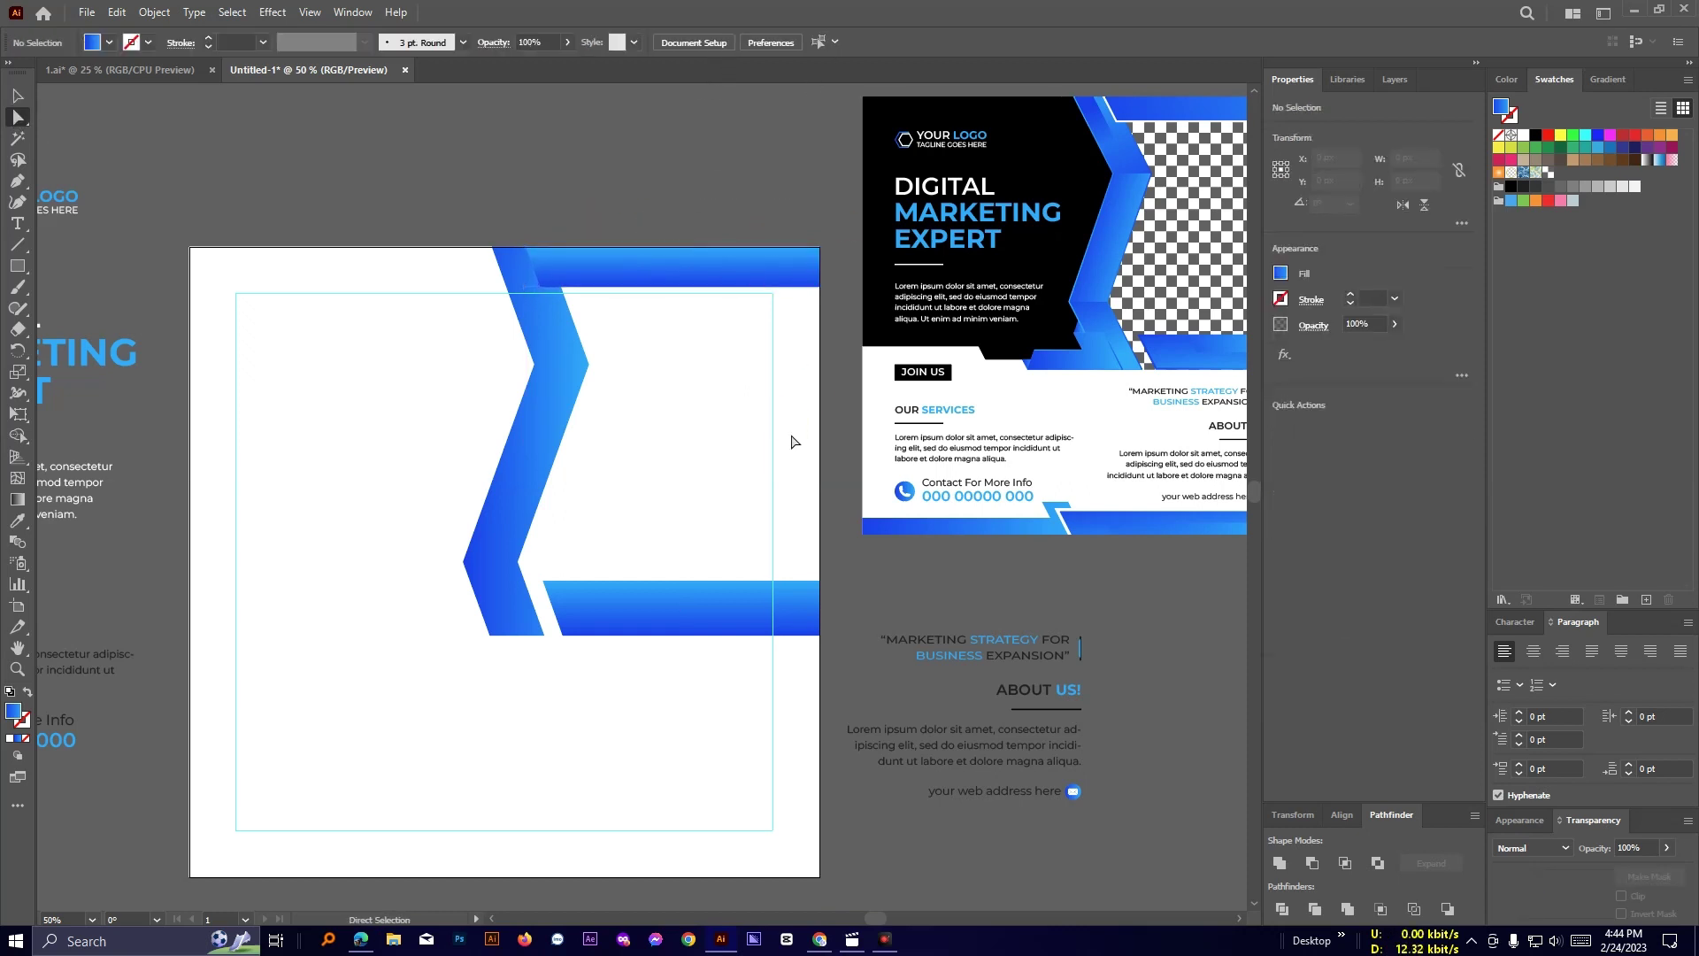
Offset the top bar's path outward by 5 px with miter joins and a miter limit of 4.
left_click(18, 95)
left_click(699, 270)
left_click(154, 11)
mouse_move(265, 452)
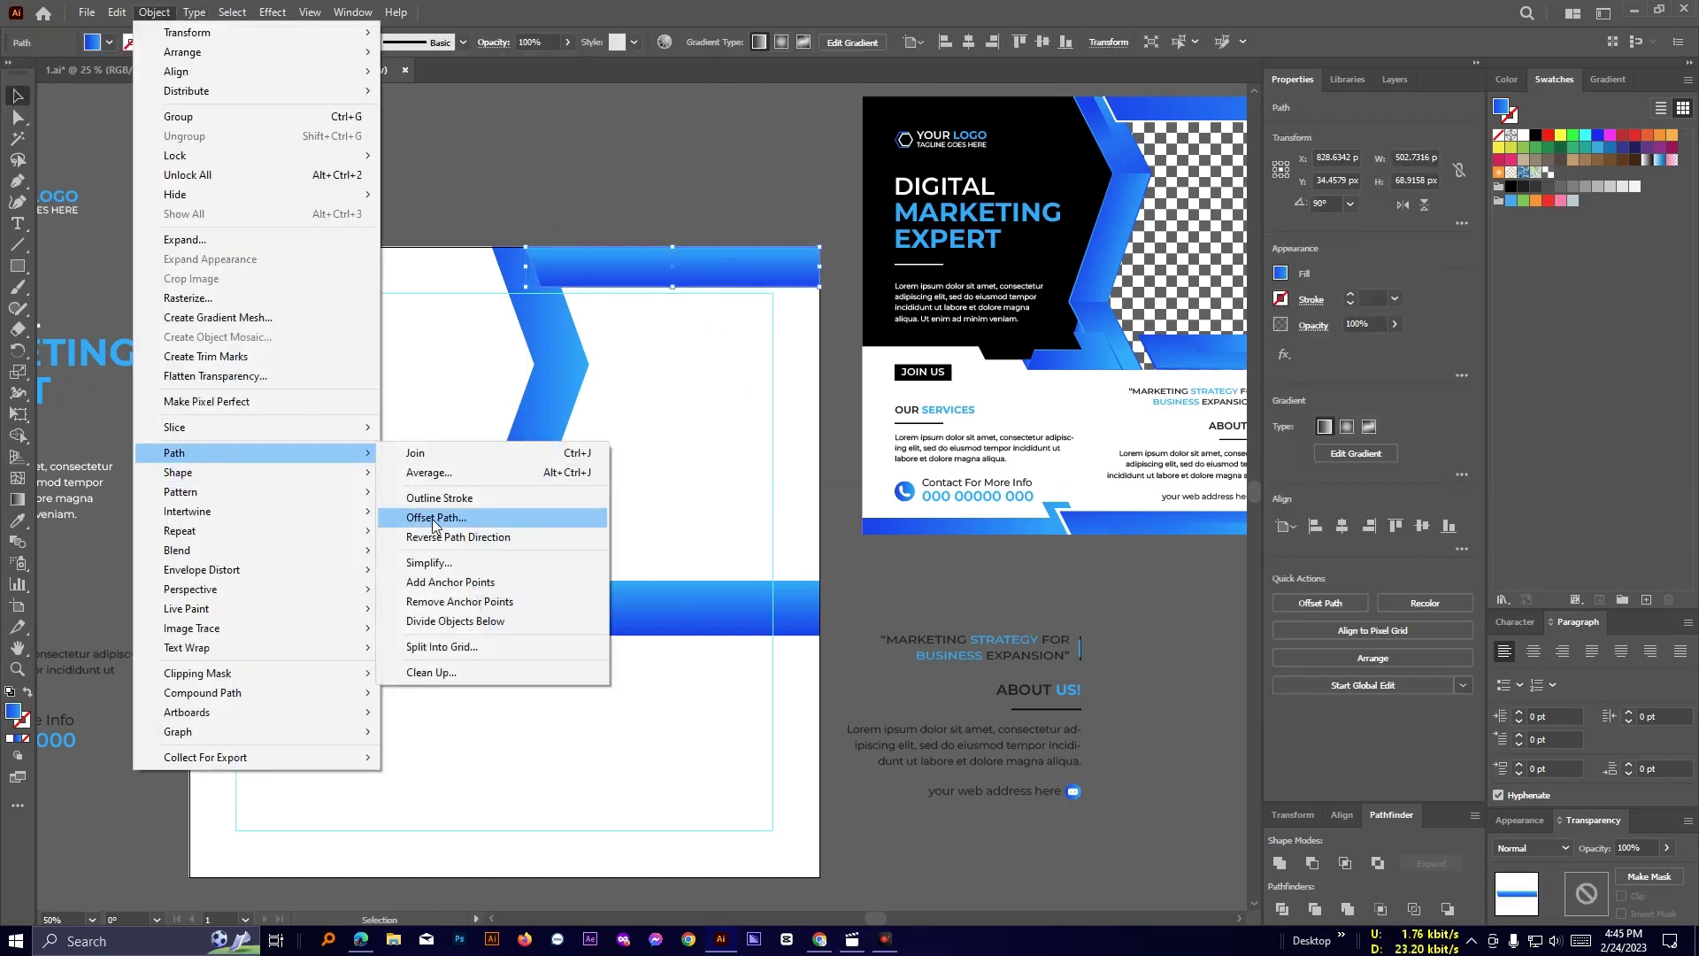
left_click(434, 517)
scroll(845, 418, "down", 1)
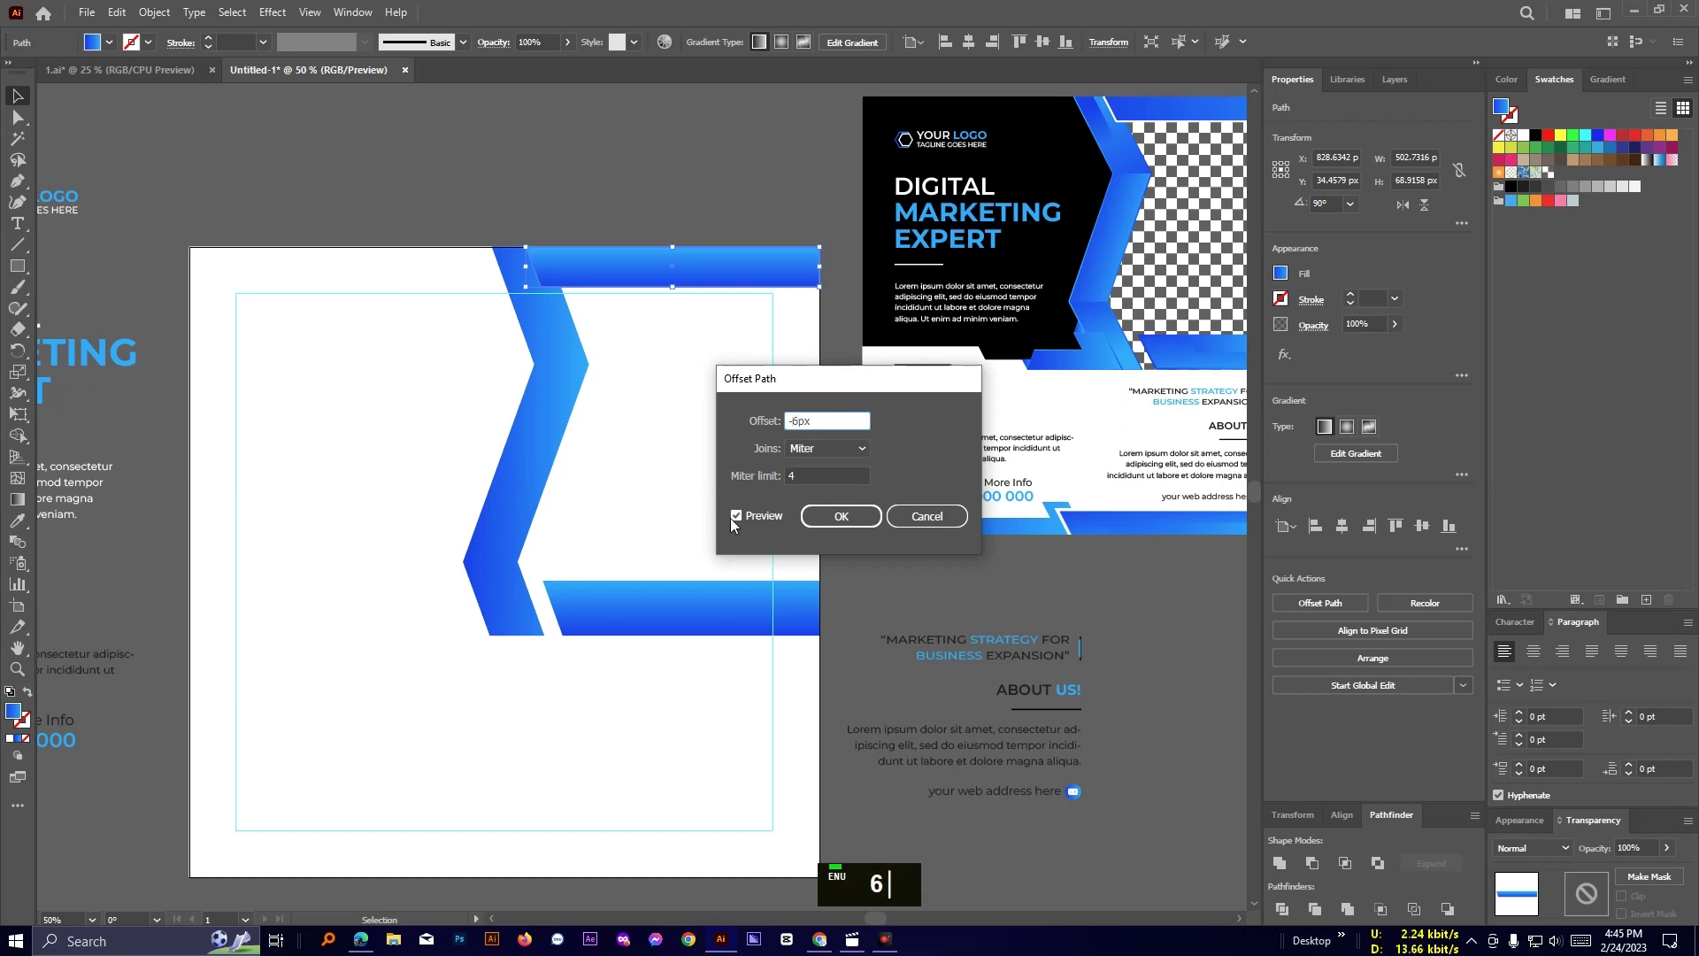
key("BackSpace")
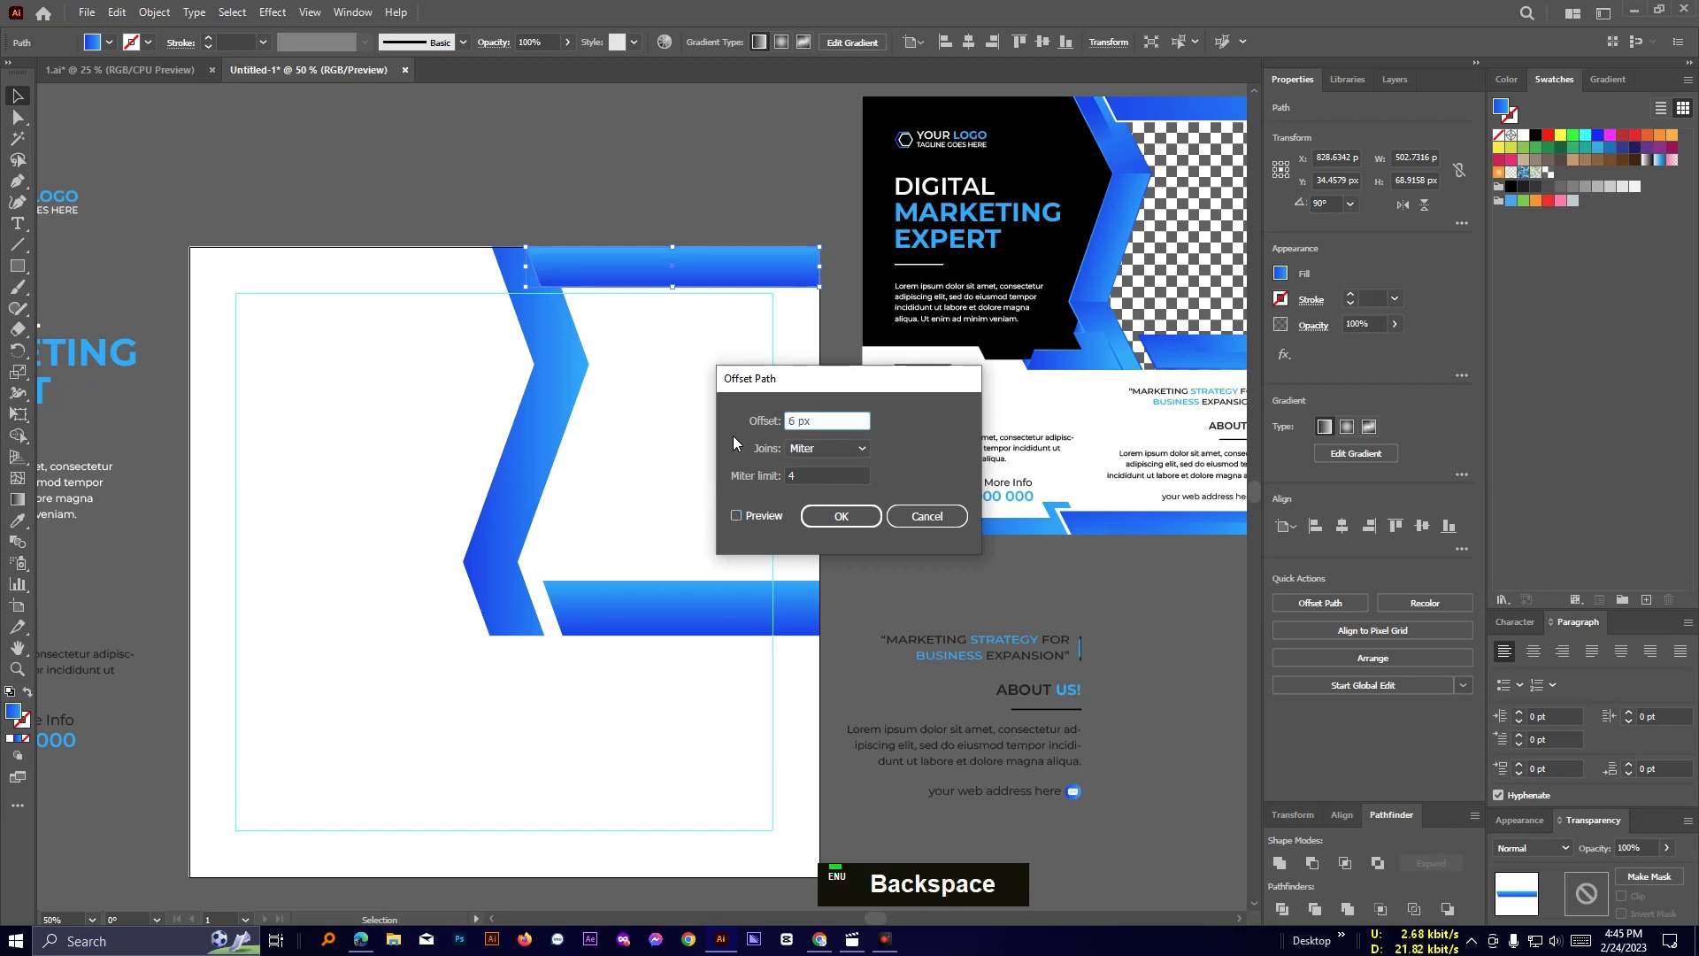
scroll(818, 417, "down", 2)
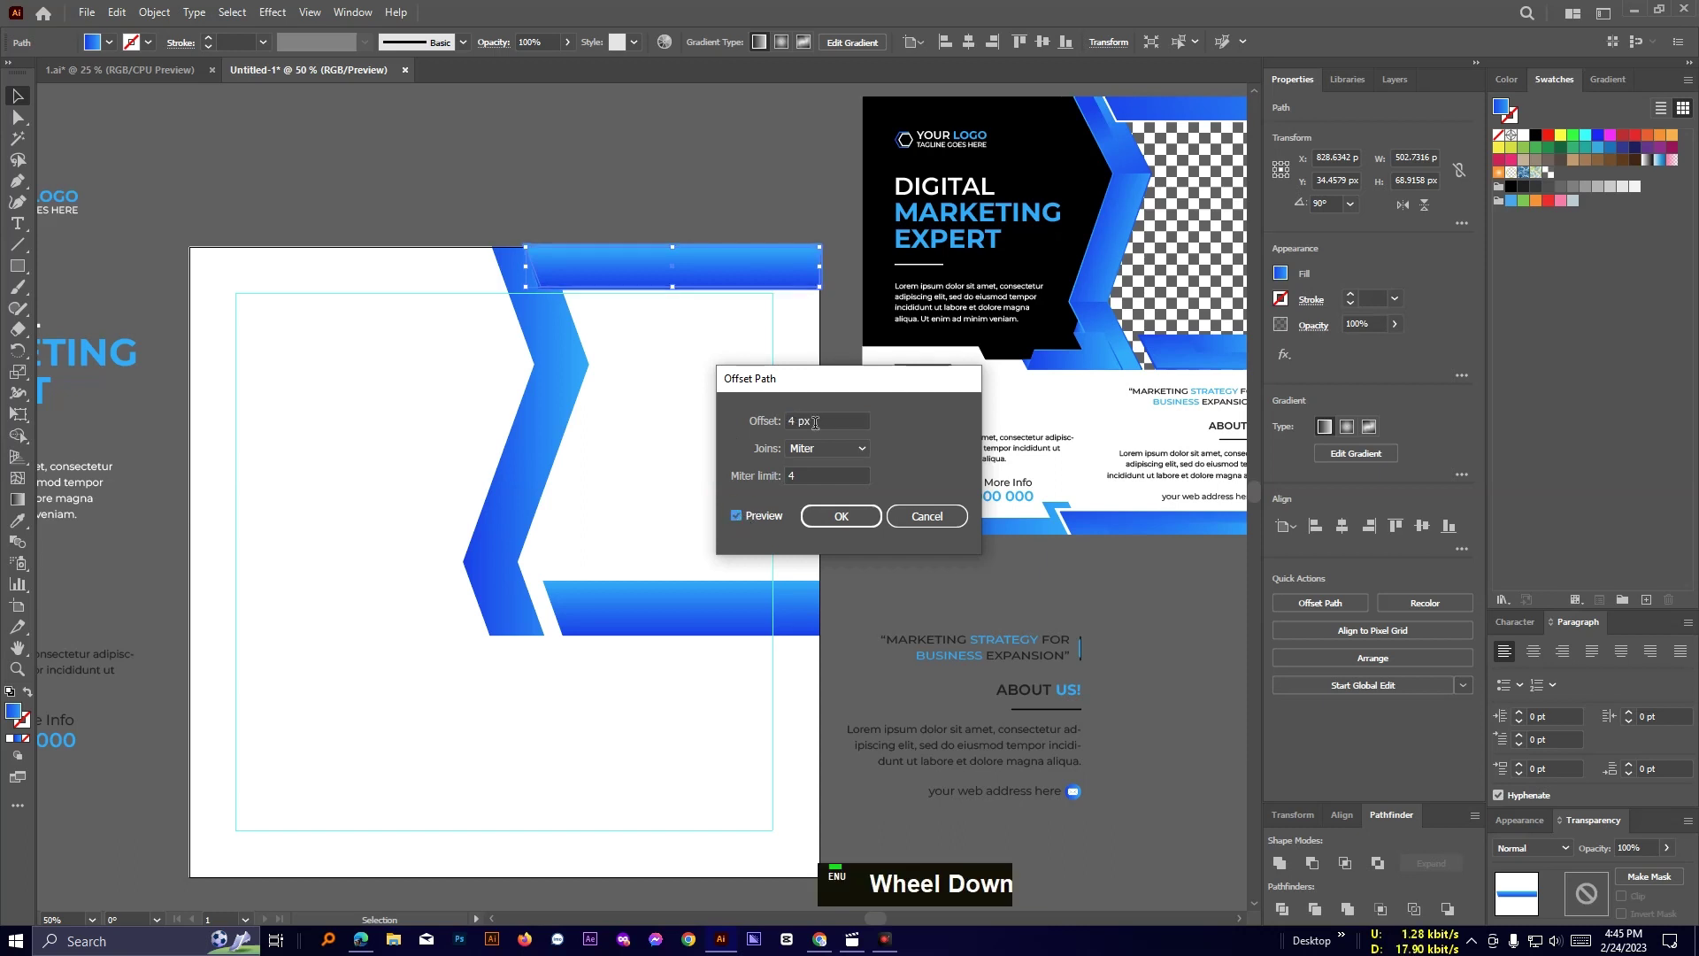
scroll(818, 417, "up", 1)
left_click(838, 517)
Fill the offset shape behind the top bar with the background's white using the Eyedropper, and deselect it.
left_click(17, 520)
left_click(359, 323)
left_click(17, 96)
left_click(503, 215)
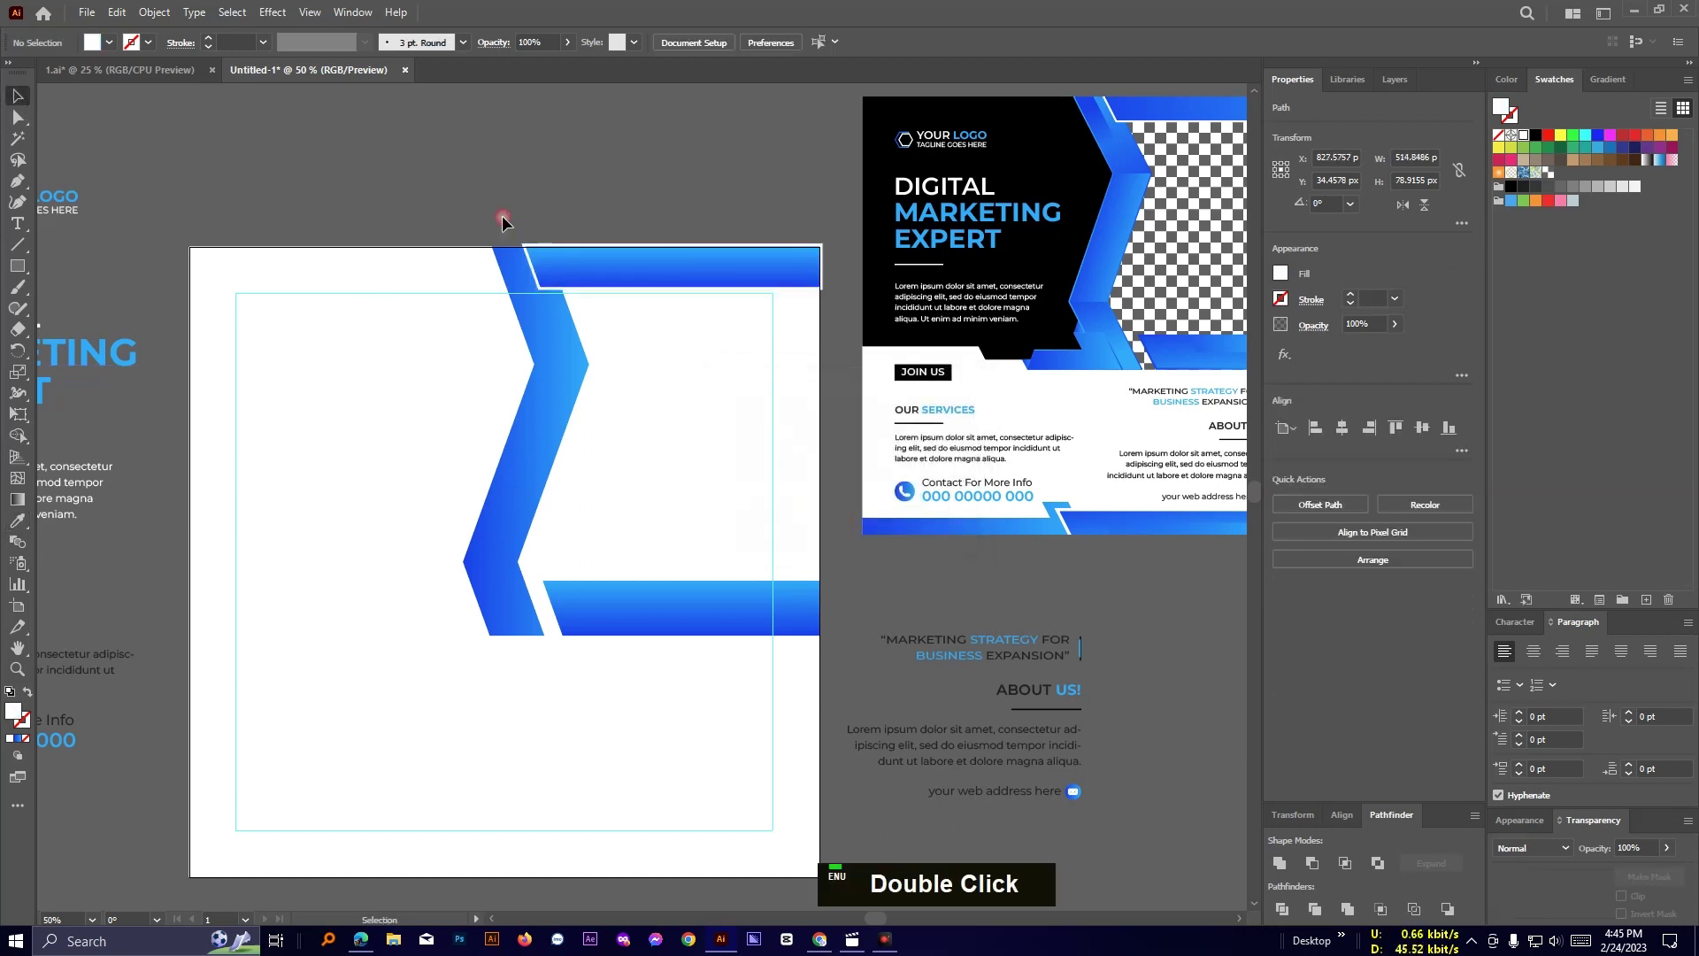
scroll(503, 216, "up", 1)
scroll(503, 215, "down", 3)
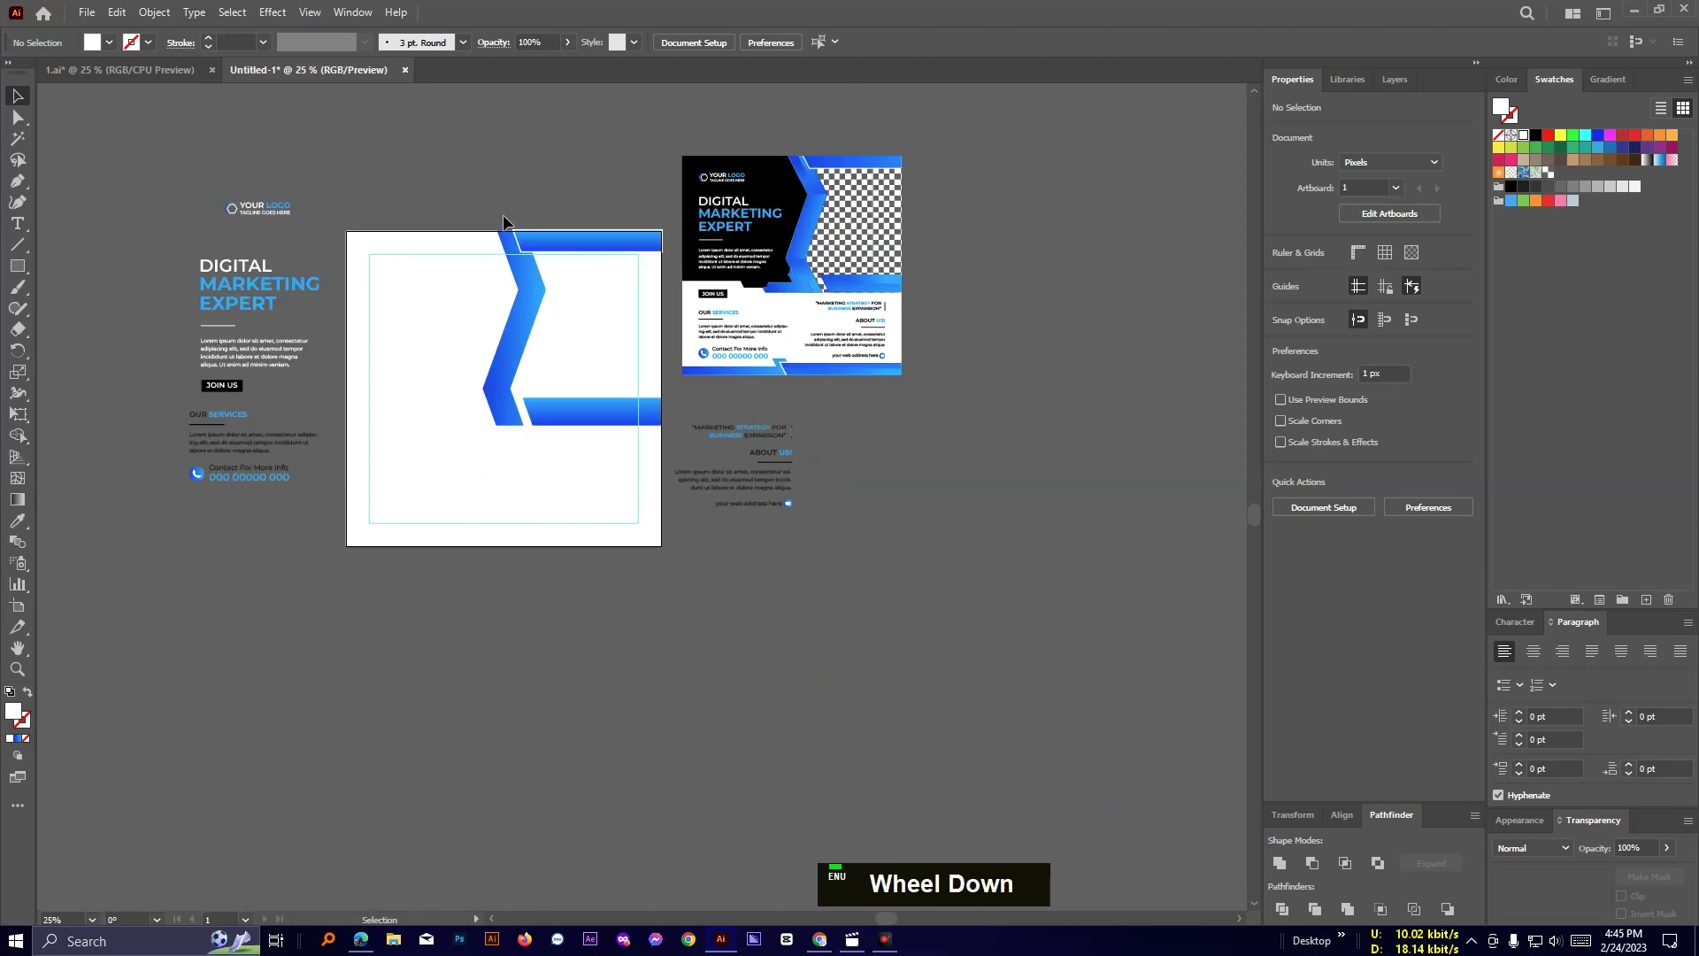
Draw two horizontal lines across the zigzag band, one joining the corners of its upper bend and one those of its lower bend.
scroll(580, 345, "up", 3)
scroll(581, 341, "down", 1)
key("space")
left_click_drag(594, 326, 597, 429)
scroll(596, 429, "up", 1)
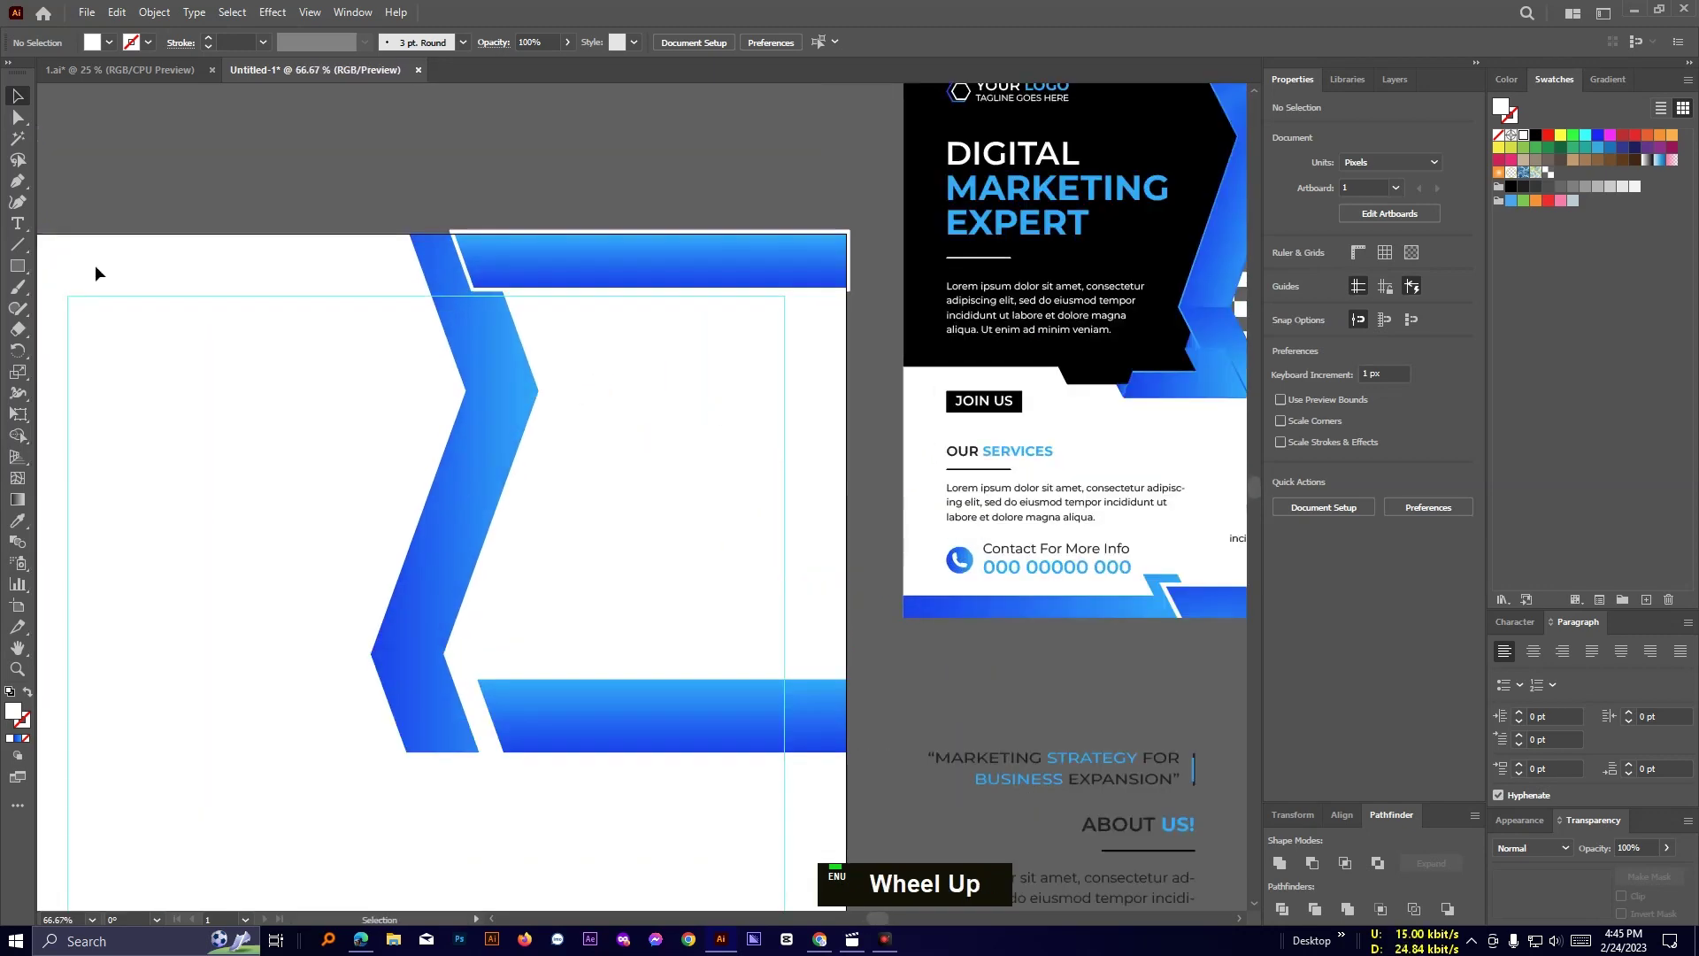
left_click(17, 245)
left_click_drag(466, 390, 535, 392)
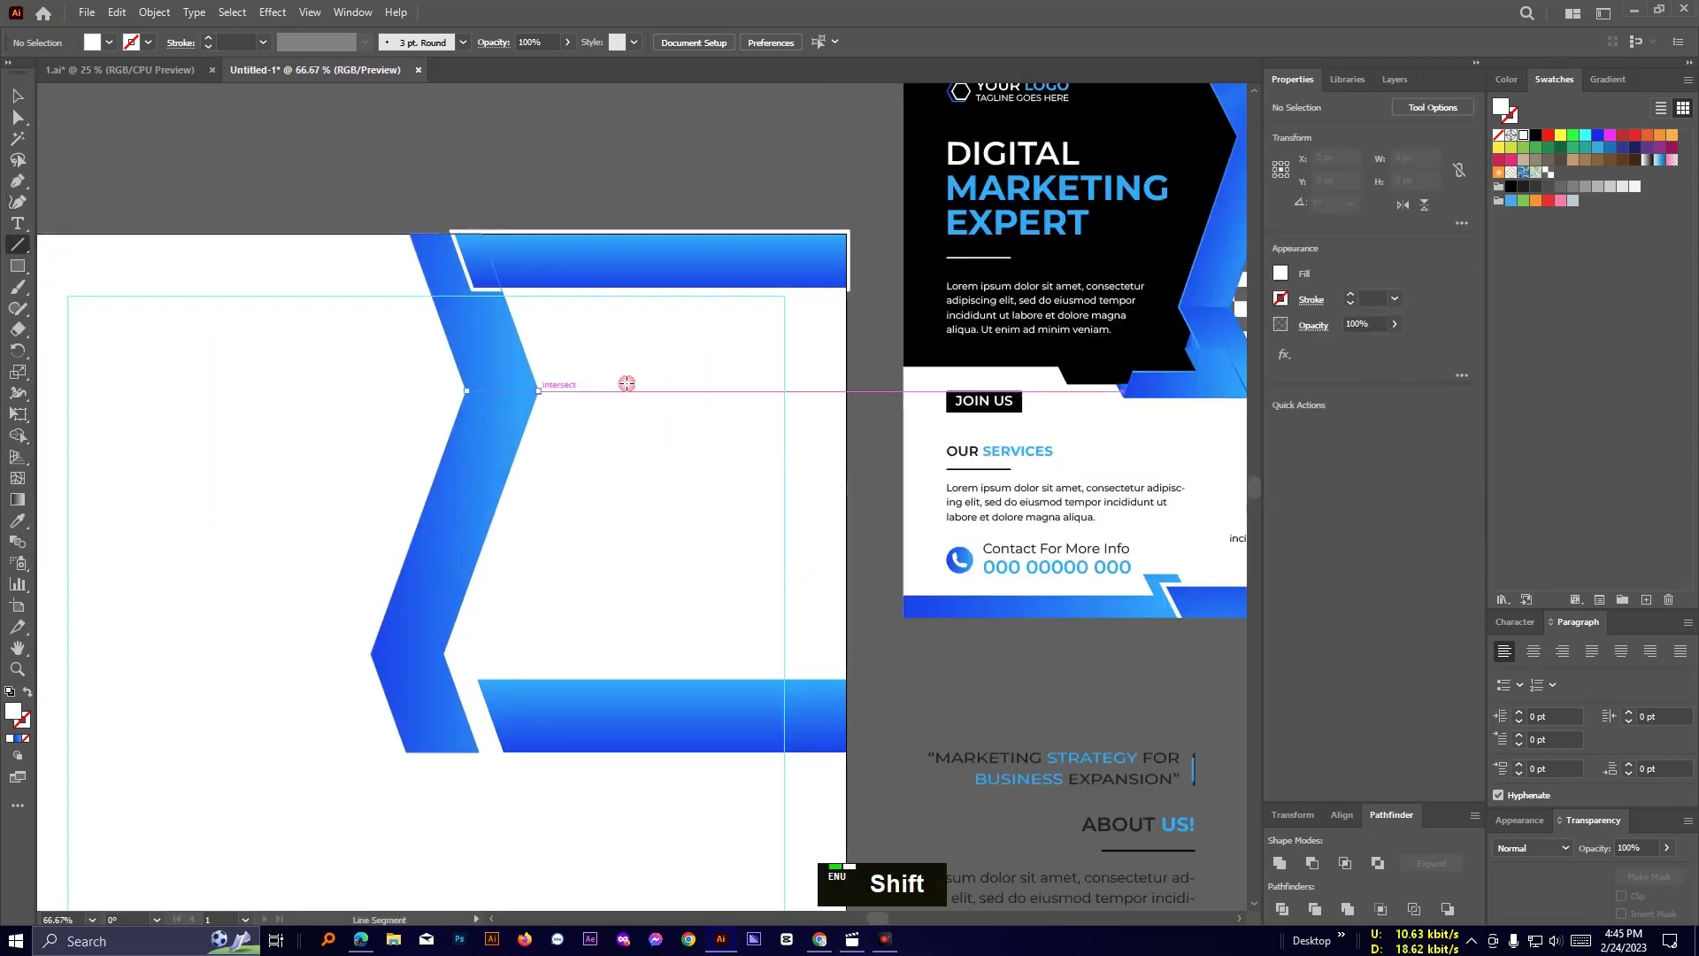
left_click_drag(370, 654, 444, 654)
Divide the zigzag band along the lines at its bends and ungroup the resulting segments.
left_click(20, 97)
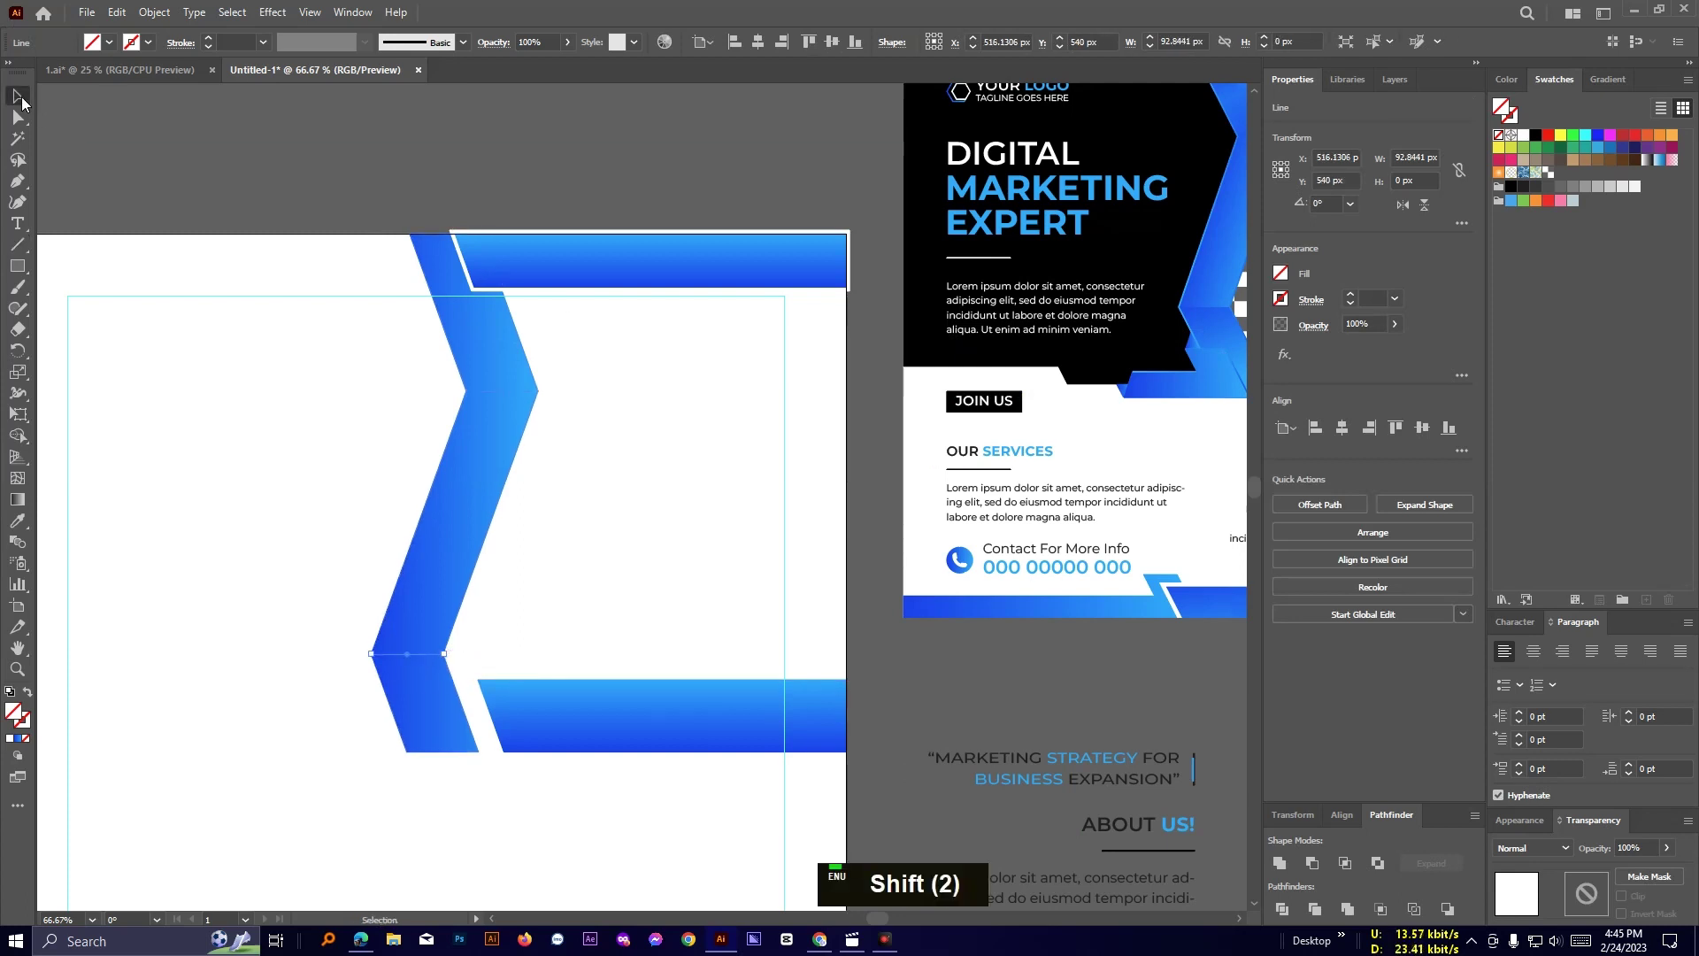
left_click(494, 351, "shift")
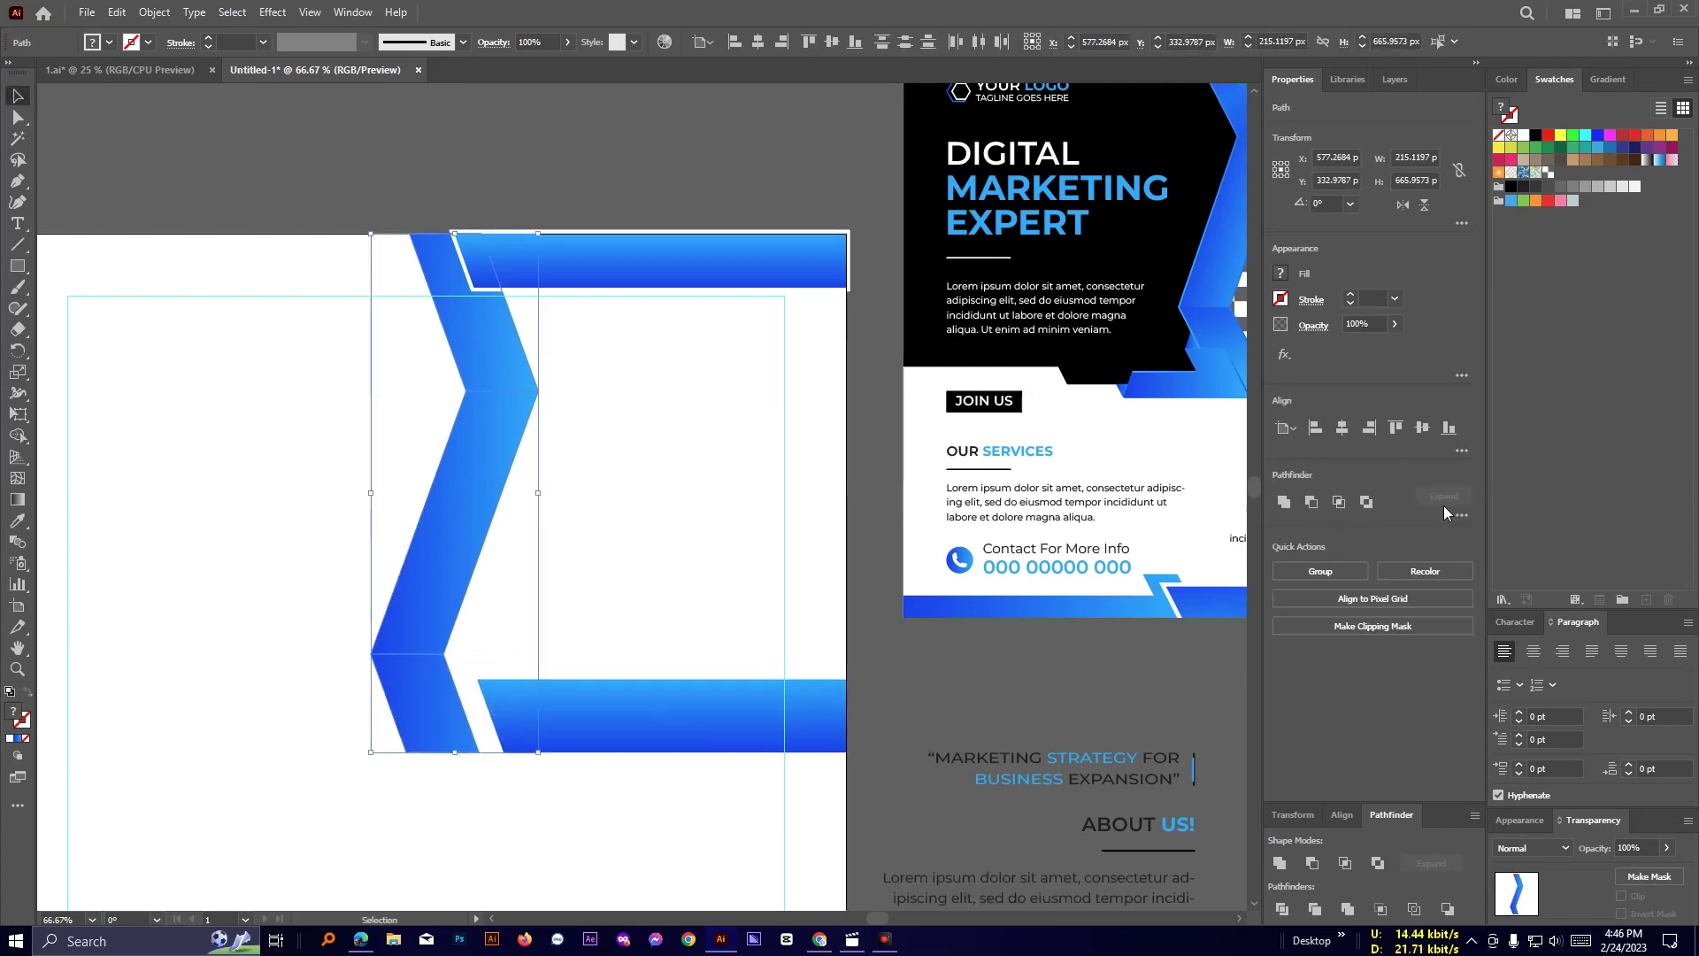
left_click(1288, 612)
left_click(407, 284)
right_click(460, 337)
left_click(550, 595)
left_click(575, 452)
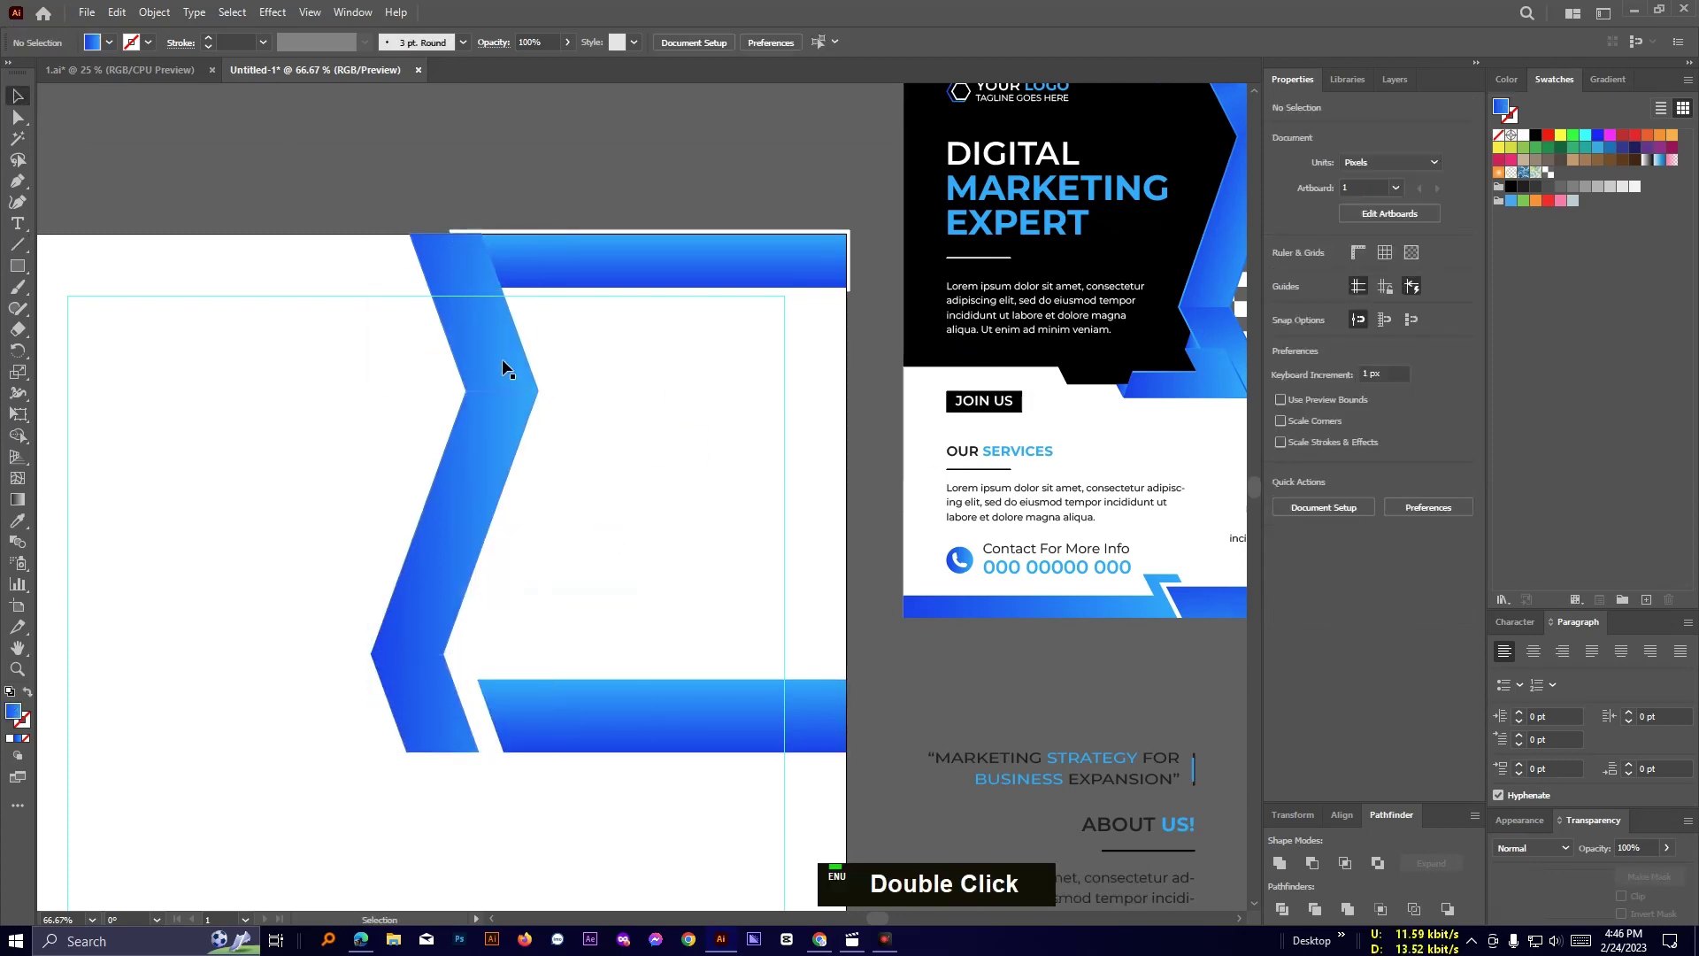
Reverse the gradients of the band's upper and lower segments.
left_click(505, 368)
left_click(1606, 80)
left_click(1504, 173)
left_click(546, 146)
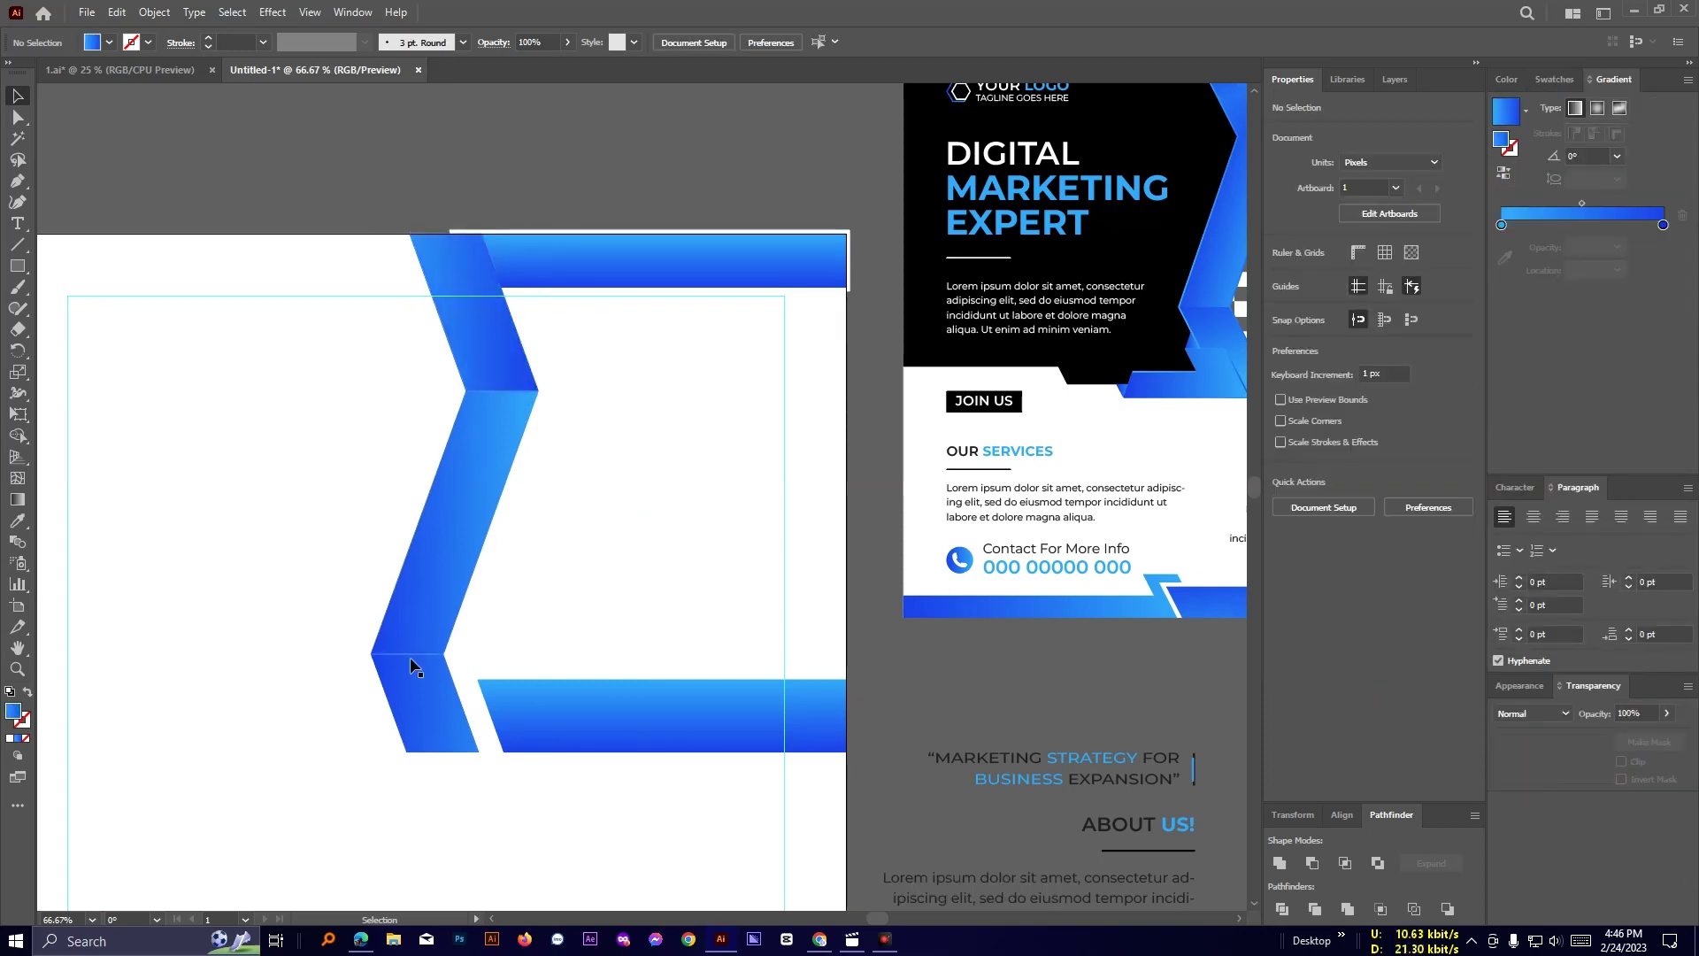
left_click(416, 674)
left_click(473, 186)
scroll(666, 460, "down", 2)
scroll(666, 460, "up", 5)
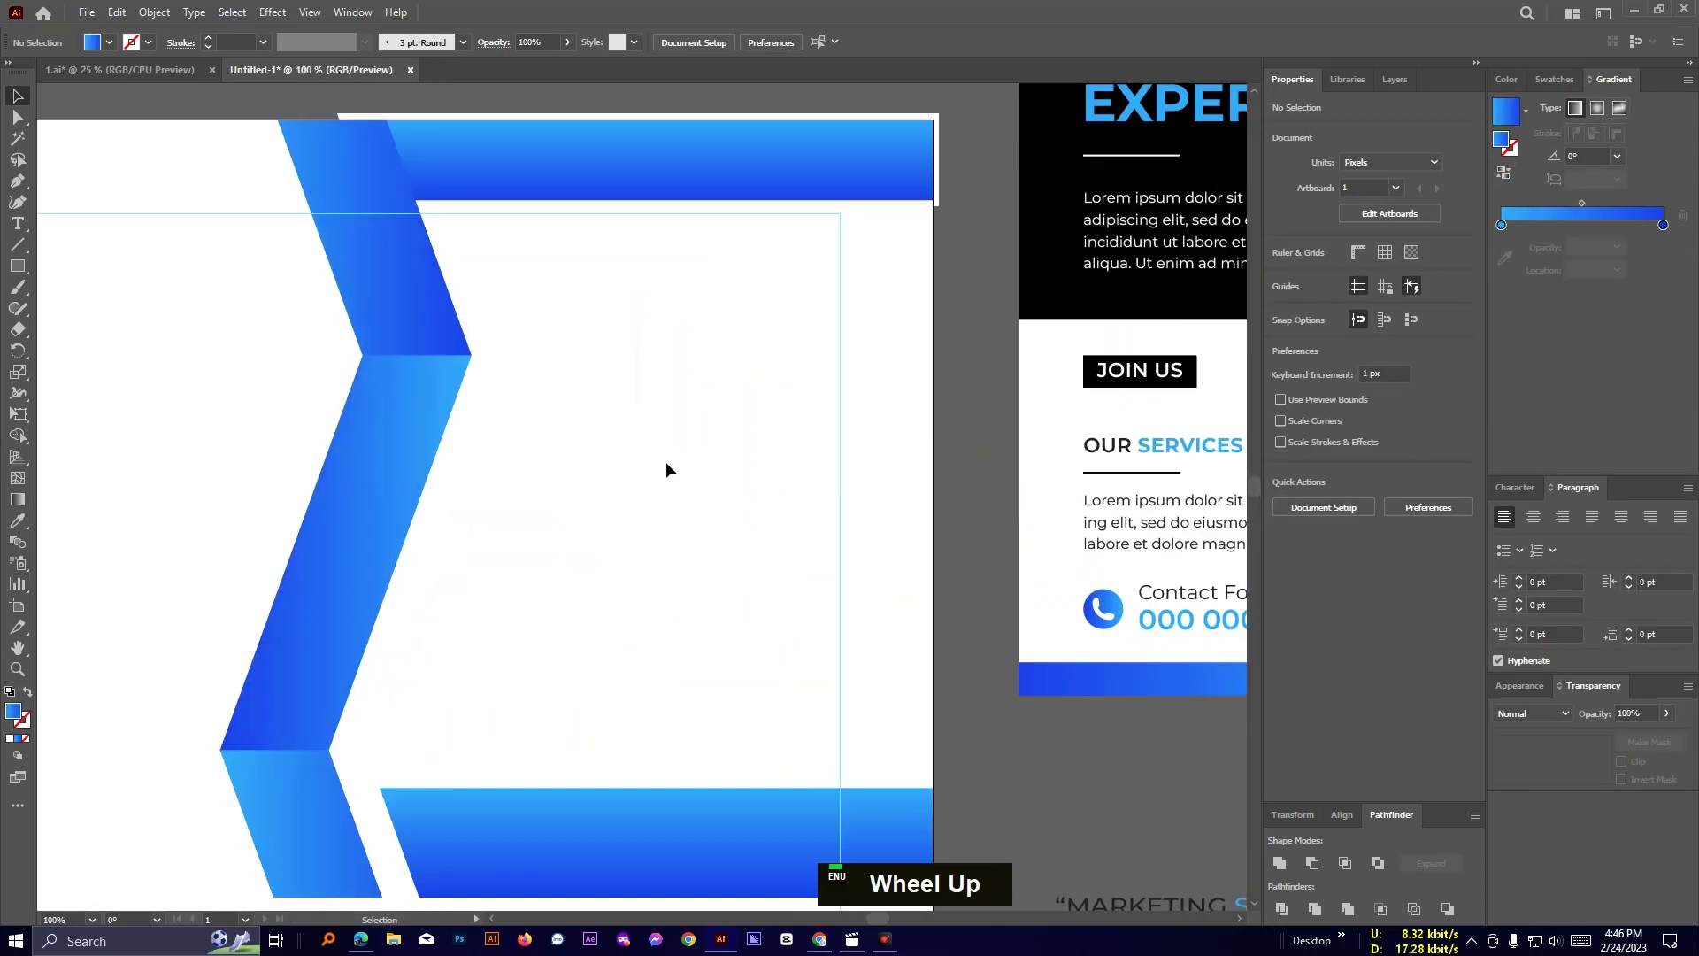
Redirect the upper segment's gradient to run light to dark from top to bottom, at about -74°.
left_click(435, 304)
left_click(18, 499)
left_click(429, 323)
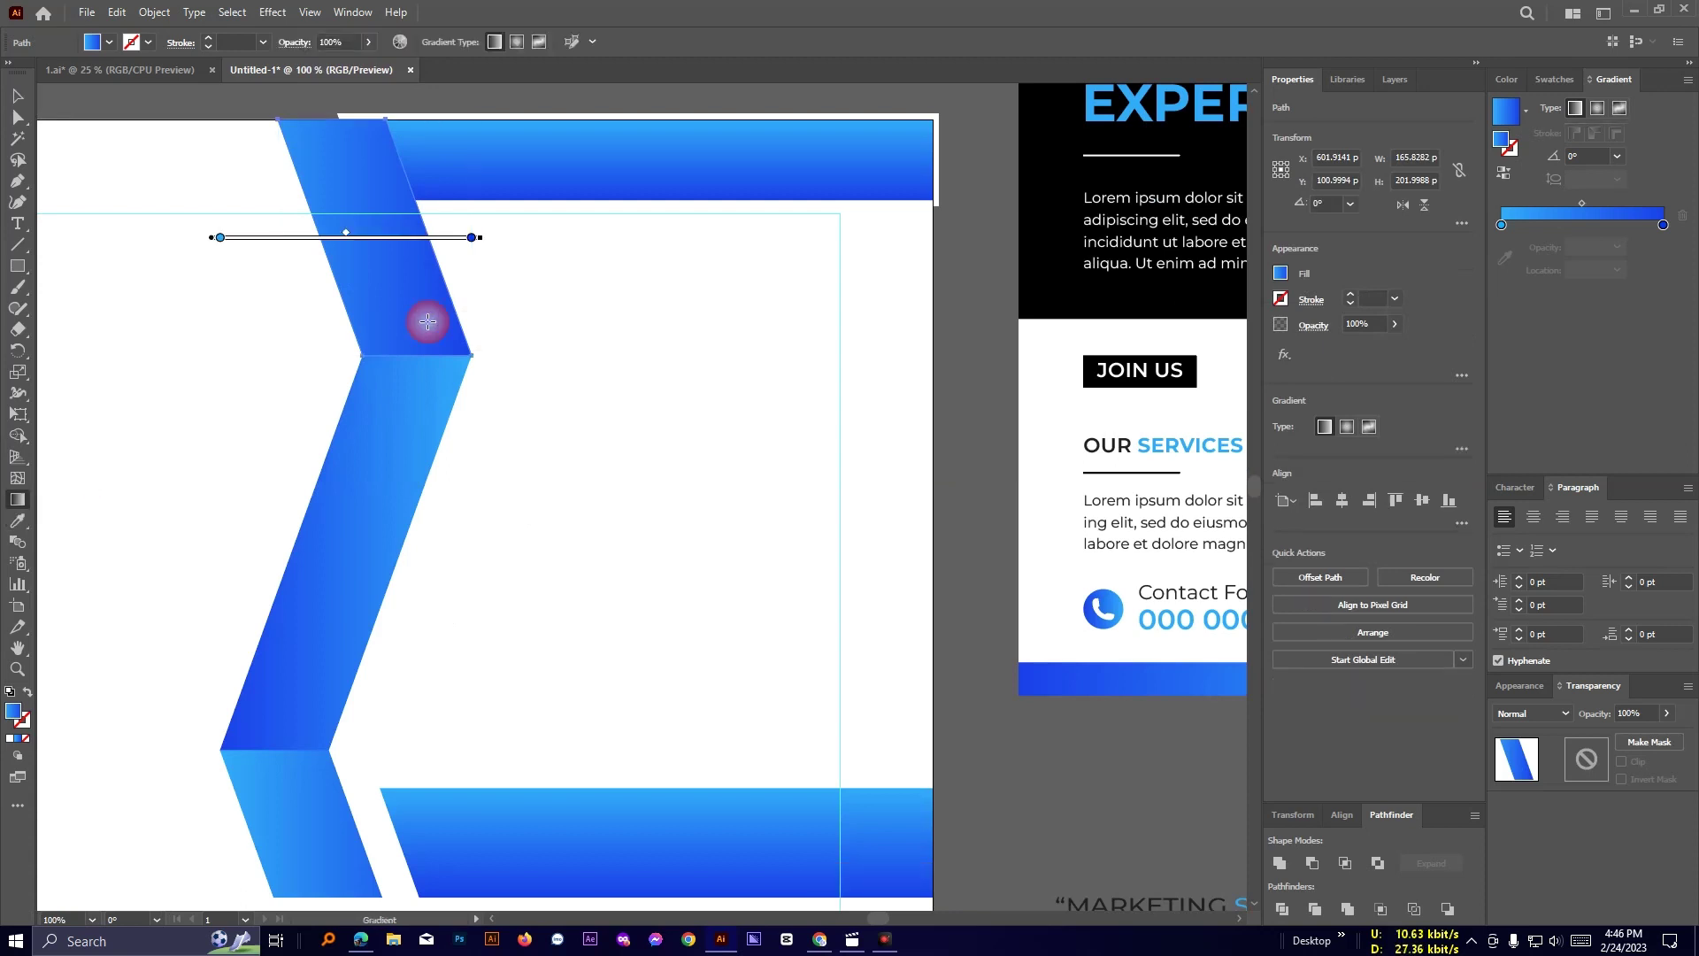
left_click_drag(326, 129, 352, 325)
left_click(18, 96)
Redirect the lower segment's gradient to run light to dark from top to bottom, at about -92°.
left_click(307, 865)
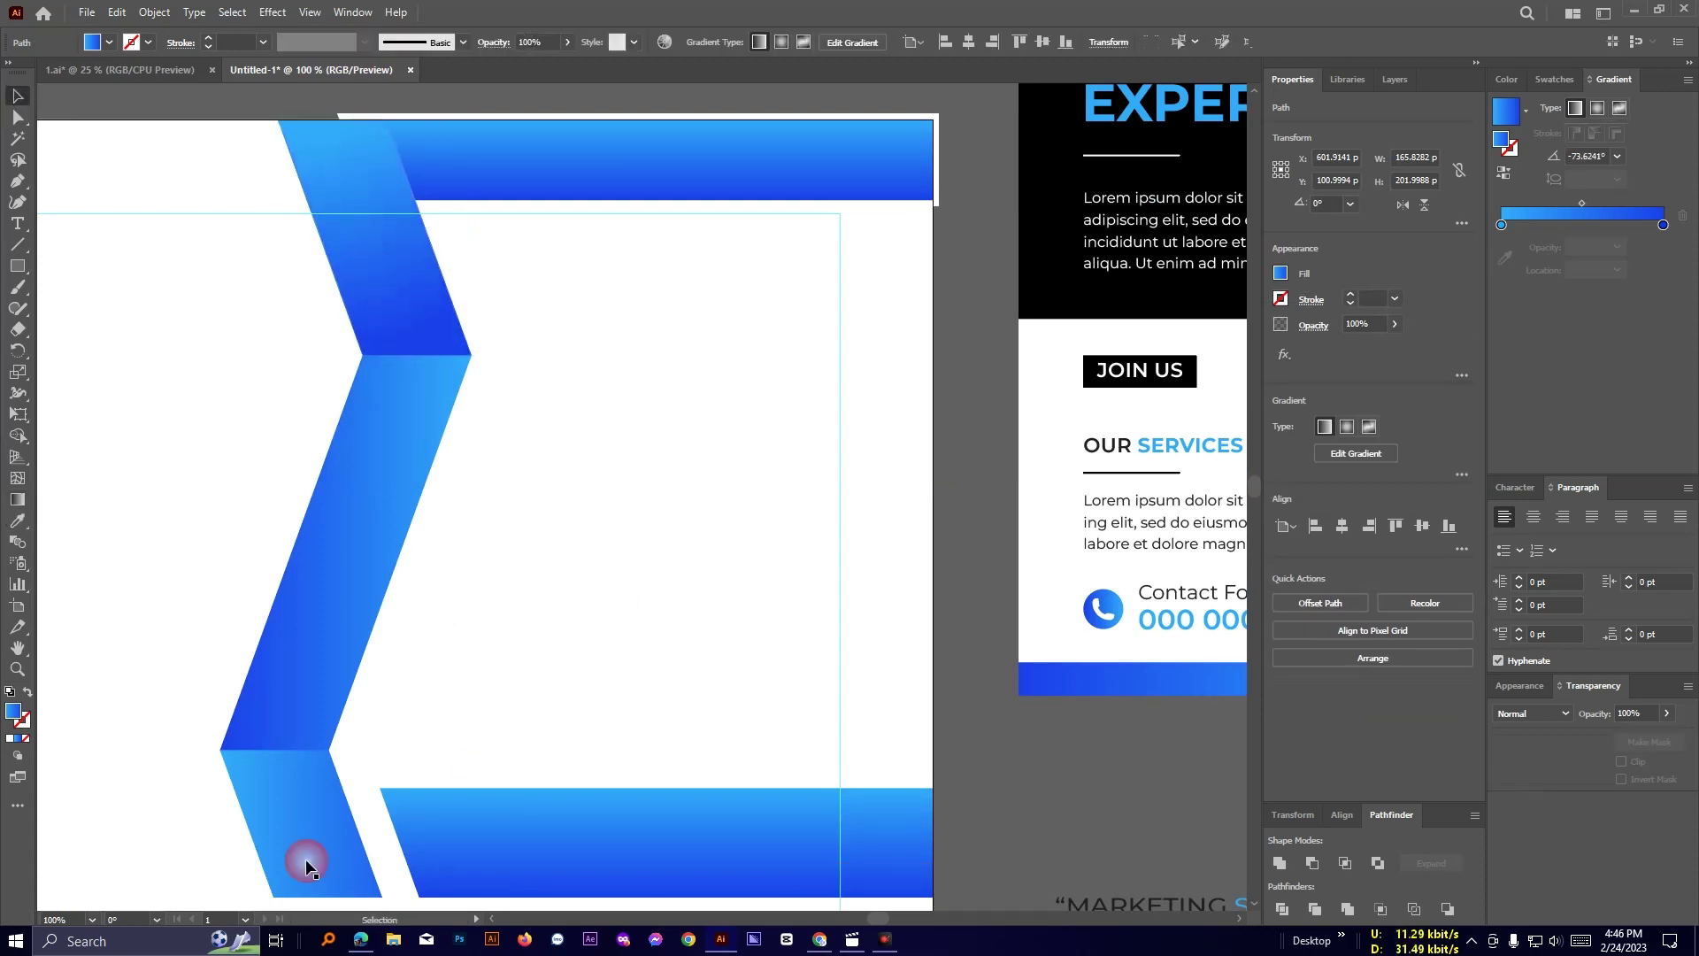
left_click(20, 500)
left_click_drag(258, 752, 292, 896)
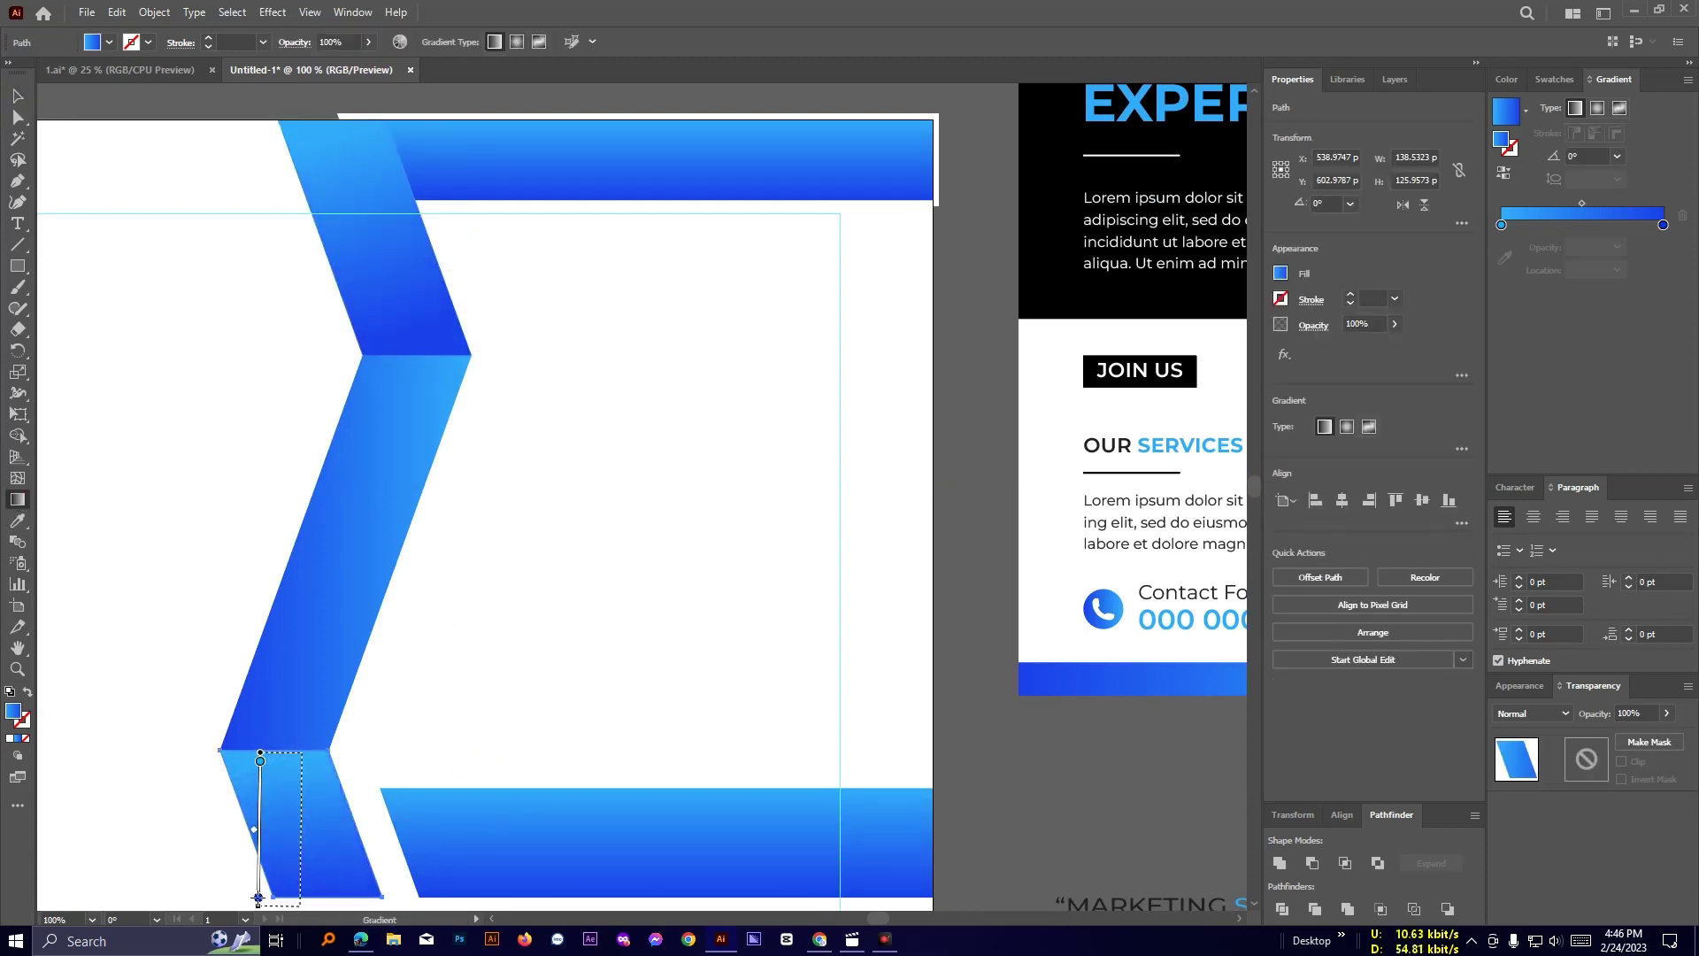
left_click(20, 103)
left_click(680, 516)
scroll(680, 517, "down", 3)
scroll(680, 517, "up", 2)
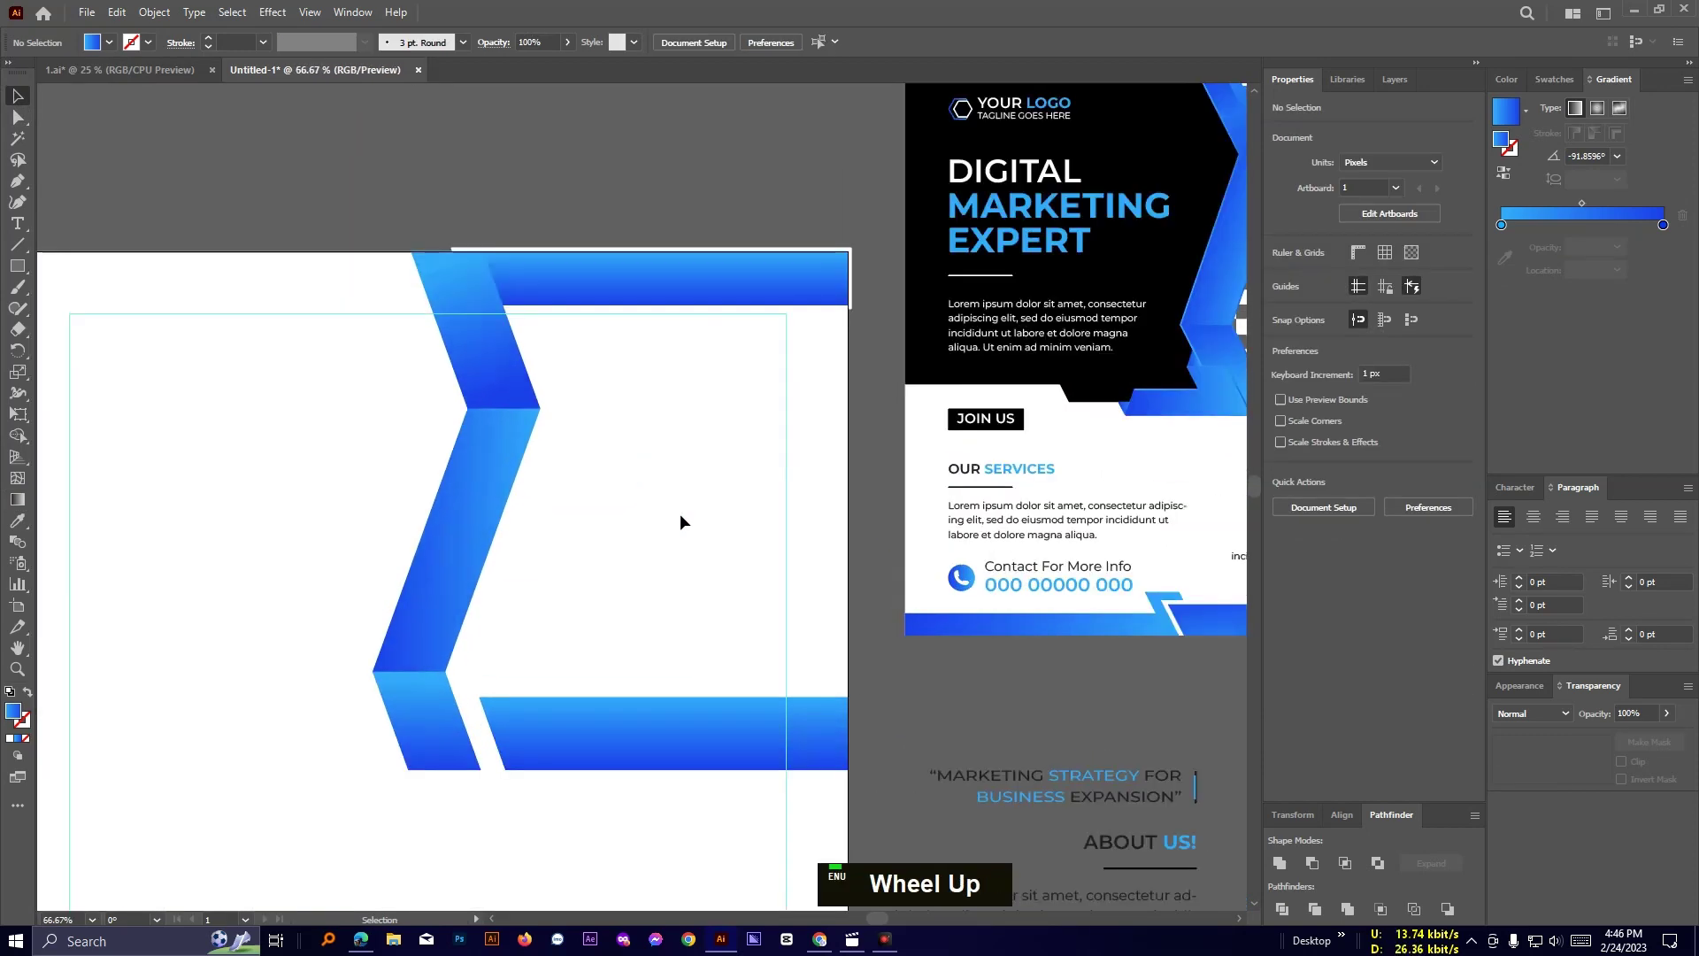
Bring the top bar and its white outline shape in front of the band.
left_click_drag(680, 516, 634, 619)
left_click(500, 408)
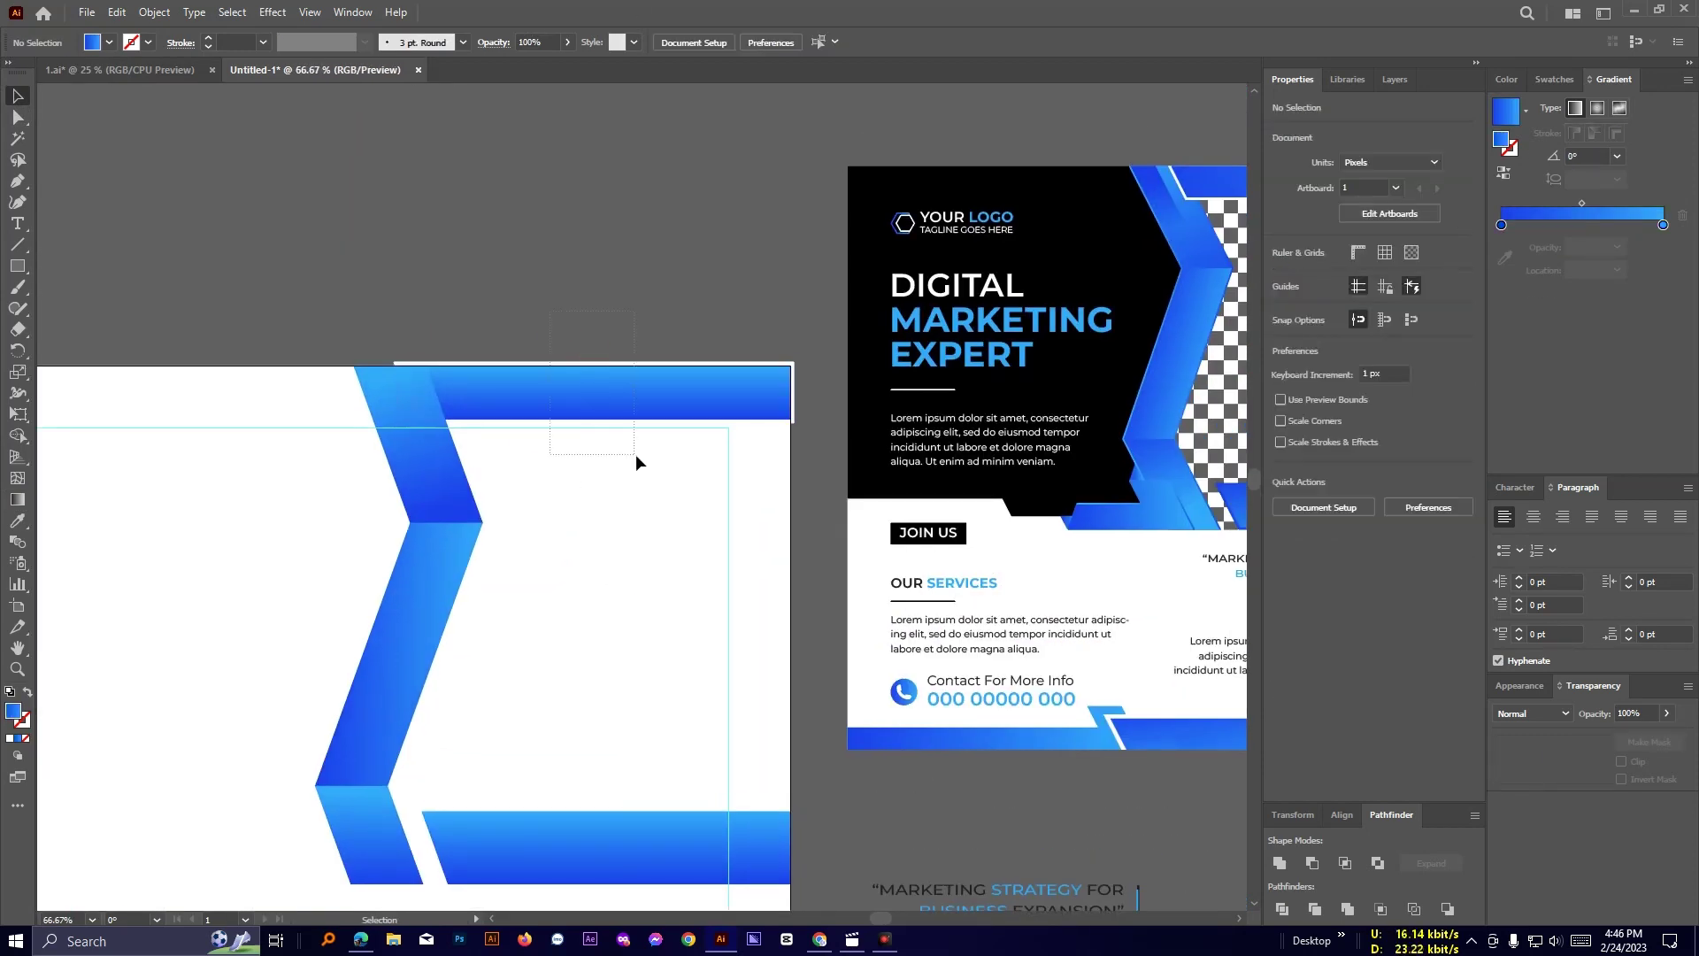
key("ctrl+shift+bracketright")
left_click(604, 489)
Duplicate the band's upper segment to its left and scale the copy down to about 149 × 181 px.
left_click(445, 483)
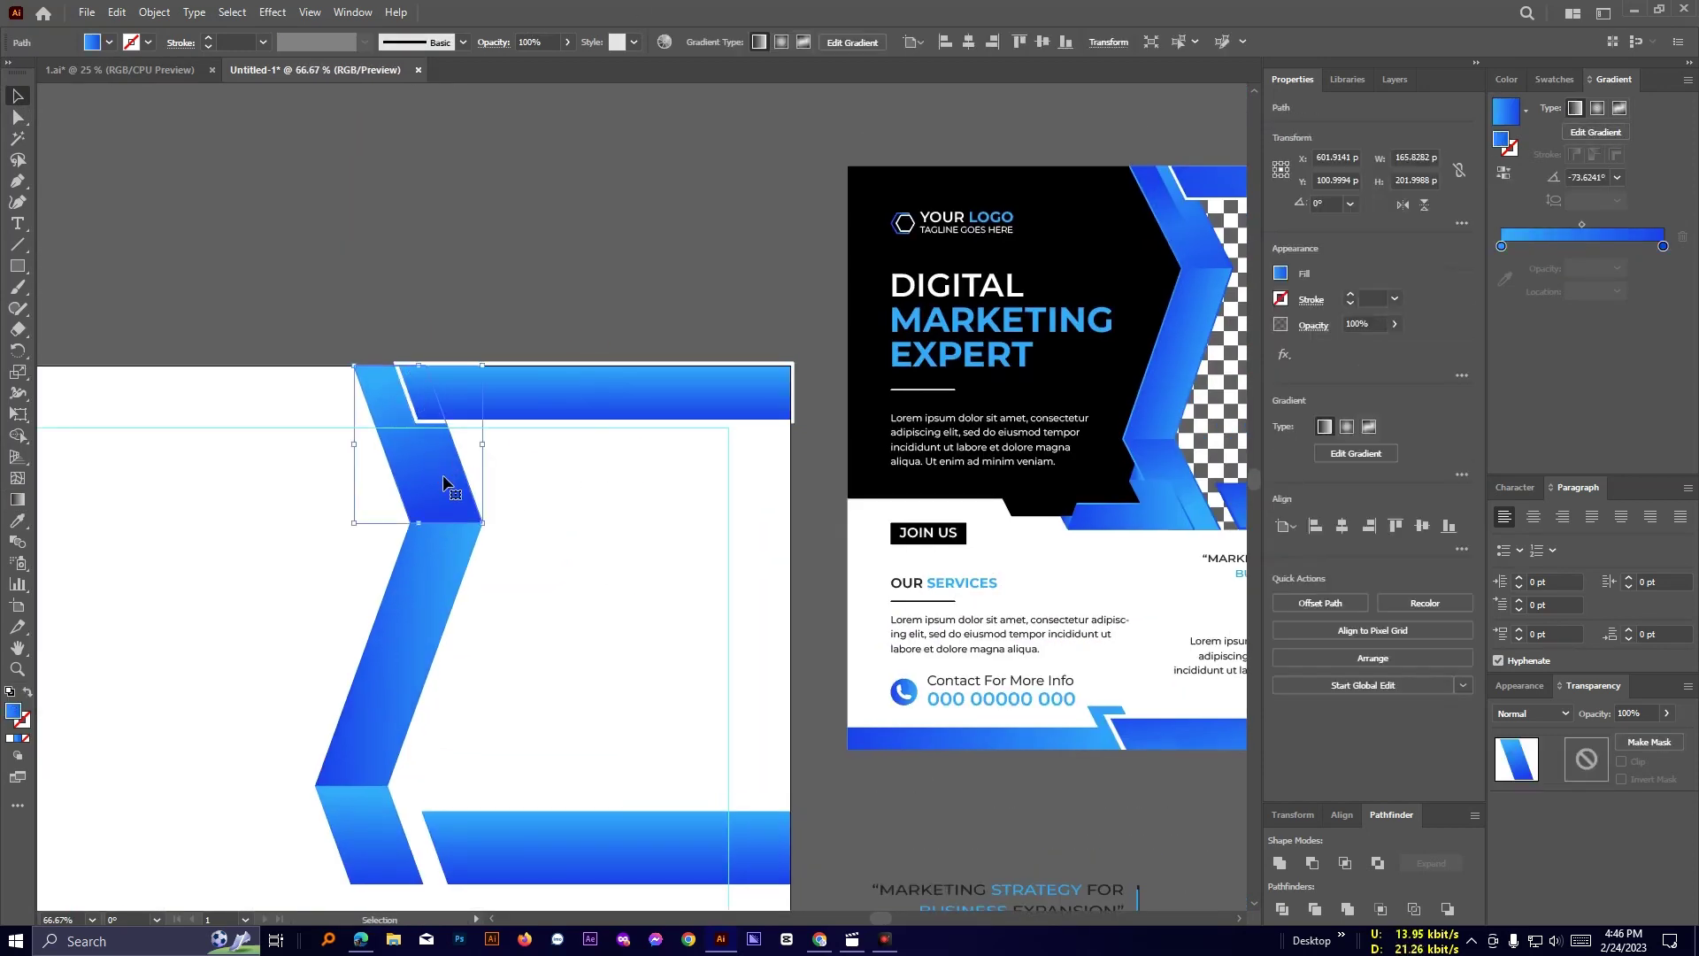
left_click_drag(439, 471, 272, 450)
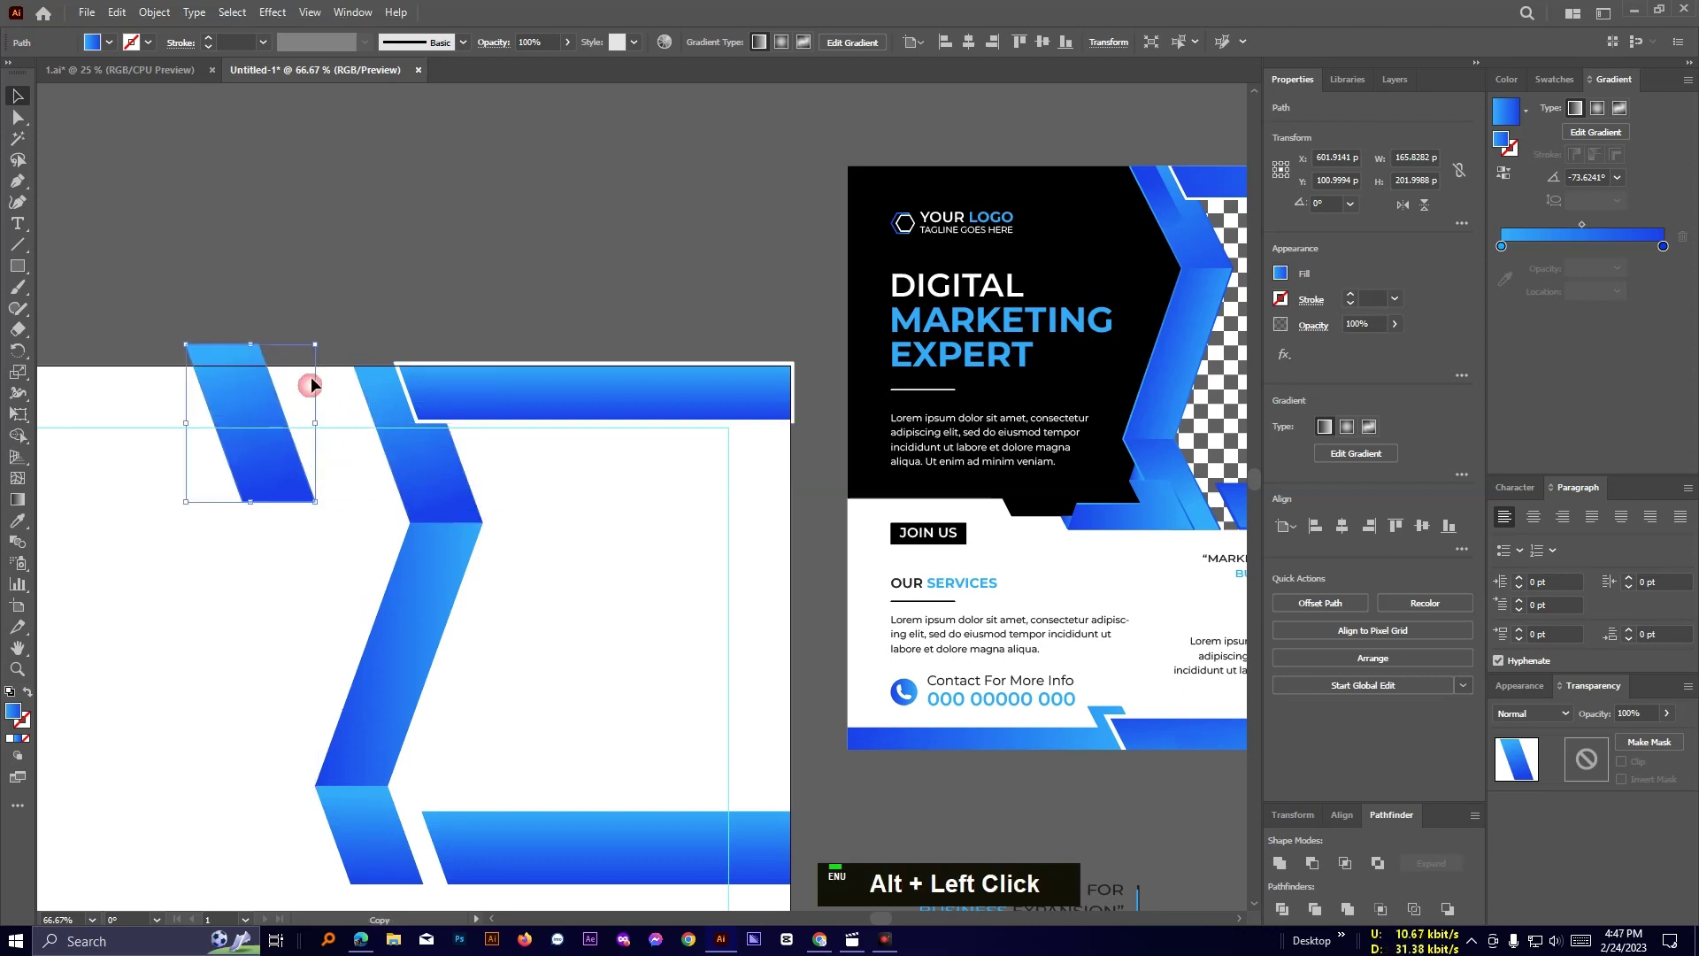
left_click(311, 375)
left_click_drag(328, 341, 501, 338)
scroll(501, 338, "up", 3)
left_click(326, 522)
left_click_drag(453, 569, 718, 421)
left_click(495, 535)
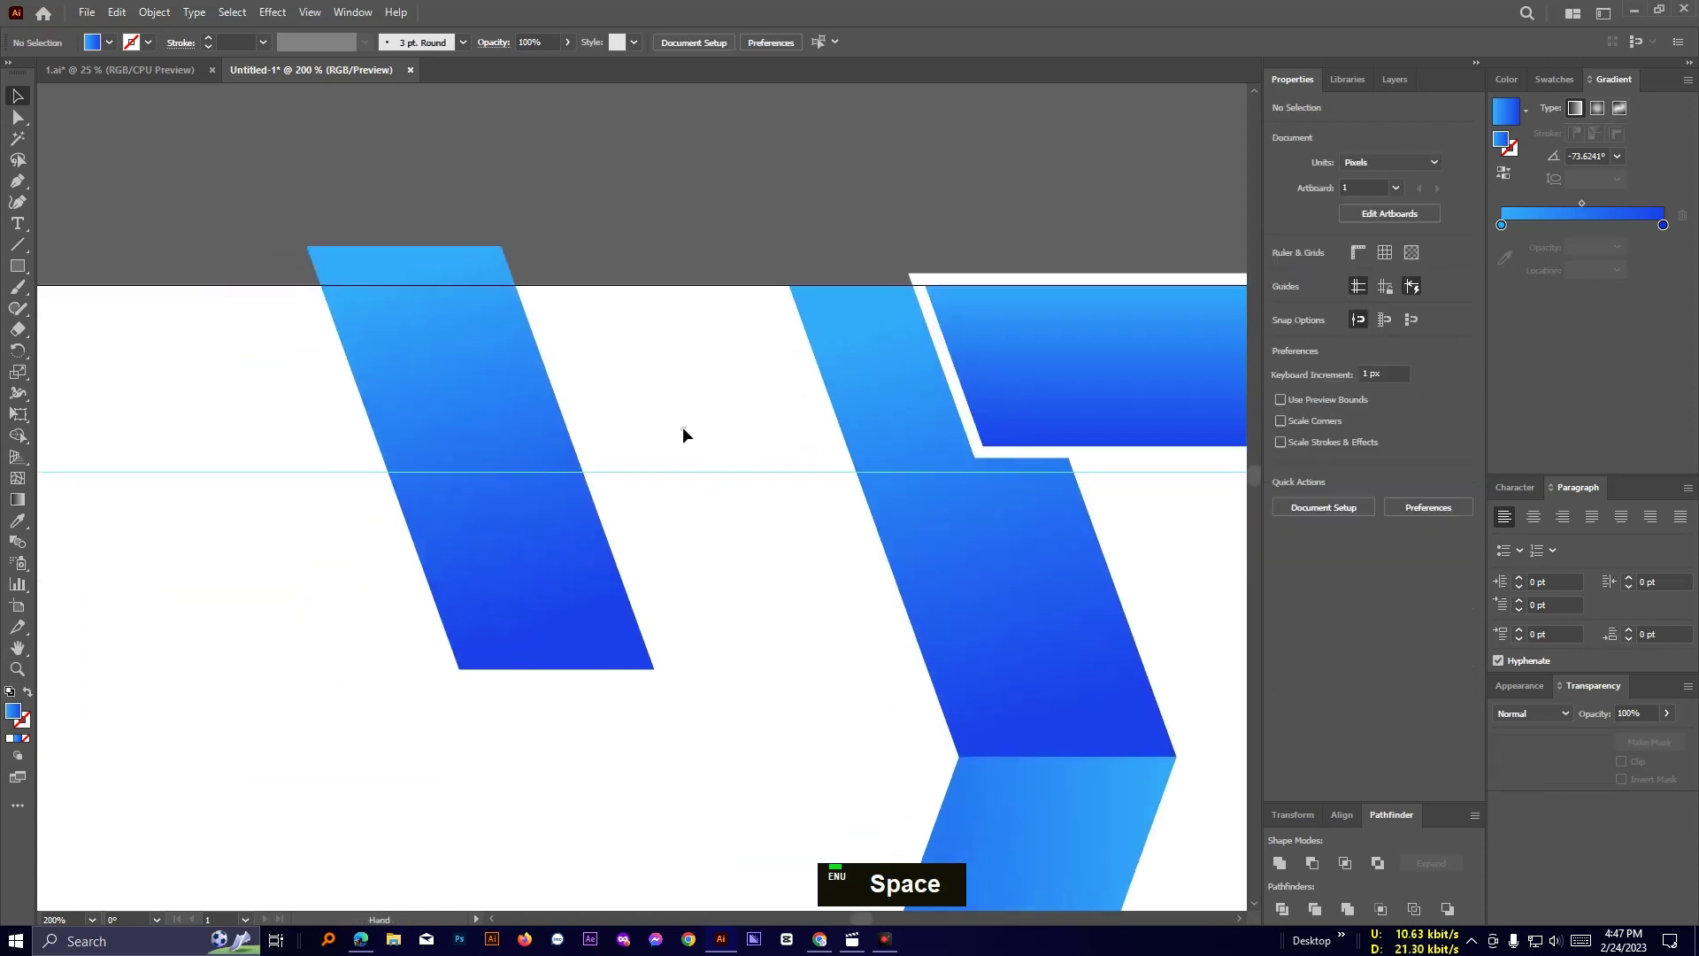
left_click(409, 339)
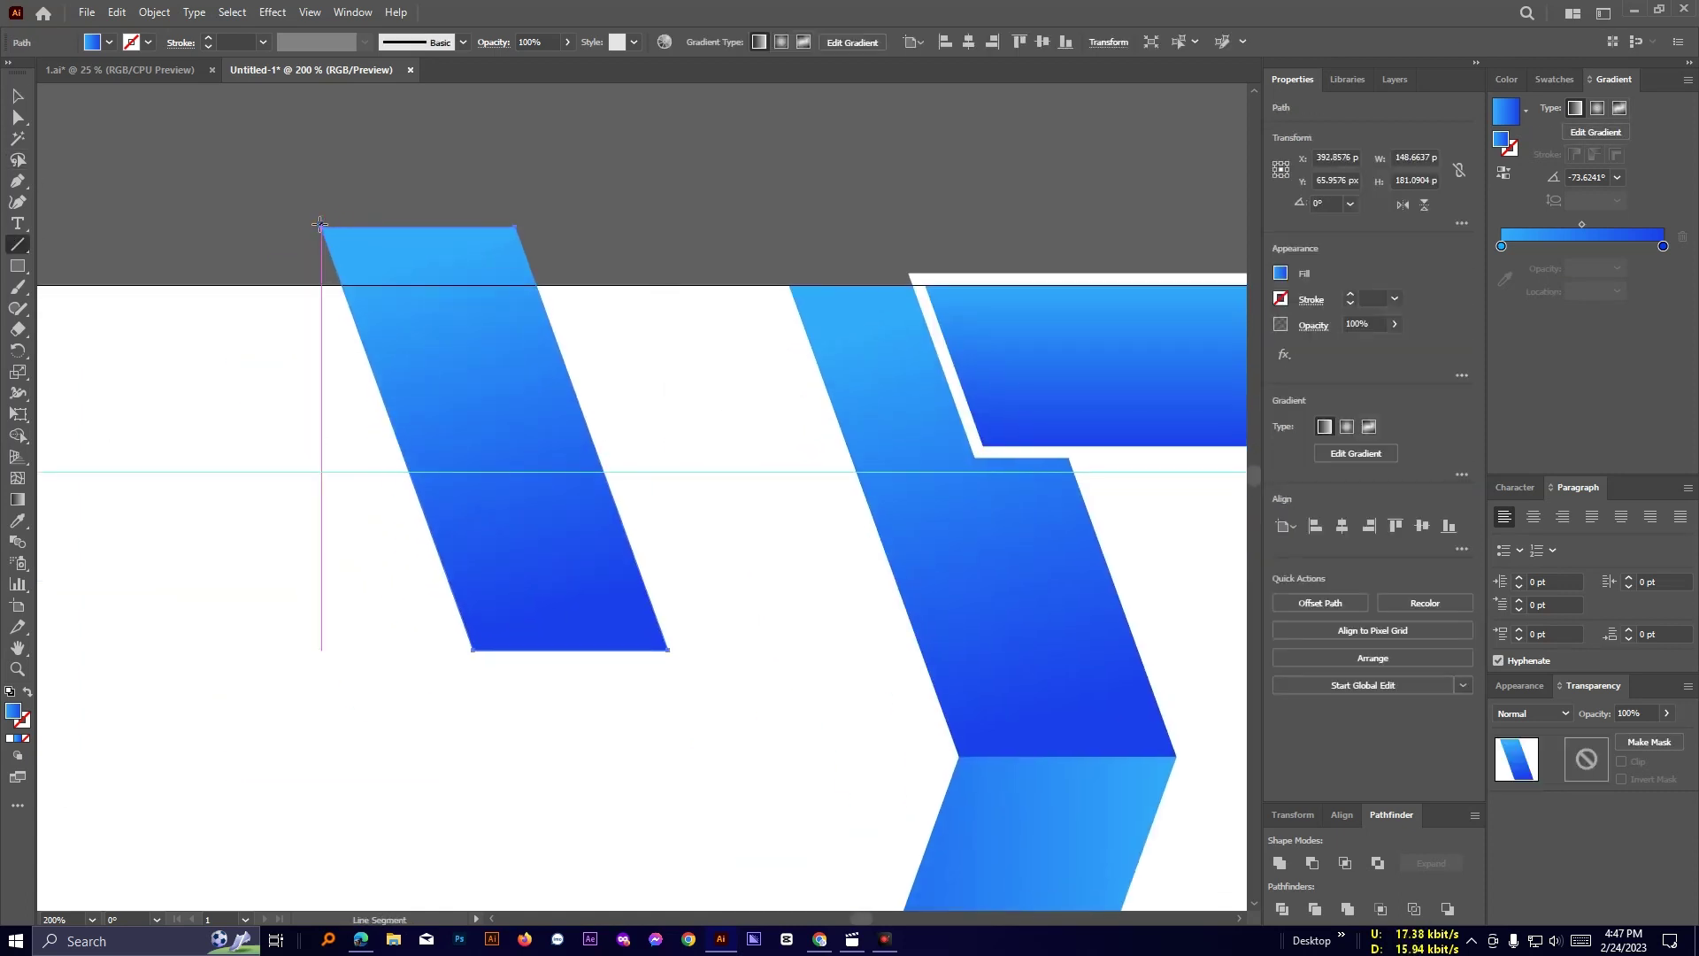
key("ctrl+z")
scroll(522, 231, "up", 2)
scroll(475, 372, "down", 3)
left_click(18, 95)
left_click(248, 212)
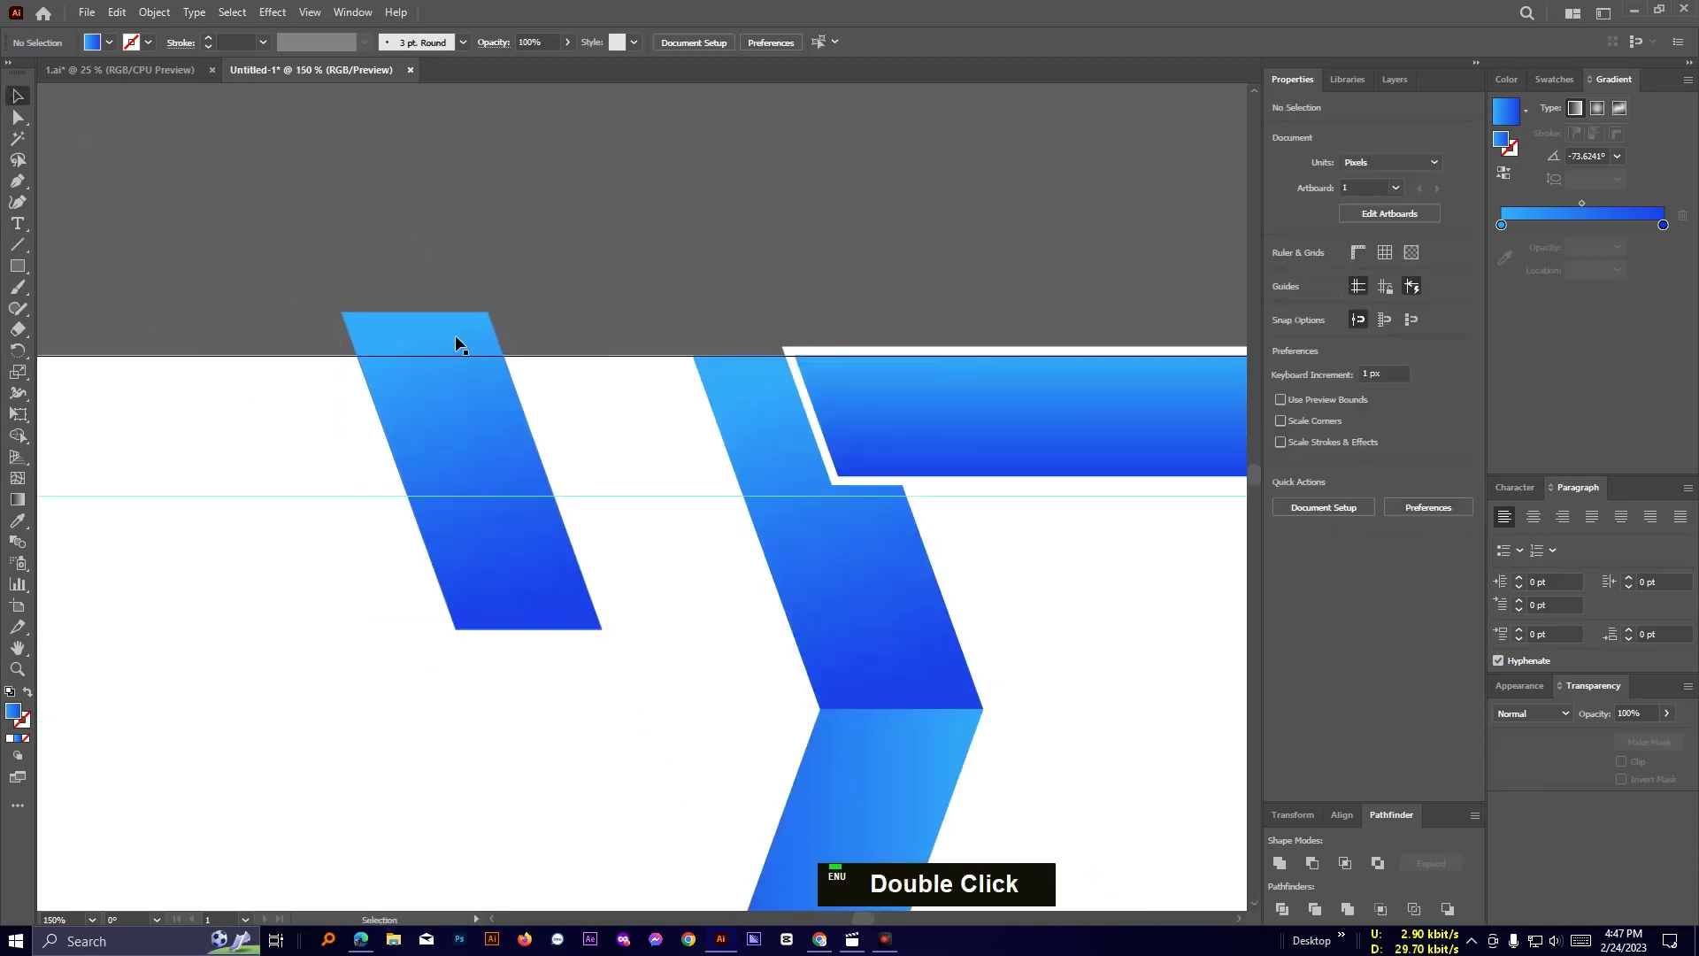
Draw a line about 193 px long at 110° along the copied segment's left edge and move it to the segment's middle.
left_click(454, 335)
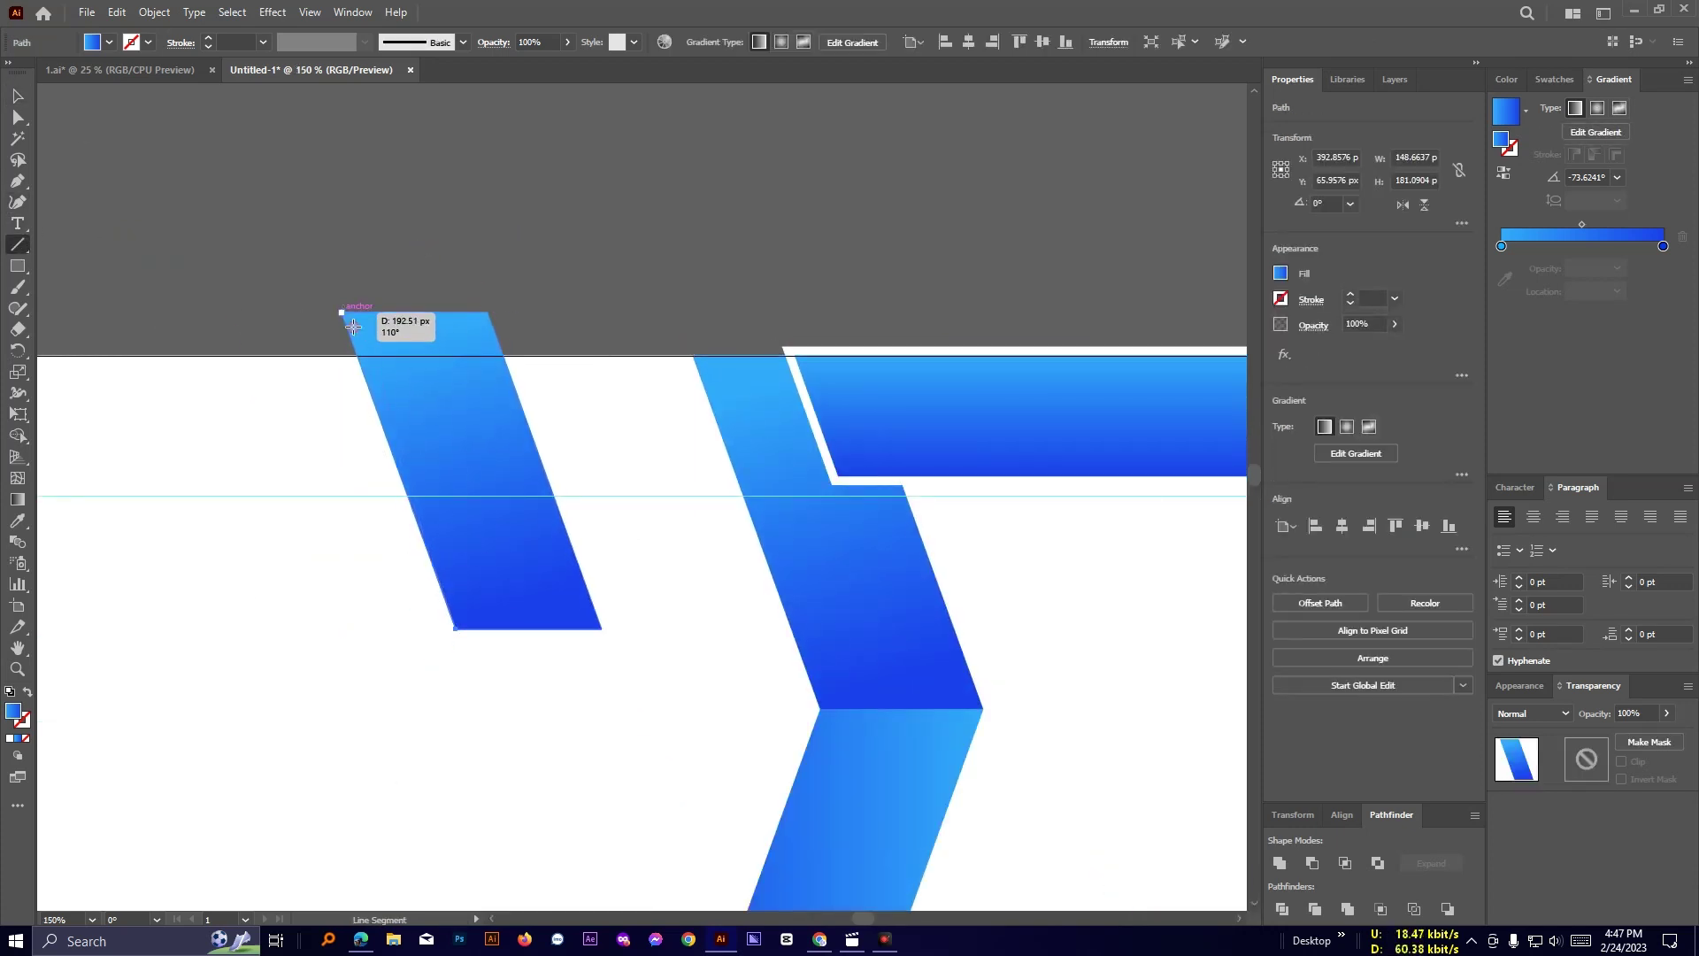
left_click_drag(354, 327, 342, 312)
scroll(584, 417, "up", 2)
key("space")
left_click_drag(581, 421, 824, 362)
left_click(18, 95)
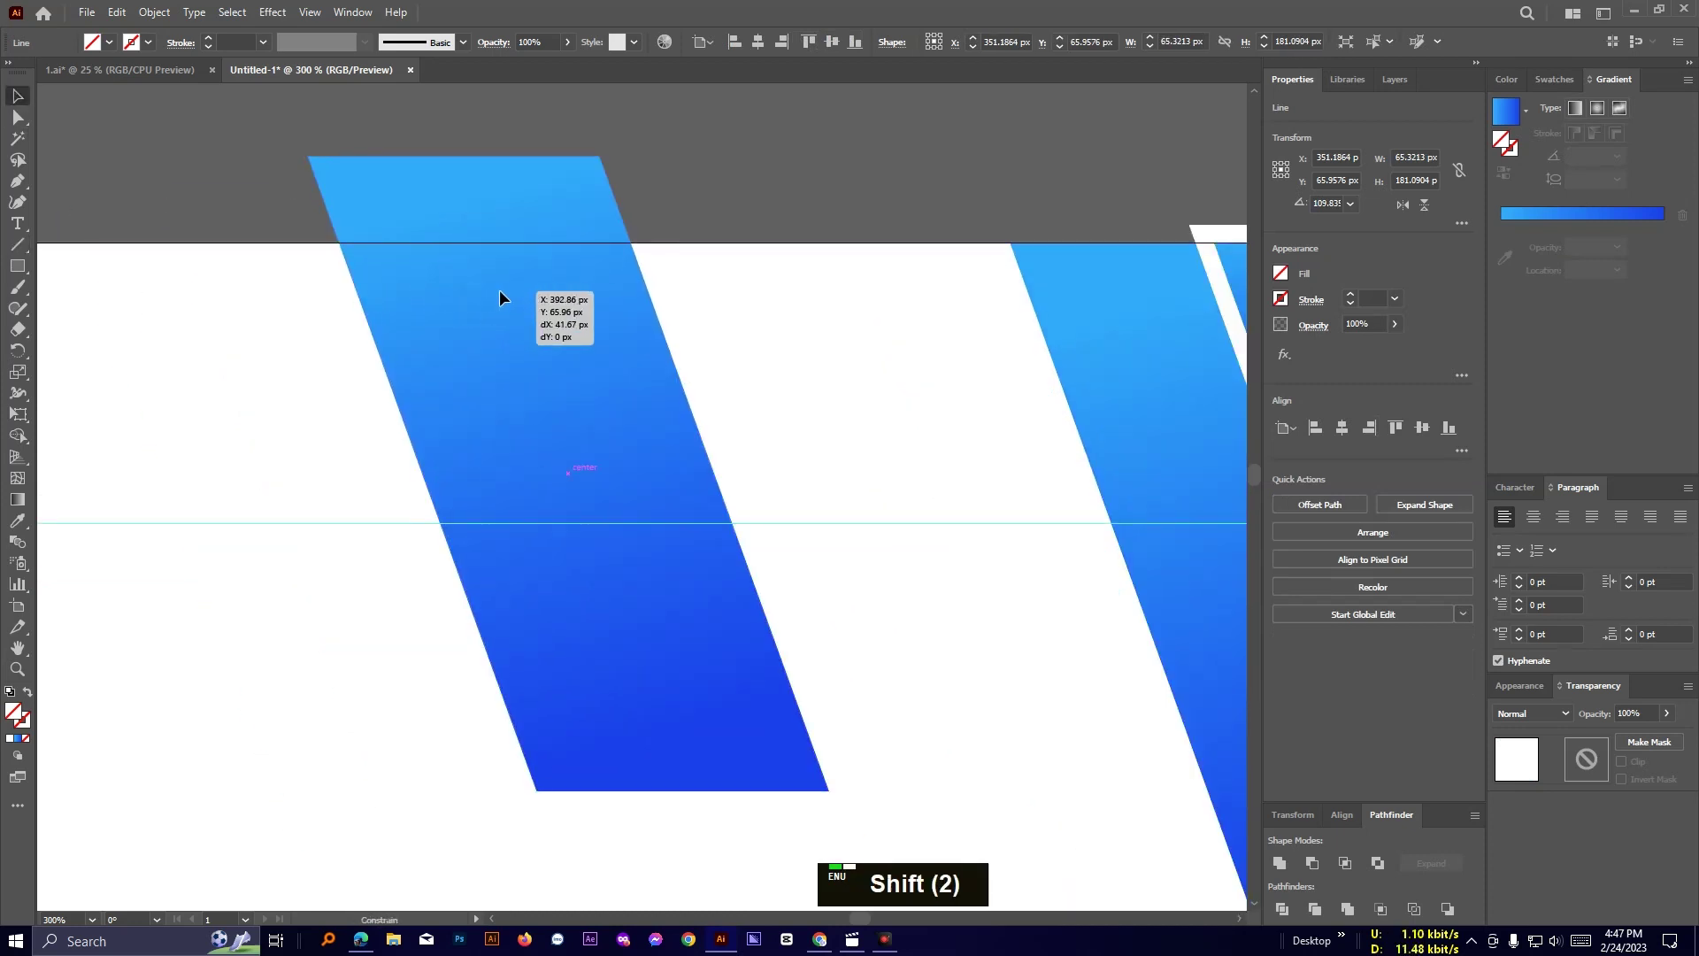
Divide the copied segment along the line through its middle and ungroup the halves, separating them.
left_click(647, 295, "shift")
left_click(1460, 519)
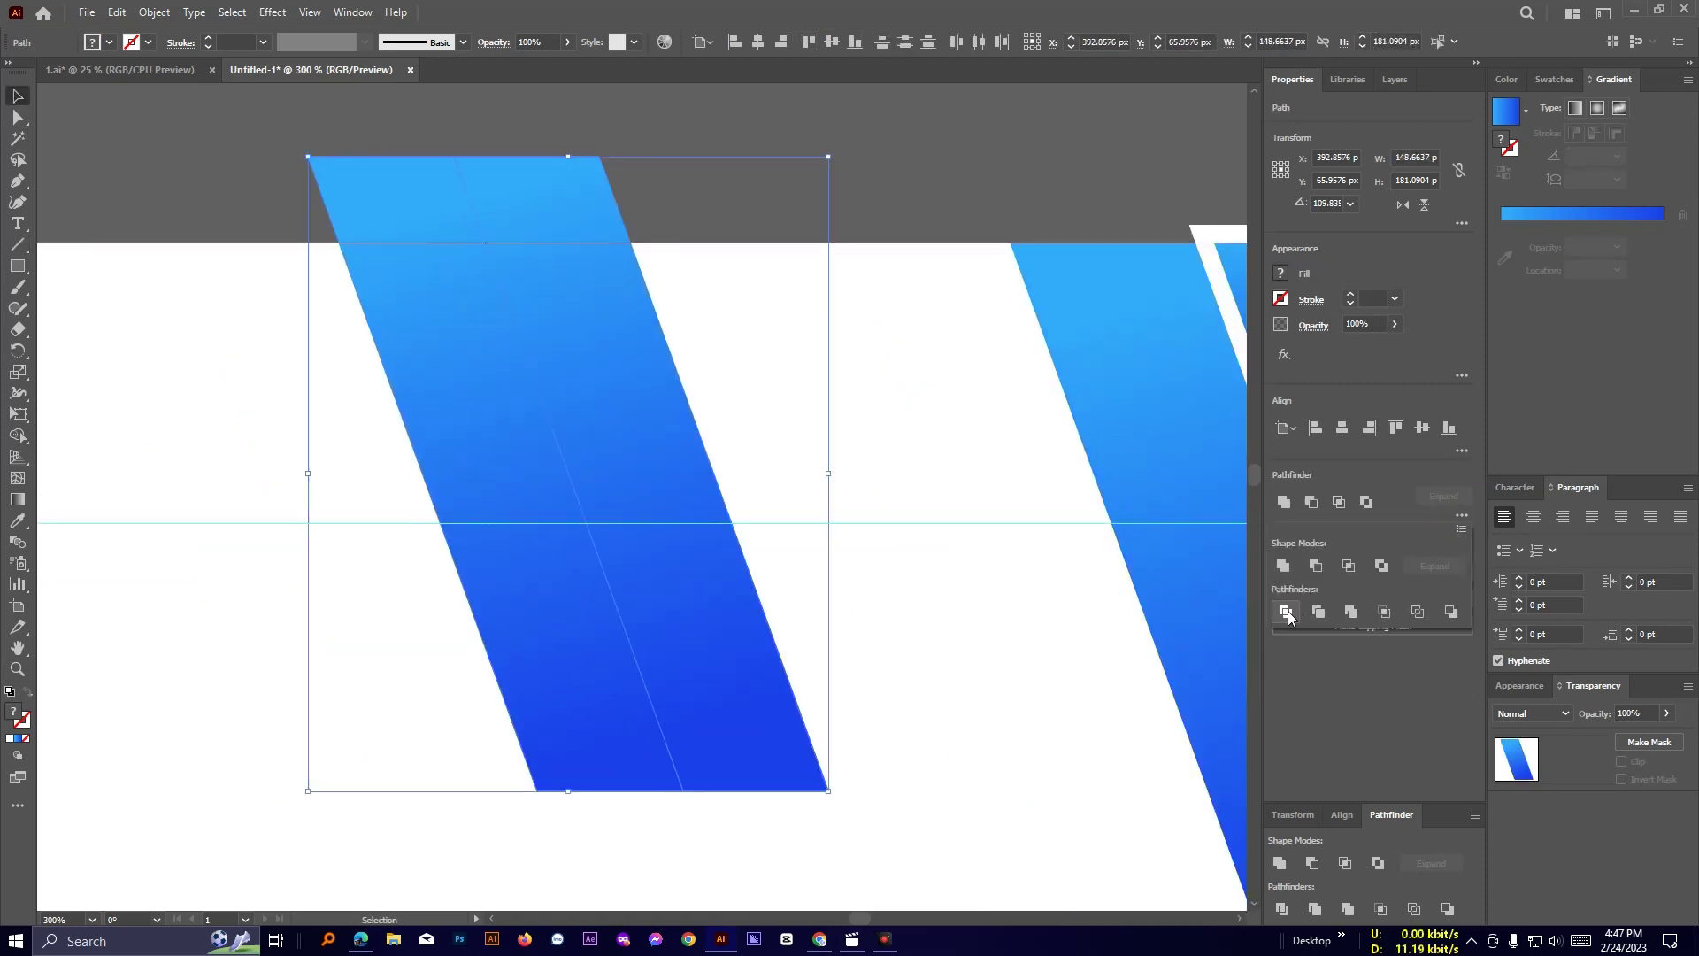
left_click(1283, 612)
left_click(941, 181)
right_click(527, 207)
left_click(599, 417)
left_click(586, 212)
double_click(708, 190)
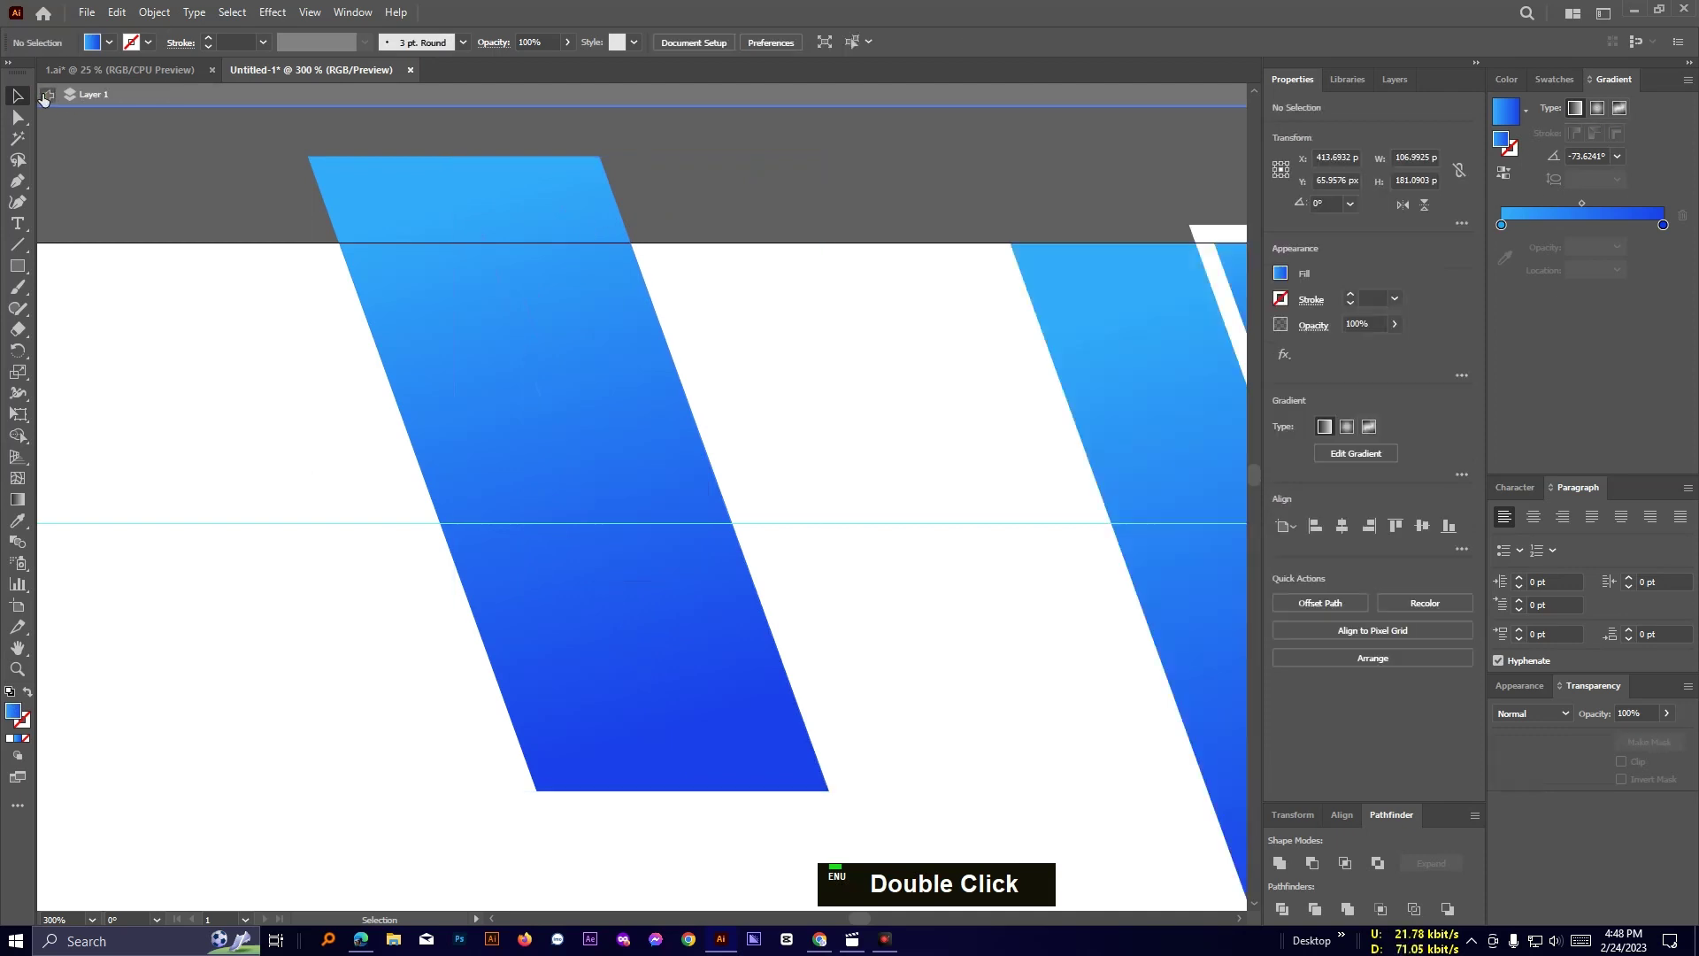
left_click_drag(610, 208, 789, 225)
right_click(589, 202)
left_click(700, 437)
left_click(807, 186)
Place one separated half over the left side of the band's upper segment, flush with the artboard's top edge.
key("space")
left_click_drag(864, 216, 398, 135)
left_click_drag(311, 206, 687, 303)
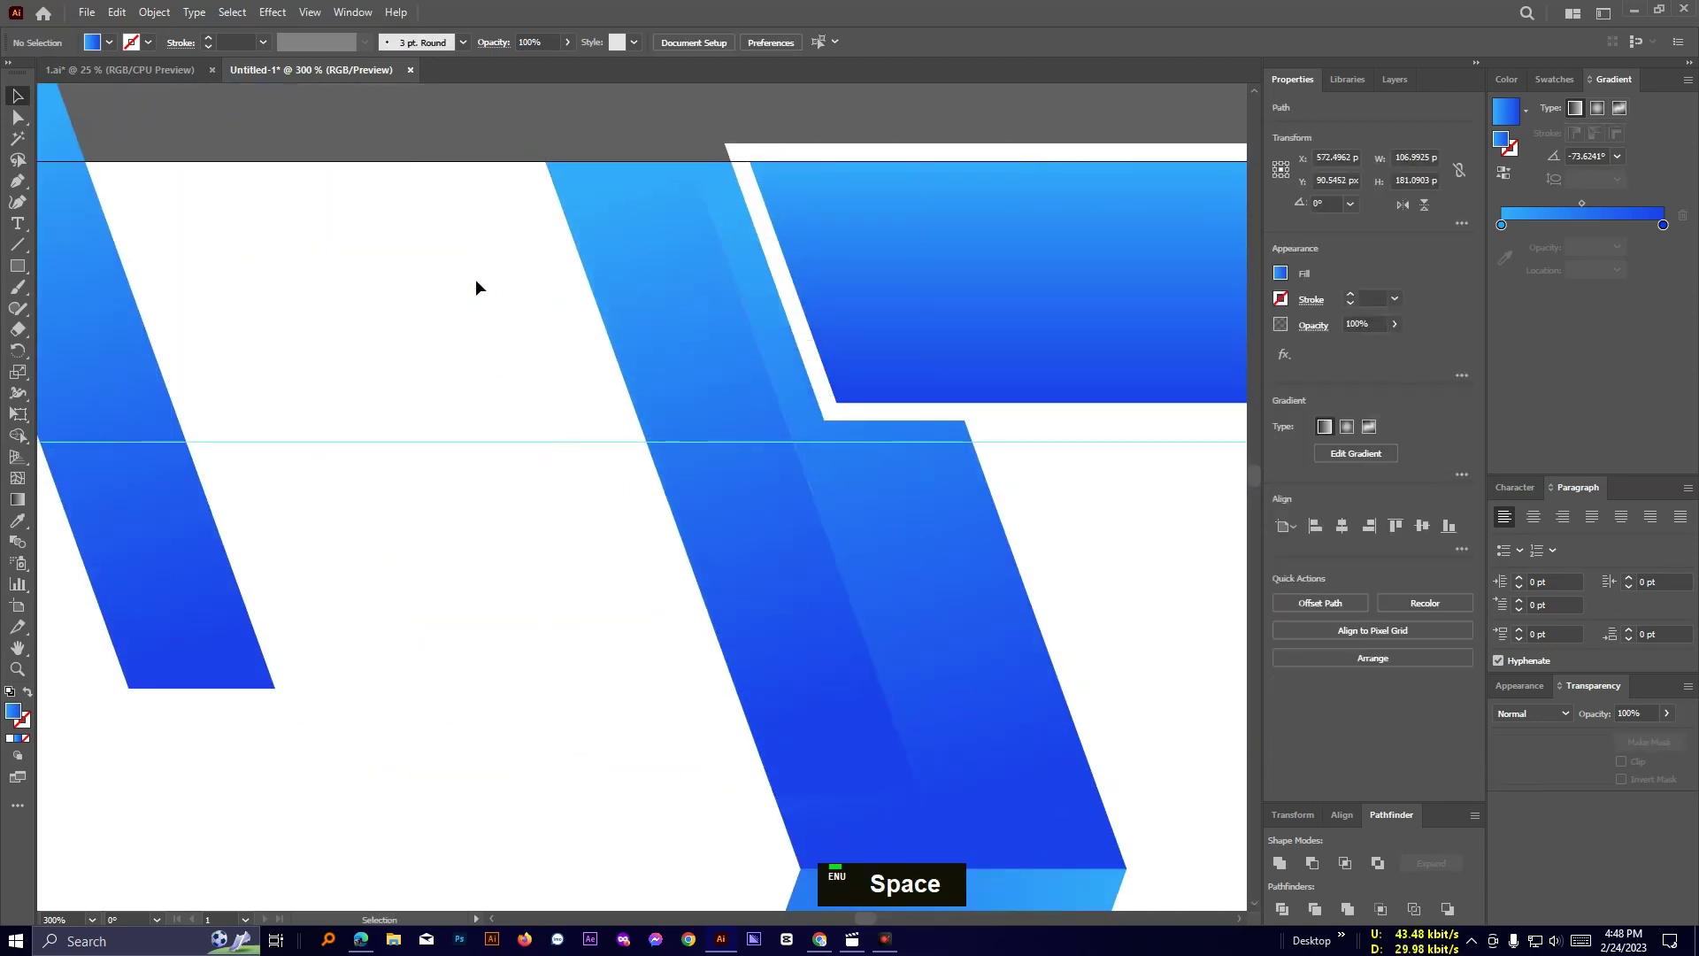
left_click(475, 279)
key("ctrl+y")
key("ctrl+minus")
key("ctrl+y")
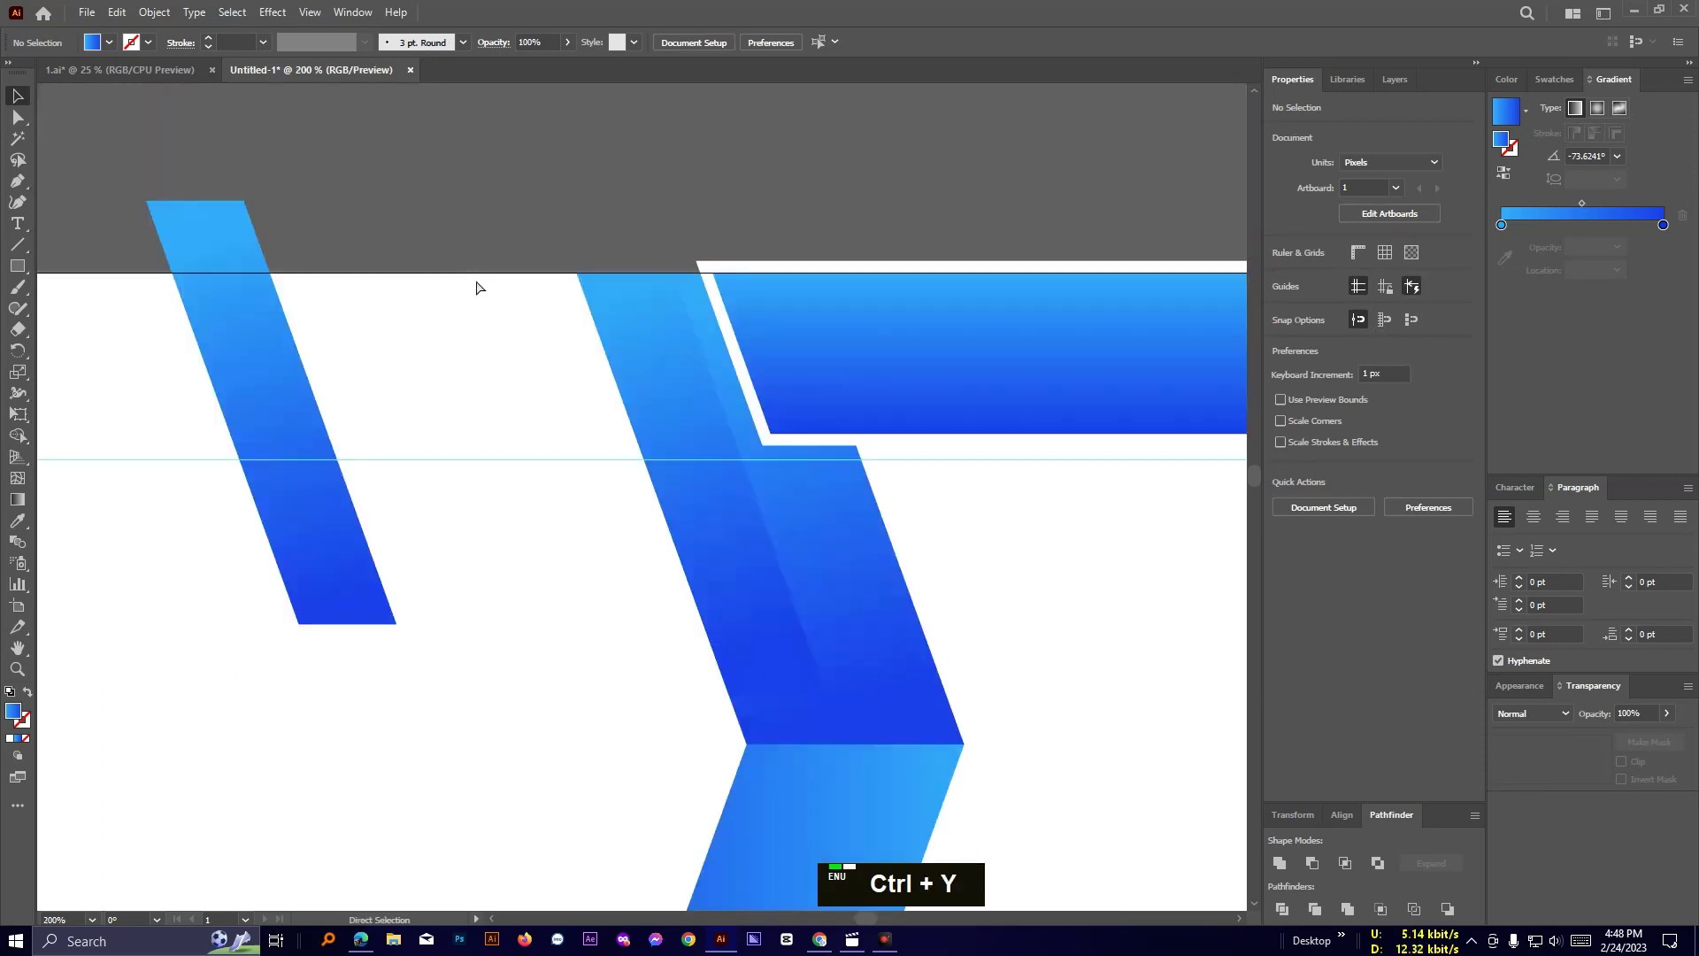
Reverse the gradient of the strip overlaying the band's upper segment.
key("space")
left_click_drag(508, 284, 455, 251)
left_click(607, 316)
left_click(1504, 172)
left_click(640, 162)
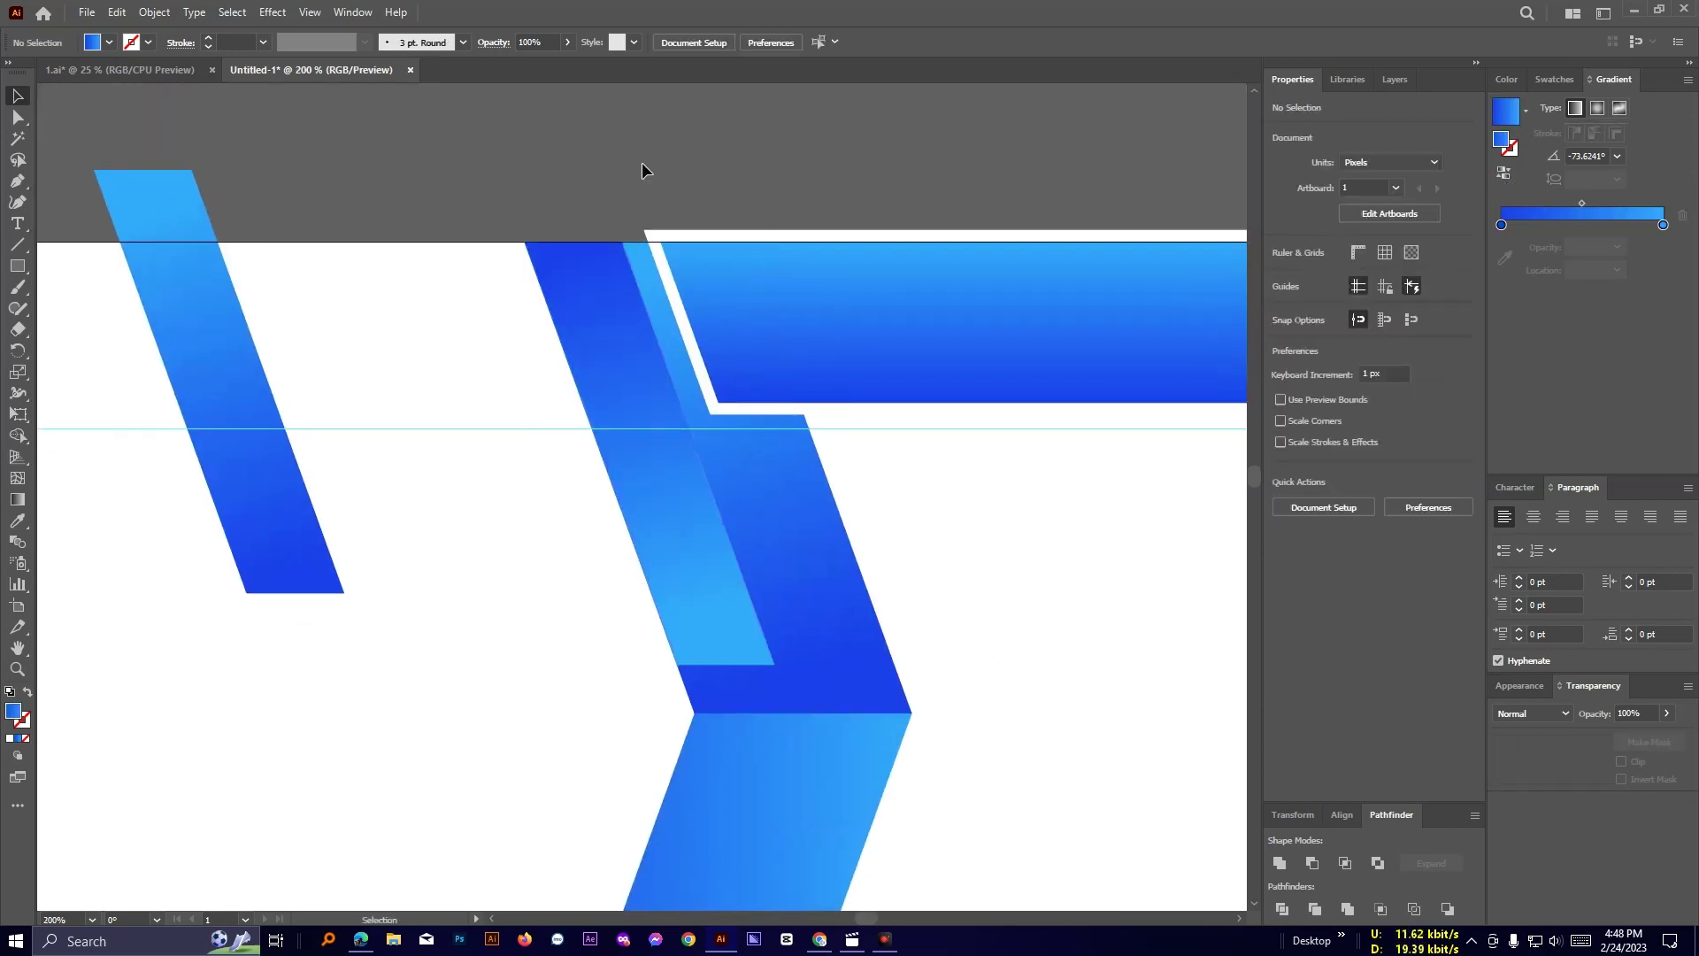
Scale the overlay strip to about 110 × 186 px, keeping it against the upper segment's left edge and the artboard top.
left_click(678, 463)
left_click_drag(649, 664, 650, 593)
left_click_drag(688, 490, 664, 501)
left_click(641, 185)
key("space")
left_click(690, 580)
left_click_drag(732, 593, 796, 674)
left_click(765, 179)
left_click(683, 478)
left_click(1659, 246)
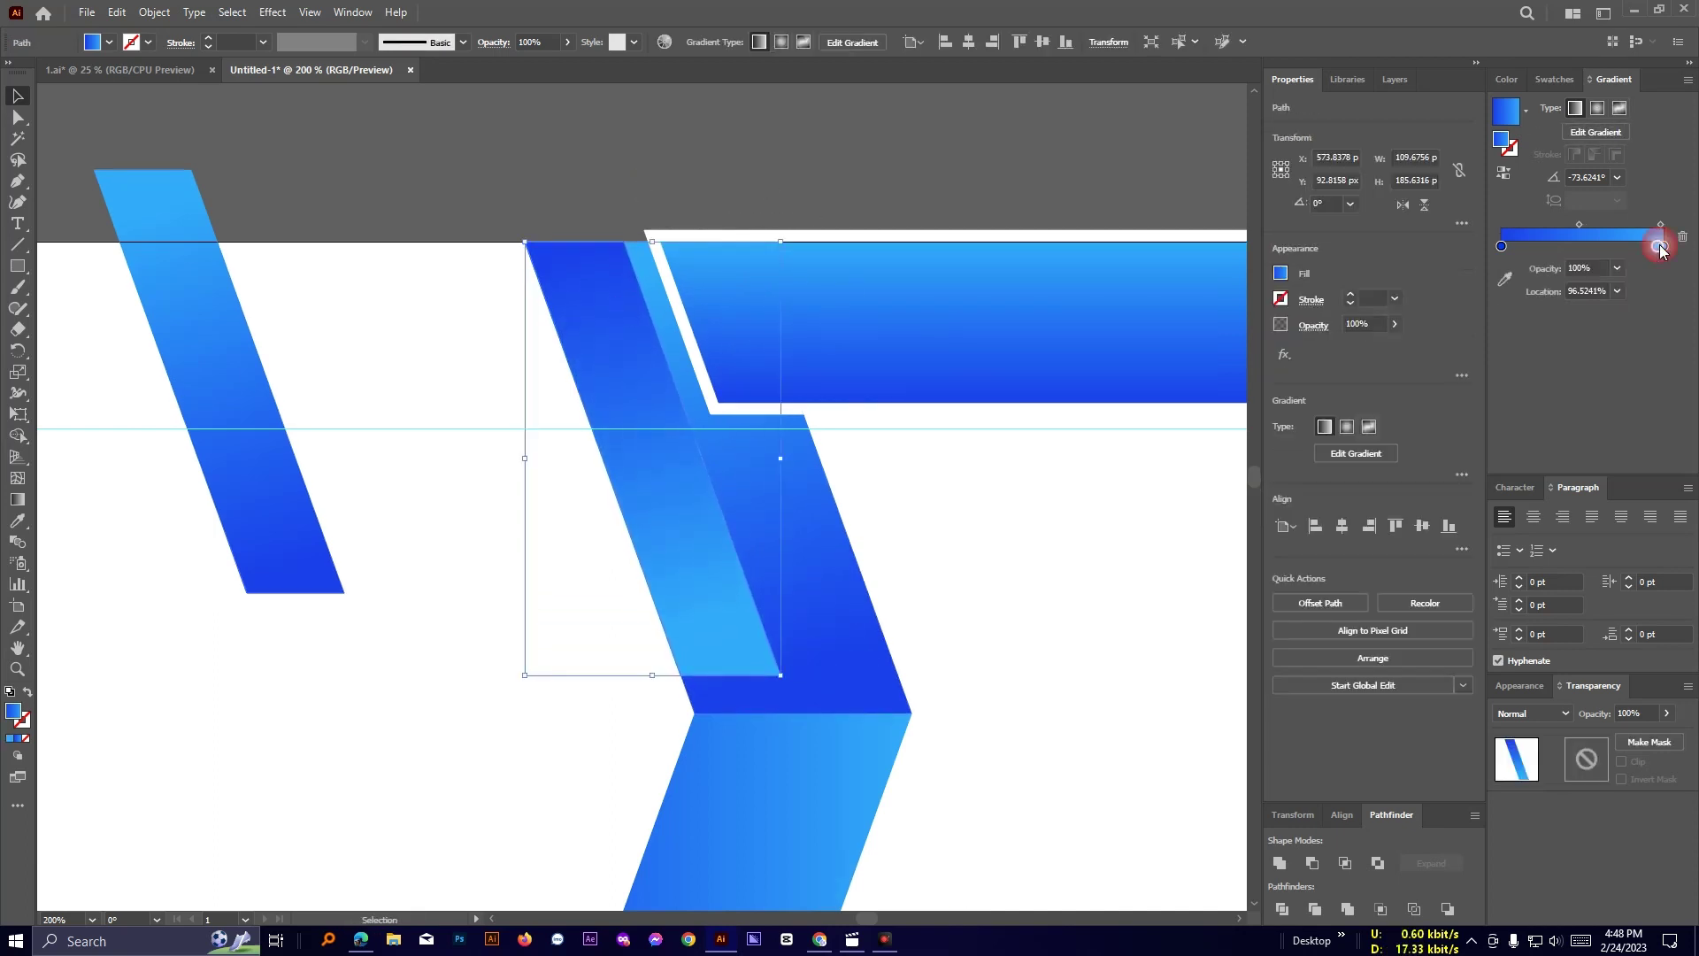
left_click(1636, 285)
left_click(1683, 237)
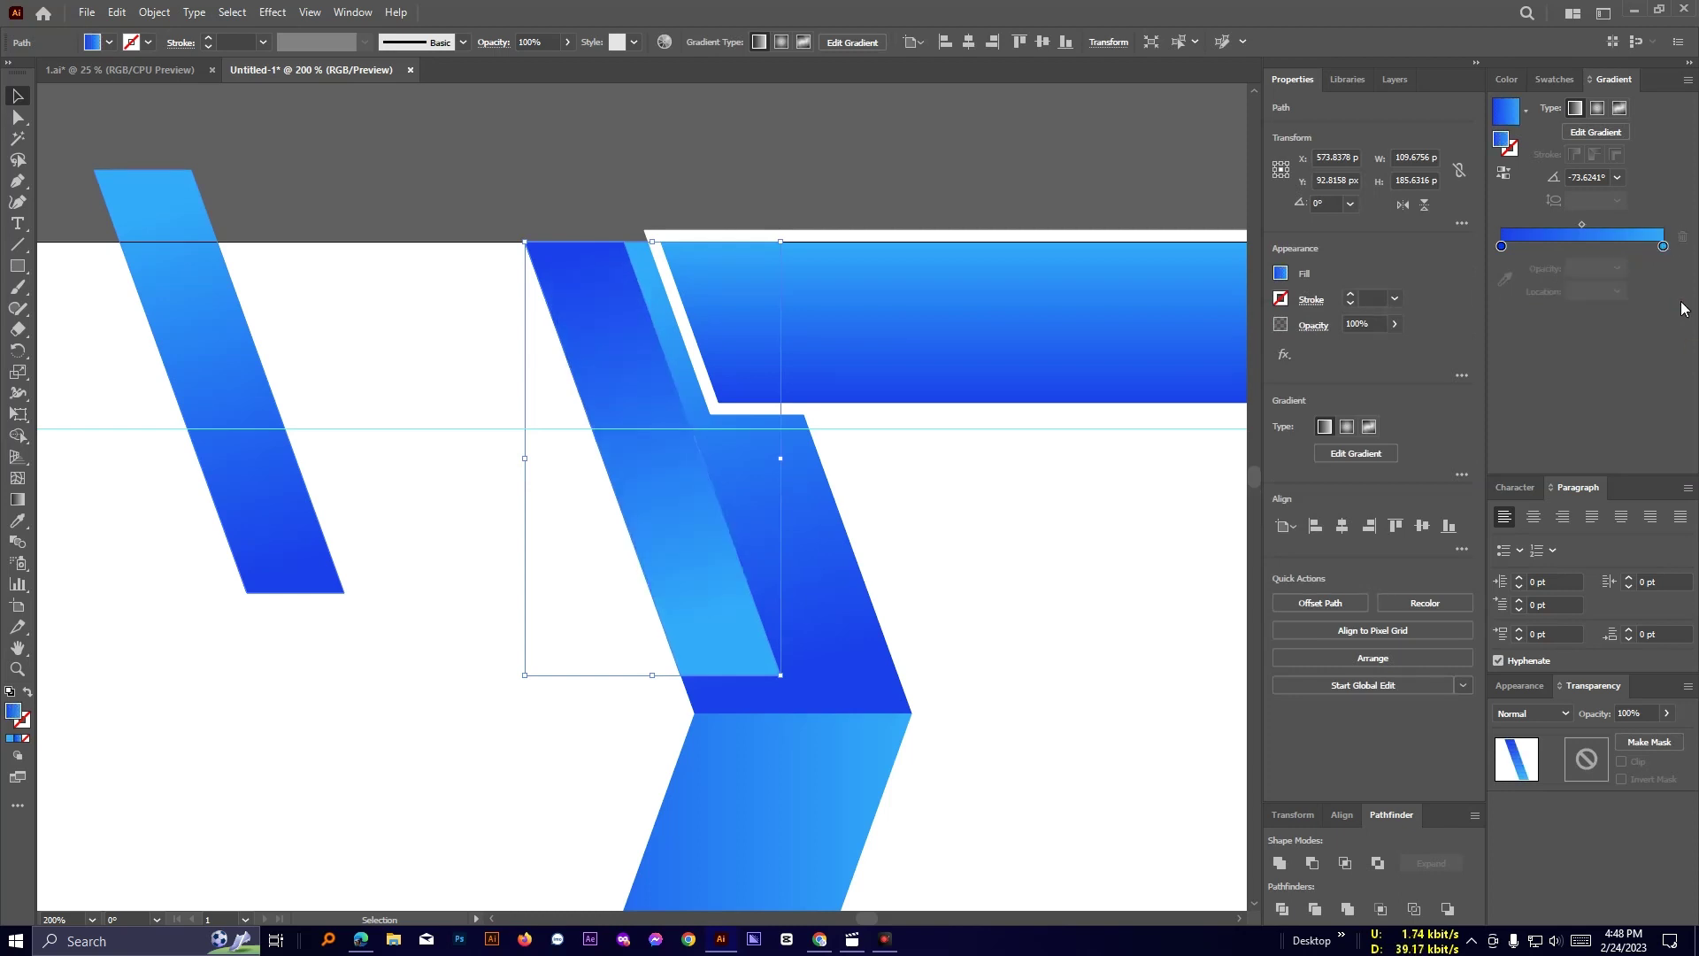
left_click(681, 200)
Set the opacity of the light end stop in the overlay strip's gradient to 0%.
left_click(670, 416)
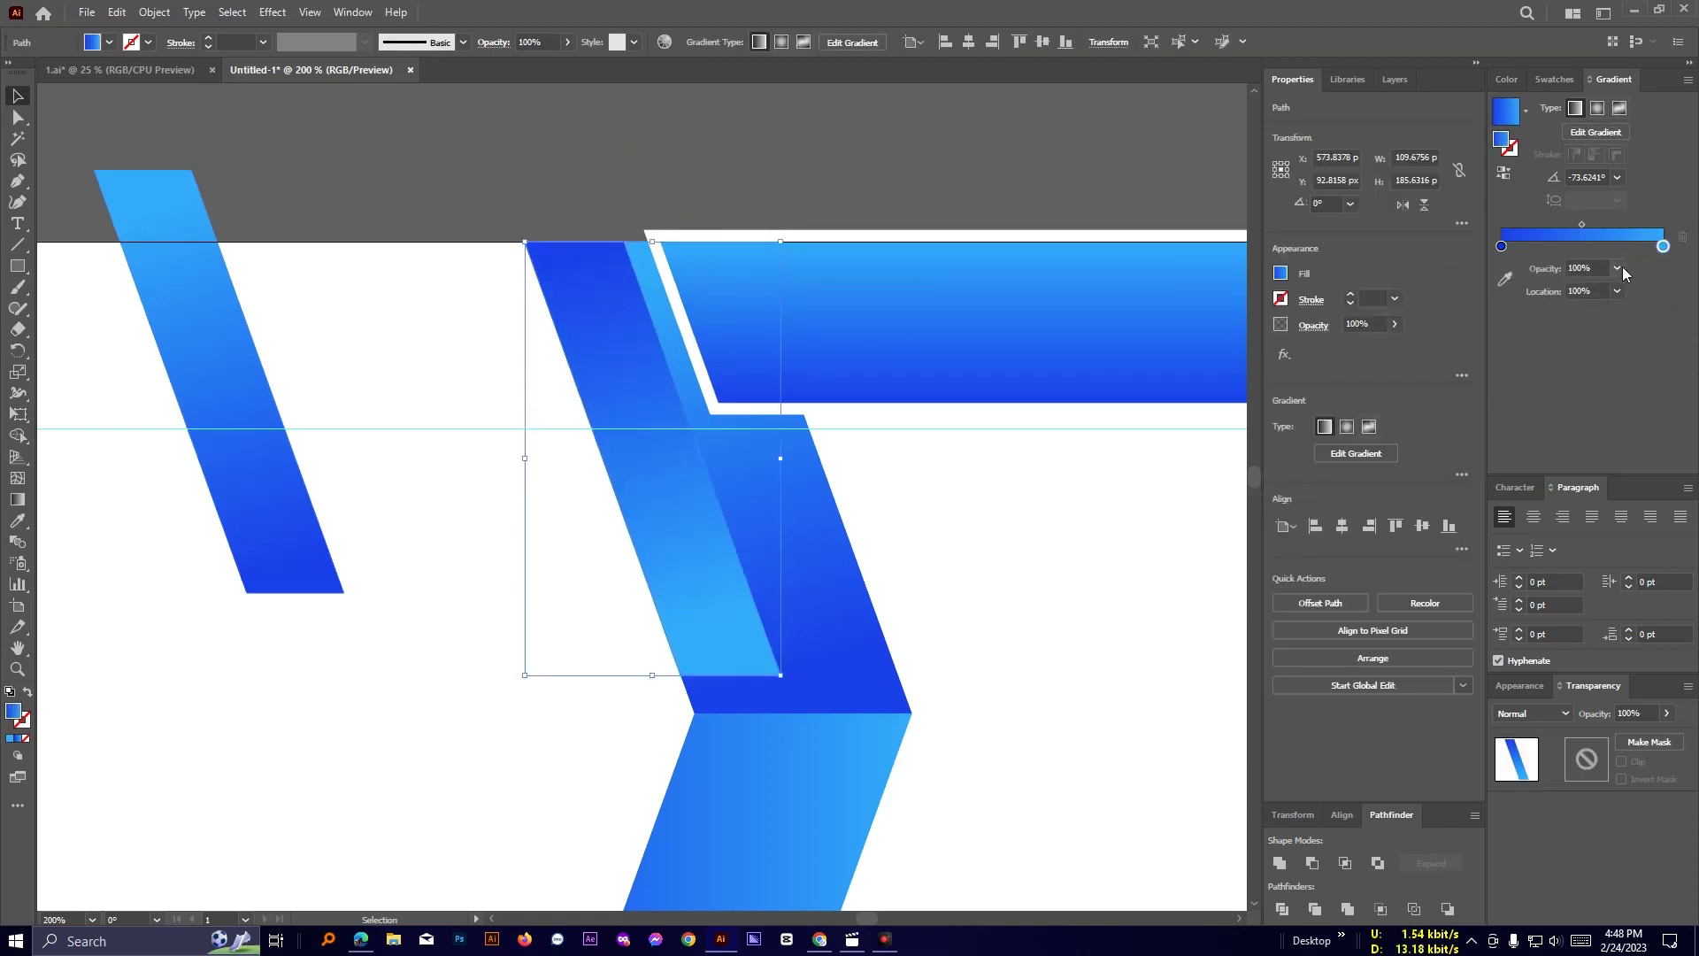
left_click(1620, 269)
left_click(1635, 286)
left_click(733, 173)
key("space")
left_click_drag(852, 191, 876, 297)
scroll(746, 174, "down", 1)
left_click_drag(1040, 342, 1040, 329)
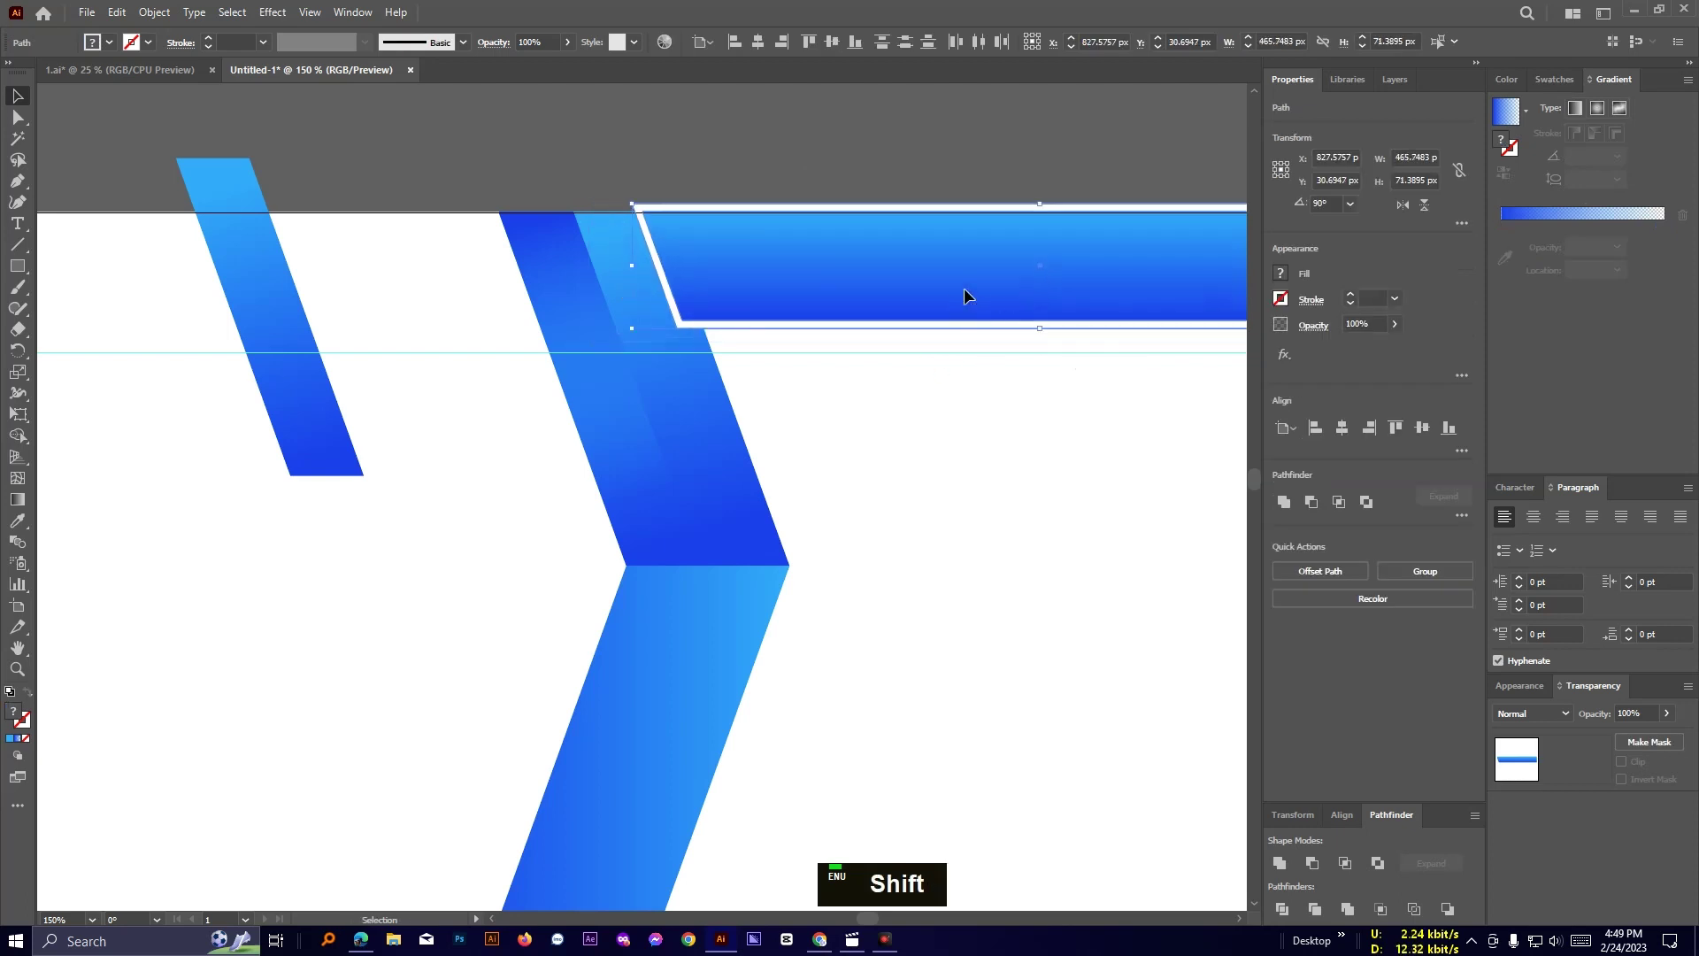
left_click_drag(964, 289, 956, 290)
left_click(894, 146)
key("ctrl+z")
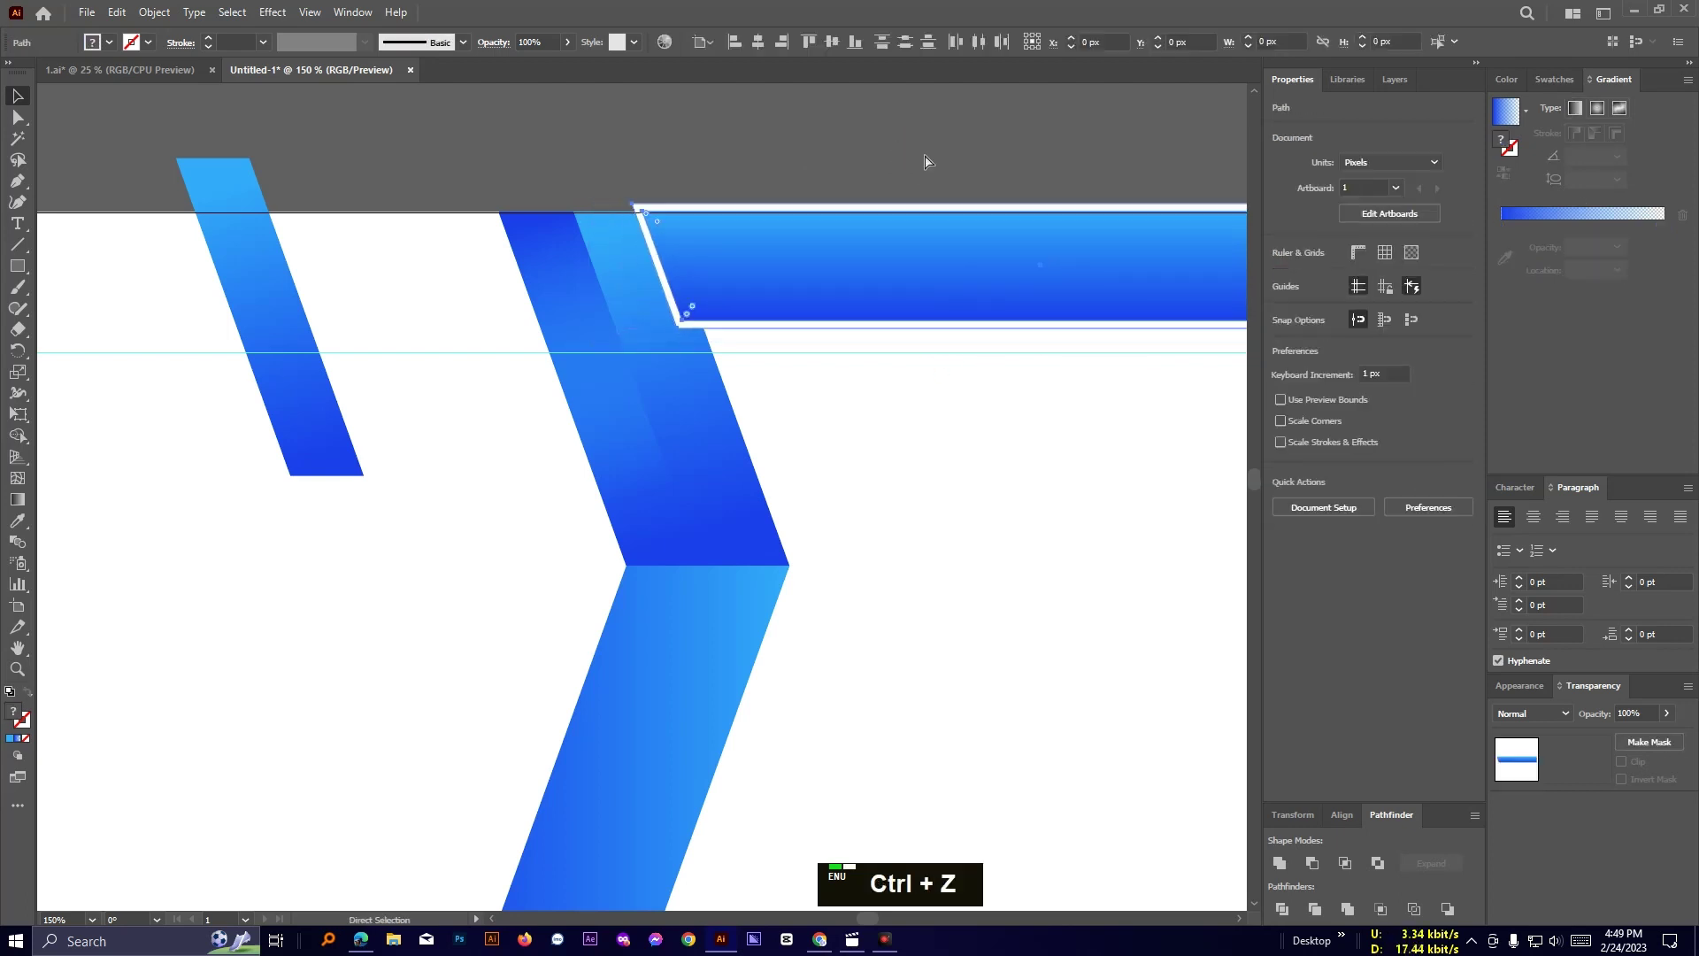
key("ctrl+z")
Narrow the top bar together with its white outline shape by moving their left end slightly inward.
left_click(919, 152)
left_click_drag(920, 154, 1015, 361)
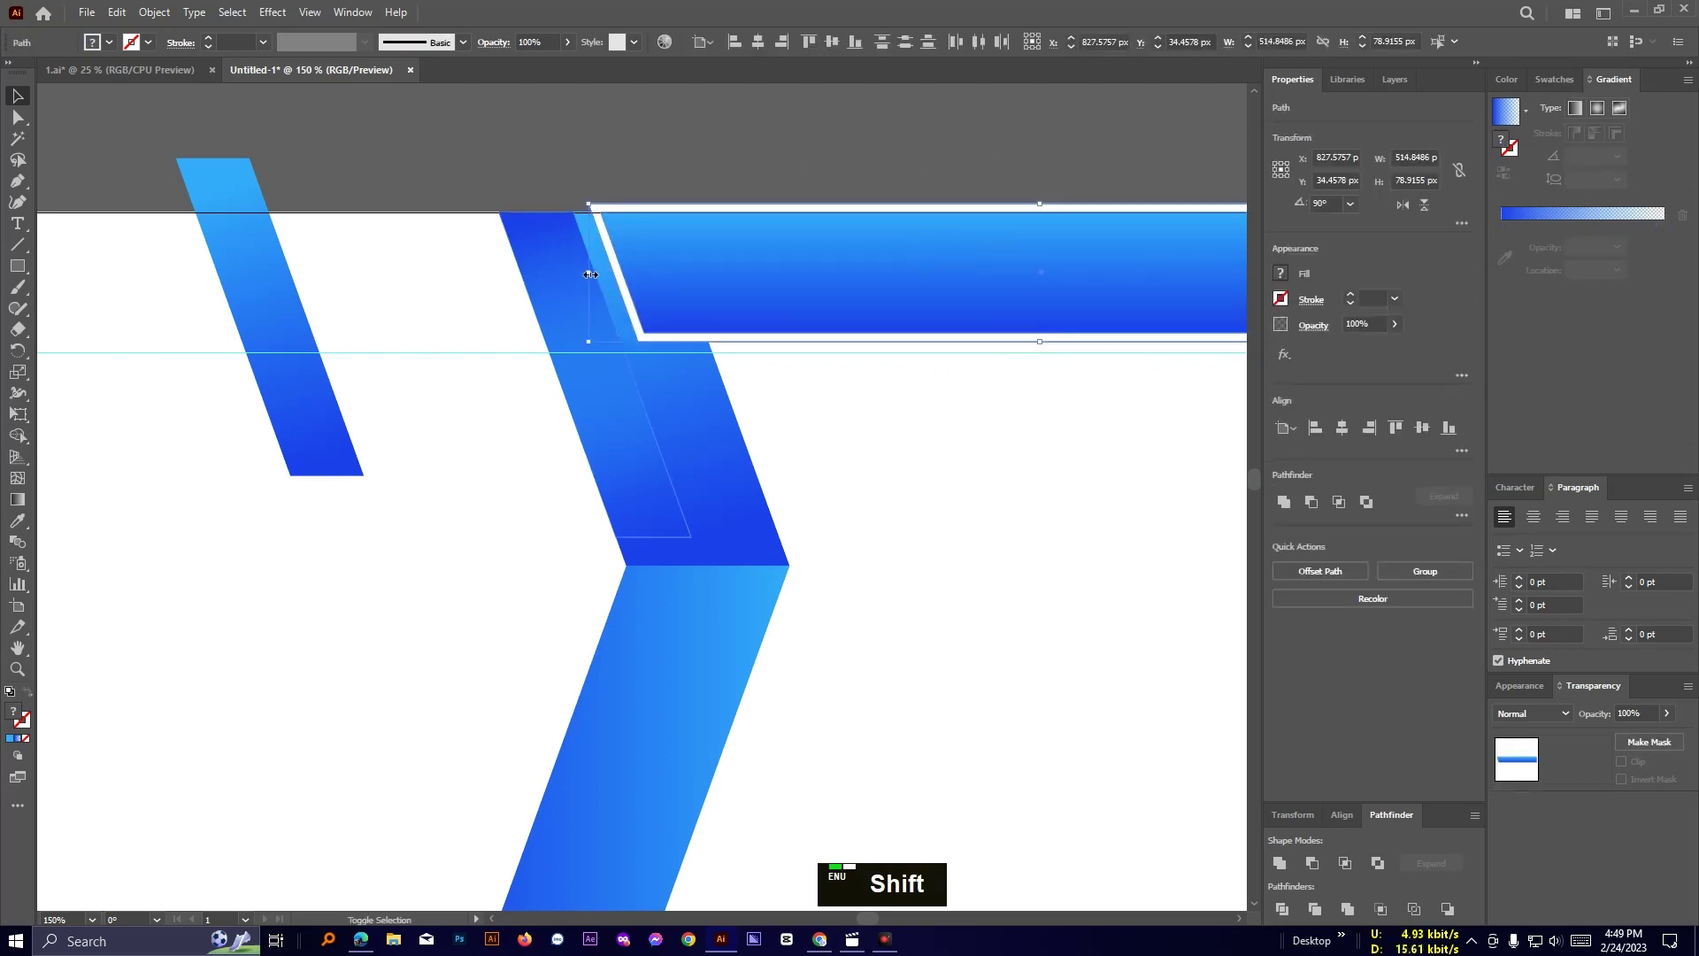
left_click_drag(589, 275, 613, 276)
left_click(773, 175)
Offset the path of the band's upper segment by 3 px with miter joins and a miter limit of 4.
scroll(965, 485, "down", 4)
left_click_drag(1005, 543, 853, 464)
scroll(853, 465, "up", 1)
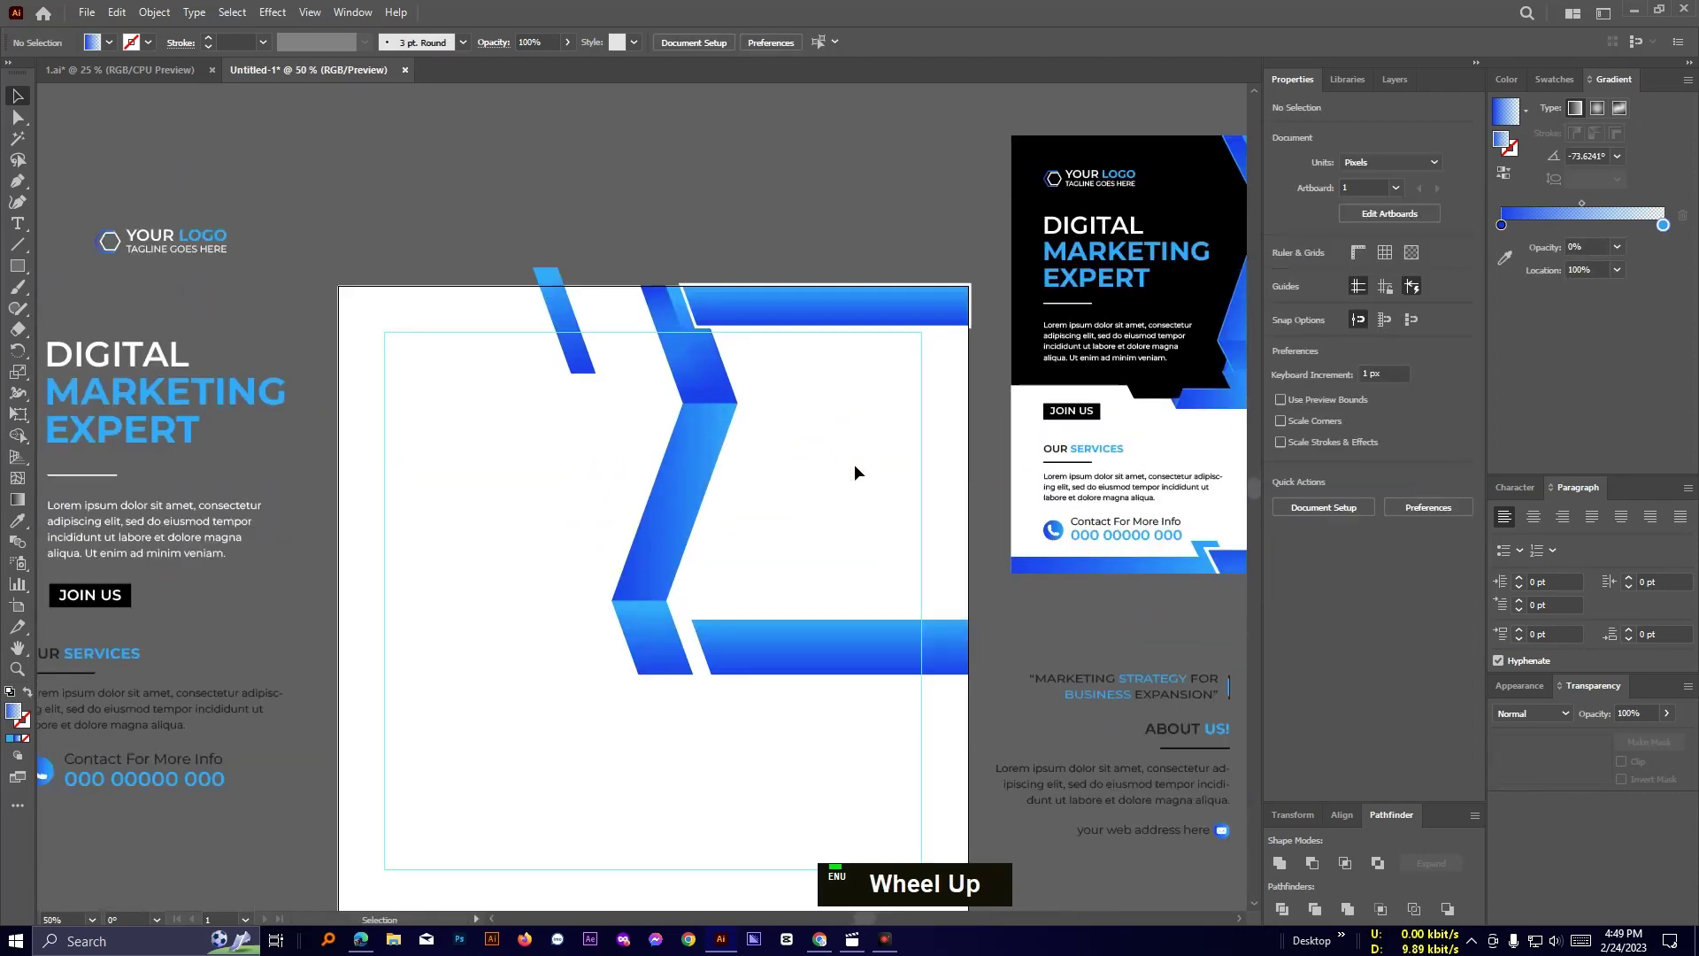
scroll(853, 463, "up", 1)
left_click(659, 349)
left_click(154, 11)
mouse_move(225, 454)
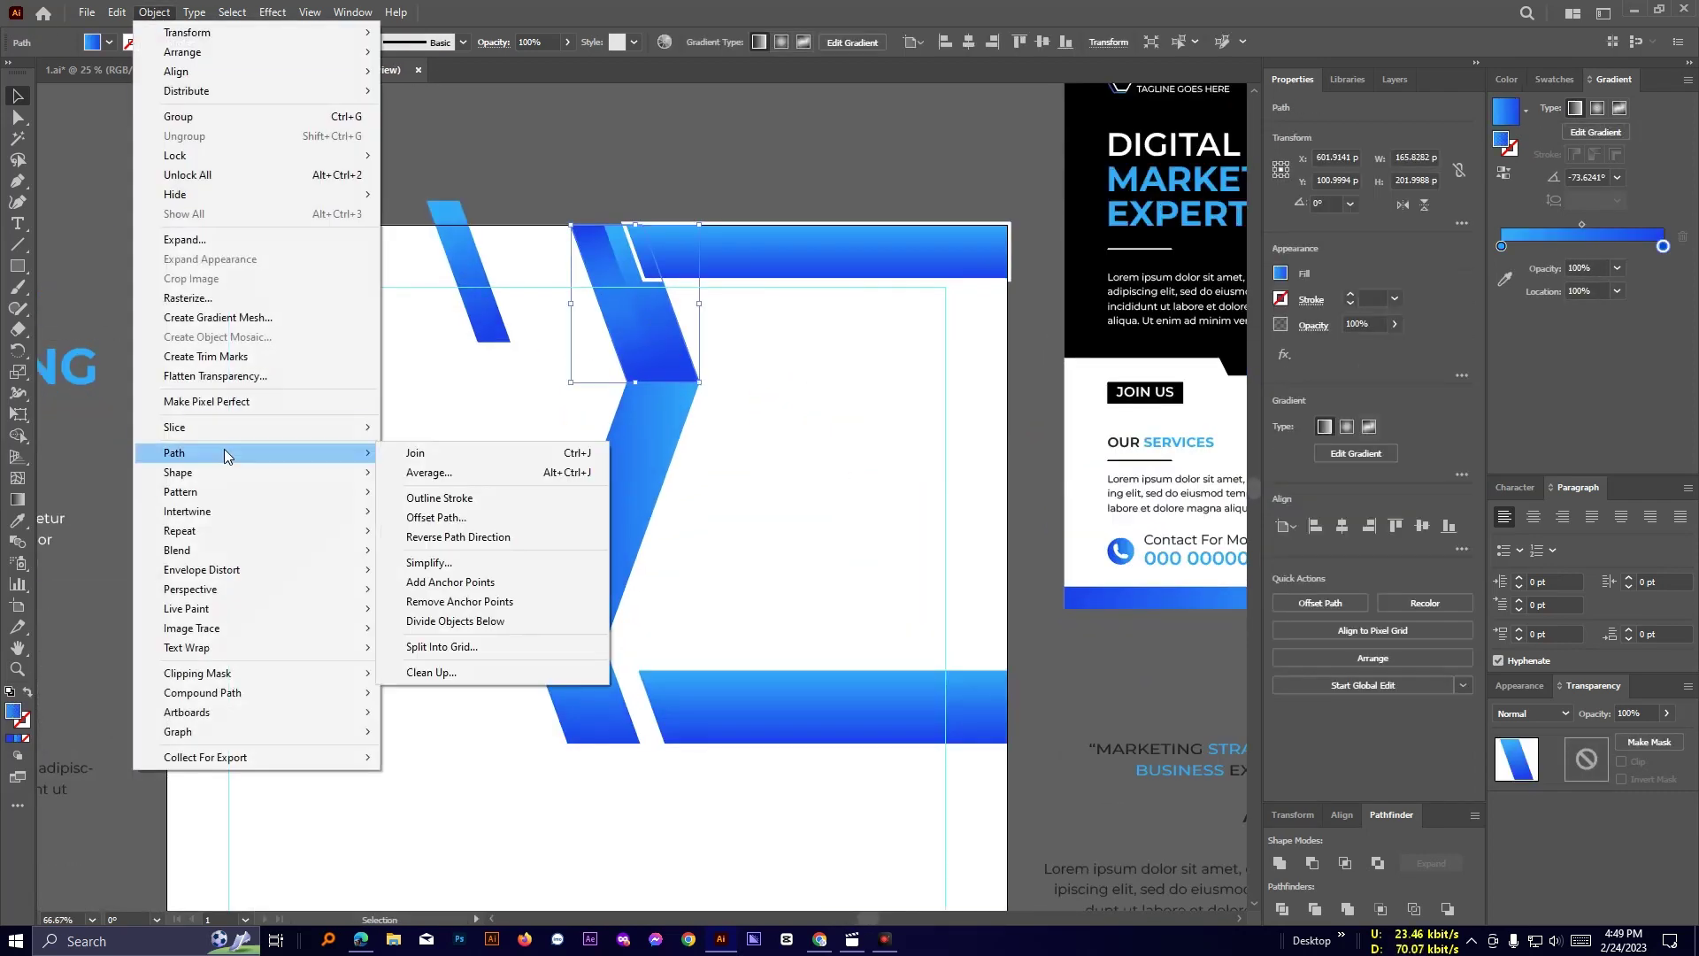
left_click(440, 519)
scroll(824, 416, "down", 1)
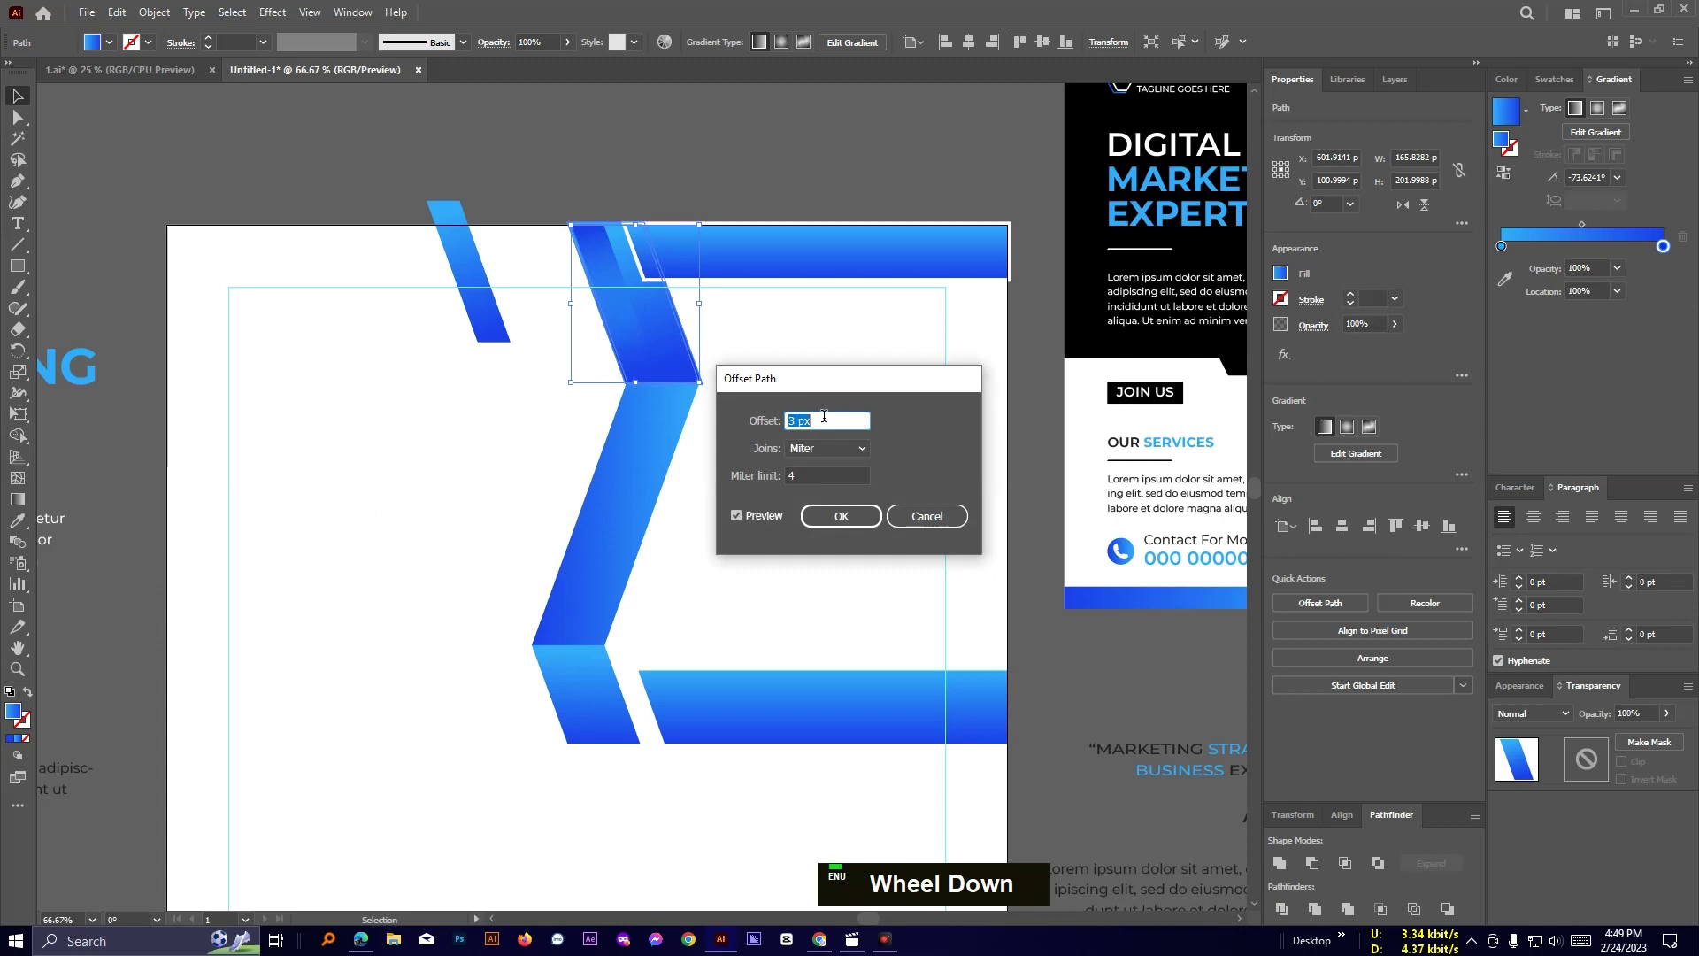
left_click(848, 519)
left_click(814, 183)
Compare the band's segments with the zigzag band in the finished reference design beside the artboard.
scroll(861, 381, "up", 1)
left_click(567, 442)
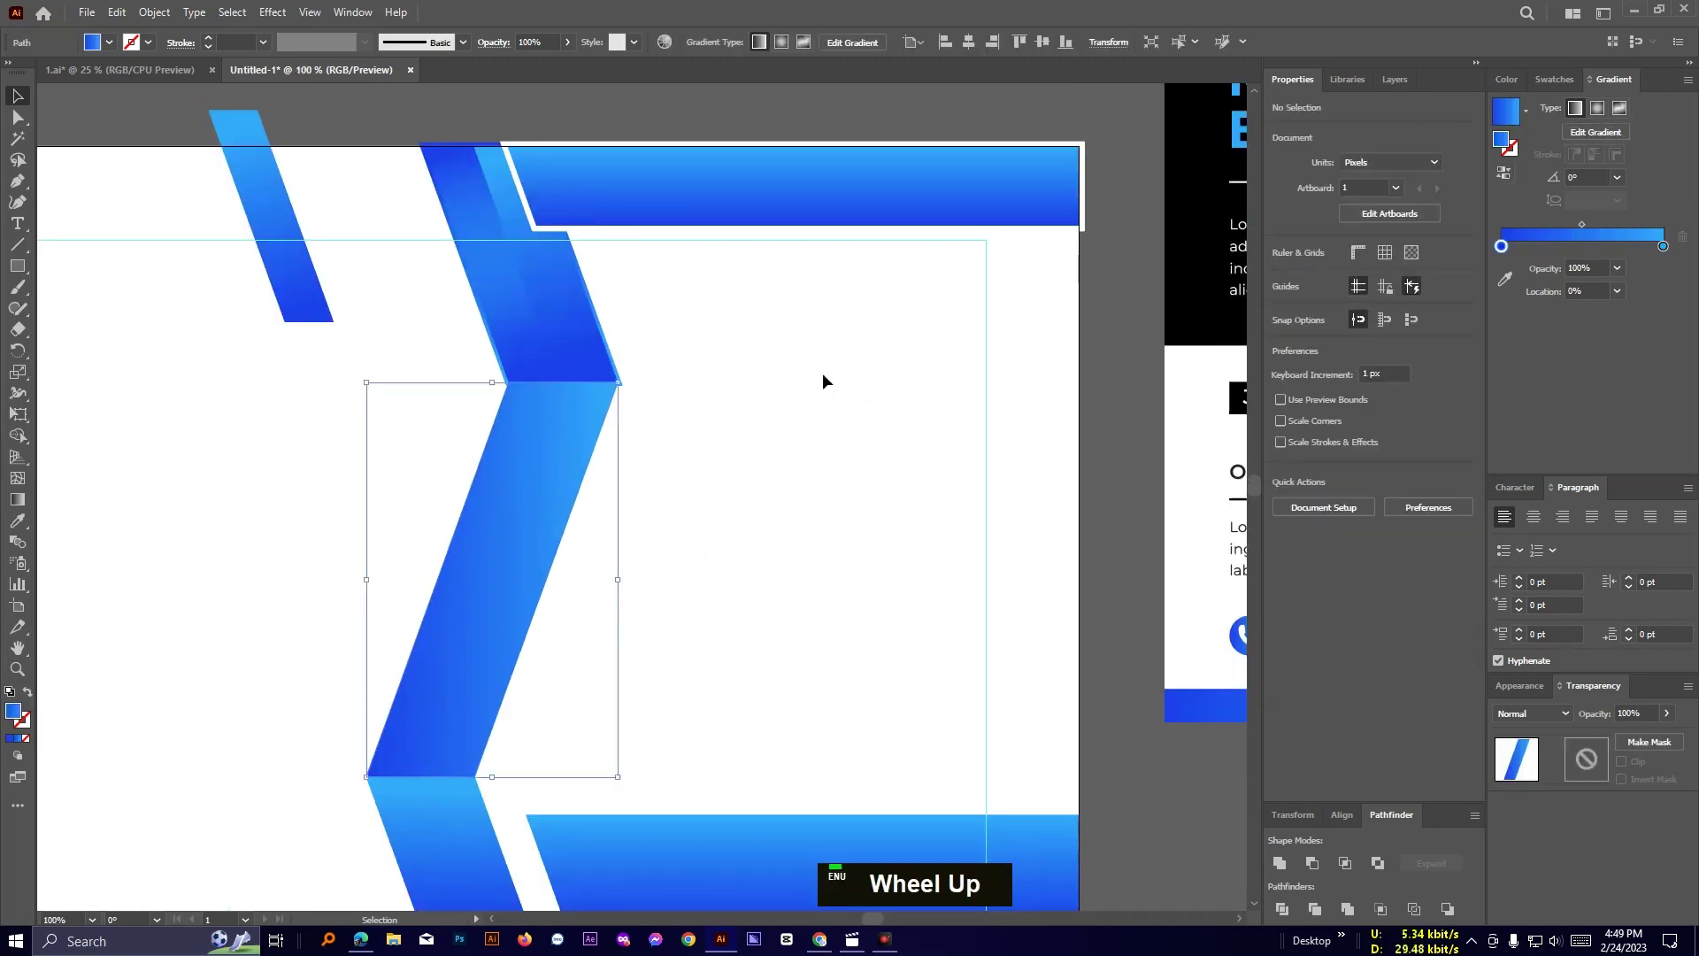
left_click(743, 344)
scroll(814, 727, "down", 2)
key("space")
left_click_drag(1091, 577, 724, 646)
scroll(724, 645, "up", 2)
scroll(723, 645, "down", 2)
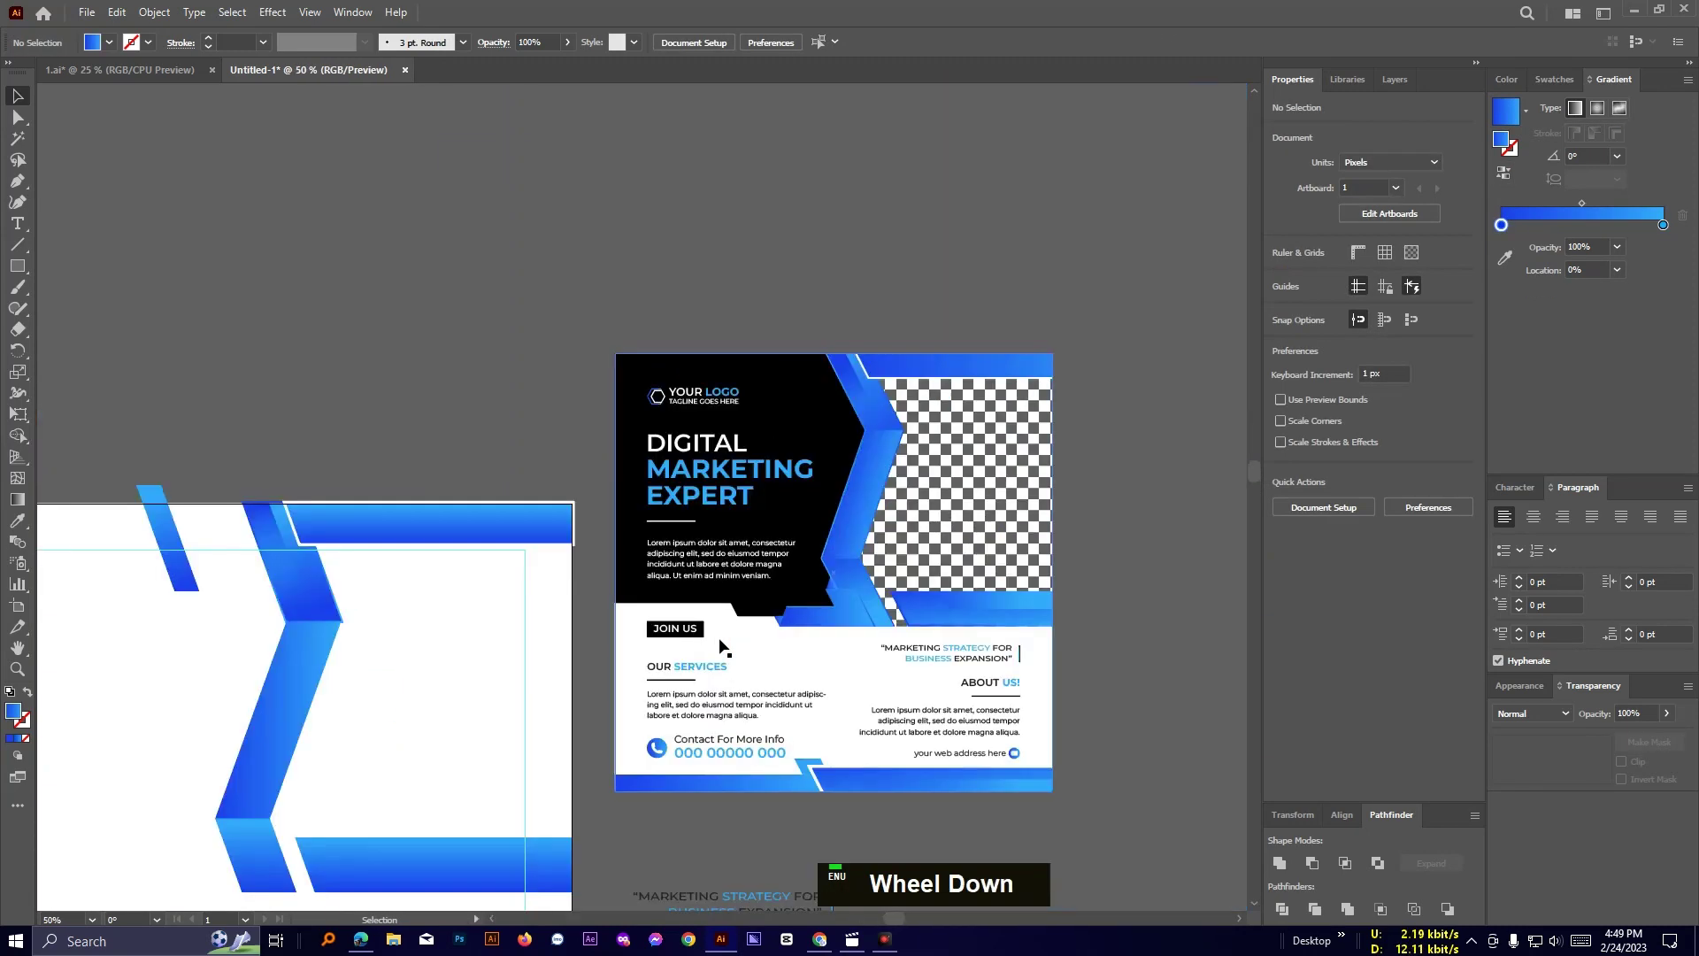
Offset the path of the band's middle segment by 3 px.
key("space")
left_click_drag(420, 705, 907, 561)
scroll(907, 561, "up", 4)
left_click(523, 265)
left_click(154, 12)
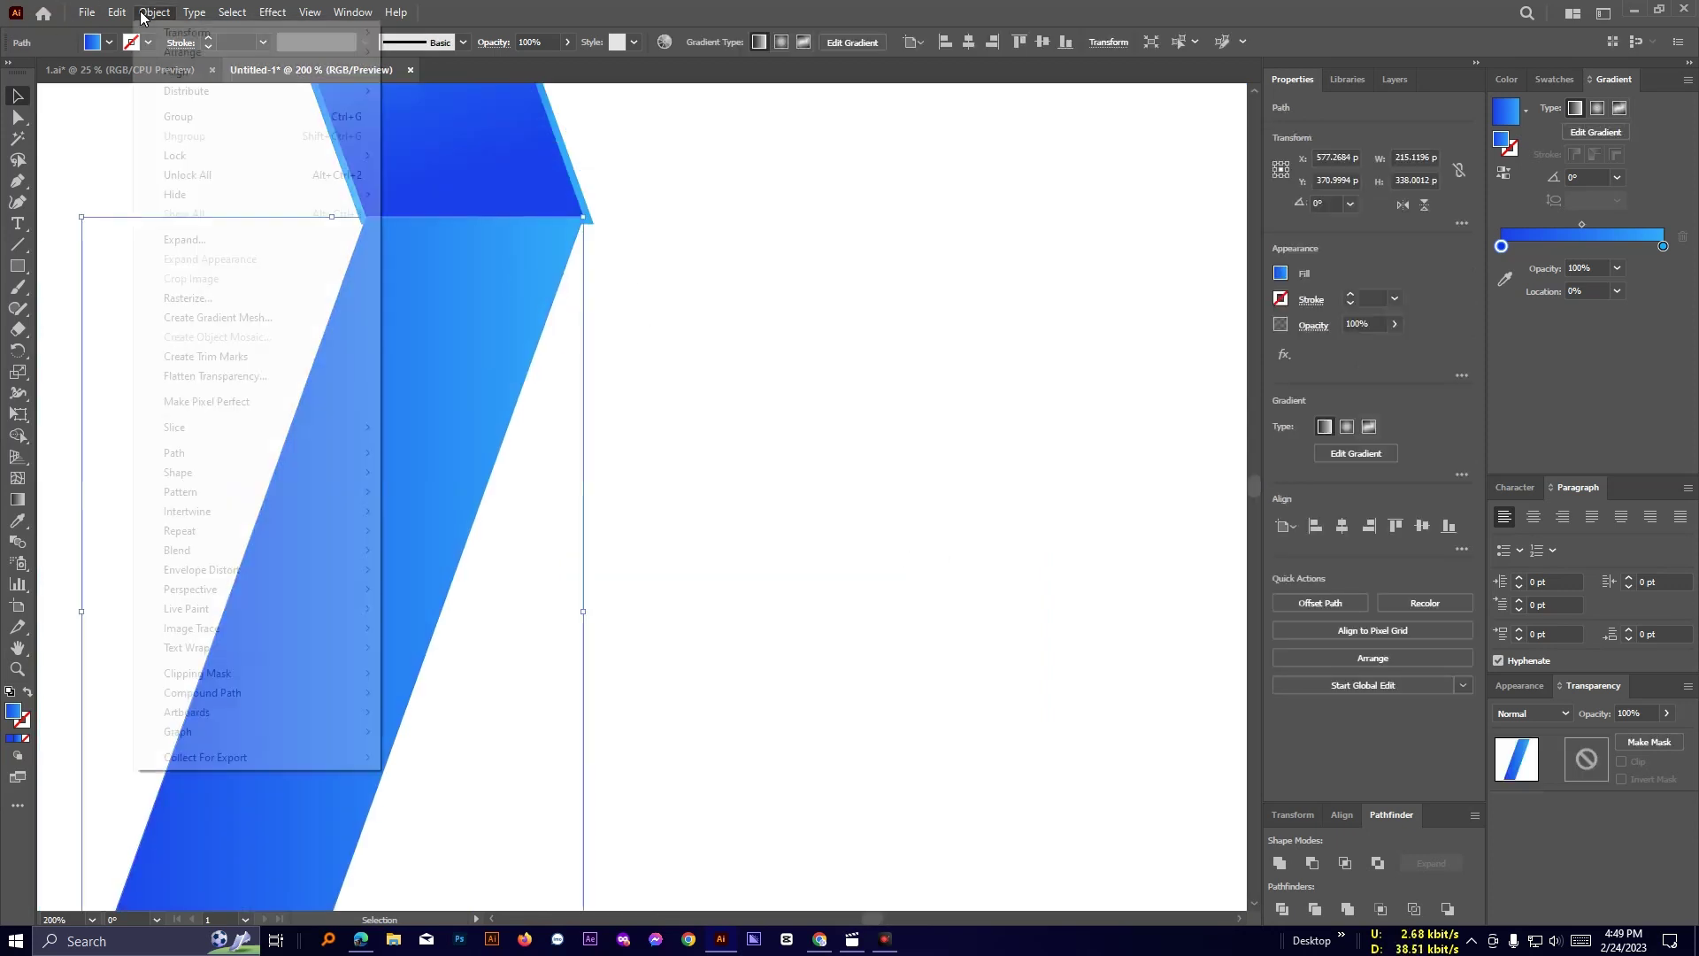
mouse_move(221, 451)
left_click(450, 518)
left_click(837, 513)
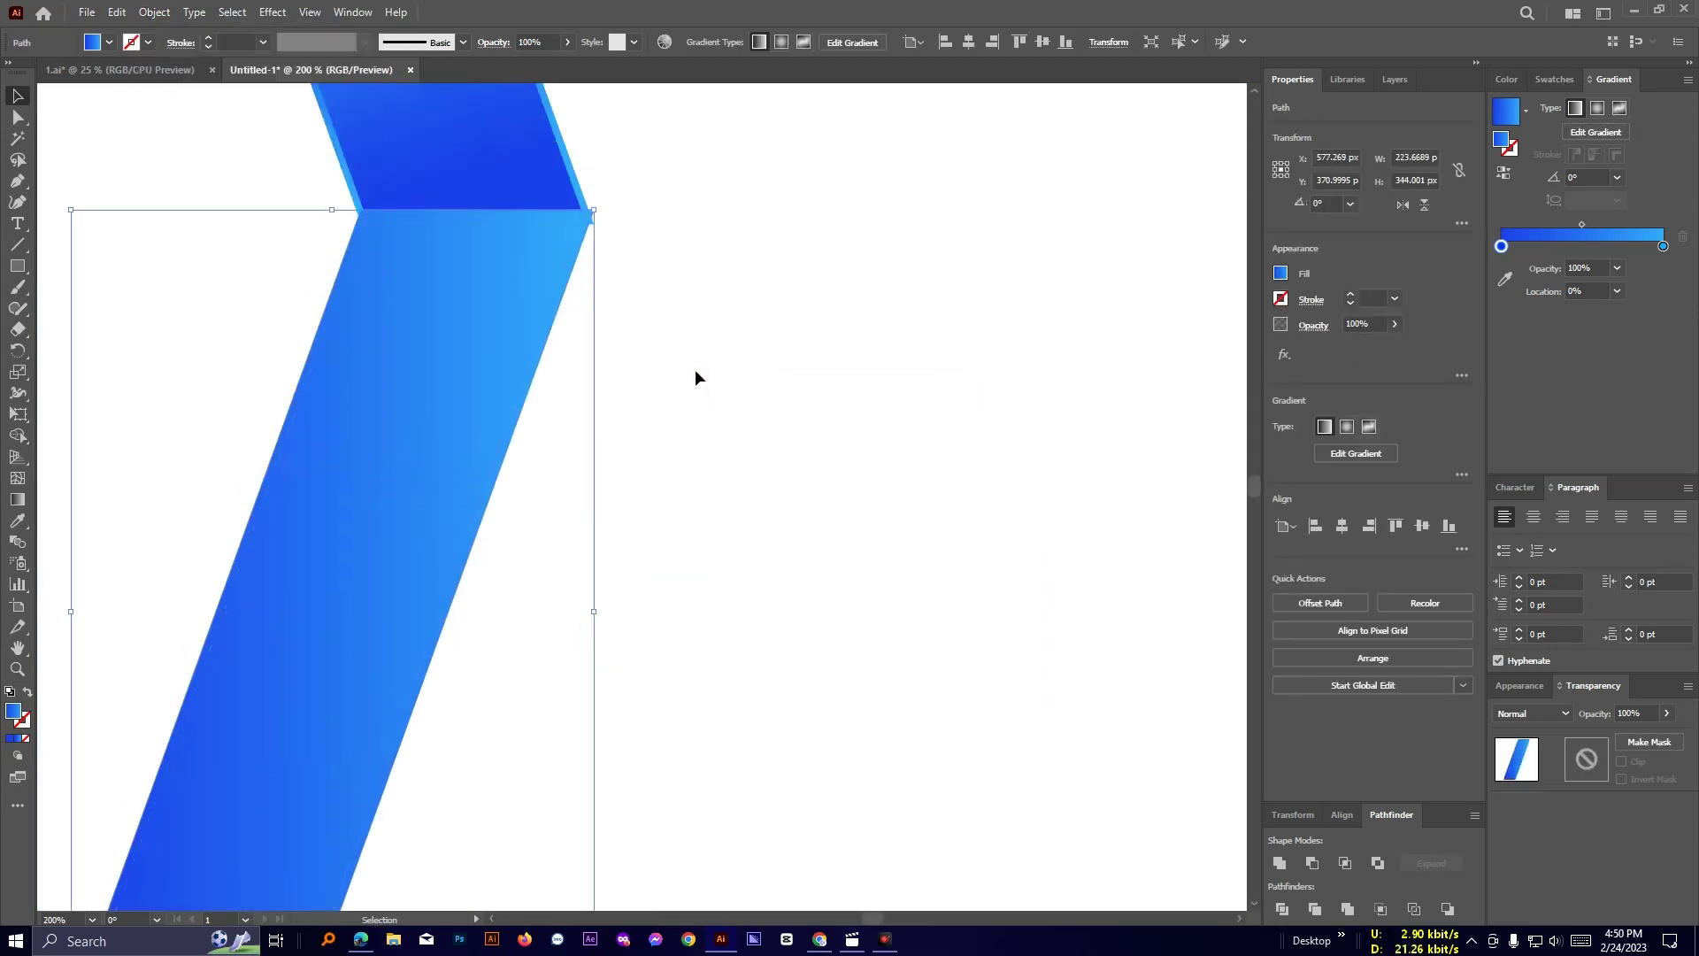
left_click(785, 372)
Redraw the gradient of the band's inner middle segment along its length, from dark blue at the upper fold to light blue at the lower fold.
scroll(786, 372, "down", 3)
key("space")
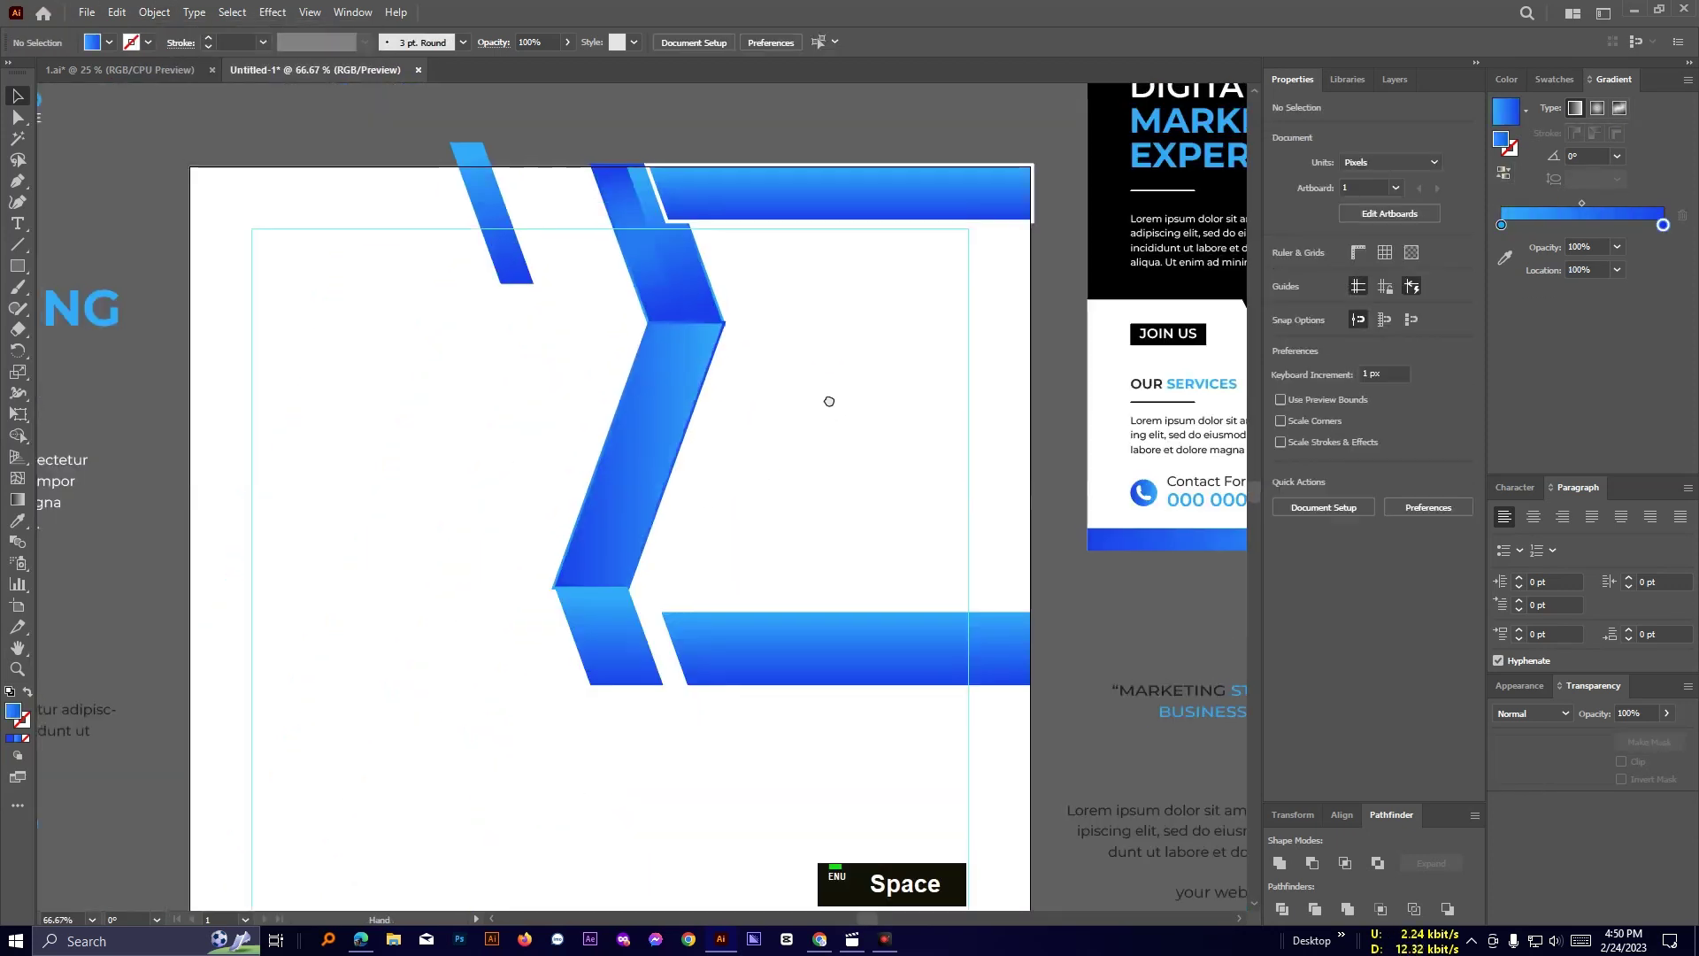
scroll(686, 353, "up", 2)
left_click(726, 352)
left_click(19, 499)
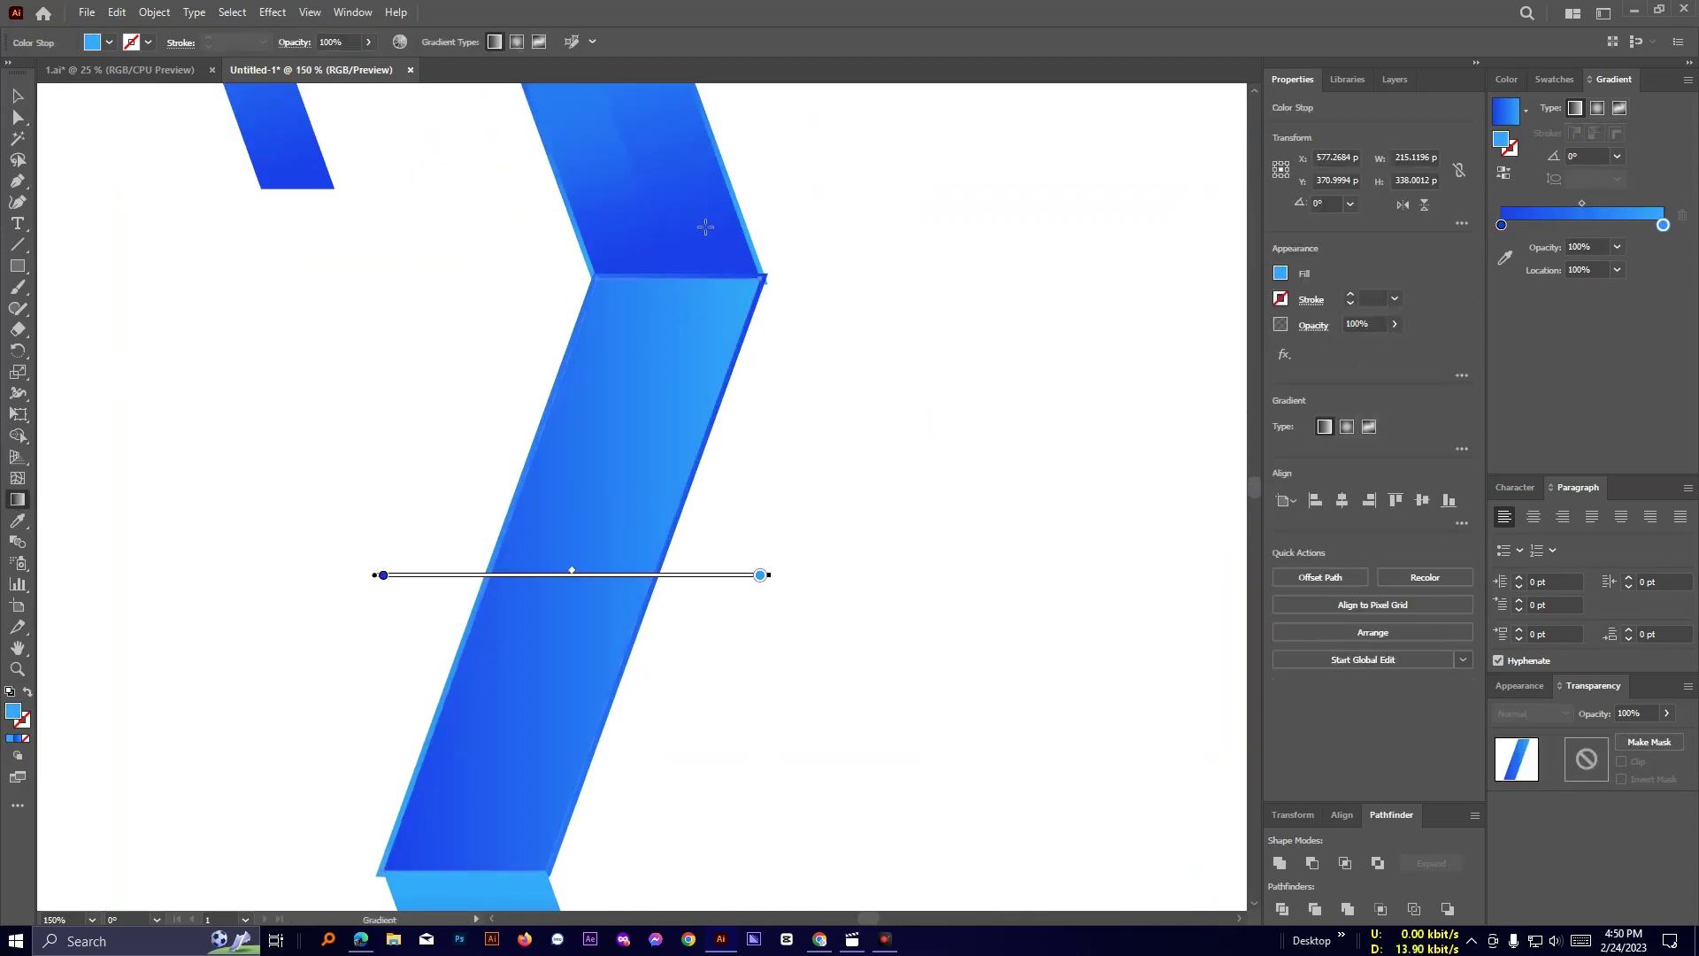
mouse_move(705, 226)
left_mouse_down()
mouse_move(494, 813)
mouse_move(509, 746)
left_mouse_up()
left_click(18, 97)
left_click(887, 362)
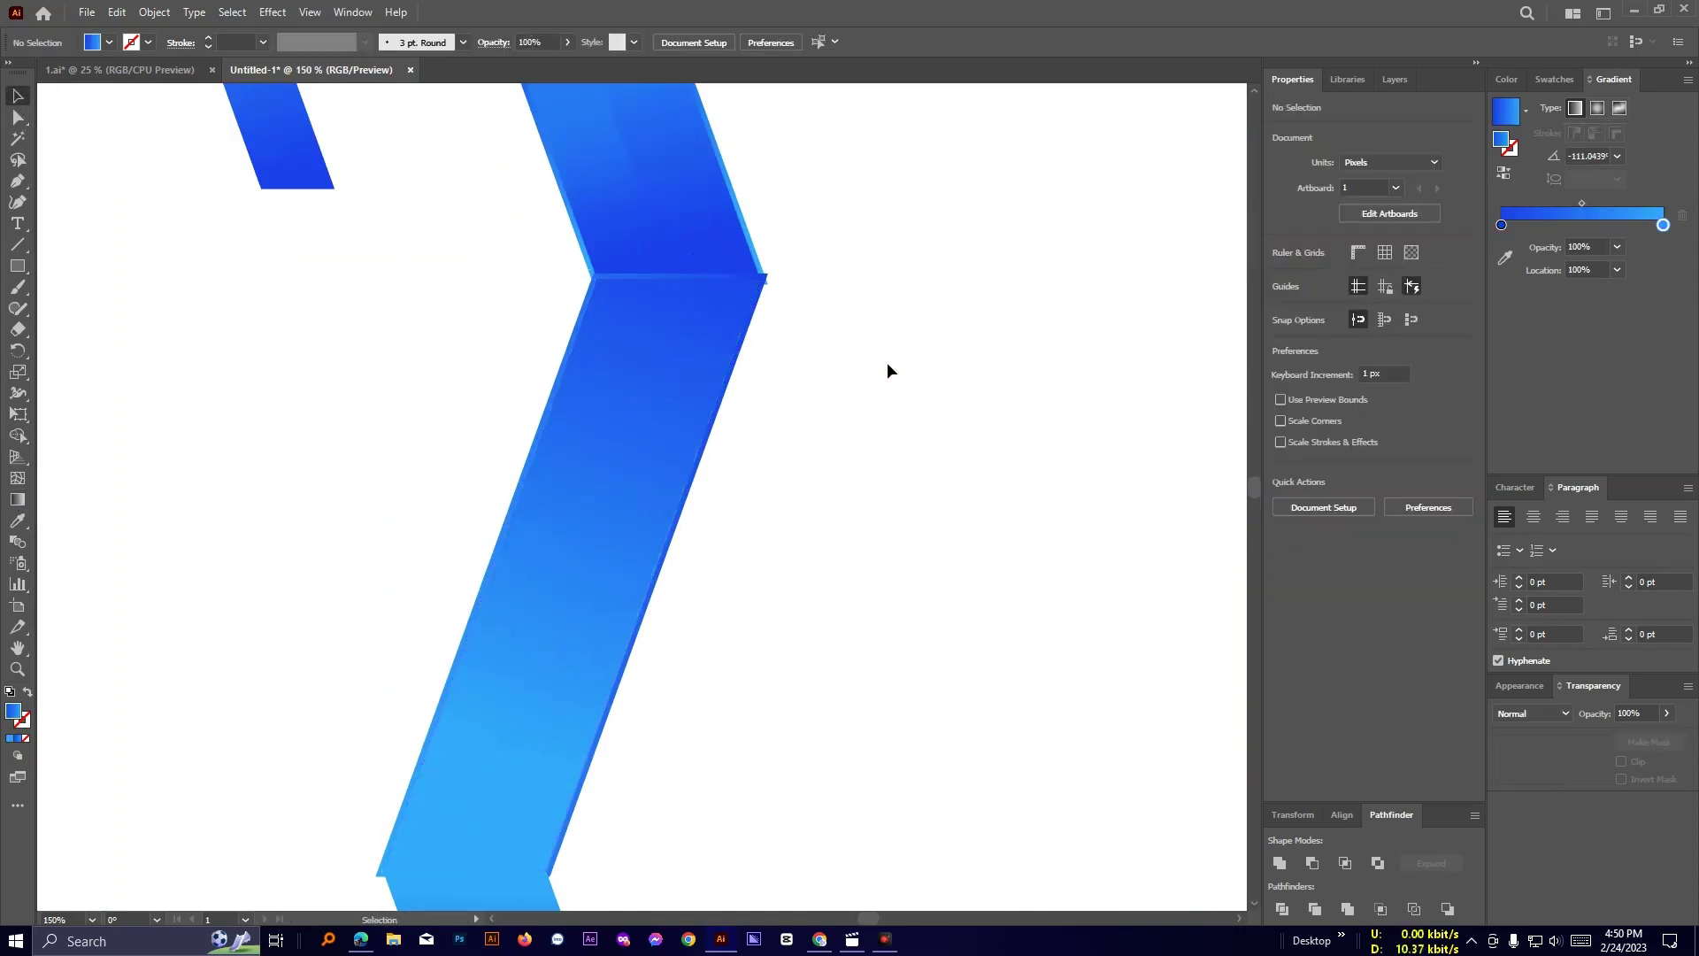
Compare the band's middle segment and fold shading with the finished reference design.
scroll(888, 363, "down", 2)
key("space")
left_click_drag(888, 363, 626, 438)
key("space")
left_click_drag(701, 388, 628, 464)
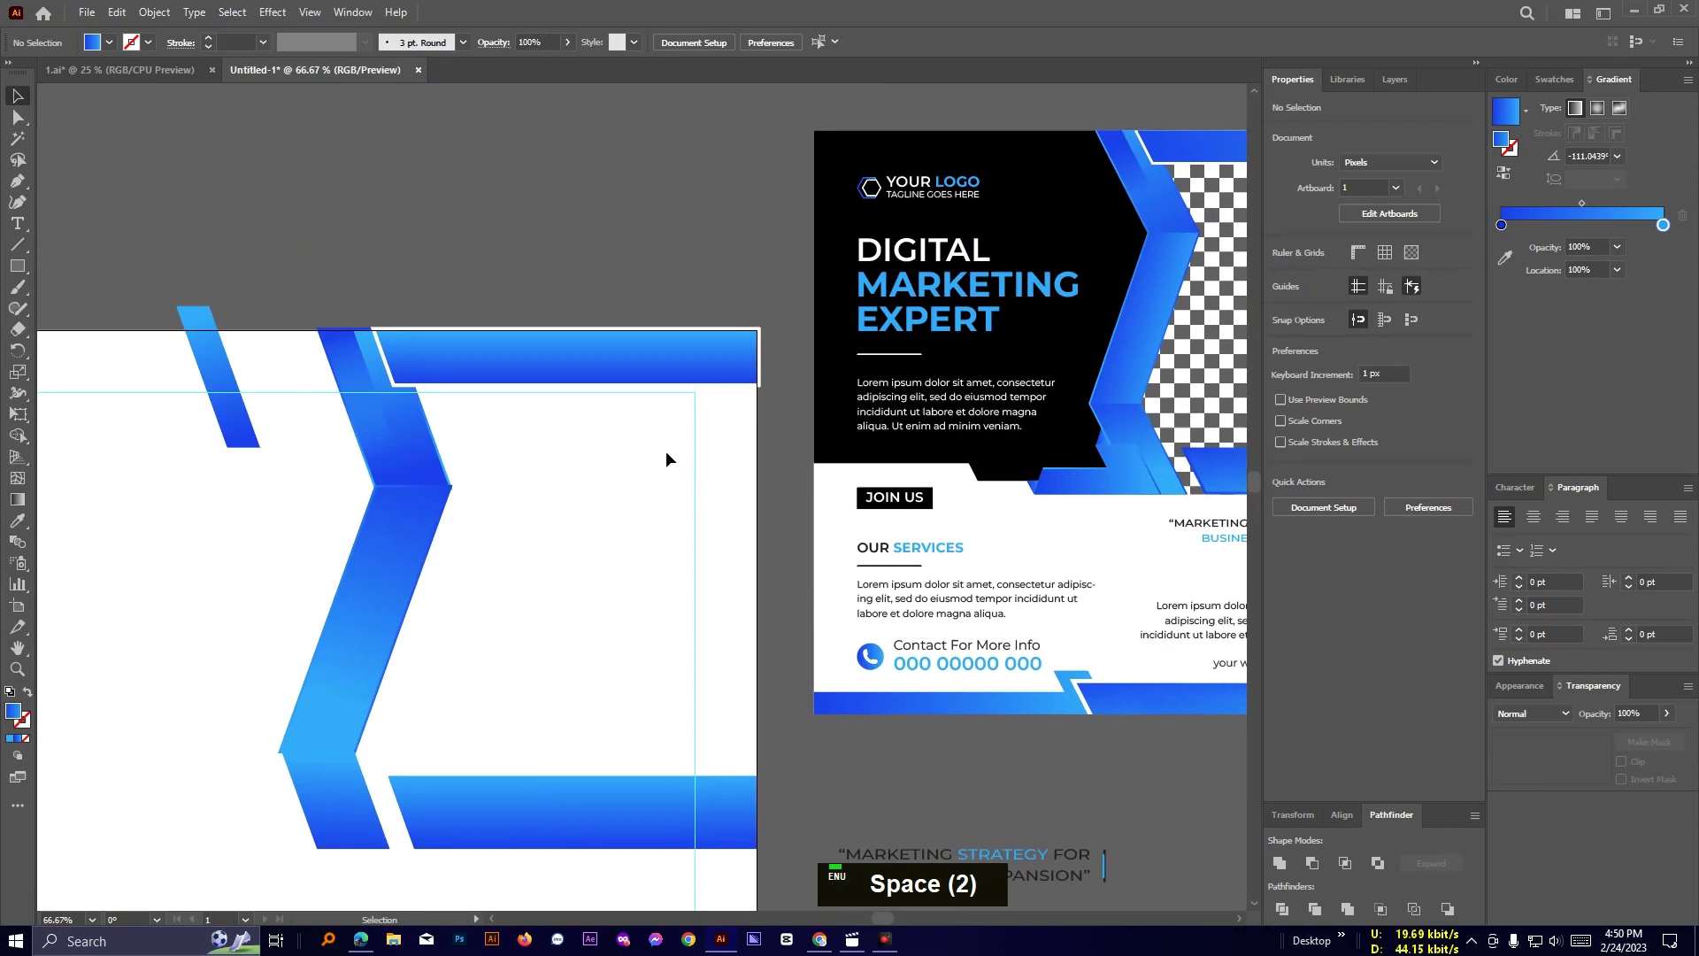
scroll(668, 451, "up", 2)
key("space")
left_click_drag(1023, 326, 891, 234)
Send the band's segment at the upper fold two levels backward in the stacking order.
left_click_drag(90, 471, 947, 397)
scroll(823, 316, "up", 1)
key("ctrl+[")
key("ctrl+[")
left_click(892, 309)
scroll(739, 315, "up", 2)
key("space")
left_click_drag(1006, 544, 1007, 544)
left_click(1006, 541)
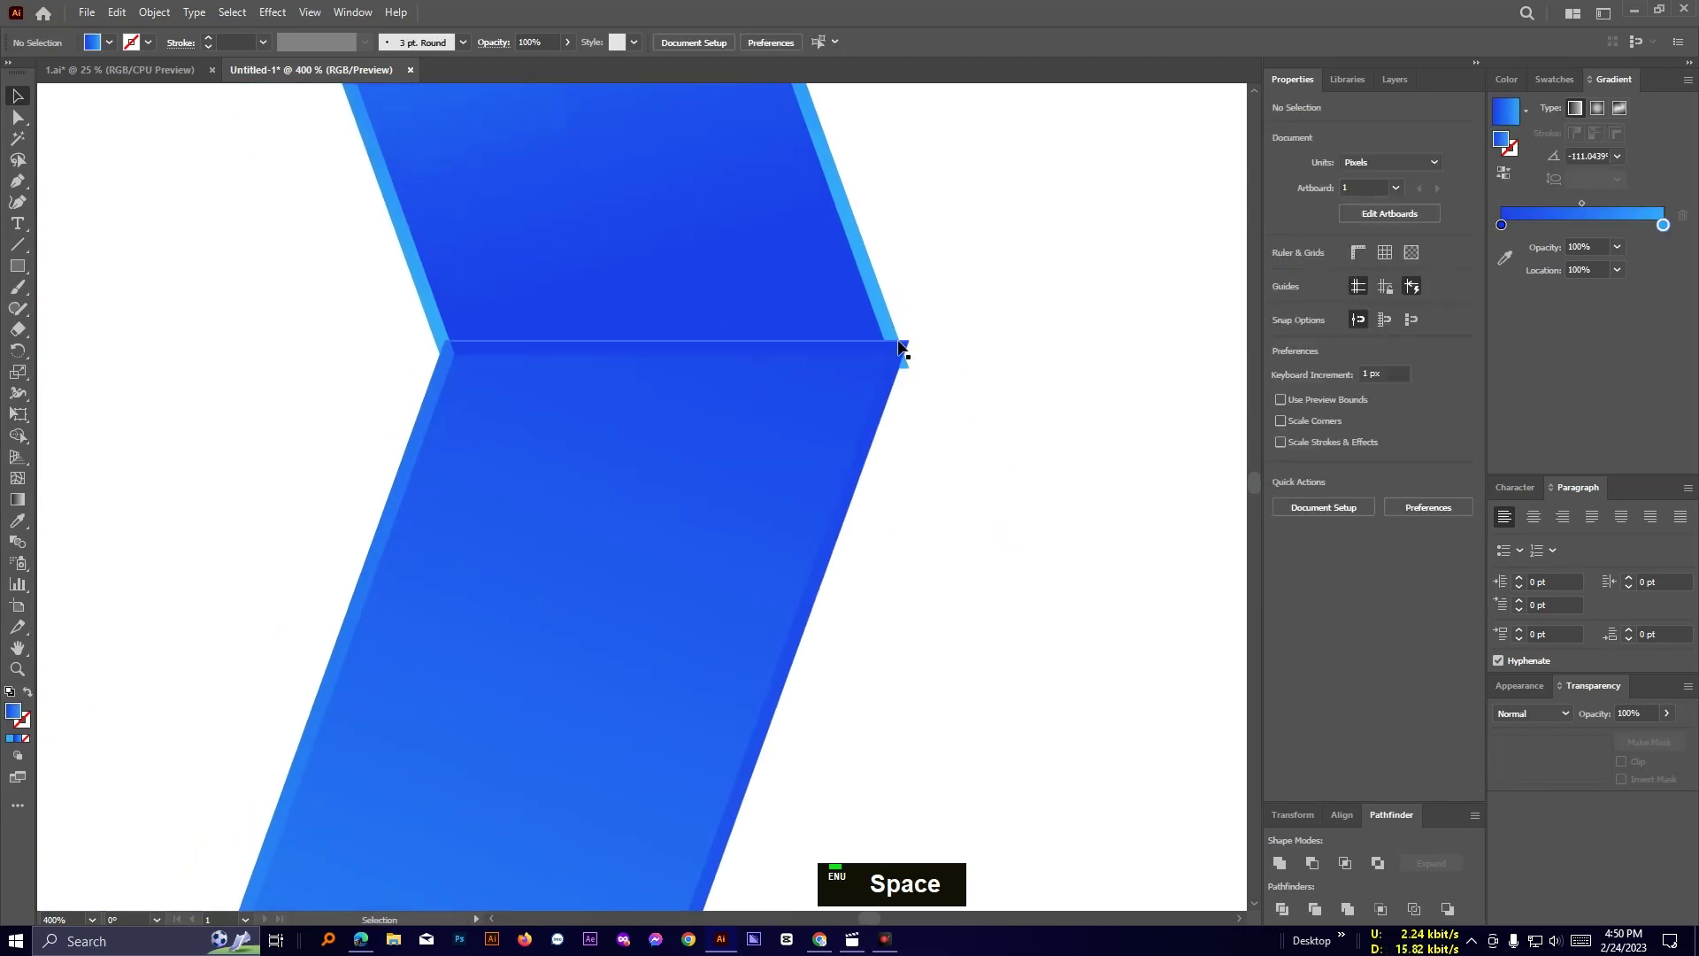
Move the band's middle segment together with its offset shape down about 6 px to meet the bottom edge of the upper segment's offset shape.
left_click(901, 347)
left_click(871, 308)
left_click_drag(954, 493, 317, 549)
left_click_drag(823, 455, 819, 480)
left_click(979, 467)
In outline view, extend the bottom-right corner of the band's upper inner segment down to the upper fold line.
scroll(979, 468, "up", 1)
key("space")
left_click_drag(971, 457, 1028, 550)
key("a")
scroll(950, 481, "up", 2)
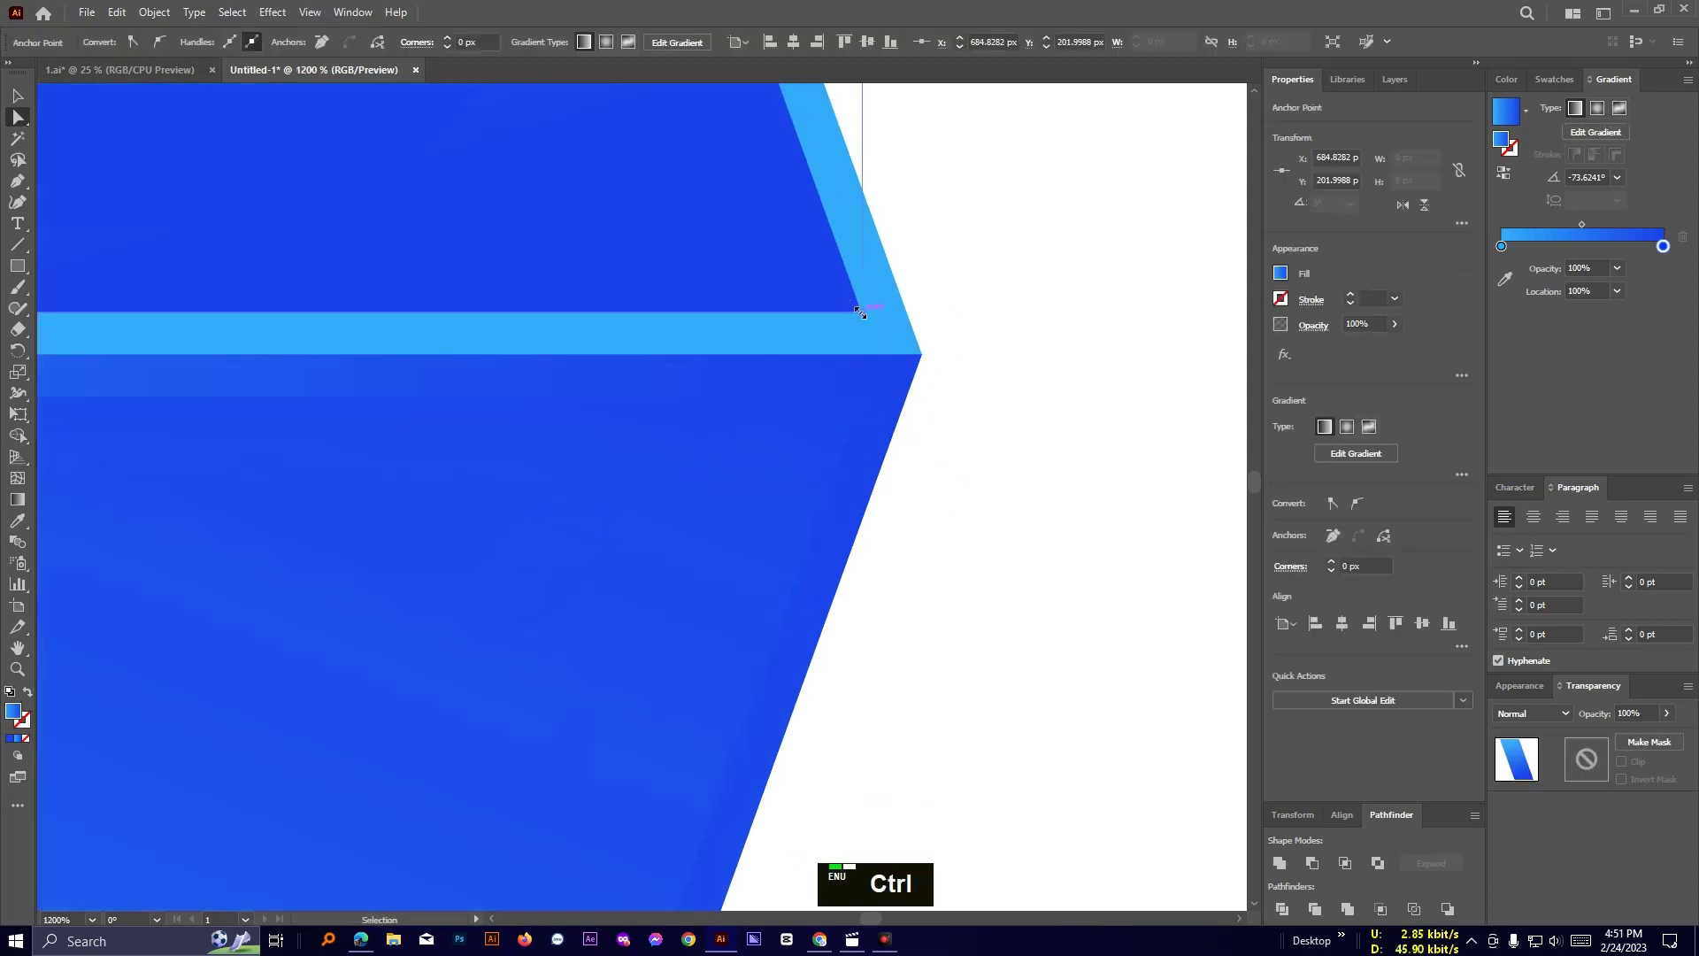
key("ctrl+y")
left_click_drag(863, 314, 876, 356)
Extend the bottom-left corner of the band's upper inner segment down to the upper fold line.
left_click(443, 262)
key("space")
left_click_drag(433, 261, 1546, 311)
left_click_drag(674, 364, 687, 426)
key("ctrl+z")
key("ctrl+z")
scroll(697, 398, "up", 2)
left_click_drag(652, 328, 685, 413)
Raise the top-left corner of the band's middle inner segment to the upper fold line.
left_click(675, 505)
left_click_drag(654, 497, 657, 489)
left_click_drag(681, 428, 684, 415)
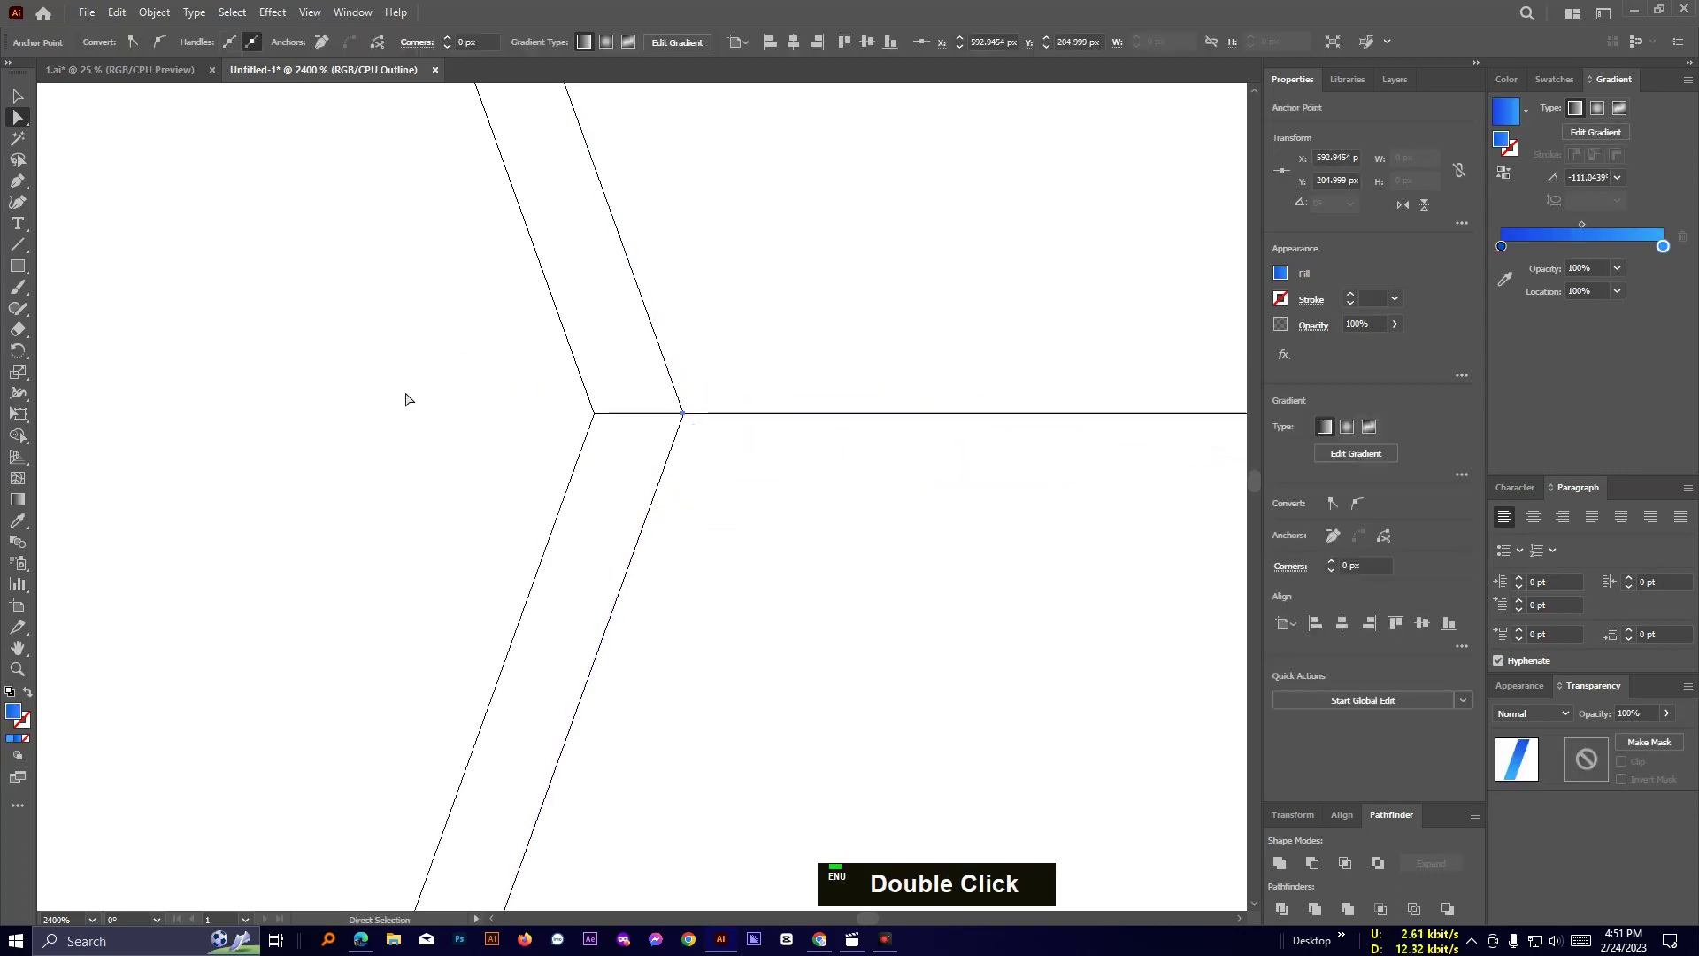
left_click(407, 398)
Offset the path of the band's bottom segment by the same 3 px as the other segments.
scroll(406, 399, "down", 5)
key("space")
left_click_drag(589, 484, 937, 599)
scroll(936, 599, "down", 3)
left_click_drag(914, 735, 781, 572)
left_click_drag(956, 803, 941, 439)
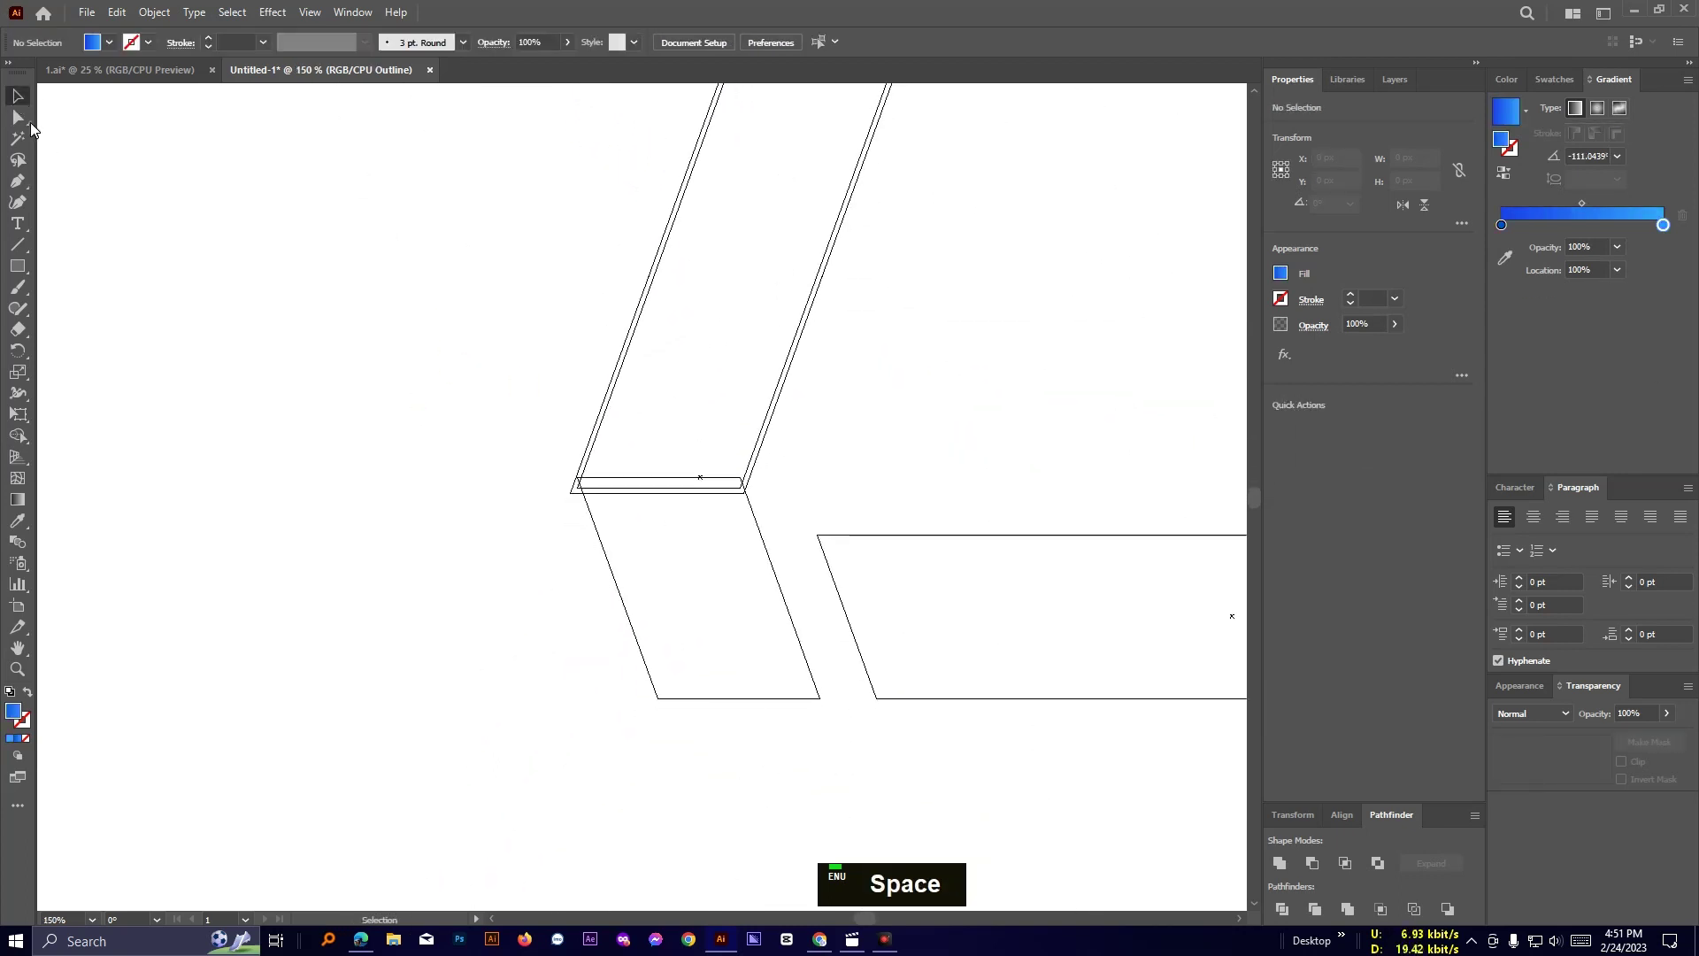
scroll(478, 493, "up", 2)
key("space")
left_click_drag(917, 584, 741, 472)
left_click(853, 425)
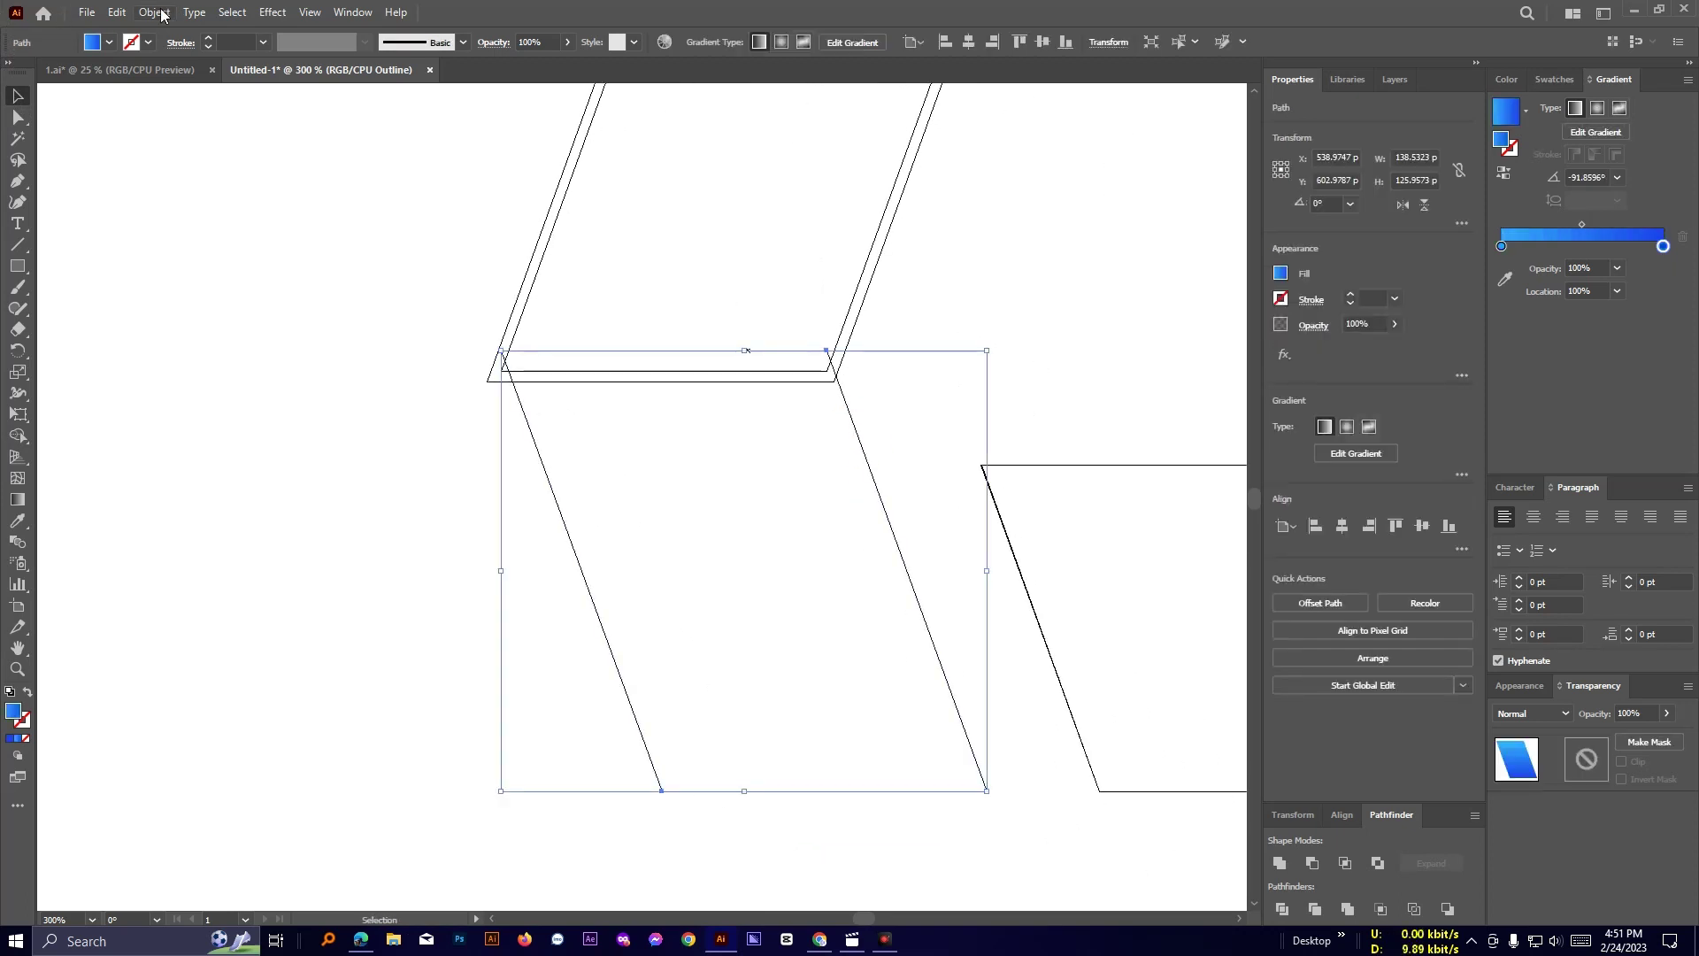
left_click(162, 15)
mouse_move(206, 450)
left_click(425, 516)
key("Return")
Move the bottom segment together with its offset shape down about 12 px to meet the bottom edge of the middle segment's offset shape.
left_click(279, 525)
left_click_drag(429, 514, 826, 624)
scroll(514, 442, "up", 2)
left_click_drag(473, 370, 472, 453)
left_click(202, 405)
Extend the bottom corners of the band's middle inner segment down to the lower fold line.
left_click(19, 120)
left_click_drag(434, 250, 429, 270)
scroll(858, 320, "up", 2)
left_click_drag(858, 320, 682, 560)
left_click_drag(1134, 419, 1119, 461)
Raise the top corners of the band's bottom inner segment to the lower fold line.
left_click(490, 434)
left_click_drag(489, 435, 1130, 436)
left_click_drag(462, 503, 447, 461)
left_click(759, 396)
scroll(760, 396, "down", 3)
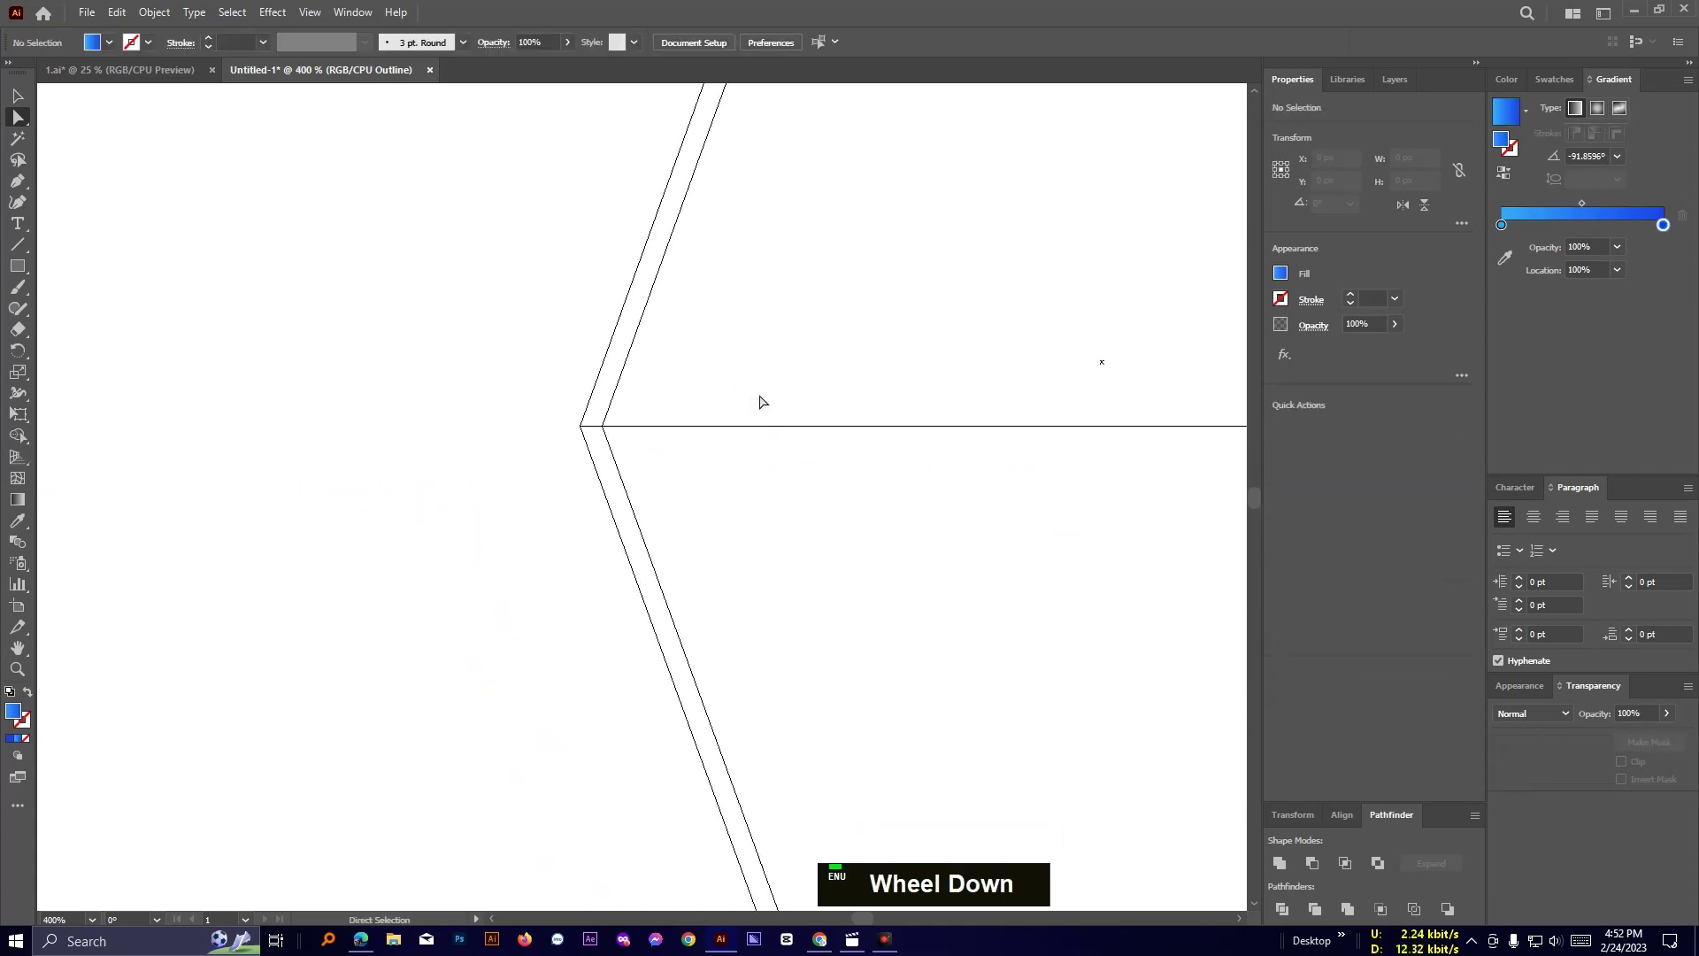
Return to the colour preview and reverse the gradients of the middle and bottom segments' offset shapes.
key("ctrl+y")
scroll(766, 403, "down", 4)
left_click_drag(994, 301, 842, 440)
key("v")
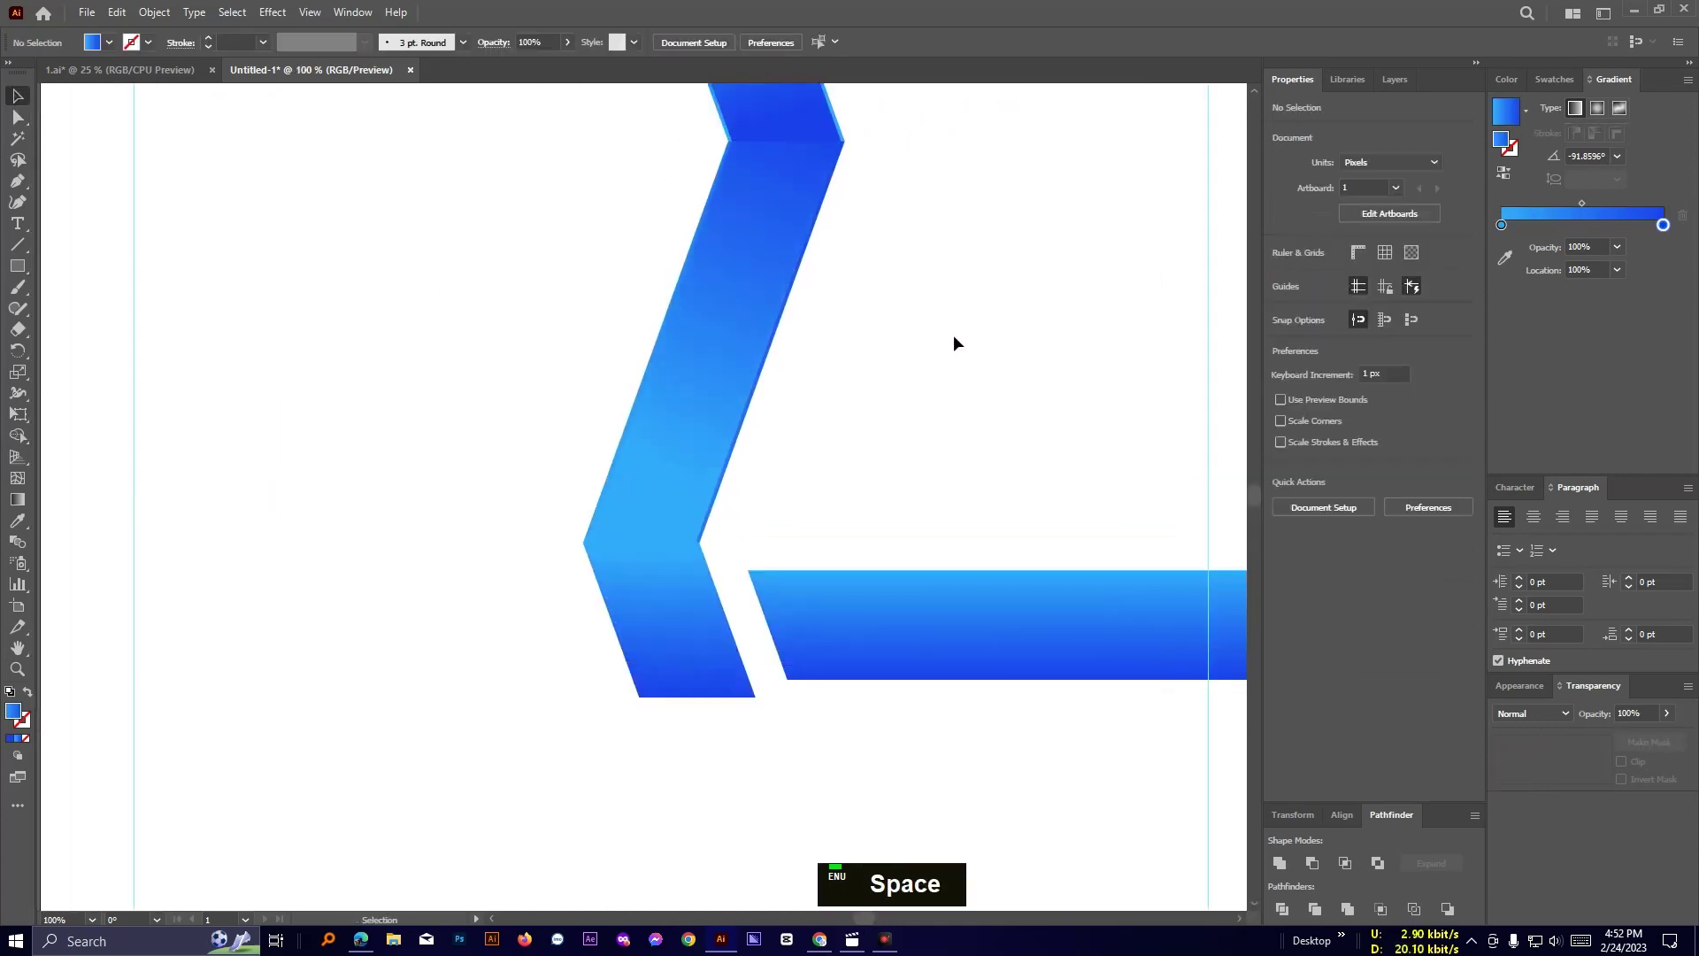
left_click(776, 341)
left_click(1051, 256)
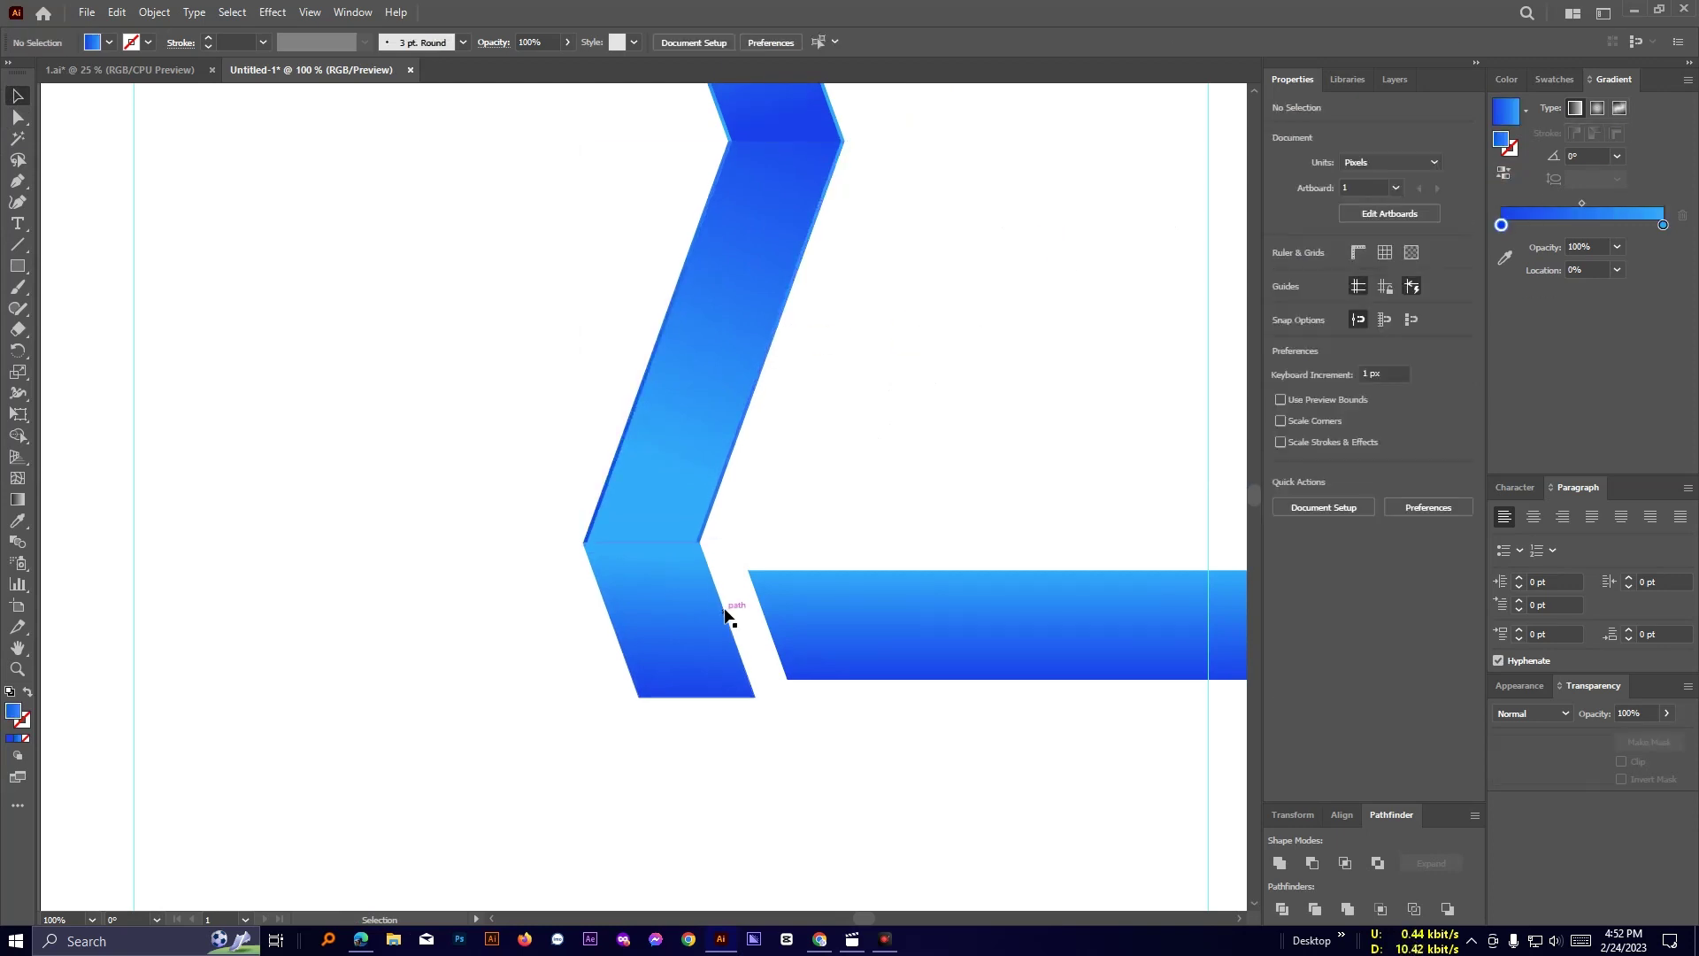
left_click(751, 591)
scroll(963, 395, "down", 2)
scroll(502, 644, "up", 3)
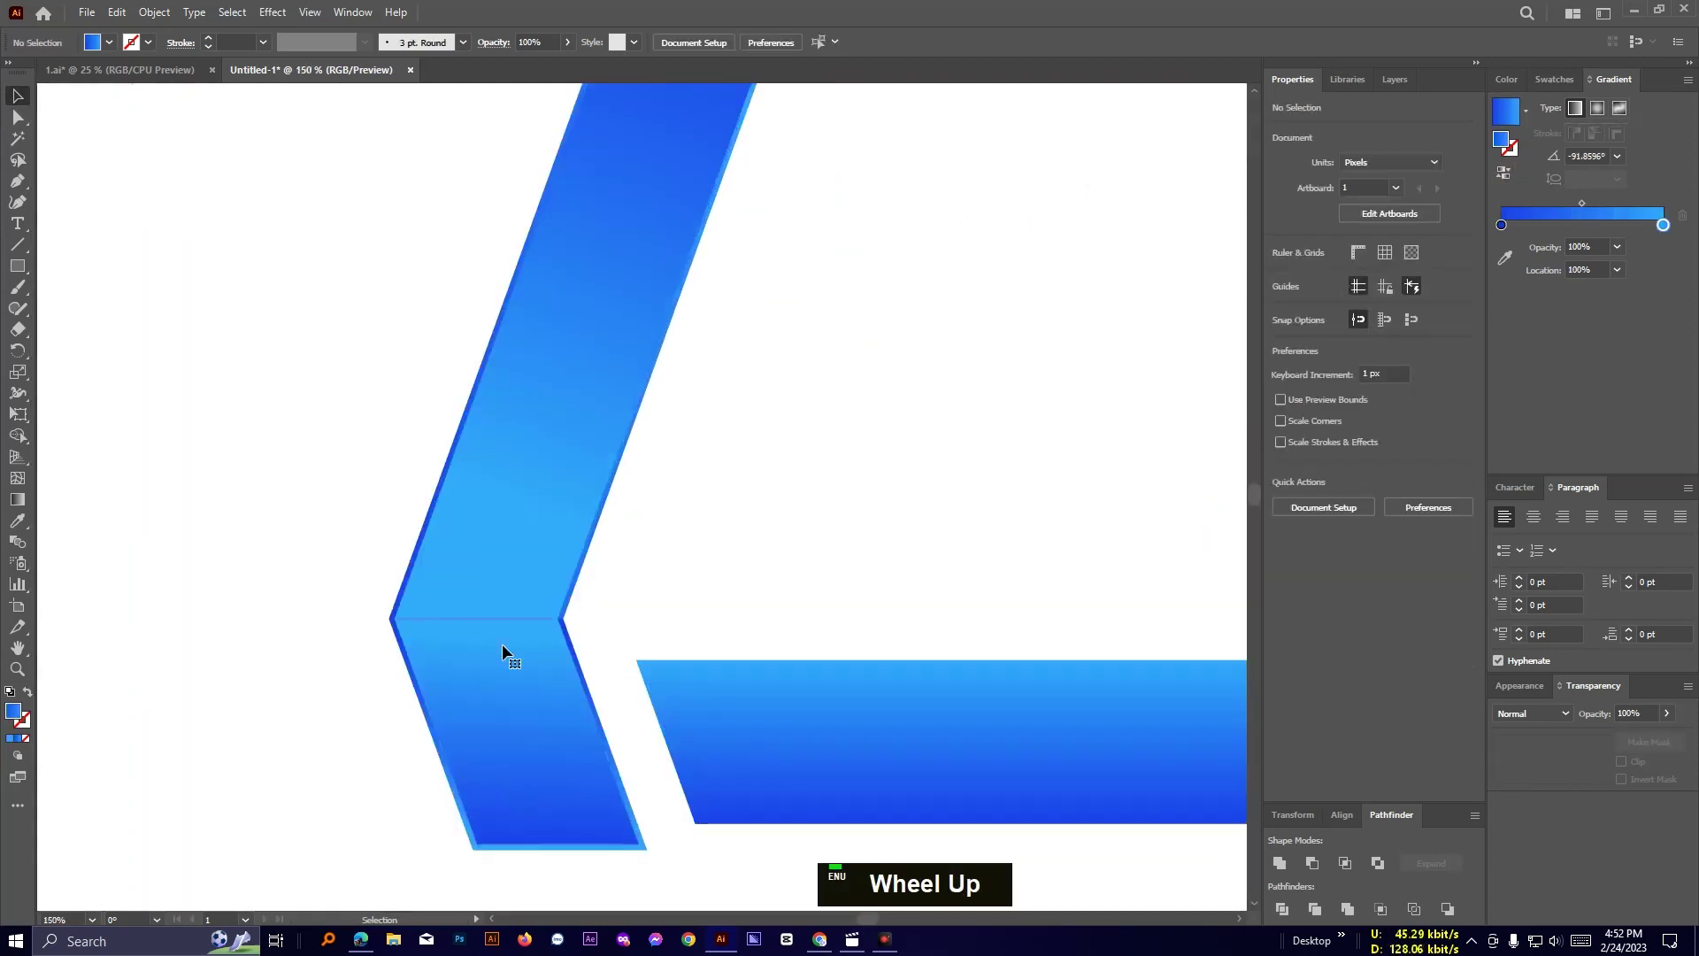
Redraw the bottom inner segment's gradient from dark blue at the lower fold to light blue at its bottom end.
left_click(17, 500)
left_click_drag(448, 563, 486, 754)
left_click_drag(570, 824, 496, 542)
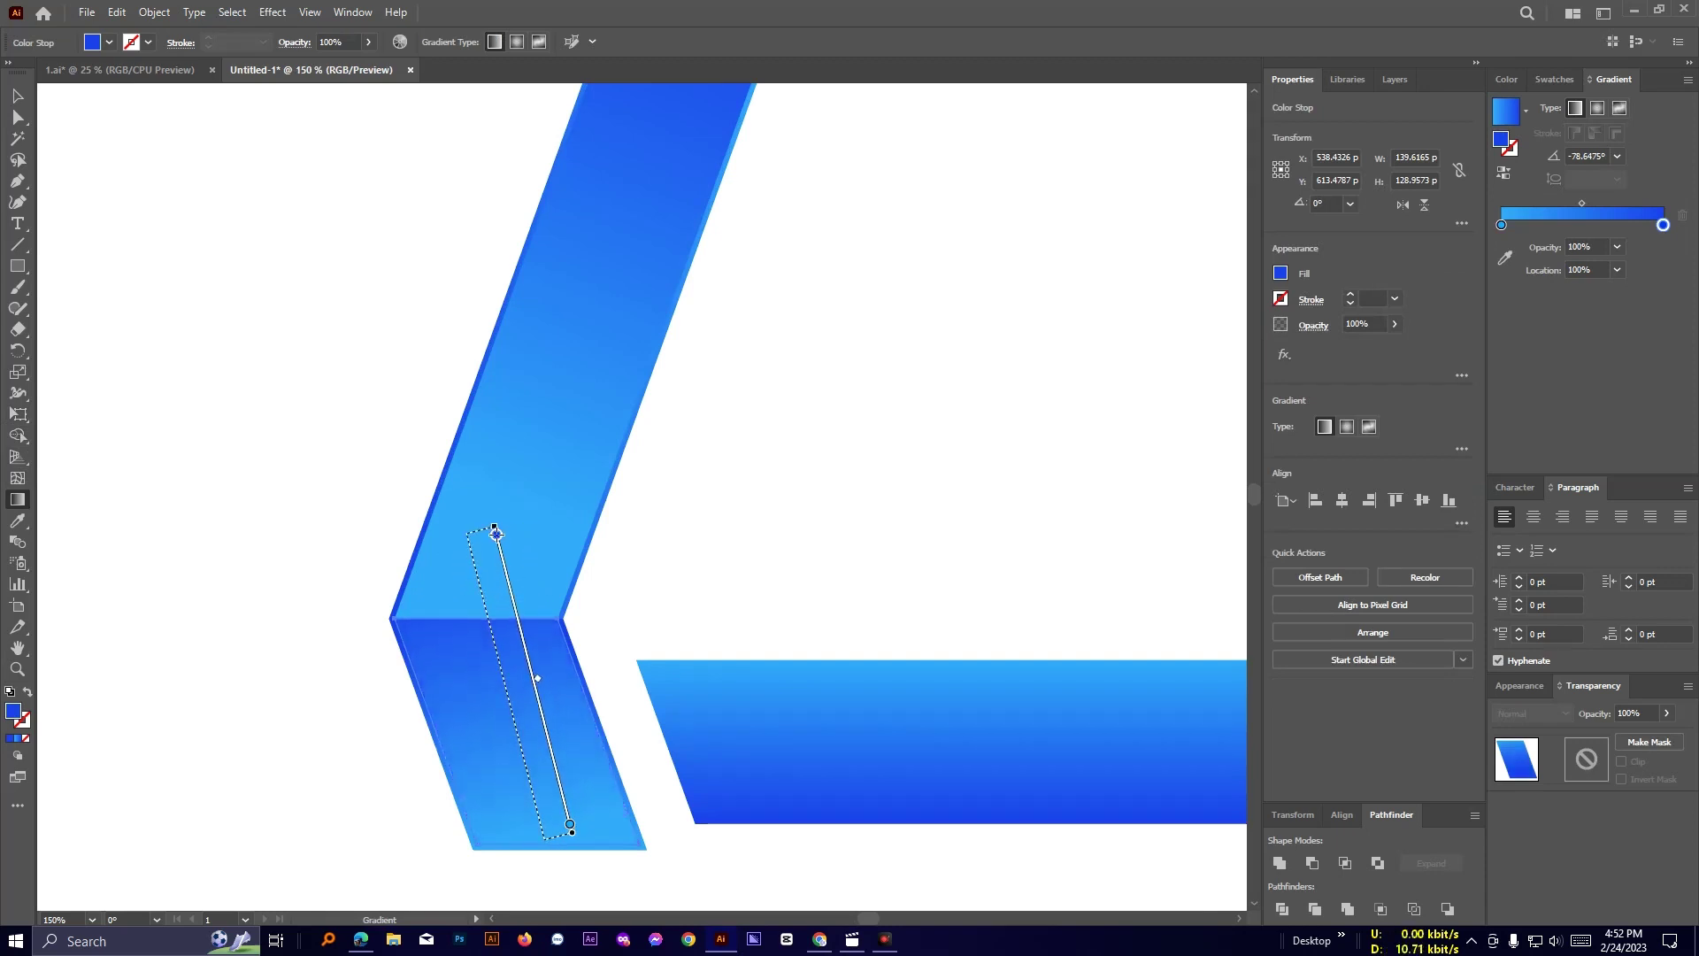
left_click(17, 95)
Try reversing the gradient of the bottom segment's offset shape and flip it back.
left_click(618, 646)
left_click(586, 686)
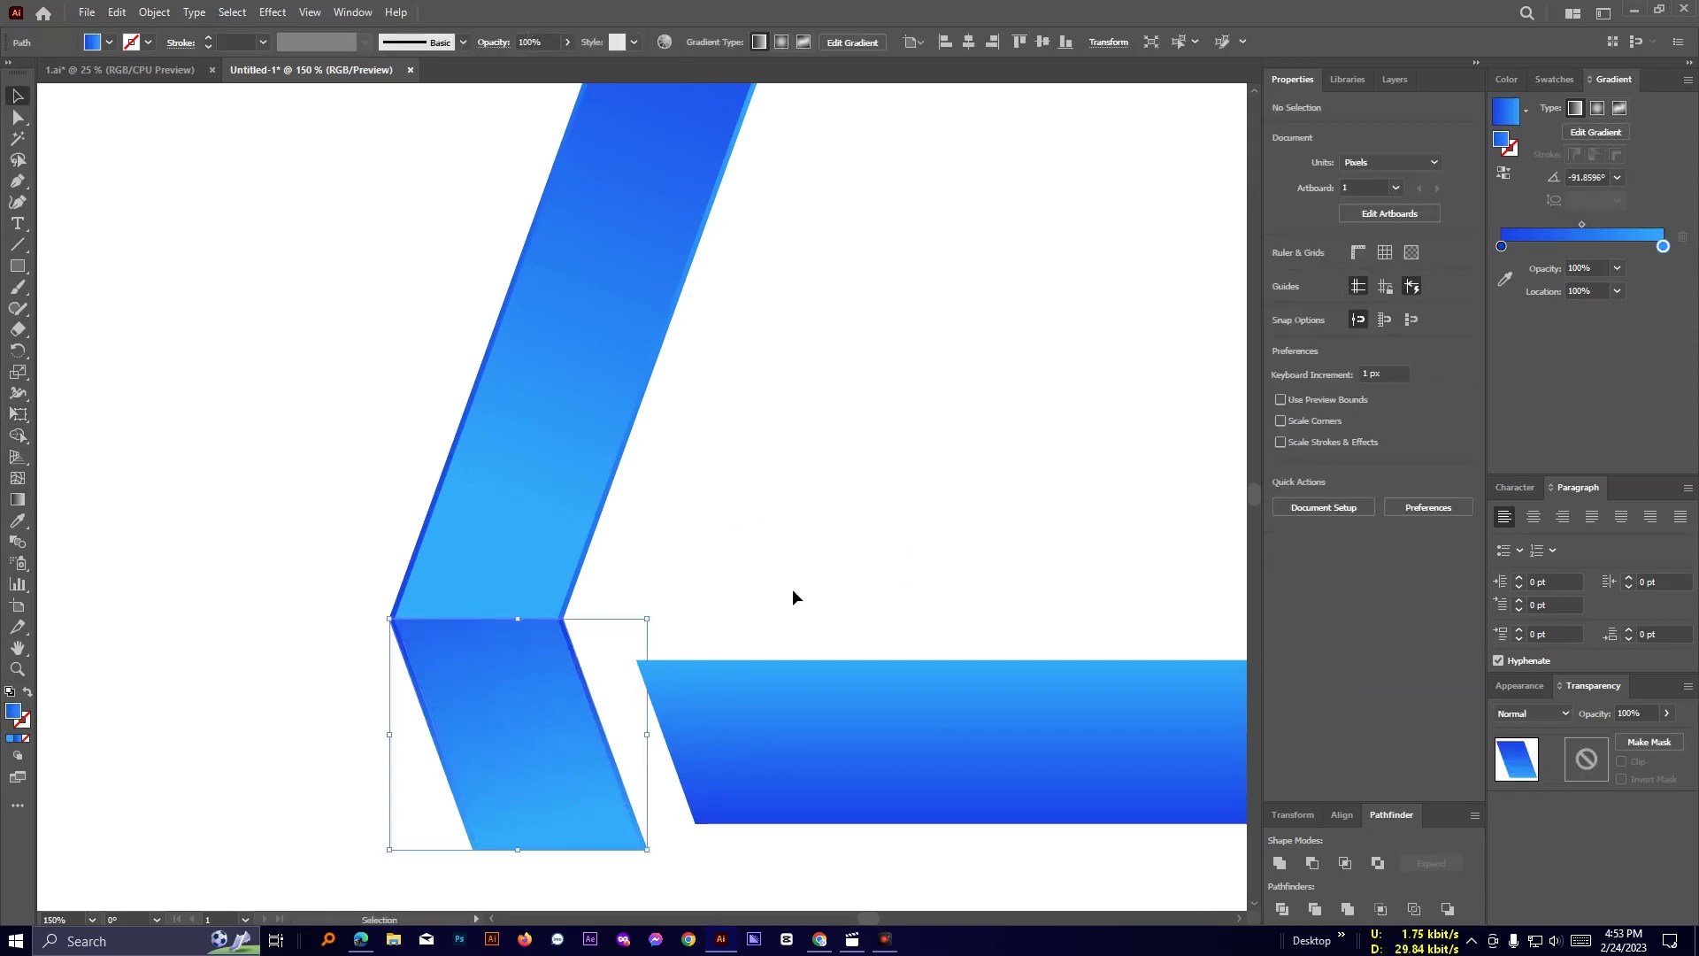
left_click(1503, 172)
left_click(840, 444)
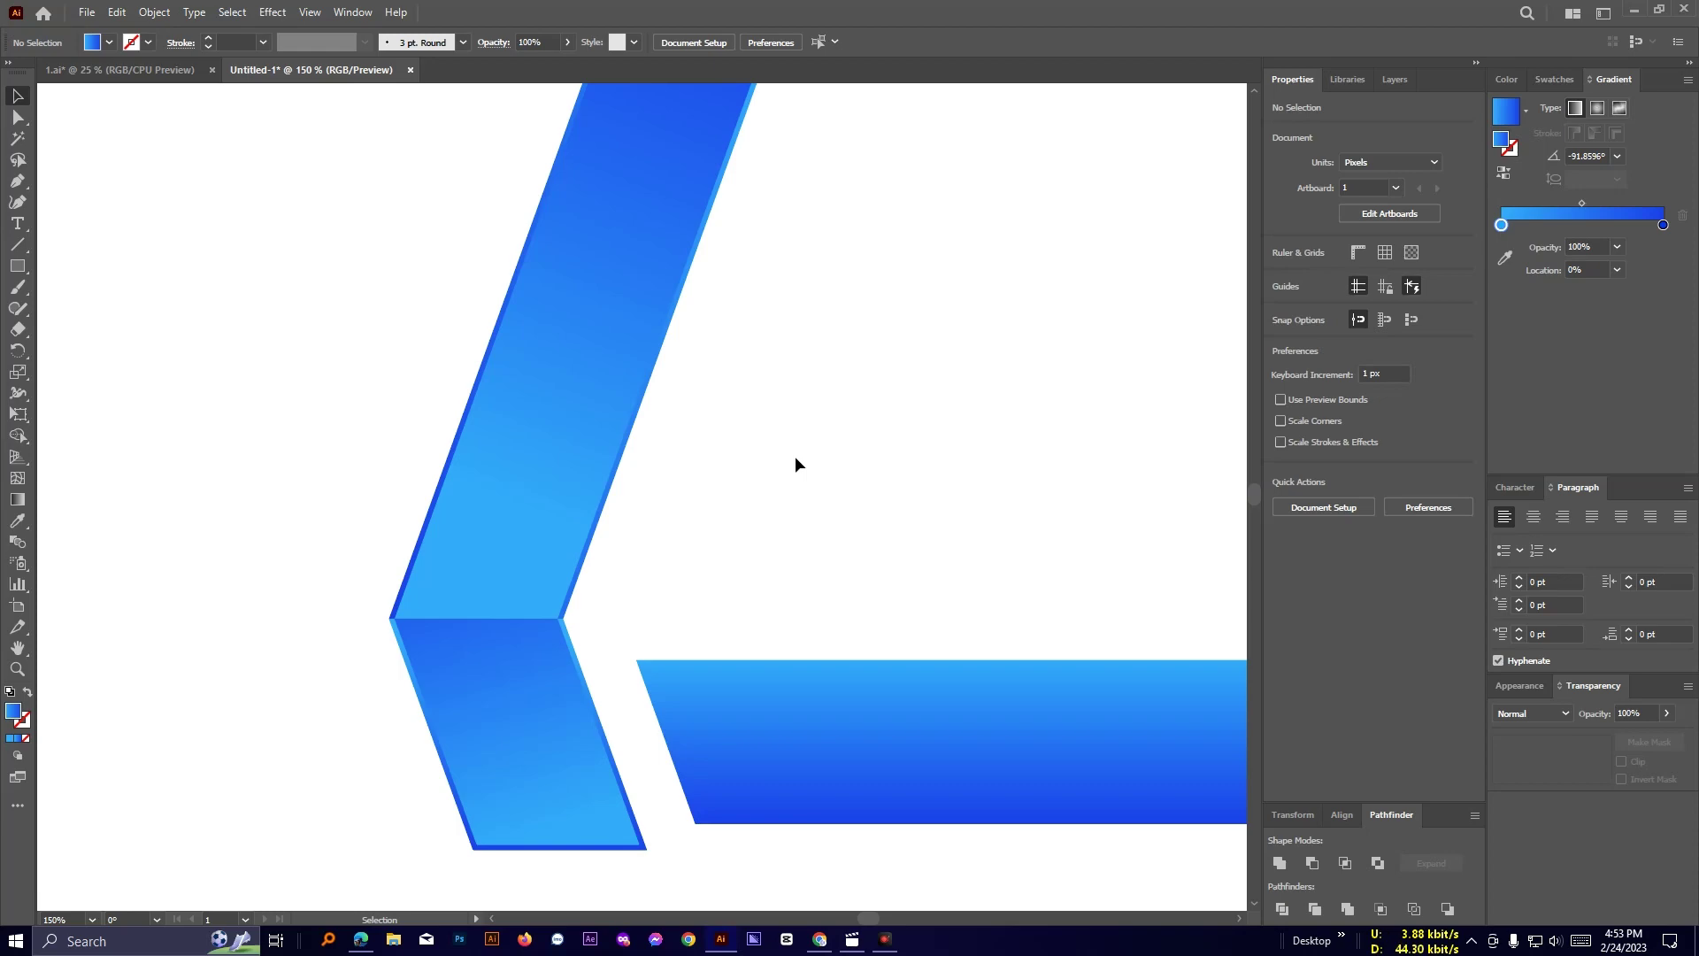
left_click(567, 633)
left_click(1504, 172)
left_click(927, 422)
Redraw the middle inner segment's gradient at about 77°, with light blue at the upper fold and dark blue at the lower fold.
scroll(971, 407, "down", 3)
left_click_drag(973, 407, 737, 490)
left_click(619, 430)
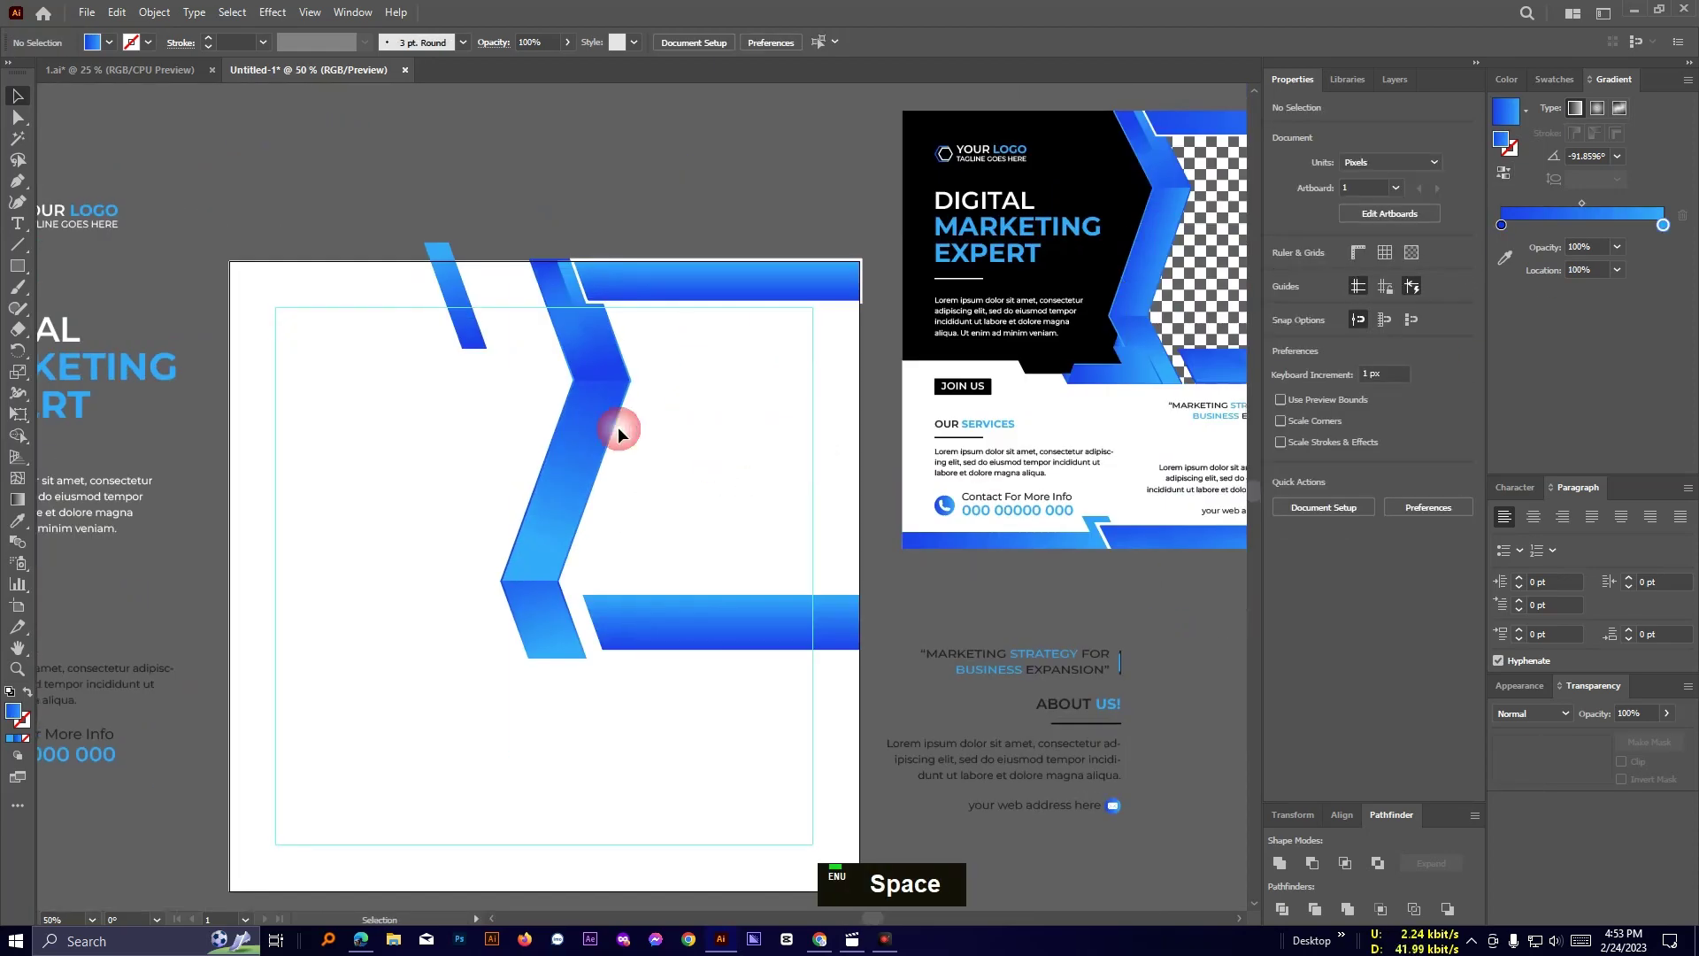
left_click(18, 500)
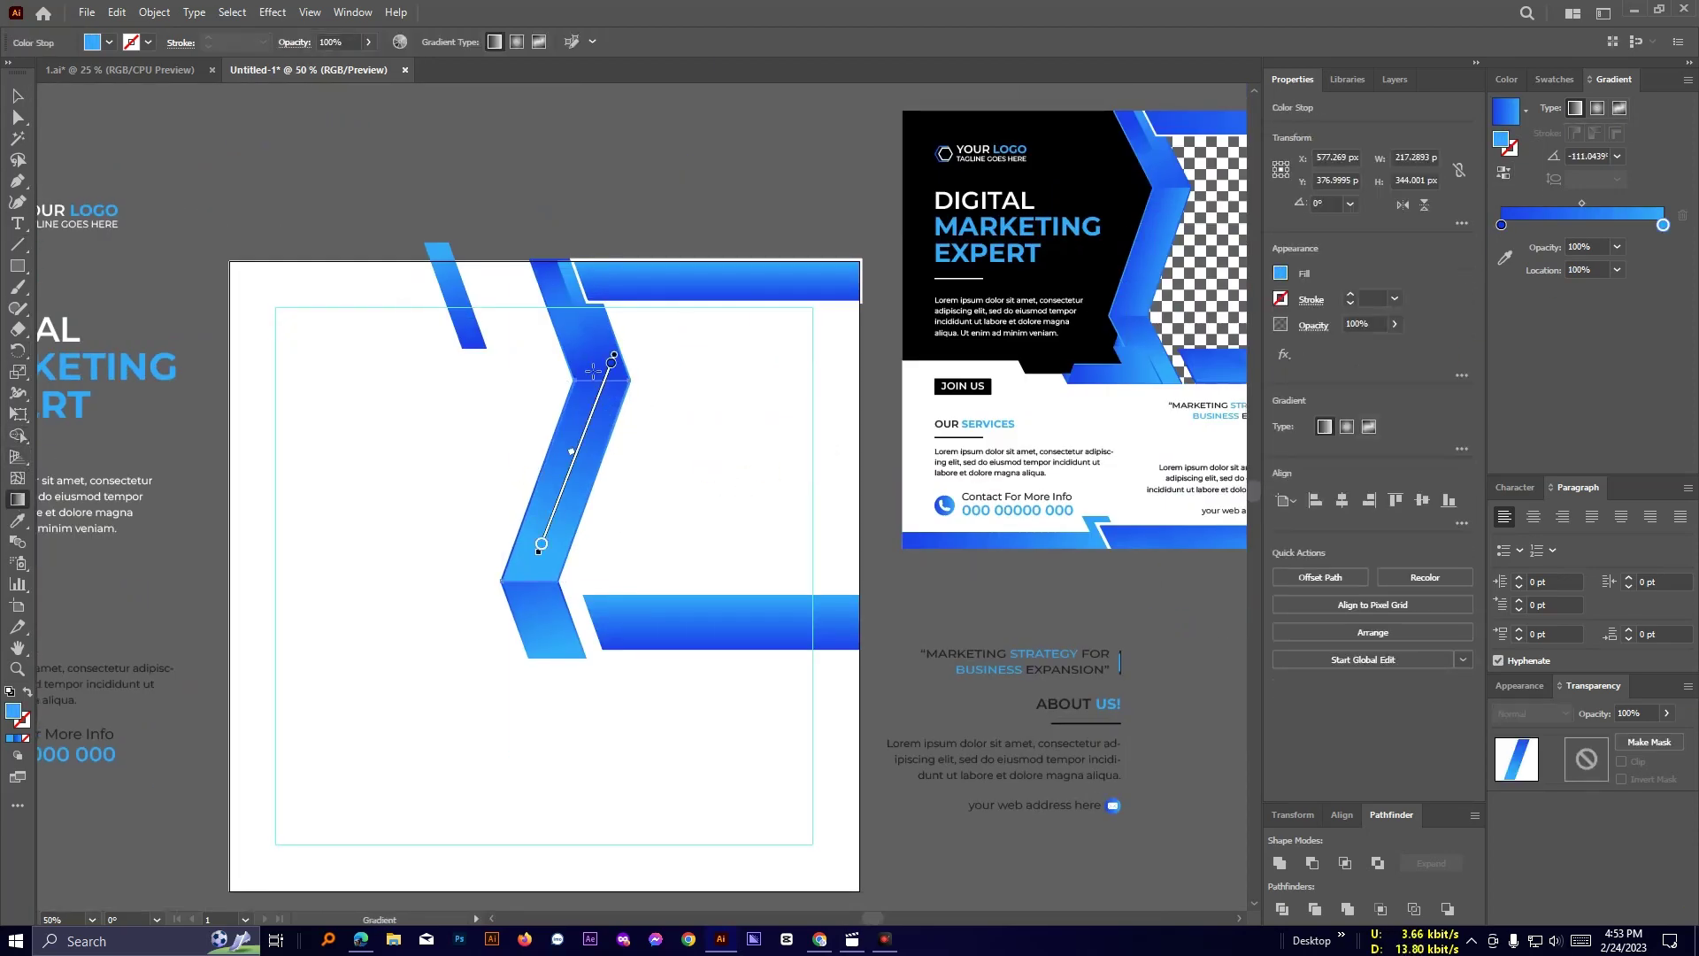
key("ctrl+z")
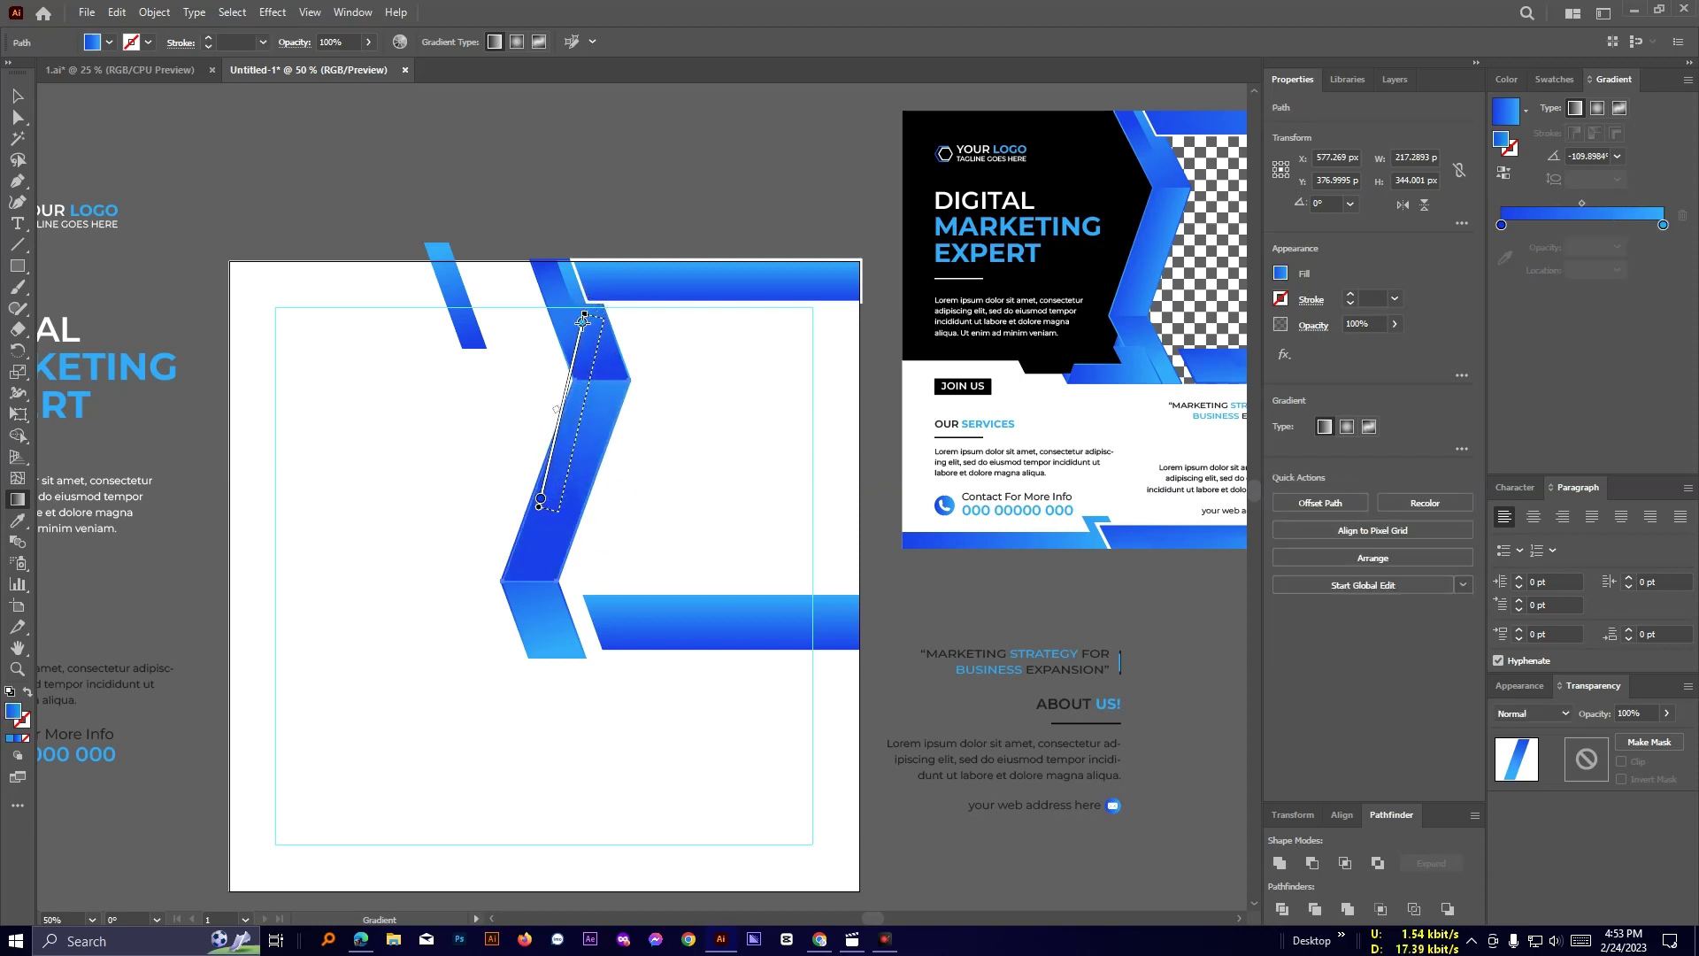
left_click(18, 96)
left_click(733, 469)
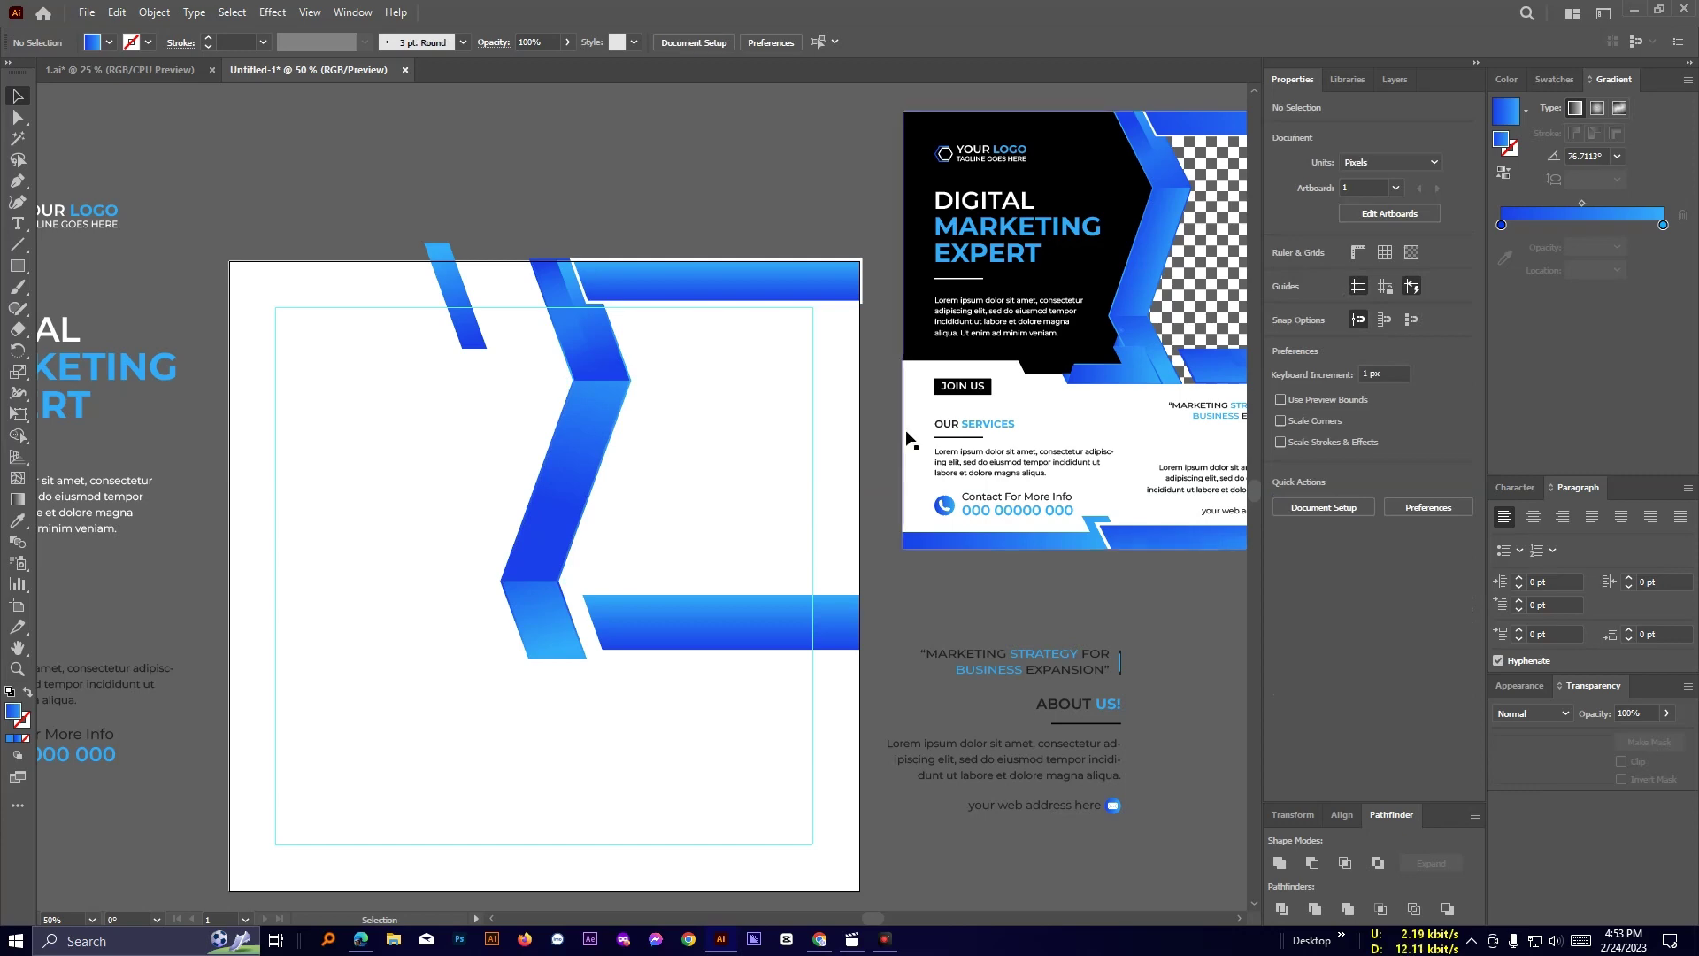
Try deleting the finished reference design beside the artboard and undo the deletion.
key("space")
left_click_drag(906, 434, 561, 506)
left_click_drag(546, 148, 1027, 680)
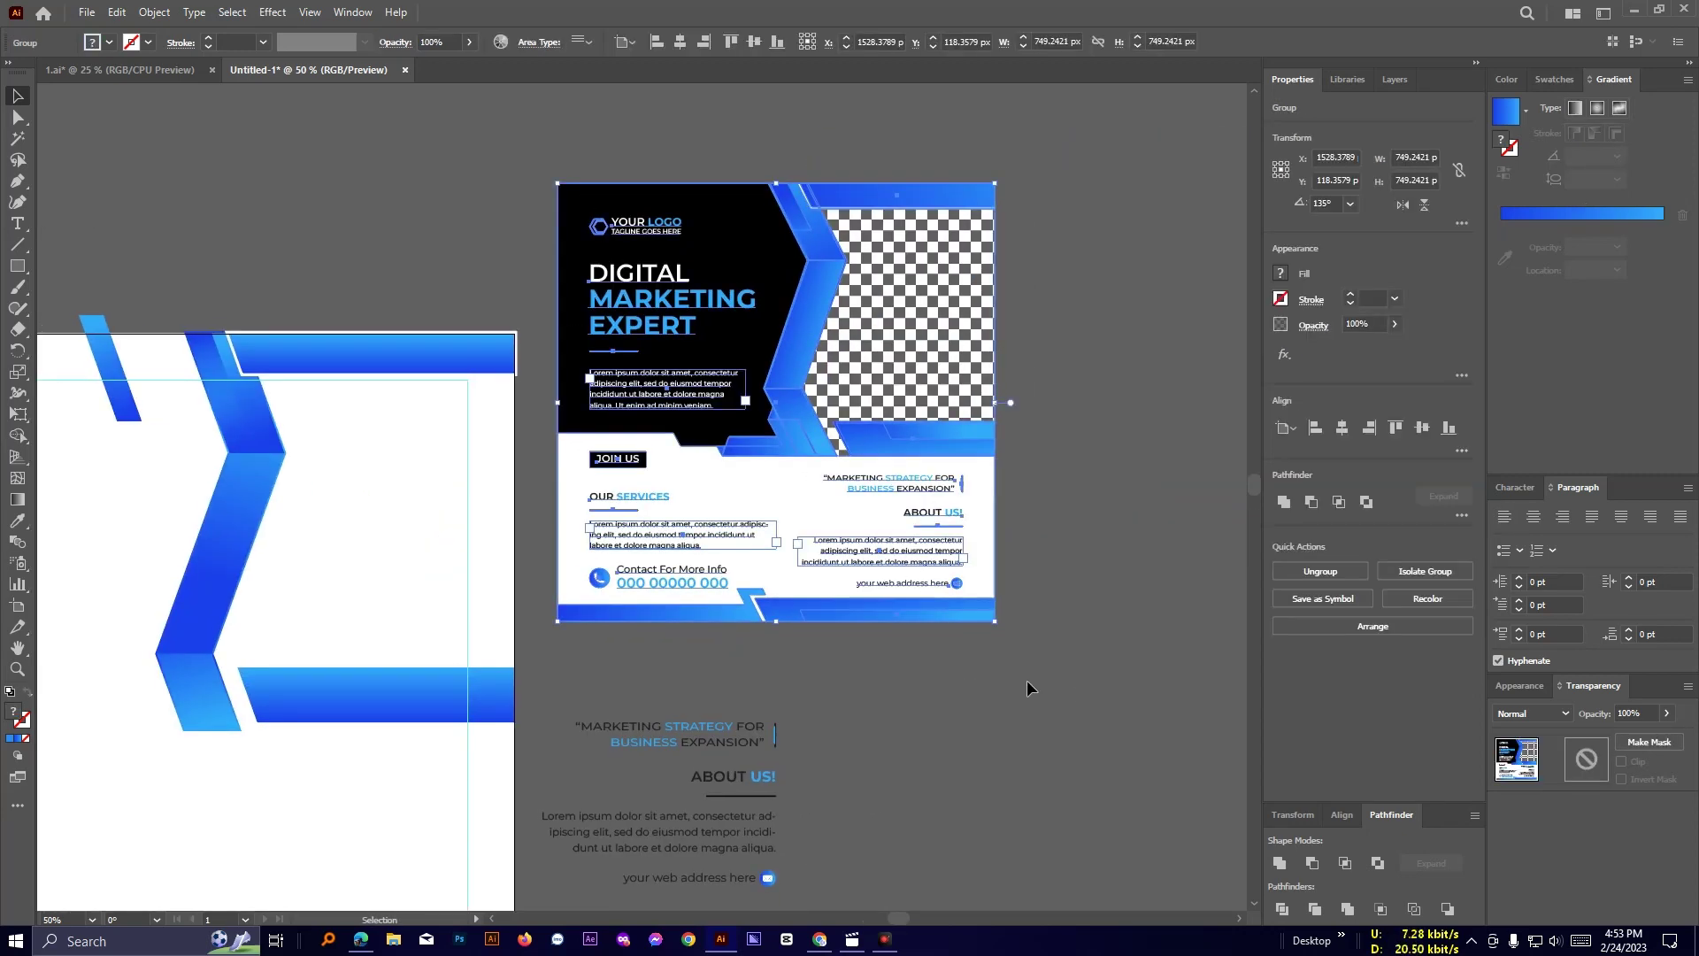
key("Delete")
key("space")
left_click_drag(642, 575, 1148, 431)
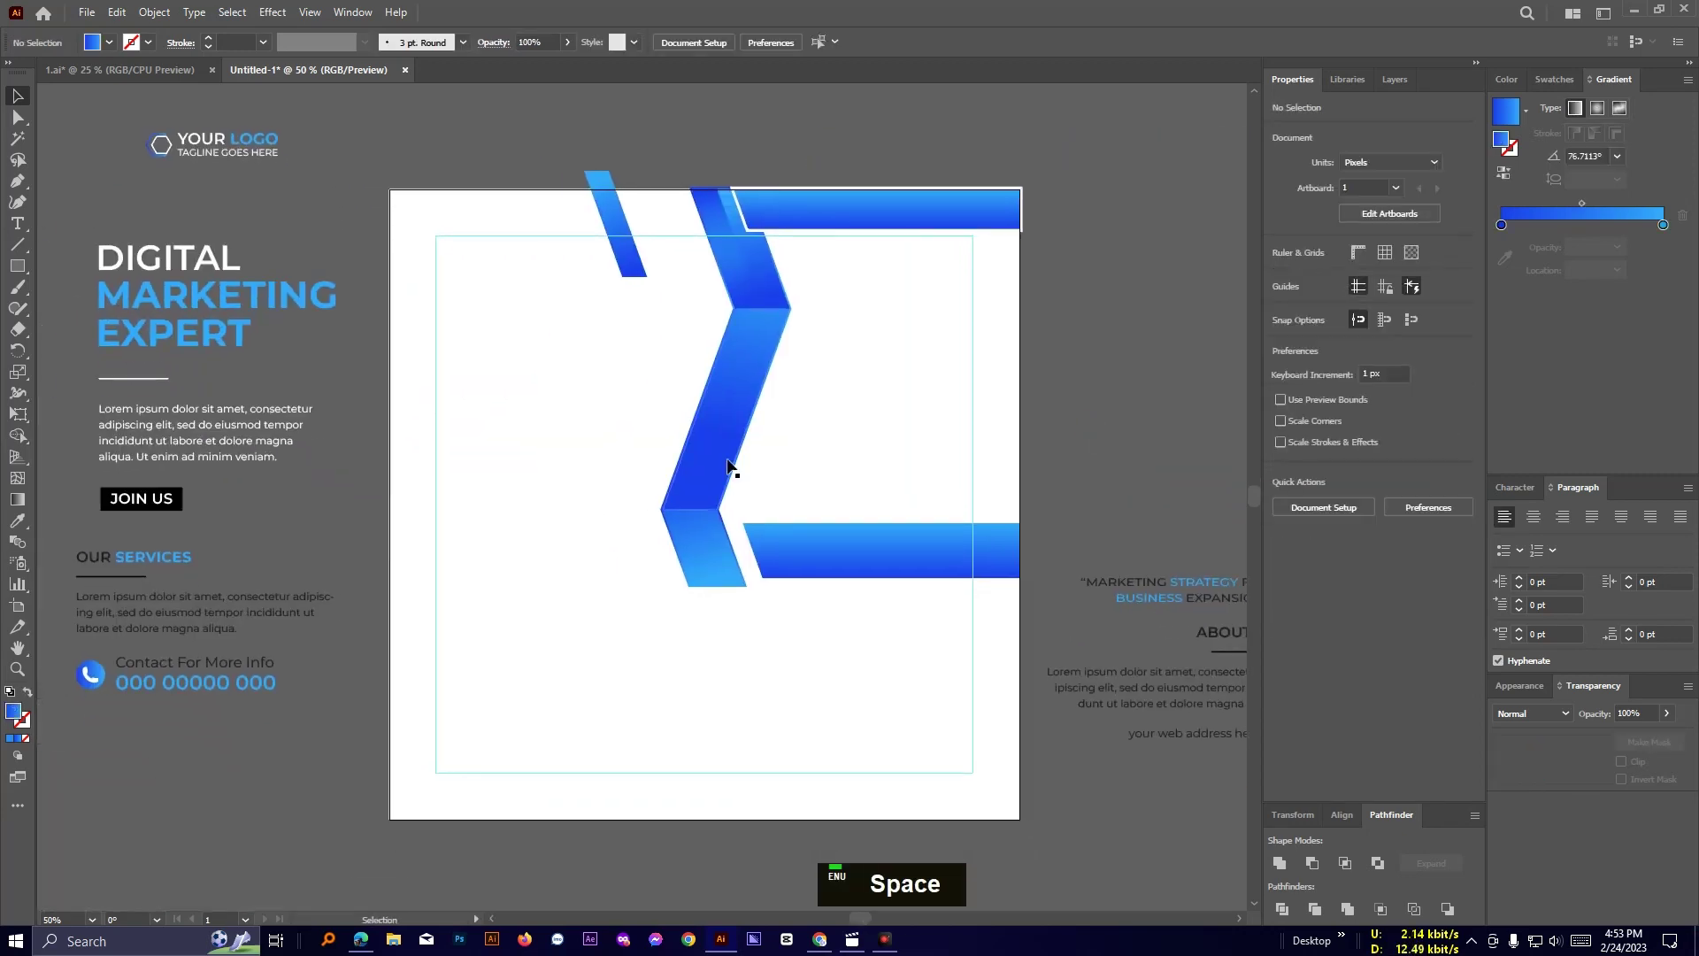
left_click(601, 192)
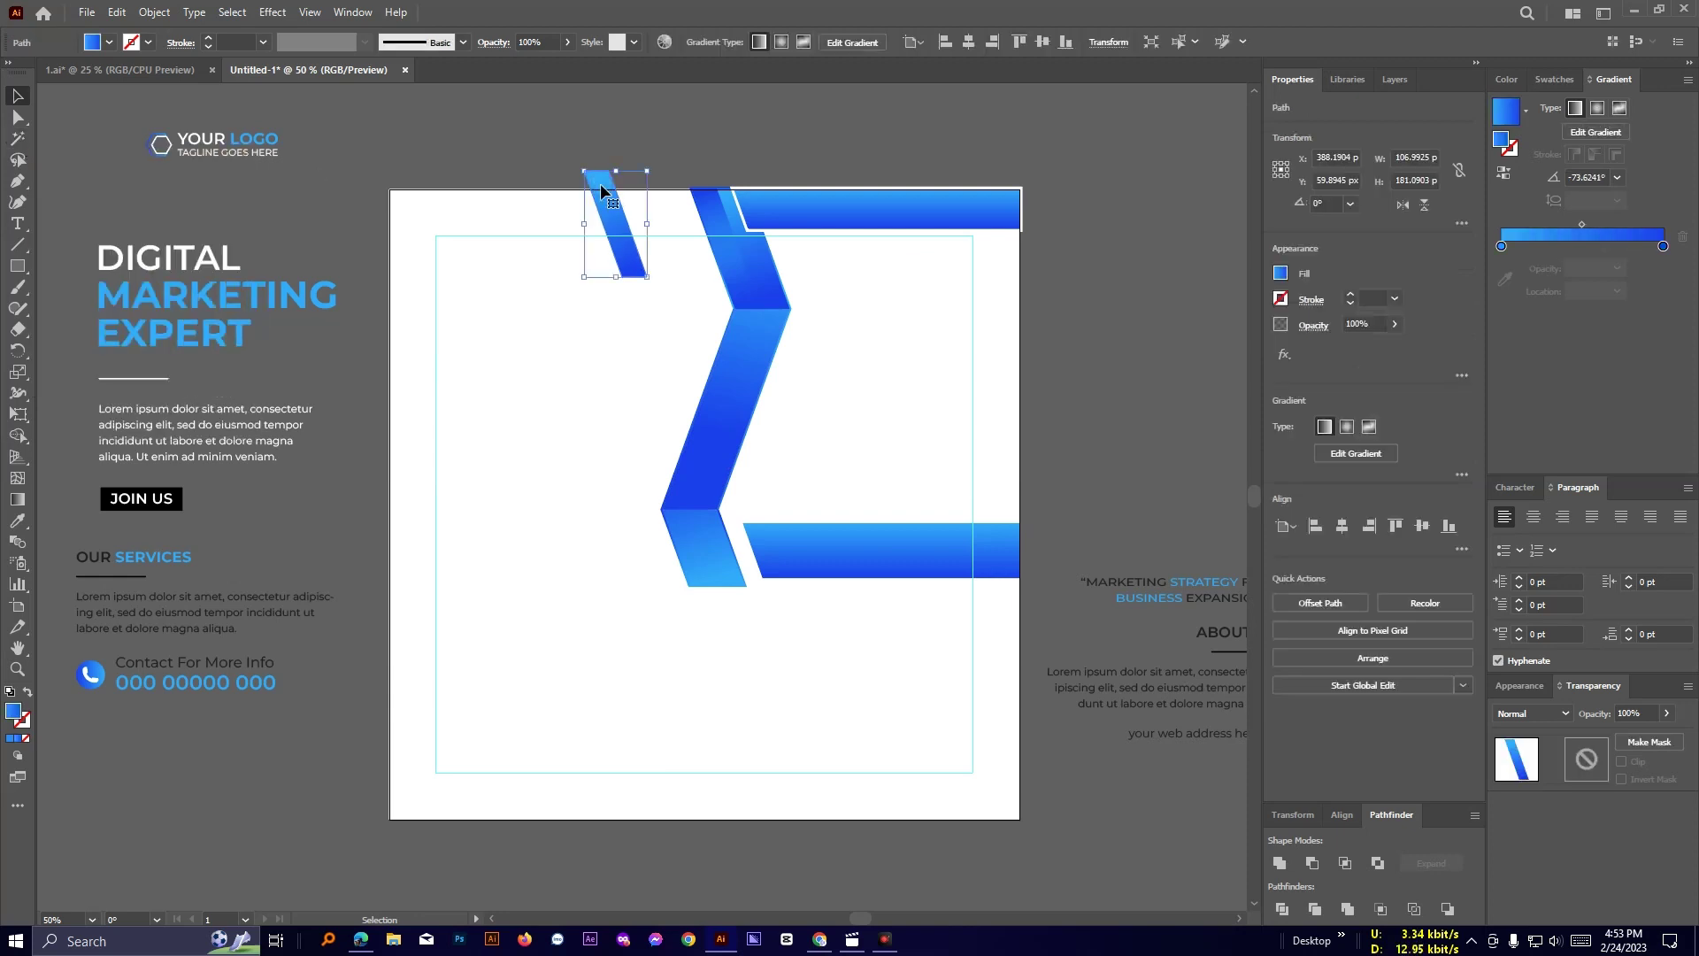
key("ctrl+z")
key("space")
left_click_drag(964, 137, 716, 196)
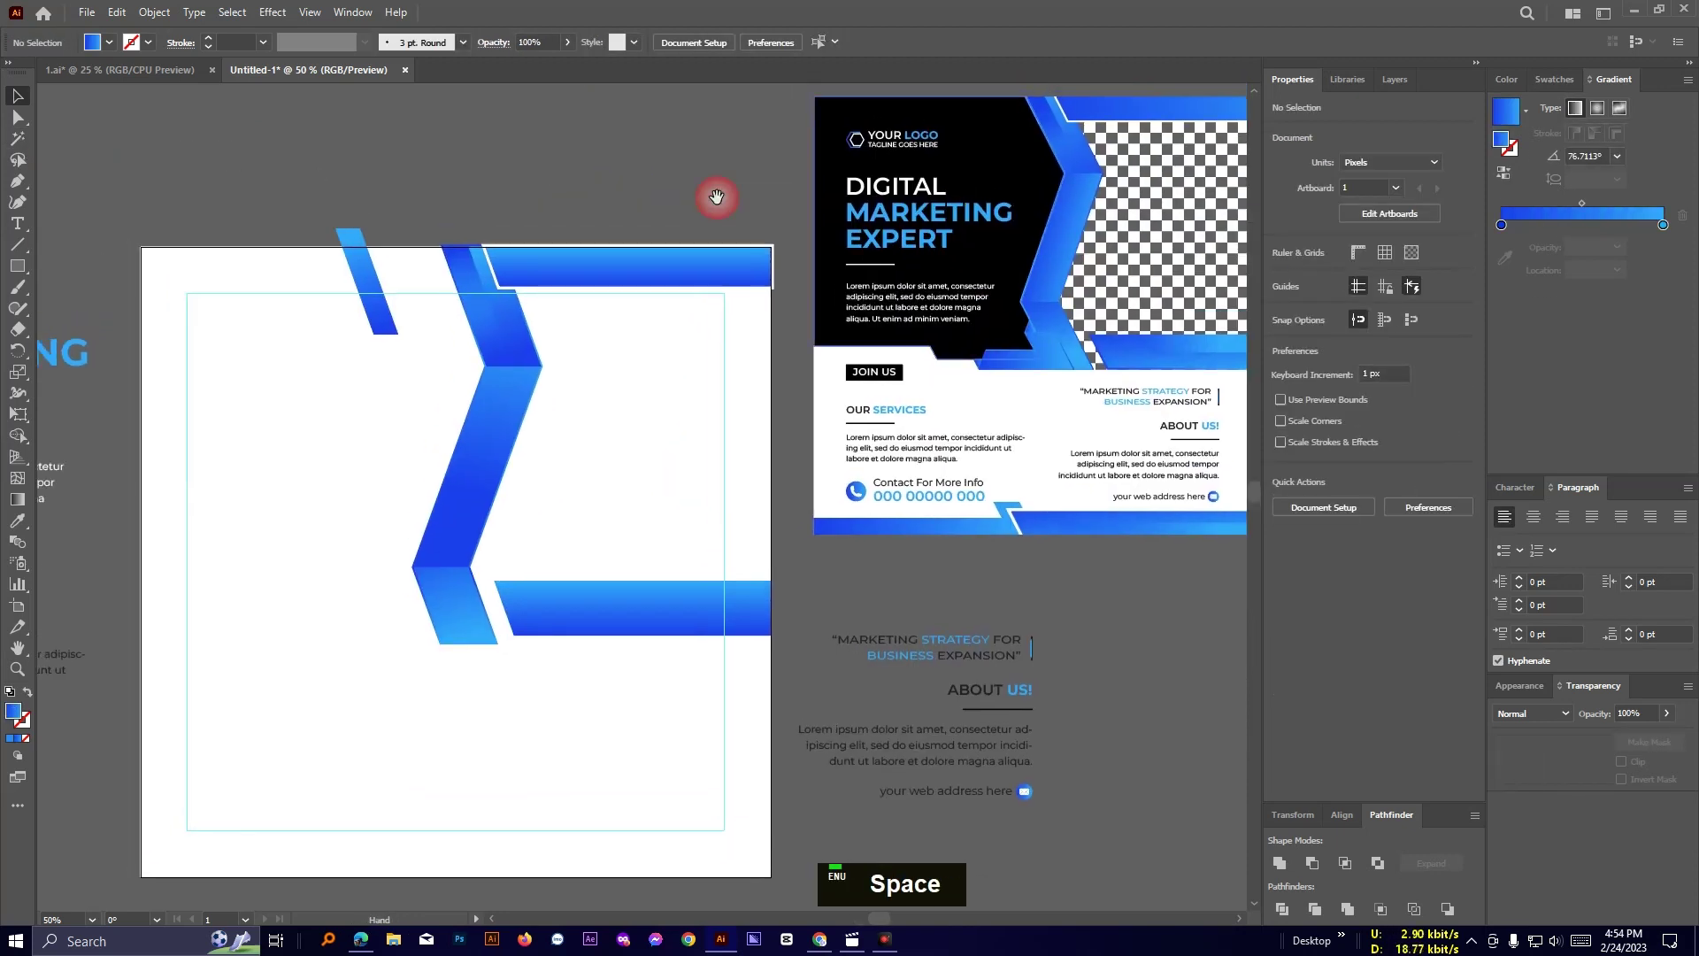
key("space")
left_click_drag(503, 297, 680, 277)
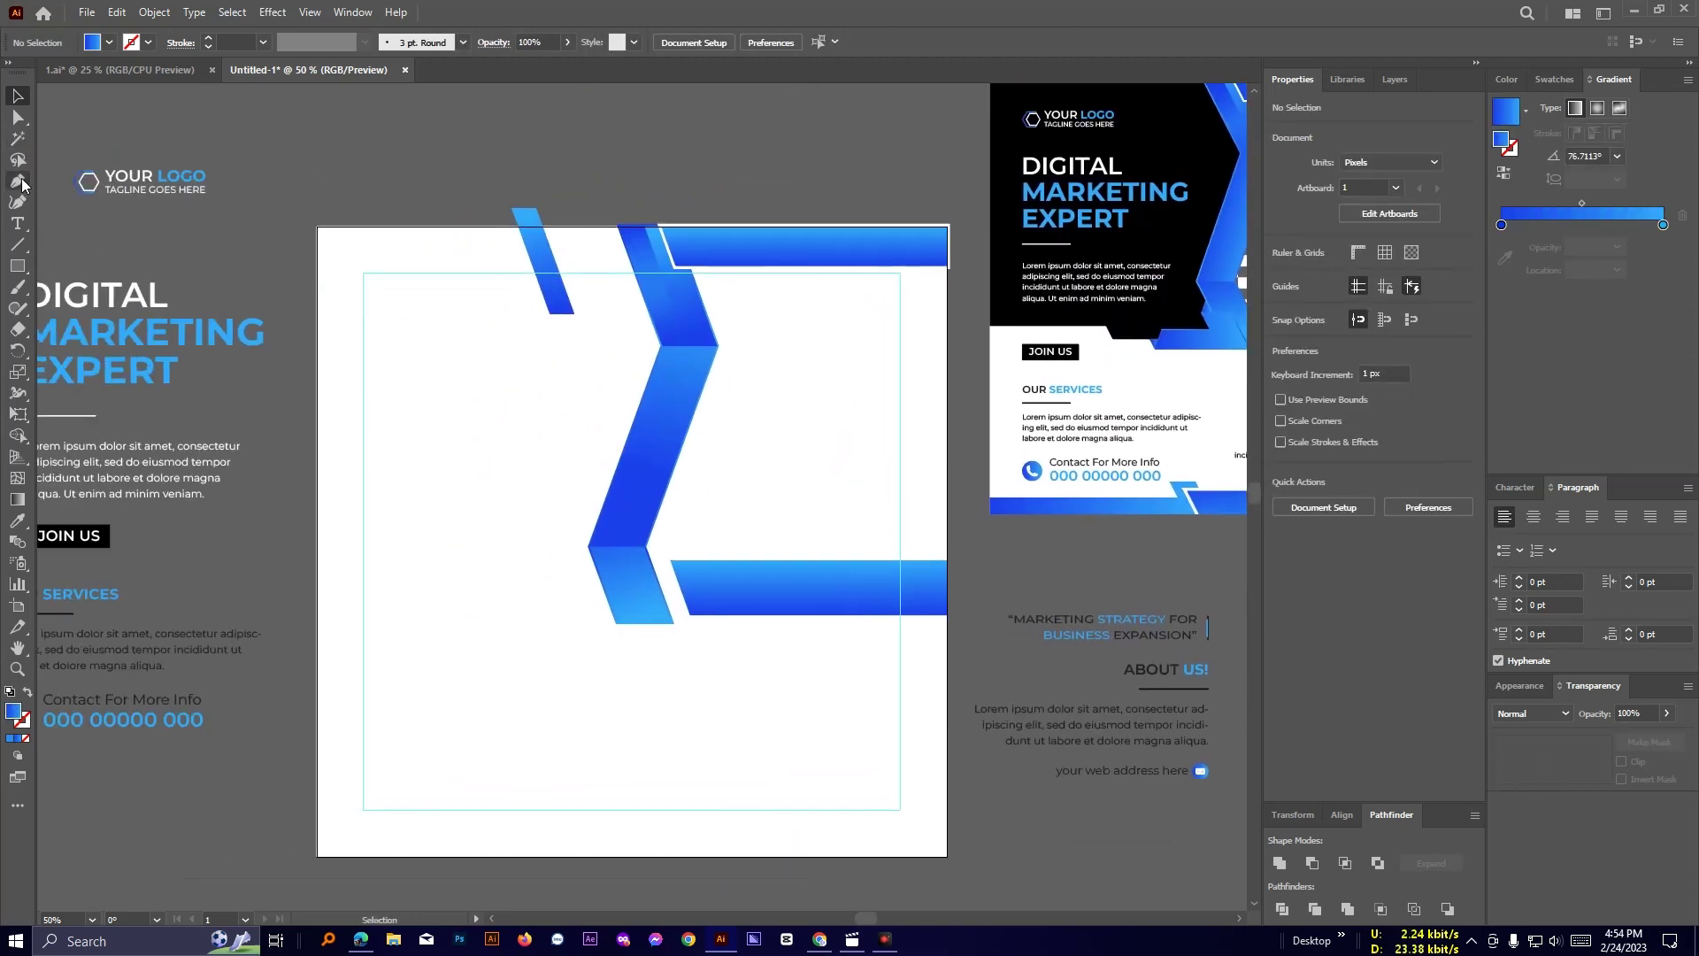
left_click(22, 183)
left_click(617, 226)
key("ctrl+z")
Unlock all objects and select the shapes that cross the artboard's top edge.
scroll(685, 325, "up", 3)
key("space")
left_click_drag(685, 325, 856, 545)
scroll(659, 261, "up", 3)
left_click(23, 96)
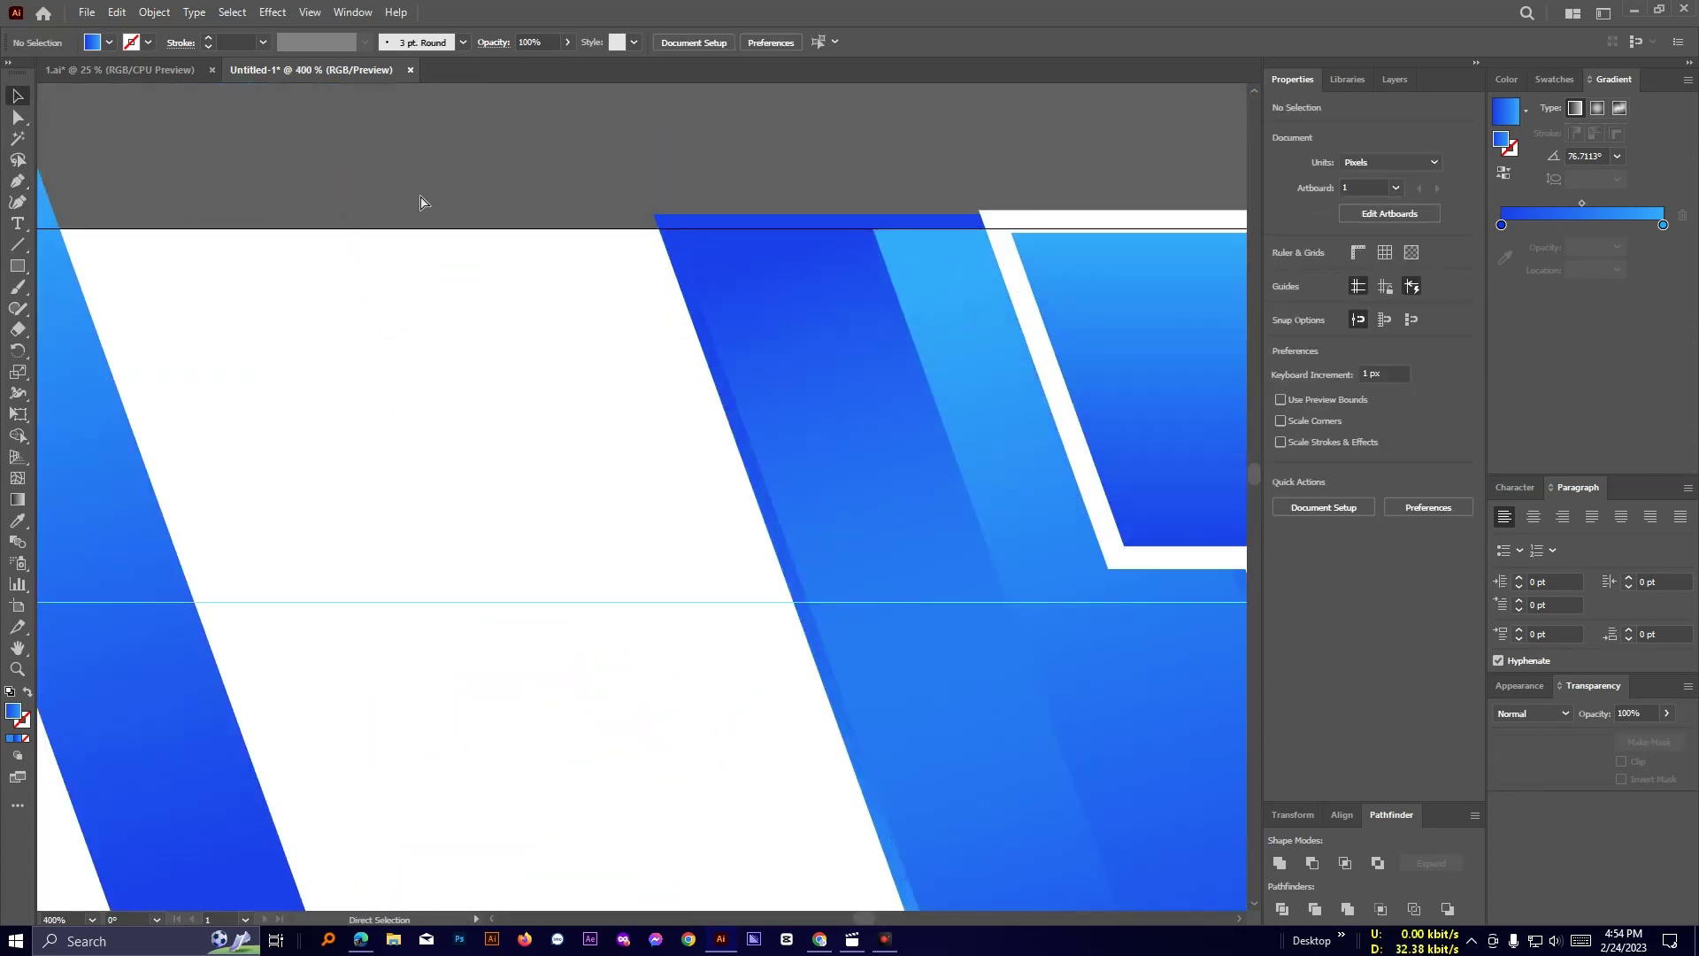
key("ctrl+alt+2")
left_click_drag(493, 181, 1097, 276)
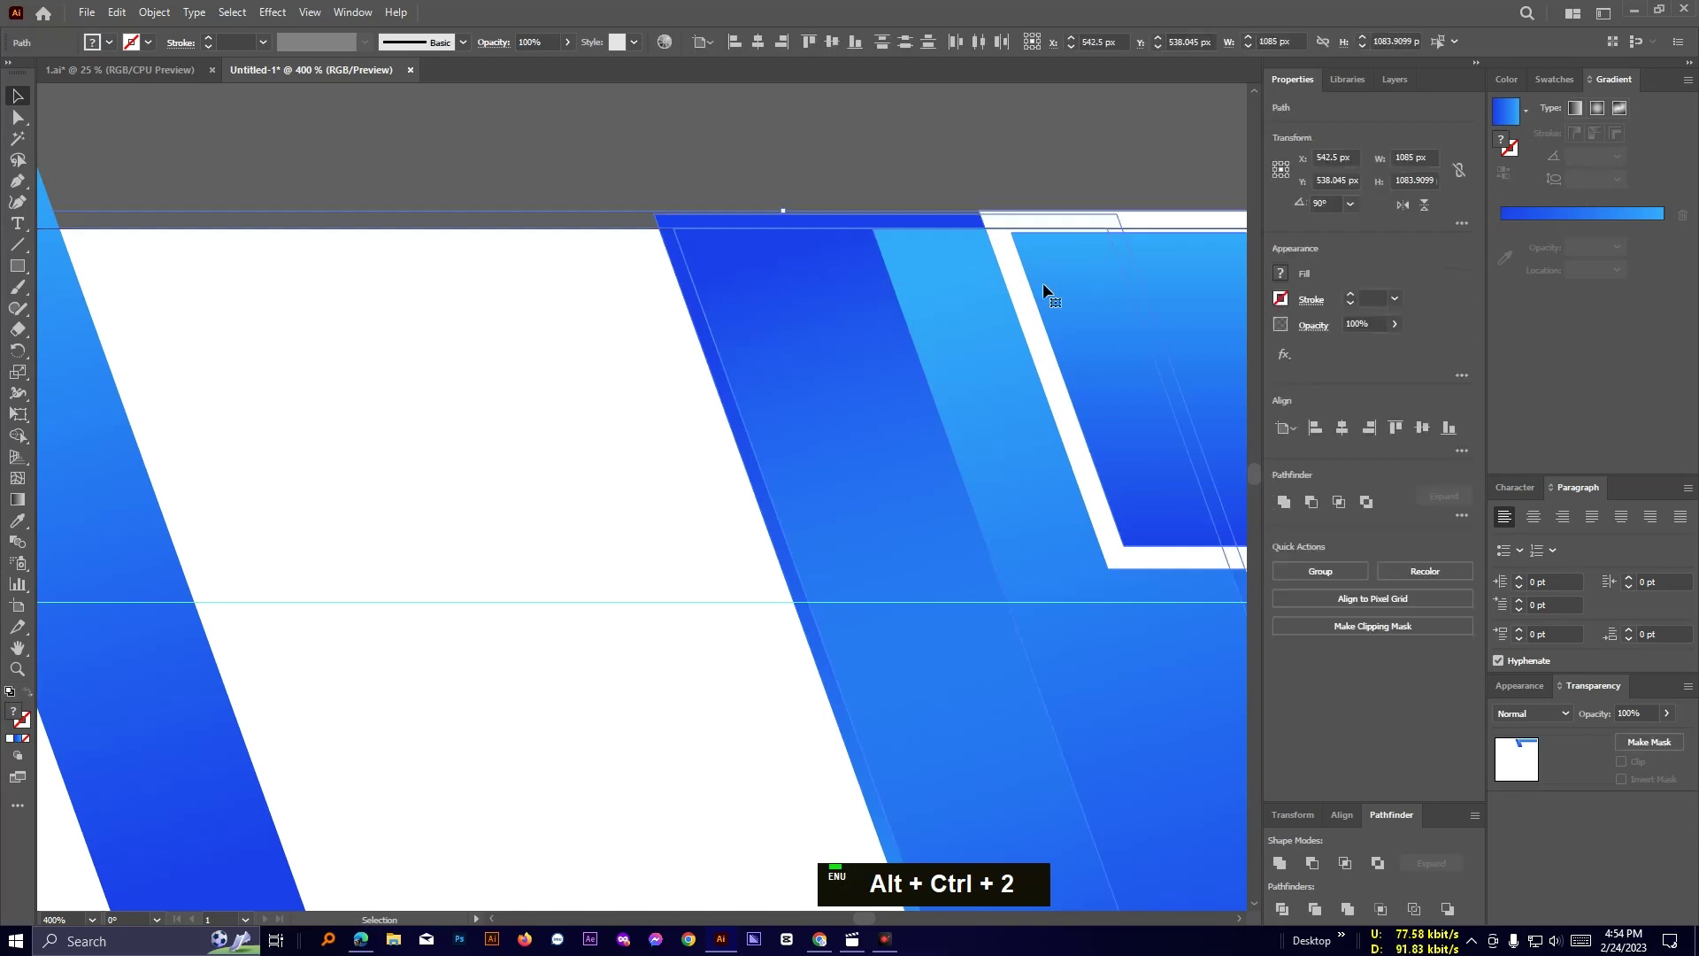
Try aligning the top bar to the artboard's top edge and undo the alignment.
key("space")
left_click_drag(1160, 118, 427, 129)
left_click(518, 274)
left_click(1020, 42)
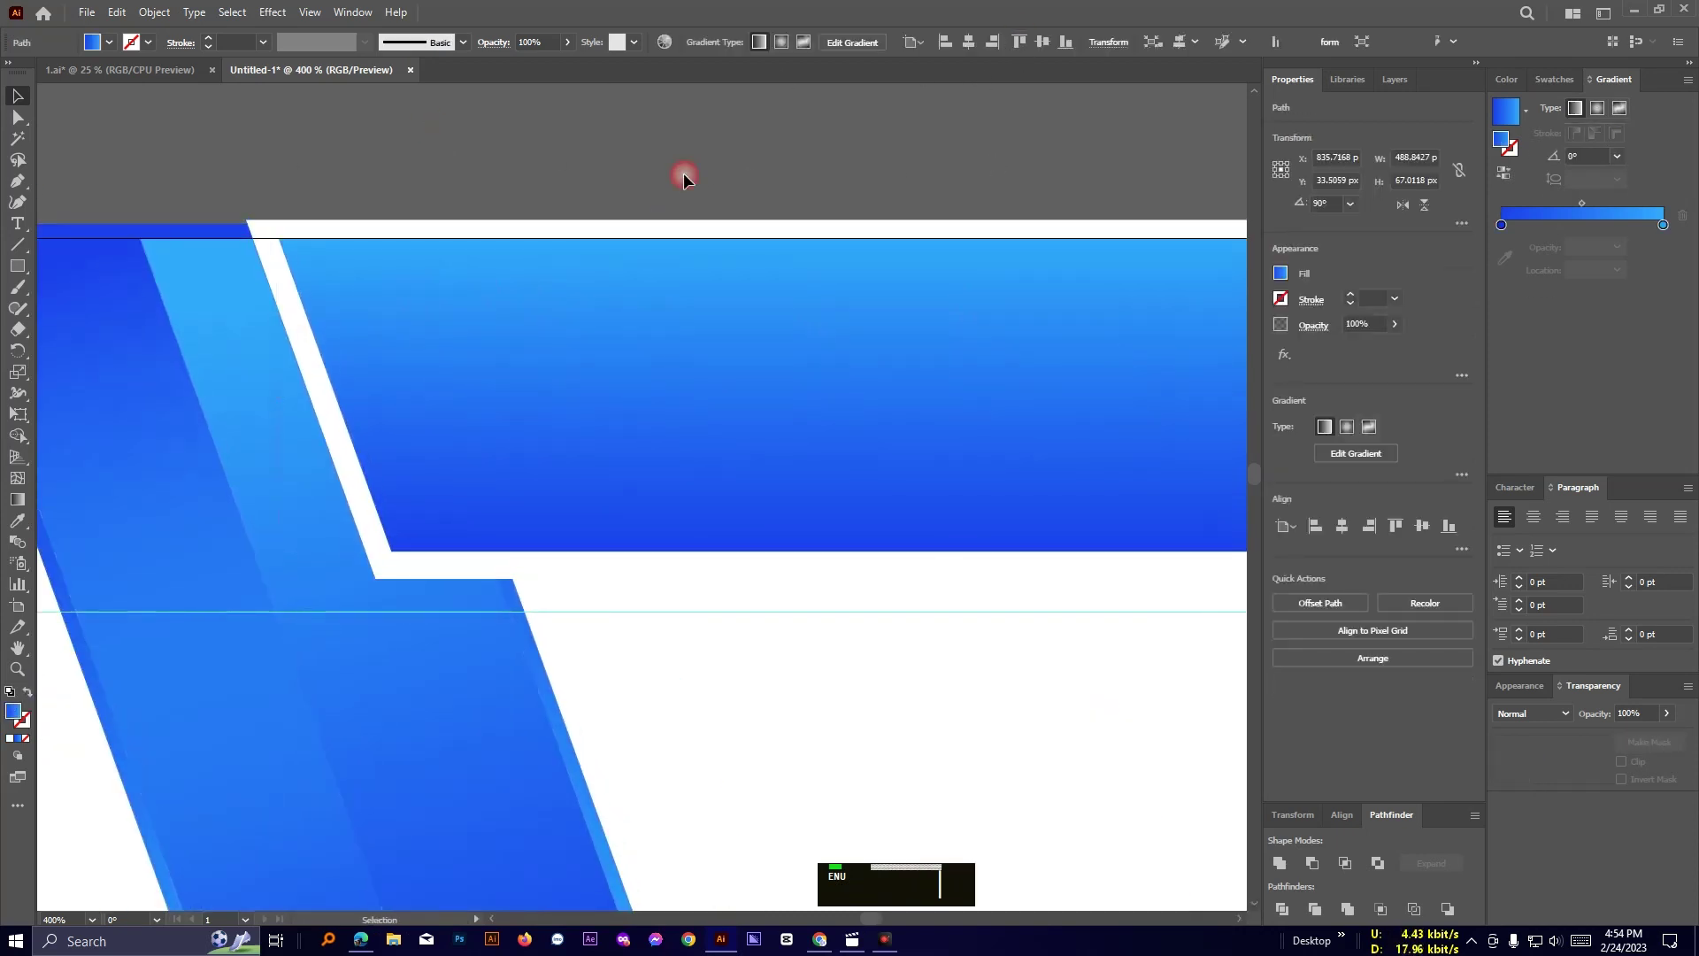
key("ctrl+z")
Select the top bar with its white outline shape and examine their top edges in outline view.
left_click(665, 228, "shift")
key("ctrl+y")
scroll(699, 175, "up", 2)
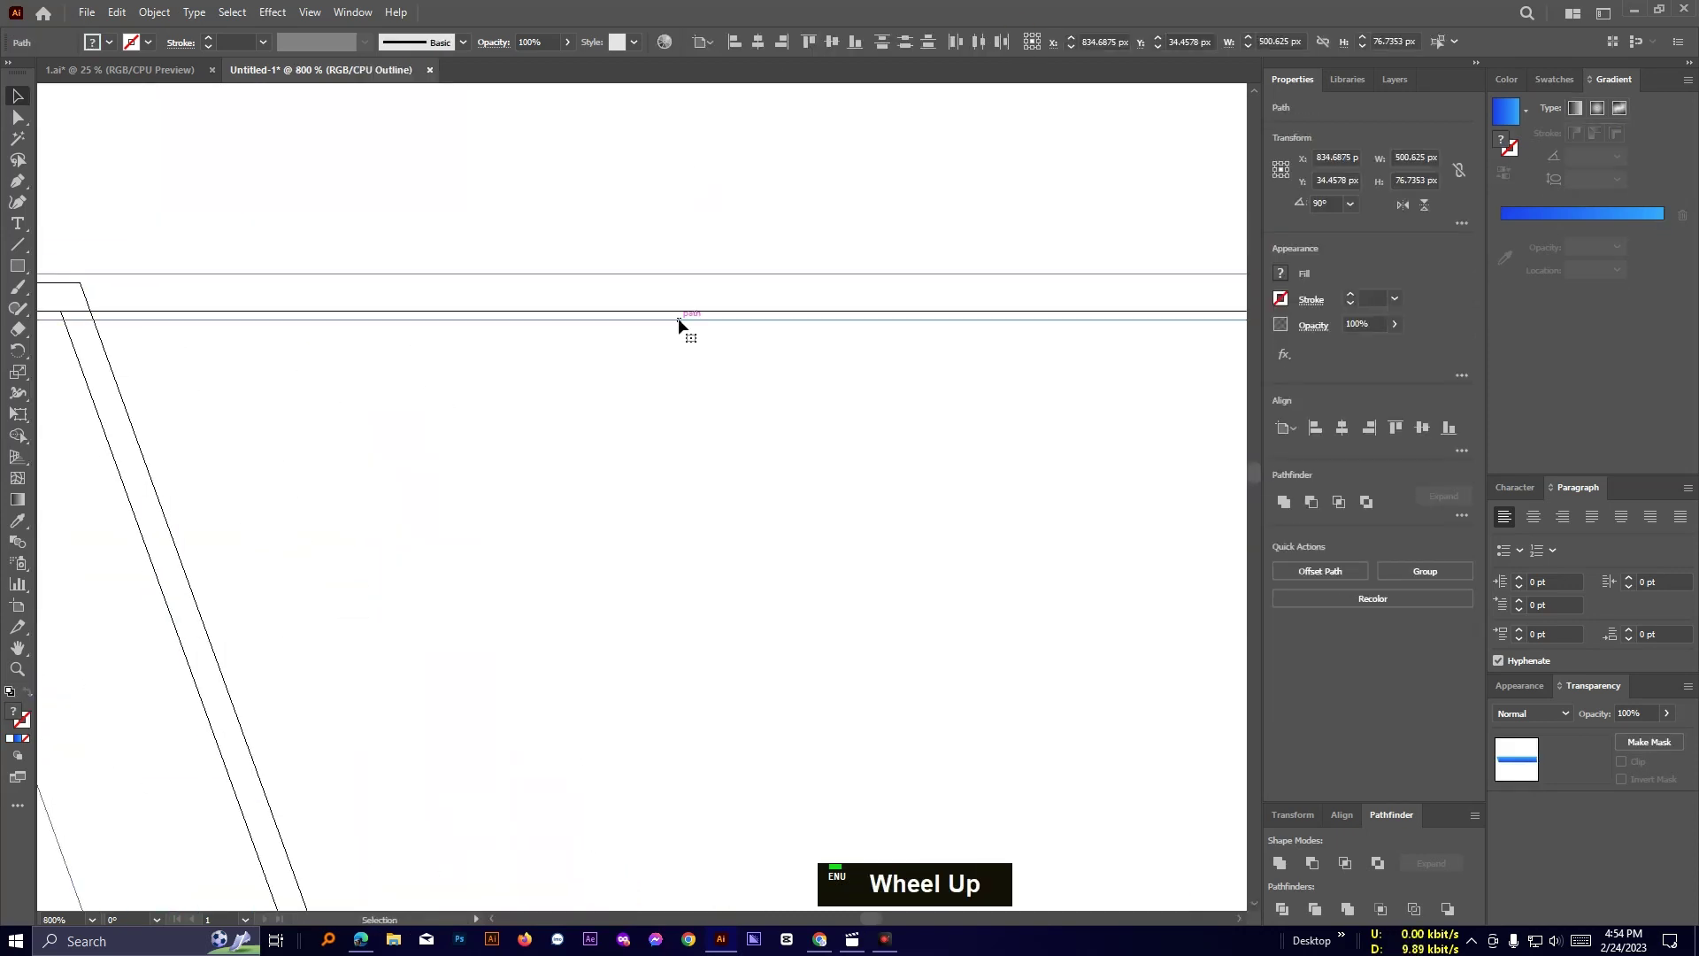
left_click(680, 320, "shift")
key("ctrl+z")
left_click(711, 226)
left_click_drag(712, 226, 804, 398)
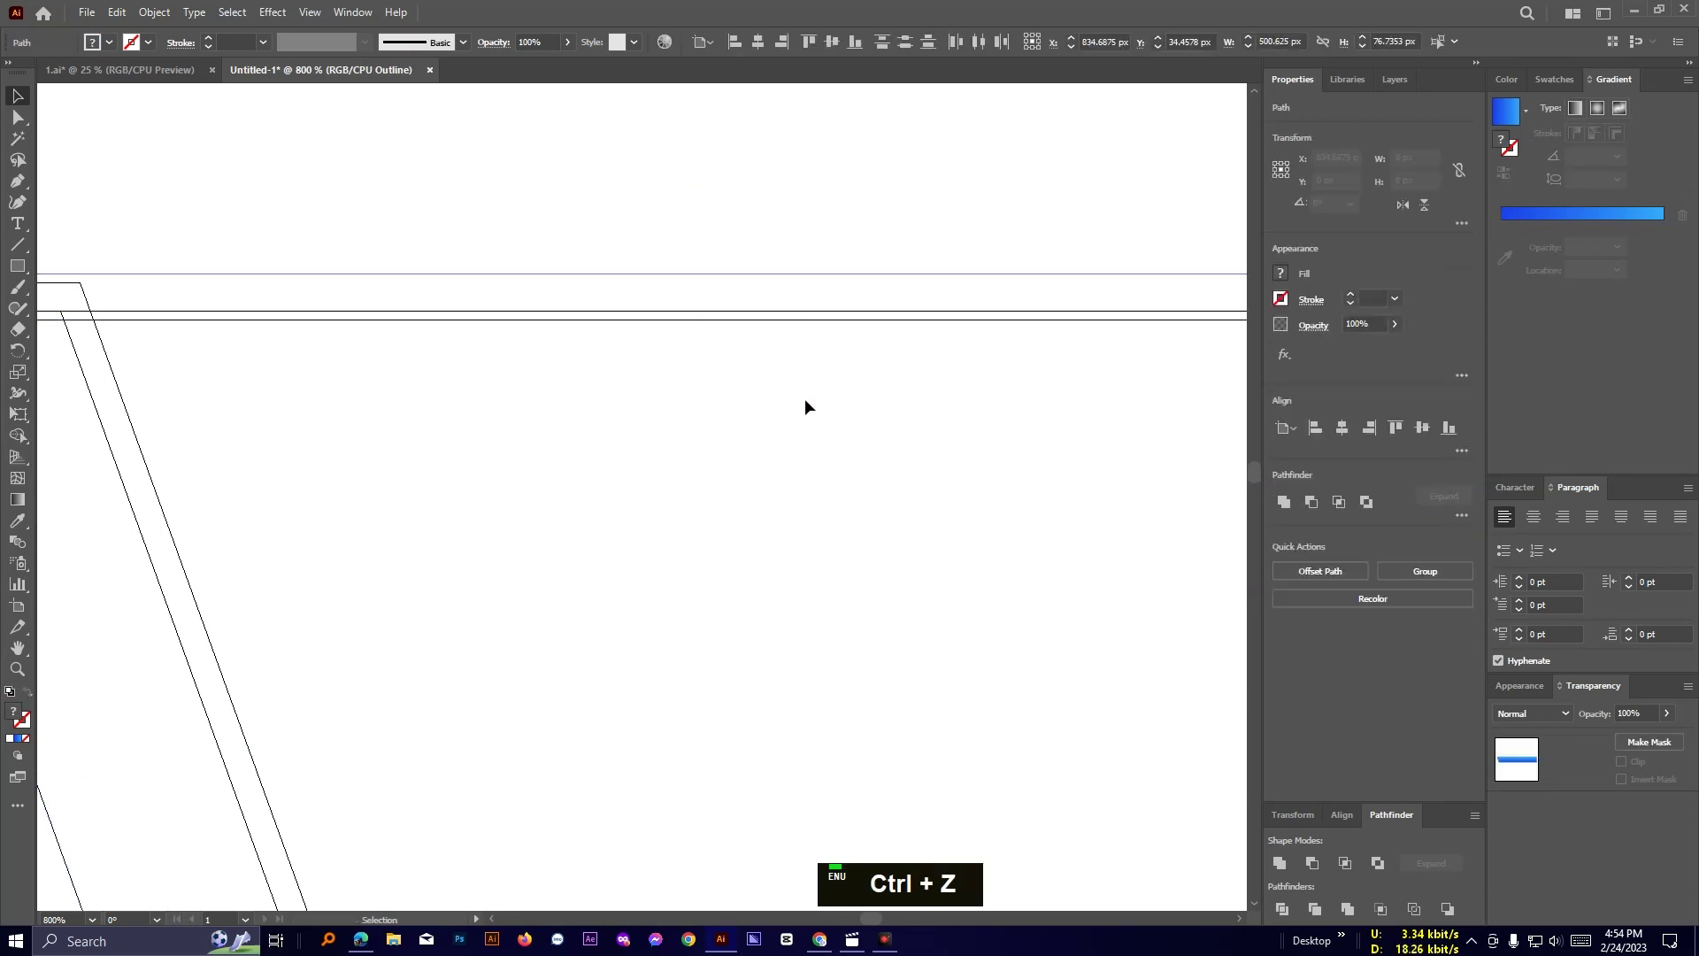
Return to the colour preview and inspect the top bar and its white outline along the artboard's top edge.
left_click(781, 236)
key("ctrl+y")
left_click_drag(921, 226, 923, 345)
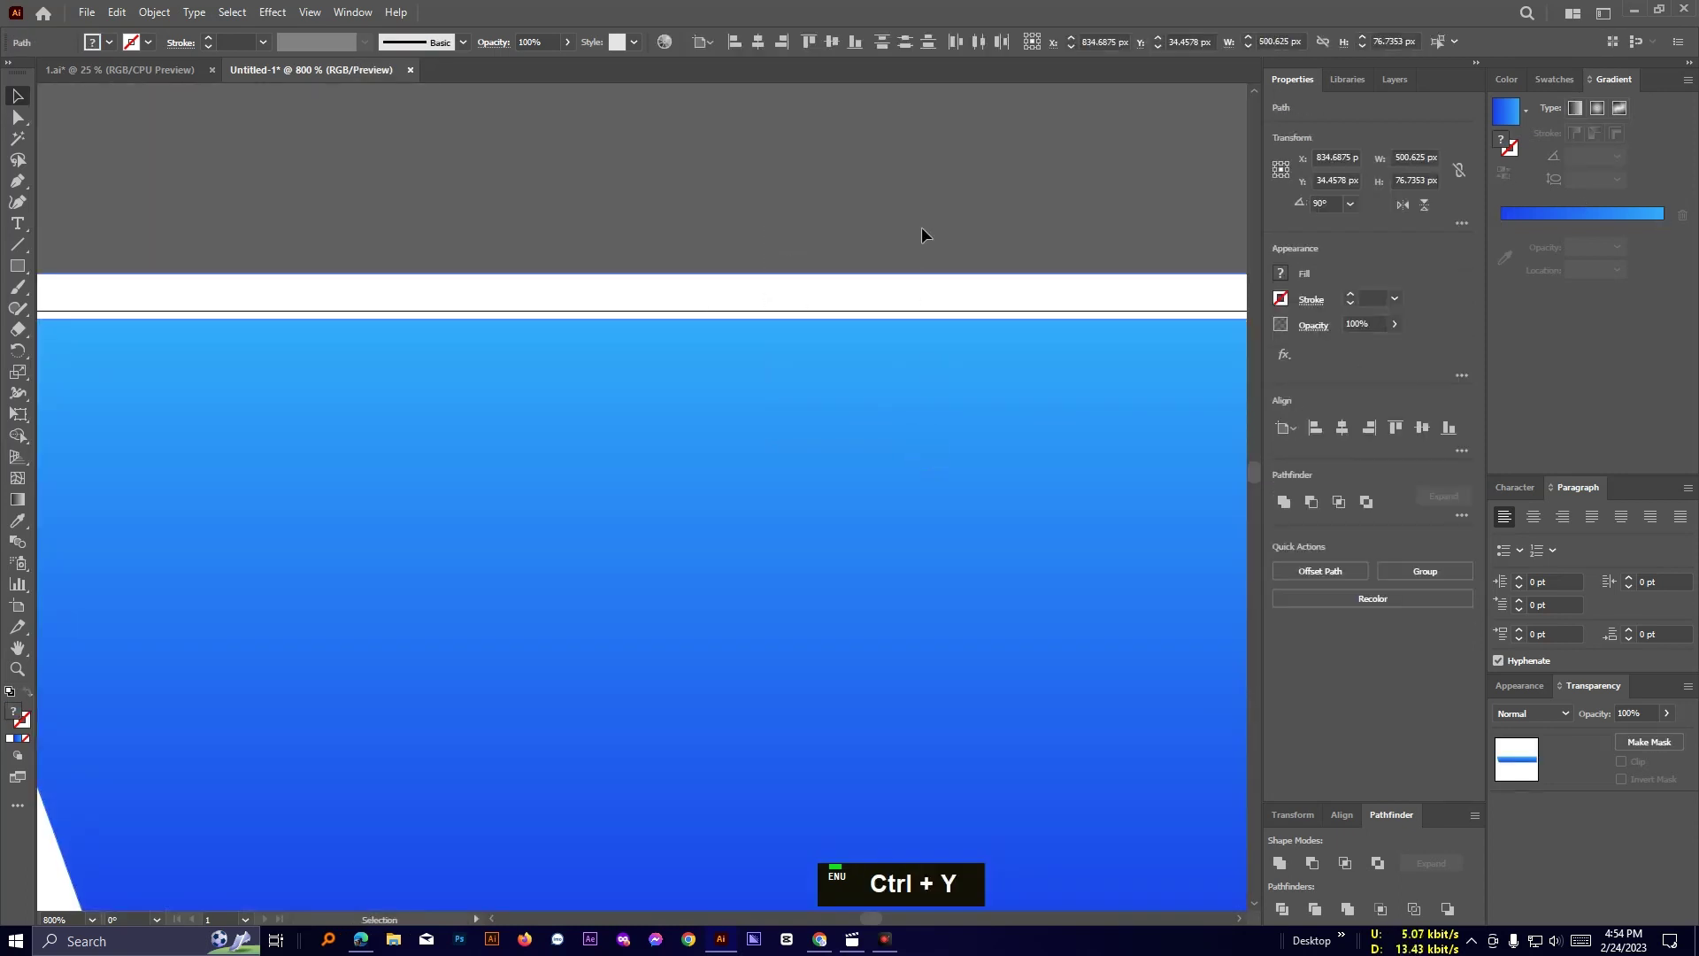
left_click(909, 214)
key("space")
left_click_drag(415, 206, 1008, 236)
key("space")
left_click_drag(151, 284, 810, 279)
key("space")
left_click_drag(1242, 289, 275, 174)
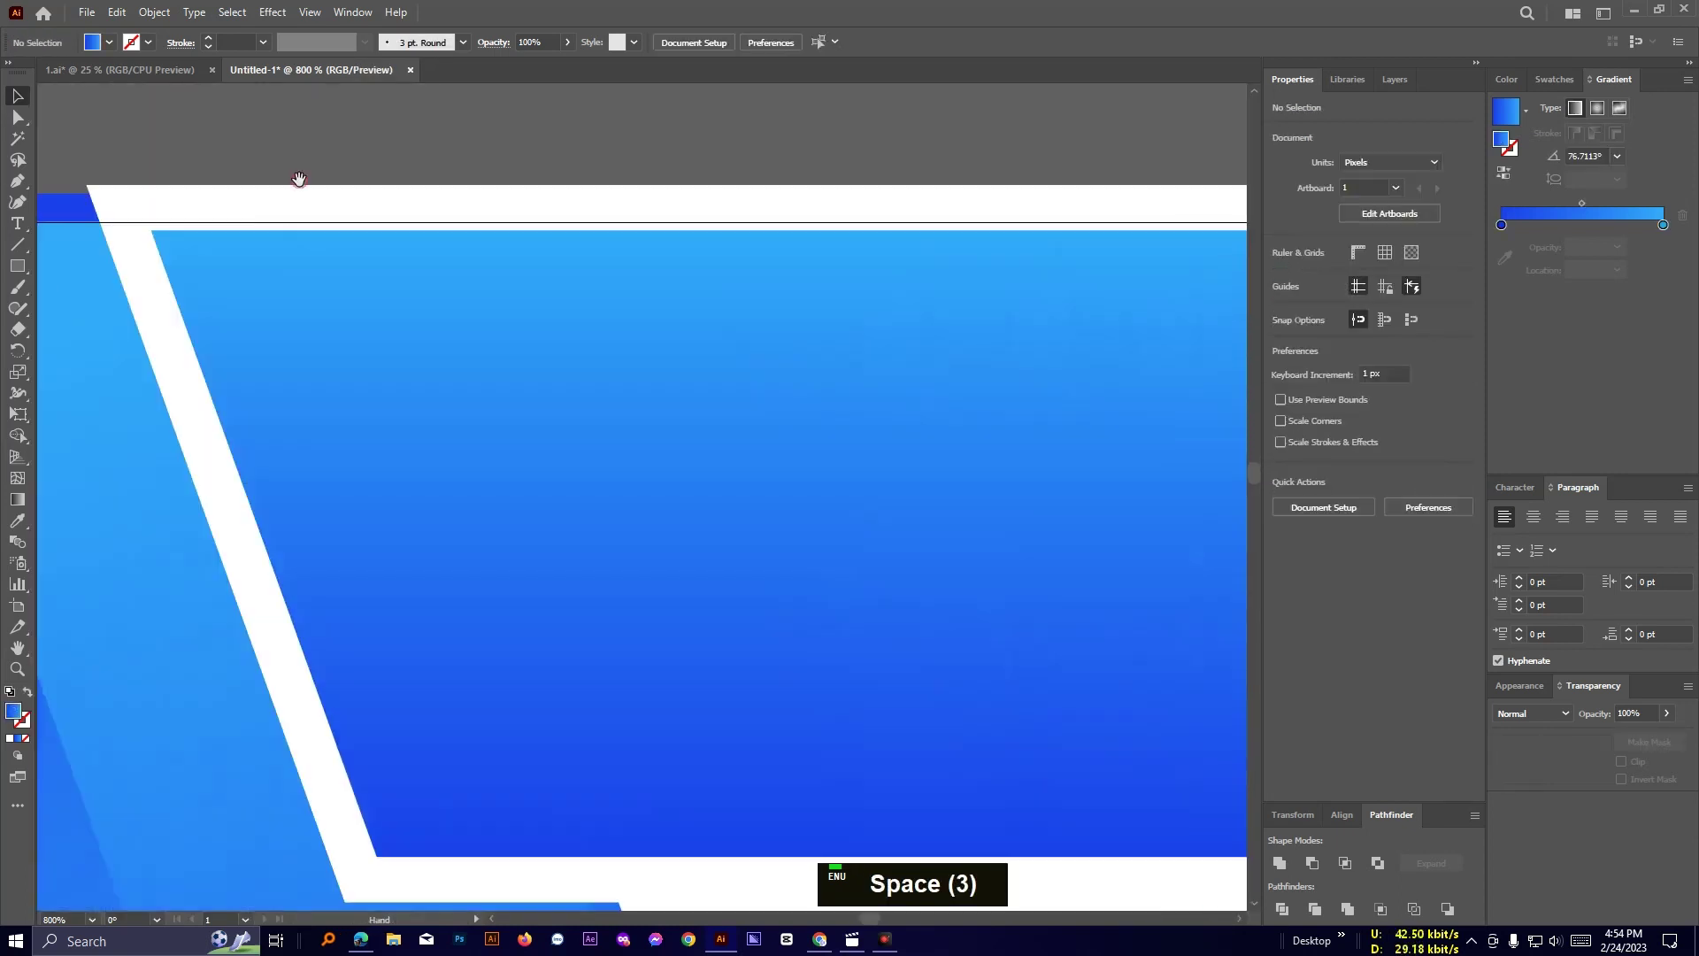
Unlock all objects and cut off the blue band's overhang above the artboard's top edge with the Shape Builder.
left_click_drag(761, 159, 825, 300)
key("ctrl+g")
left_click(338, 145)
key("space")
left_click_drag(338, 145, 845, 263)
scroll(672, 201, "down", 2)
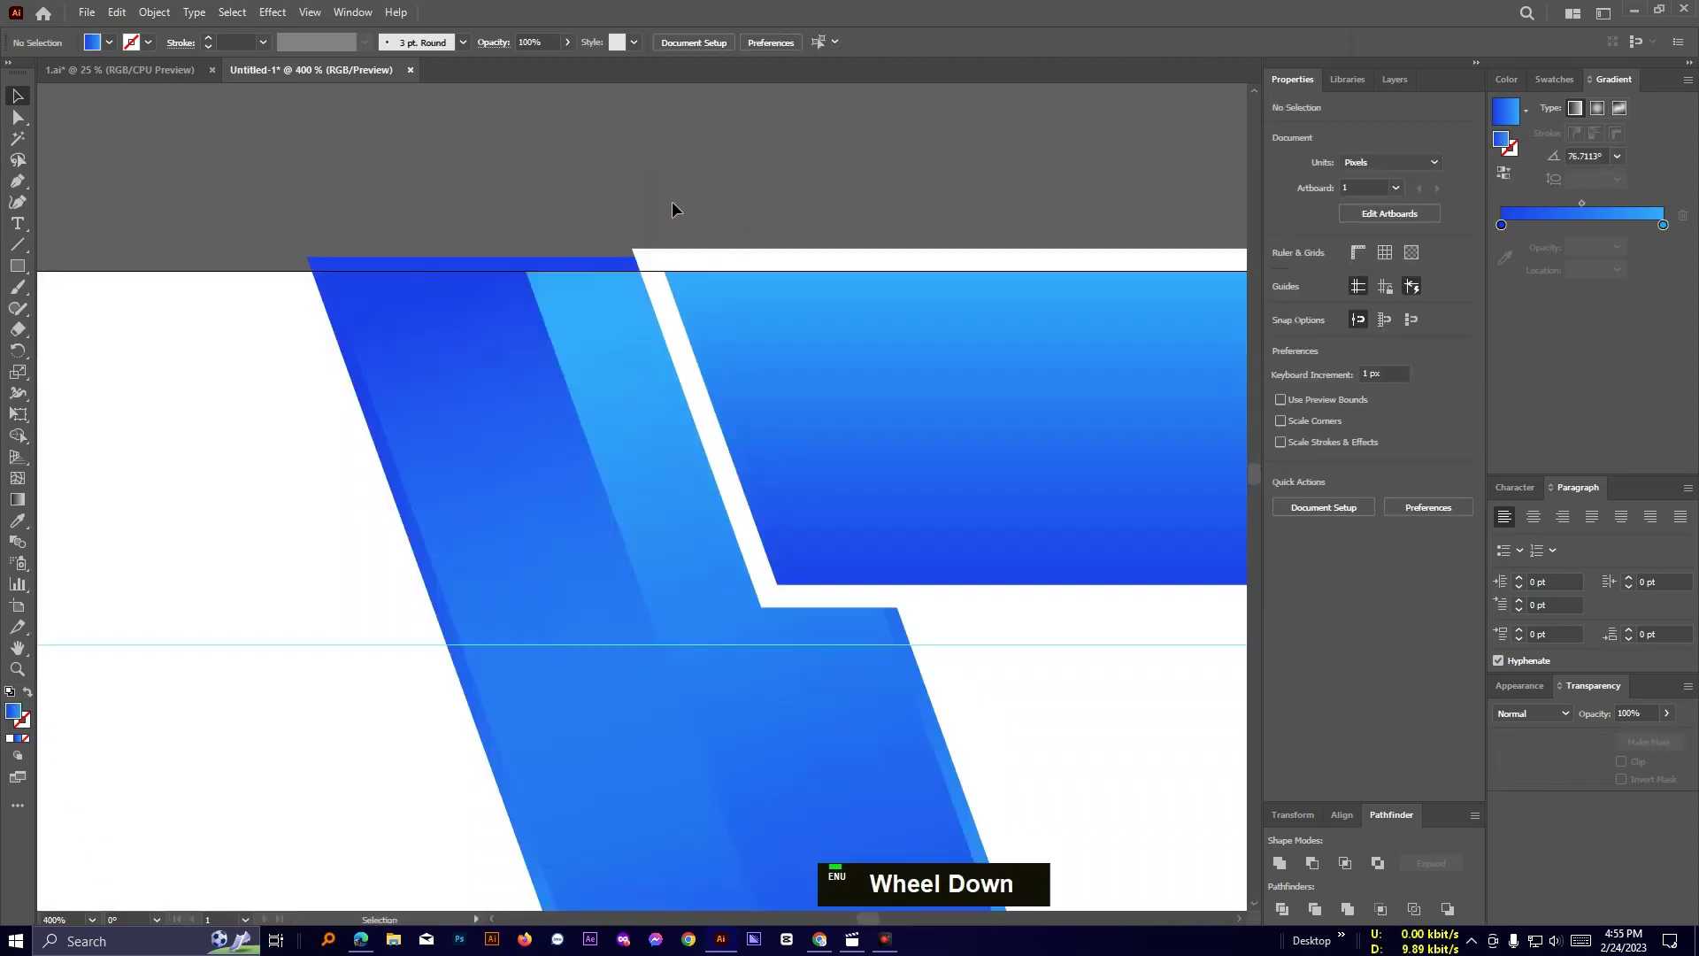
key("ctrl+alt+2")
left_click(224, 184)
left_click_drag(201, 181, 924, 461)
key("shift+m")
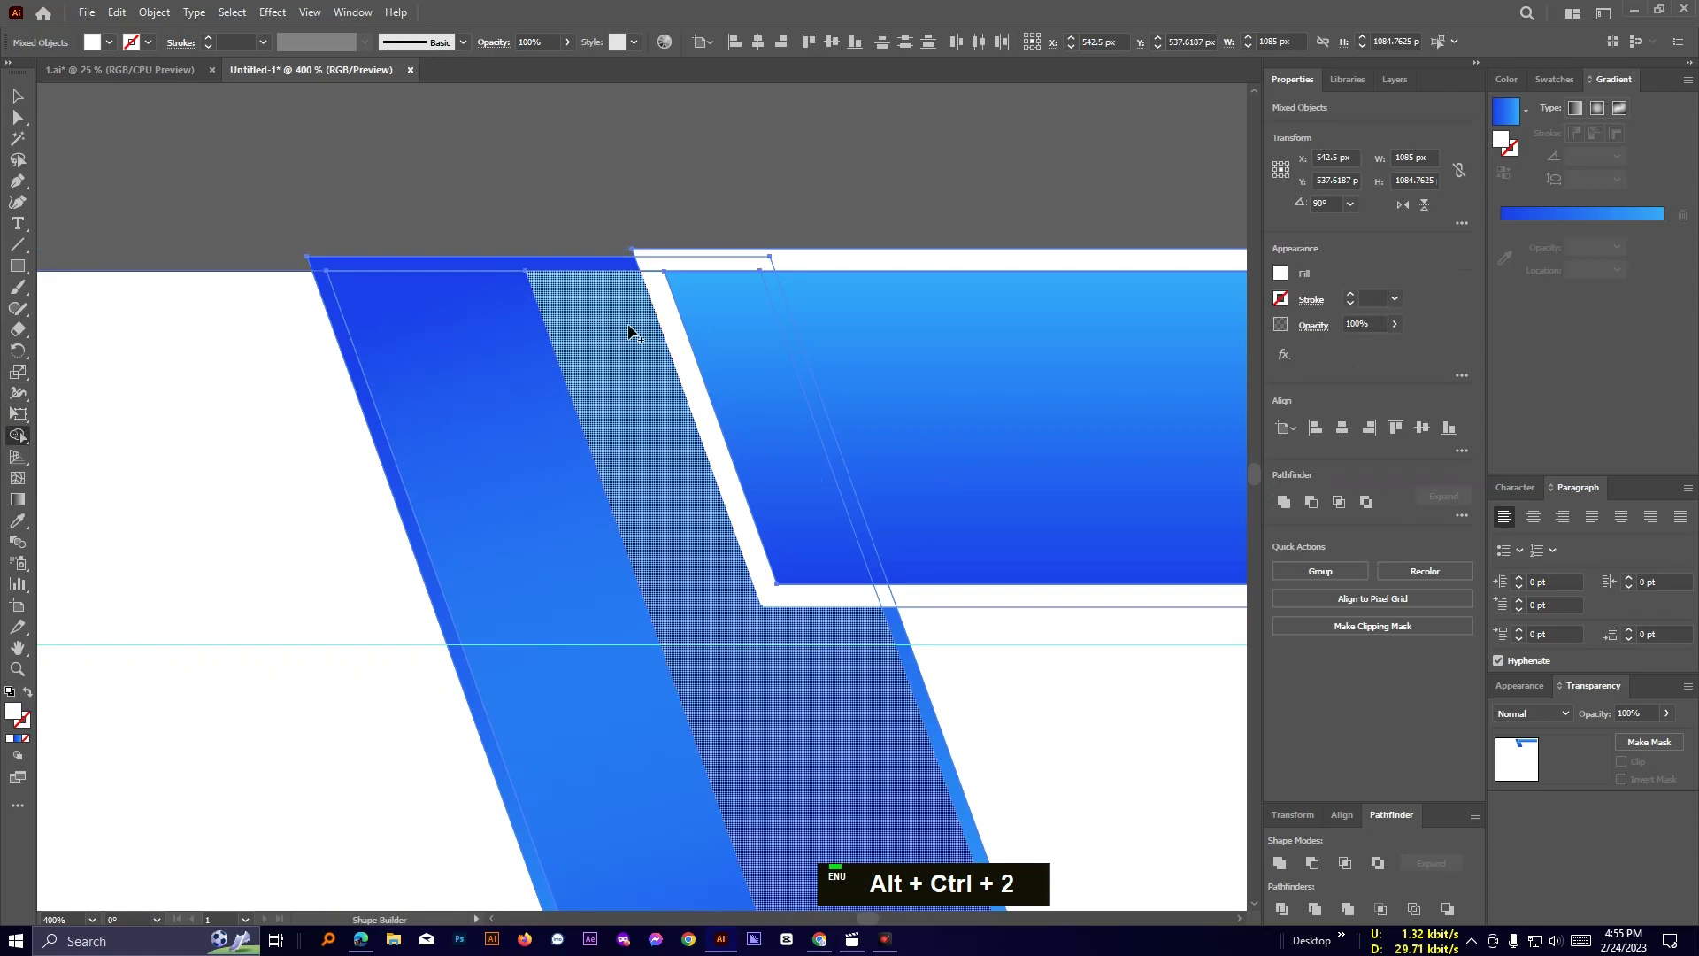
left_click_drag(620, 264, 699, 264)
left_click_drag(788, 208, 838, 256)
key("ctrl+z")
key("ctrl+z")
Remove the remaining white overhang above the artboard's top edge with the Shape Builder.
left_click(18, 96)
left_click(819, 142)
left_click_drag(819, 142, 690, 354)
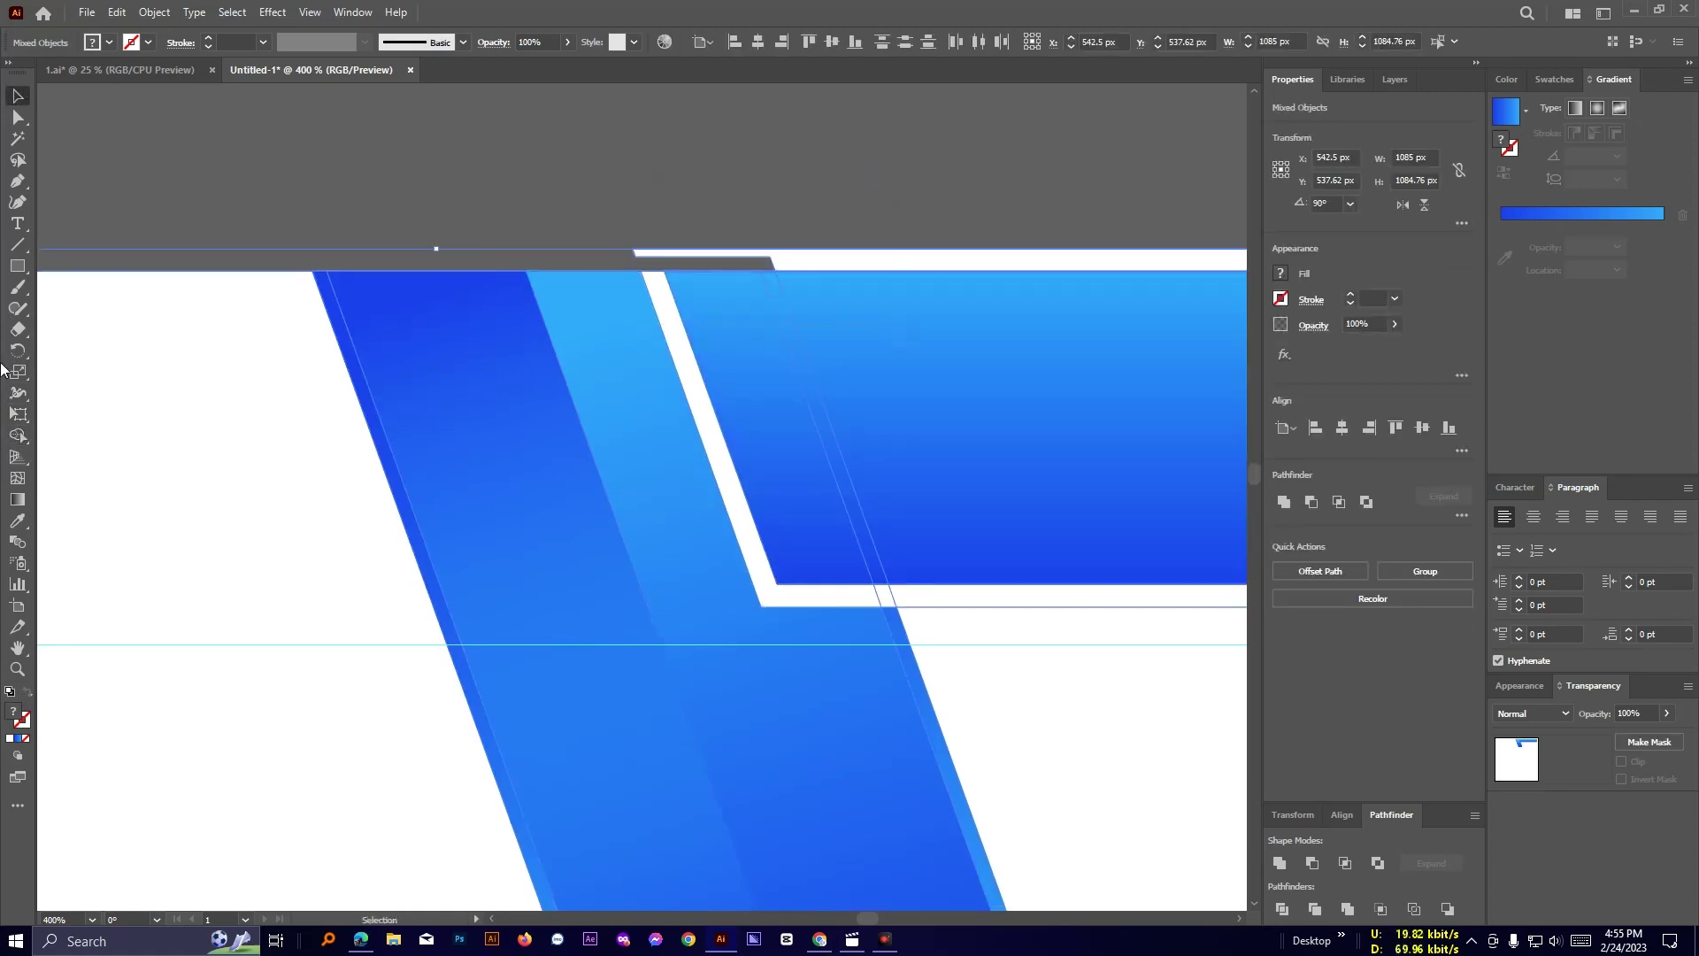
left_click(18, 436)
left_click(794, 262, "alt")
left_click(678, 168)
Move the loose slanted blue bar off the artboard, to the lower left of the design.
scroll(676, 168, "down", 6)
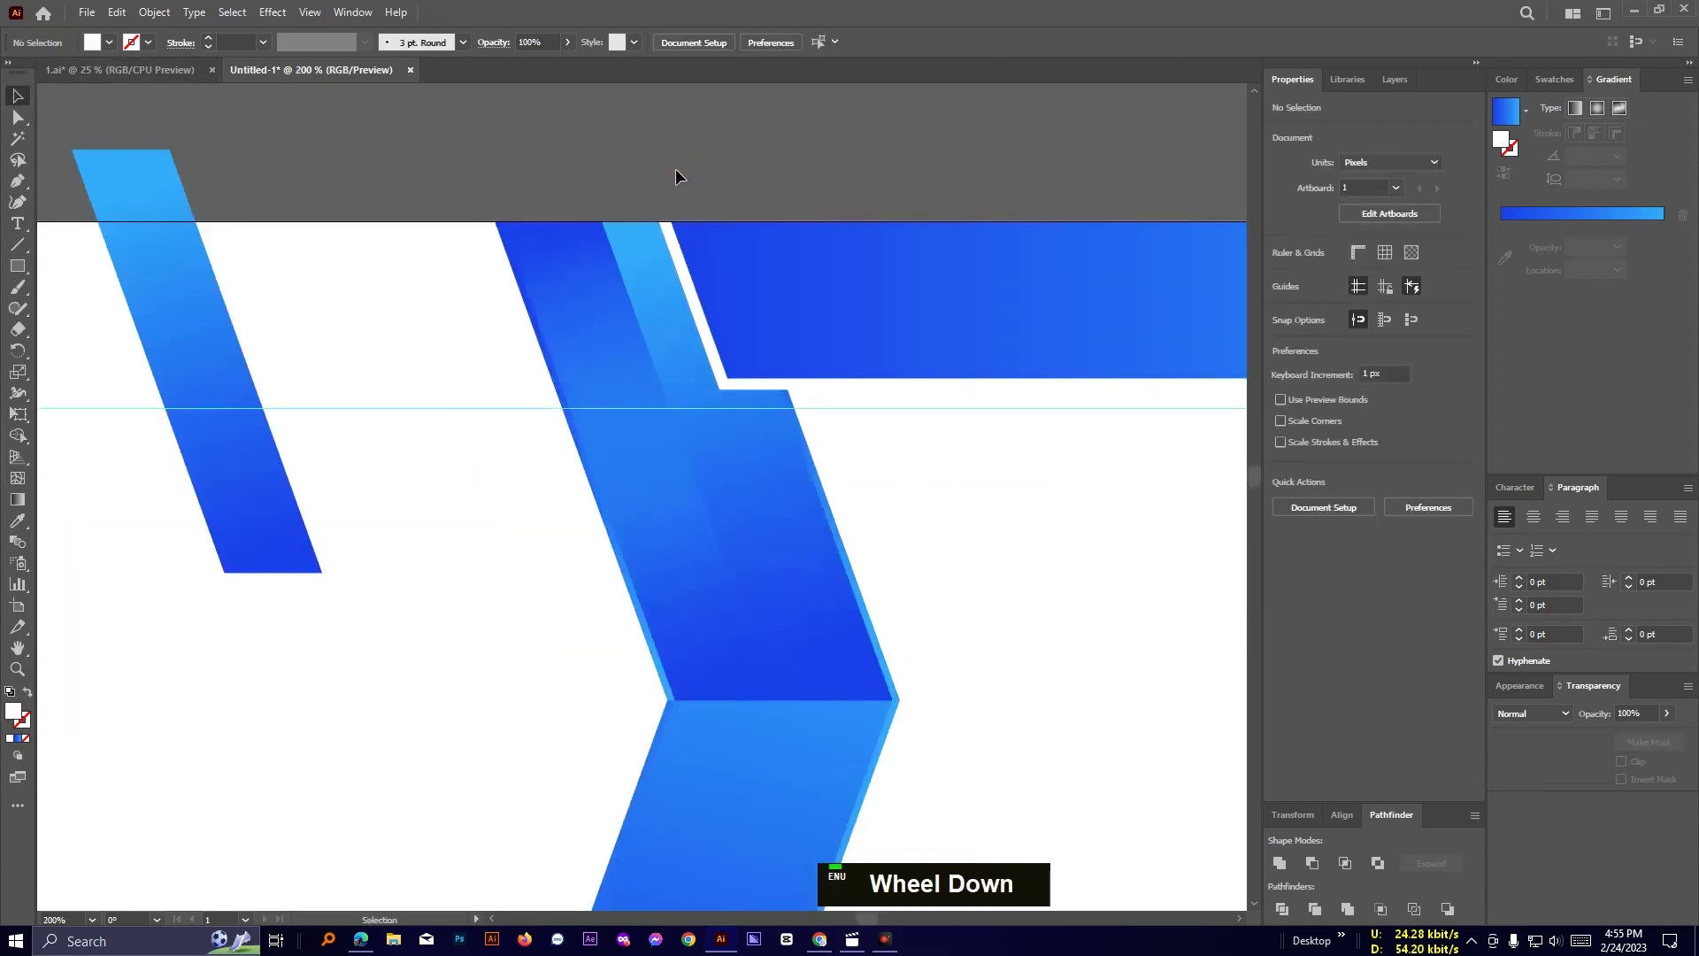
scroll(676, 168, "up", 2)
scroll(548, 196, "down", 2)
left_click_drag(548, 202, 256, 773)
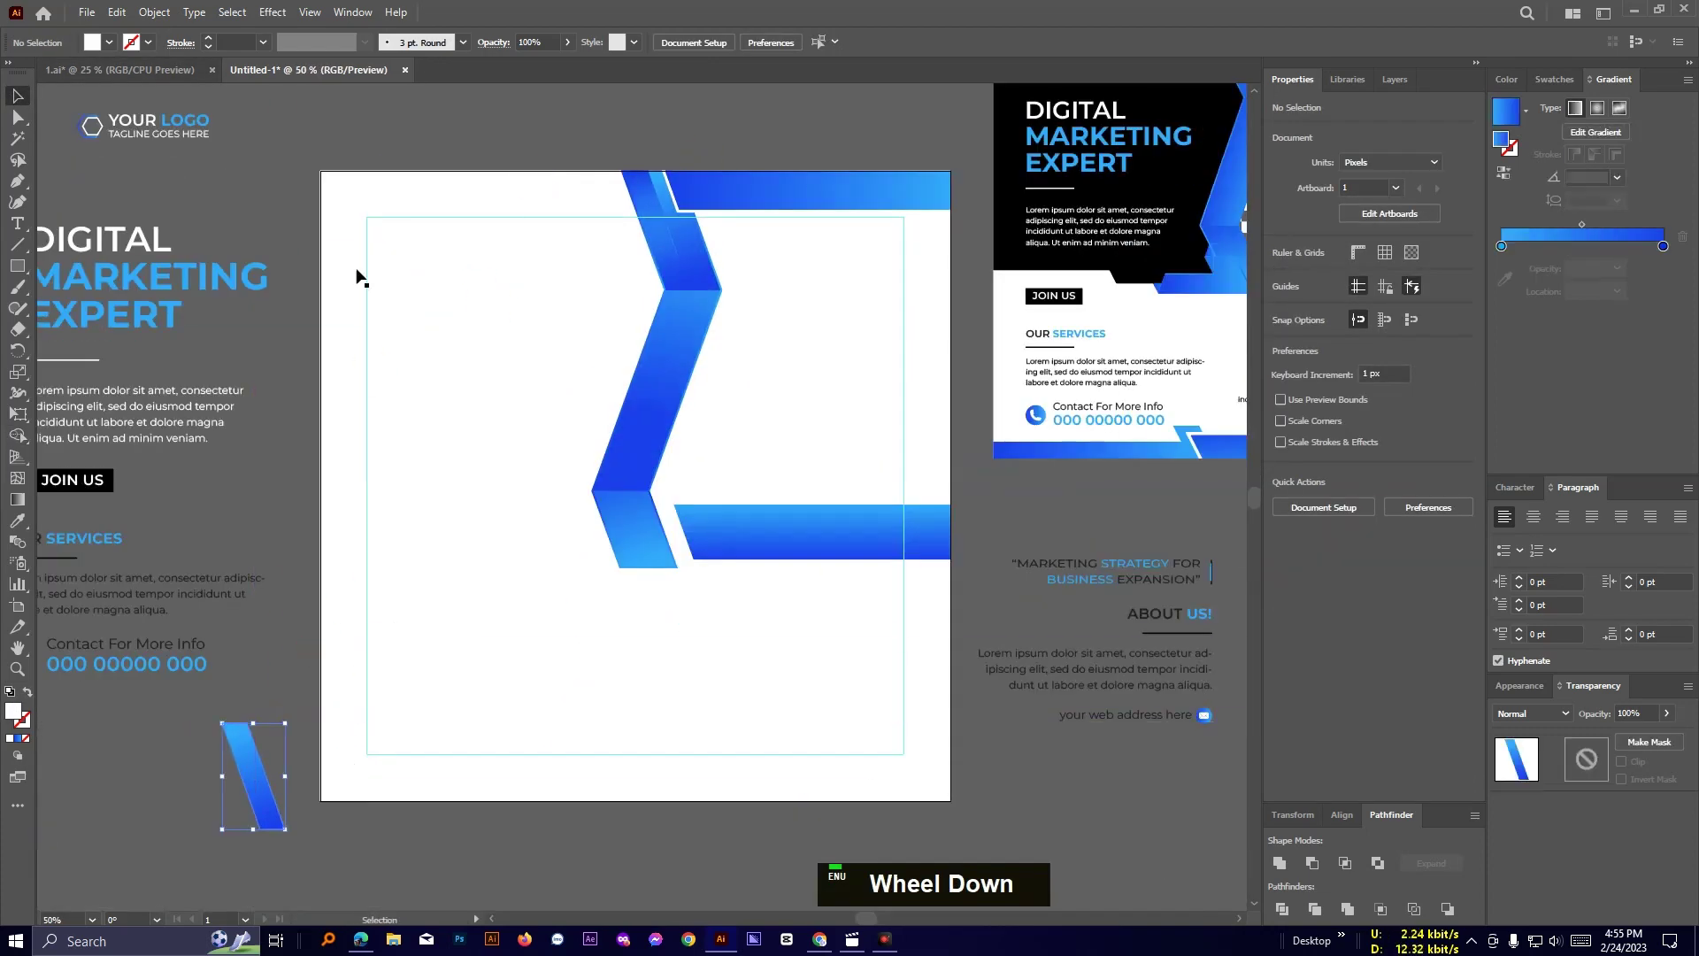
left_click(357, 273)
Draw a pen path from the artboard's upper-left corner to the band and along its outer zigzag edge to its lower end.
left_click(17, 180)
left_click(321, 171)
scroll(611, 176, "up", 1)
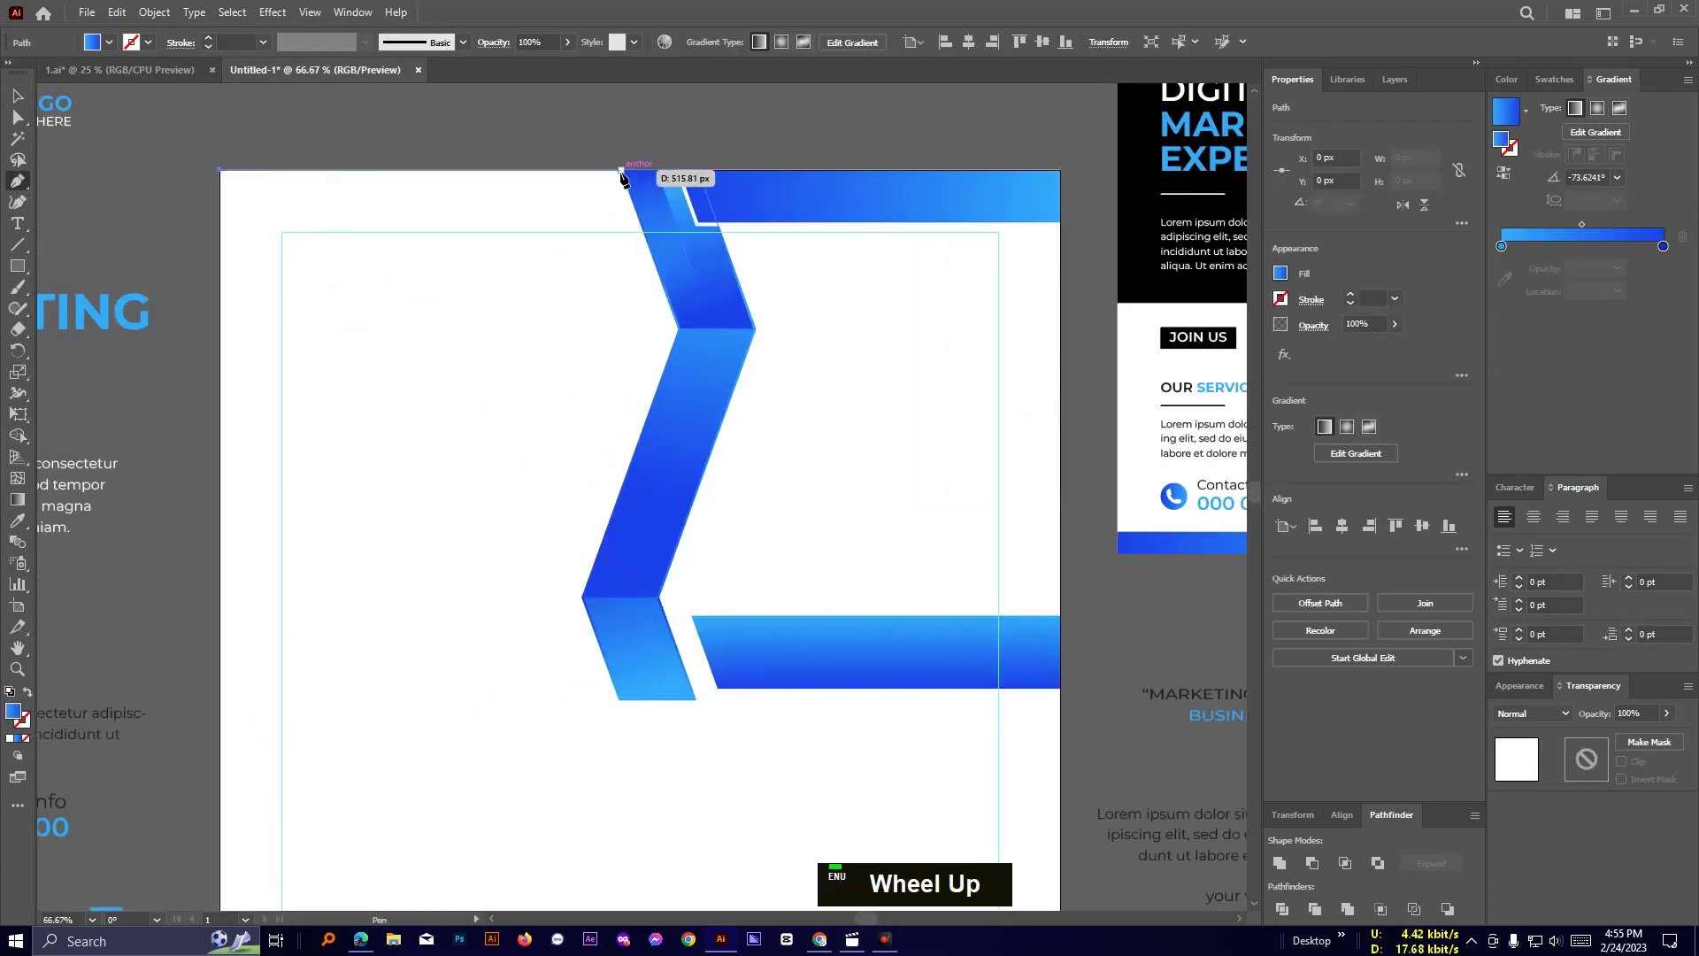
left_click(677, 329)
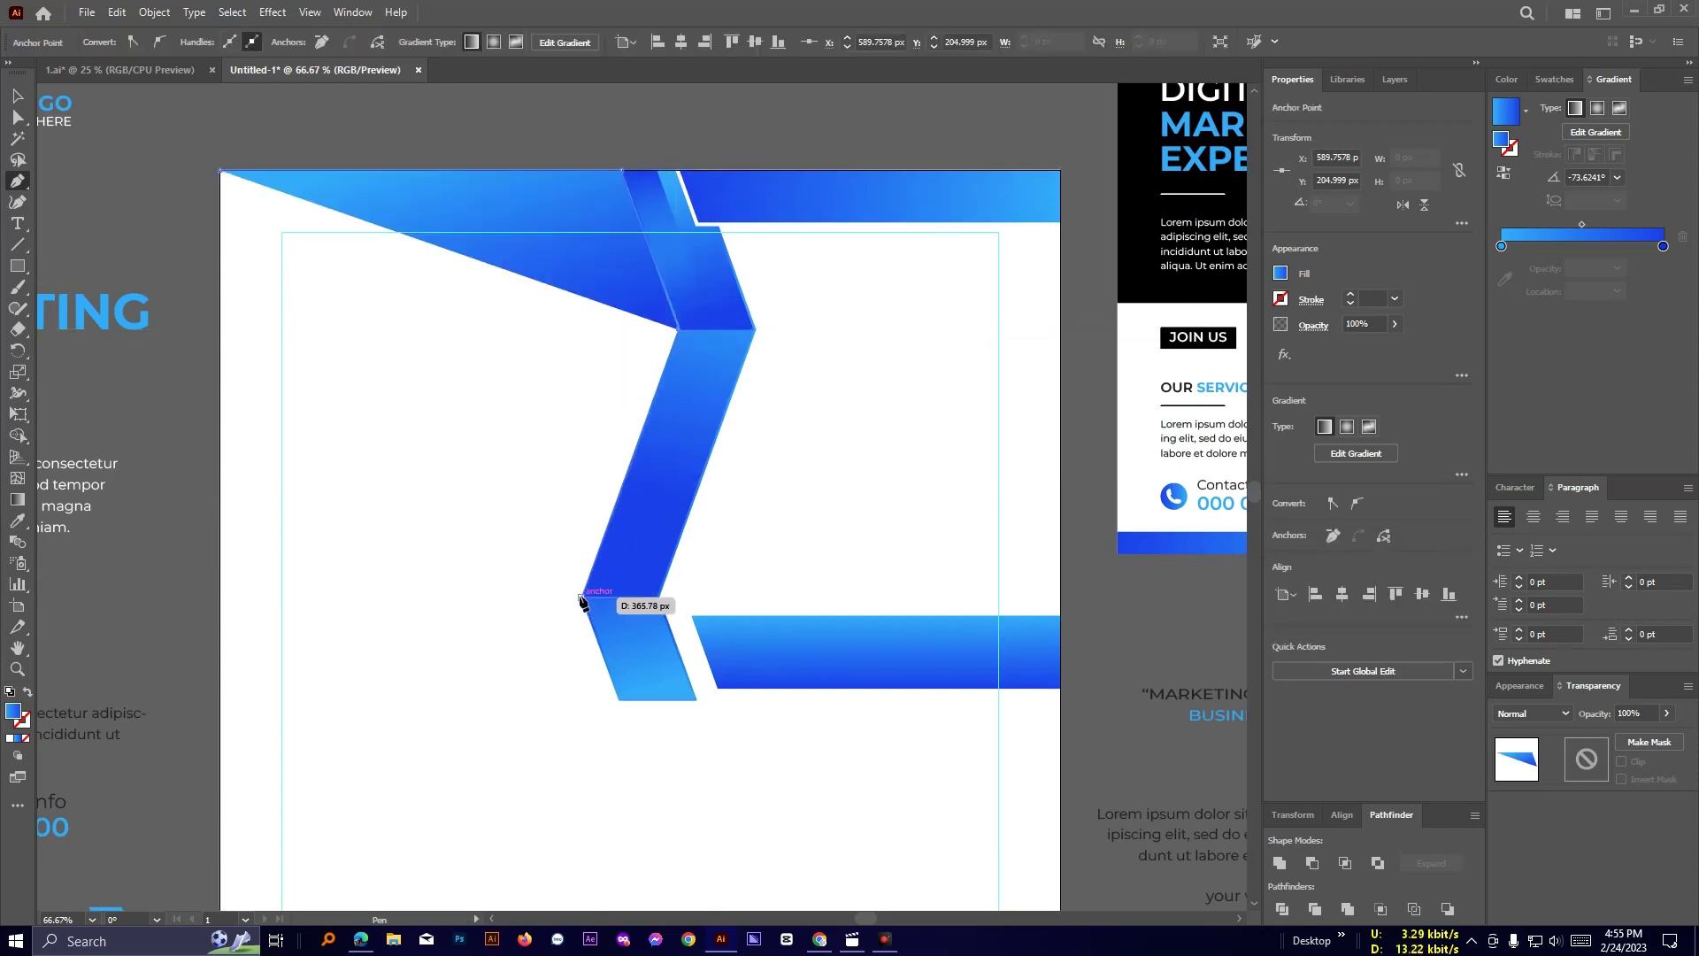
left_click(581, 598)
left_click(619, 698)
scroll(744, 636, "down", 2)
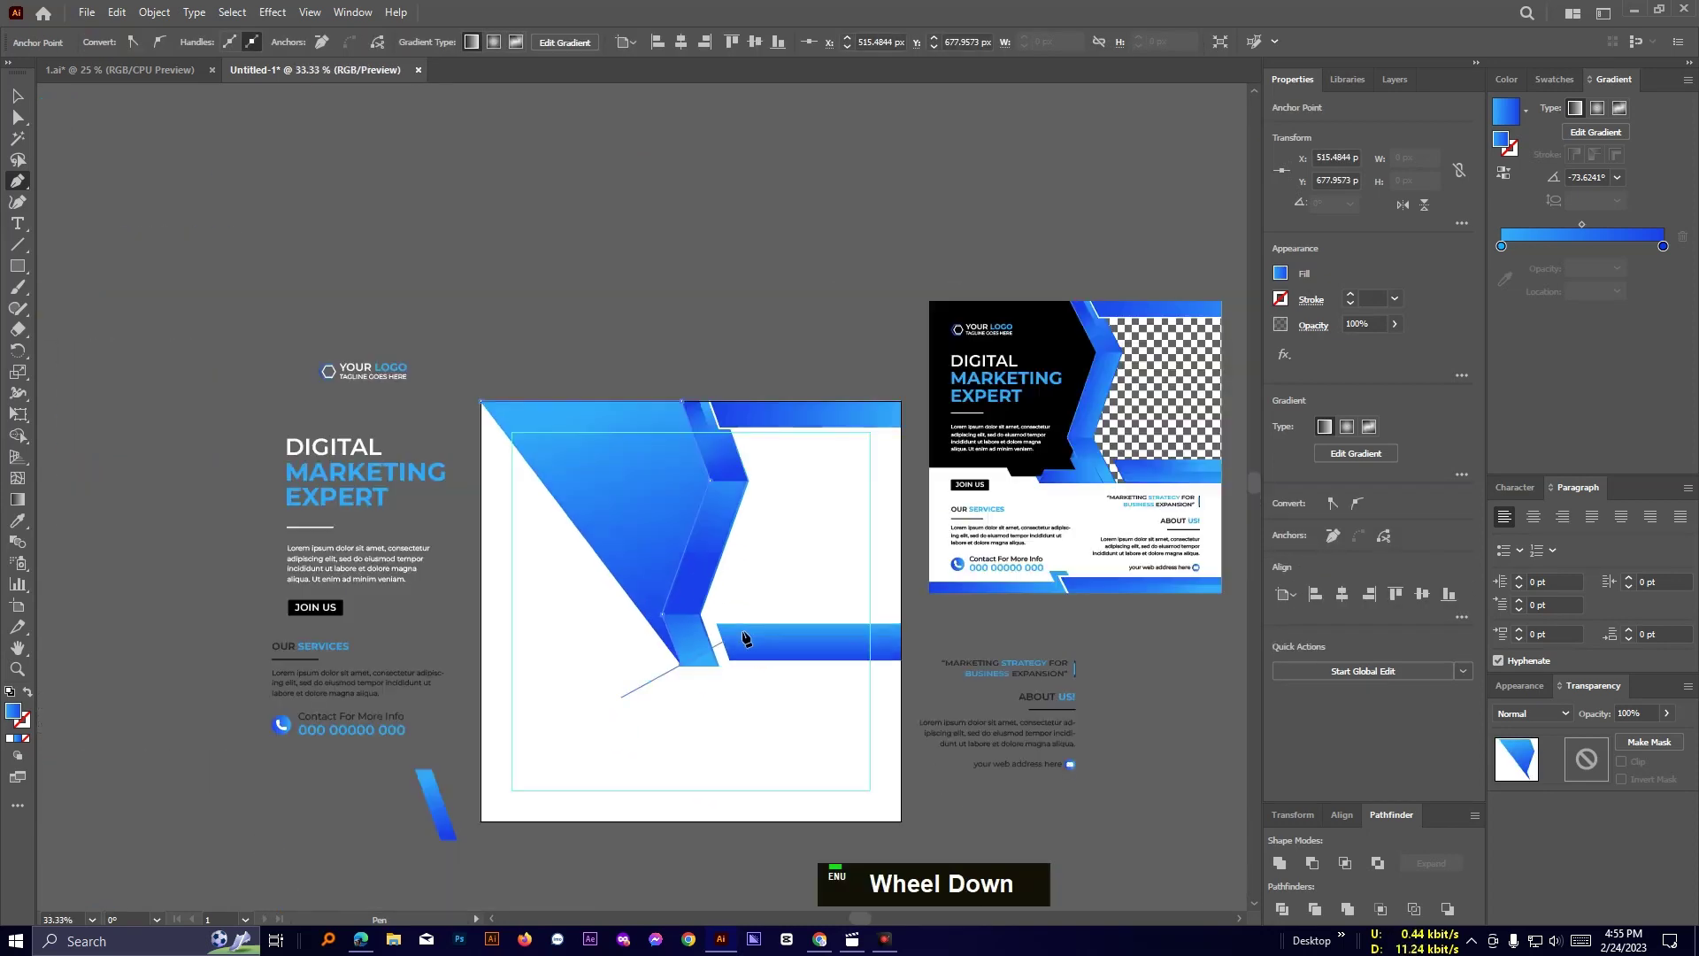
scroll(744, 636, "up", 1)
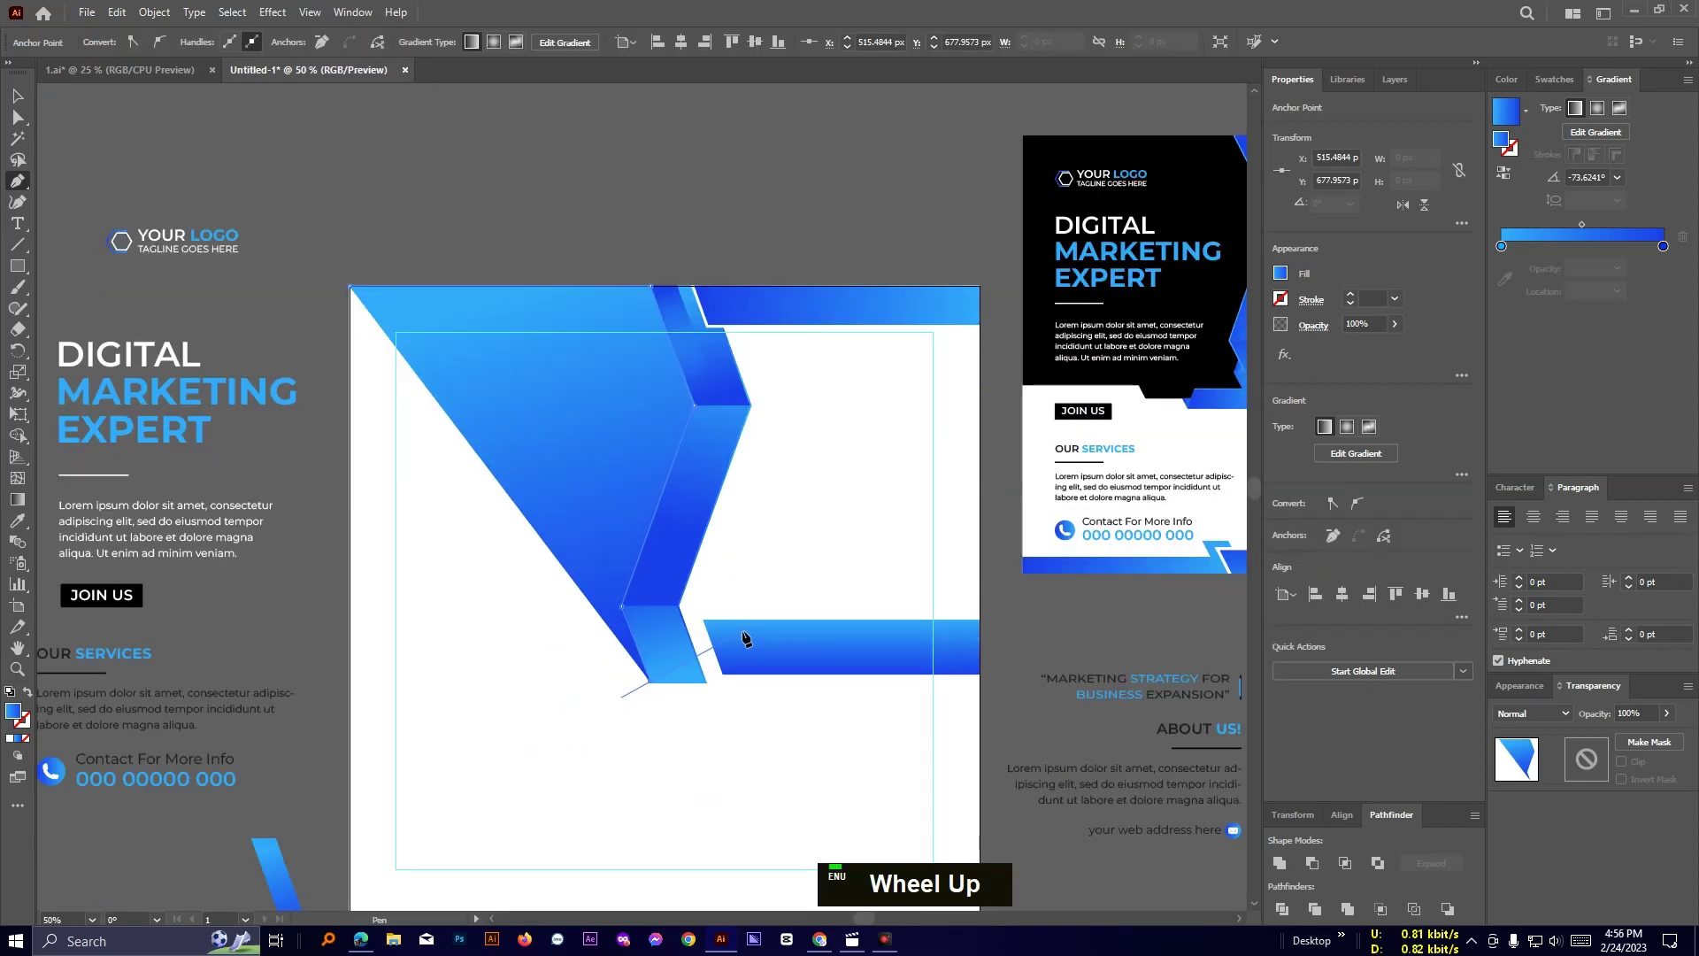
Close the path with a stepped lower edge along the artboard's left side and fill it with black sampled from the reference design.
left_click(514, 682, "shift")
left_click(502, 654)
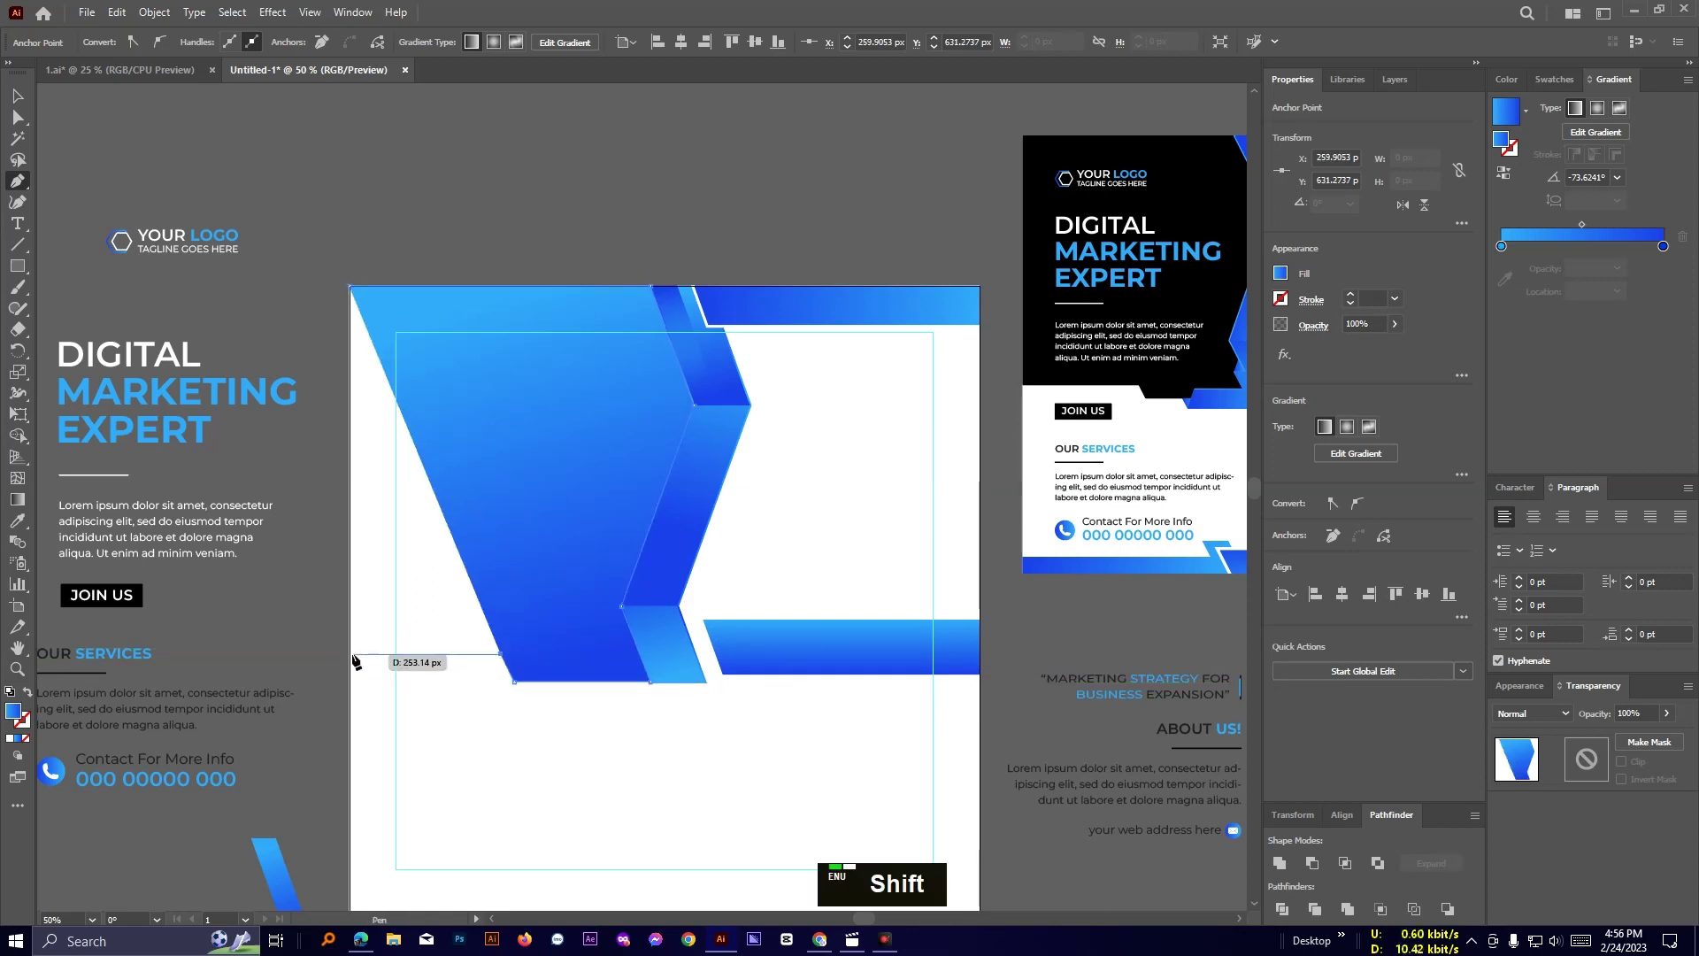
left_click(350, 655, "shift")
left_click(349, 286, "shift")
left_click(1224, 157)
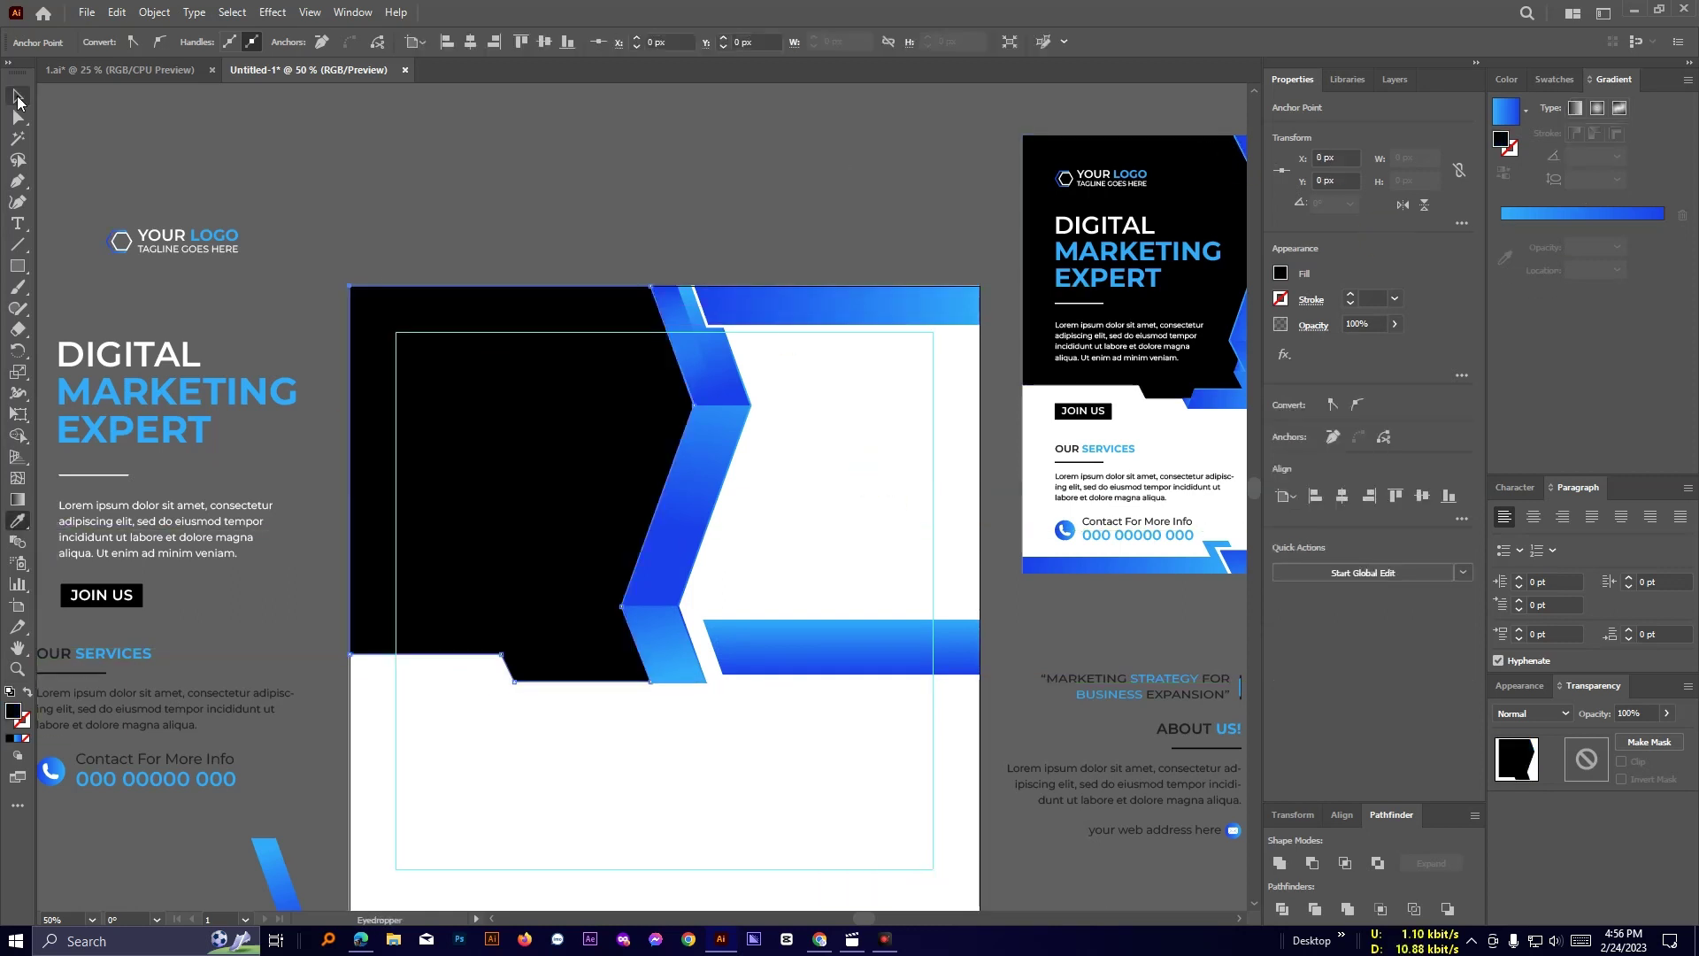
left_click(17, 97)
left_click(467, 246)
Draw a line about 140 px long at 290° along the left edge of the band's lowest segment.
scroll(444, 478, "up", 2)
left_click_drag(444, 478, 380, 180)
left_click(18, 245)
scroll(622, 554, "up", 3)
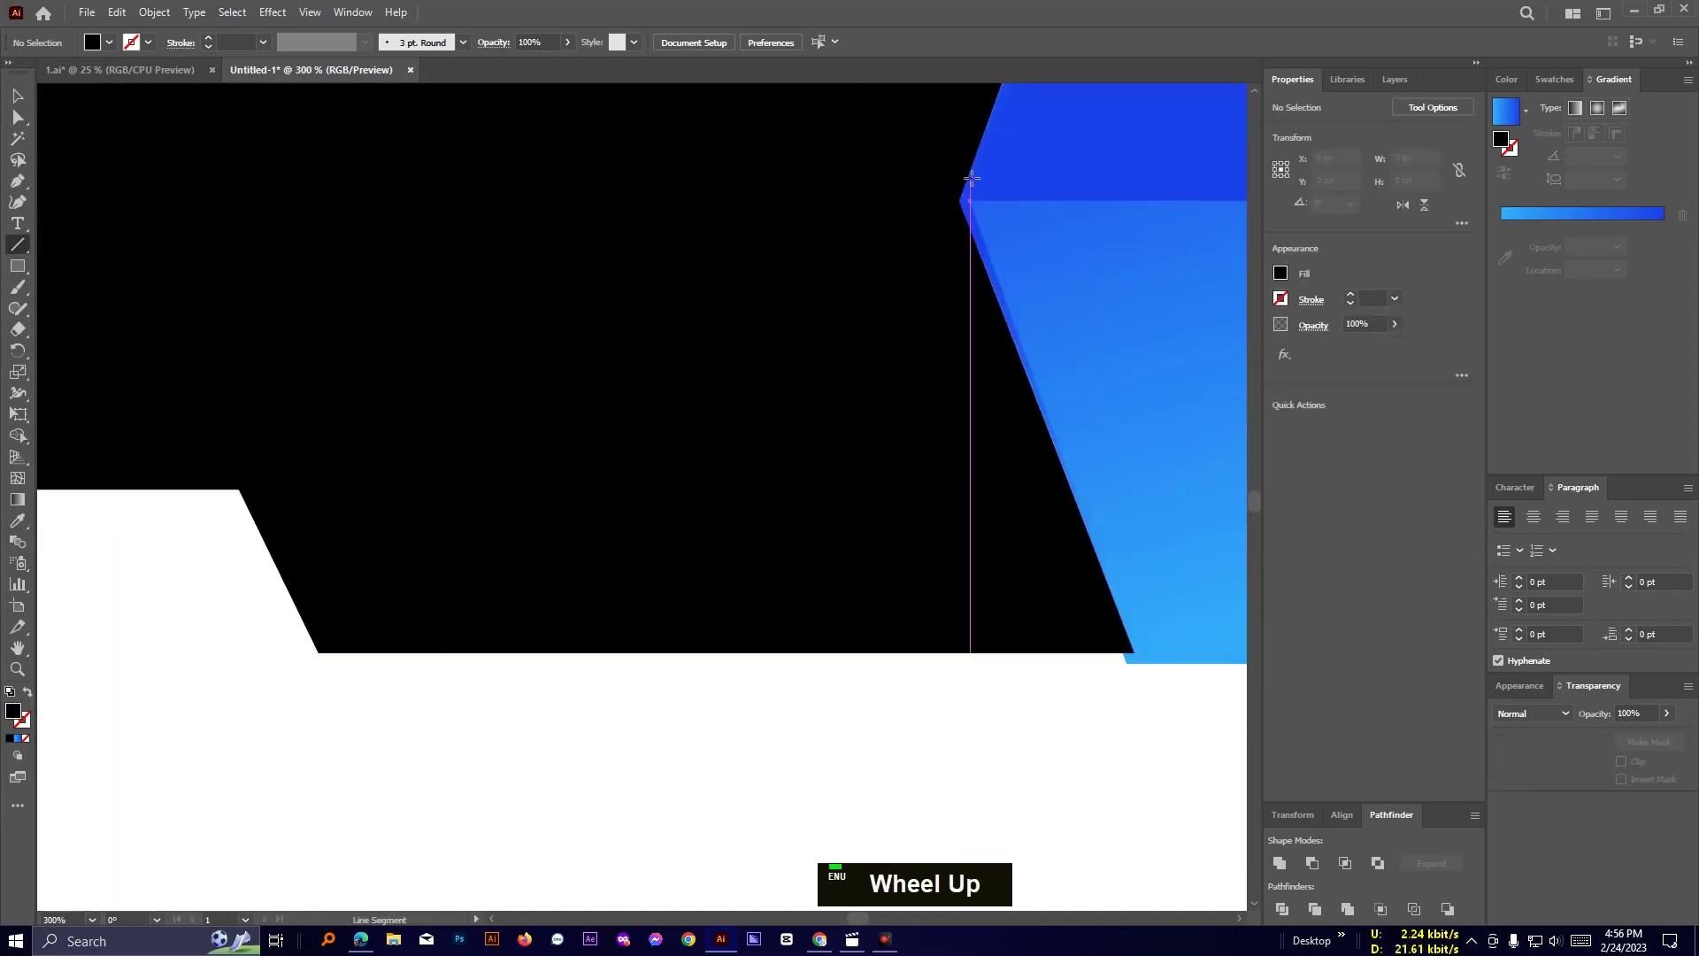
left_click_drag(959, 201, 1127, 663)
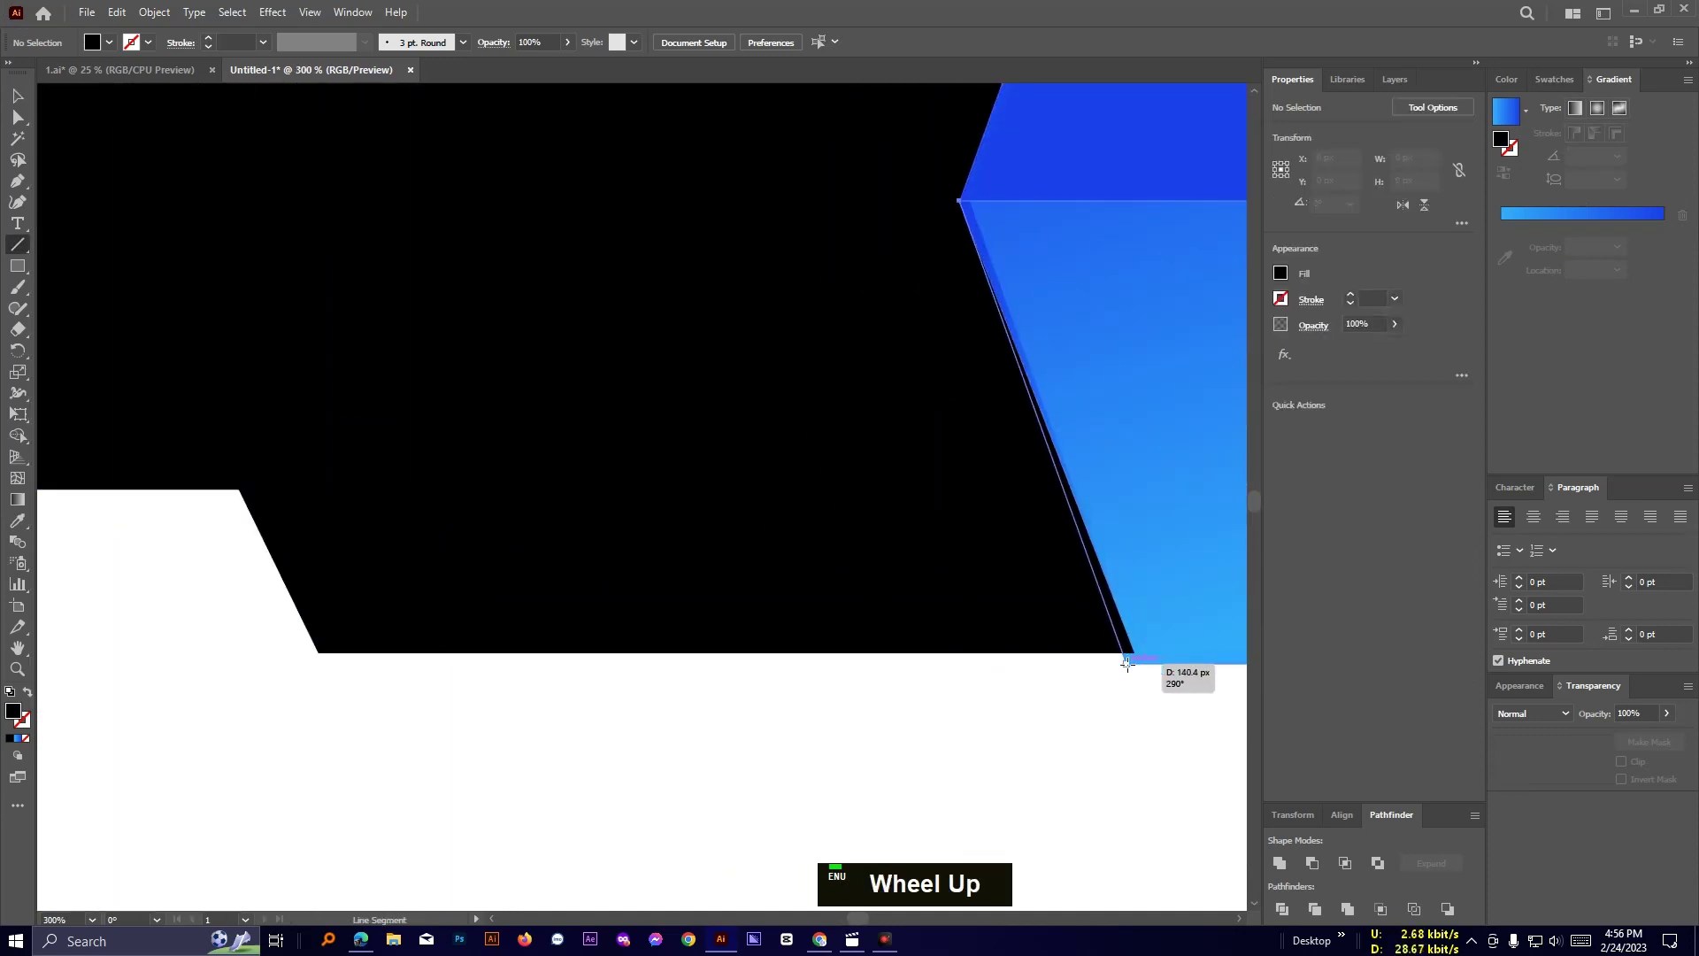
left_click(17, 96)
left_click(1066, 704)
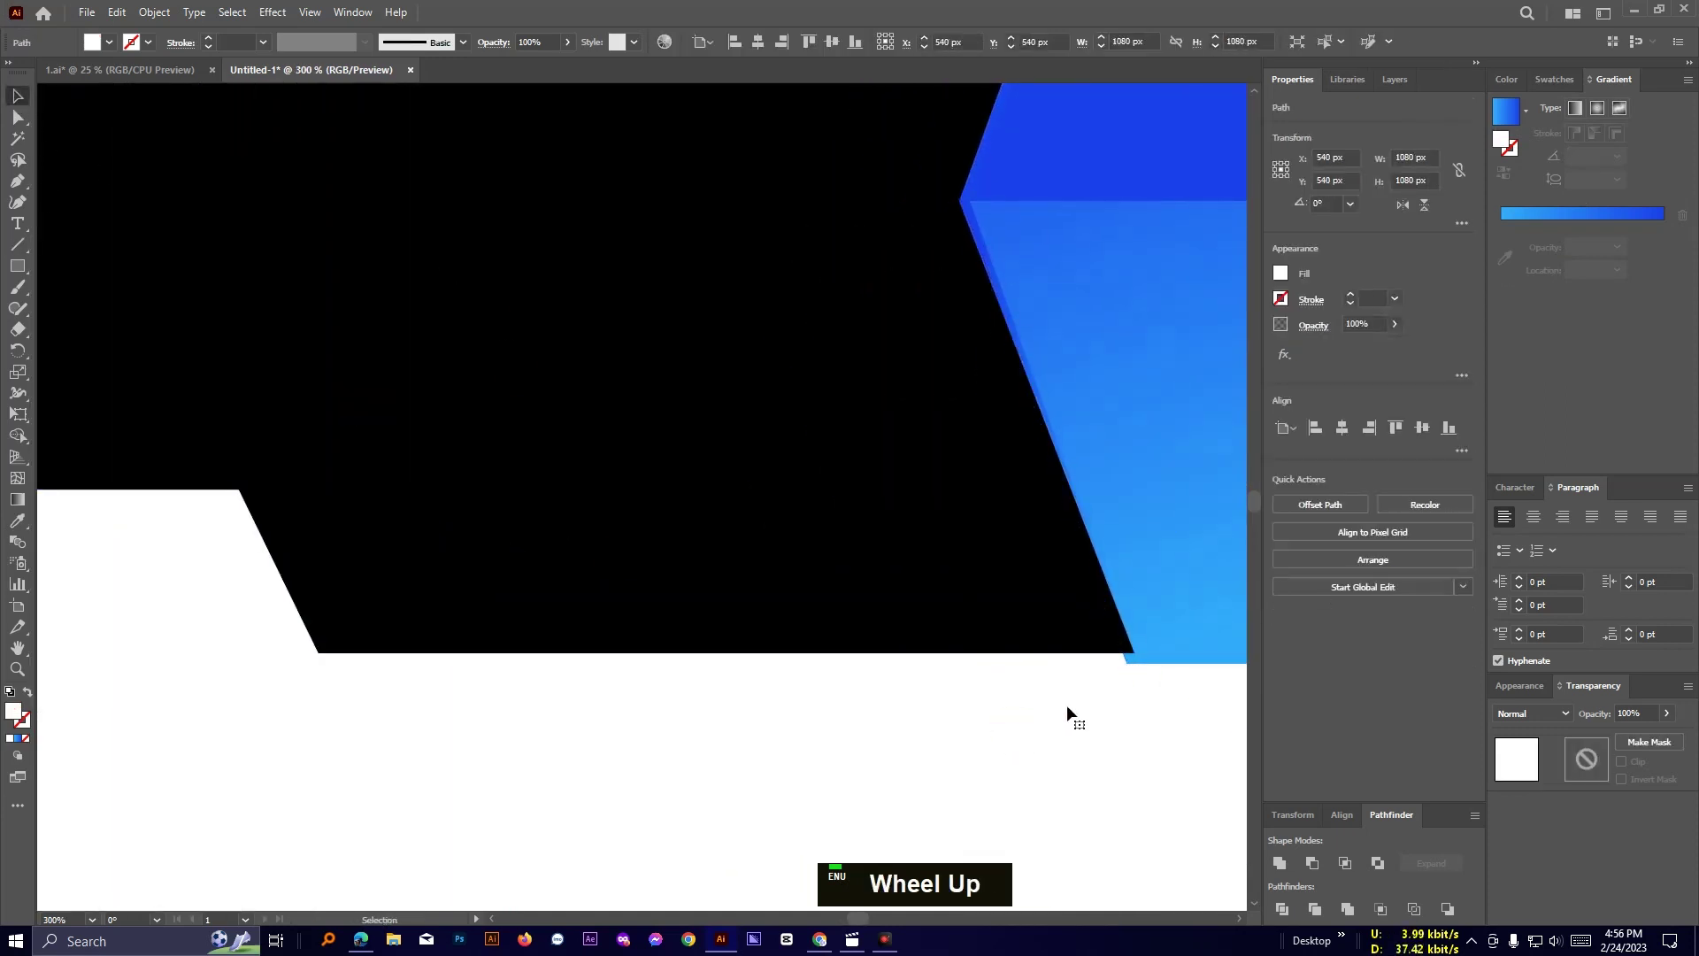
Snap the black shape's lower-right corner point onto the band's lower-left corner and check the edges in outline view.
left_click_drag(1065, 705, 824, 702)
left_click(17, 118)
left_click(832, 611)
scroll(843, 648, "up", 3)
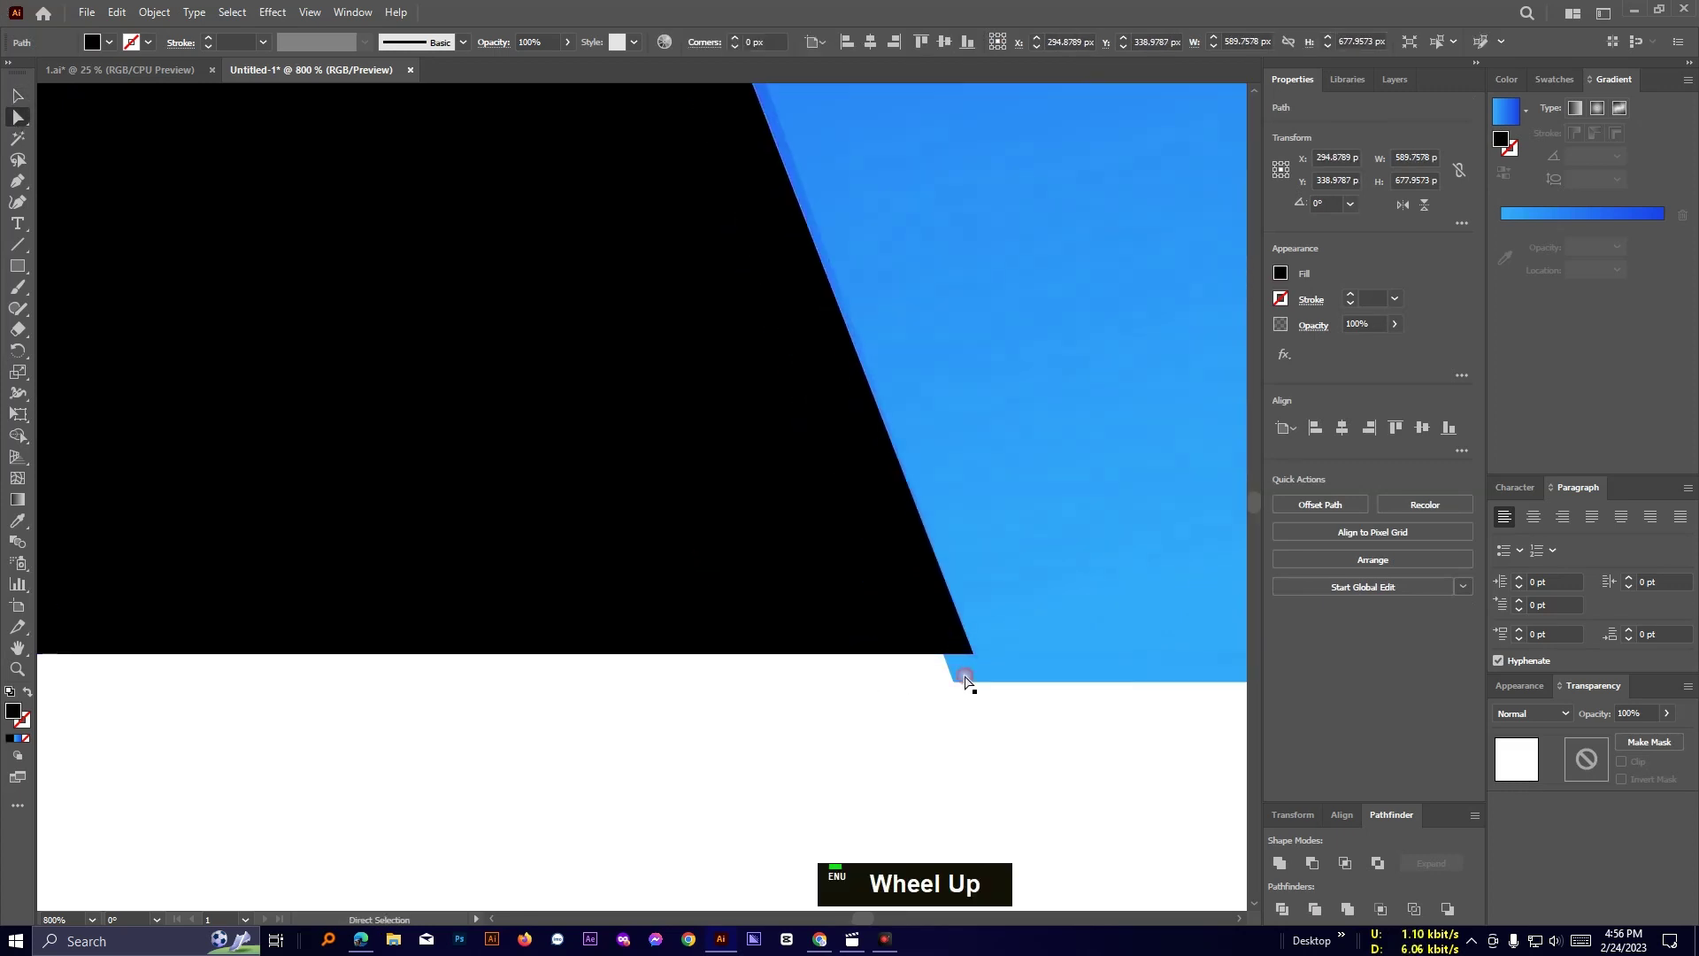
left_click_drag(972, 654, 953, 681)
scroll(964, 522, "down", 2)
left_click_drag(963, 474, 993, 850)
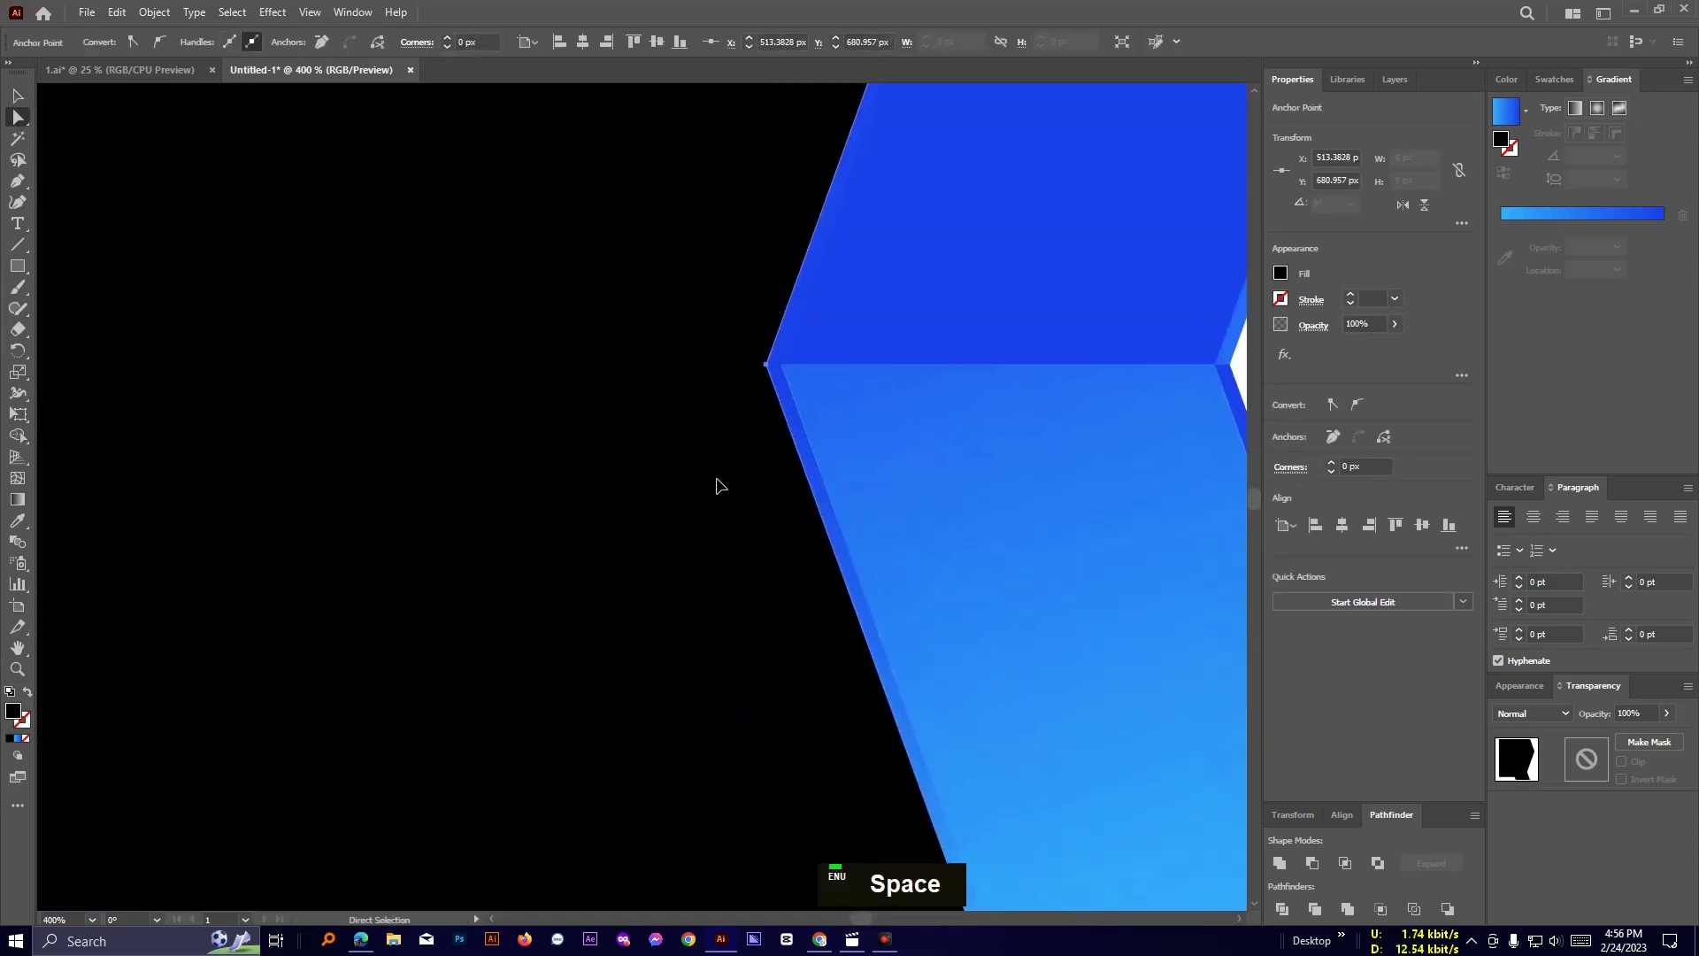
left_click(715, 487)
key("ctrl+y")
key("ctrl+y")
Level the black shape's bottom edge by lowering its lower notch corner to the height of the band's end.
scroll(715, 487, "down", 5)
left_click_drag(684, 676, 791, 568)
left_click(791, 568)
scroll(807, 544, "up", 2)
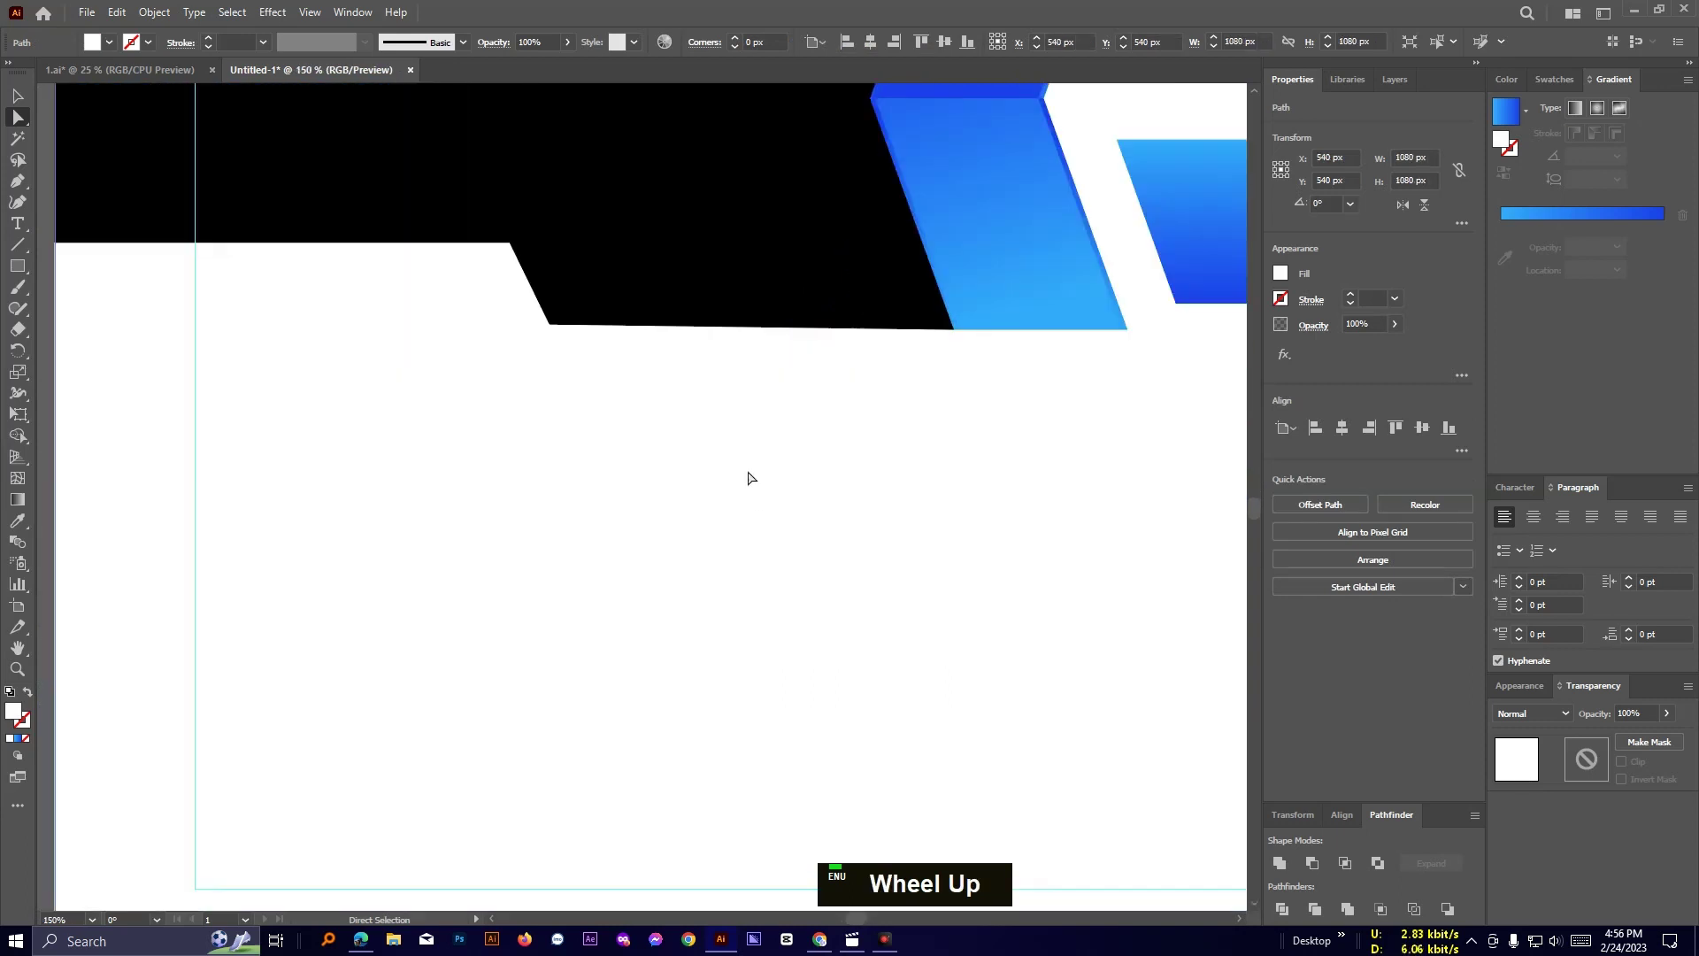
left_click_drag(748, 474, 779, 630)
left_click_drag(581, 482, 583, 487)
left_click(531, 548)
Draw a slanted line along the left edge of the band's lowest segment and move it to the black shape's notch.
left_click(17, 244)
left_click_drag(902, 252, 985, 483)
key("v")
left_click(812, 319)
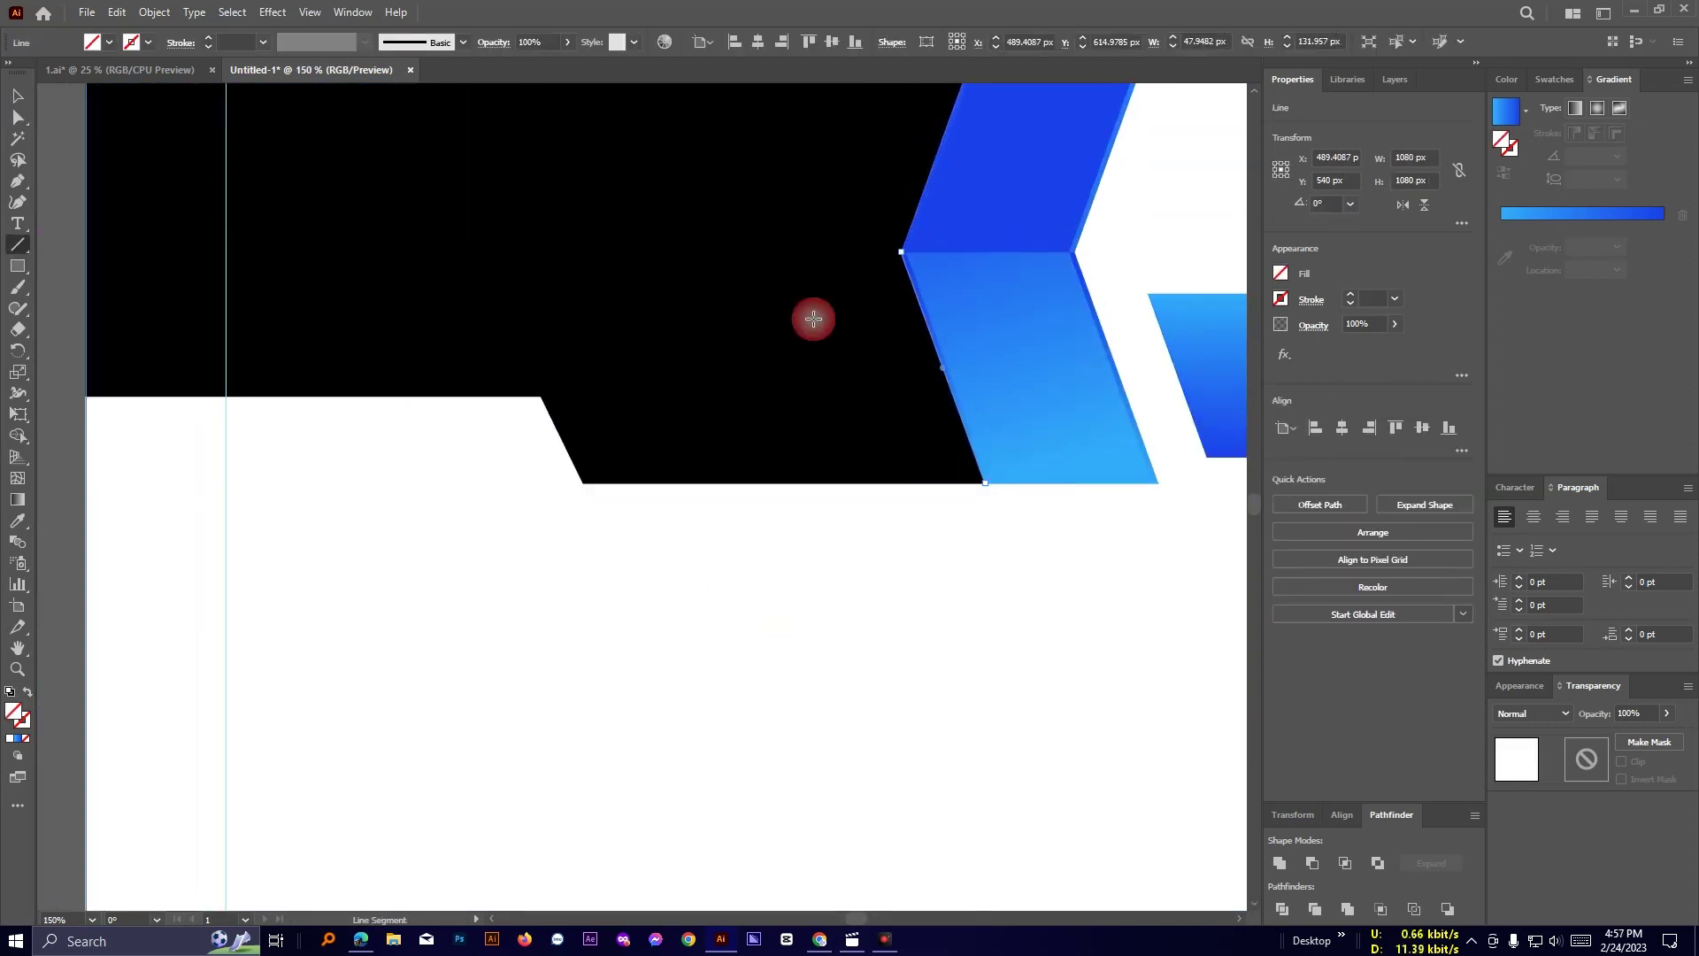
left_click(933, 346)
Fill the slanted line with magenta and position it across the notch's upper corner in outline view.
left_click(110, 42)
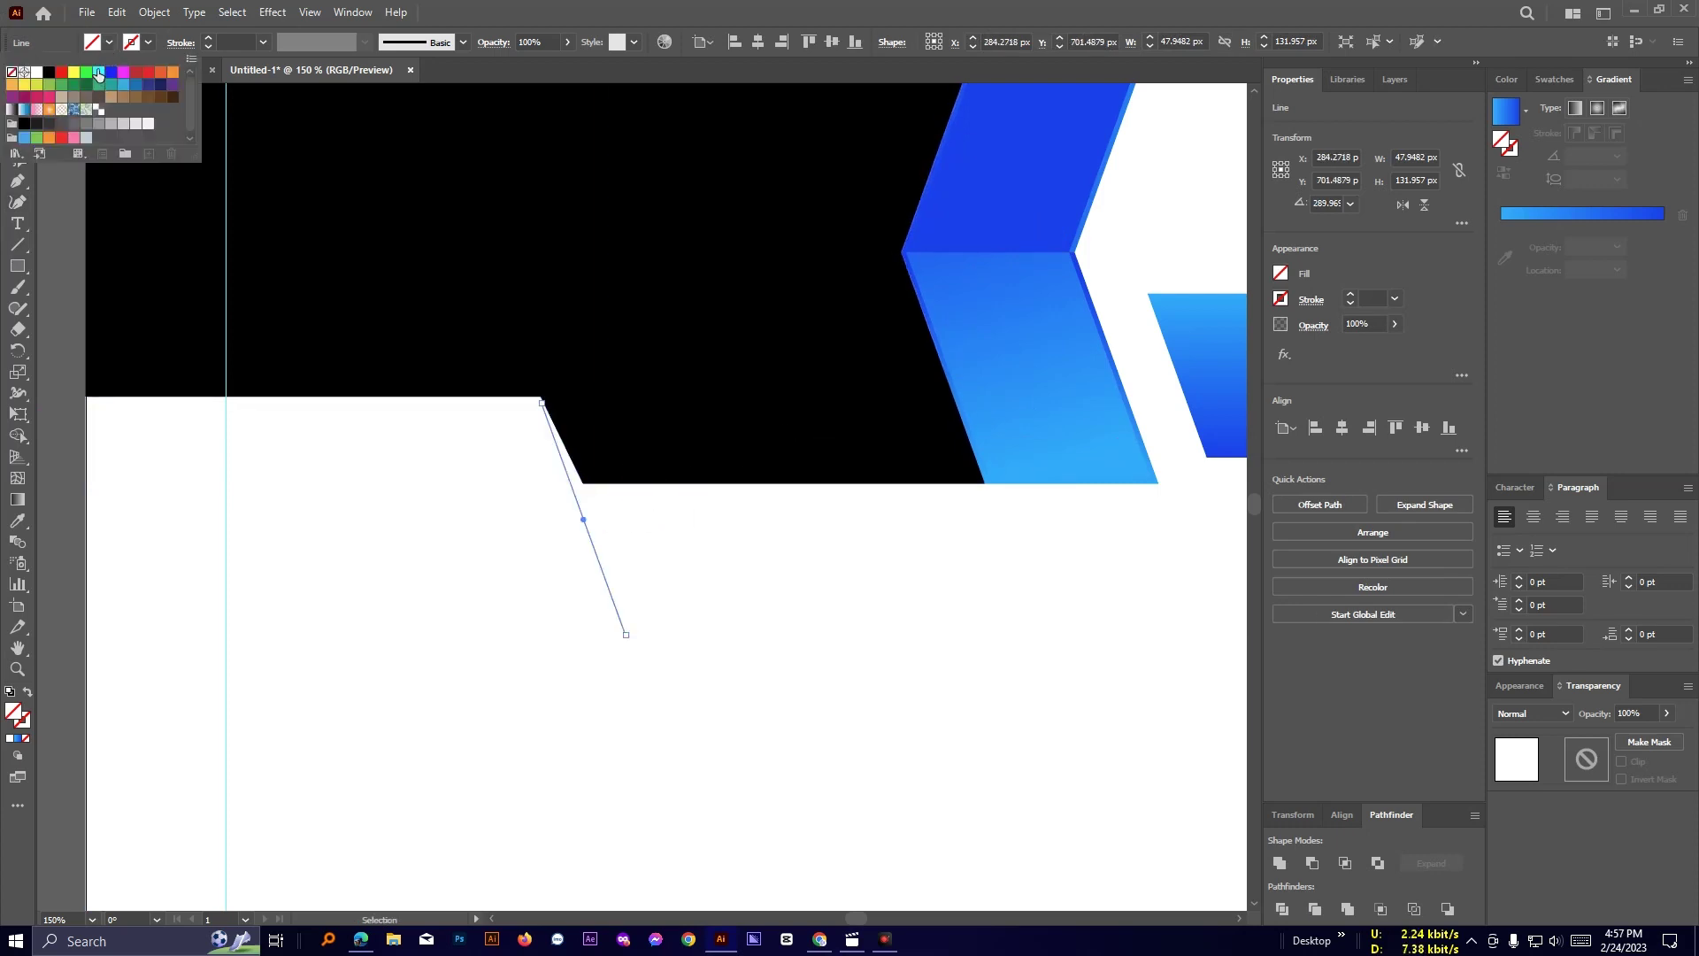
left_click(120, 75)
left_click(720, 184)
left_click(494, 508)
scroll(491, 508, "up", 1)
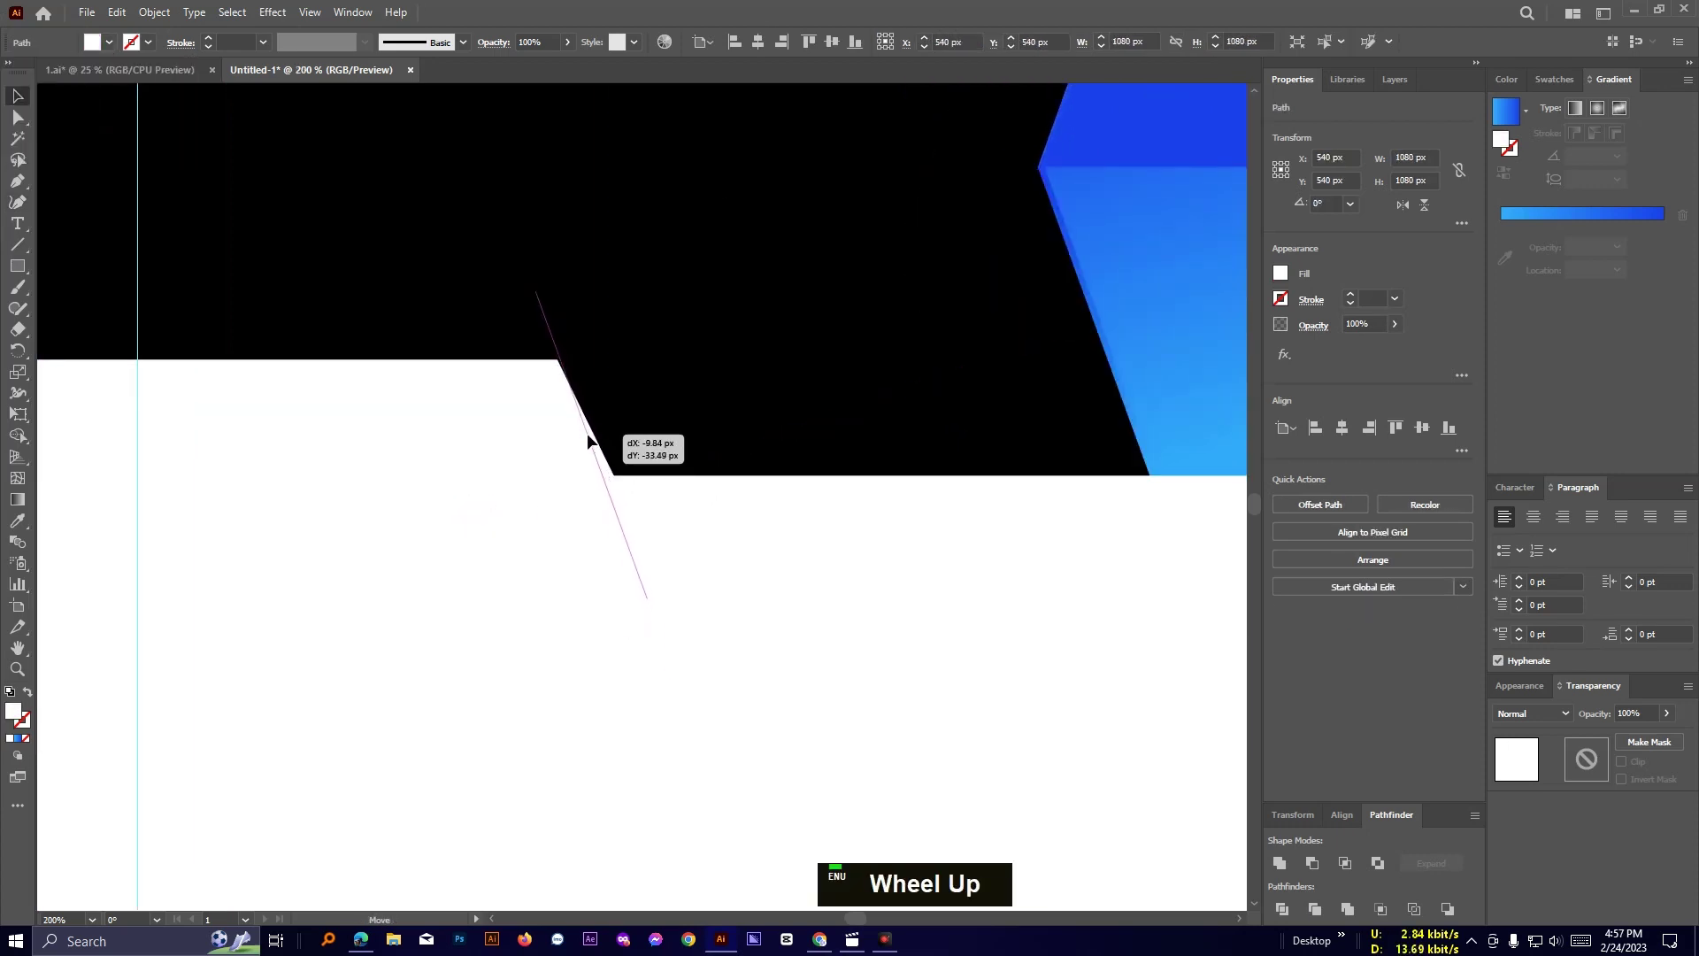
left_click_drag(587, 434, 583, 430)
key("ctrl+y")
scroll(726, 561, "up", 2)
key("space")
left_click_drag(545, 307, 690, 511)
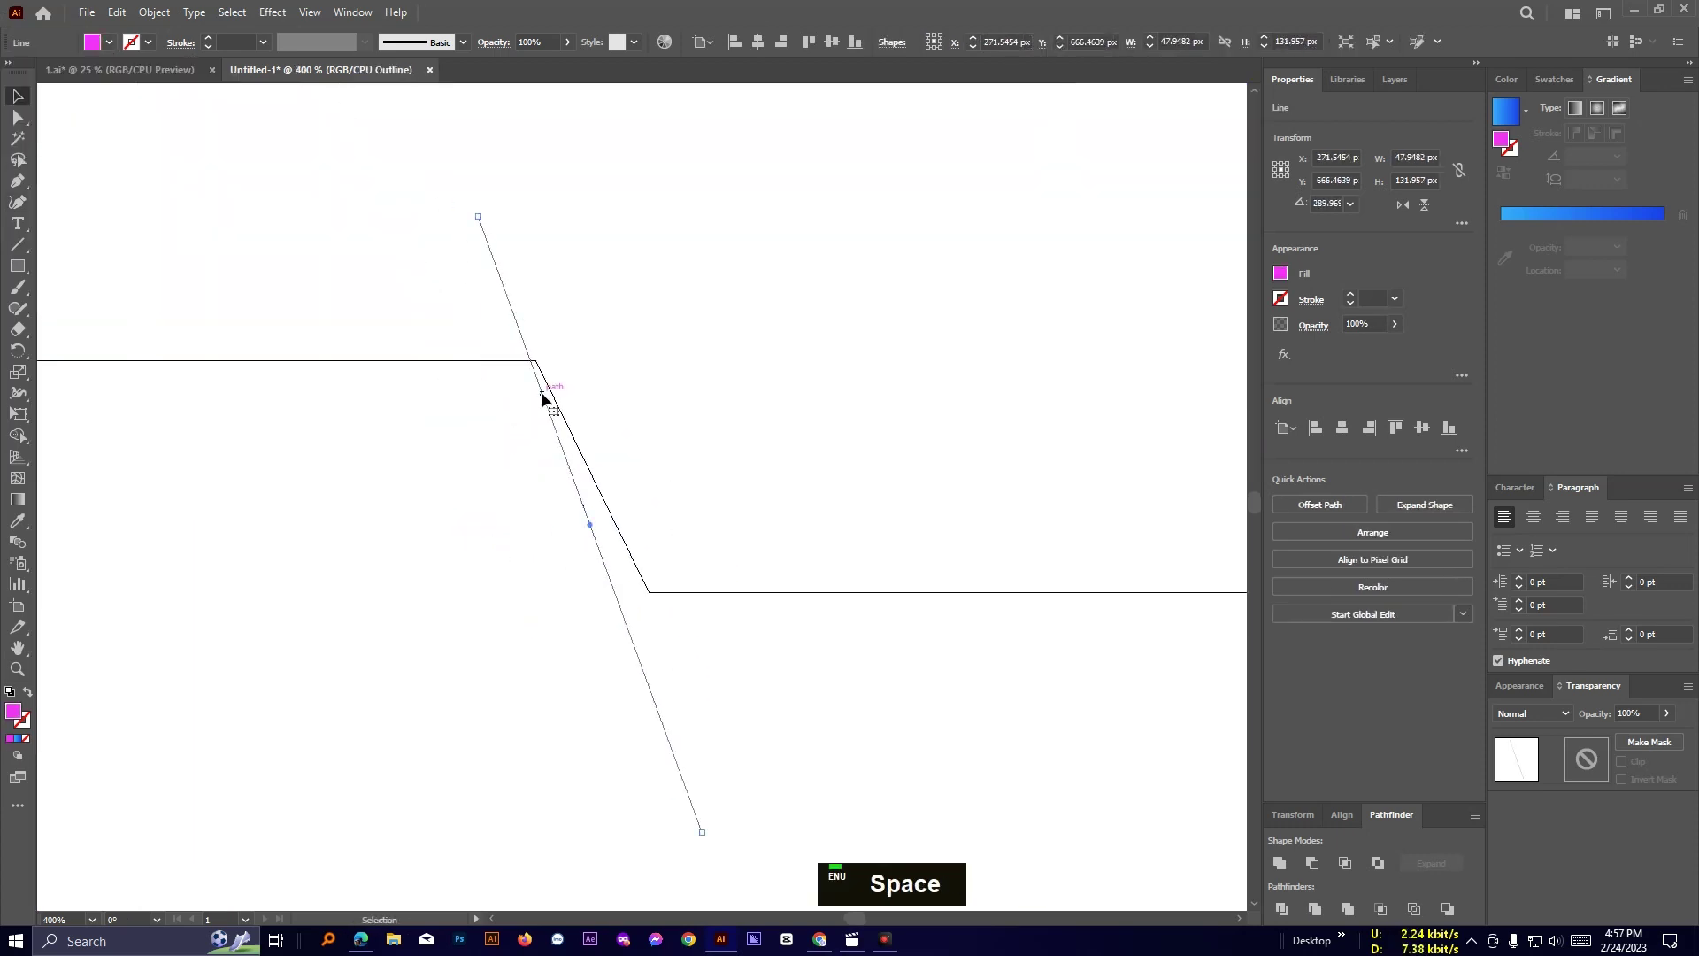
Move the notch's lower corner point horizontally onto the slanted line so the notch edge matches the band's angle.
key("a")
left_click(649, 592)
left_click_drag(648, 592, 641, 592)
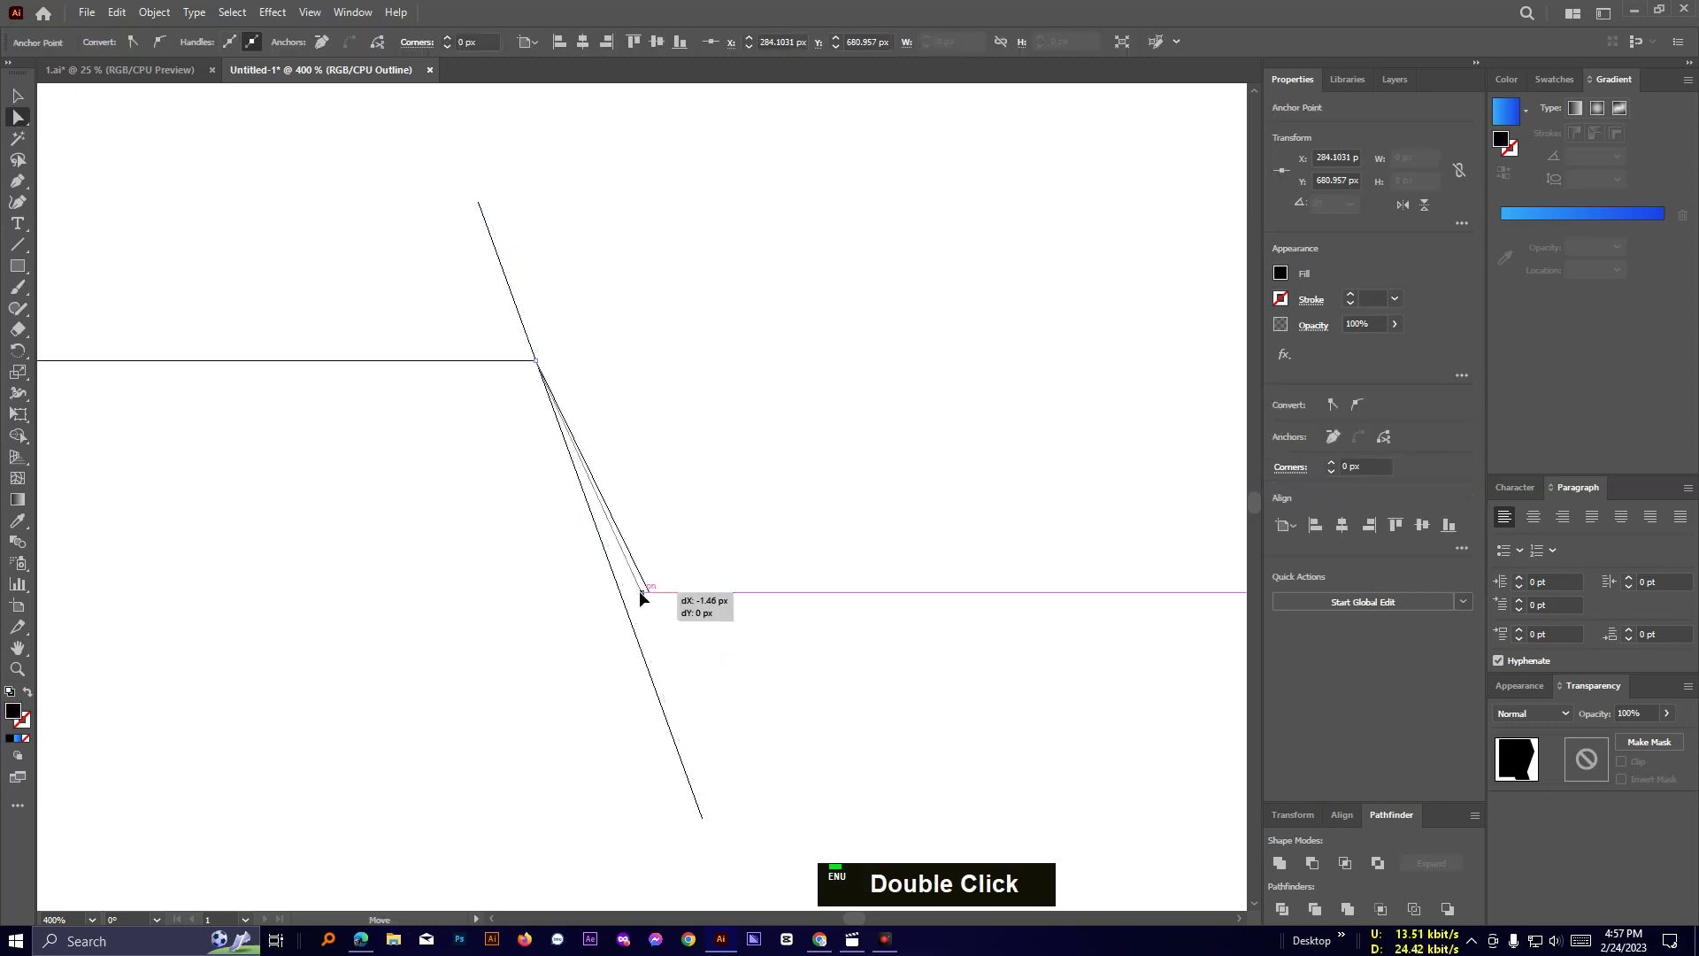
left_click(738, 632)
Delete the slanted helper line and return to the colour preview.
scroll(749, 626, "down", 5)
key("v")
left_click_drag(734, 641, 665, 689)
key("Delete")
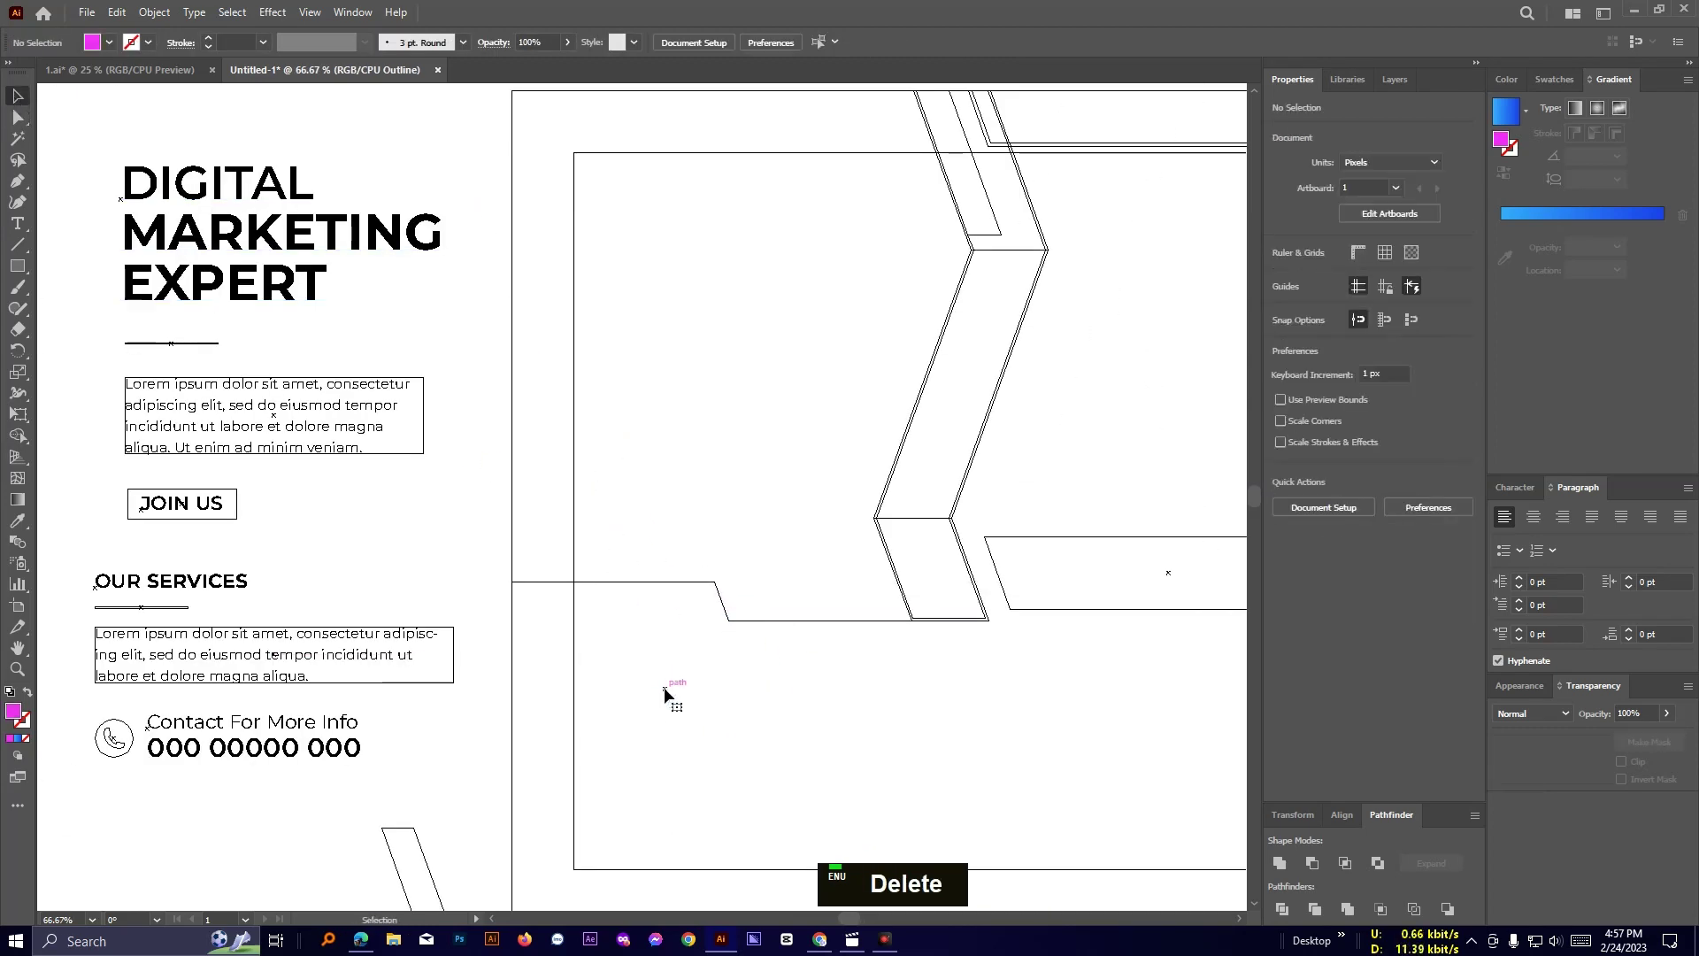
key("ctrl+y")
key("space")
left_click_drag(910, 667, 574, 497)
Undo the shift of the white background square and lock it in place.
left_click_drag(835, 479, 926, 609)
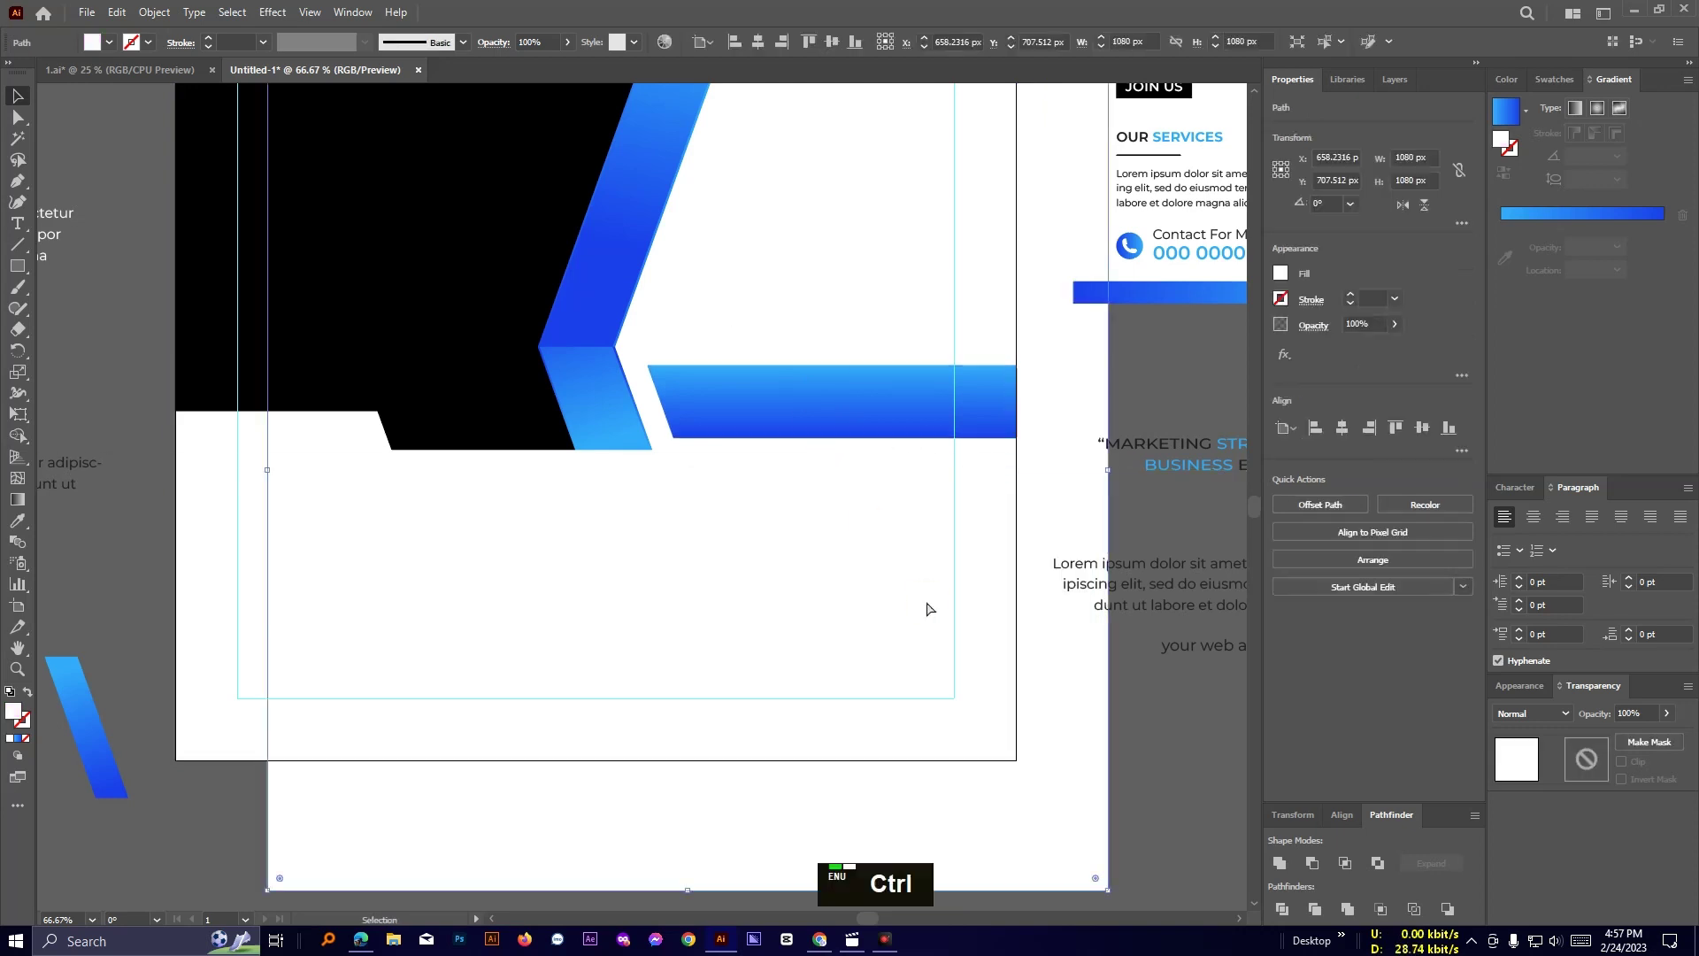
key("ctrl+z")
left_click_drag(508, 801, 680, 678)
key("ctrl+2")
Align the bottom edges of the lower bar, the band's lowest segment and the black shape.
left_click(701, 424)
left_click(634, 447, "shift")
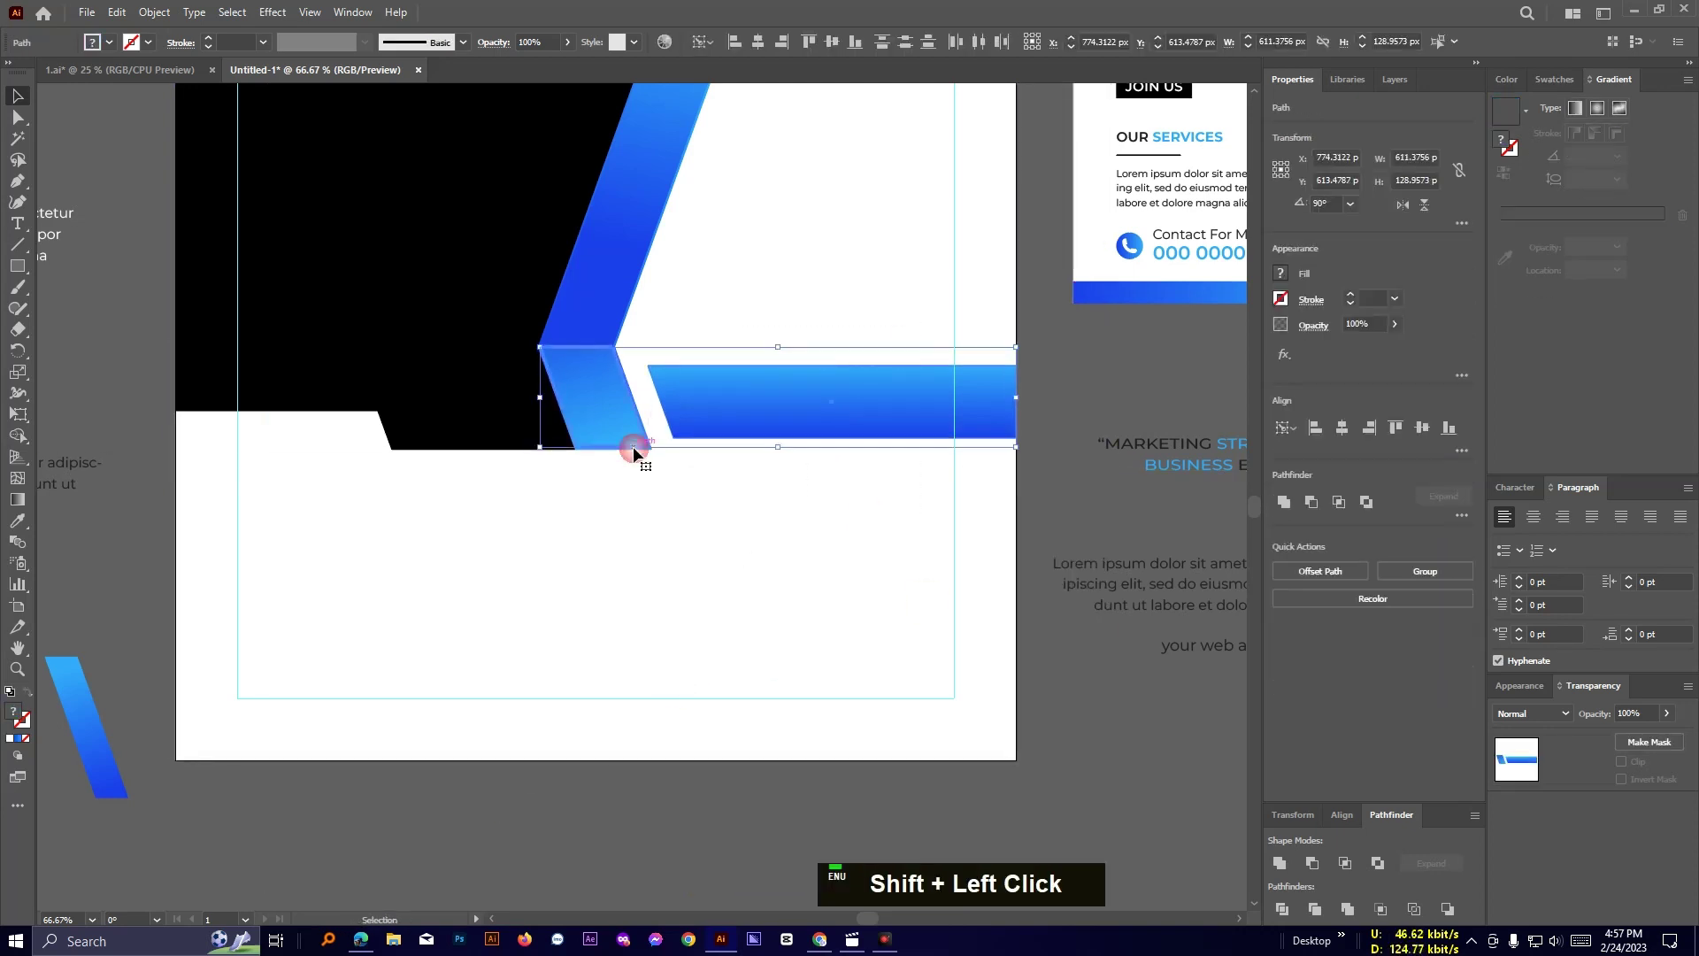
left_click(491, 449, "shift")
left_click(855, 42)
left_click(917, 609)
Offset the lower bar's path by 3 px with miter joins and reverse the gradient of the offset shape.
key("space")
left_click_drag(939, 587, 696, 747)
left_click(703, 591)
left_click(154, 13)
mouse_move(206, 491)
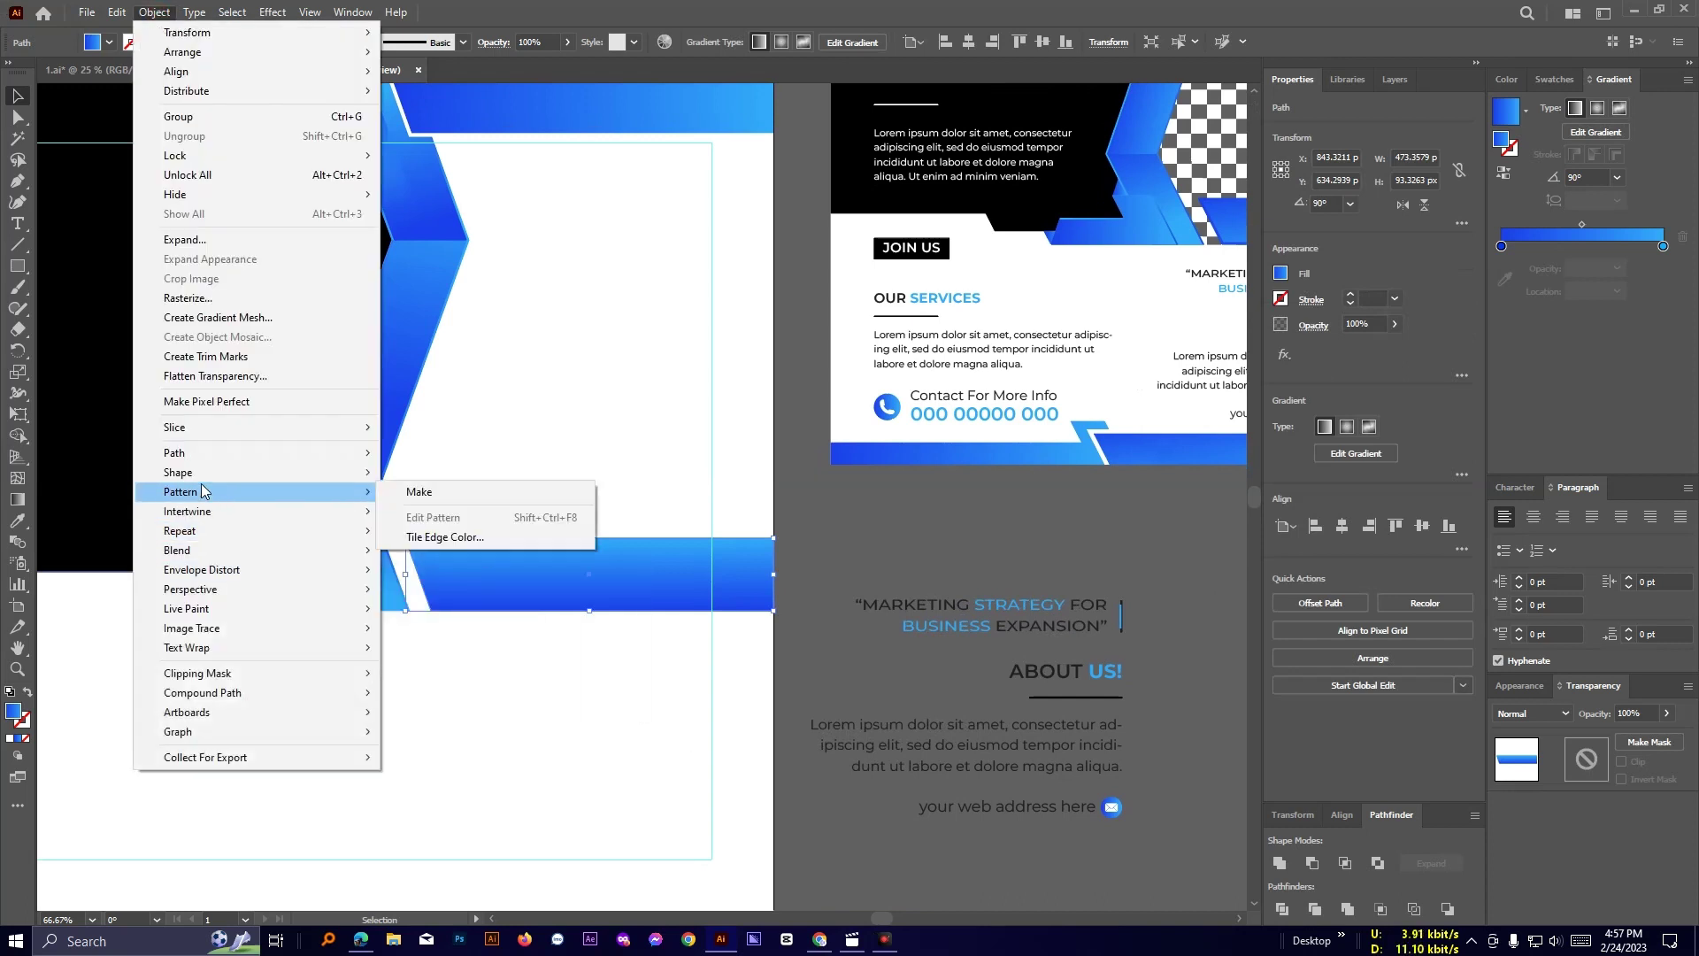
mouse_move(265, 452)
left_click(434, 512)
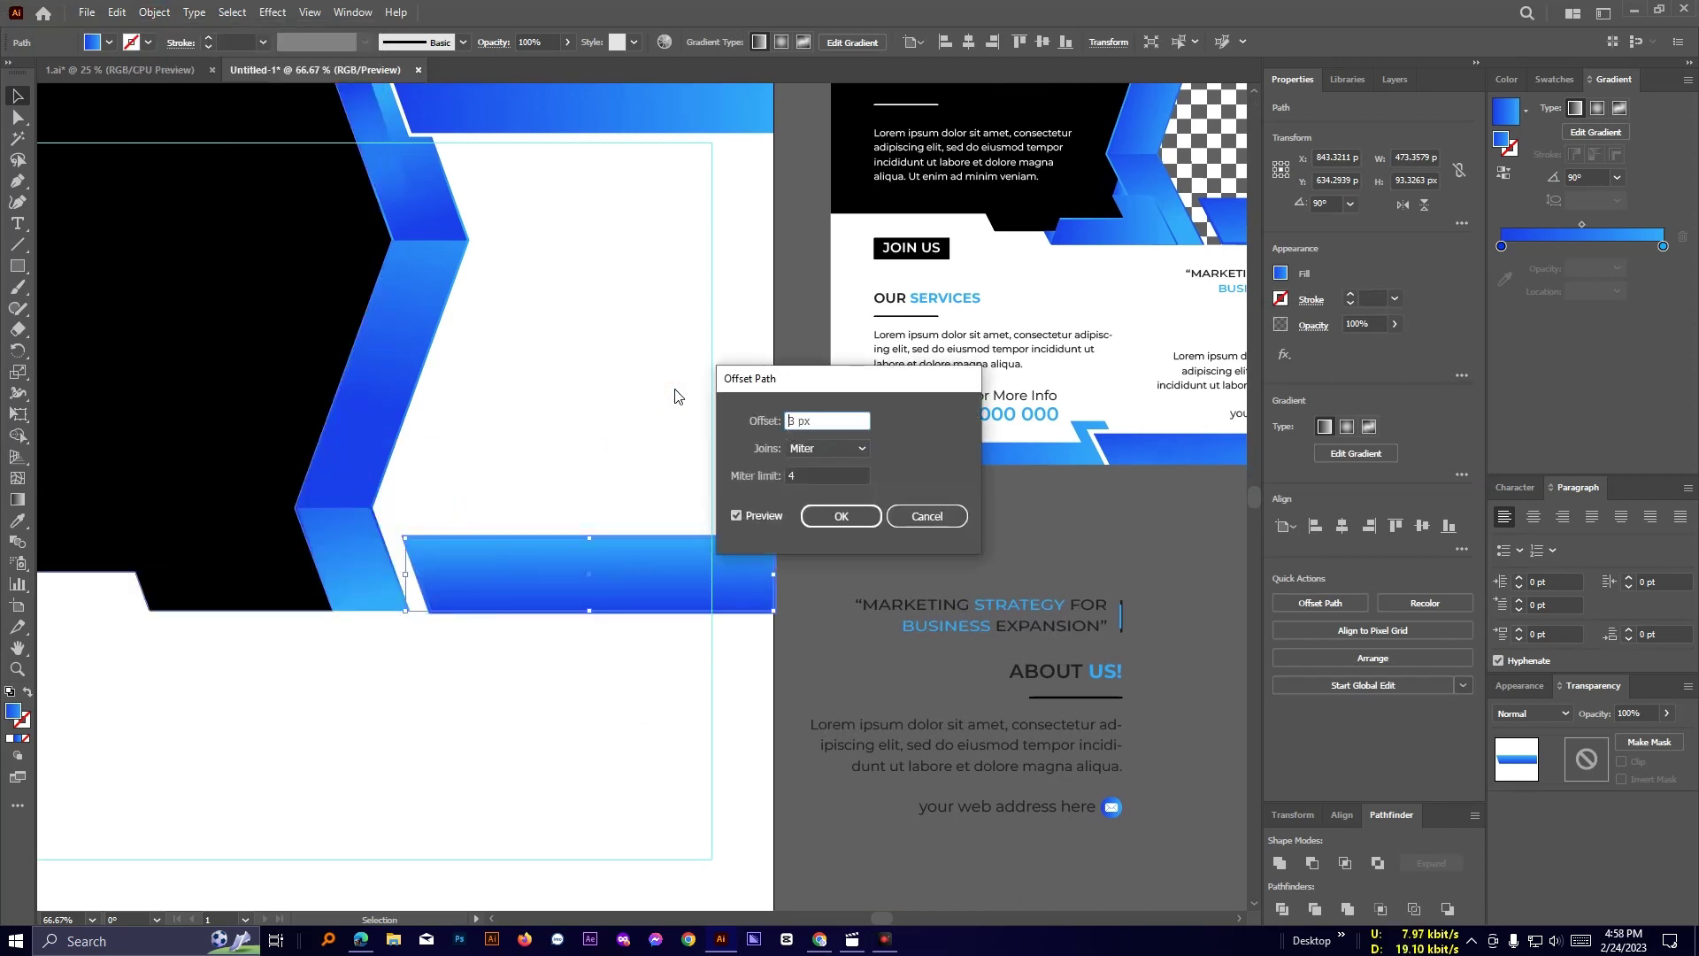
left_click(840, 522)
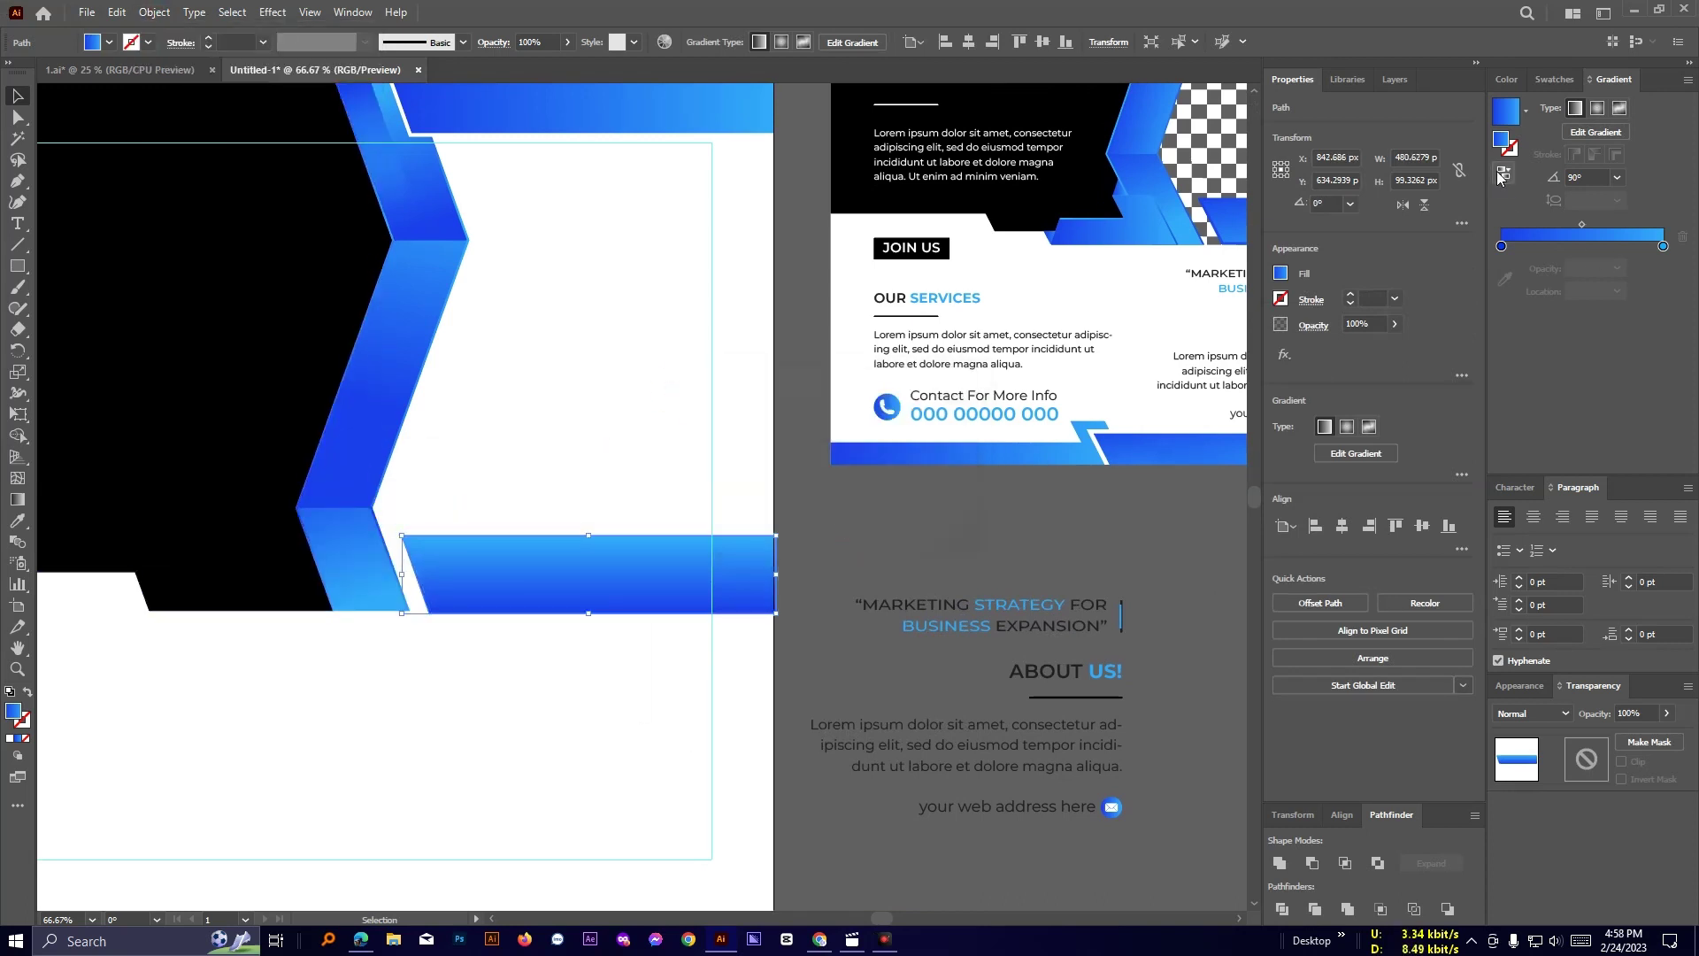
left_click(1503, 173)
left_click(876, 549)
Pull the offset shape's right edge back to the artboard's right edge.
scroll(877, 546, "up", 2)
key("space")
left_click_drag(738, 571, 1154, 420)
scroll(1138, 469, "up", 2)
left_click(18, 117)
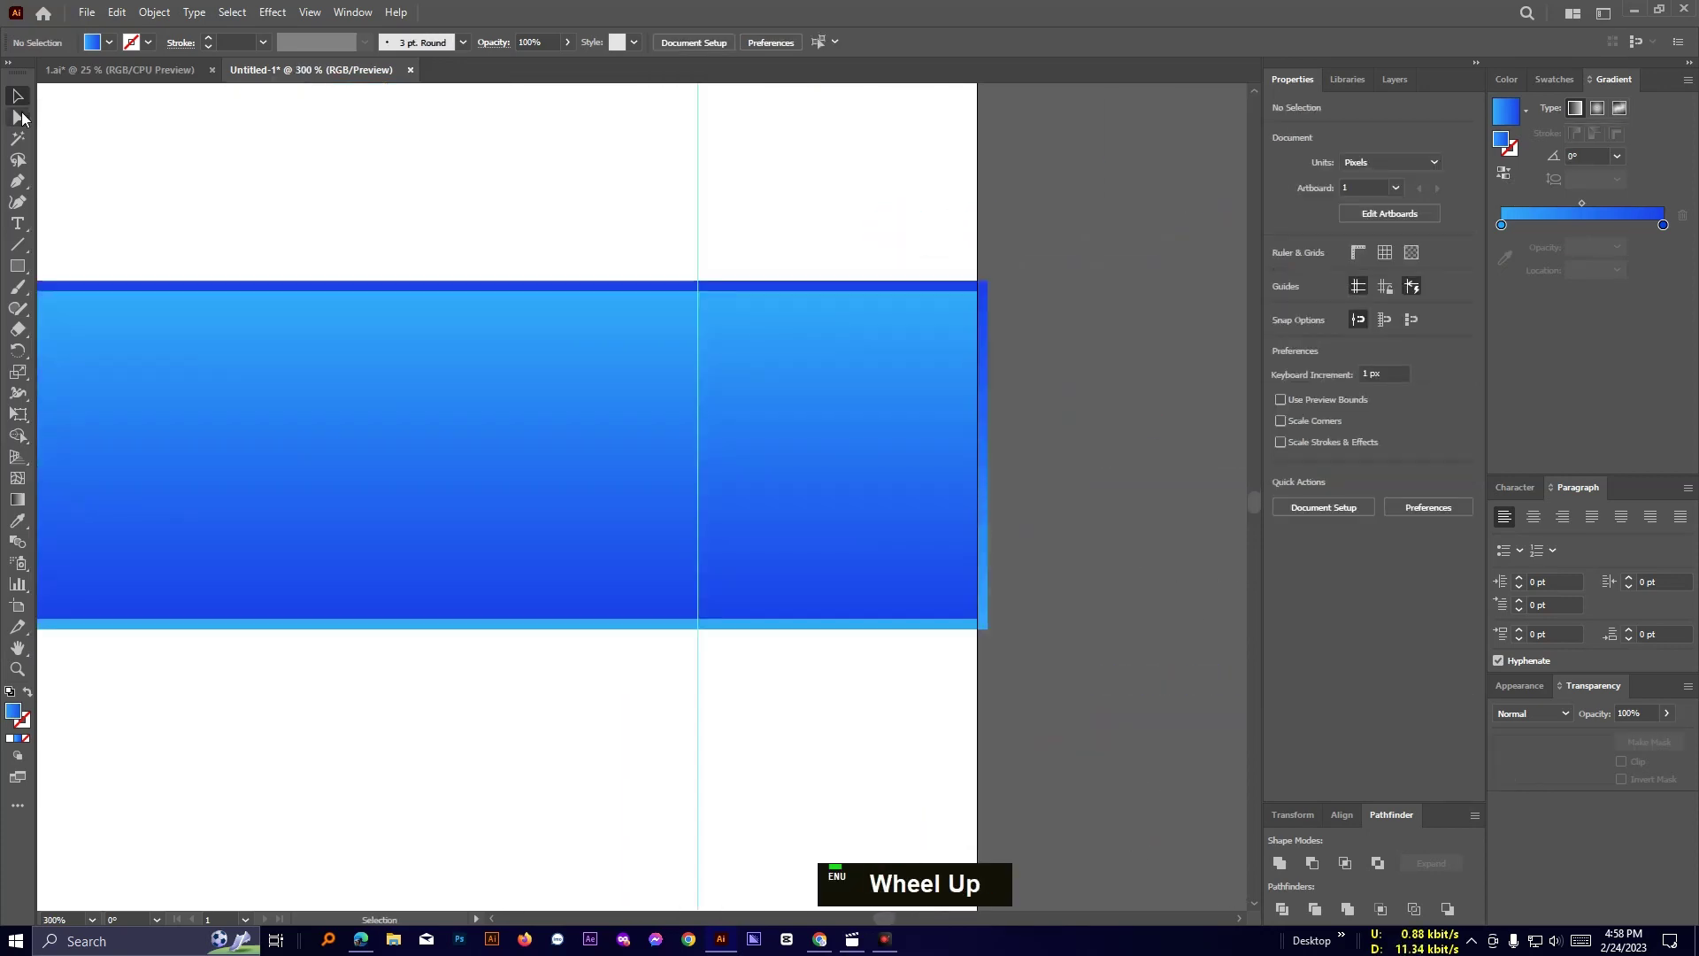
left_click(988, 365)
left_click(1085, 370)
Duplicate the band's lowest segment about 70 px to its left and bring the copy to the front.
scroll(1085, 370, "down", 4)
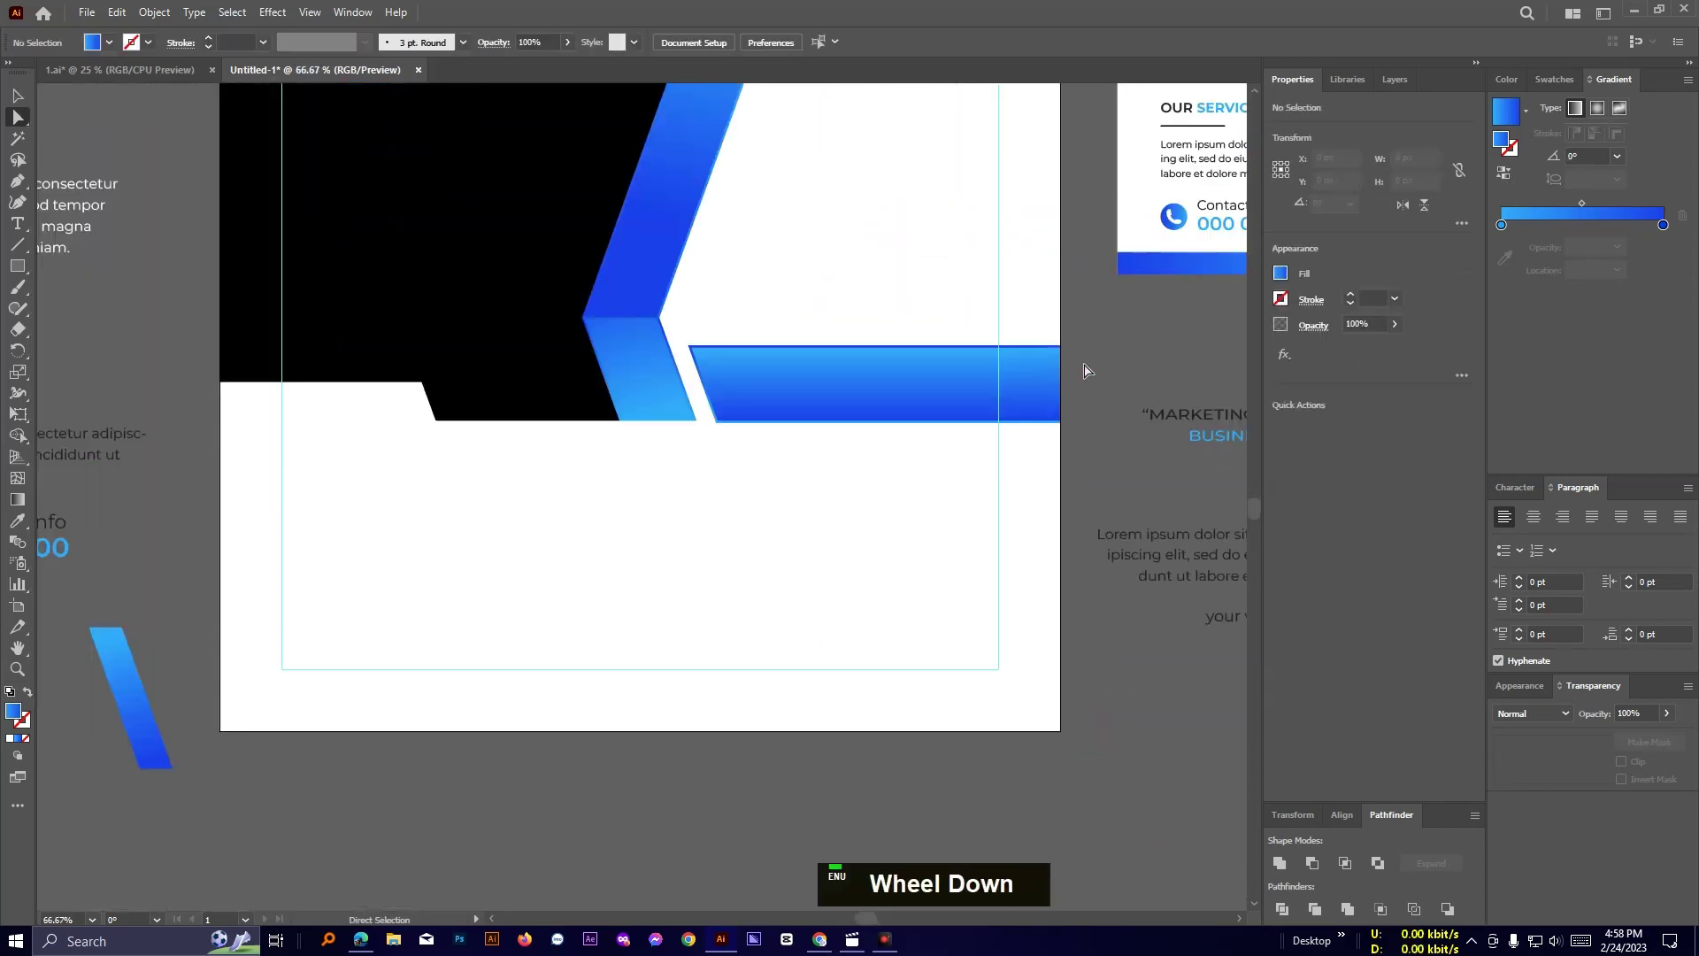
key("space")
left_click_drag(909, 530, 925, 645)
scroll(931, 644, "down", 2)
scroll(932, 644, "up", 2)
scroll(938, 633, "down", 1)
key("space")
left_click_drag(892, 493, 697, 491)
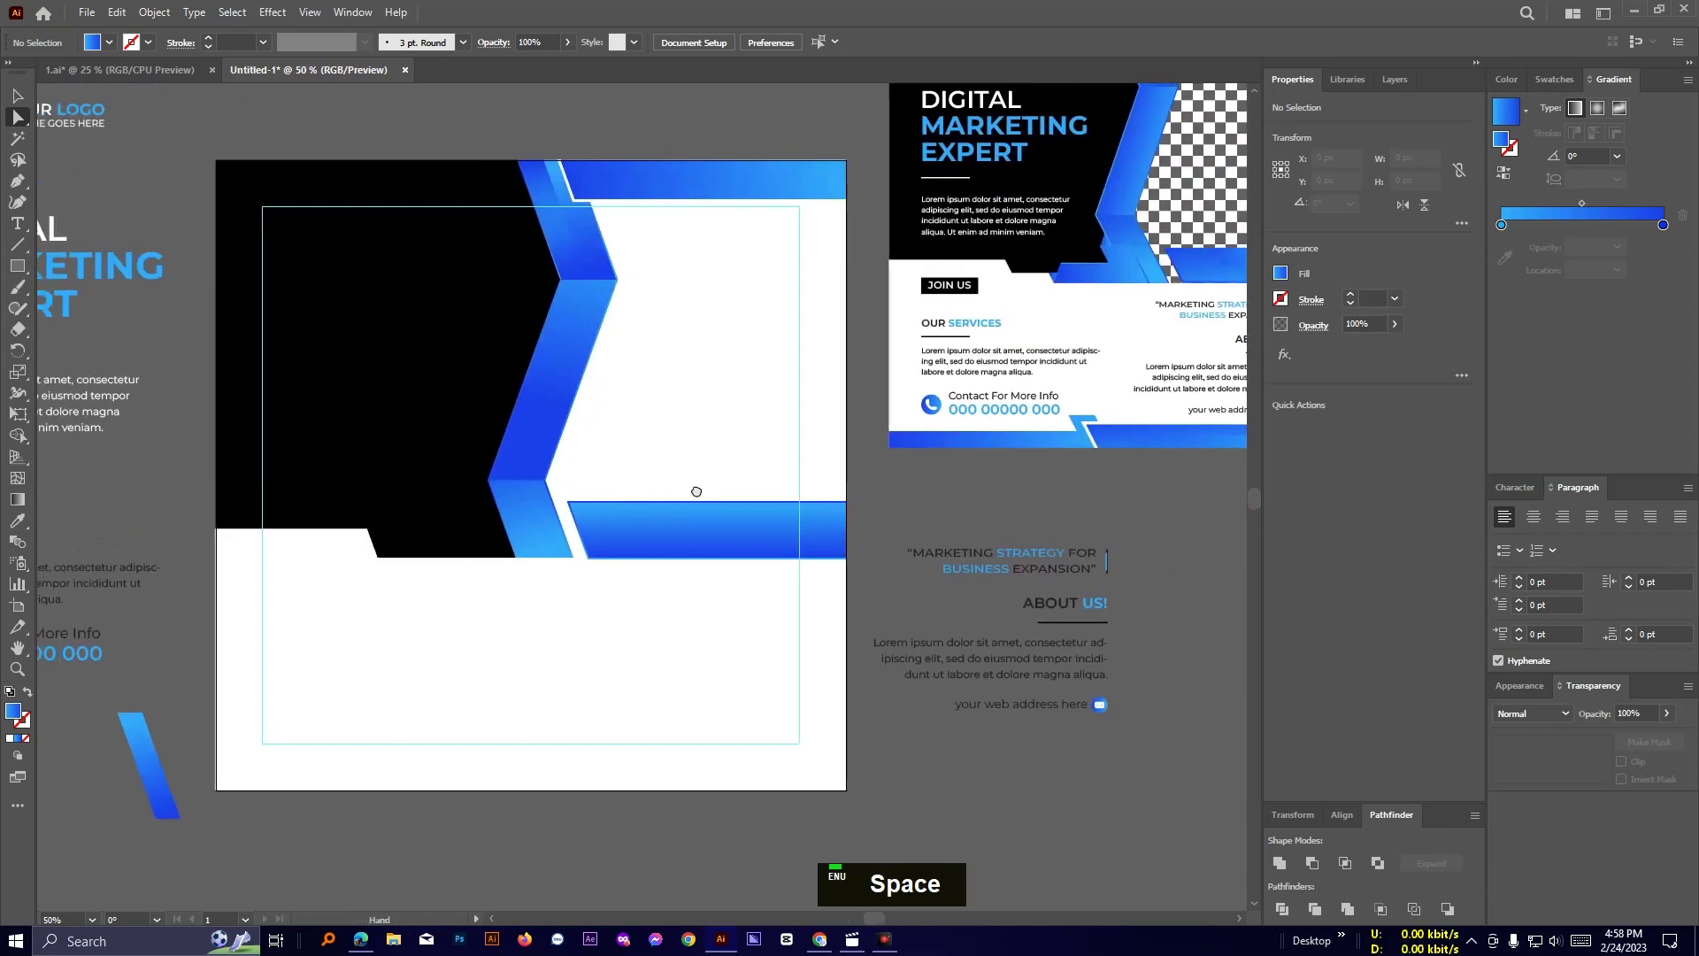
left_click(18, 96)
left_click(546, 541)
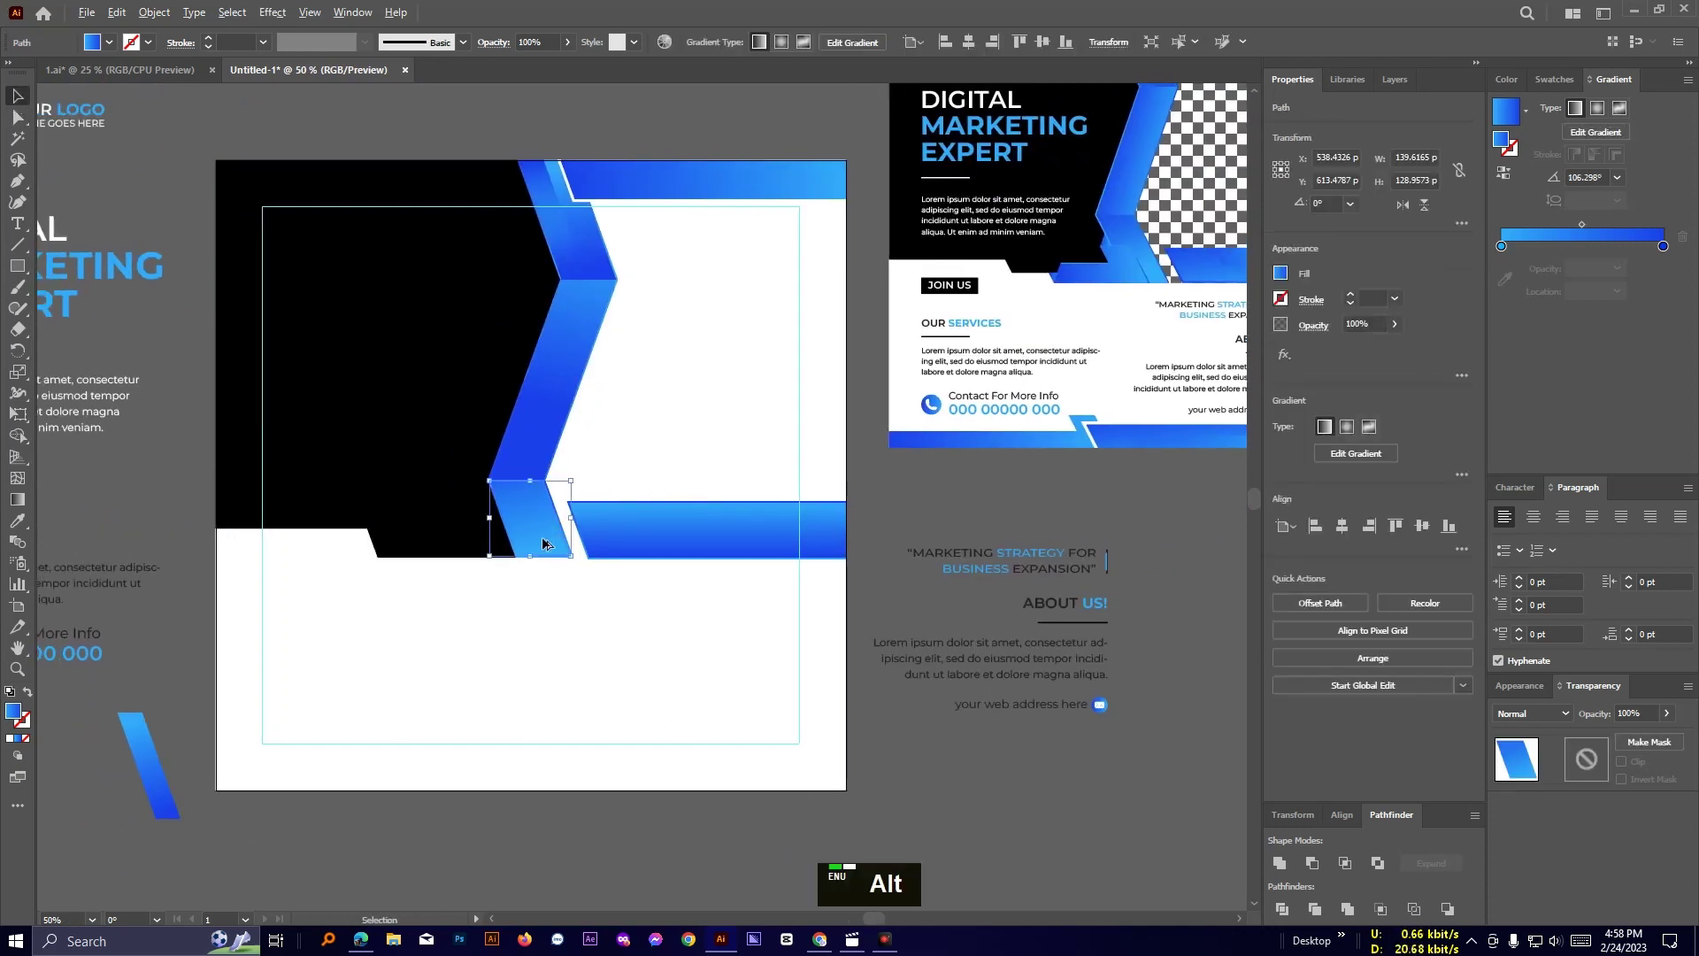
left_click_drag(542, 542, 503, 552)
key("ctrl+shift+]")
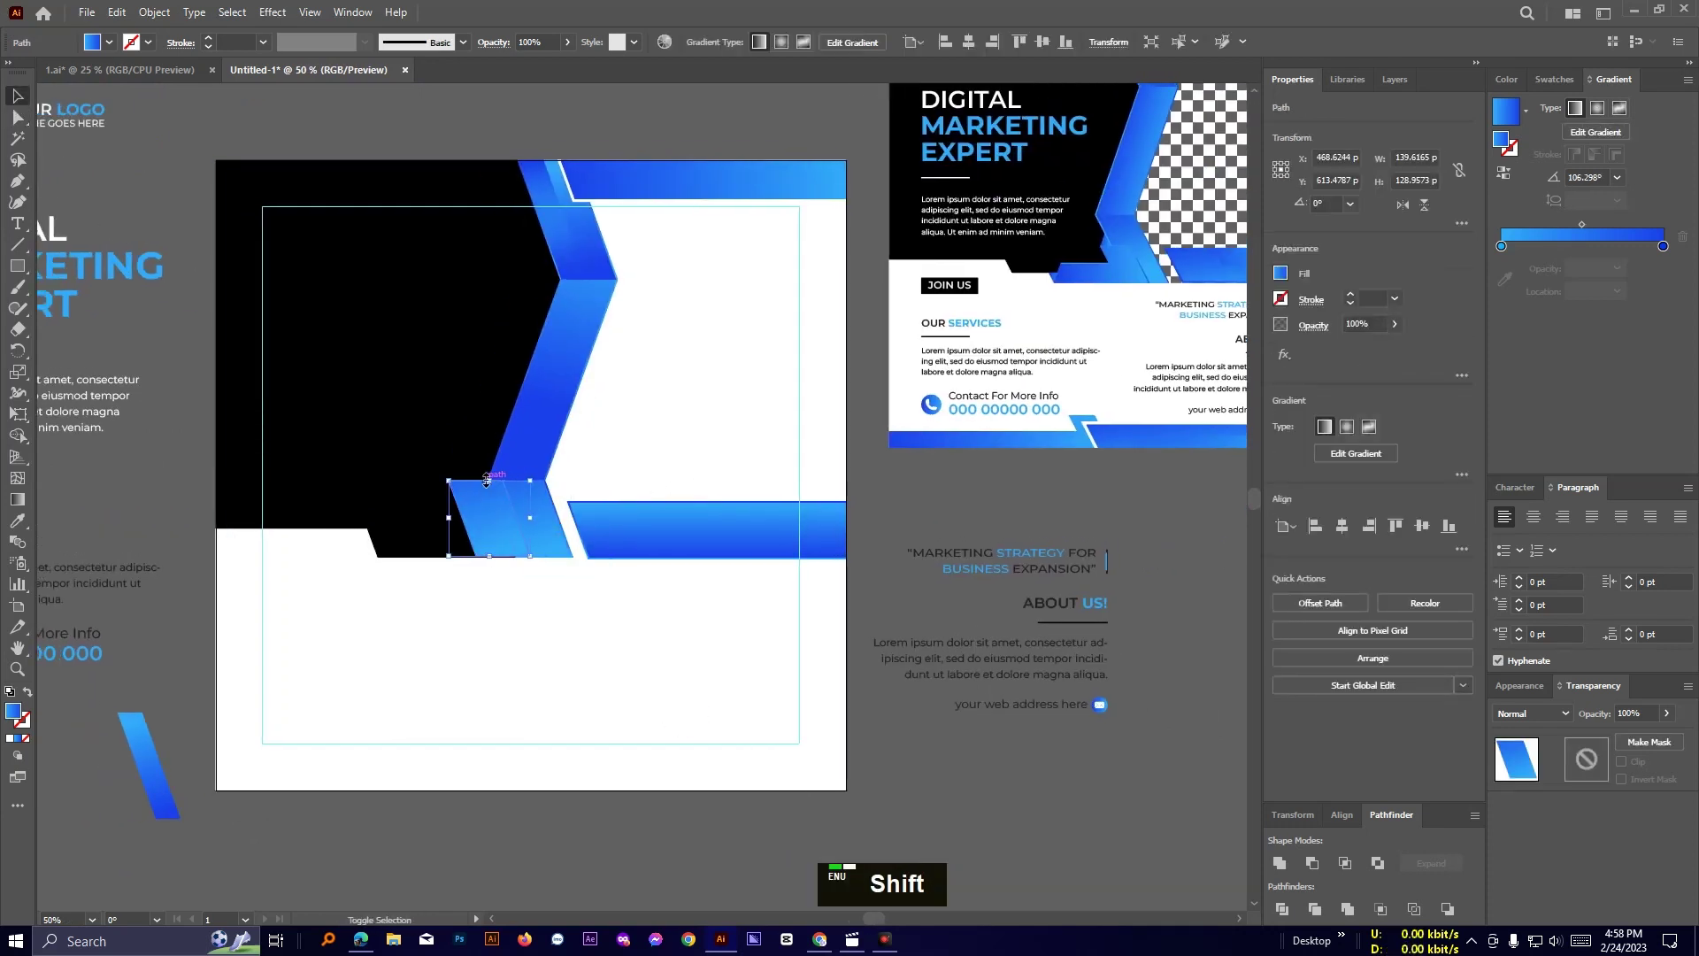
Scale the copied segment down proportionally to about 88 × 82 px, keeping its bottom edge in place.
left_click_drag(489, 481, 496, 520)
left_click(549, 671)
scroll(550, 671, "up", 1)
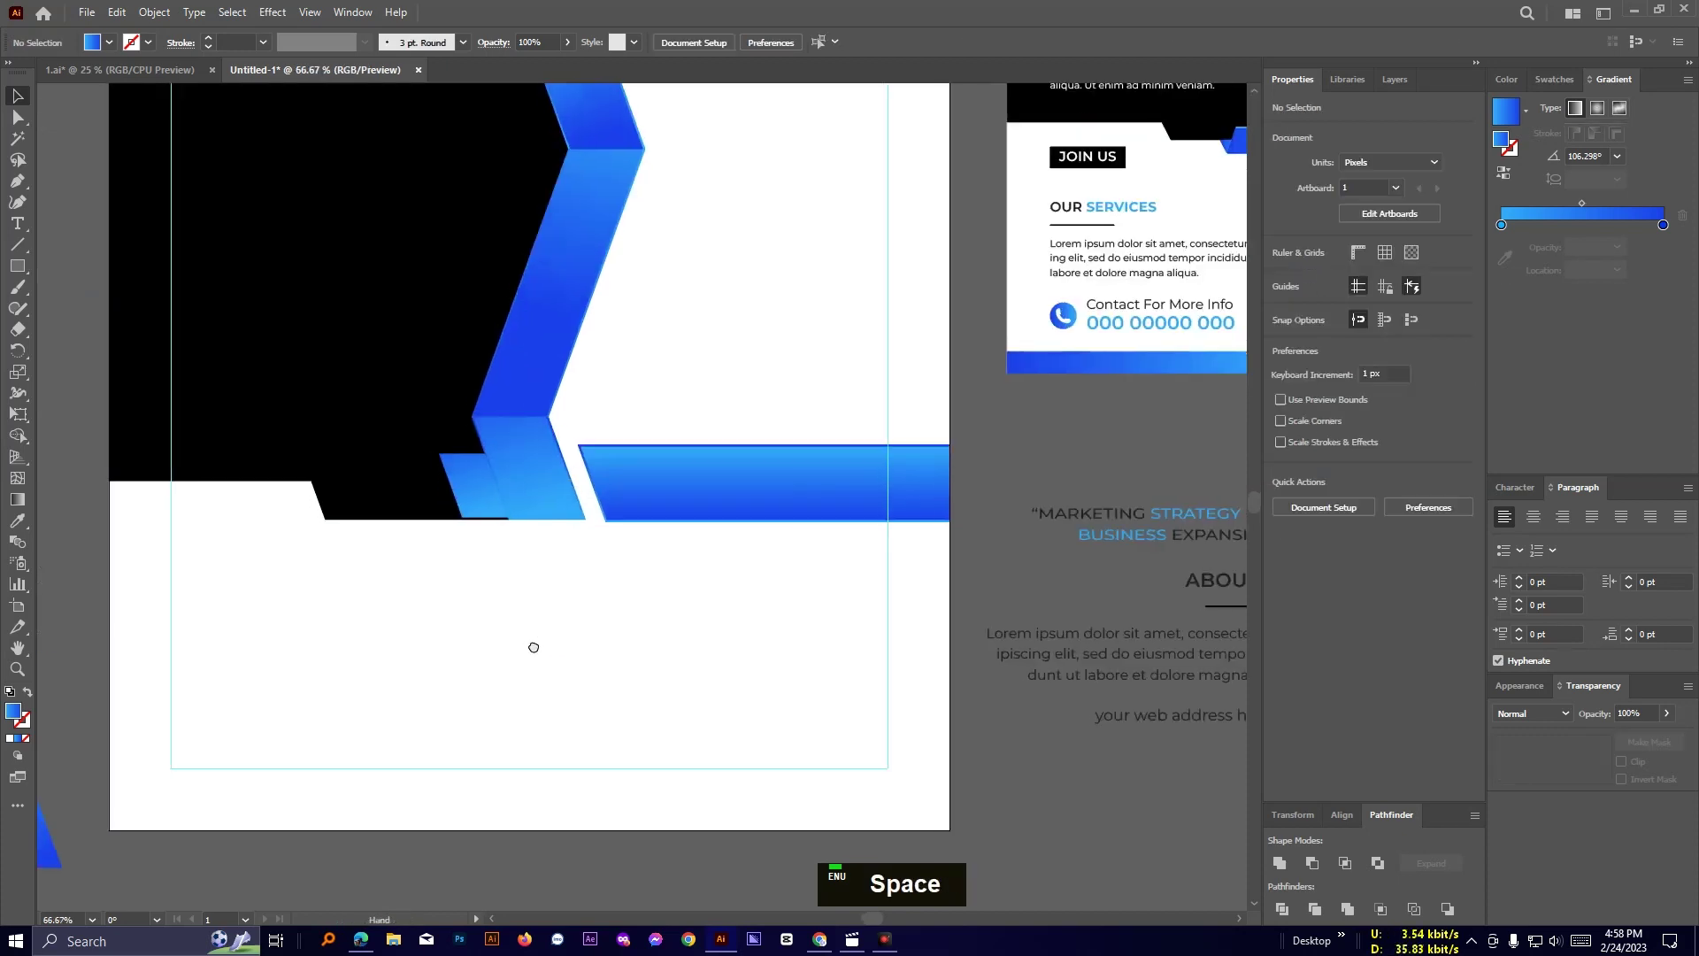
scroll(552, 605, "up", 2)
Shift the small copied segment to the right so it overlaps more of the band's lower end.
left_click_drag(552, 605, 657, 796)
left_click_drag(514, 548, 557, 553)
scroll(684, 714, "down", 2)
left_click_drag(849, 675, 602, 689)
scroll(639, 740, "up", 2)
left_click_drag(221, 619, 669, 684)
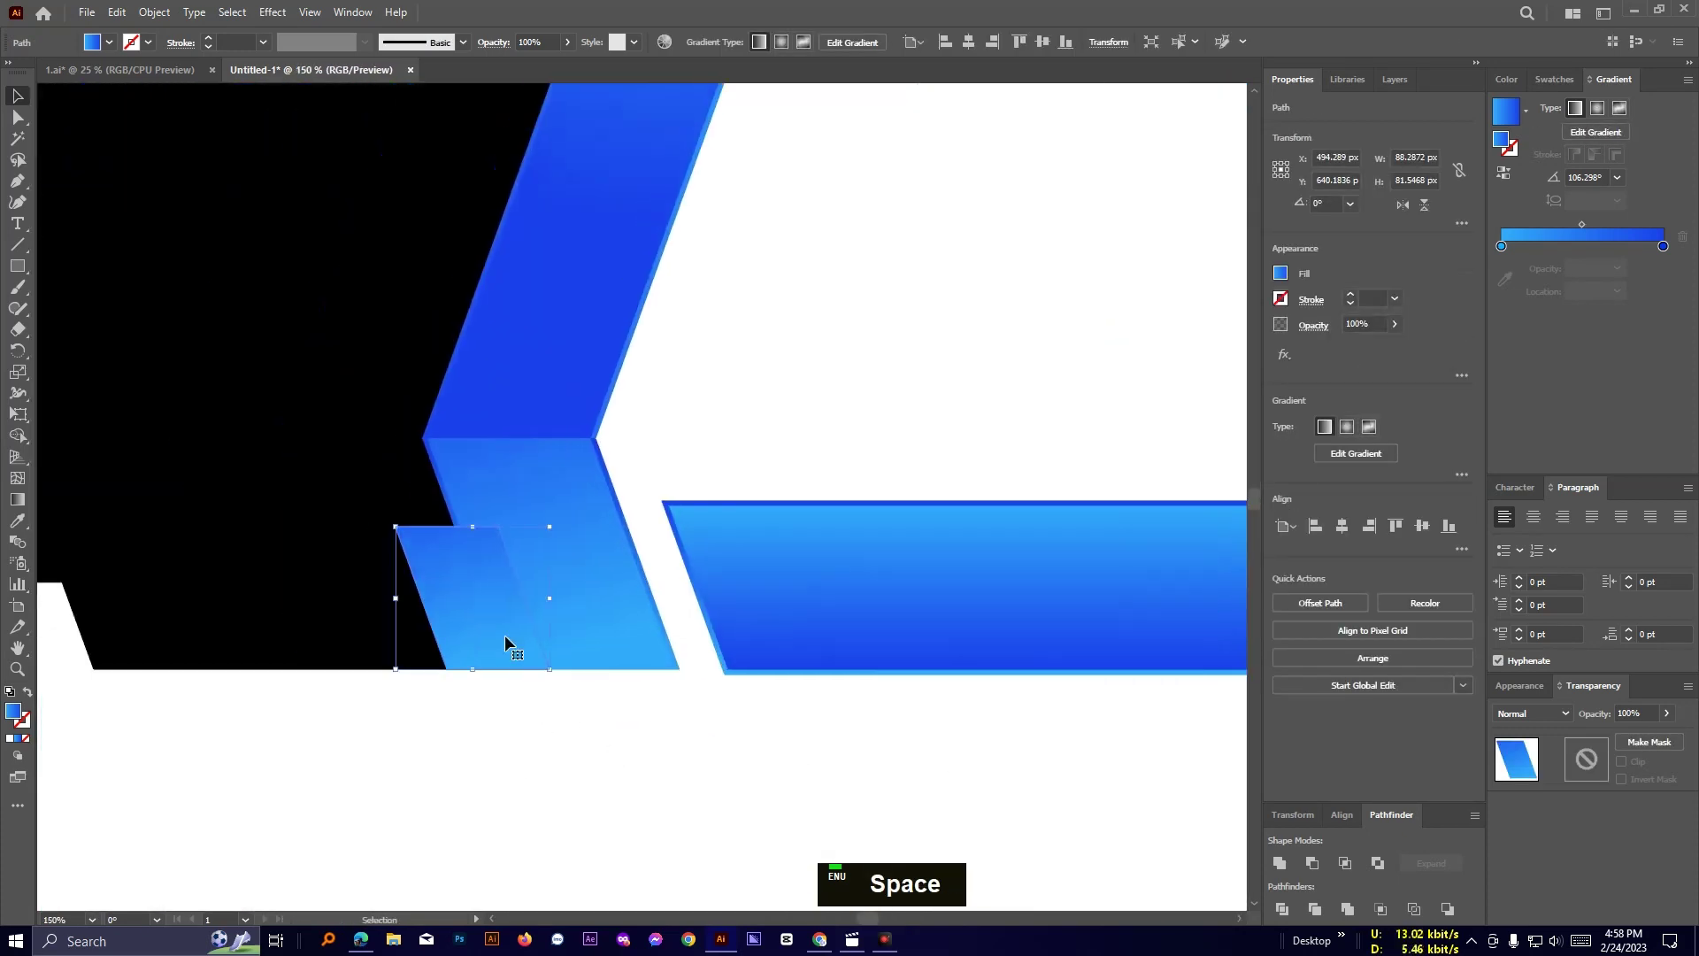
Enlarge the small copied segment to about 105 × 97 px and align its bottom edge with the black panel's bottom edge.
left_click_drag(504, 635, 531, 630)
left_click_drag(421, 599, 392, 598)
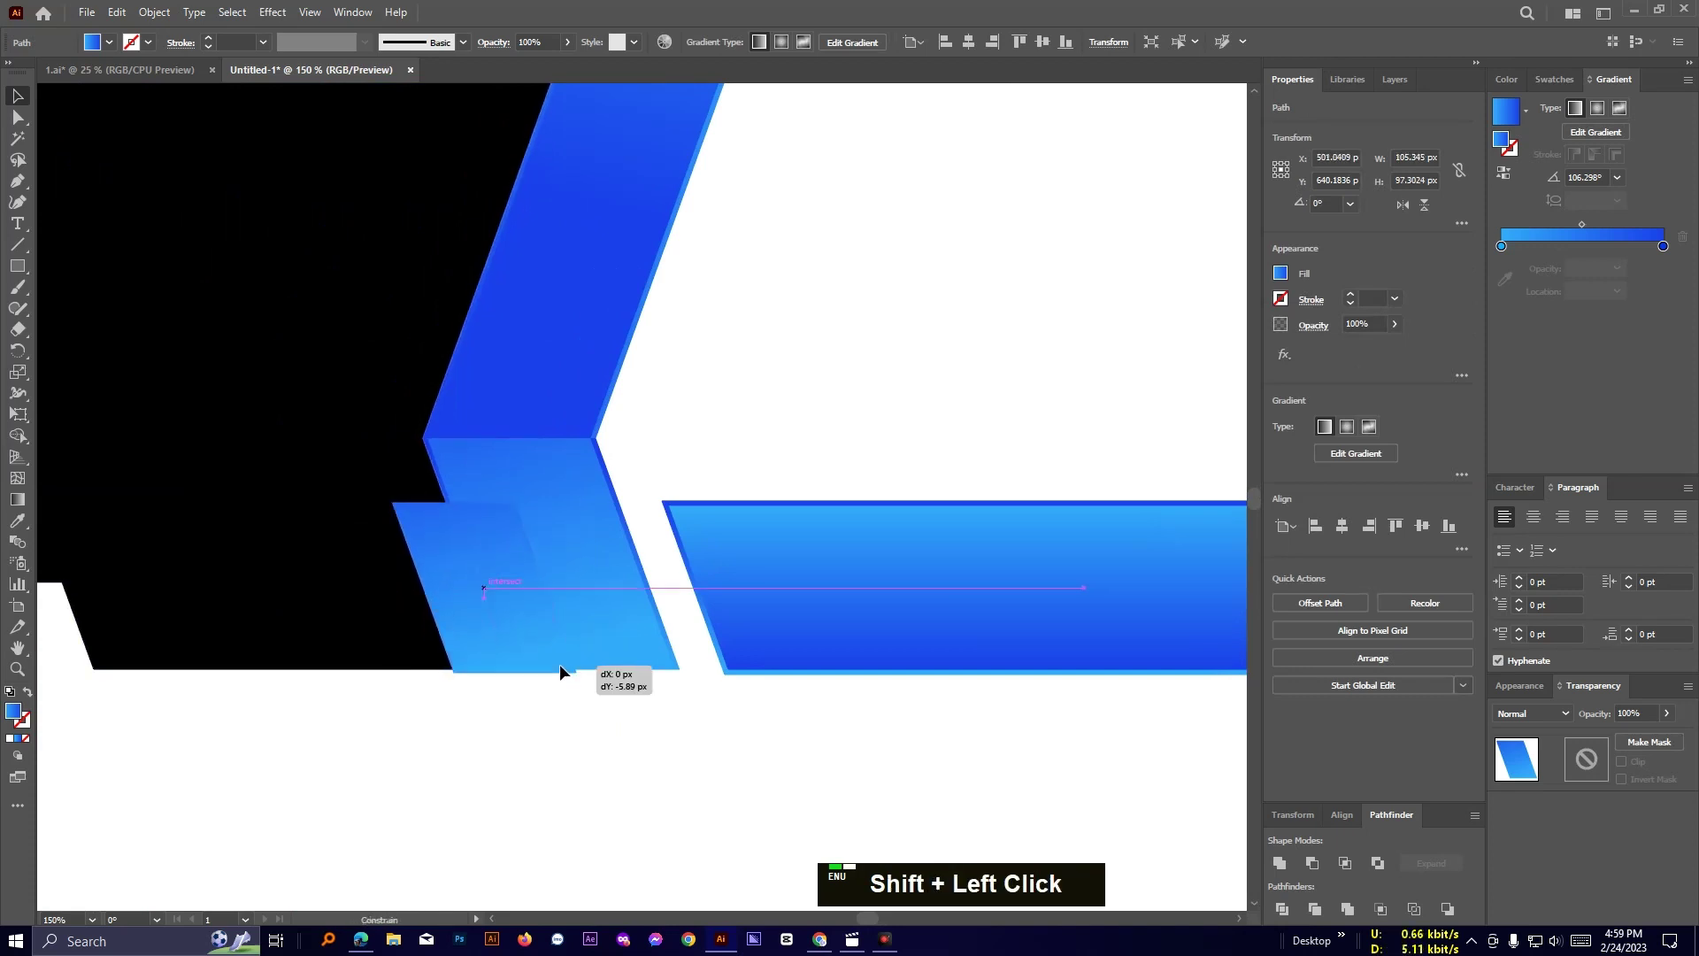
left_click_drag(559, 664, 559, 658)
left_click(253, 624, "shift")
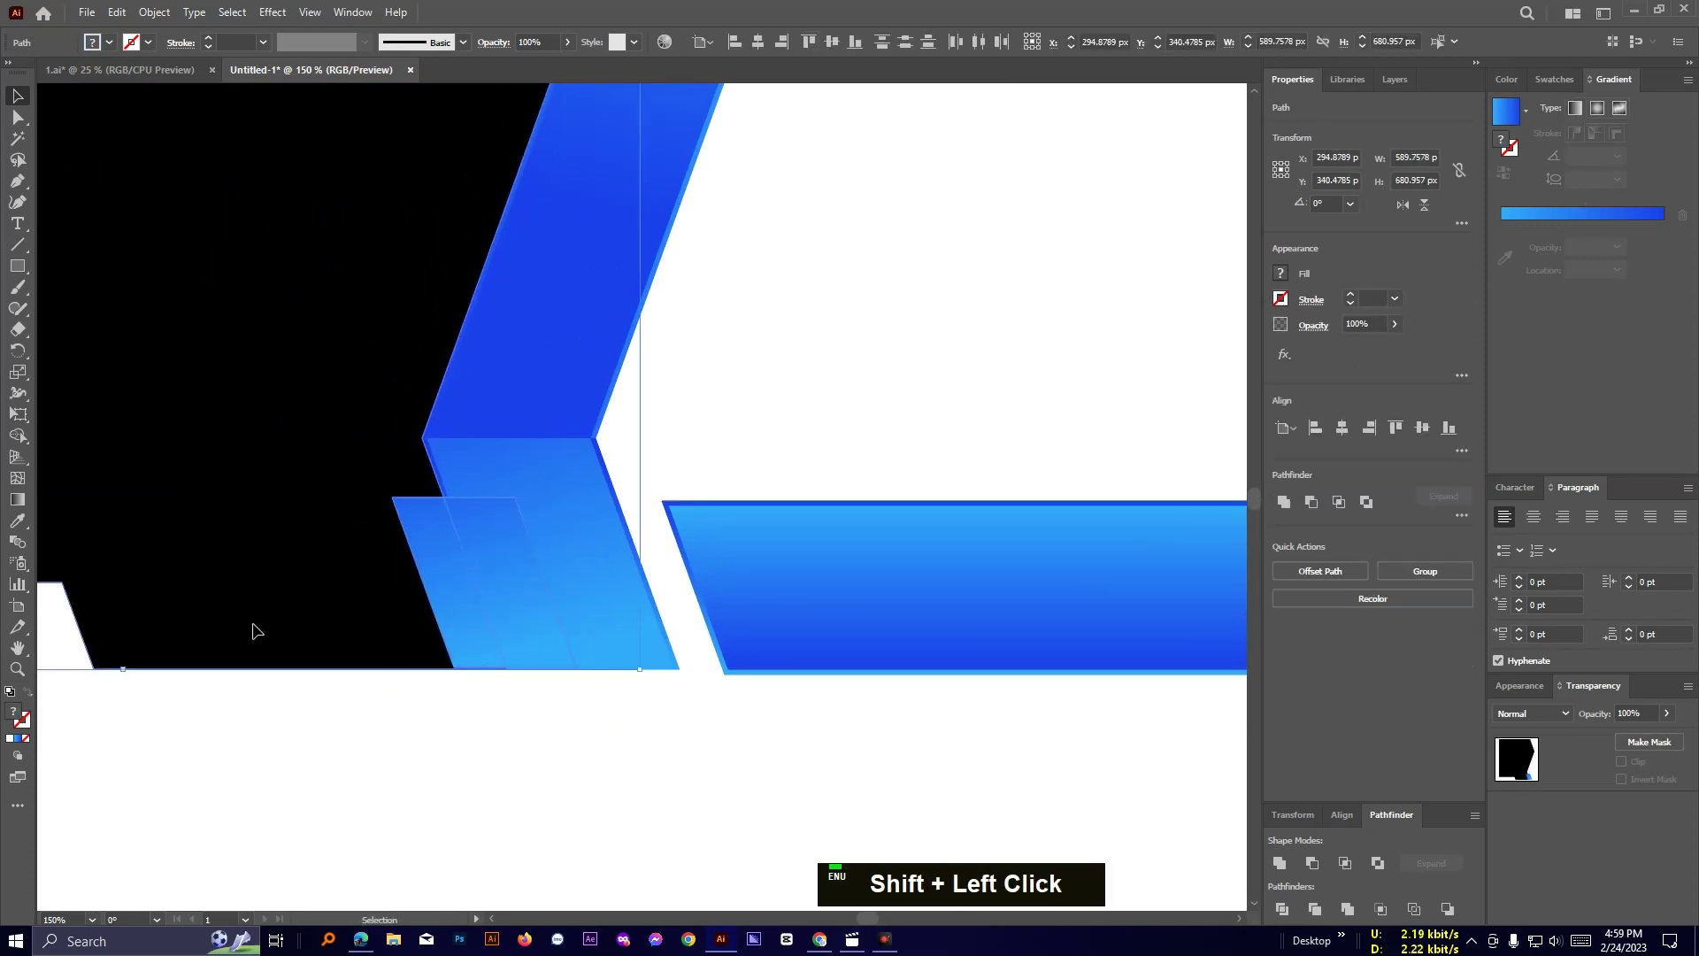
left_click(253, 624)
left_click(856, 46)
left_click(623, 724)
Move the small segment down about 21 px and pull its two bottom anchors back up to the panel's bottom edge.
scroll(623, 724, "down", 1)
left_click_drag(849, 558, 757, 497)
left_click(426, 589)
scroll(654, 681, "down", 2)
scroll(653, 681, "up", 4)
left_click_drag(459, 683, 784, 701)
left_click(529, 524)
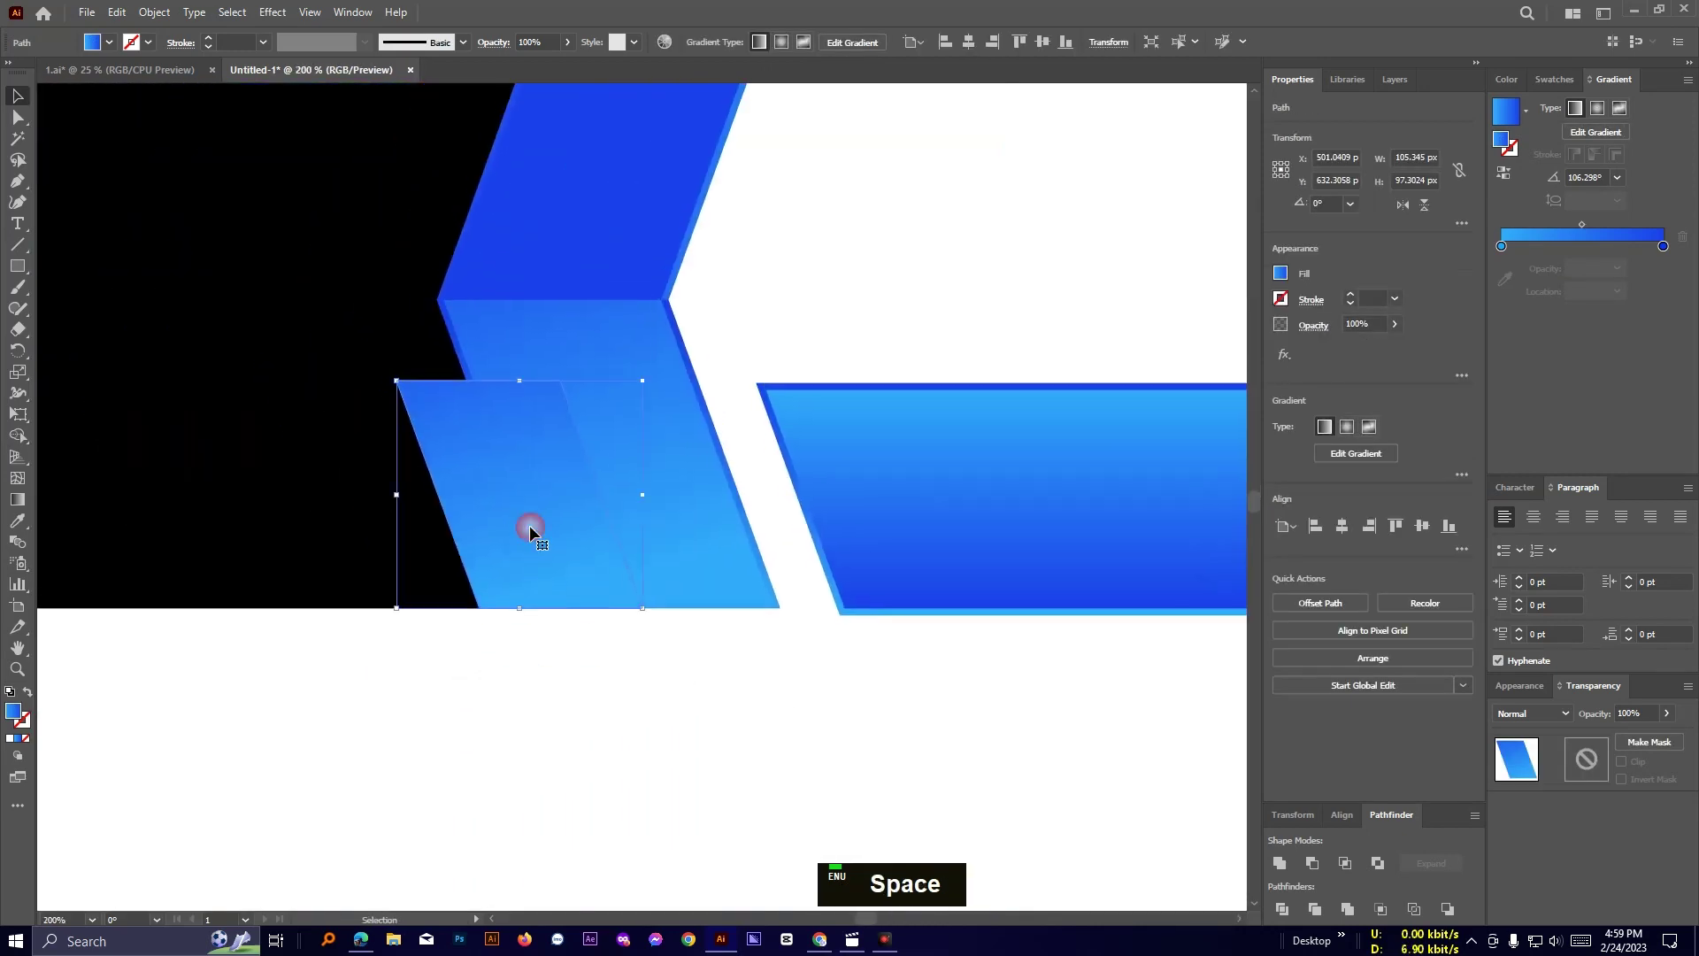
left_click_drag(523, 478, 533, 564)
left_click(630, 736)
scroll(630, 736, "up", 3)
left_click_drag(364, 330, 524, 532)
left_click(19, 119)
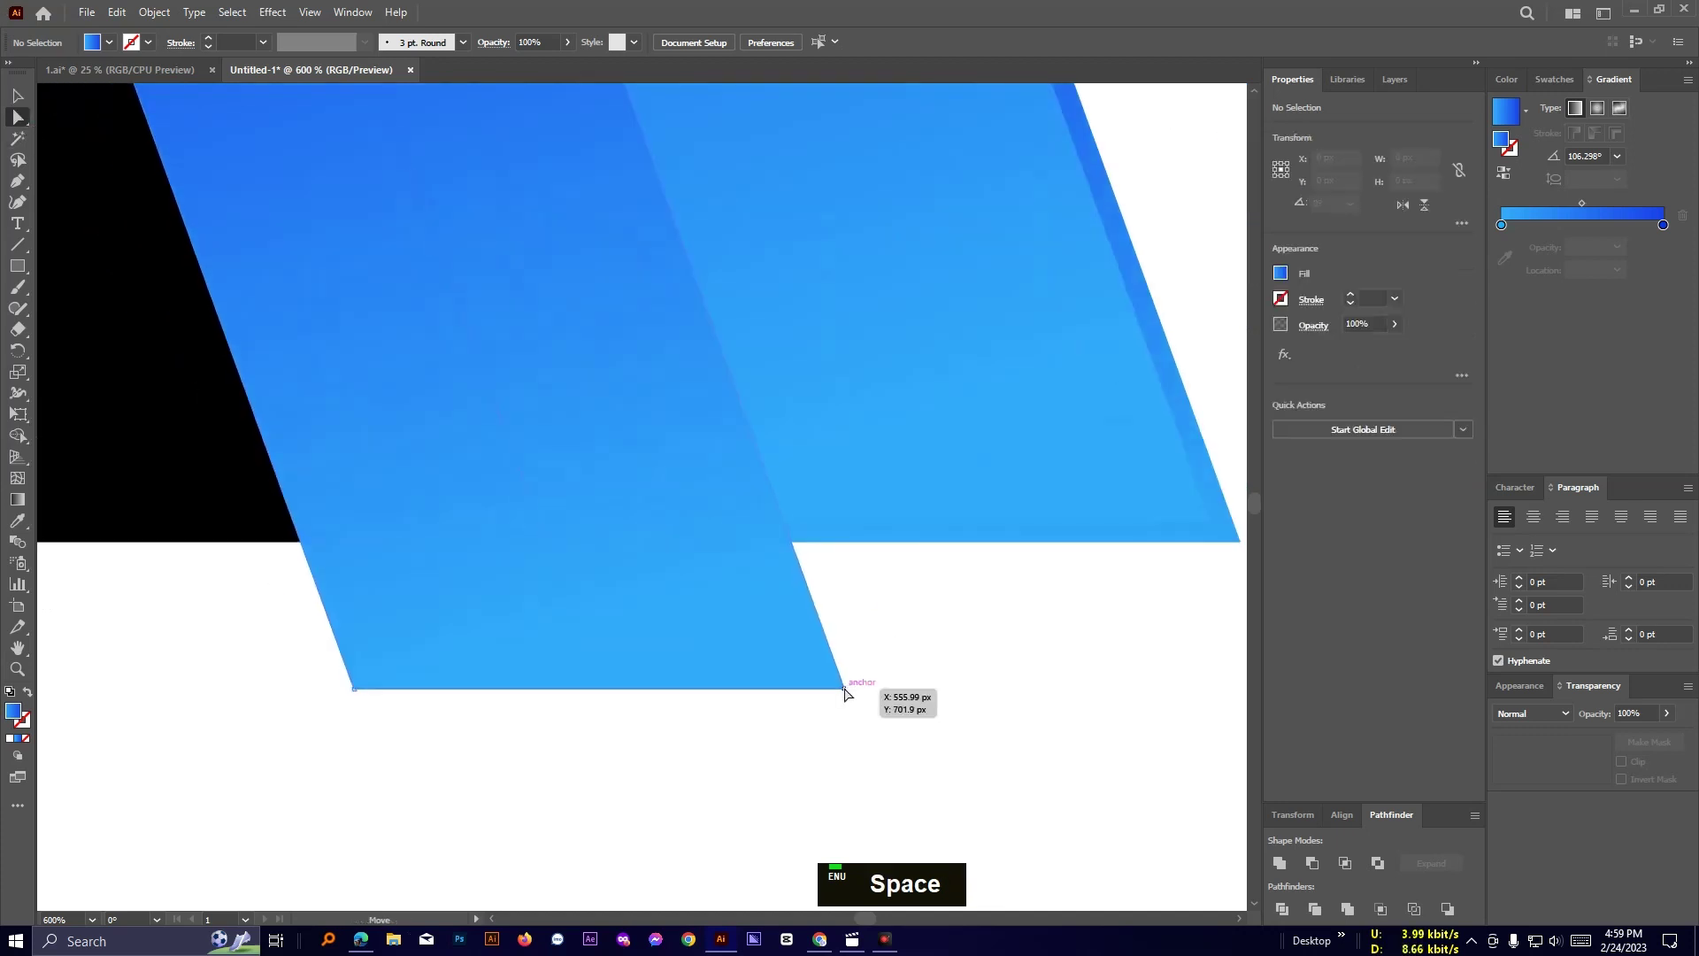
left_click_drag(843, 689, 791, 547)
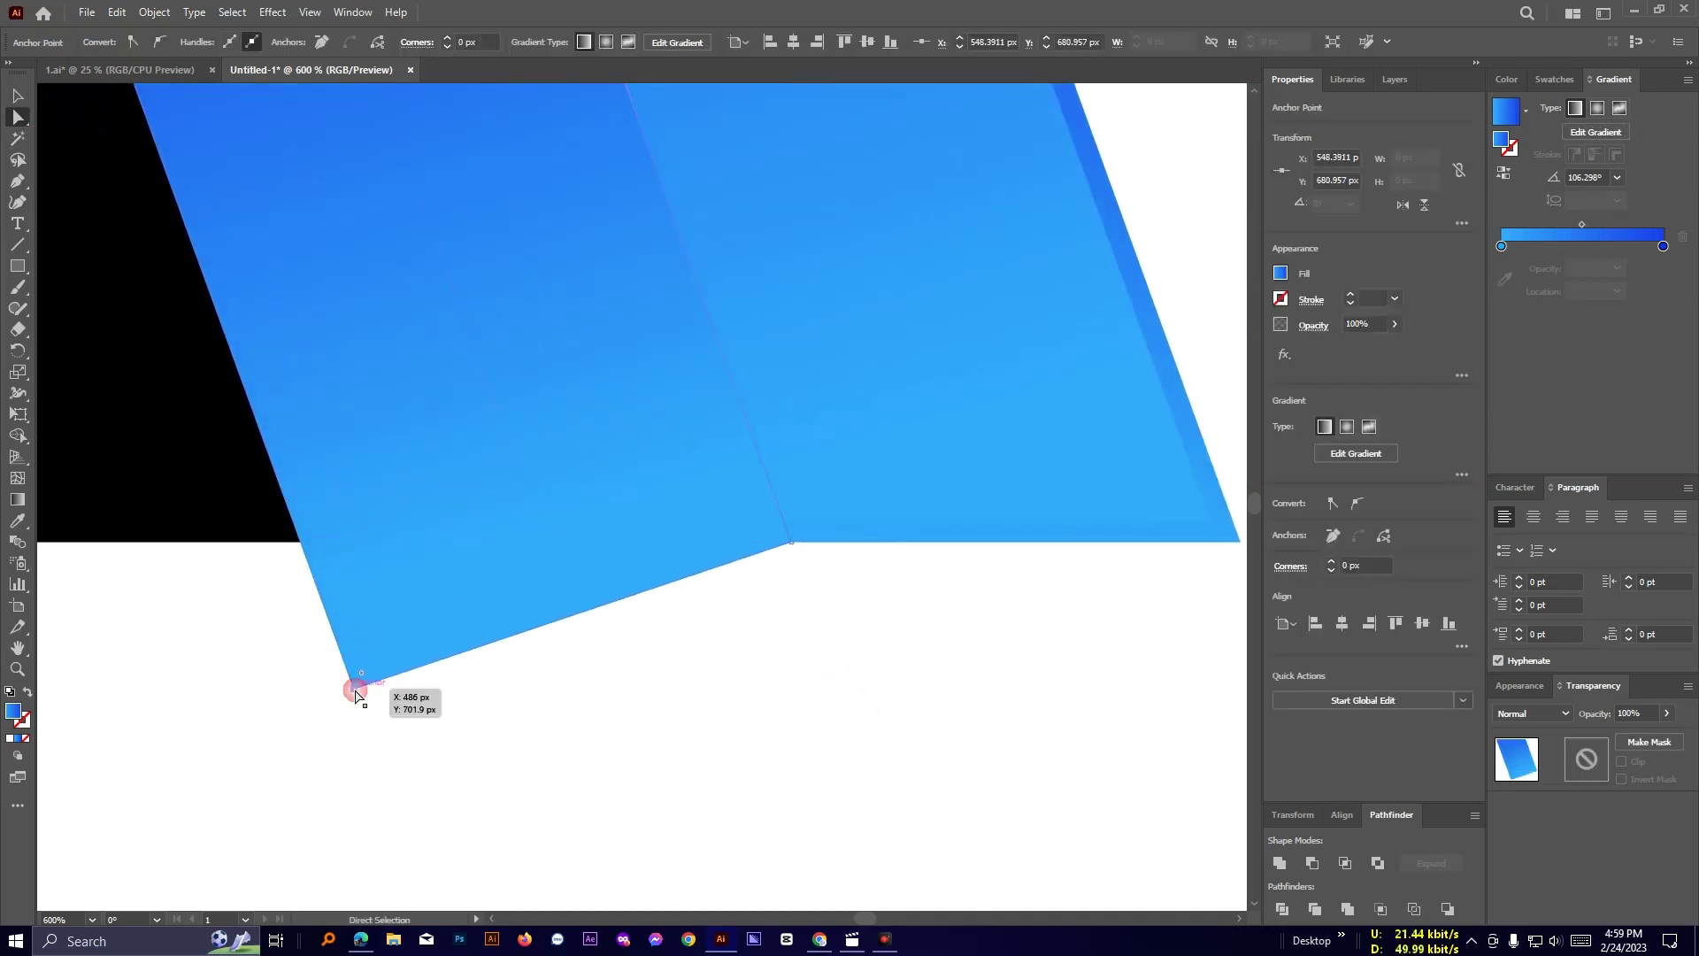
left_click_drag(355, 690, 301, 542)
left_click(508, 653)
Create a 3 px inward offset path inside the small segment.
scroll(508, 652, "down", 3)
left_click_drag(646, 676, 732, 720)
left_click(18, 96)
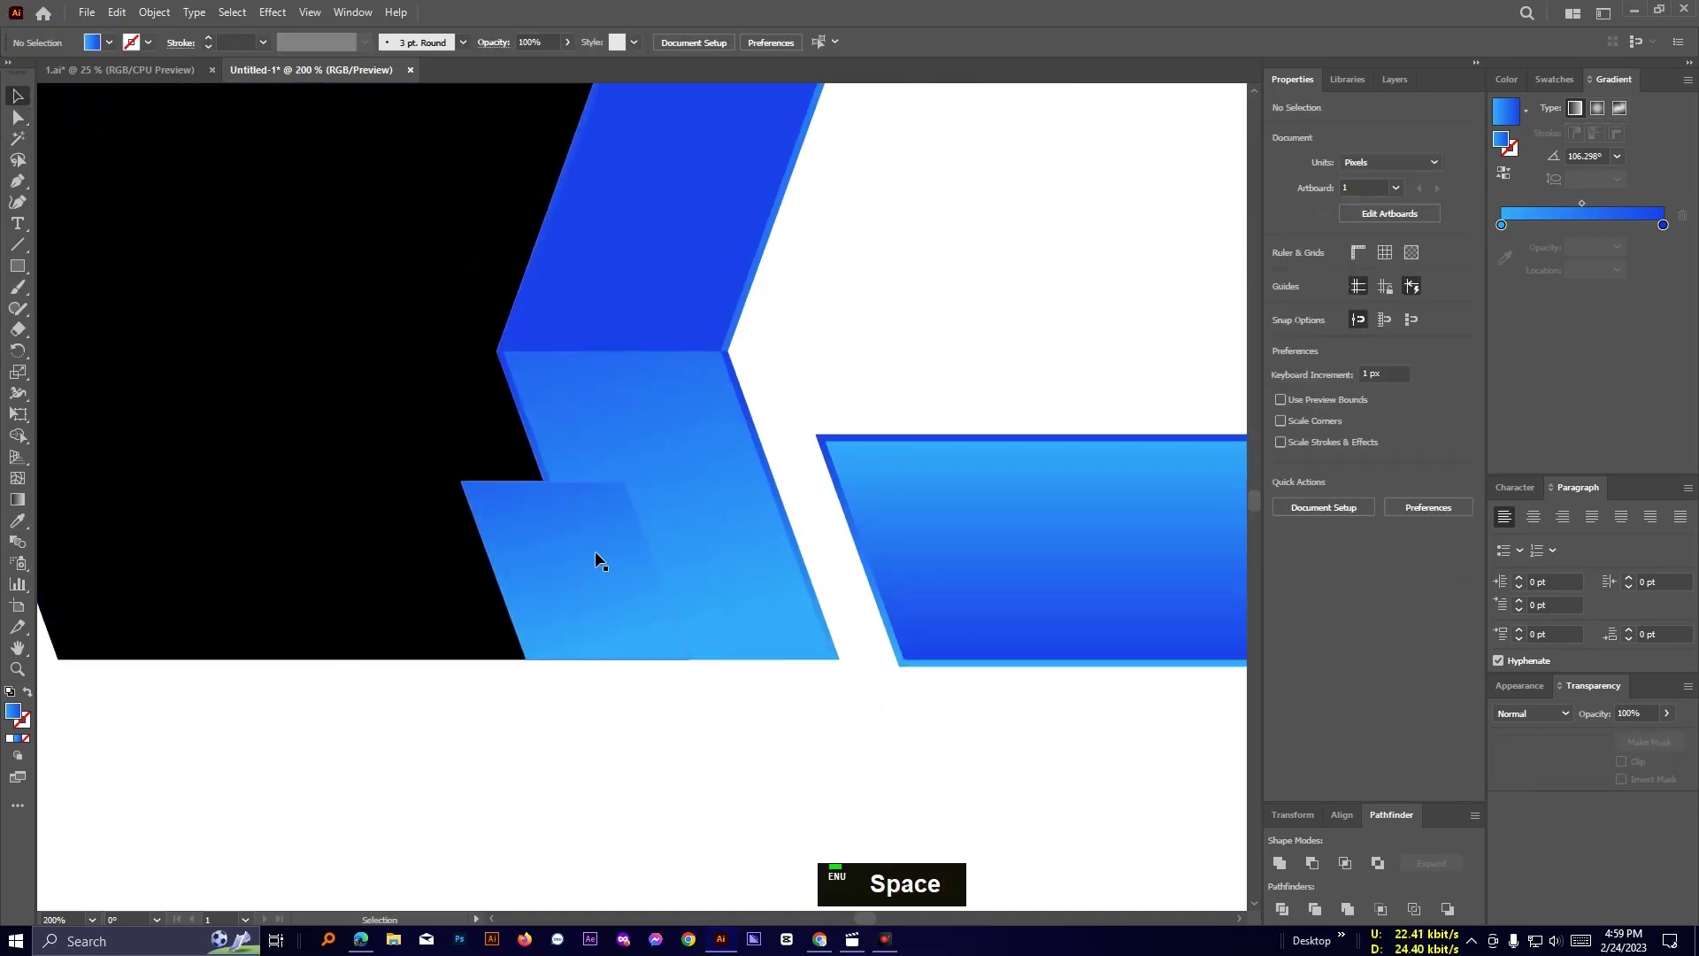
left_click(595, 561)
left_click(154, 11)
mouse_move(204, 445)
left_click(478, 520)
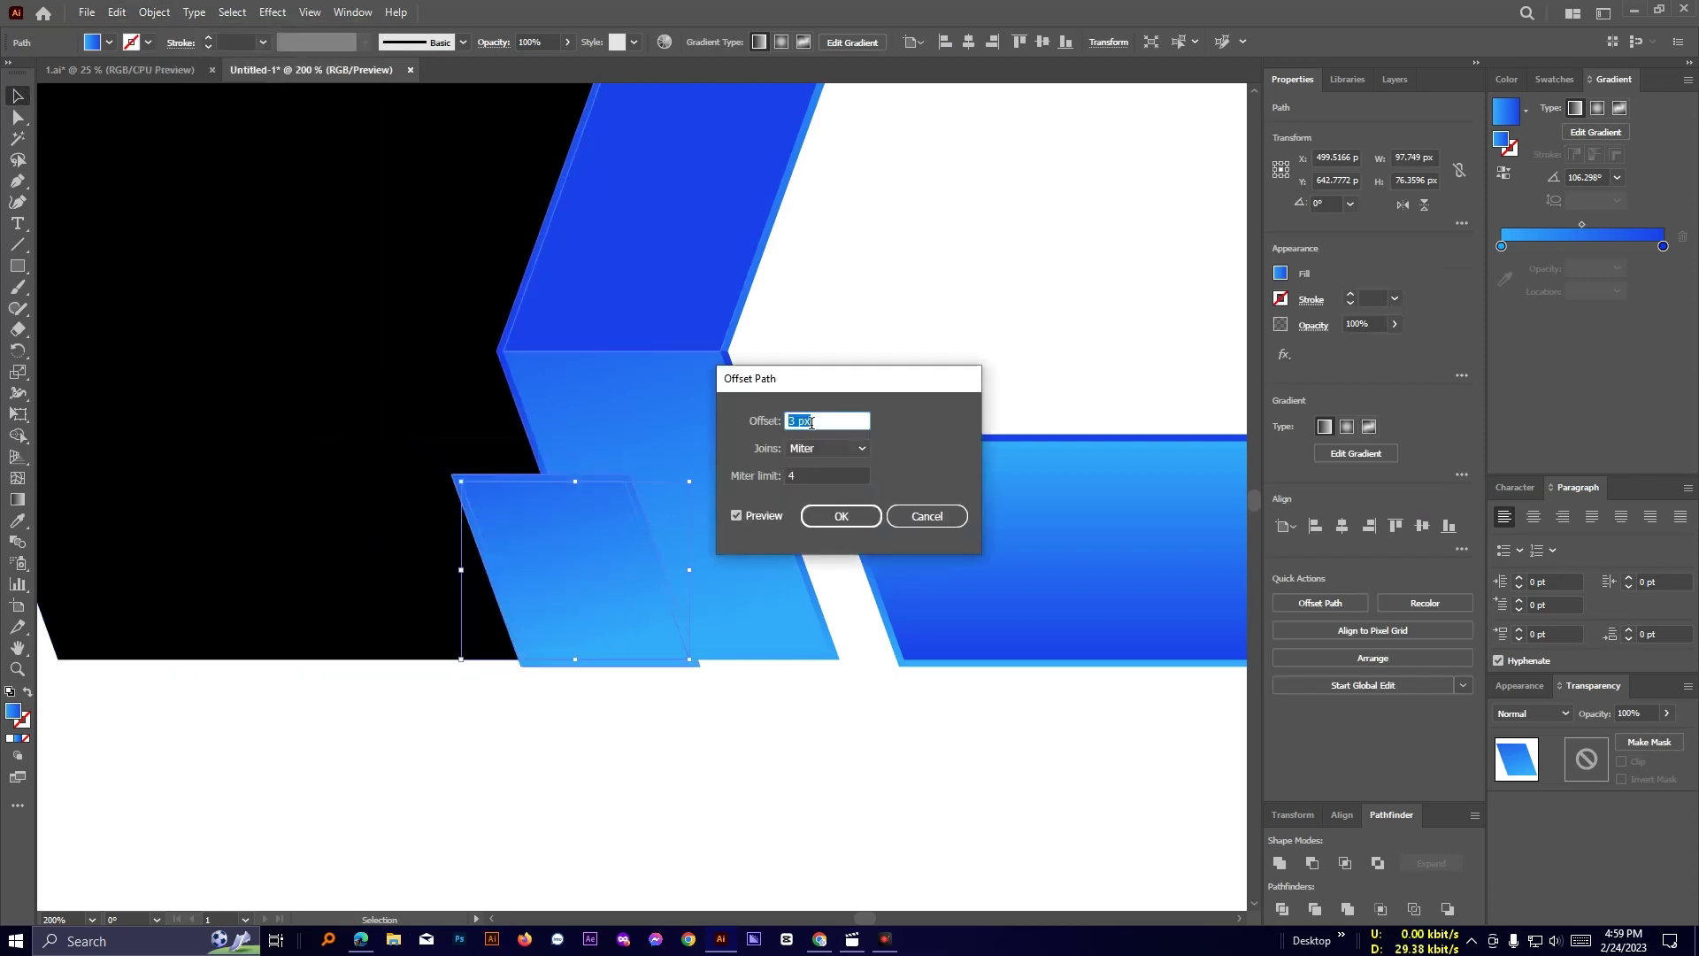
scroll(812, 423, "down", 3)
left_click(841, 516)
left_click(1018, 337)
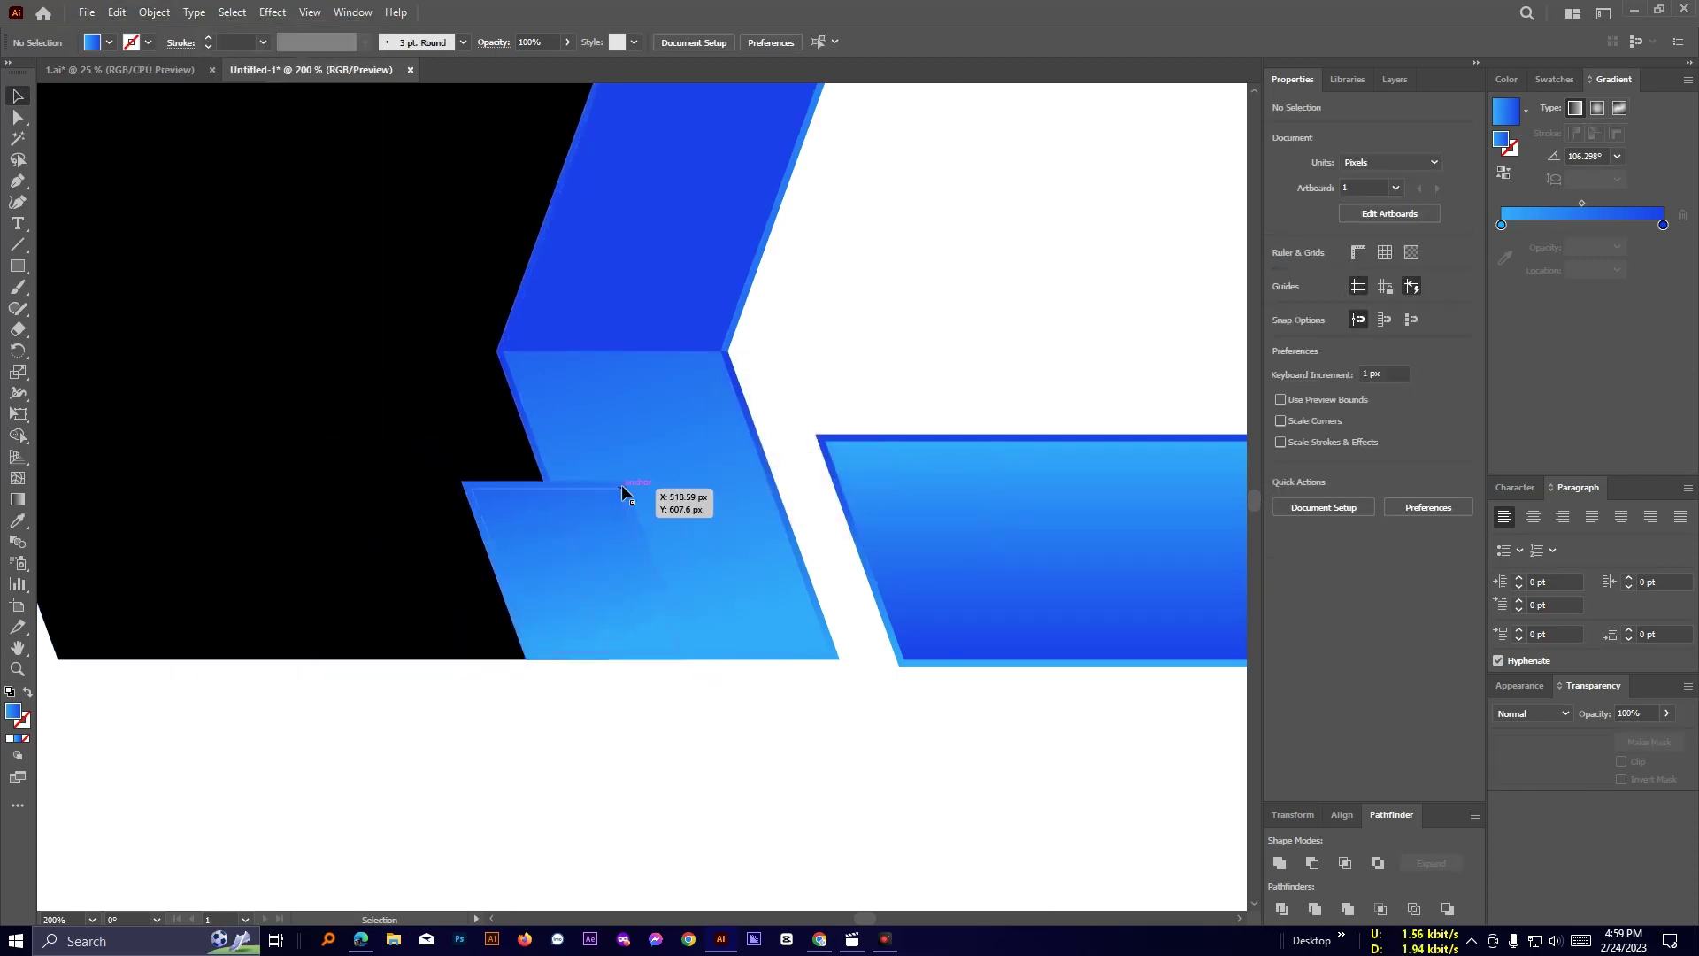
Reverse the gradient of the outer shape behind the new offset so it forms a contrasting border.
left_click(622, 483)
left_click(1507, 172)
left_click(712, 744)
Draw a small triangle with the Pen tool between the small segment's upper-left corner and the band's left edge.
scroll(712, 744, "up", 2)
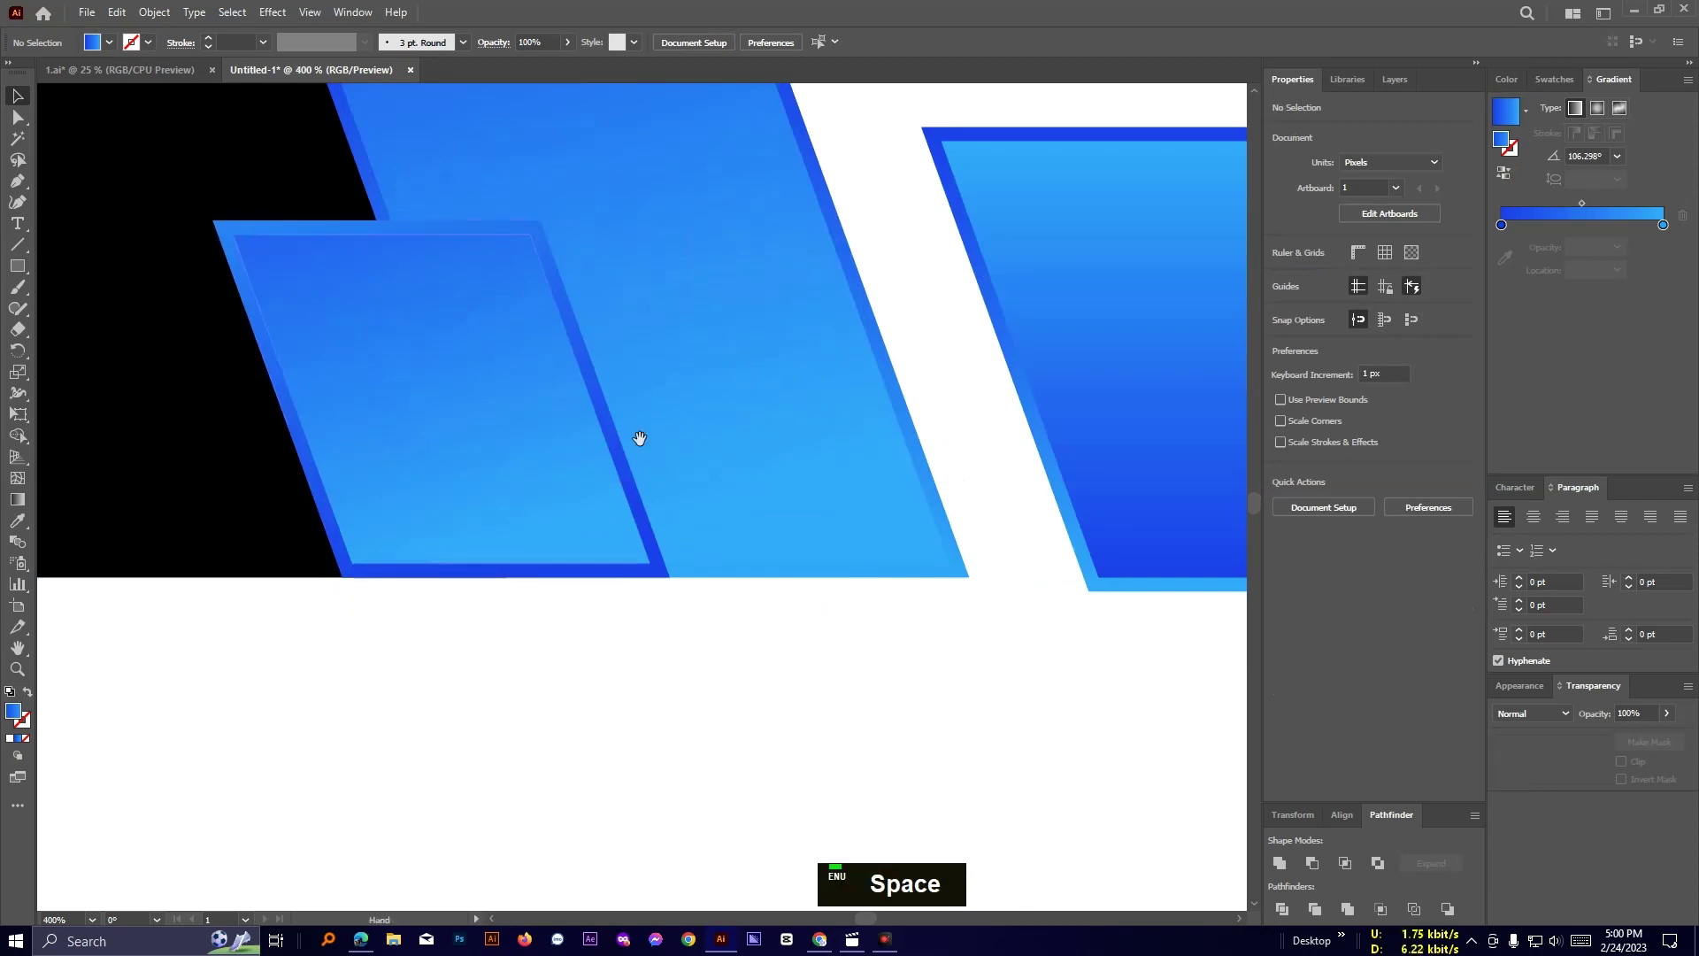
left_click_drag(640, 438, 735, 556)
scroll(754, 544, "down", 5)
left_click_drag(972, 501, 789, 574)
scroll(600, 576, "down", 1)
left_click_drag(765, 506, 906, 479)
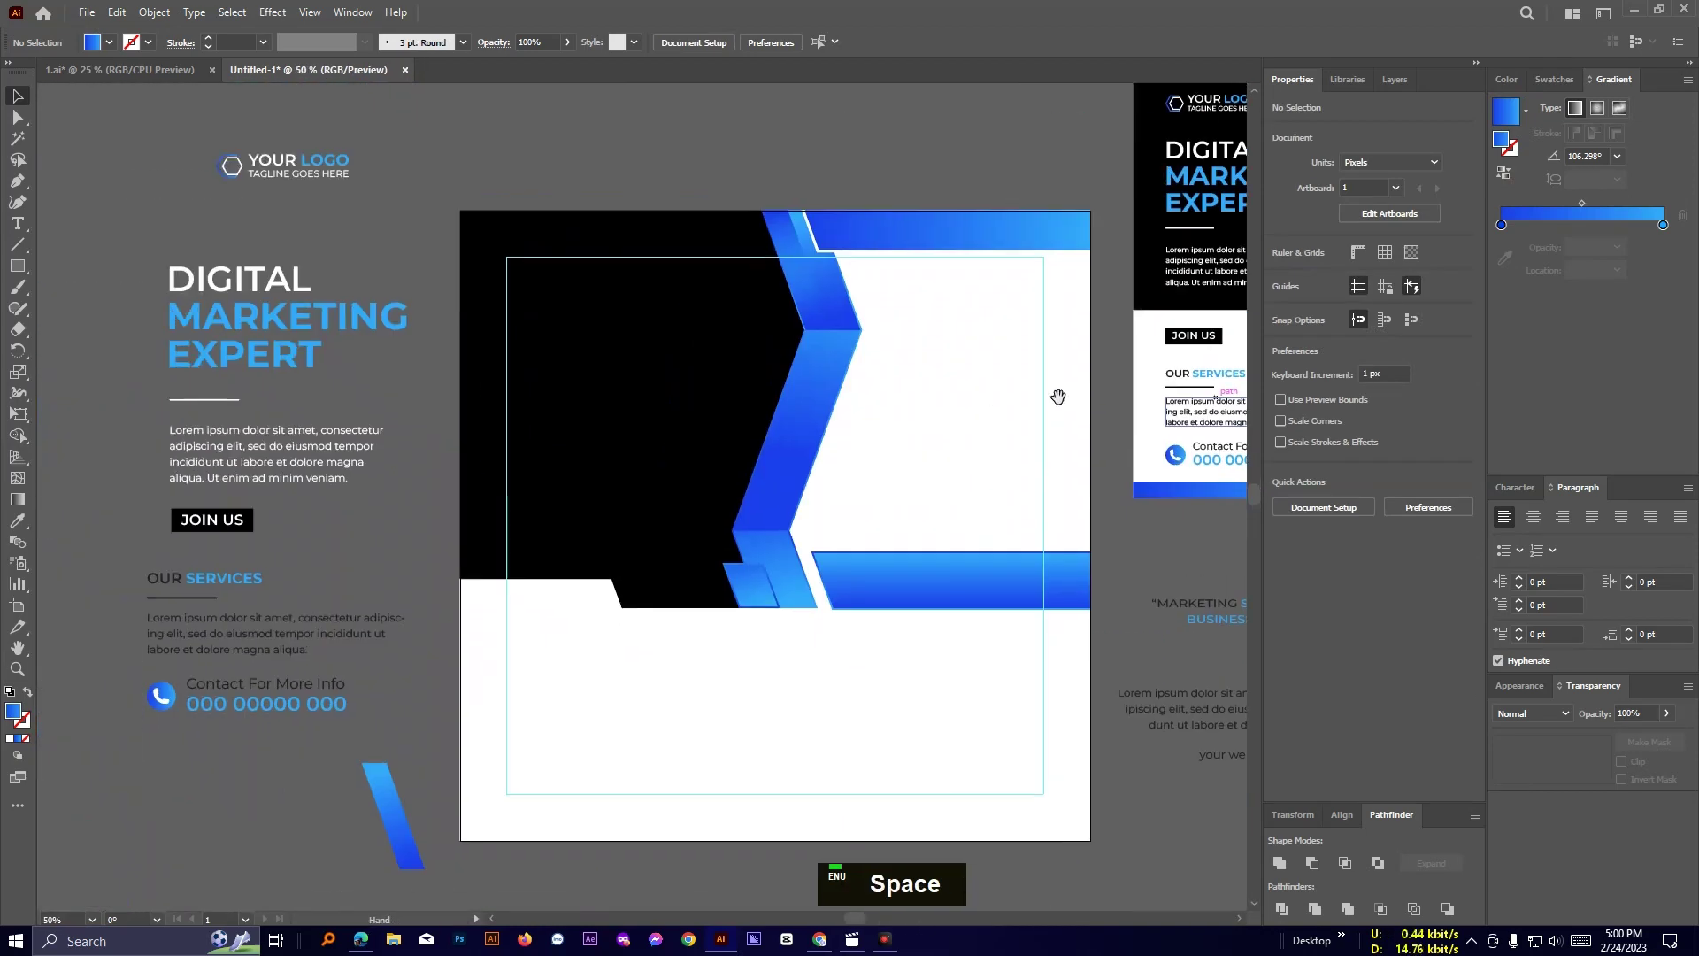
scroll(1055, 391, "up", 4)
left_click_drag(652, 561, 942, 429)
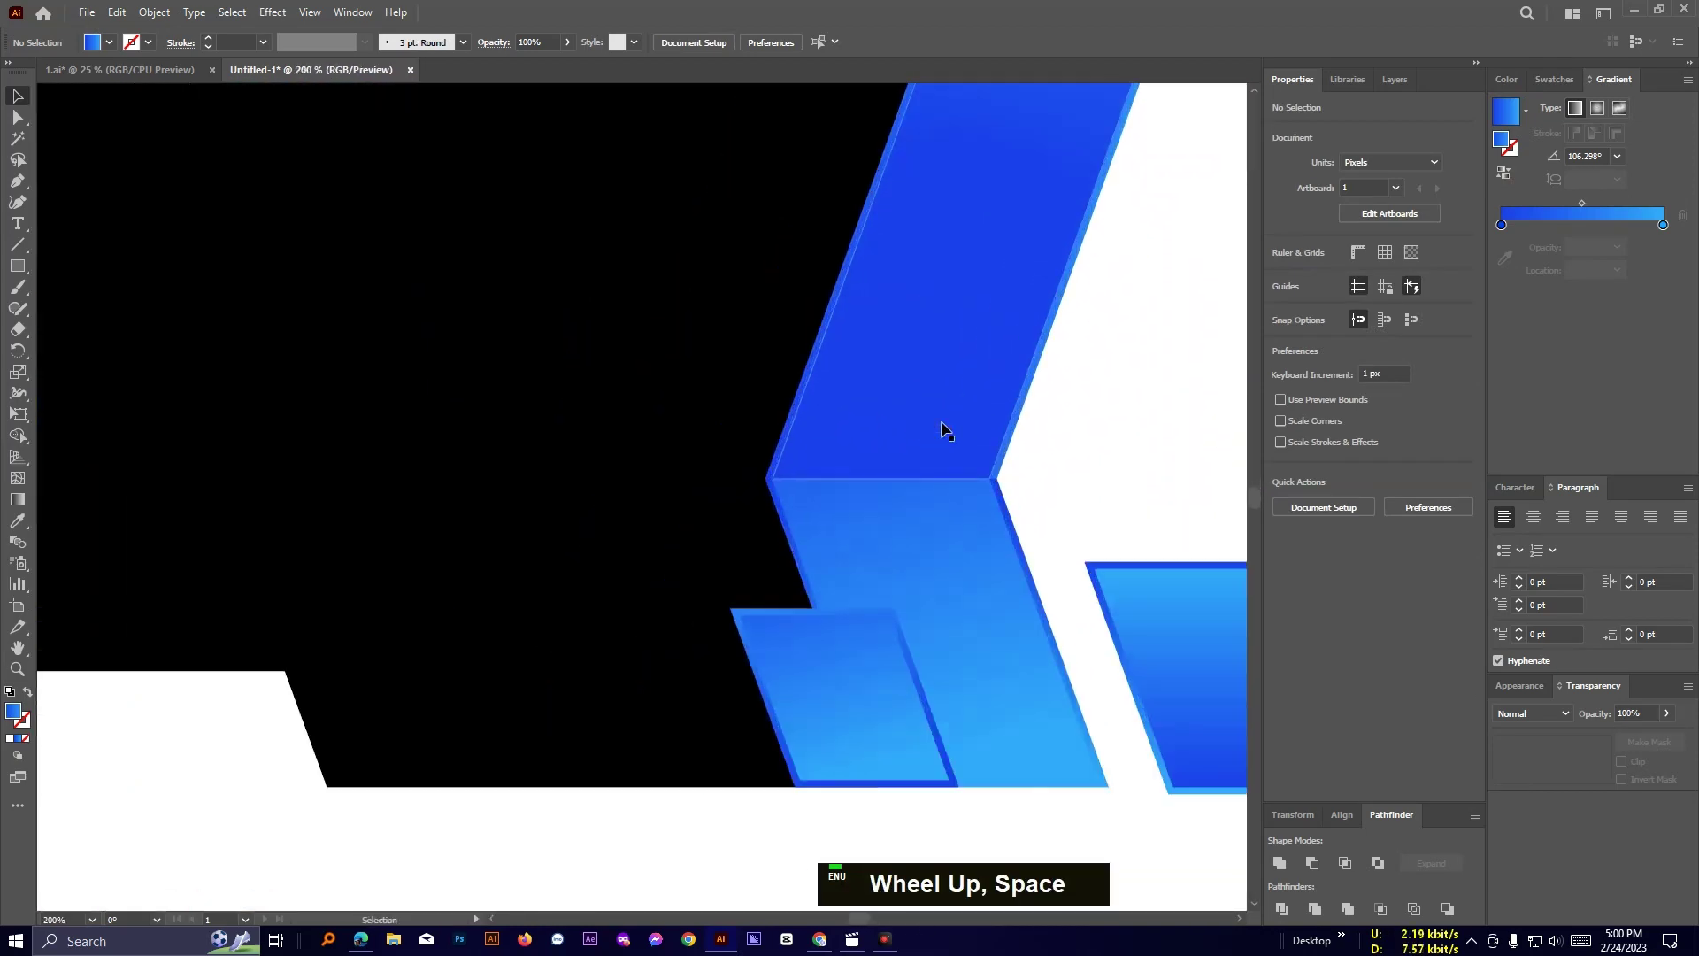
left_click(17, 181)
scroll(782, 555, "up", 3)
left_click(630, 725)
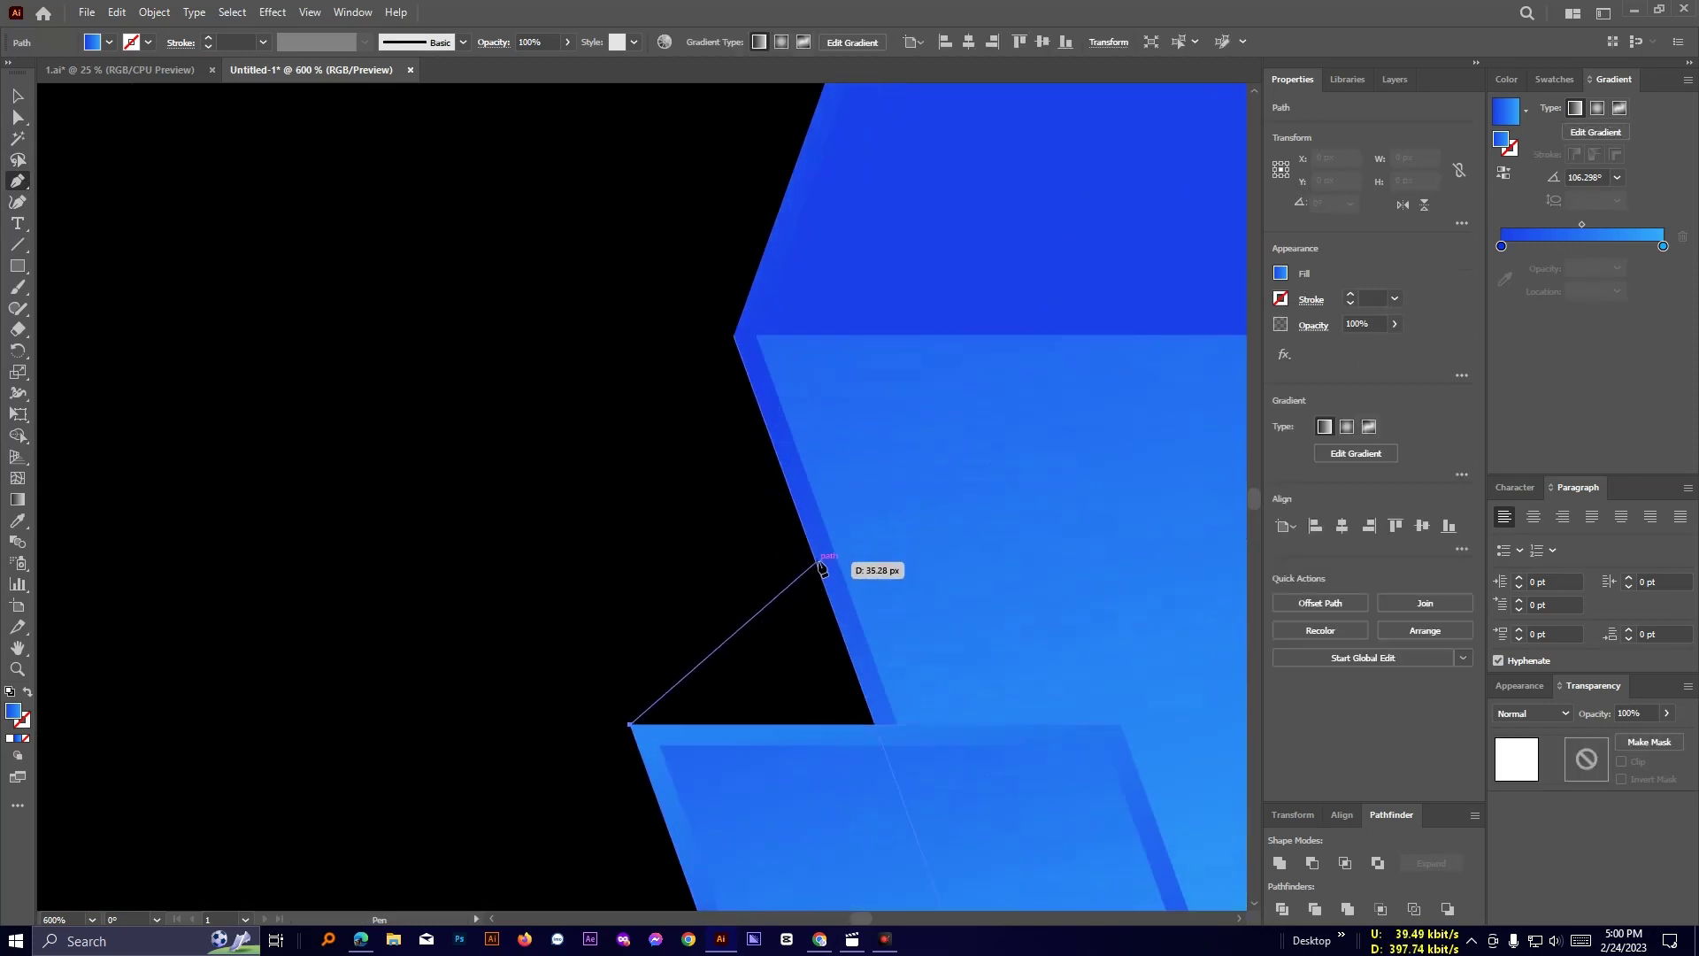
left_click(874, 725)
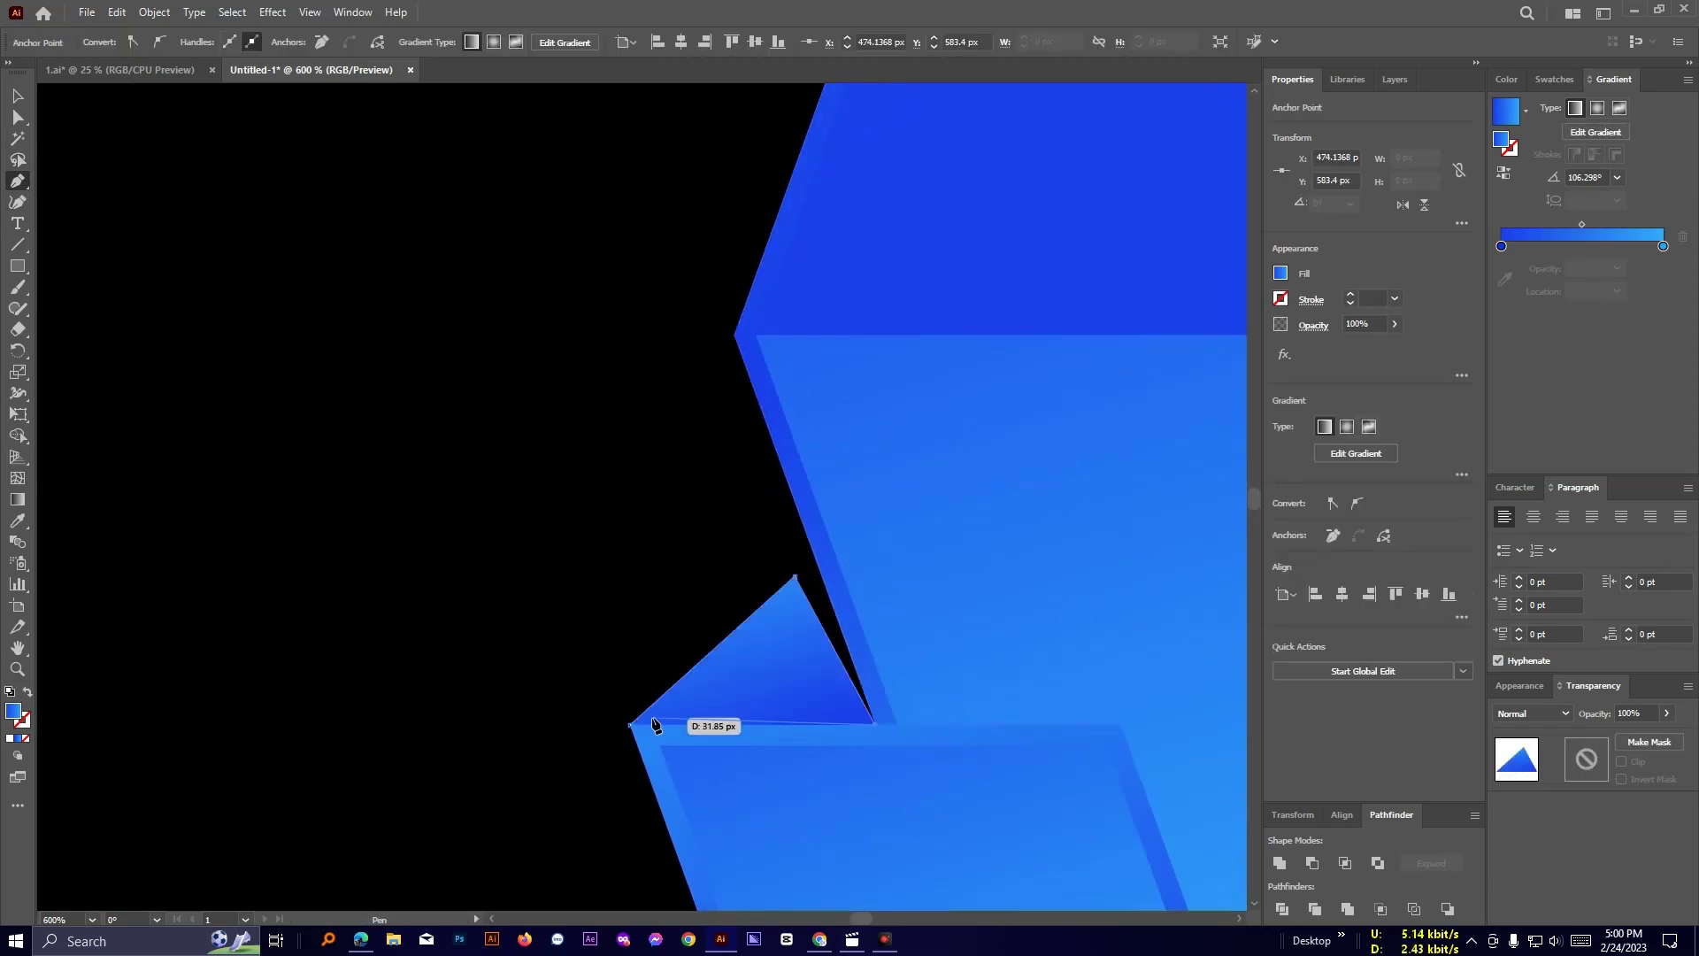
left_click(608, 465)
Draw a guide line along the small segment's right edge, about 28 × 76 px, and give it a magenta fill.
scroll(609, 466, "down", 4)
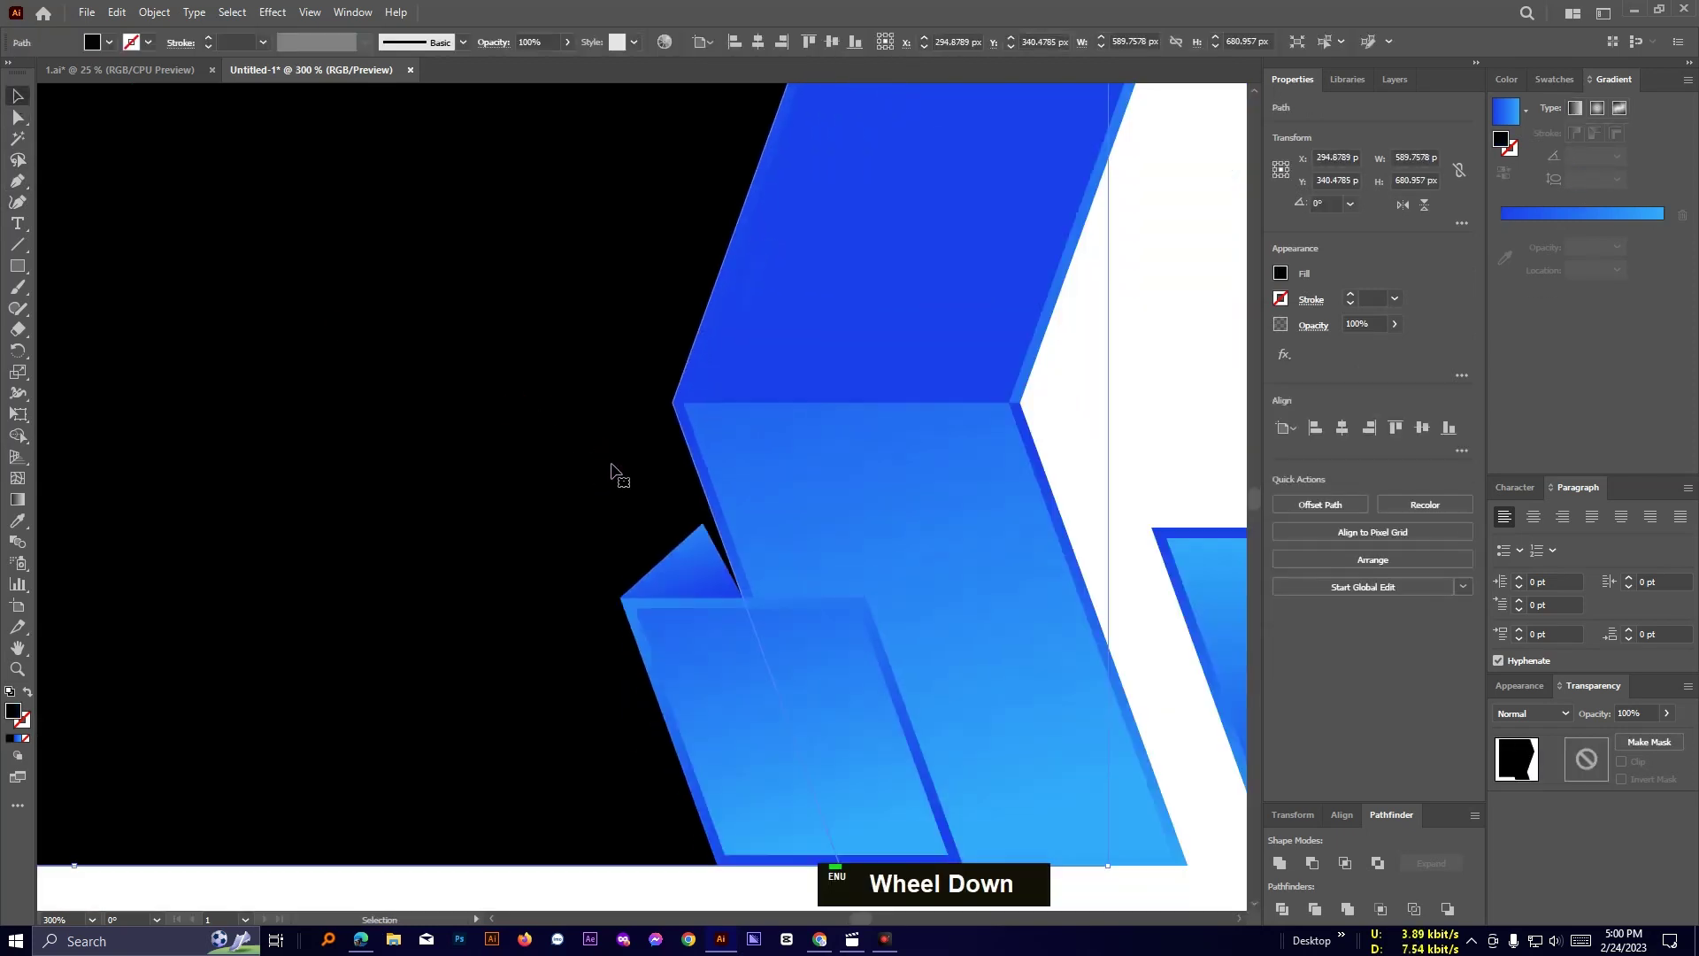
scroll(837, 648, "up", 2)
left_click_drag(637, 414, 734, 681)
left_click(111, 42)
left_click(123, 72)
left_click(630, 4)
key("v")
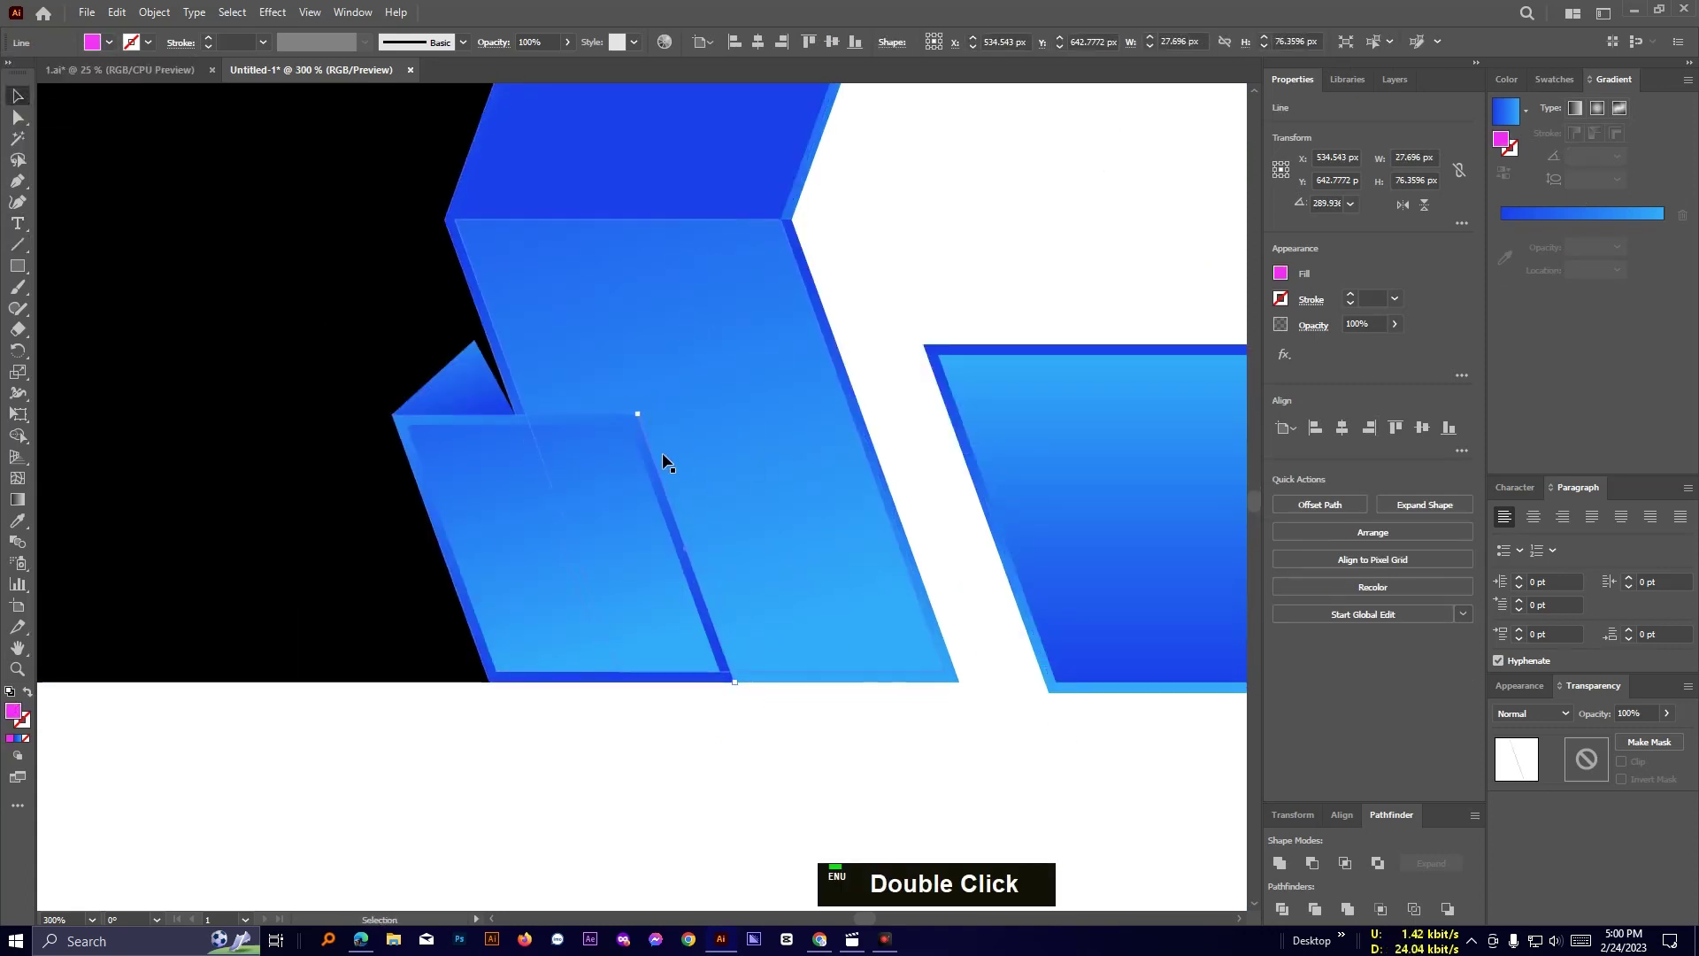
Flip the guide line horizontally and place it across the small triangle.
left_click(1407, 206)
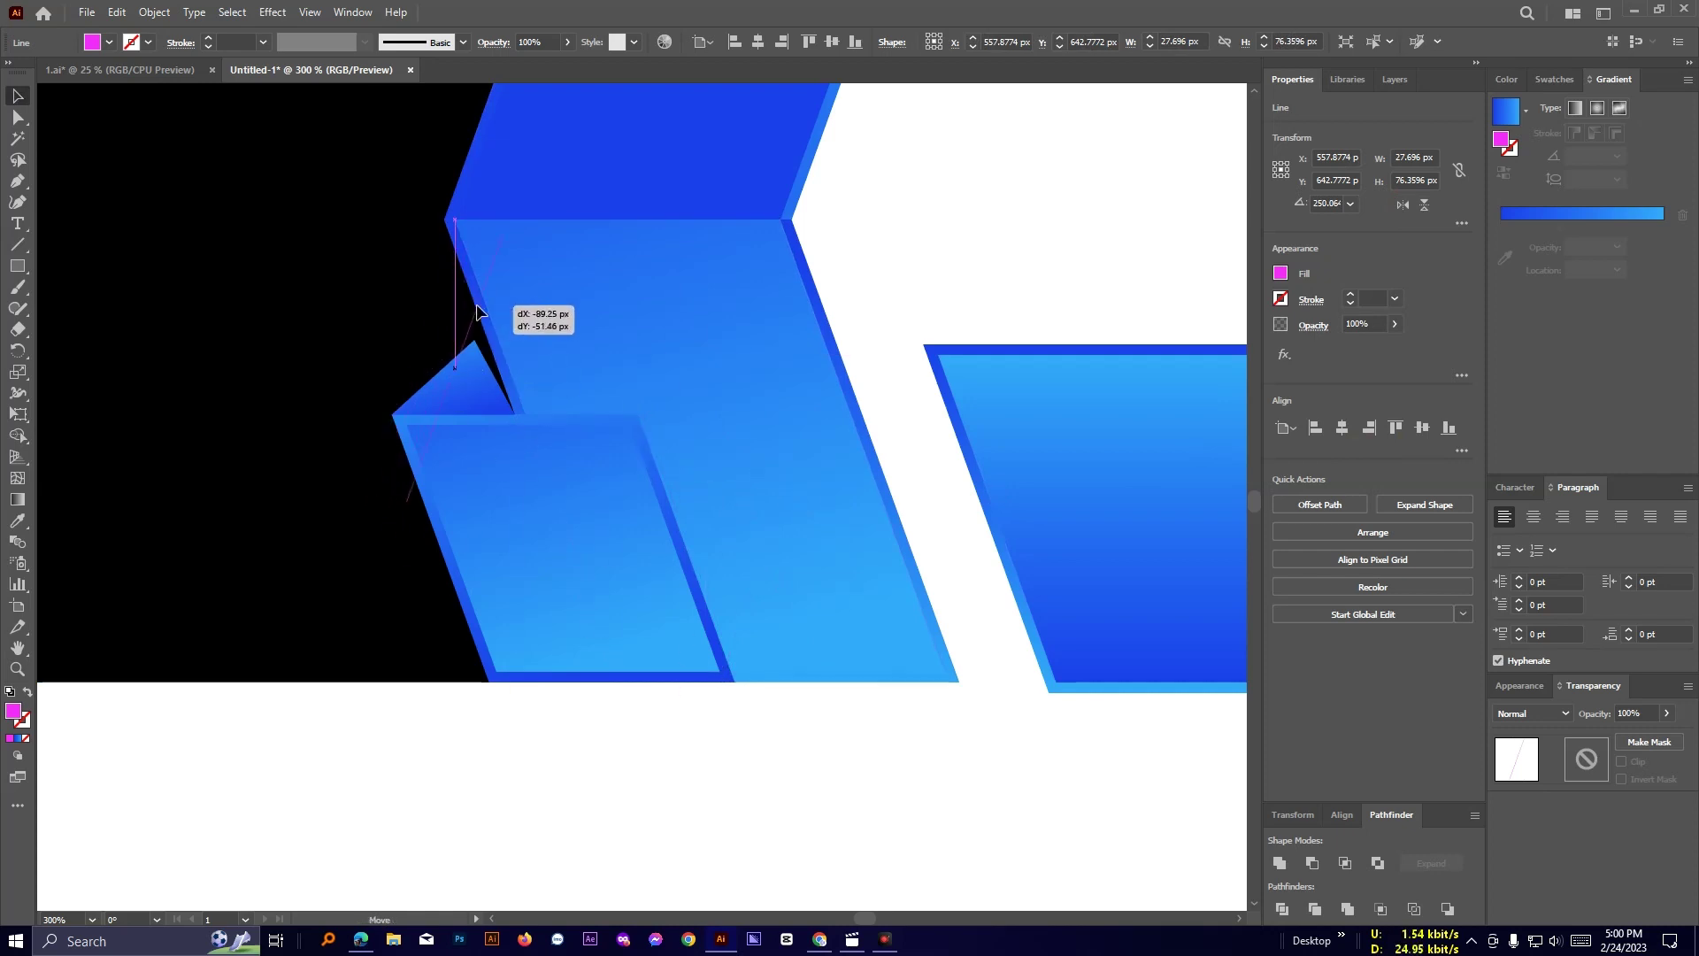
left_click_drag(616, 651, 934, 712)
scroll(934, 712, "up", 4)
left_click_drag(611, 408, 778, 672)
left_click_drag(588, 274, 850, 597)
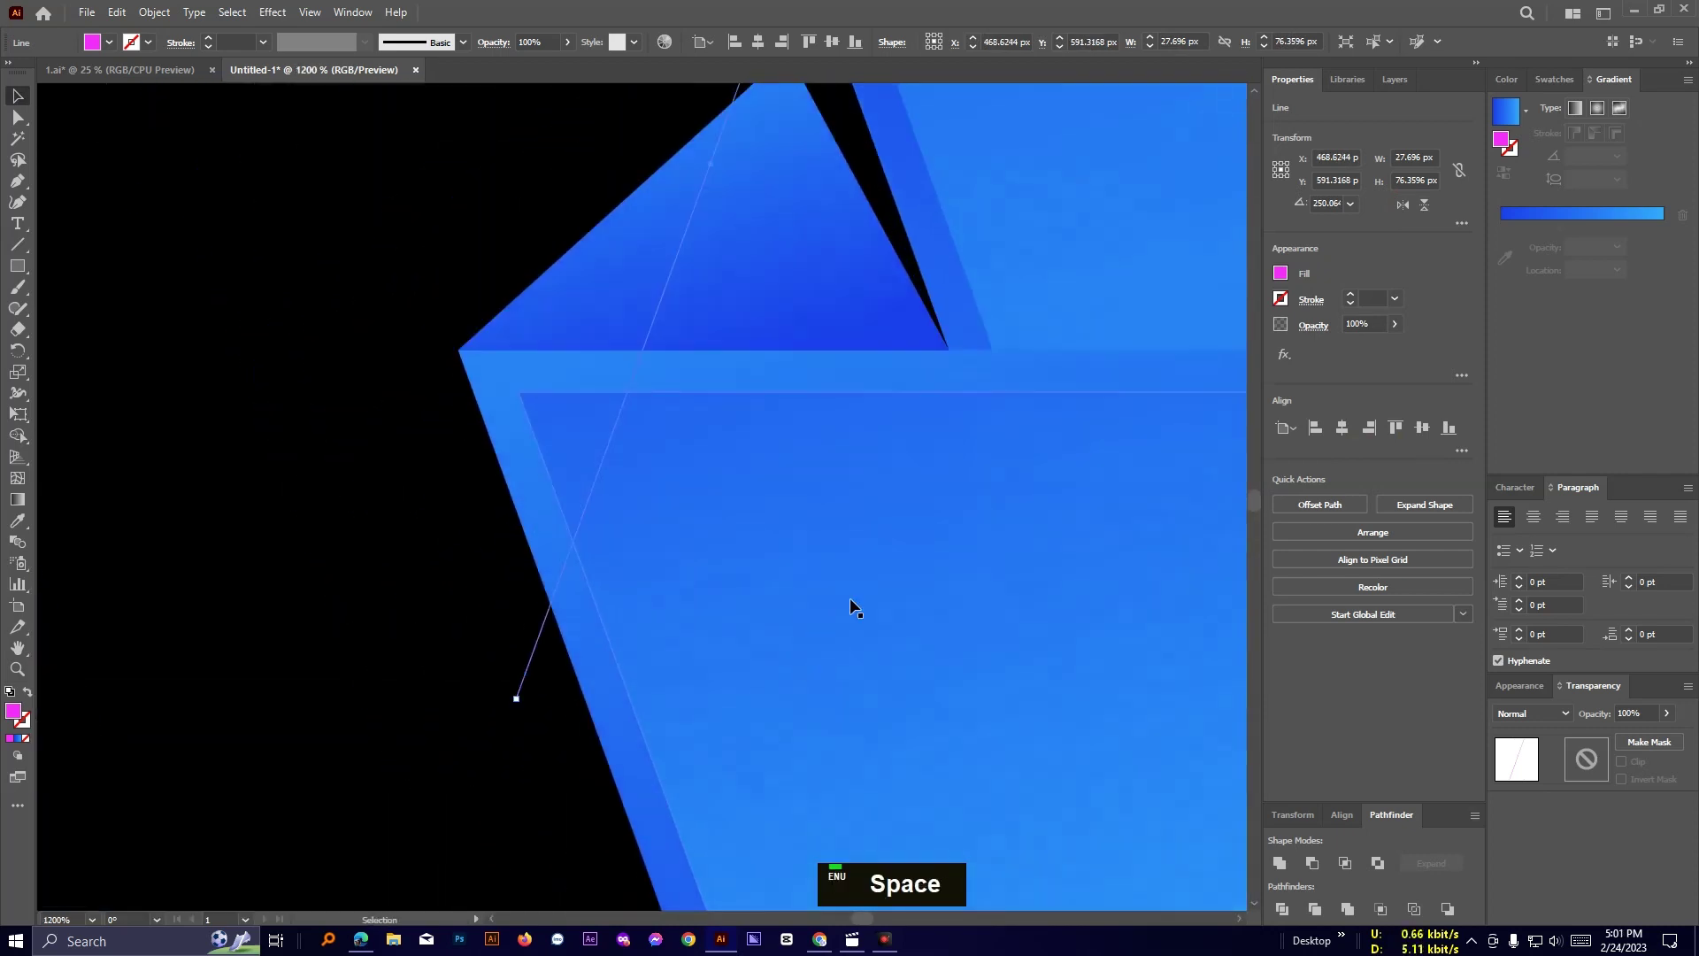
Shift both parts of the small segment about 12 px to the right.
left_click(704, 455)
left_click(710, 381, "shift")
left_click_drag(710, 381, 875, 396)
left_click_drag(878, 398, 938, 623)
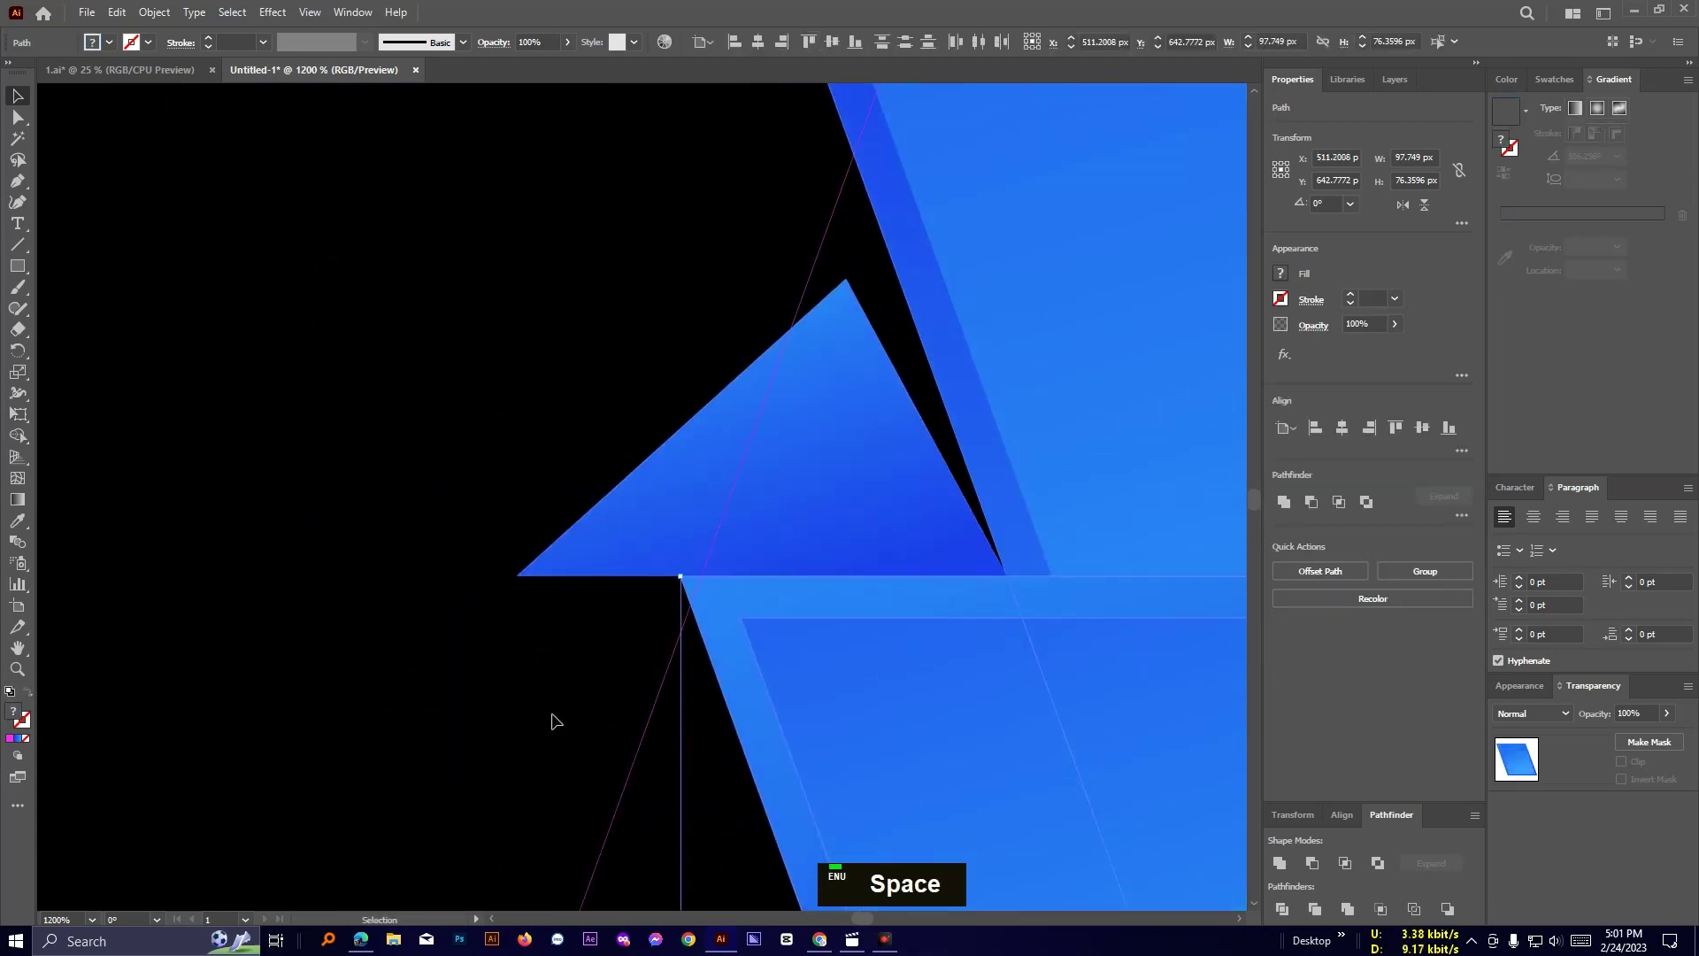
Run the guide line through the segment's upper-left corner and move the triangle's left and top anchors onto that line.
left_click(553, 717)
left_click_drag(675, 644, 665, 612)
key("a")
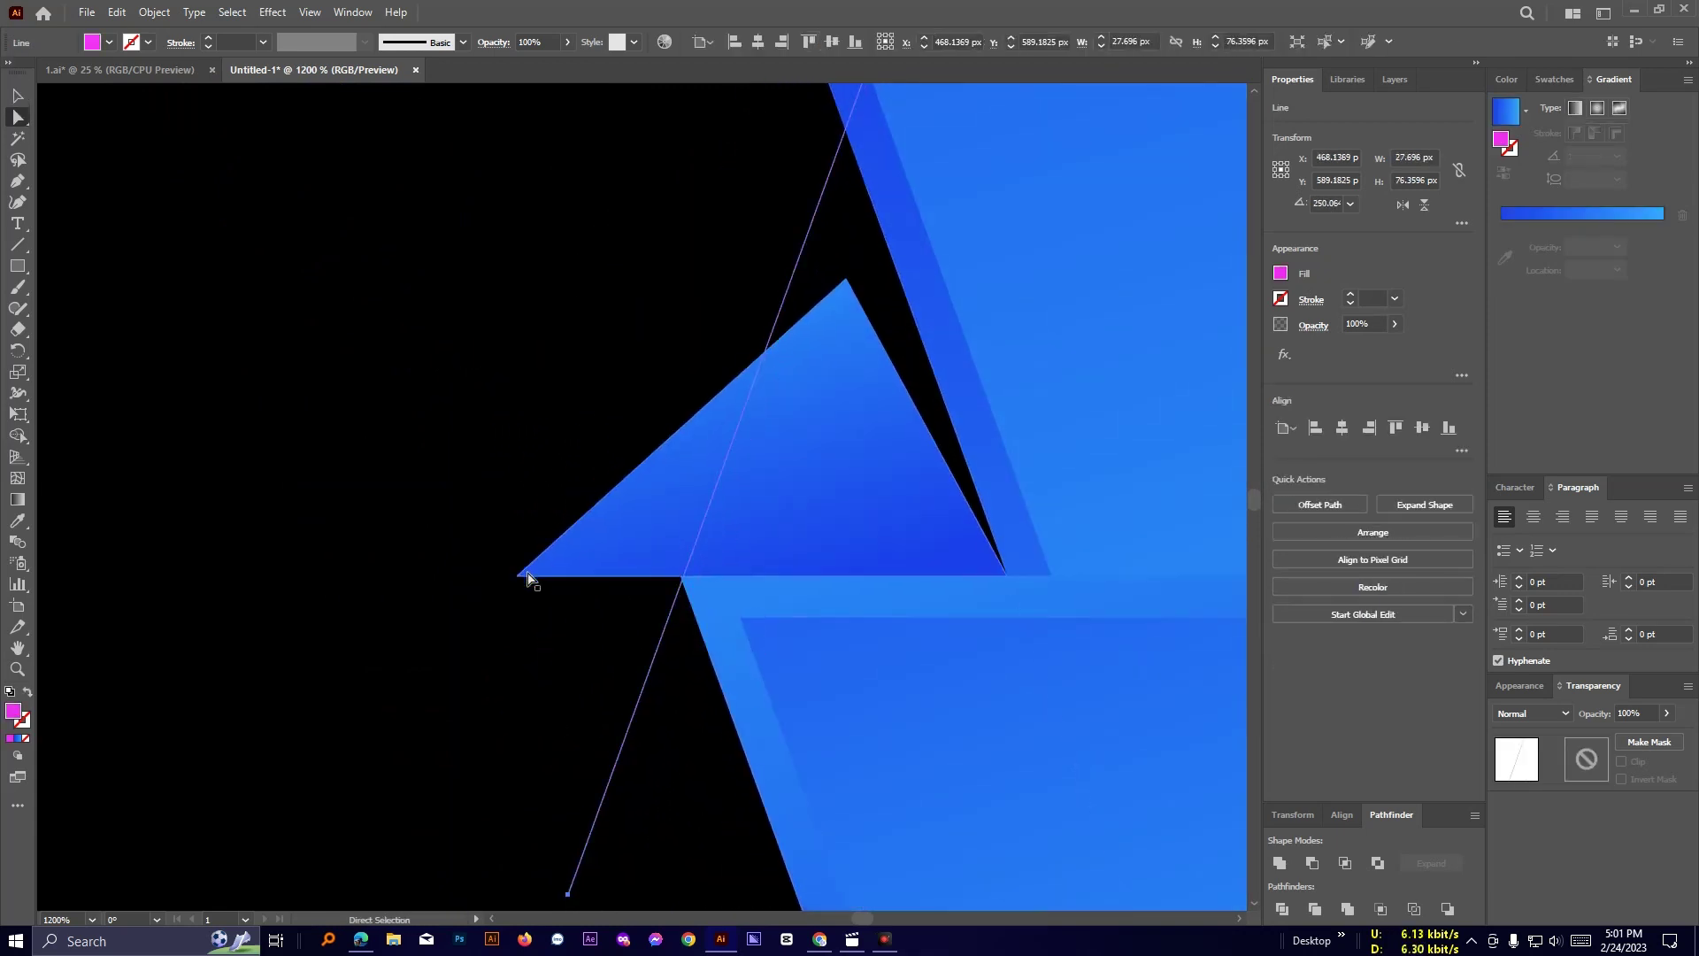
left_click(517, 575)
left_click_drag(518, 577, 682, 576)
left_click_drag(898, 544, 844, 818)
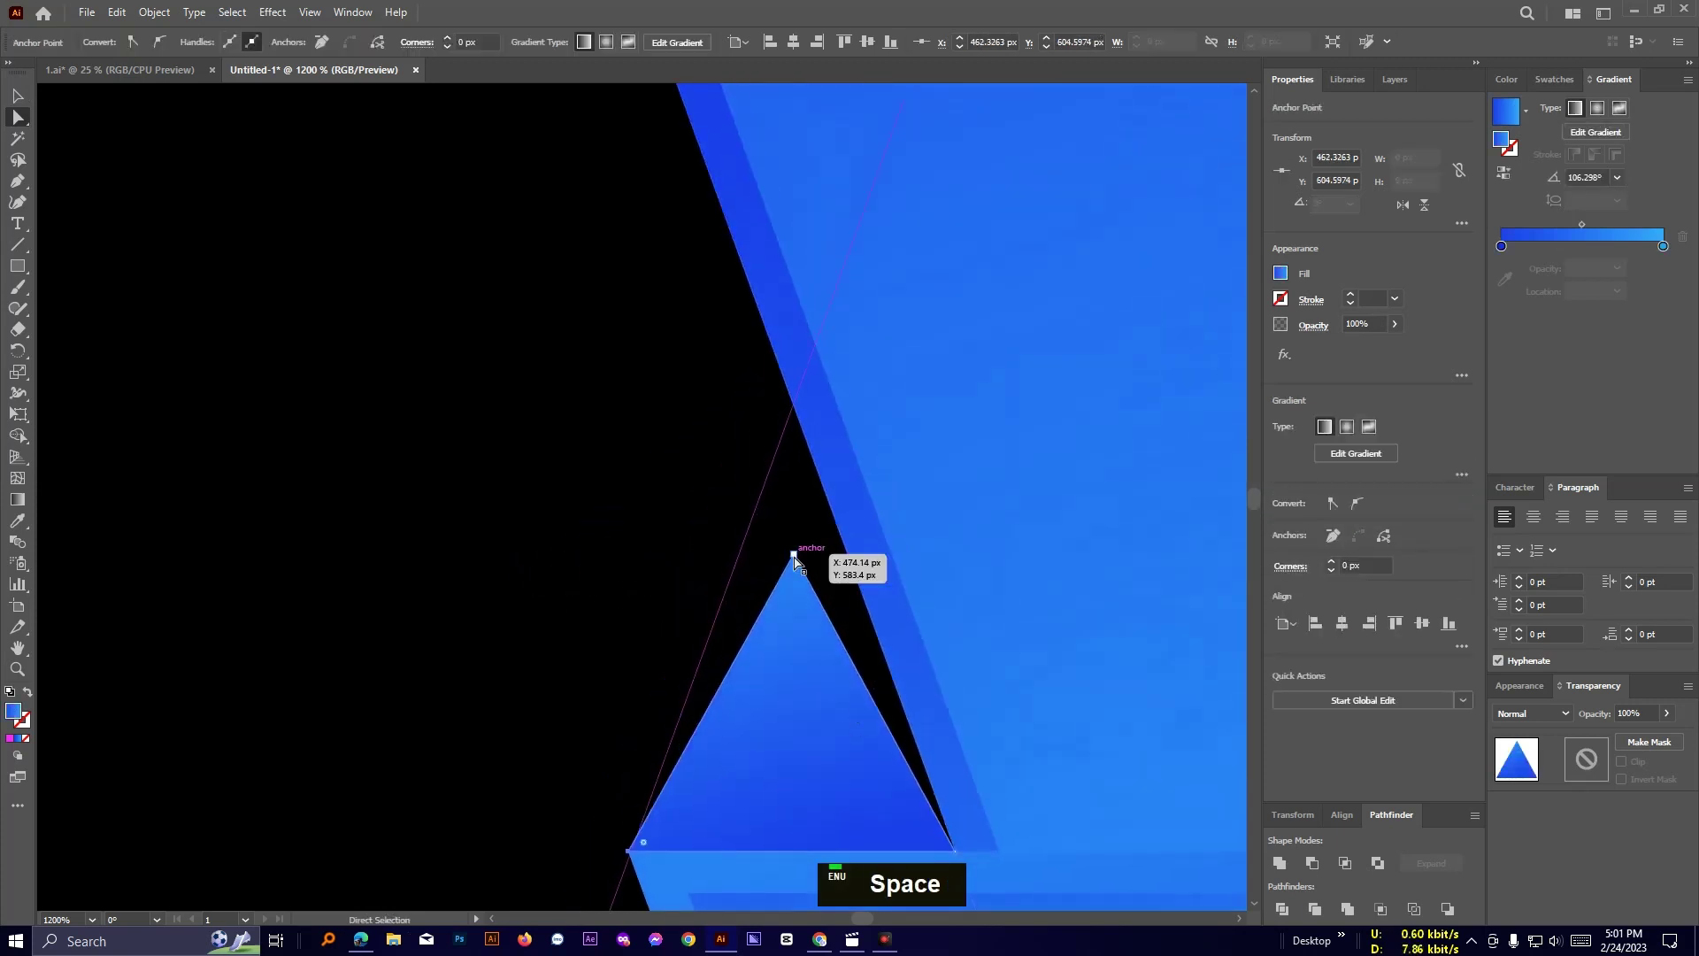
left_click_drag(794, 554, 792, 409)
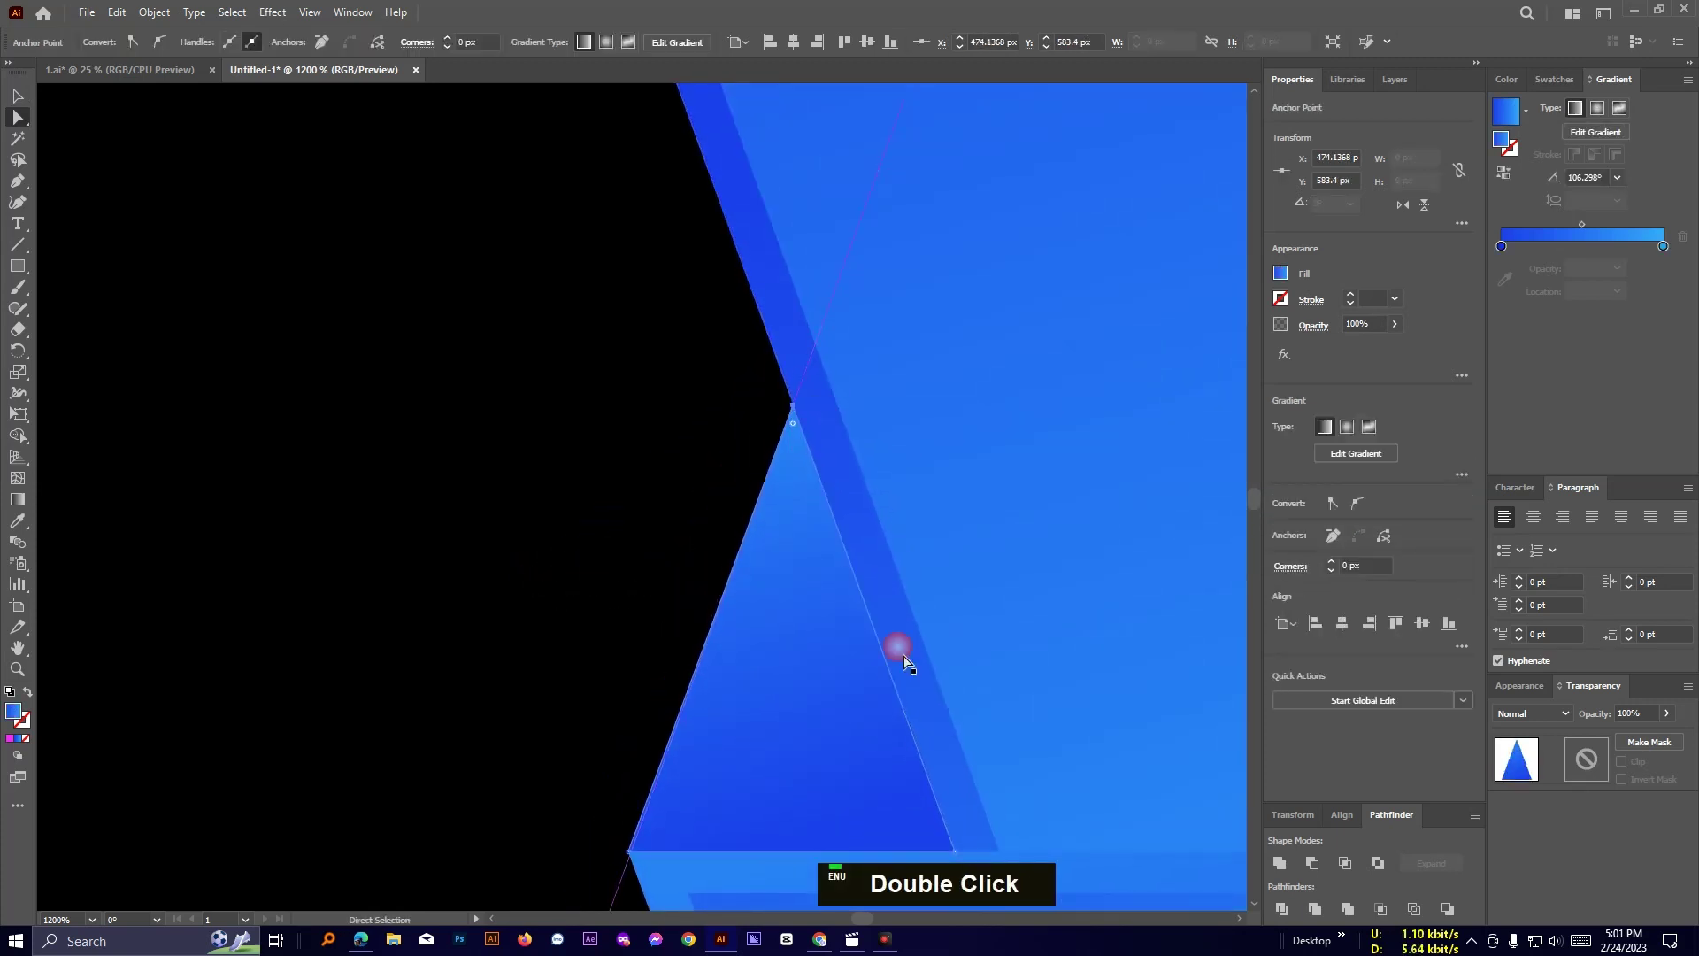
In outline view, nudge the guide line onto the segment's corner and place the triangle's top anchor where it crosses the band's edge.
key("ctrl+y")
key("ctrl+y")
key("ctrl+y")
left_click_drag(768, 813, 822, 588)
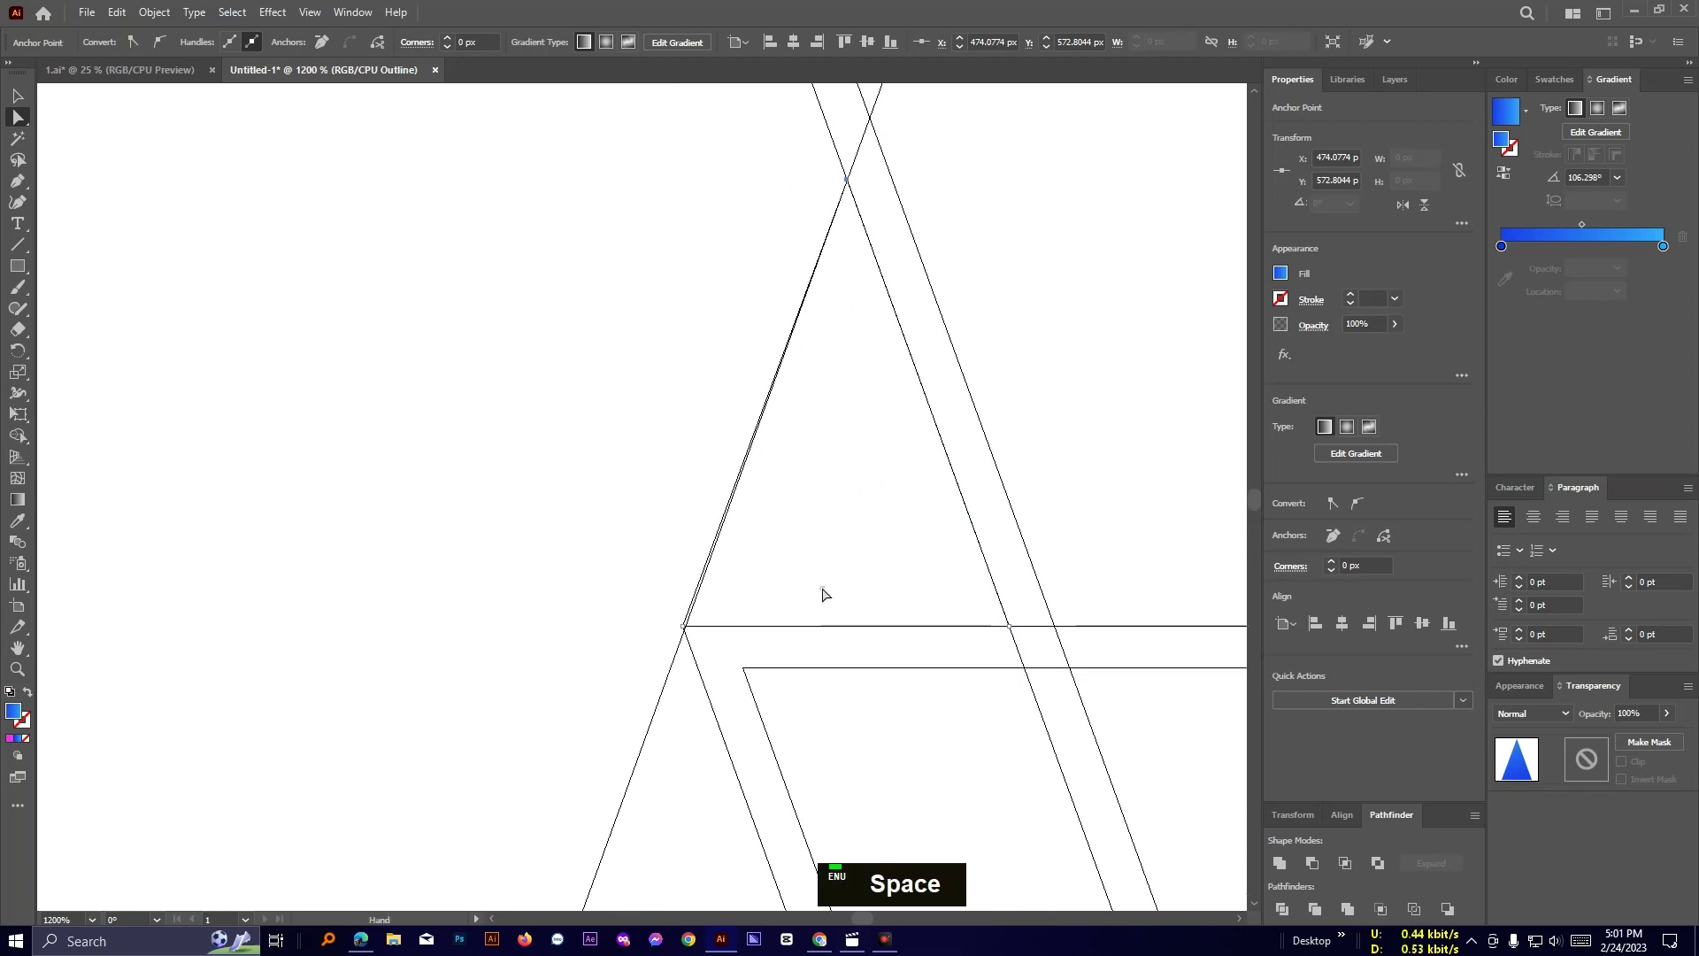
left_click(17, 101)
left_click(798, 547)
scroll(798, 547, "up", 2)
left_click_drag(560, 758, 560, 749)
left_click_drag(896, 179, 823, 870)
left_click(18, 118)
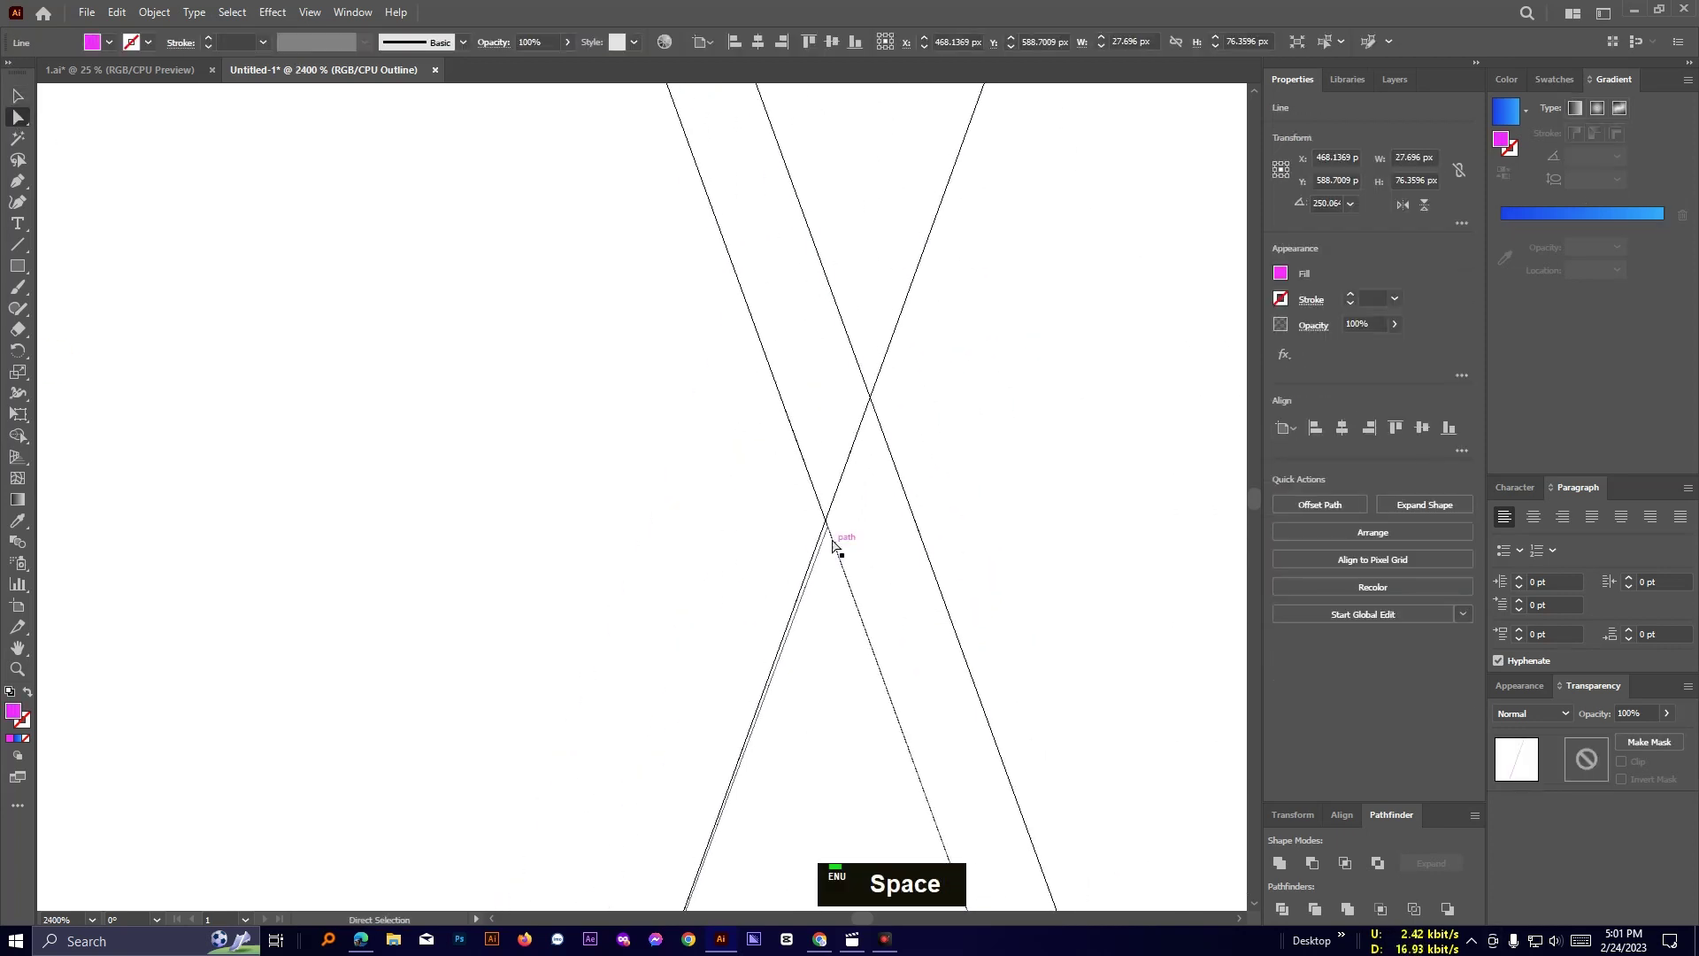
double_click(827, 524)
left_click_drag(827, 524, 825, 518)
left_click(679, 590)
Delete the guide line and return to the preview display.
scroll(679, 590, "down", 6)
left_click(18, 95)
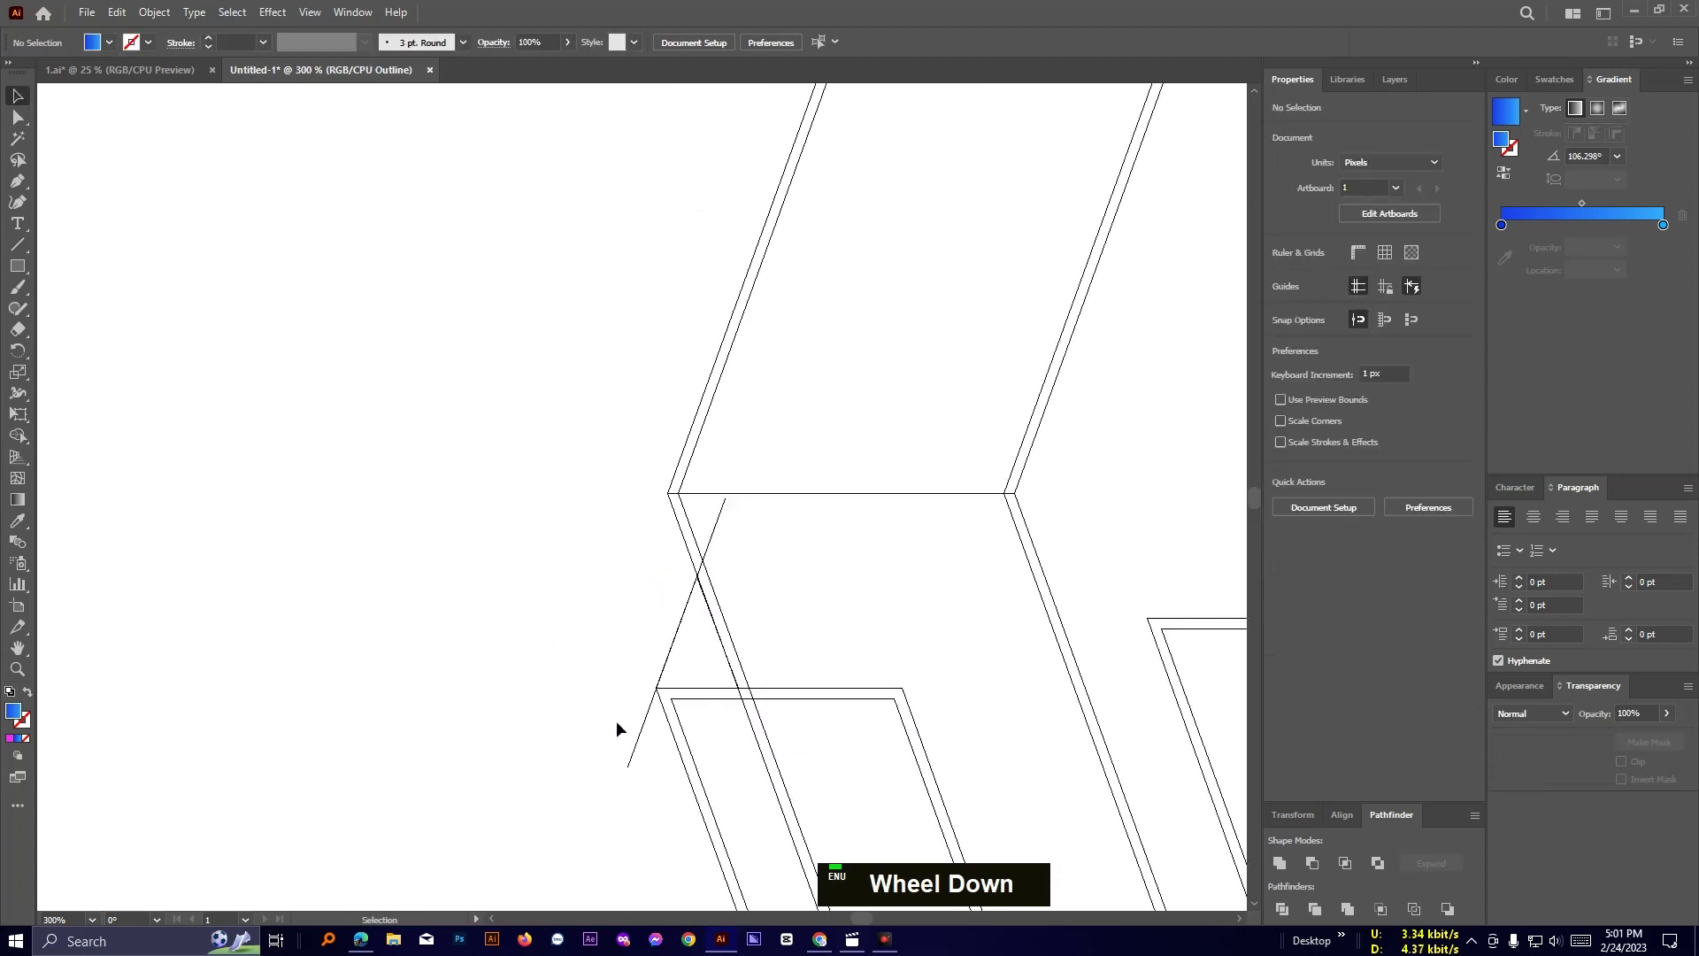
left_click_drag(616, 720, 637, 761)
key("Delete")
key("ctrl+y")
Examine the folded corner at the band's lower end within the whole layout.
scroll(685, 717, "down", 5)
left_click_drag(1053, 832, 1087, 576)
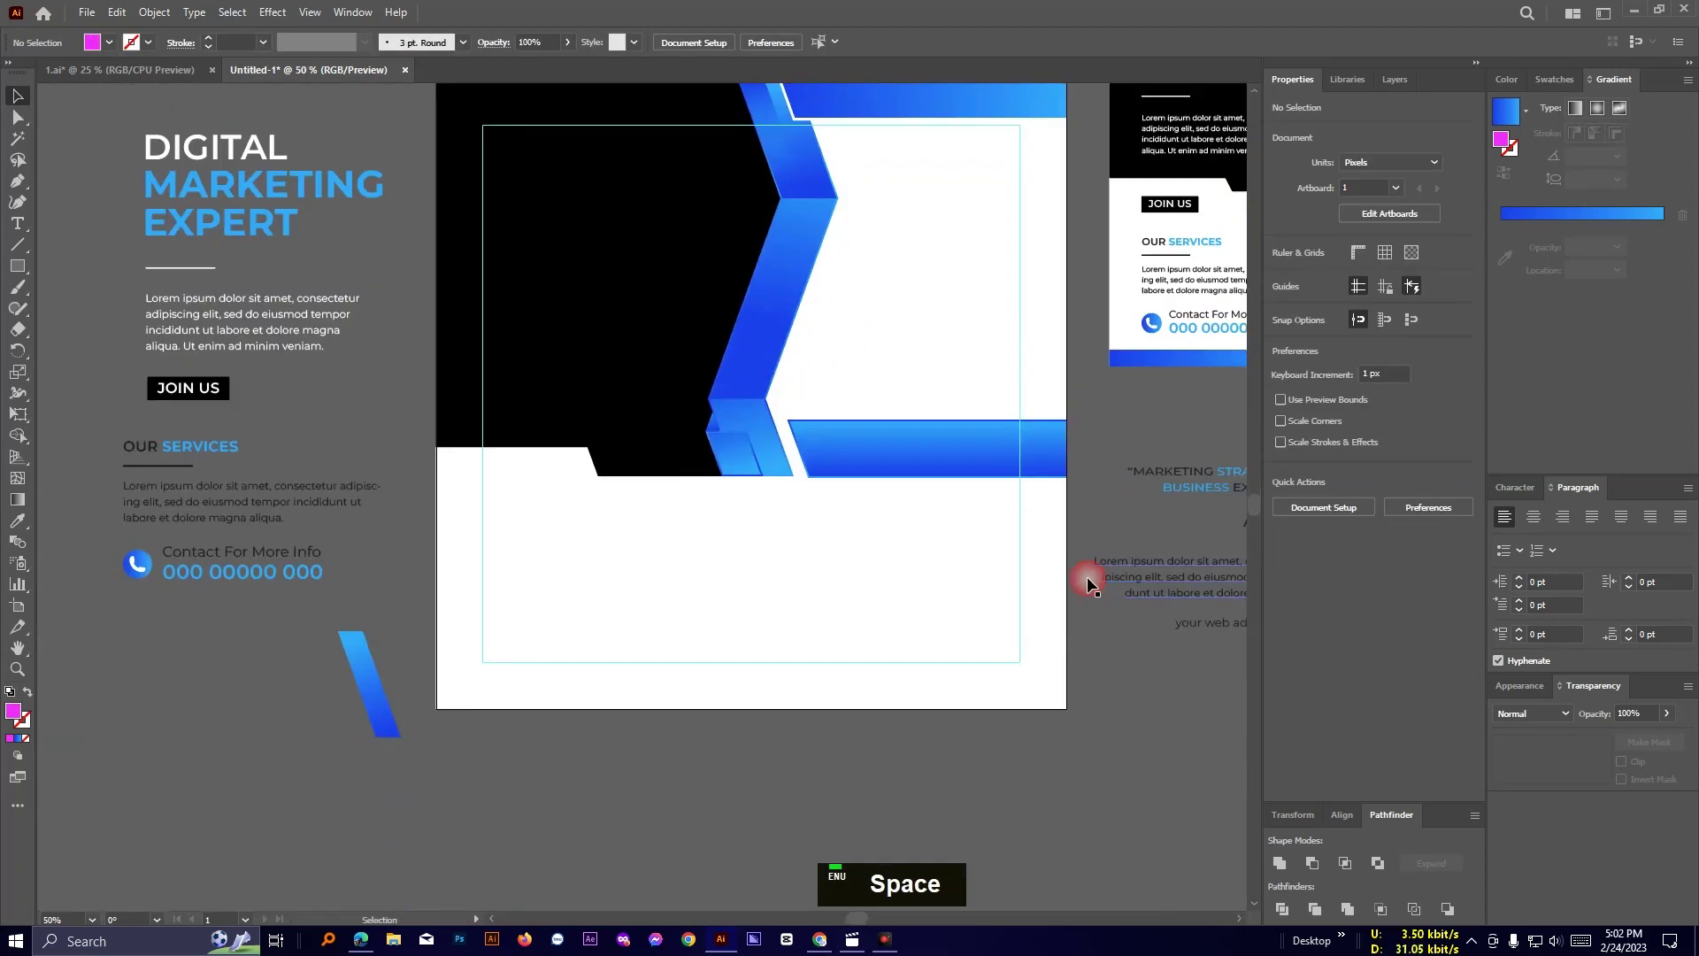
scroll(877, 630, "up", 4)
scroll(876, 630, "down", 2)
left_click_drag(885, 559, 1069, 751)
scroll(937, 687, "down", 1)
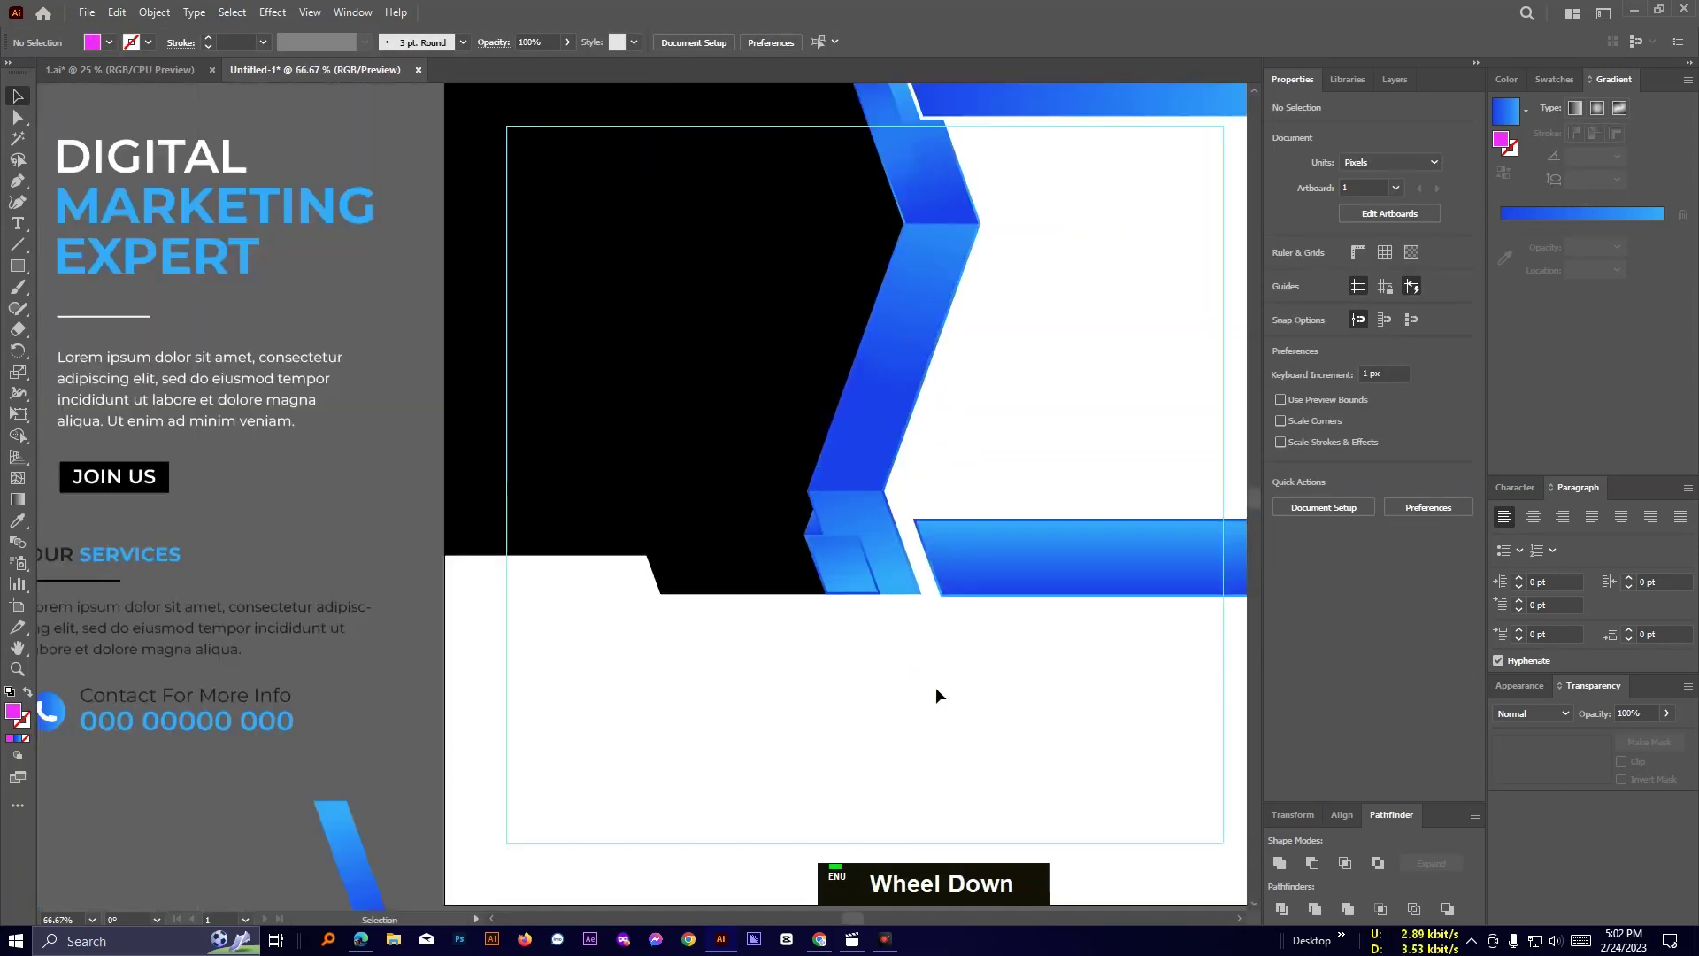
left_click_drag(967, 695, 877, 666)
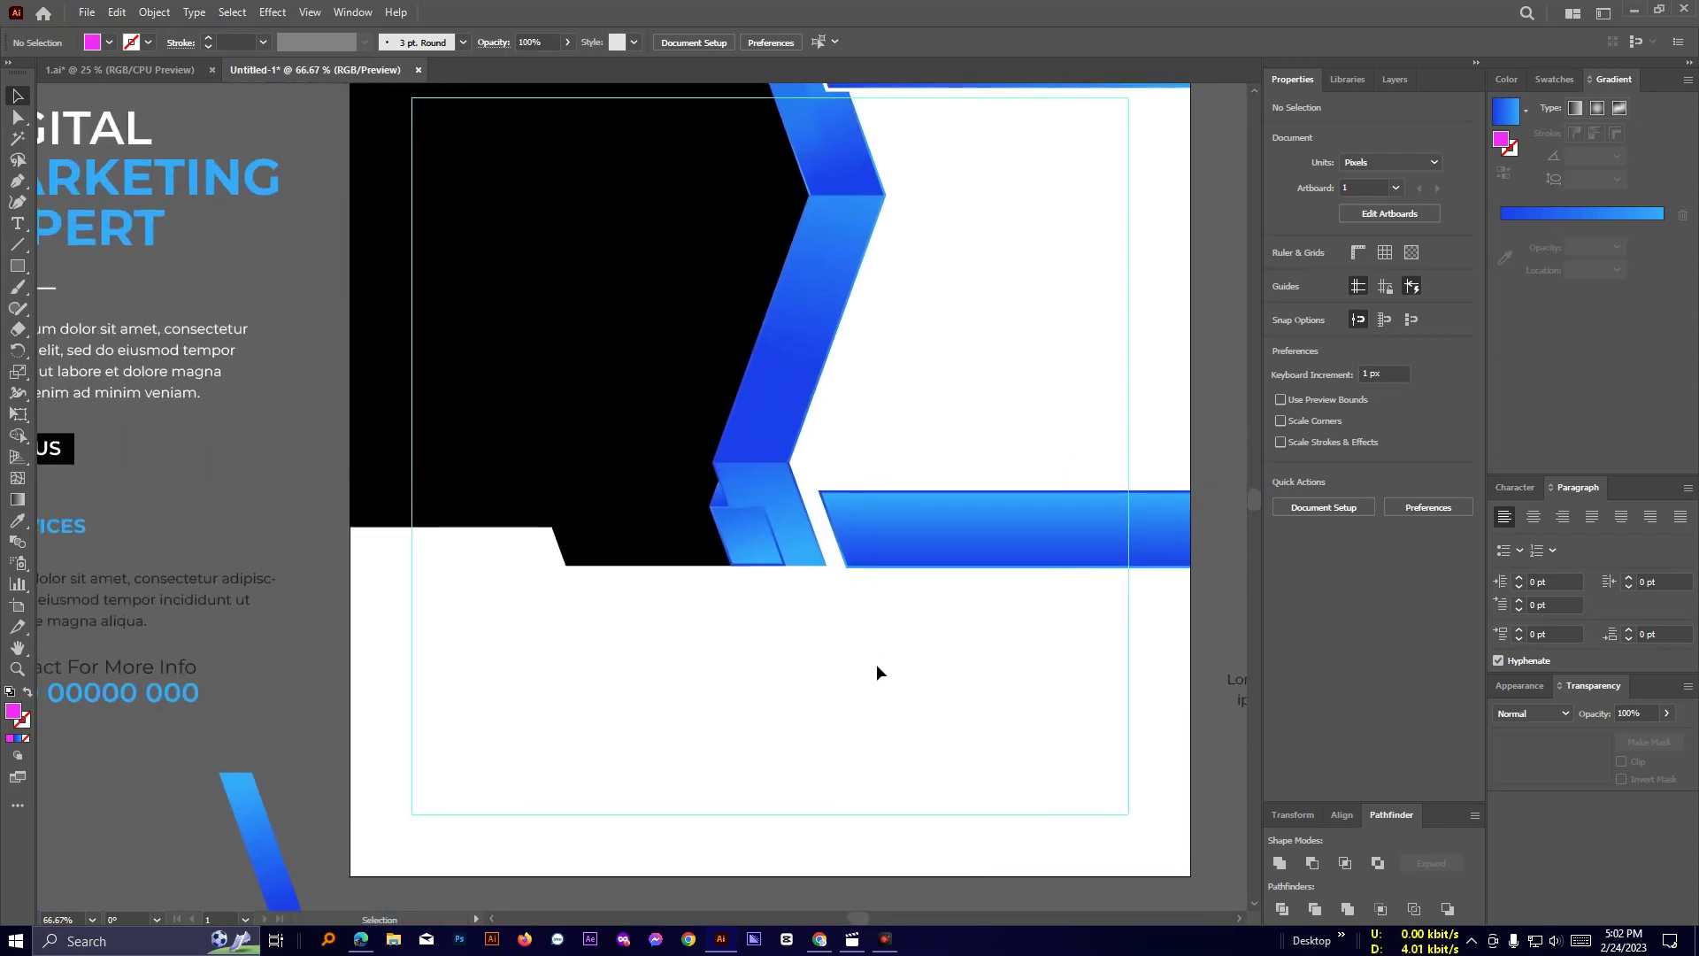
scroll(876, 665, "up", 2)
left_click_drag(816, 711, 1062, 814)
scroll(1061, 814, "up", 2)
left_click_drag(576, 420, 904, 746)
Draw a rectangle about 171 × 30 px along the black panel's bottom edge, overlapping the small segment, and apply the segment border's gradient.
left_click(21, 249)
scroll(440, 508, "down", 5)
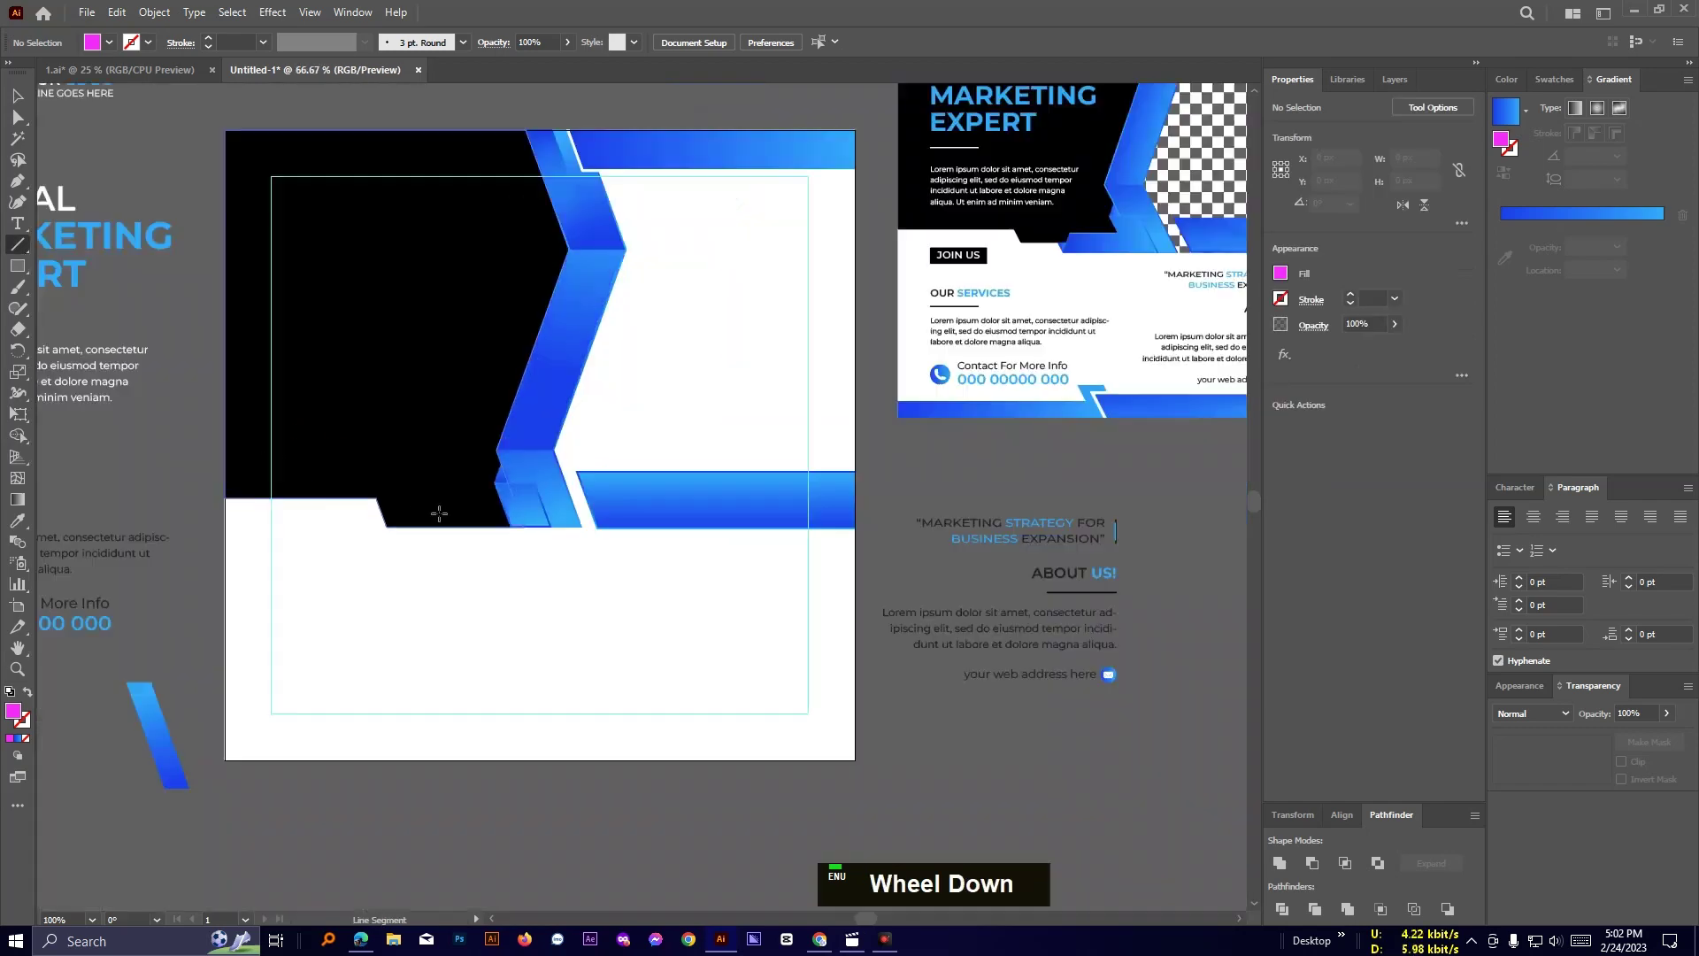
scroll(439, 507, "up", 1)
scroll(440, 514, "down", 1)
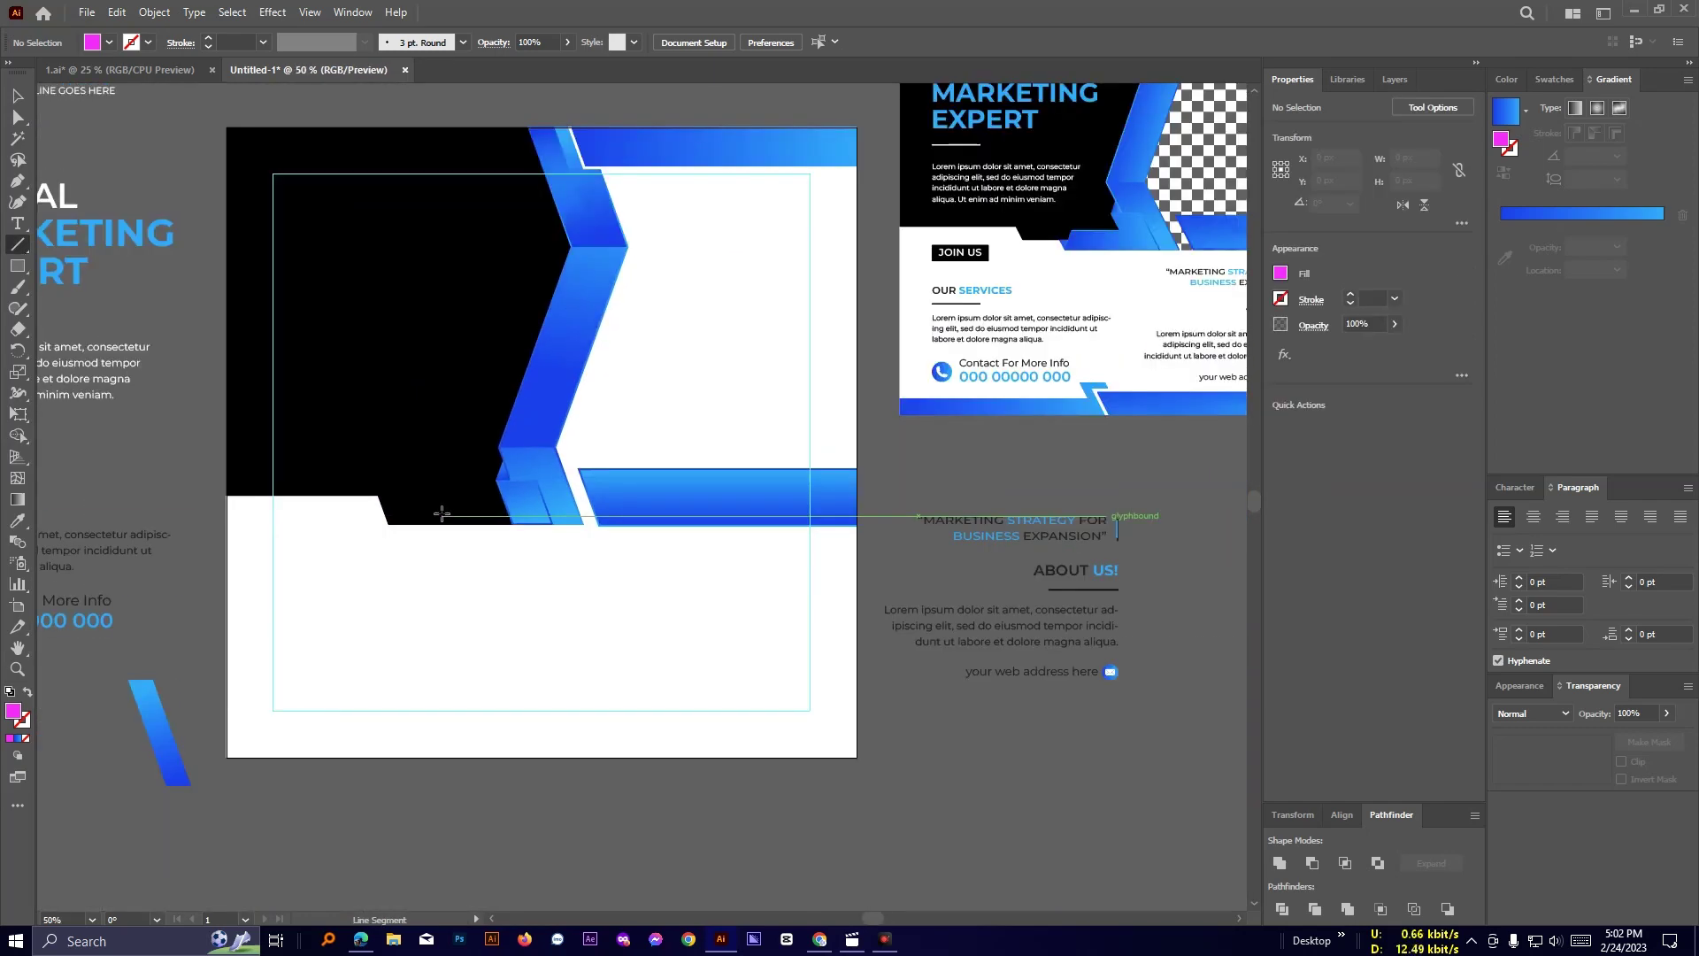
scroll(442, 516, "up", 2)
mouse_move(406, 493)
left_mouse_down()
mouse_move(460, 523)
mouse_move(590, 530)
left_mouse_up()
key("ctrl+z")
scroll(801, 606, "up", 1)
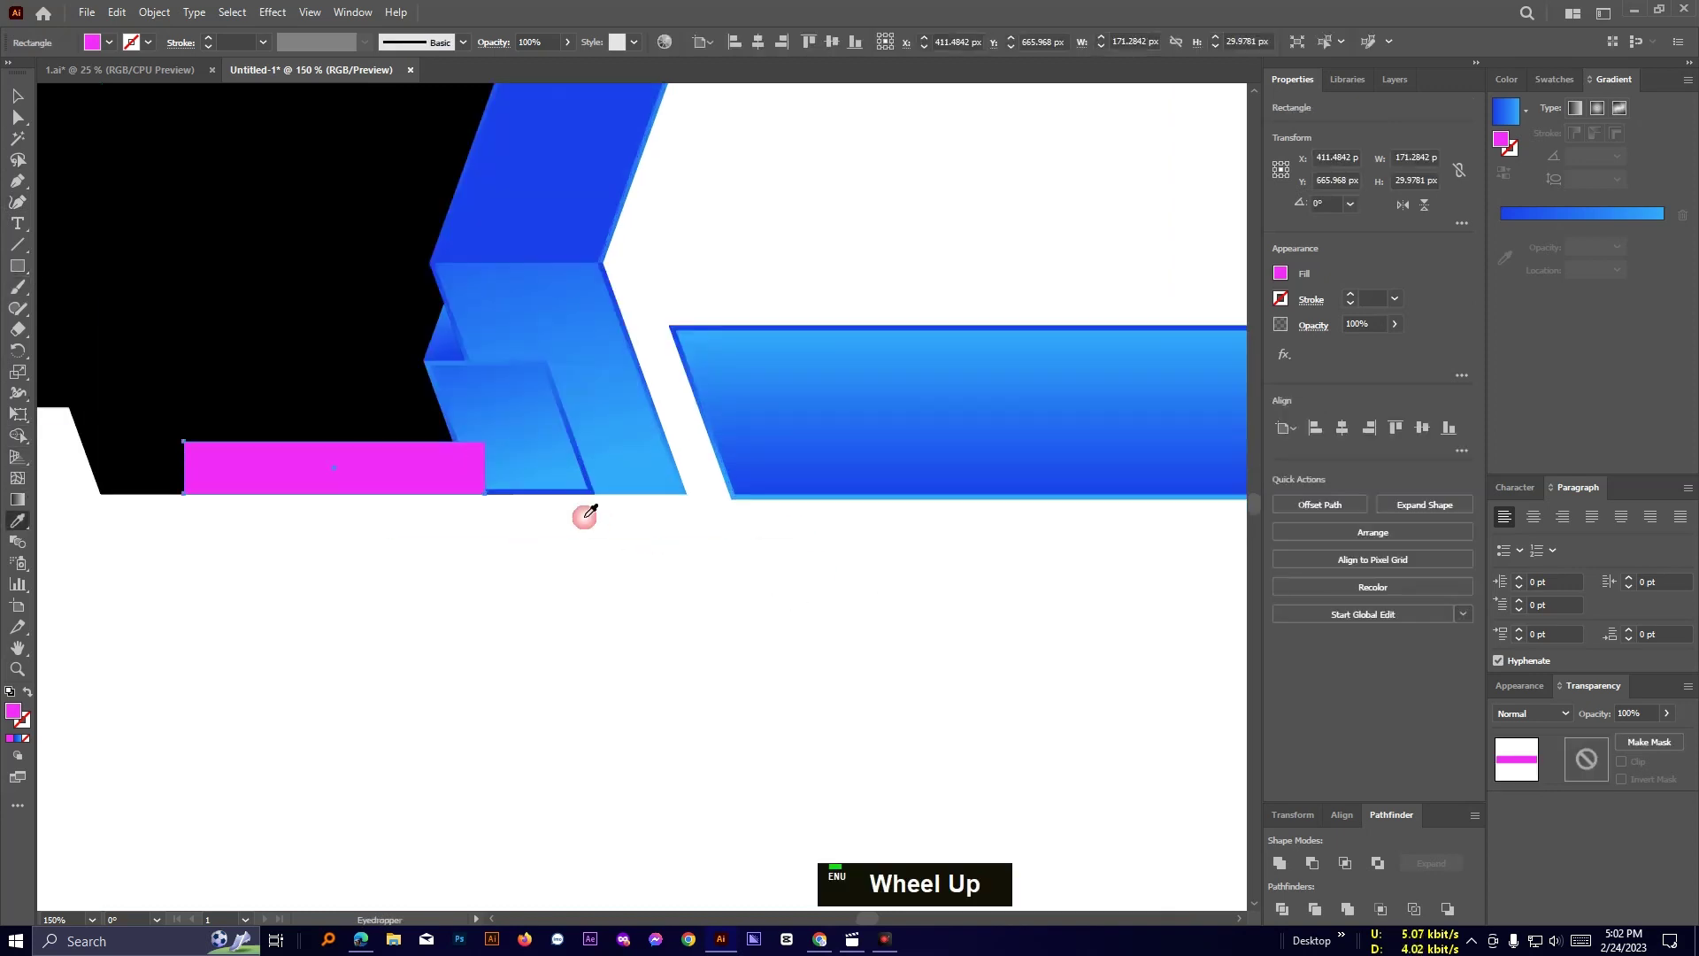
left_click(590, 491)
Unite the rectangle with the small segment's border shape.
left_click(17, 96)
scroll(613, 457, "up", 2)
key("space")
left_click_drag(613, 457, 913, 459)
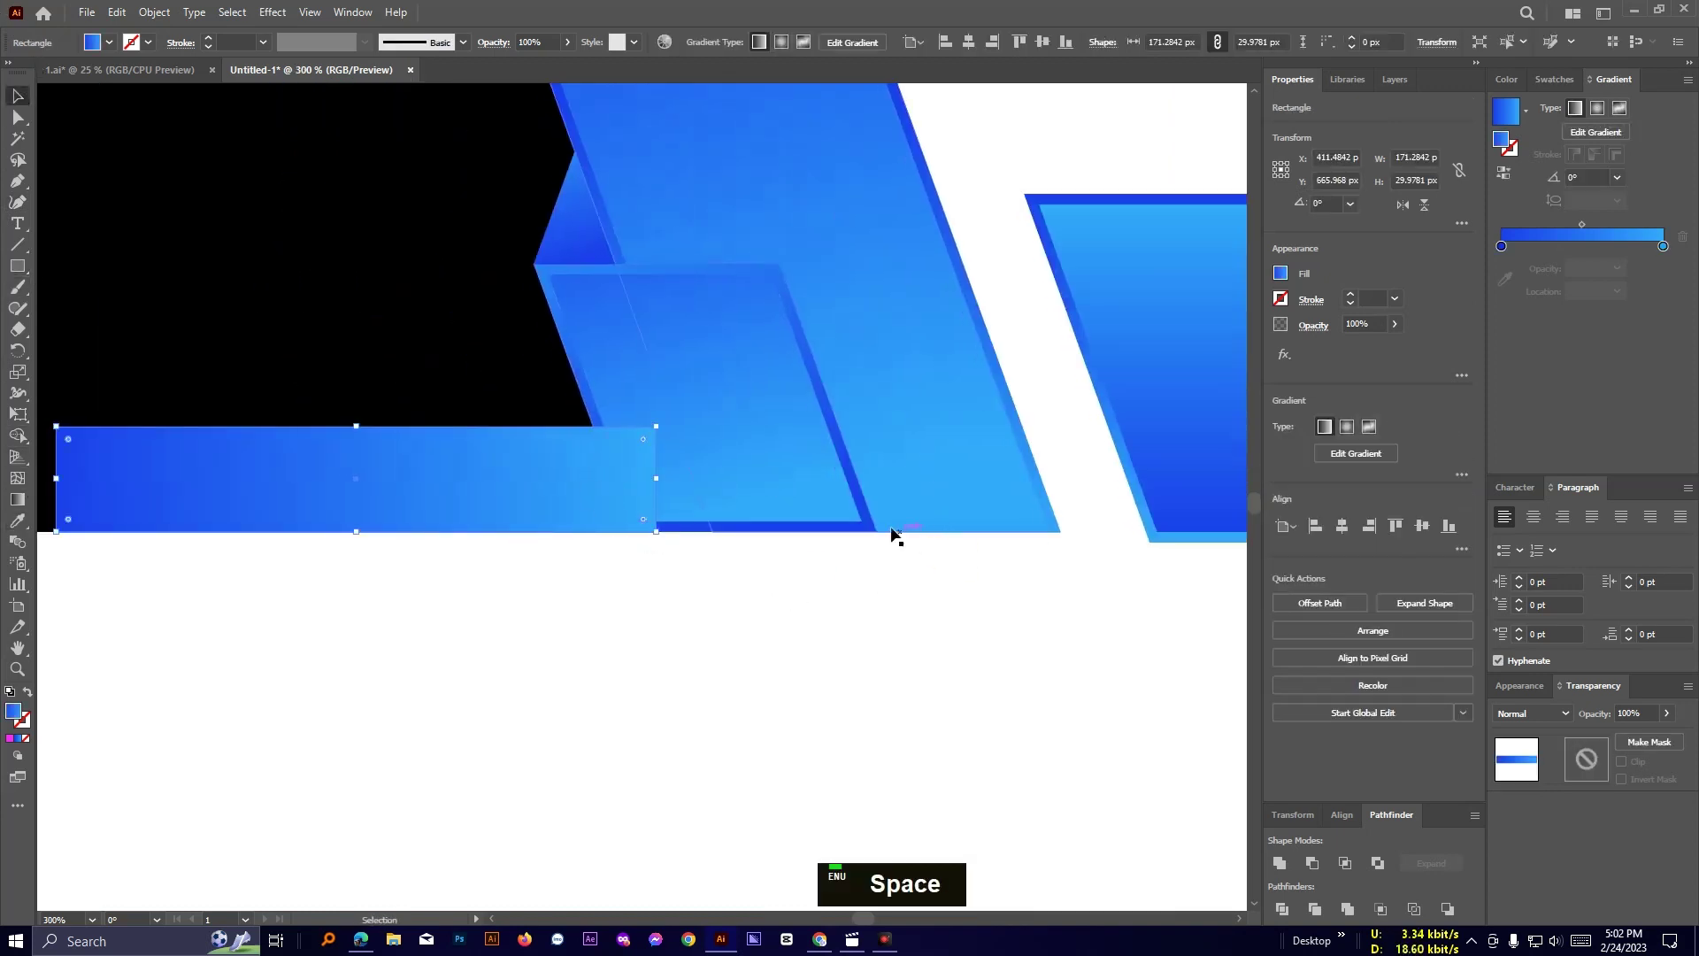
left_click(869, 525, "shift")
left_click(1284, 501)
left_click(750, 612)
Try to pull the united shape's lower-right anchor down and to the right.
key("space")
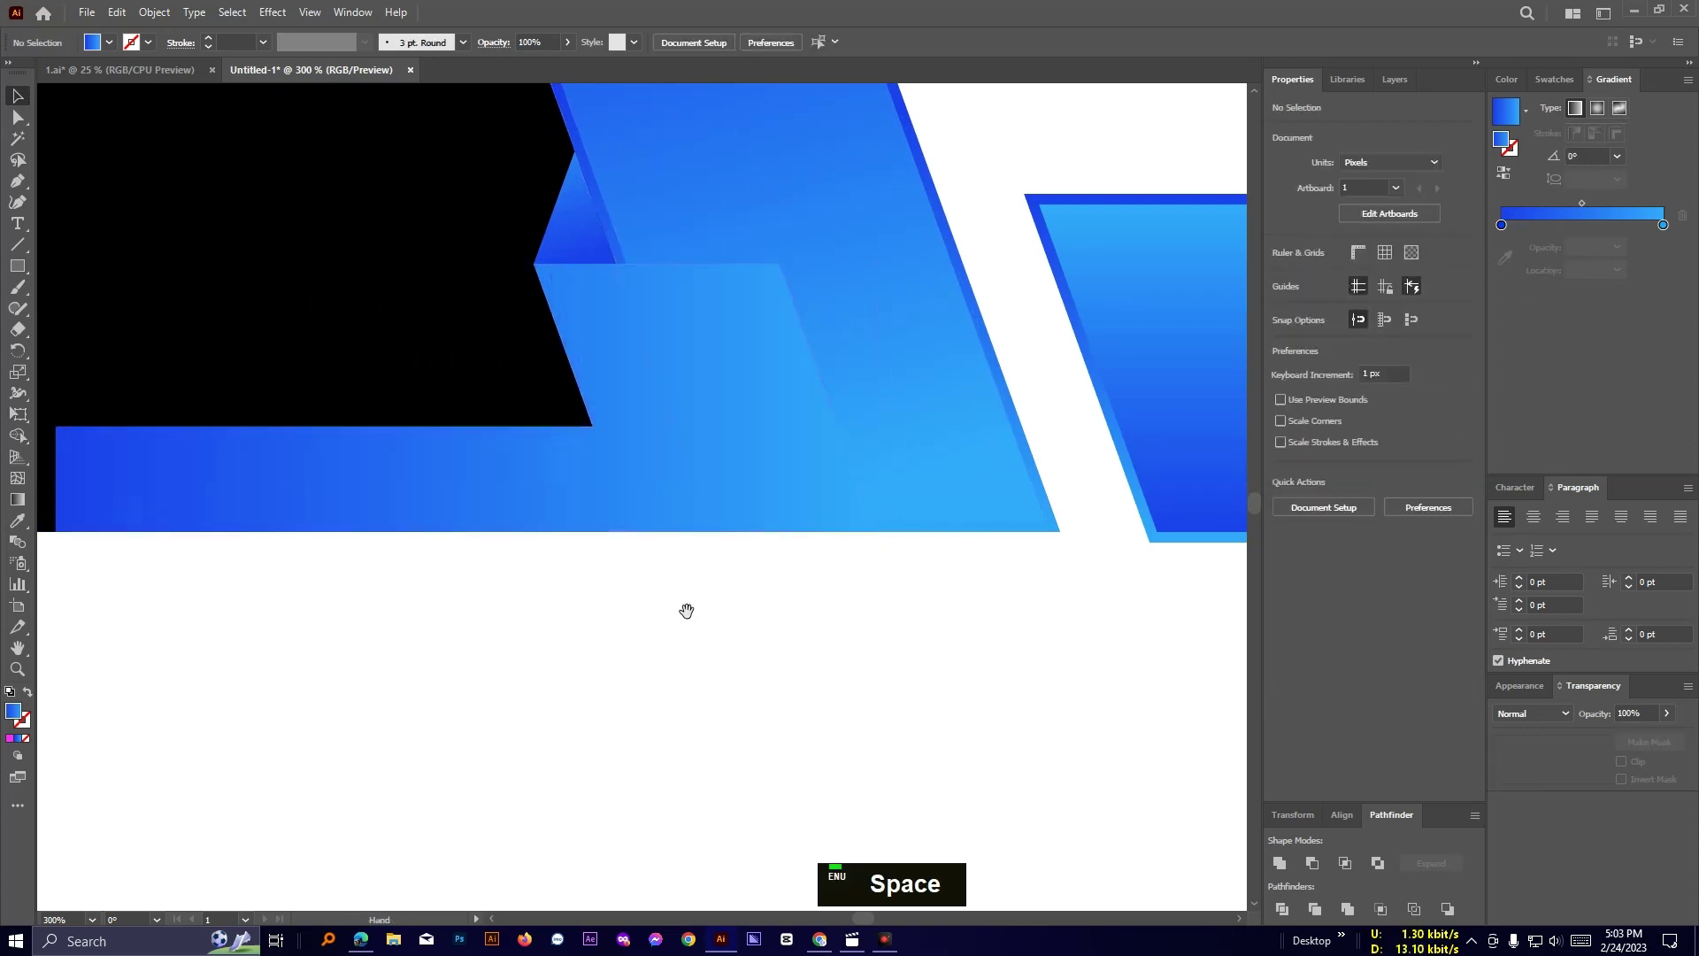
left_click_drag(686, 610, 822, 657)
left_click(753, 542)
left_click(608, 678)
scroll(607, 678, "down", 2)
key("space")
left_click(634, 616)
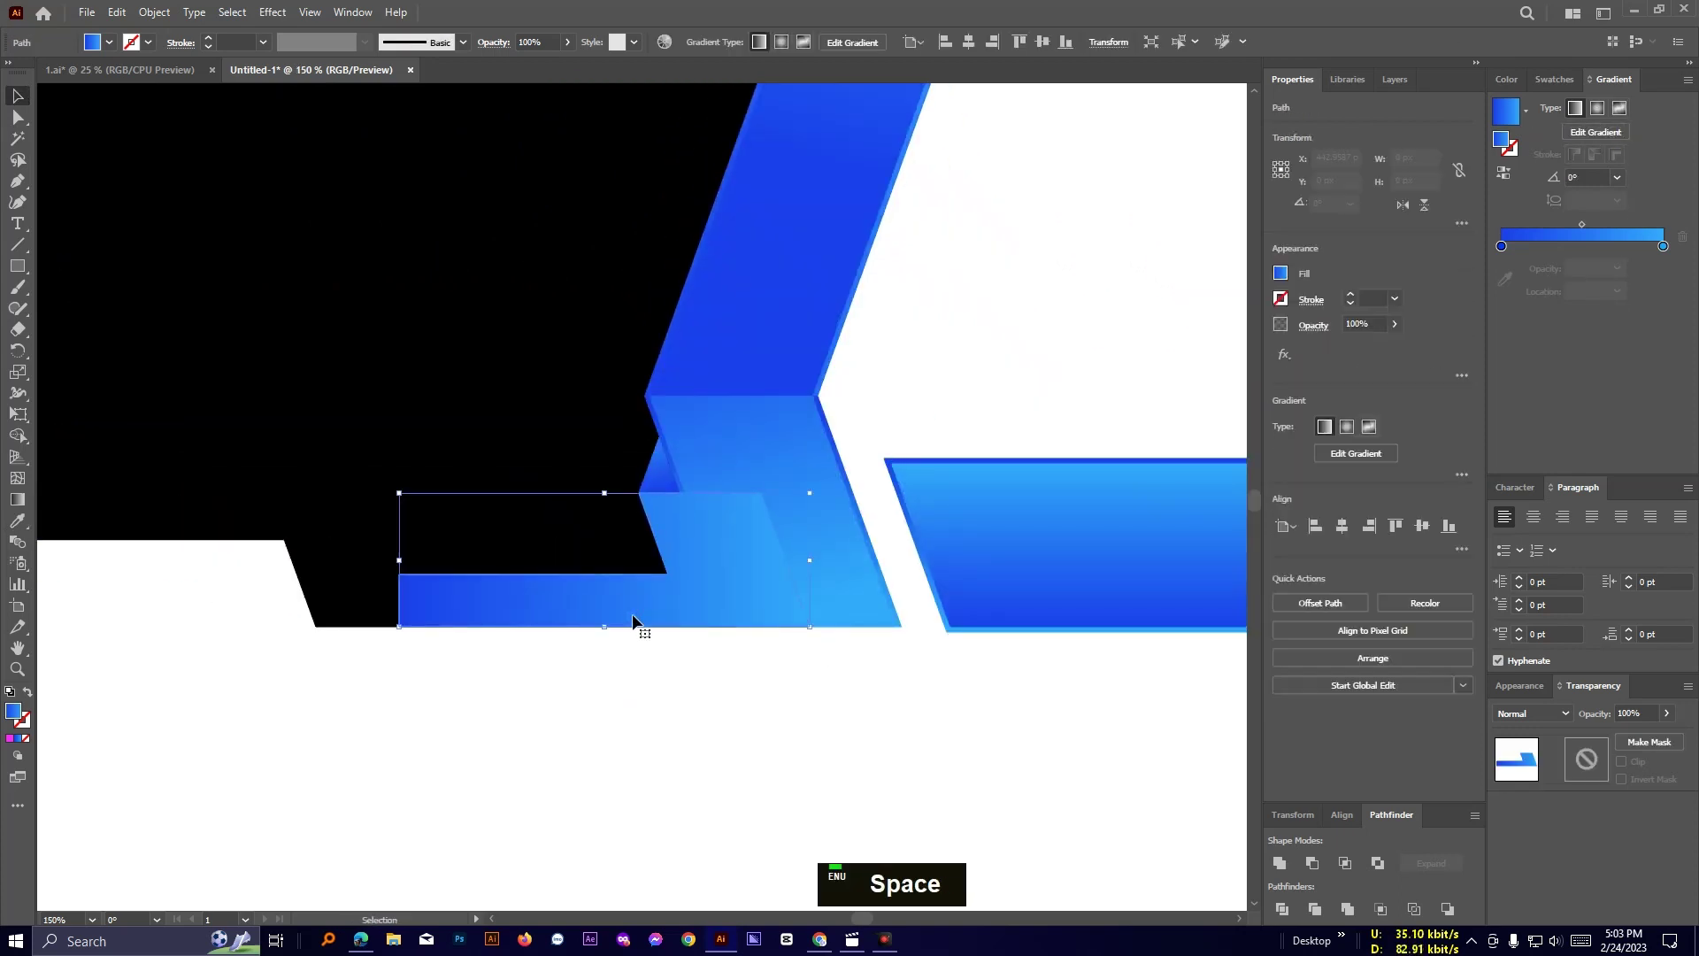
left_click(680, 698)
left_click(18, 118)
scroll(845, 779, "up", 1)
left_click(774, 576)
left_click_drag(794, 576, 805, 604)
left_click(917, 684)
scroll(918, 684, "down", 3)
scroll(918, 684, "down", 2)
key("space")
left_click_drag(1024, 695, 724, 634)
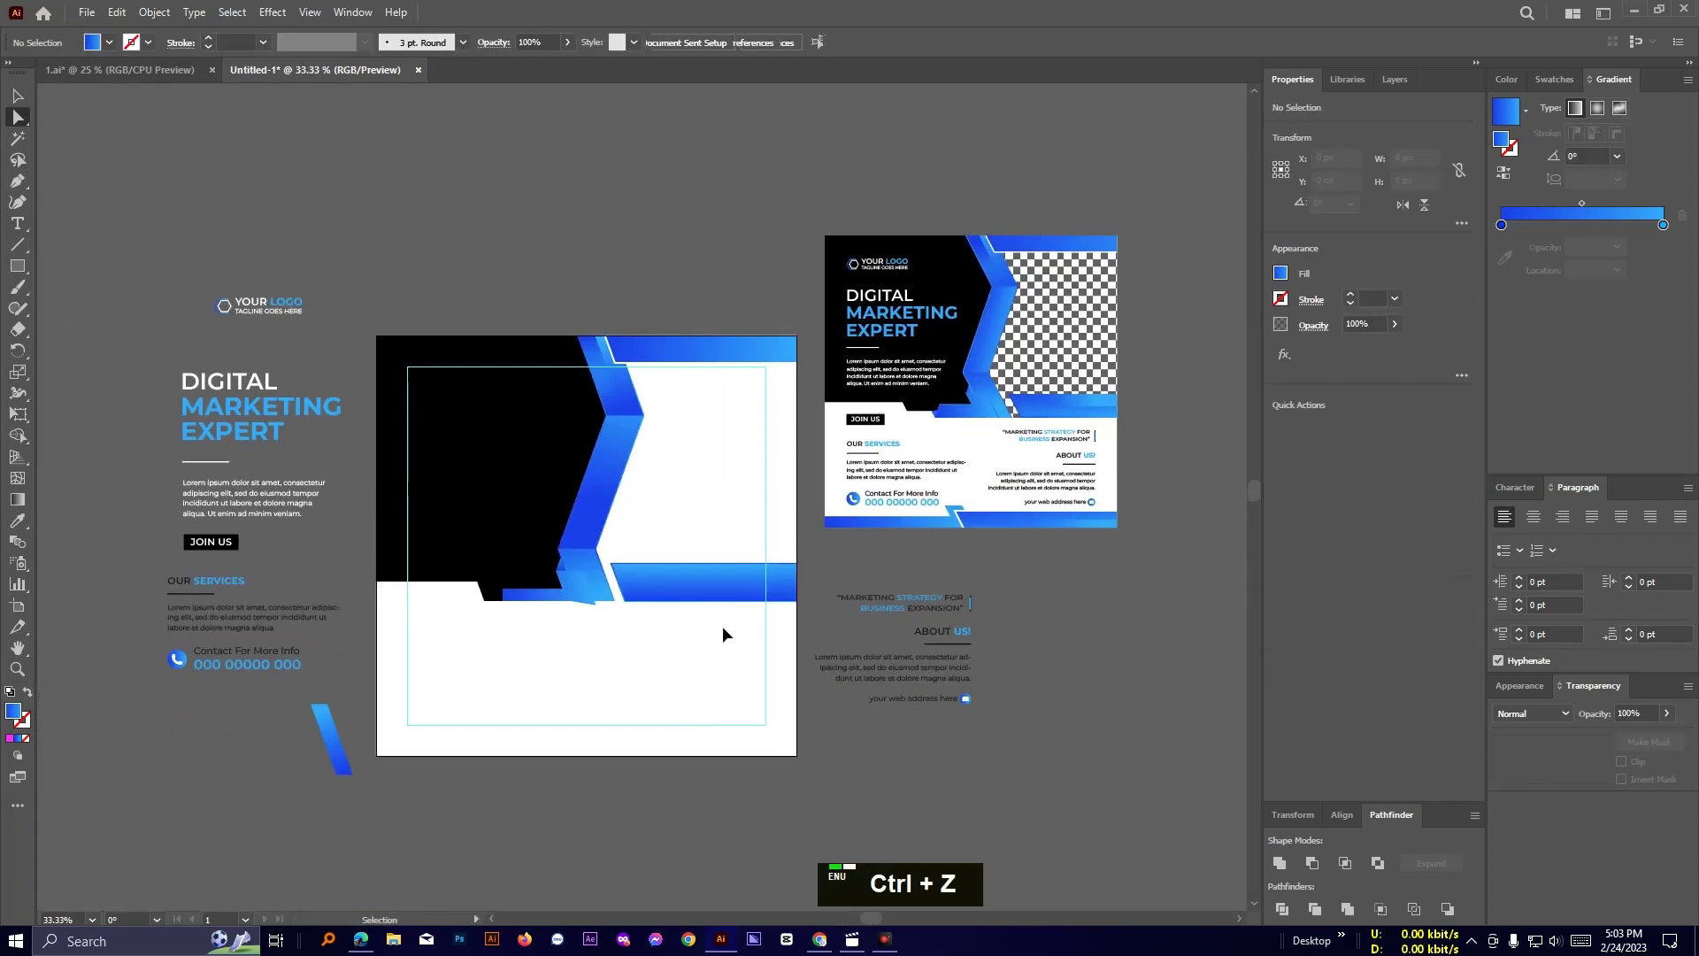
scroll(657, 678, "up", 2)
scroll(657, 678, "up", 1)
key("space")
left_click_drag(478, 630, 864, 767)
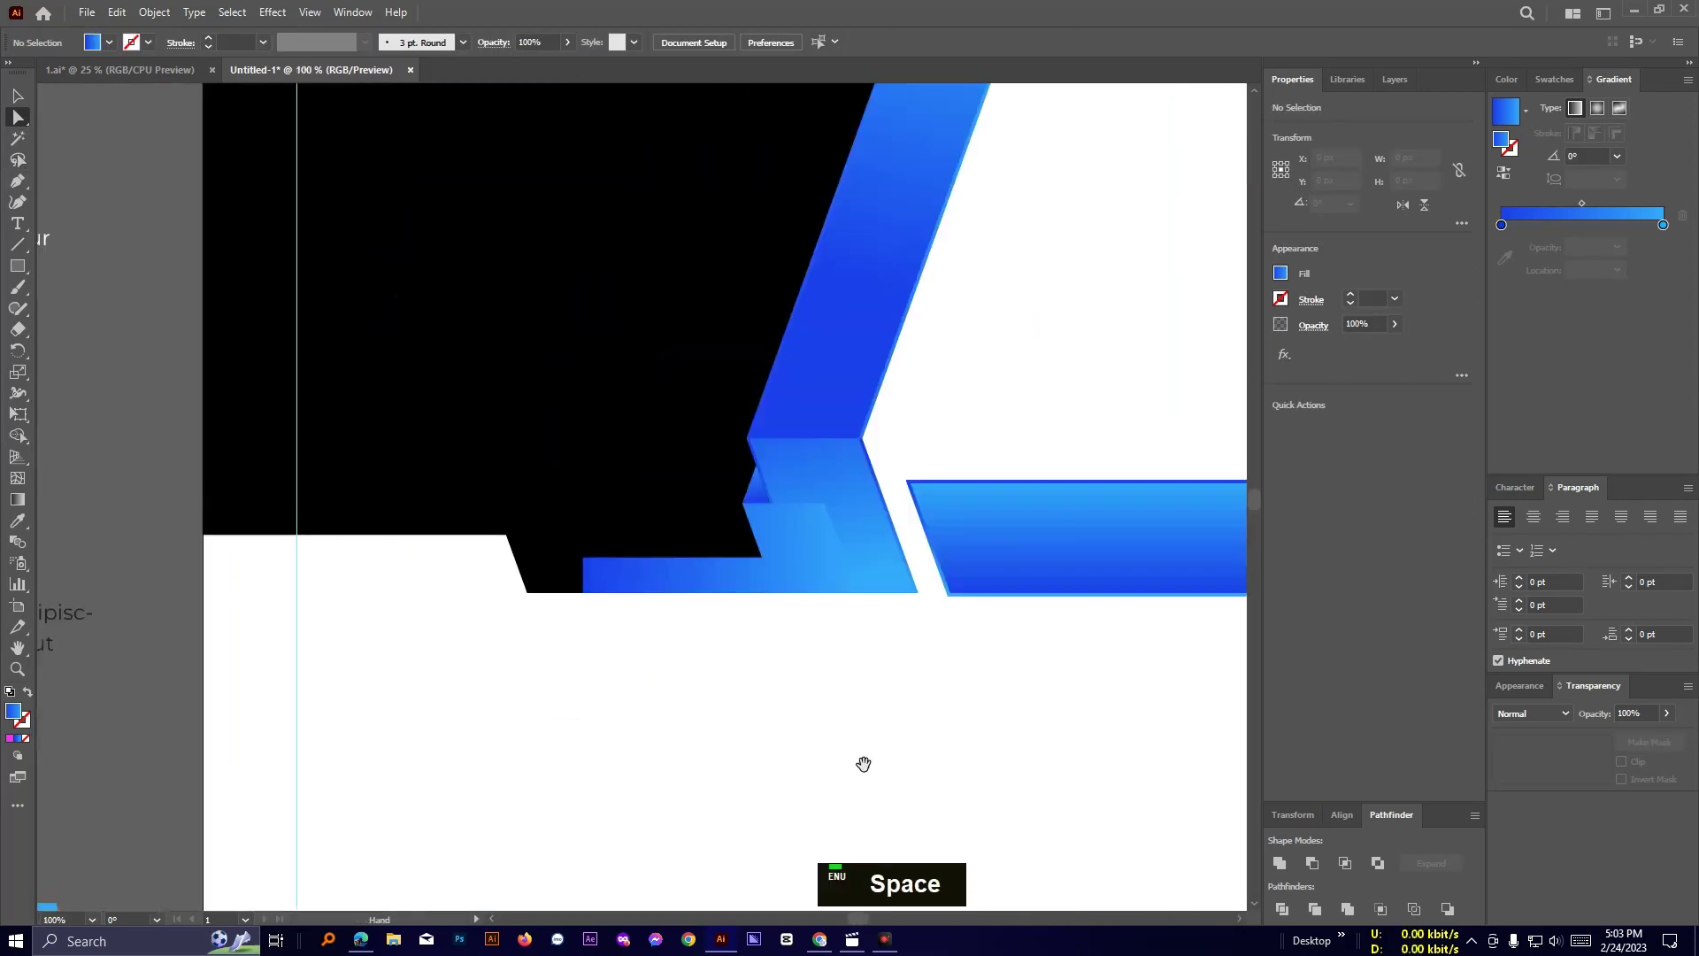
Raise the two anchors of the black panel's lowest edge by about 17 px.
scroll(865, 766, "up", 1)
key("space")
left_click_drag(622, 658, 790, 837)
left_click(610, 631)
left_click(576, 666)
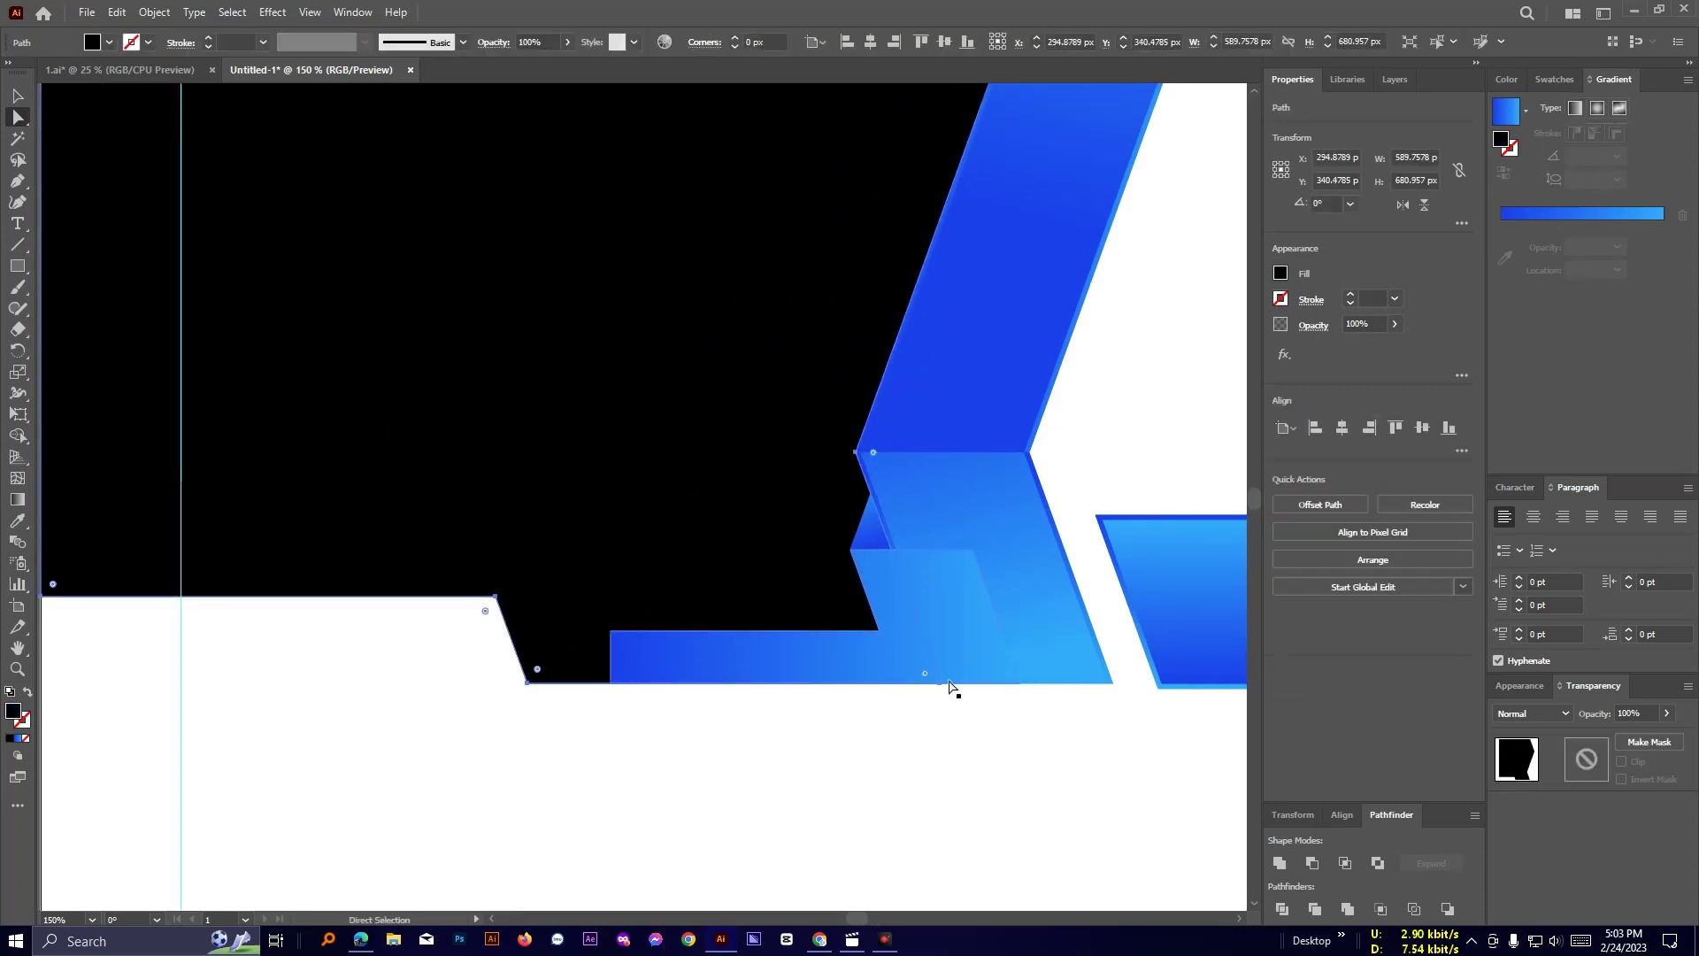
left_click_drag(941, 687, 914, 645)
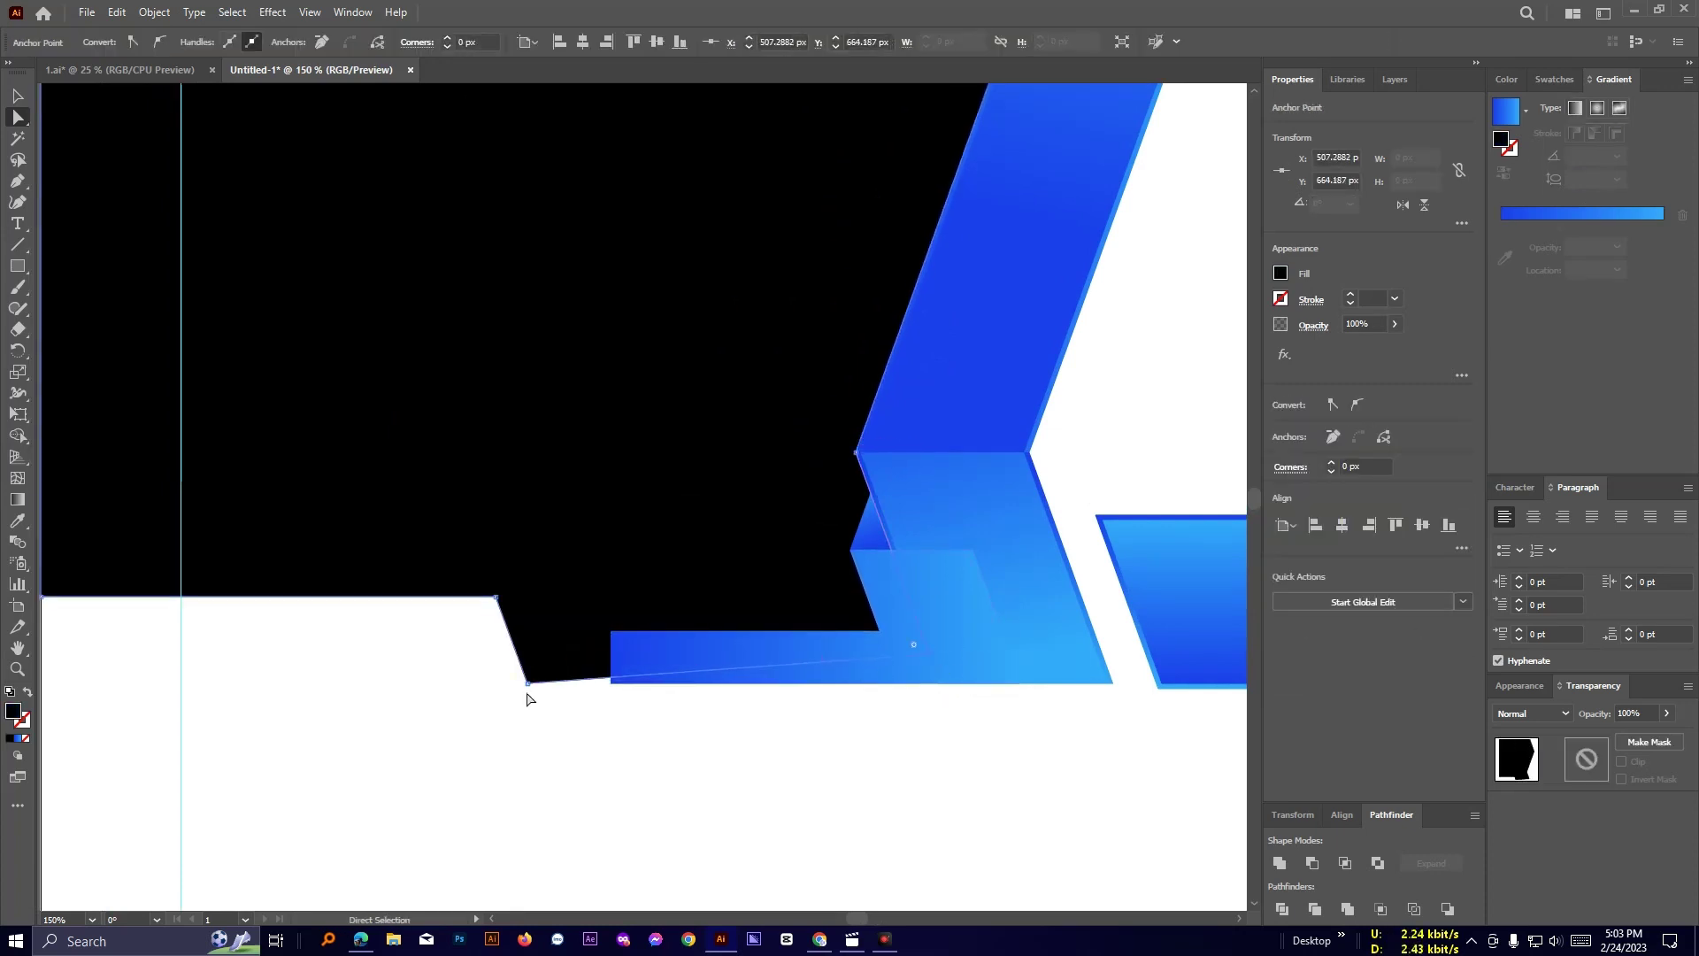
left_click_drag(526, 681, 514, 651)
left_click(564, 742)
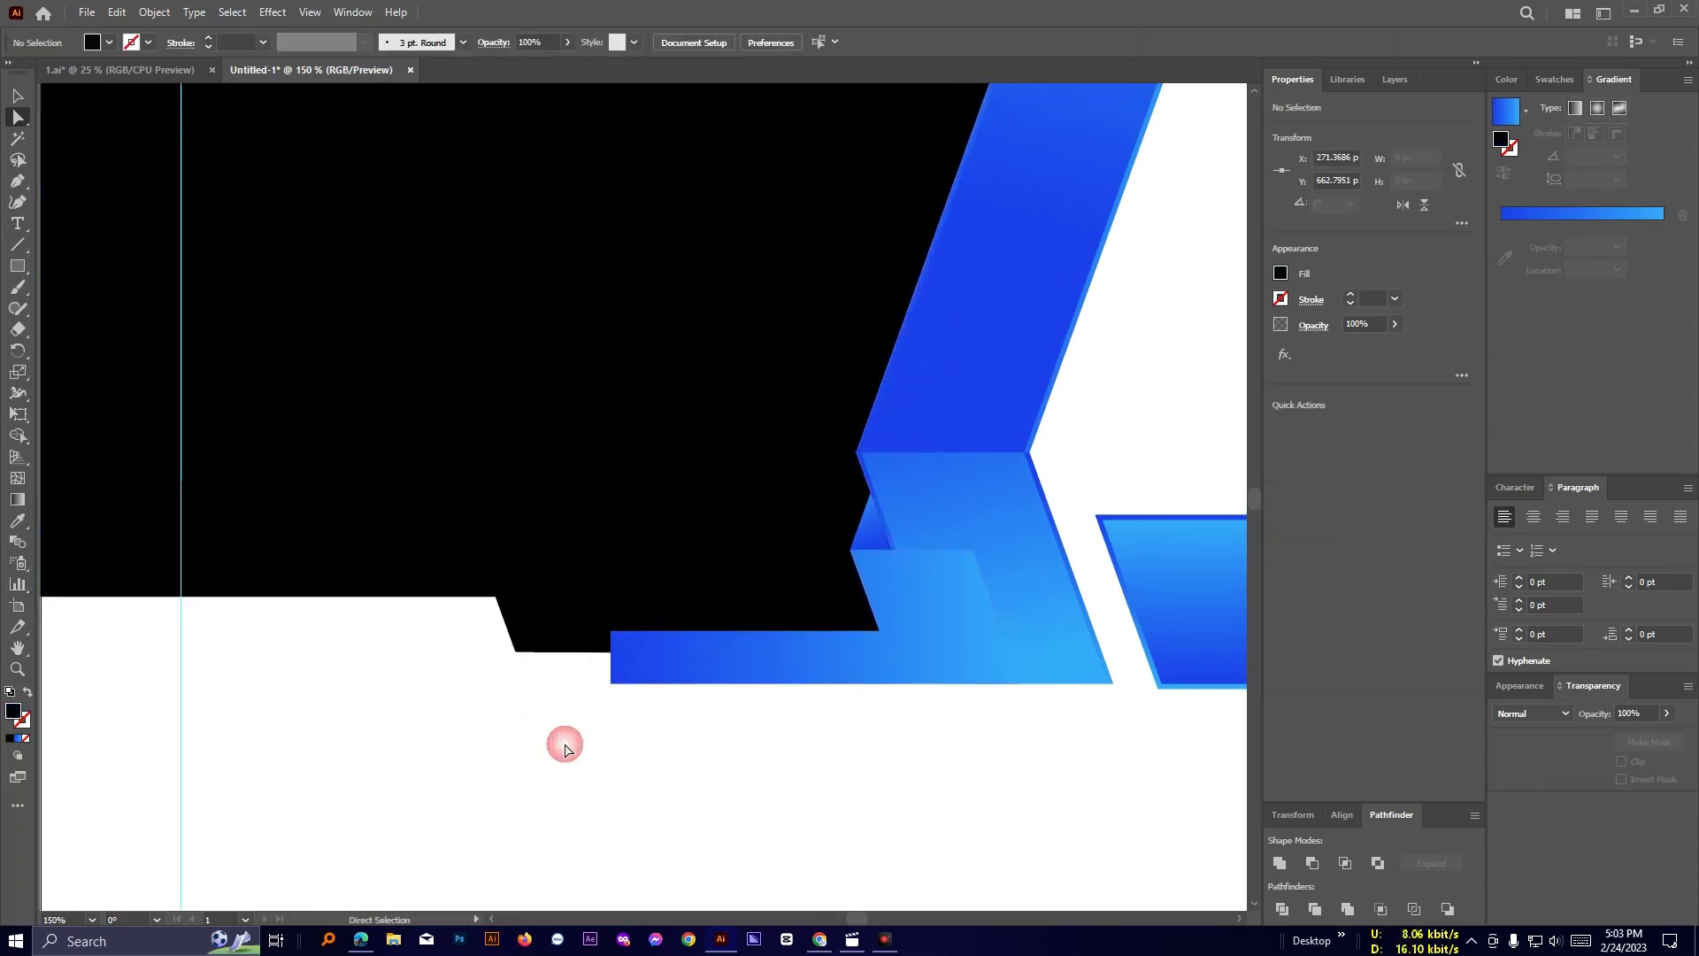
In outline view, draw a horizontal guide line about 274 px long leftward from the black panel's lower-right anchor.
key("ctrl+space")
double_click(569, 741)
scroll(701, 481, "down", 2)
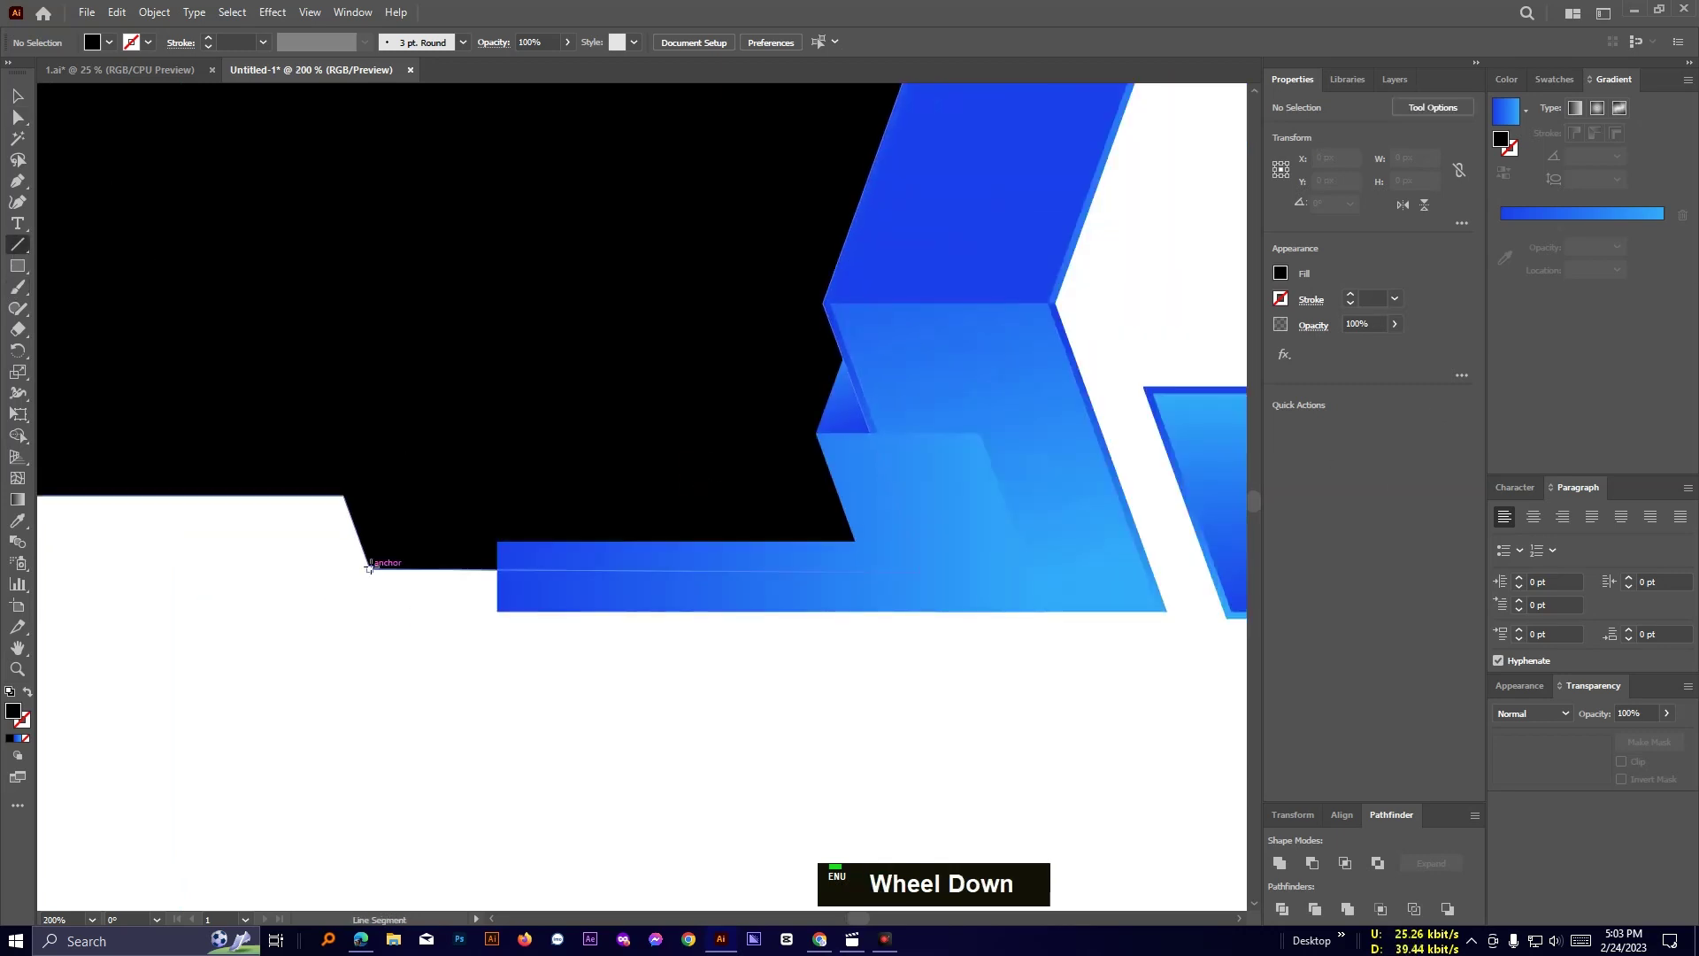
key("ctrl+y")
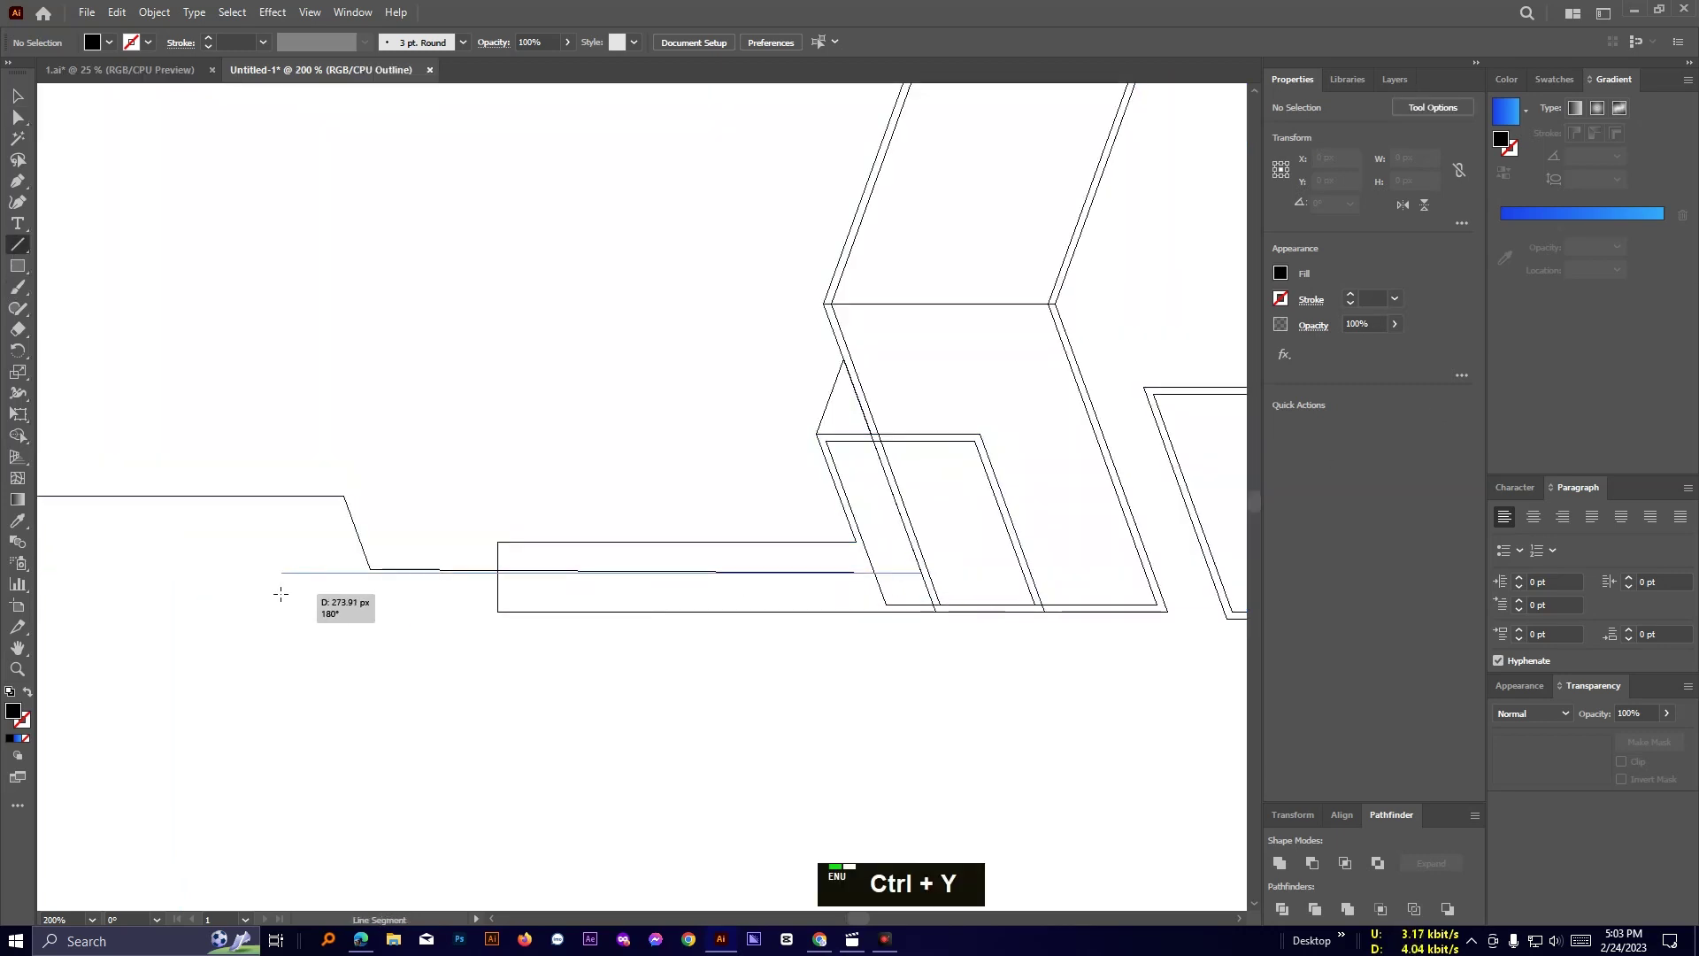
left_click_drag(281, 594, 281, 594)
scroll(427, 664, "up", 2)
Snap the panel's lower-left step anchor to the guide line to level the edge, and delete the line.
left_click(18, 118)
left_click(315, 476)
left_click_drag(315, 475, 323, 584)
left_click(442, 598)
scroll(443, 597, "down", 2)
left_click(18, 97)
key("Delete")
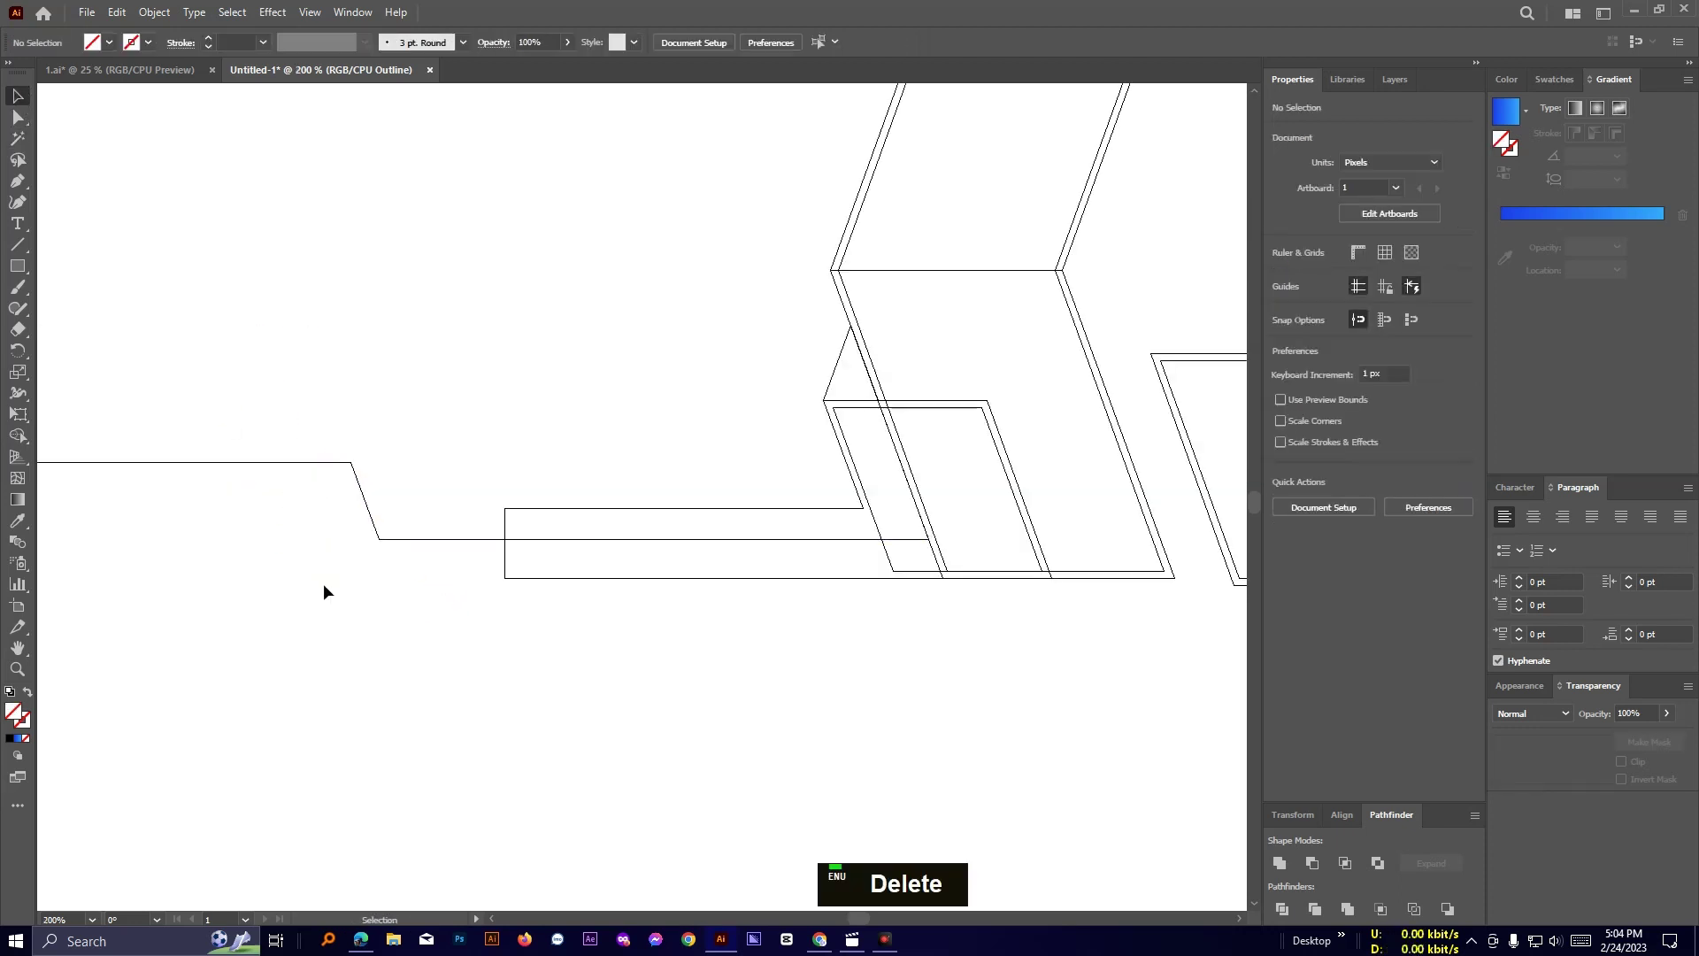
Delete the leftover inner path of the small segment inside the united border shape.
key("ctrl+y")
left_click_drag(835, 622, 670, 645)
scroll(670, 644, "down", 2)
left_click_drag(922, 650, 753, 634)
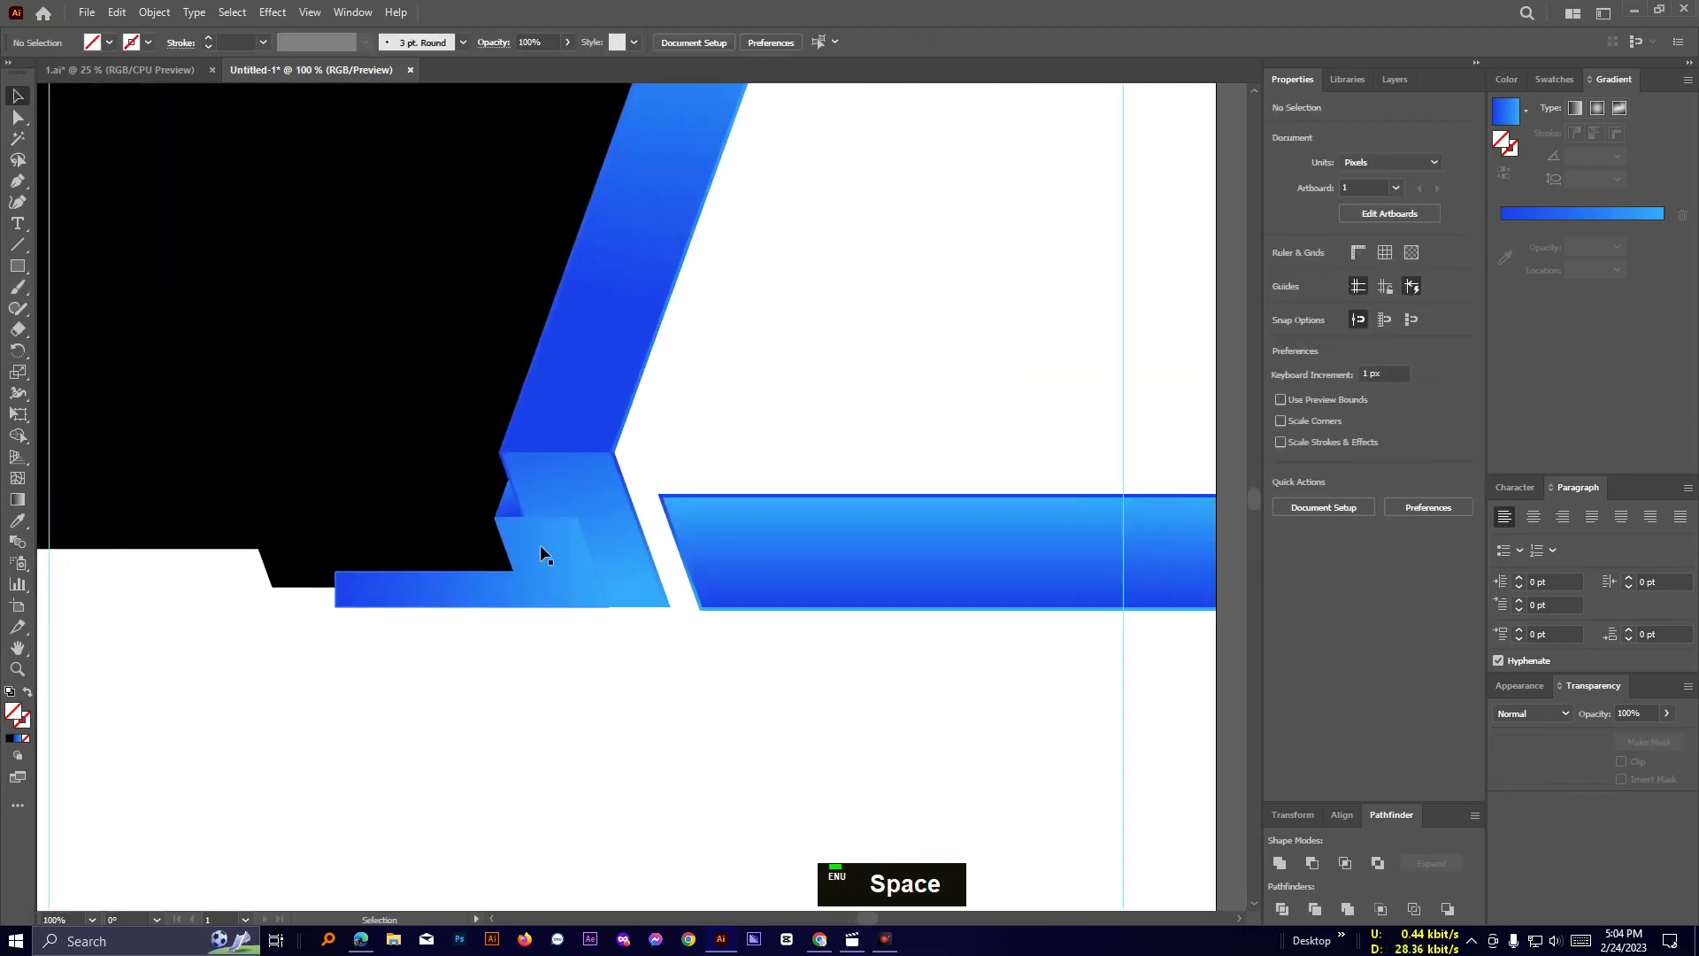
left_click(540, 546)
left_click(644, 728)
key("ctrl+y")
left_click(523, 591)
key("Delete")
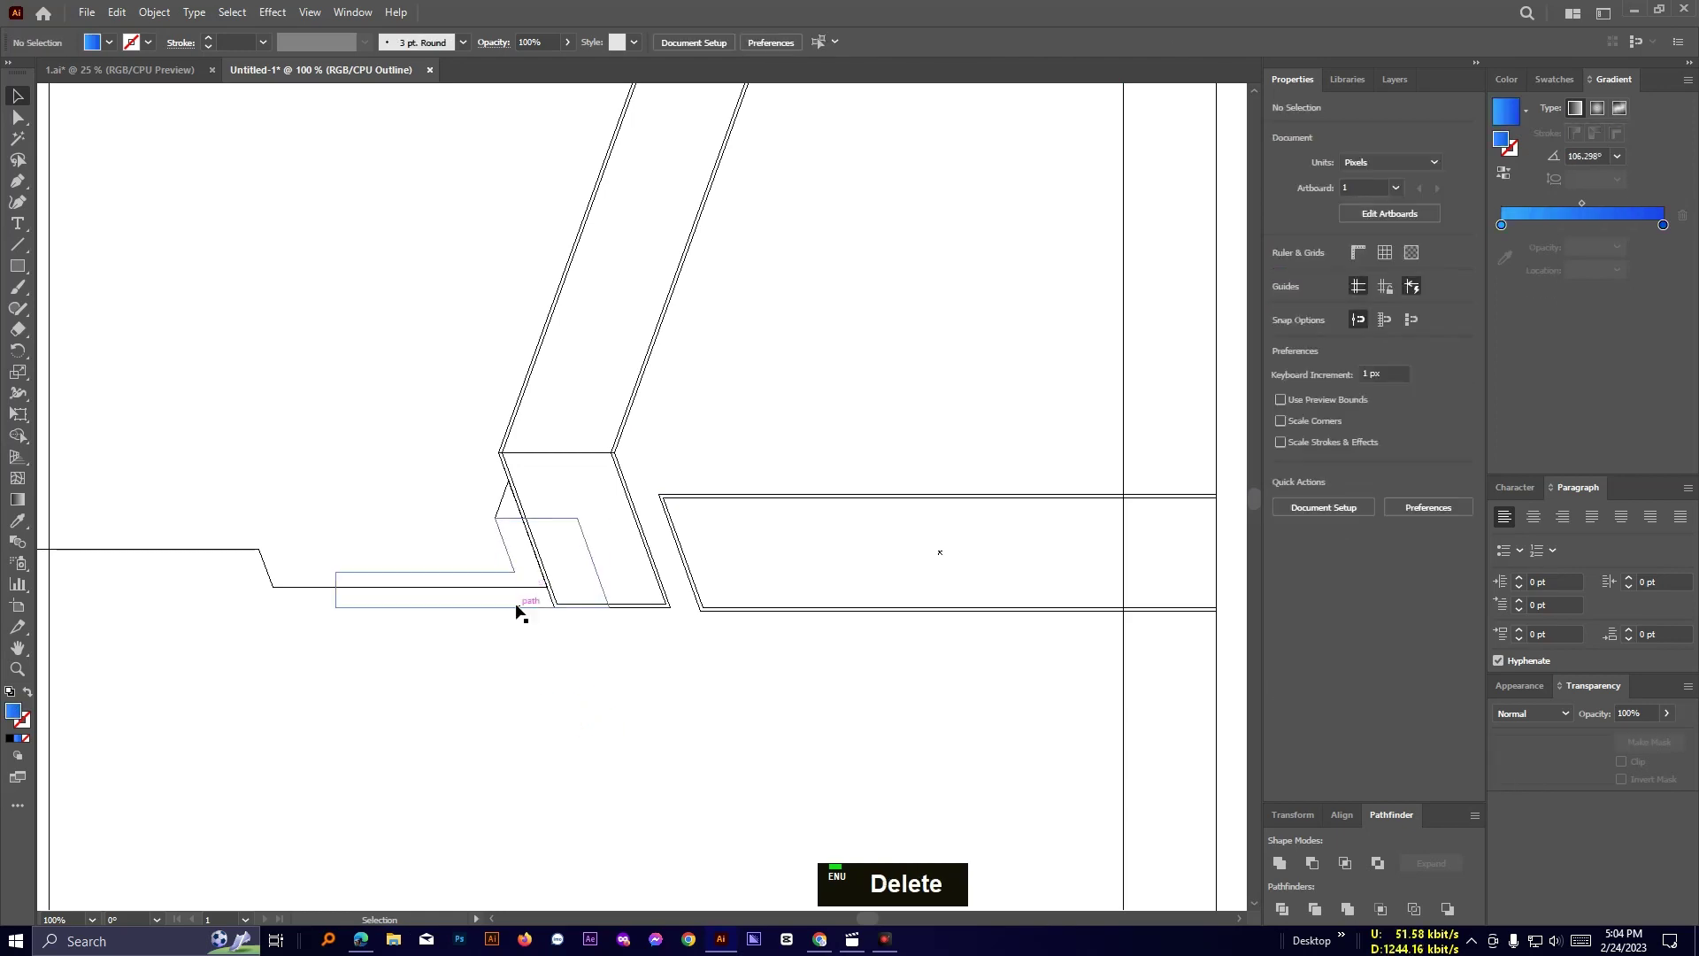
left_click(517, 608)
key("ctrl+y")
Draw a slanted line about 12 × 32 px along the outer edge of the small fold triangle.
scroll(634, 751, "down", 2)
left_click_drag(778, 754, 790, 645)
scroll(790, 646, "up", 2)
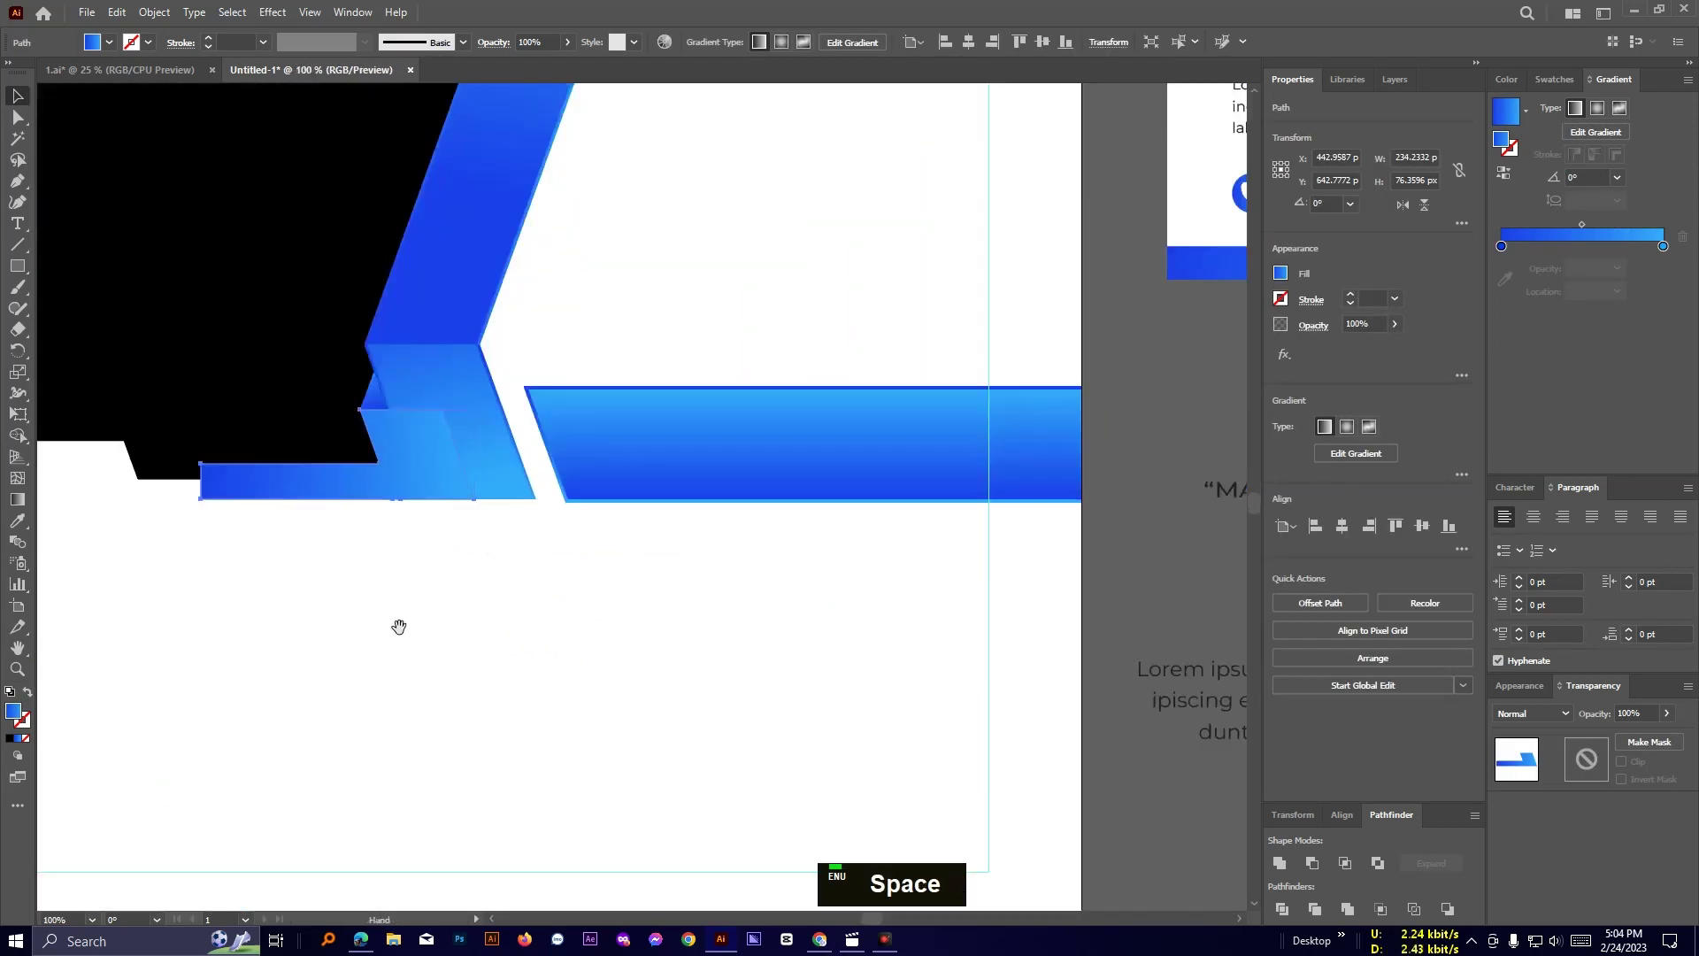
scroll(399, 628, "up", 2)
left_click_drag(307, 532, 703, 769)
left_click(721, 735)
left_click(23, 249)
scroll(729, 665, "up", 3)
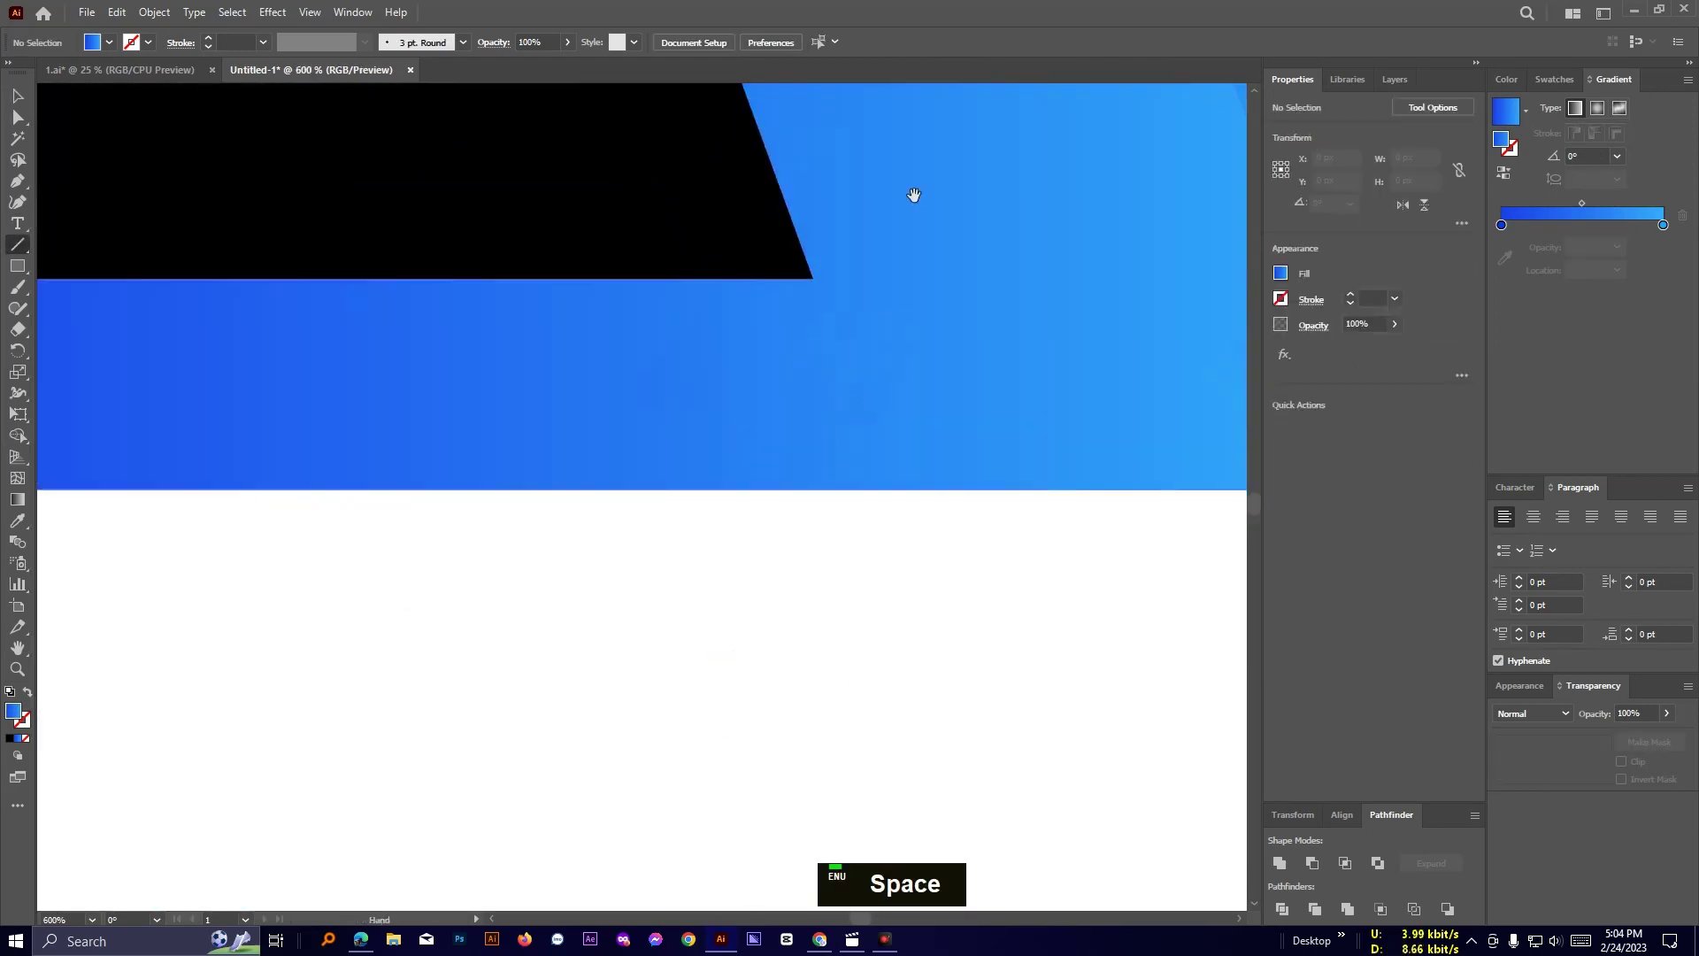
left_click_drag(912, 195, 923, 793)
left_click_drag(709, 541, 703, 553)
scroll(872, 651, "down", 2)
left_click_drag(872, 653, 903, 539)
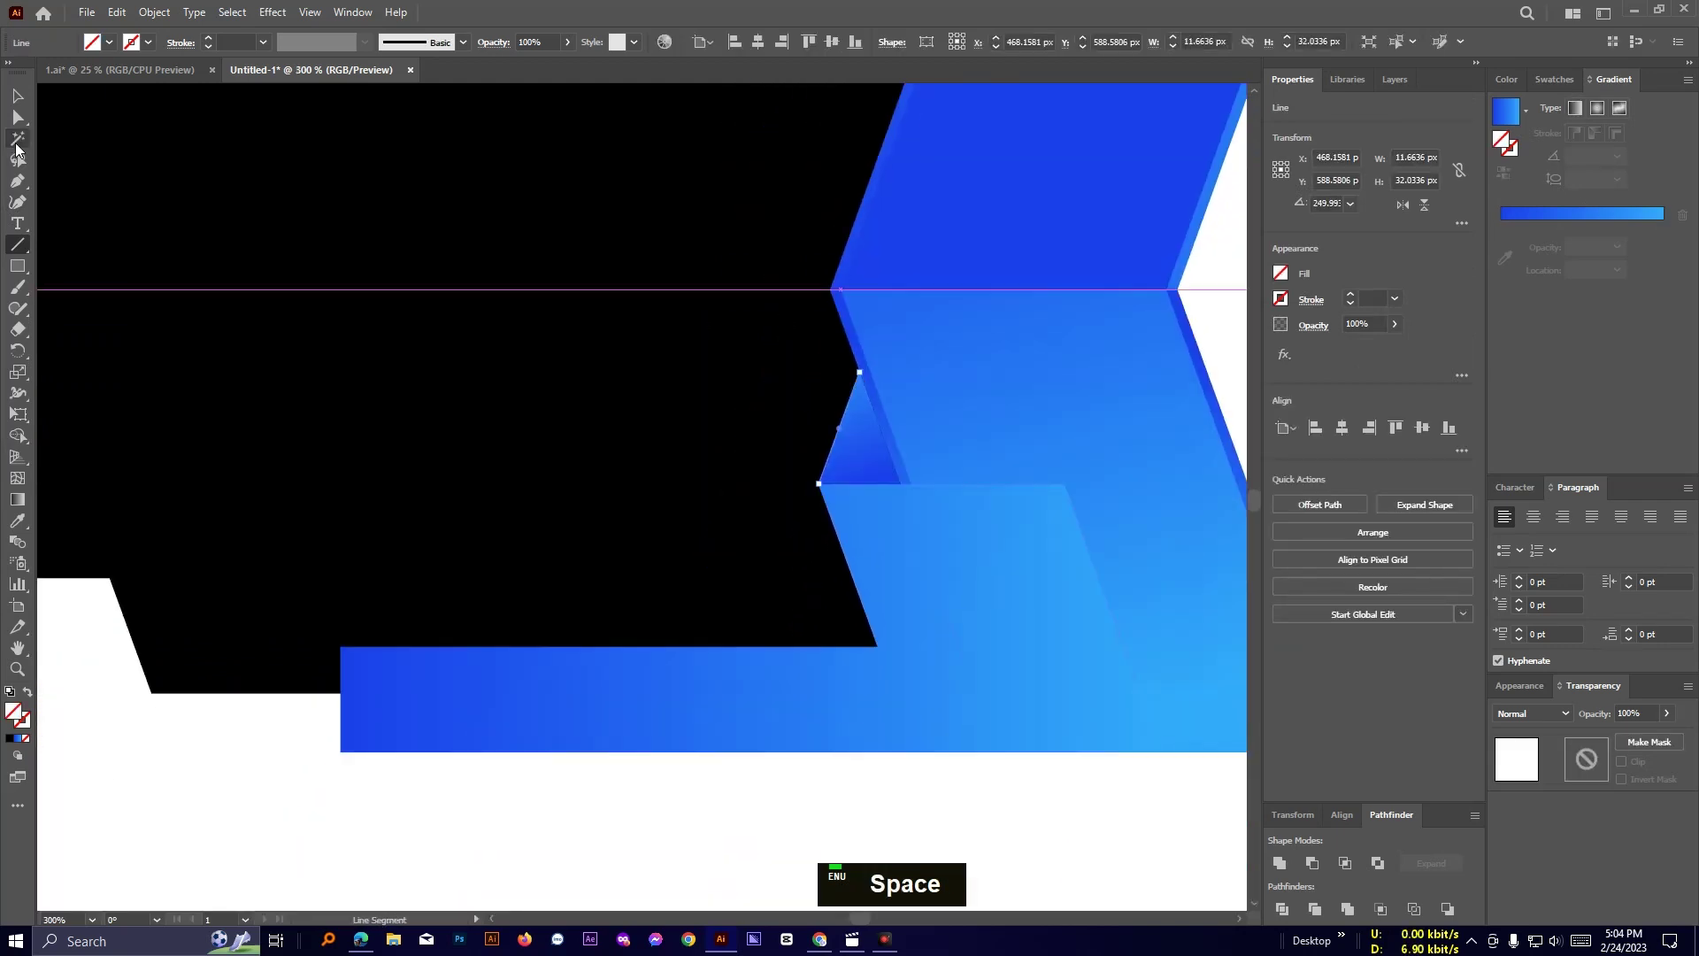
Enlarge the slanted line to about 41 × 113 px and move it to the united shape's left end.
left_click(18, 97)
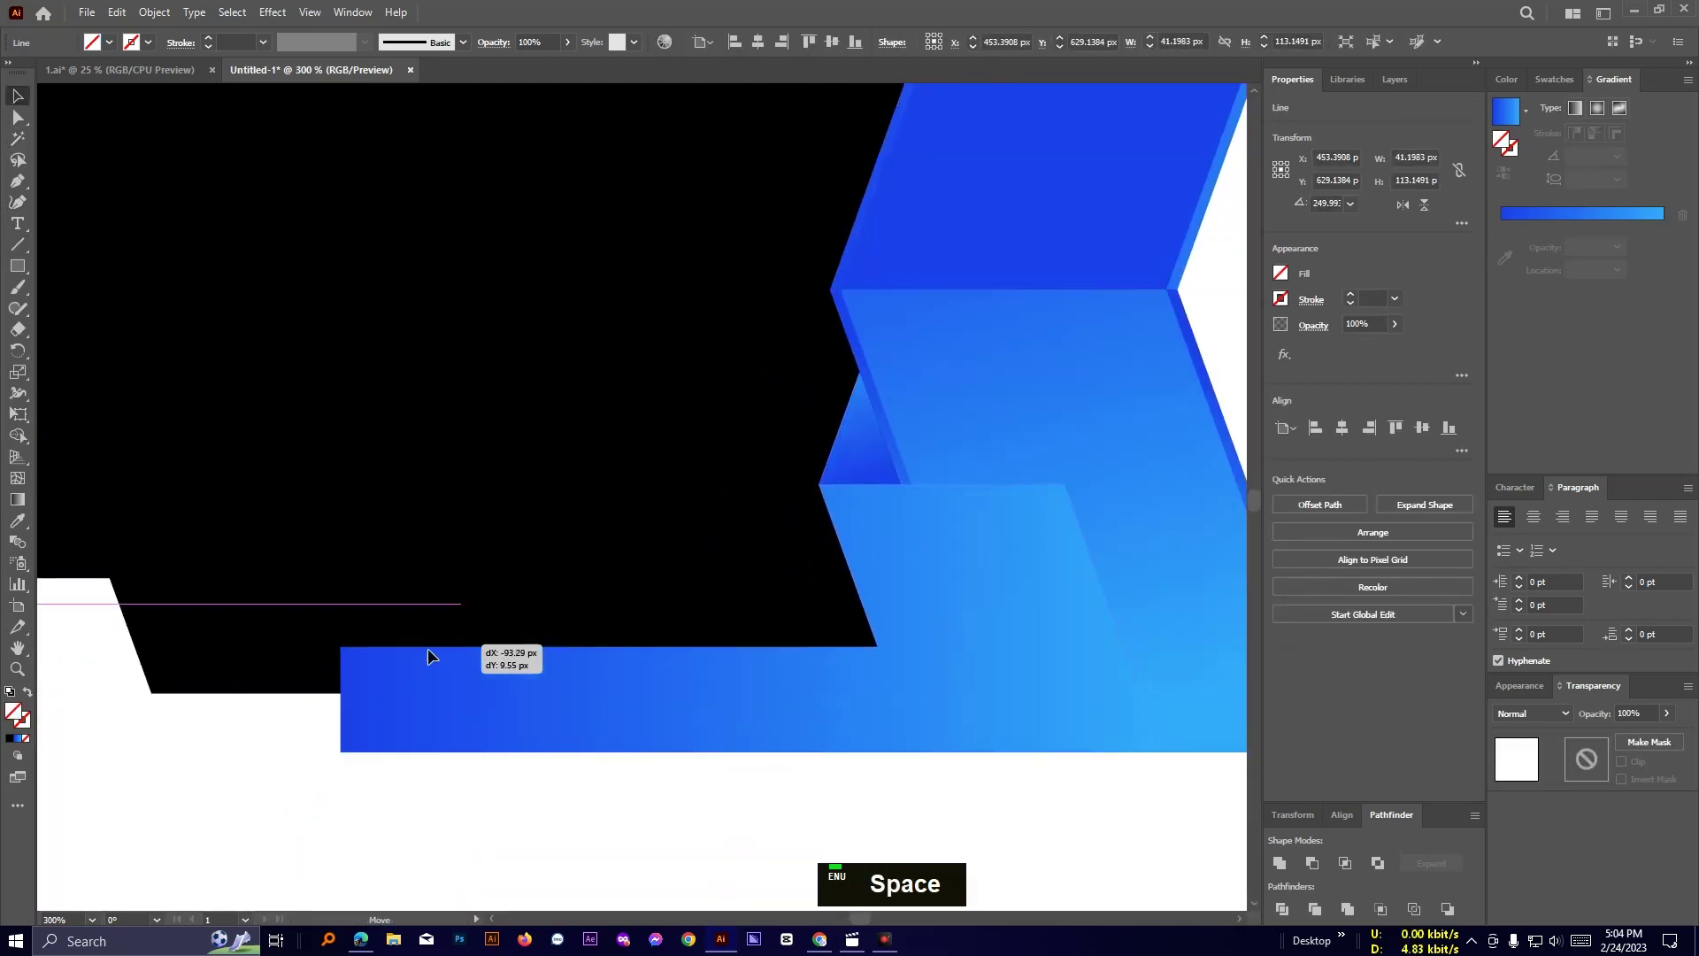
key("ctrl+y")
scroll(346, 773, "up", 3)
left_click_drag(346, 773, 560, 668)
Slant the united shape's left end by moving its upper-left anchor inward to the guide line.
left_click(18, 116)
left_click_drag(568, 372, 669, 370)
left_click(485, 508)
Mirror the slanted guide line and place it through the united shape's lower-left corner.
key("v")
left_click_drag(557, 678, 471, 678)
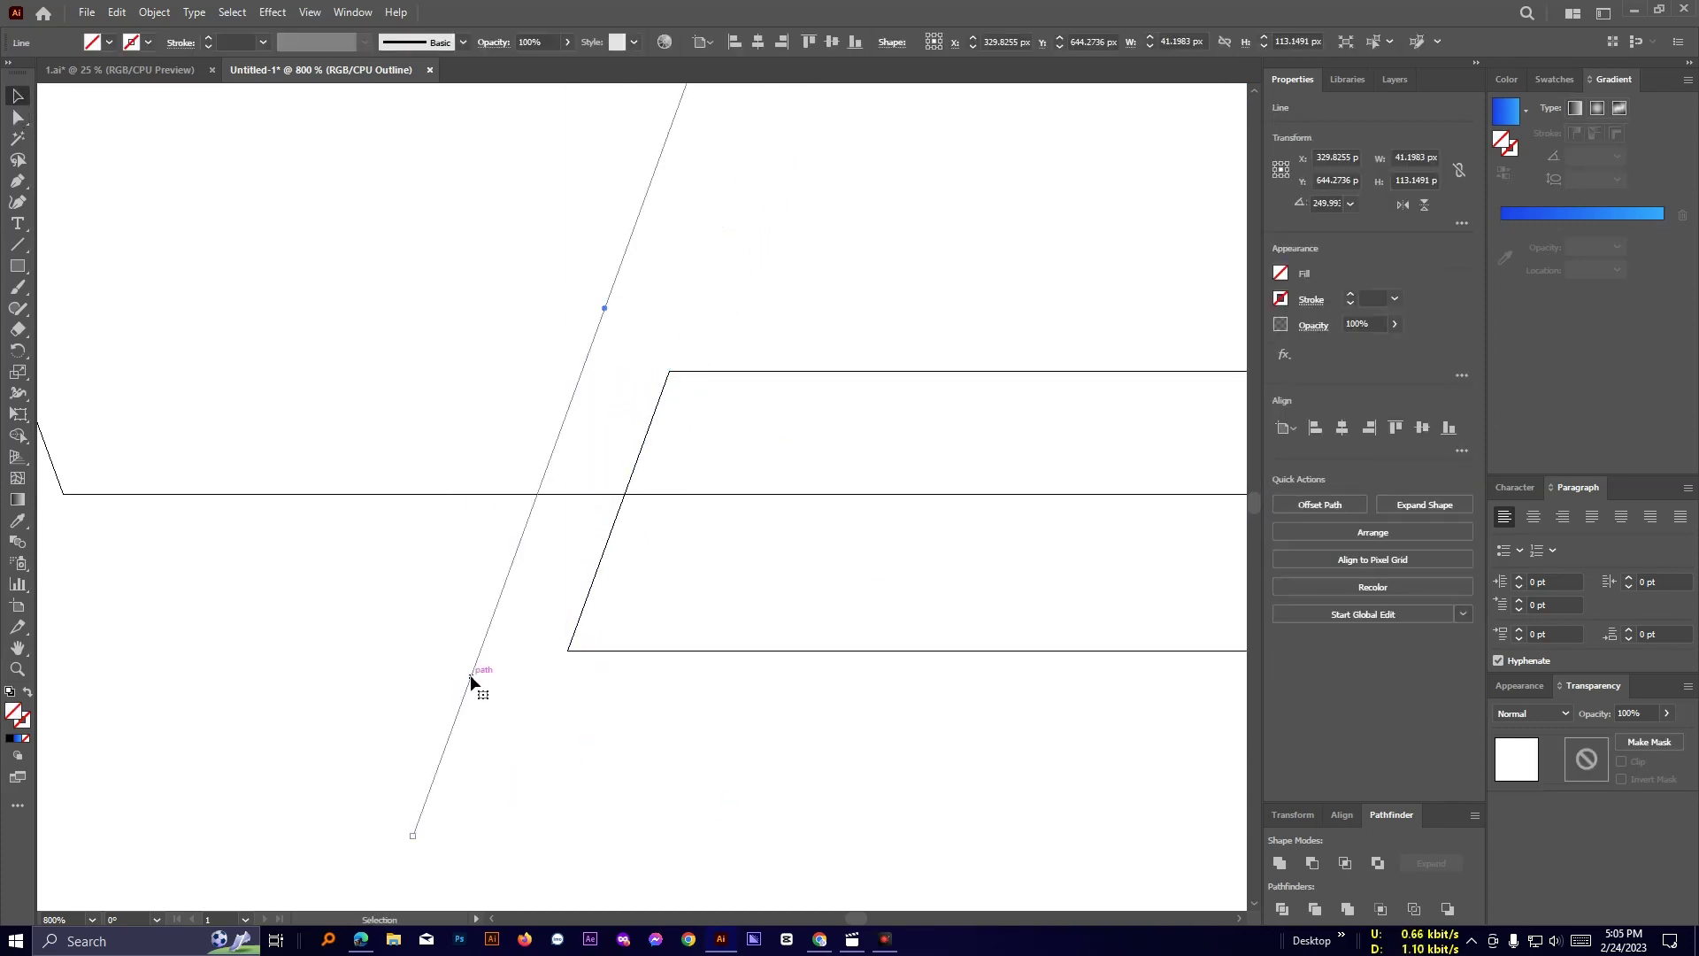
key("Delete")
key("ctrl+z")
left_click(818, 711)
left_click_drag(746, 697, 568, 651)
scroll(623, 673, "up", 3)
left_click(622, 671)
Draw a fold triangle about 12 × 17 px between the mirrored line, the shape's slanted end and the black panel's bottom edge.
key("p")
left_click(324, 161)
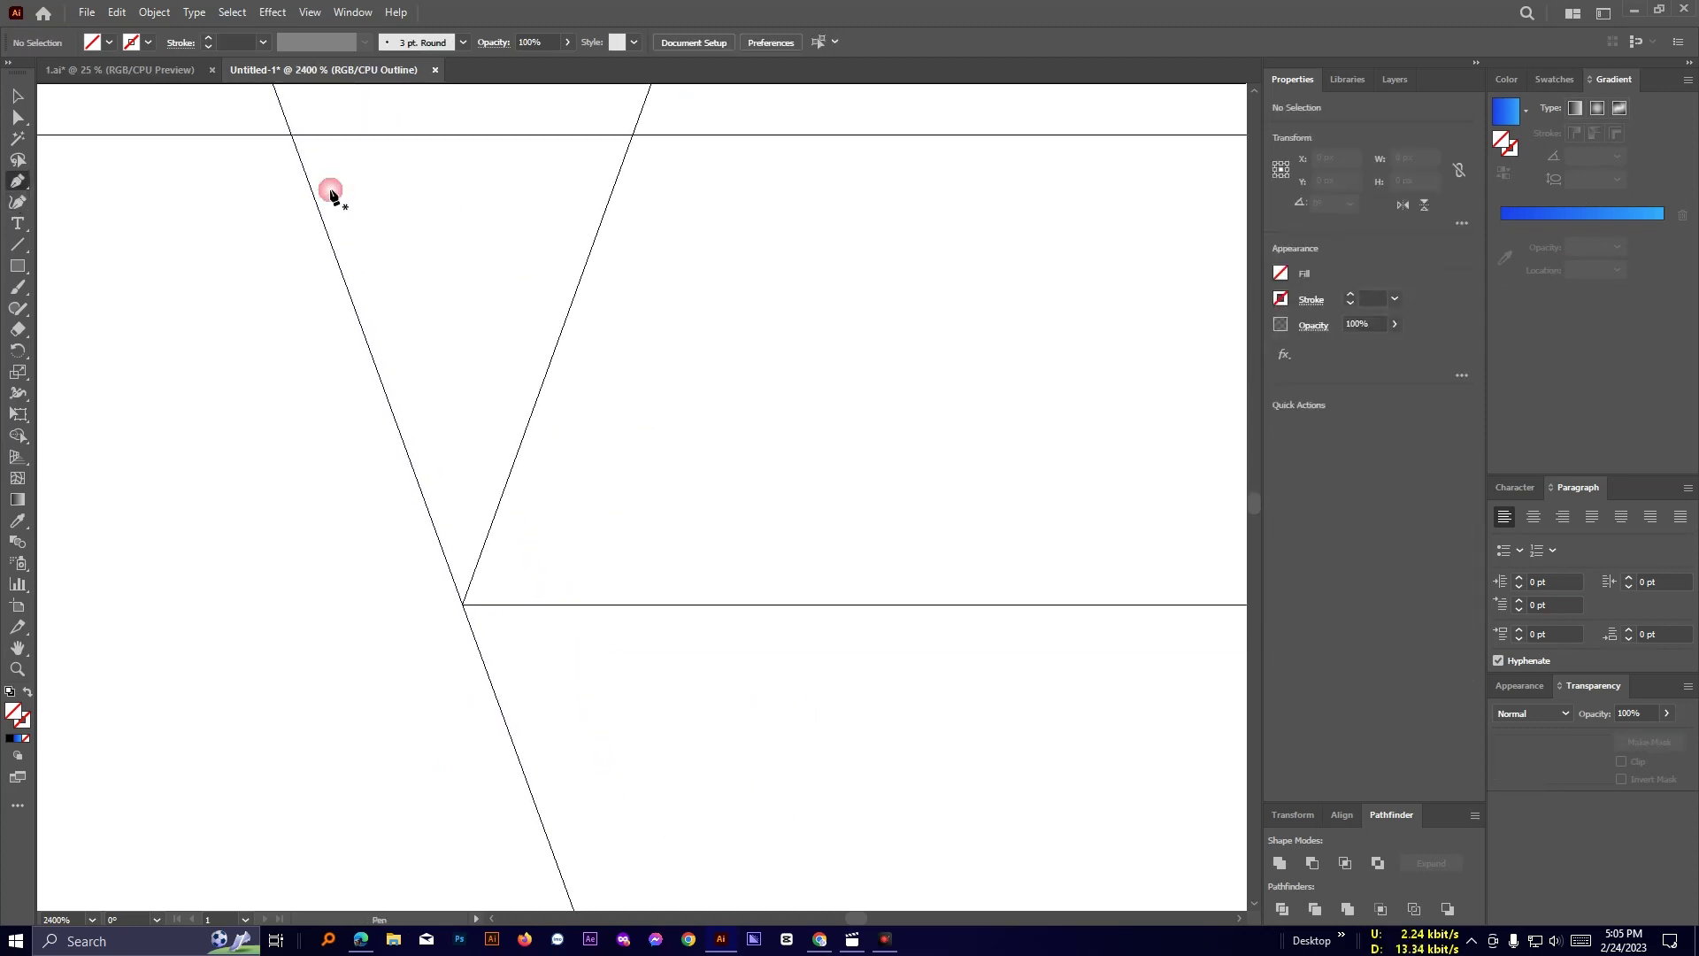
left_click(461, 603)
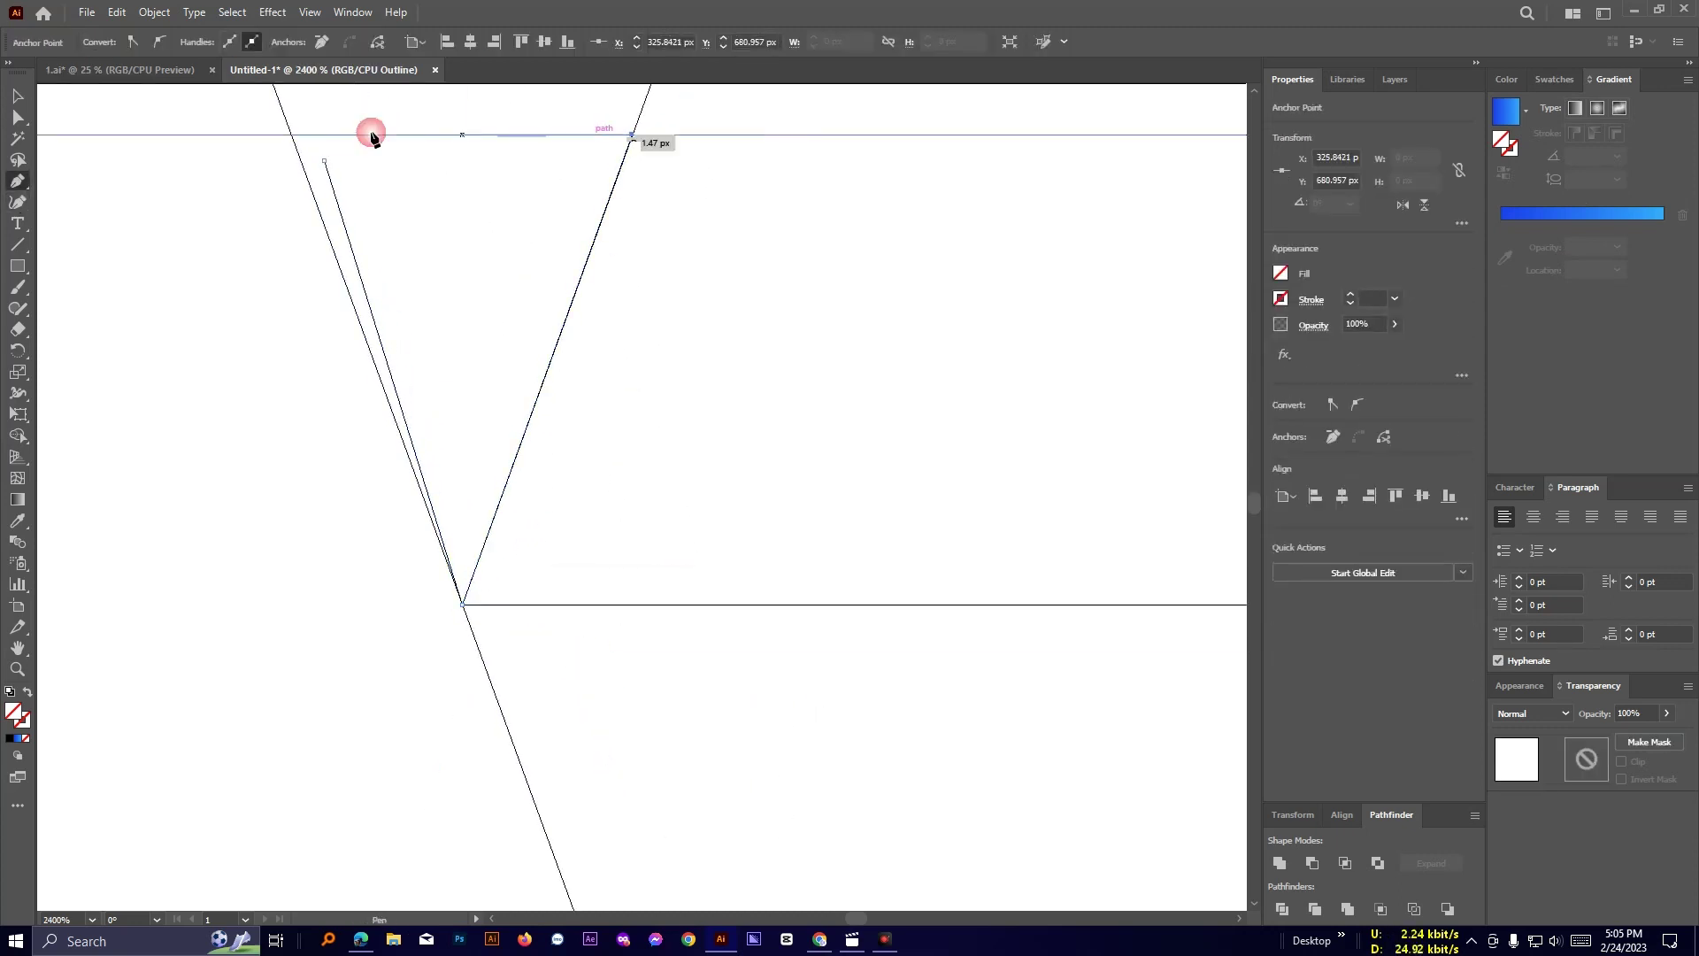
left_click(324, 161)
key("a")
left_click_drag(324, 161, 290, 134)
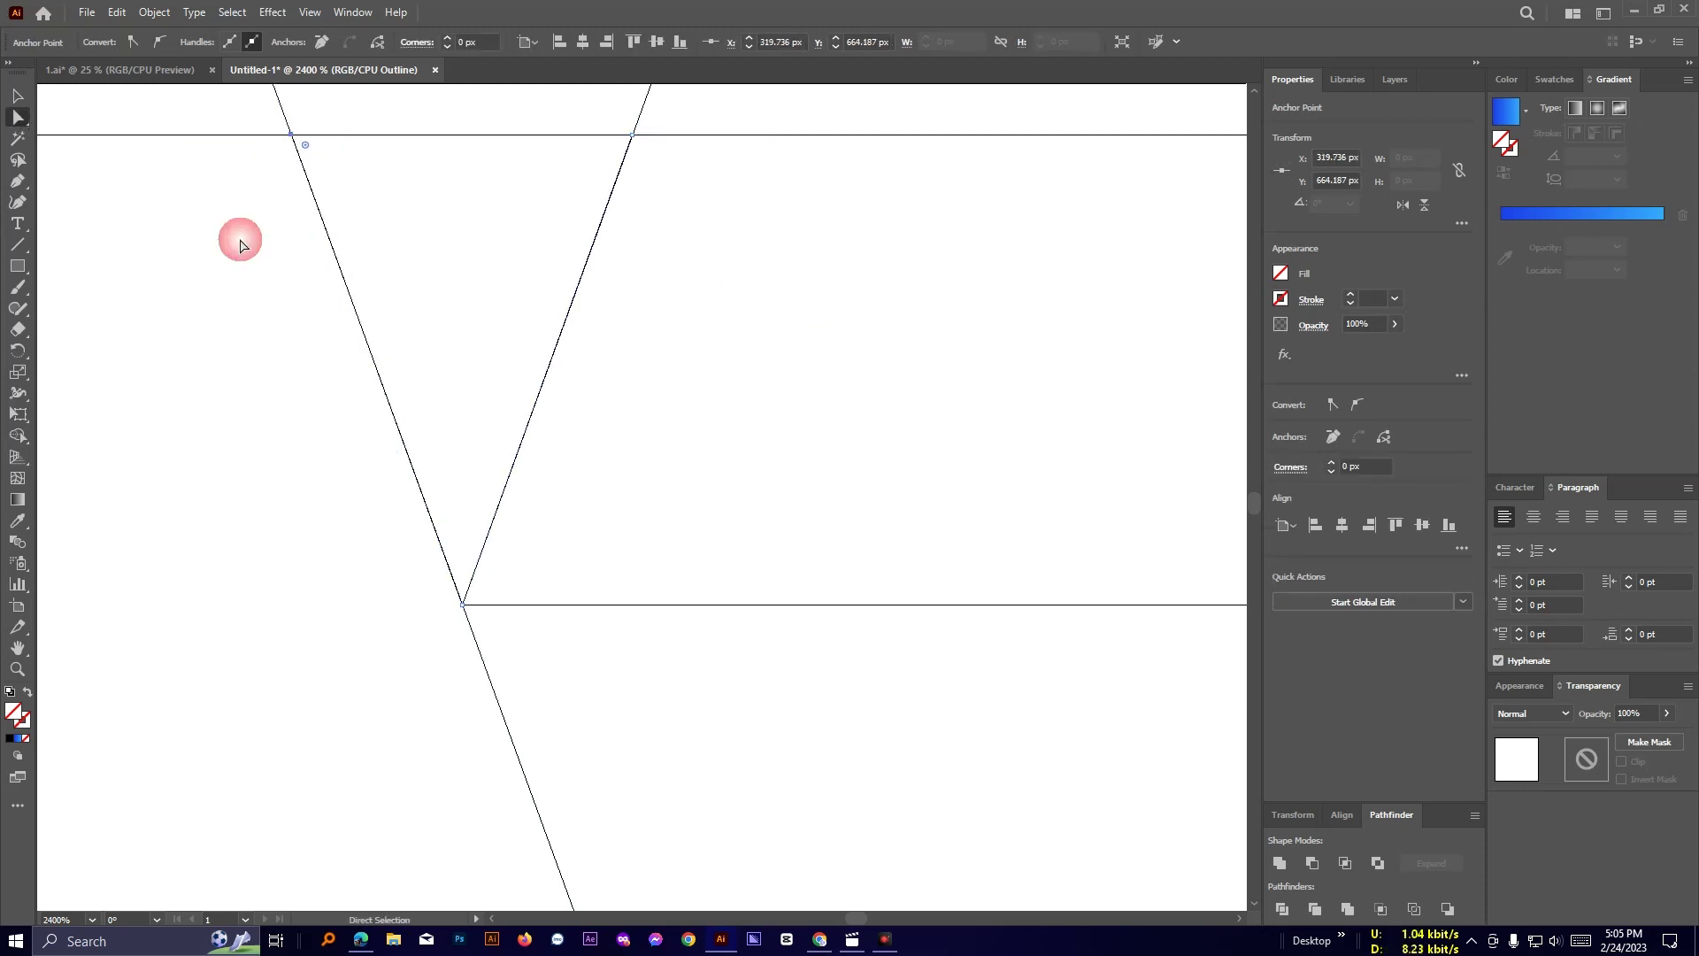
left_click(240, 240)
Delete the mirrored guide line and fill the fold triangle with the united shape's blue gradient.
key("v")
left_click_drag(581, 724, 495, 789)
key("Delete")
key("ctrl+y")
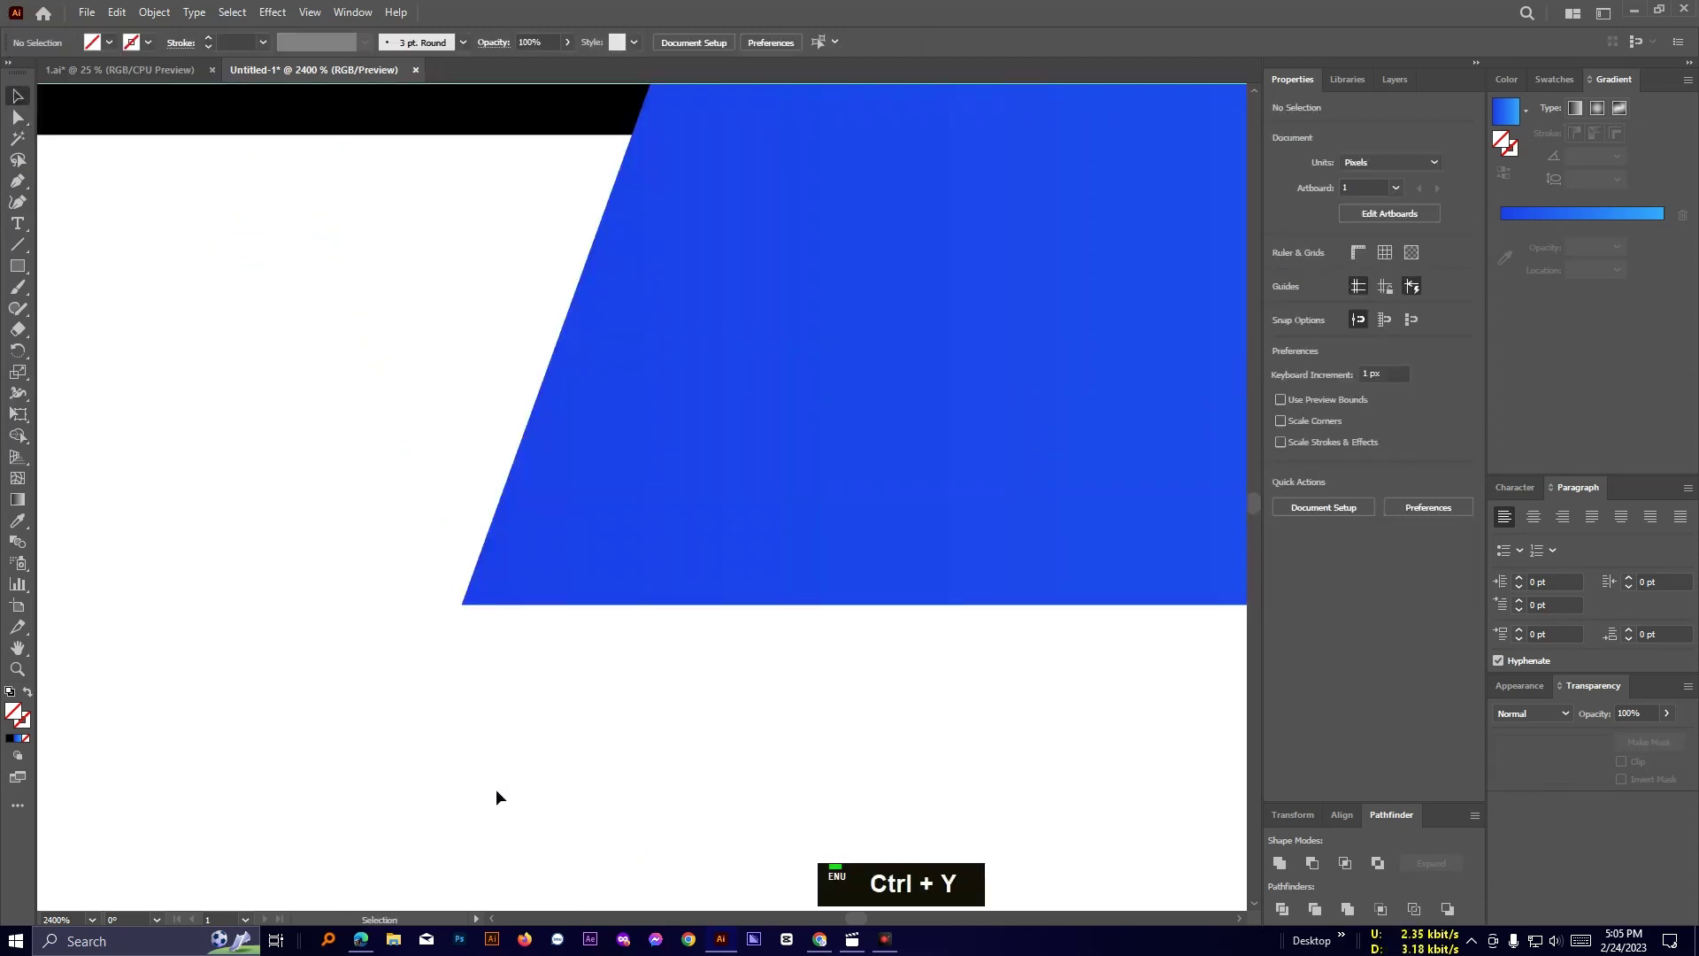
left_click_drag(261, 333, 390, 394)
left_click(17, 520)
left_click(575, 425)
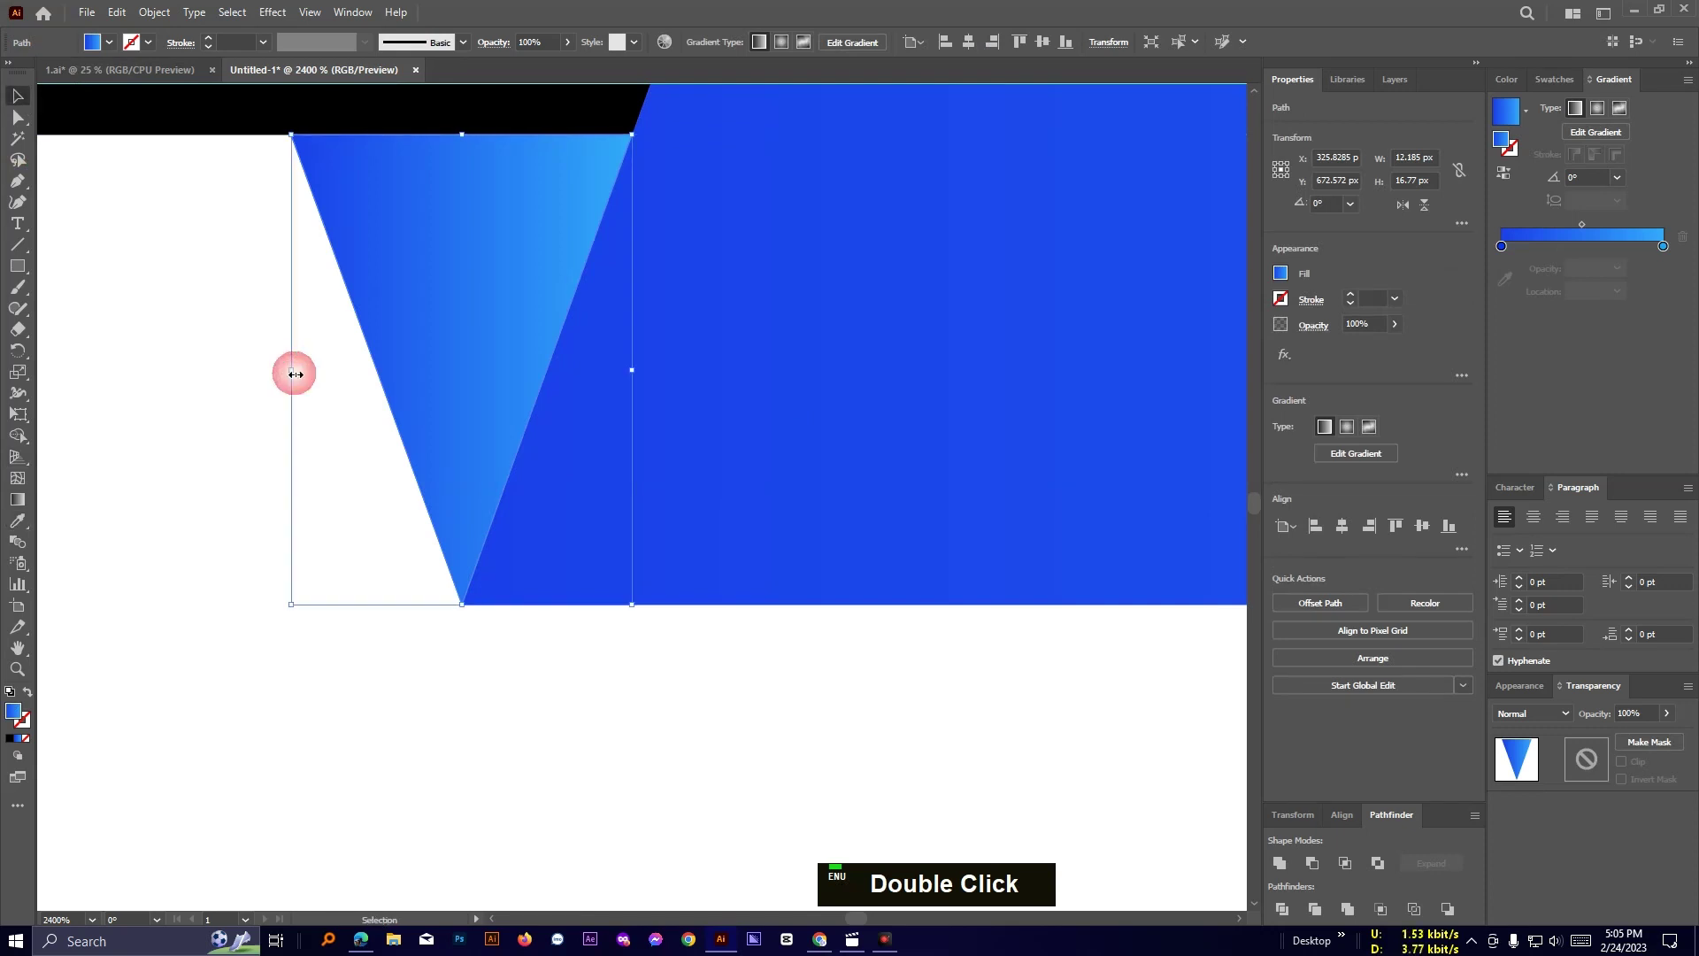
Offset the united shape's path inward and reverse the gradient of the outer border shape.
scroll(298, 372, "down", 4)
left_click(546, 515)
scroll(546, 513, "down", 2)
scroll(836, 508, "down", 3)
left_click_drag(906, 546, 768, 558)
left_click(772, 494)
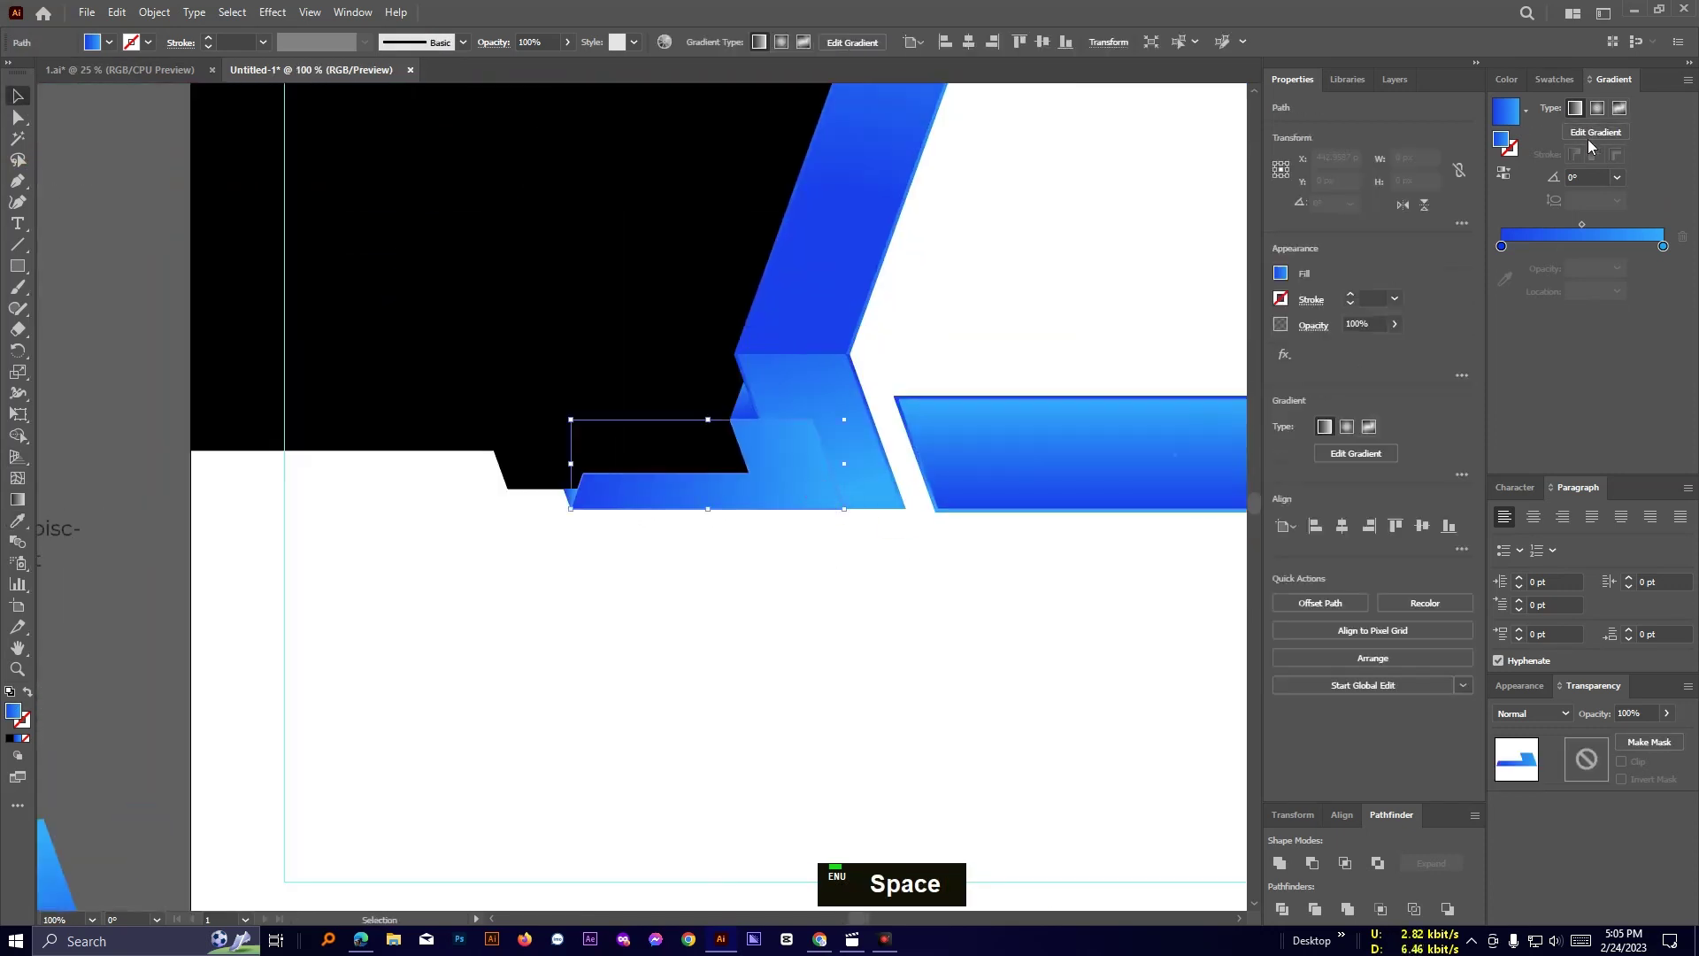
left_click(154, 12)
mouse_move(202, 452)
left_click(437, 517)
left_click(842, 515)
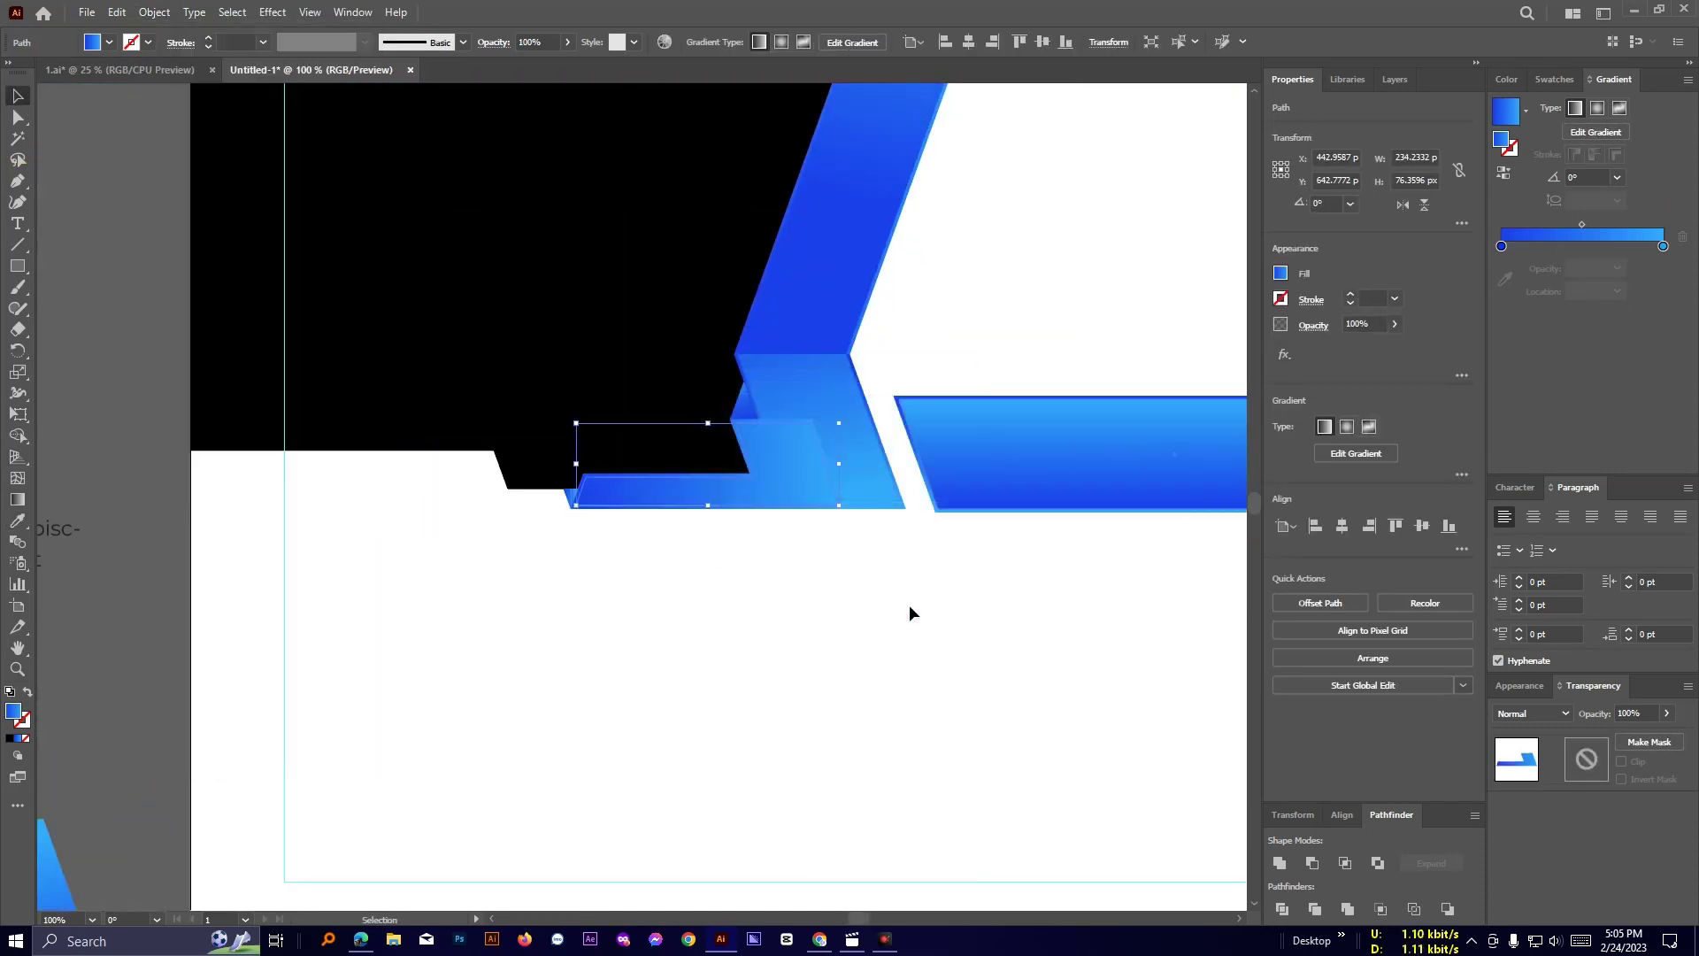
scroll(910, 603, "up", 2)
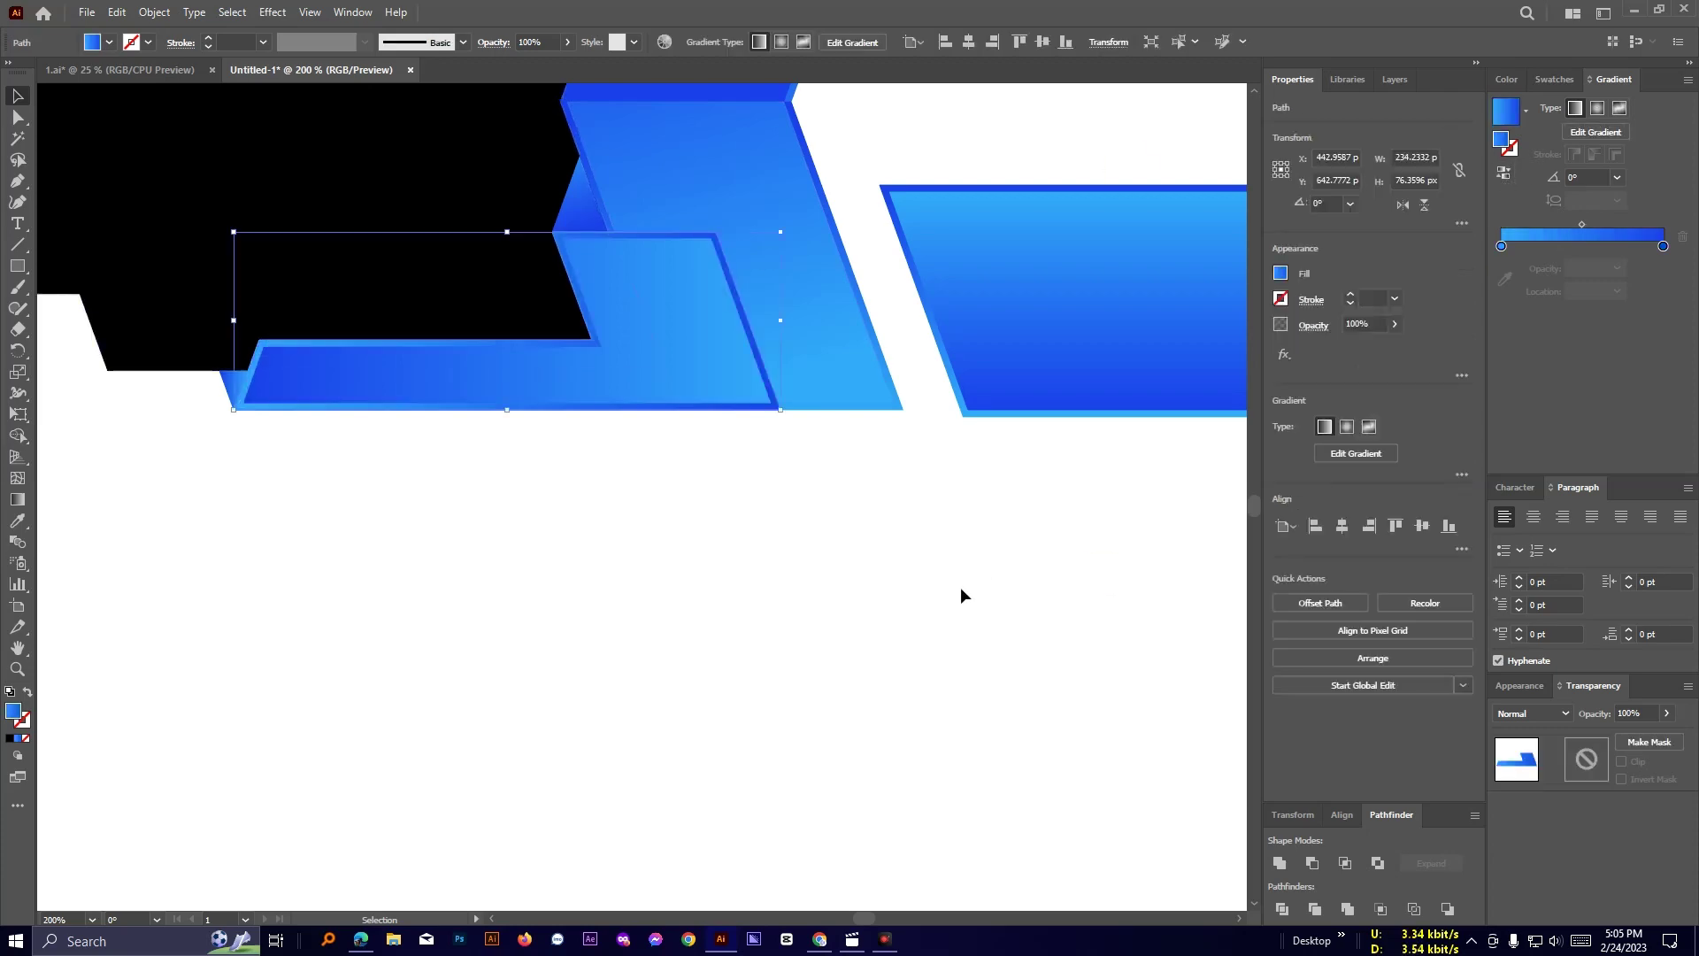
left_click(962, 588)
Reverse the gradient of the small fold triangle at the united shape's left end.
scroll(963, 587, "up", 1)
left_click_drag(499, 526, 958, 684)
left_click_drag(579, 696, 782, 655)
scroll(669, 682, "up", 2)
scroll(306, 561, "up", 2)
left_click_drag(305, 561, 691, 687)
left_click(602, 462)
left_click(1503, 173)
left_click(847, 687)
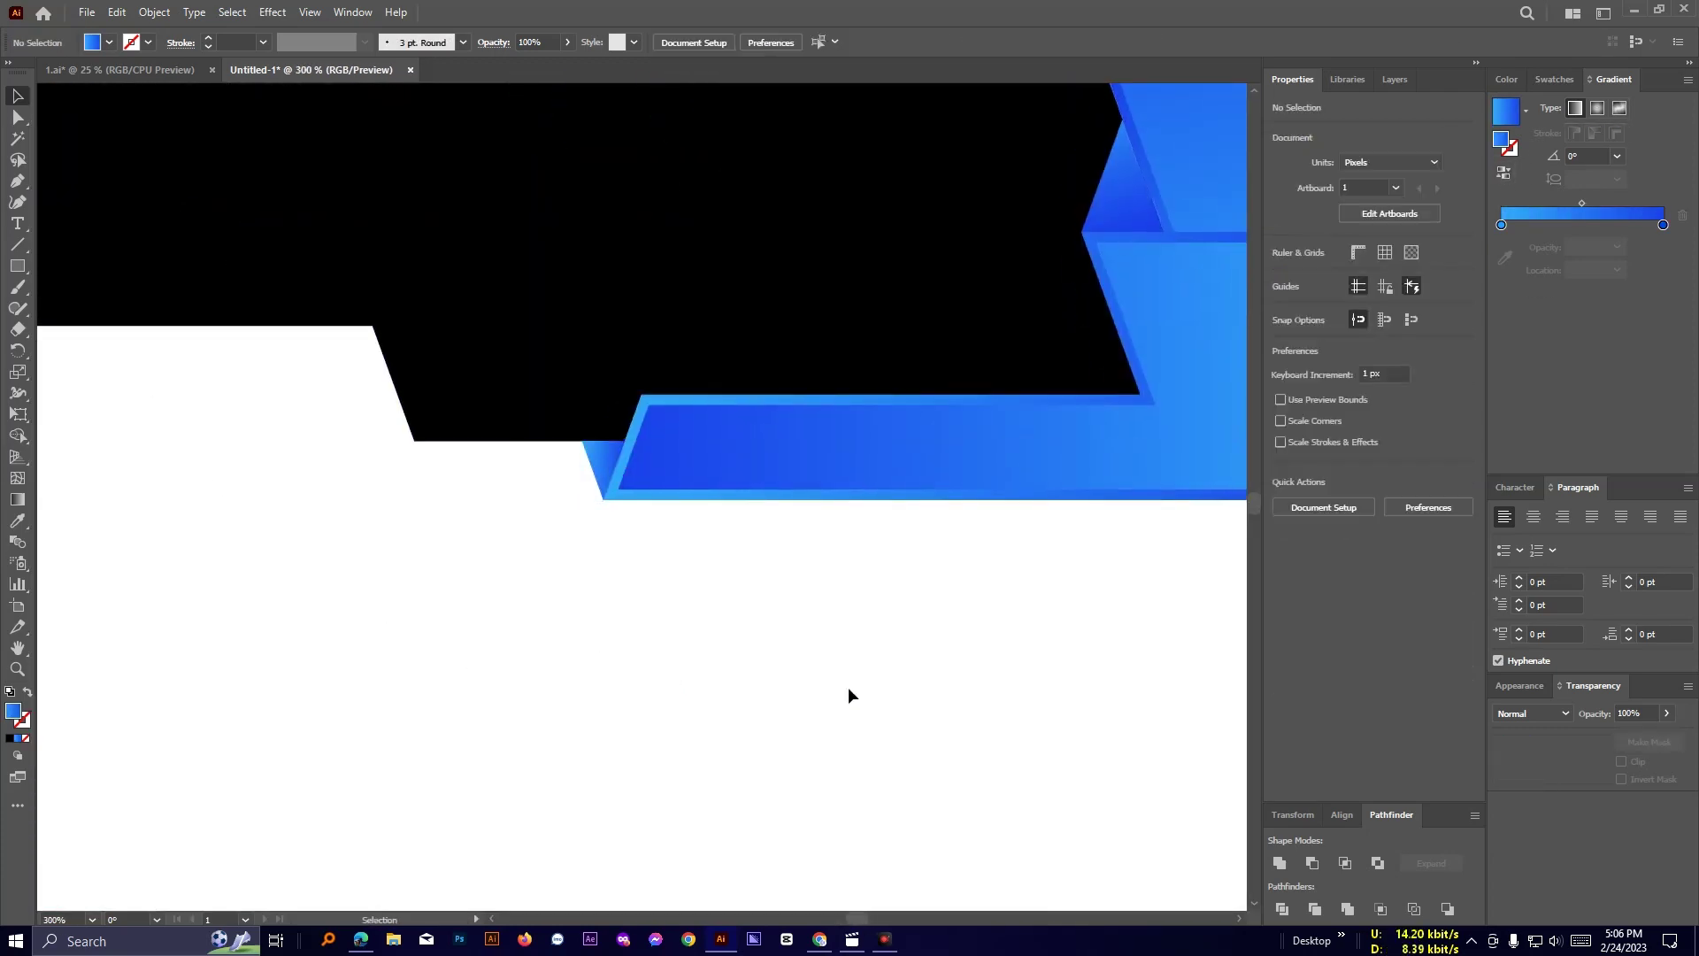
Draw a closed image-area polygon about 515 × 612 px along the top bar, artboard edge, lower bar and band's right side.
scroll(847, 687, "down", 5)
left_click_drag(990, 728, 534, 633)
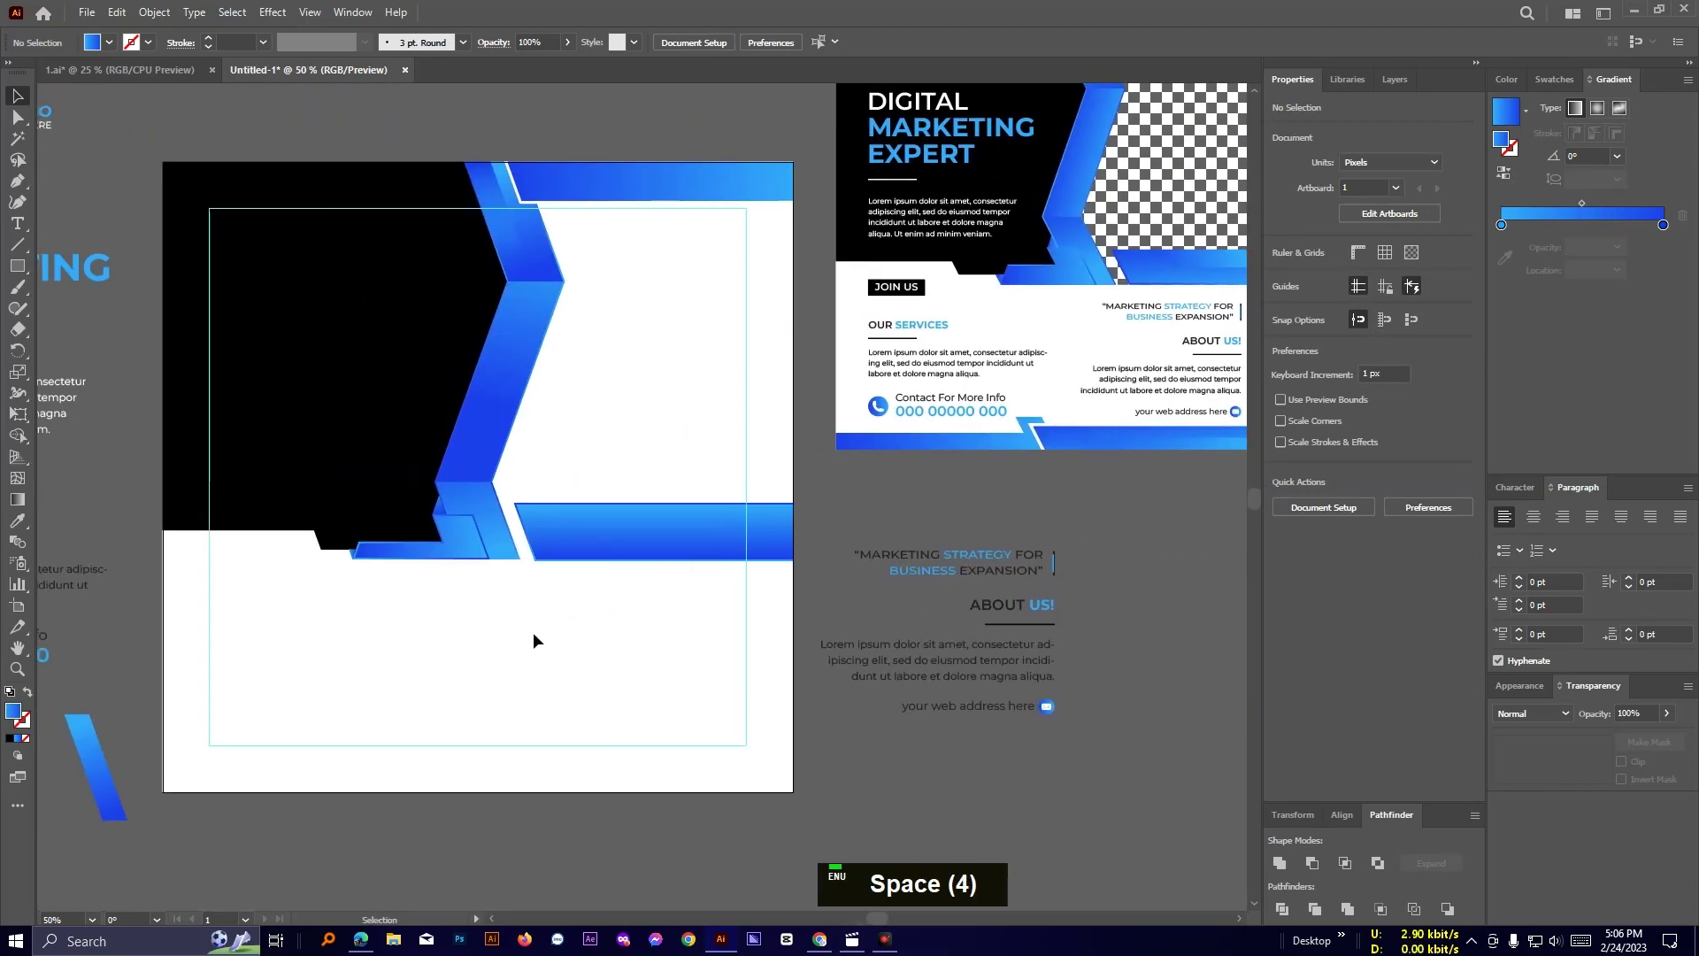
left_click(17, 181)
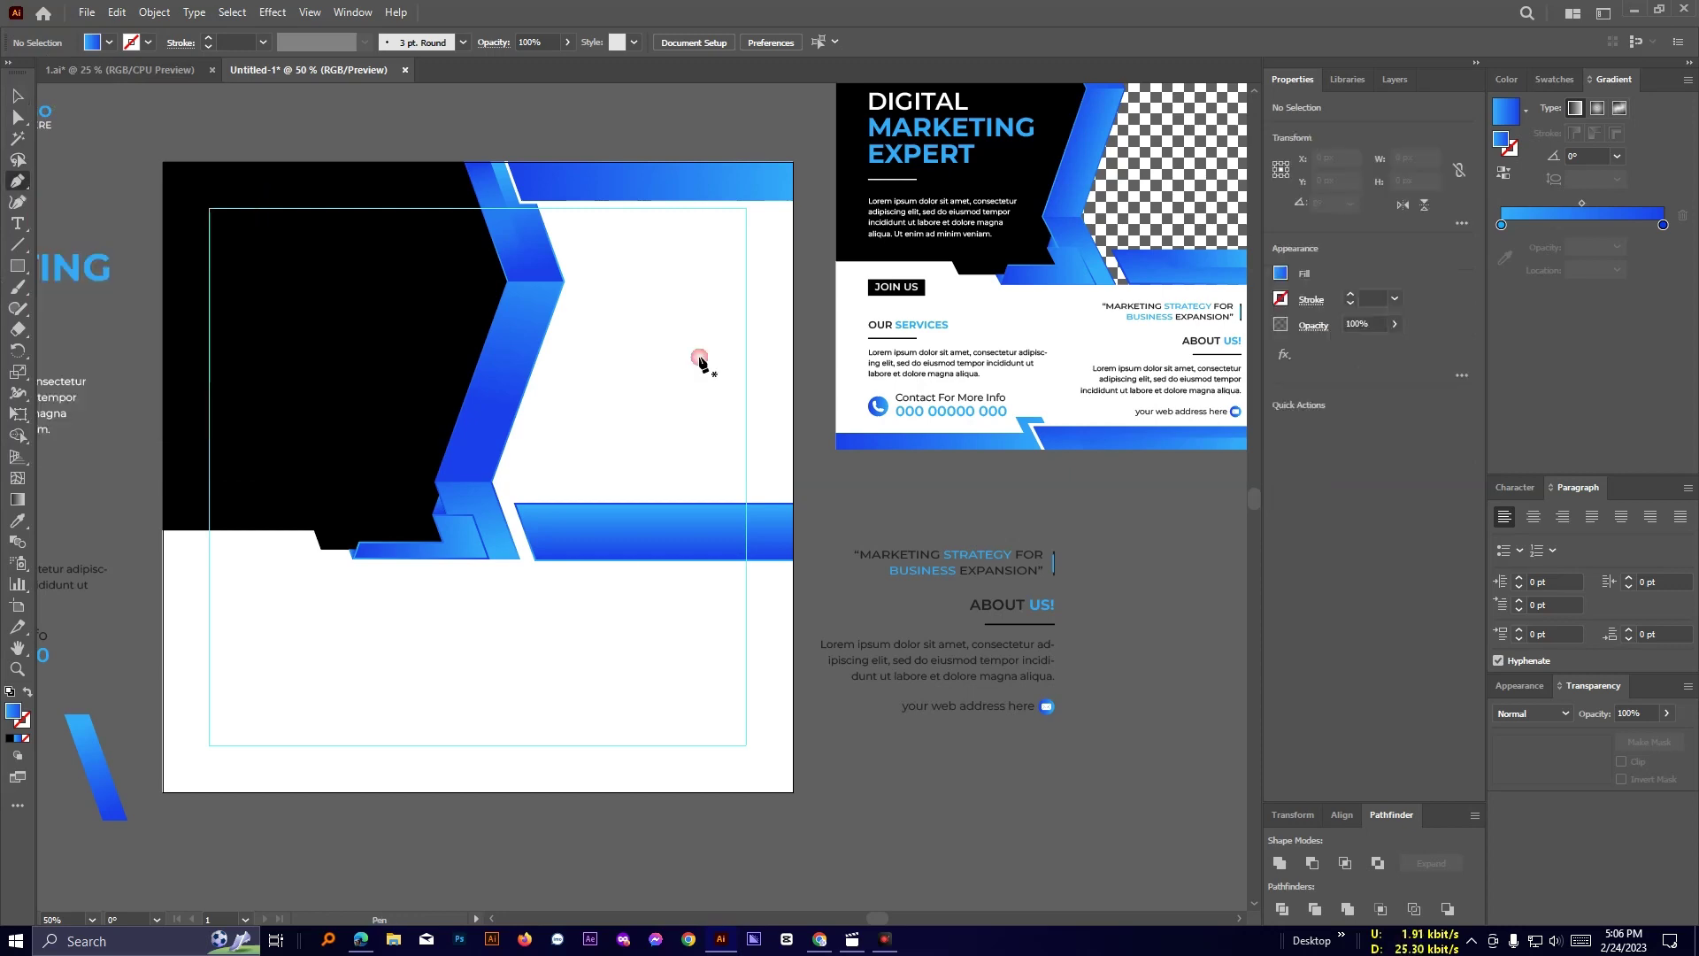
scroll(698, 364, "up", 2)
left_click_drag(621, 356, 817, 704)
left_click(539, 386)
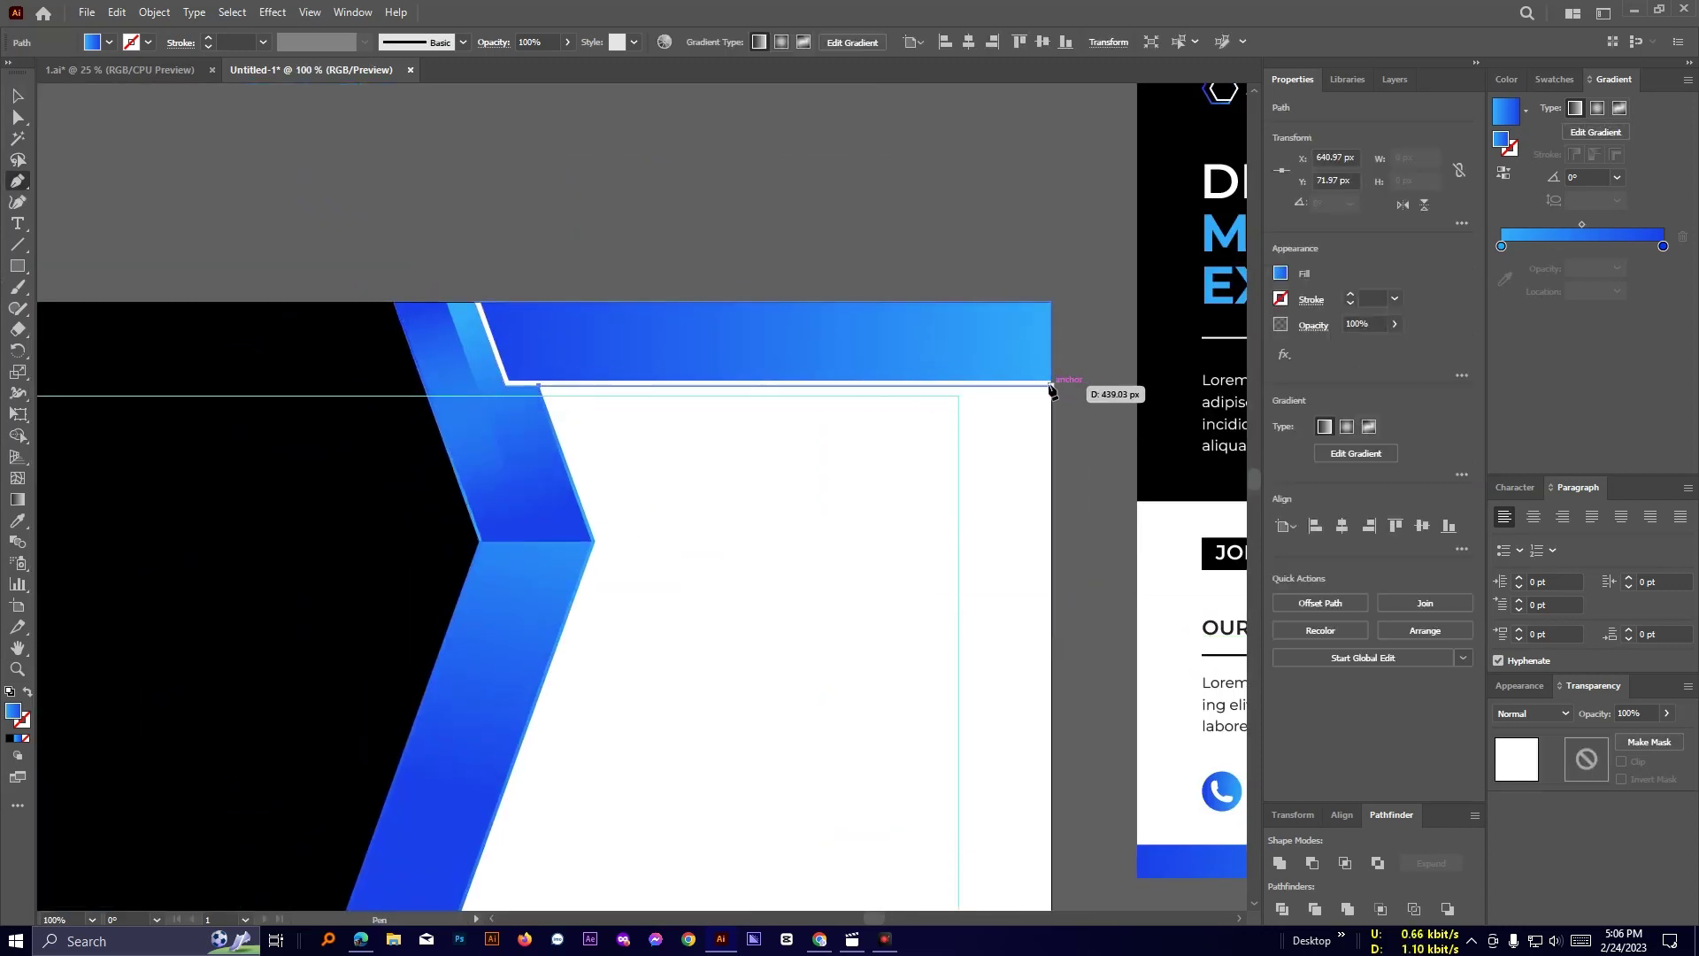
left_click(1051, 386)
left_click_drag(1027, 645, 983, 258)
left_click(1007, 712)
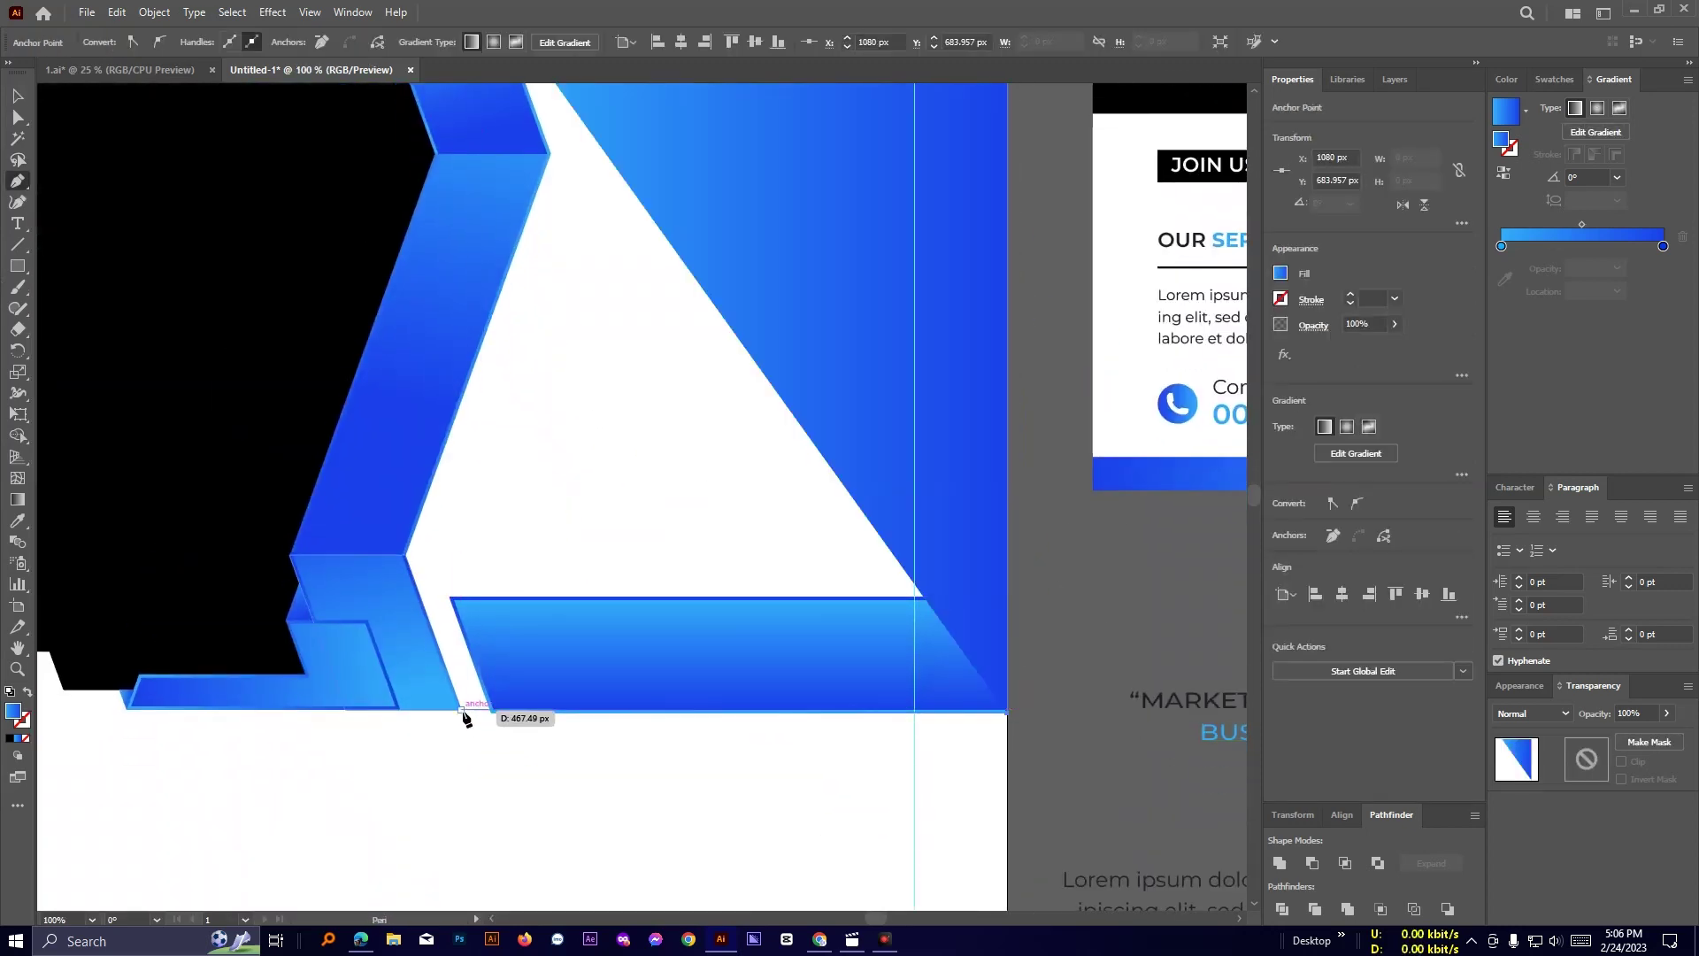
left_click(461, 711)
key("ctrl+y")
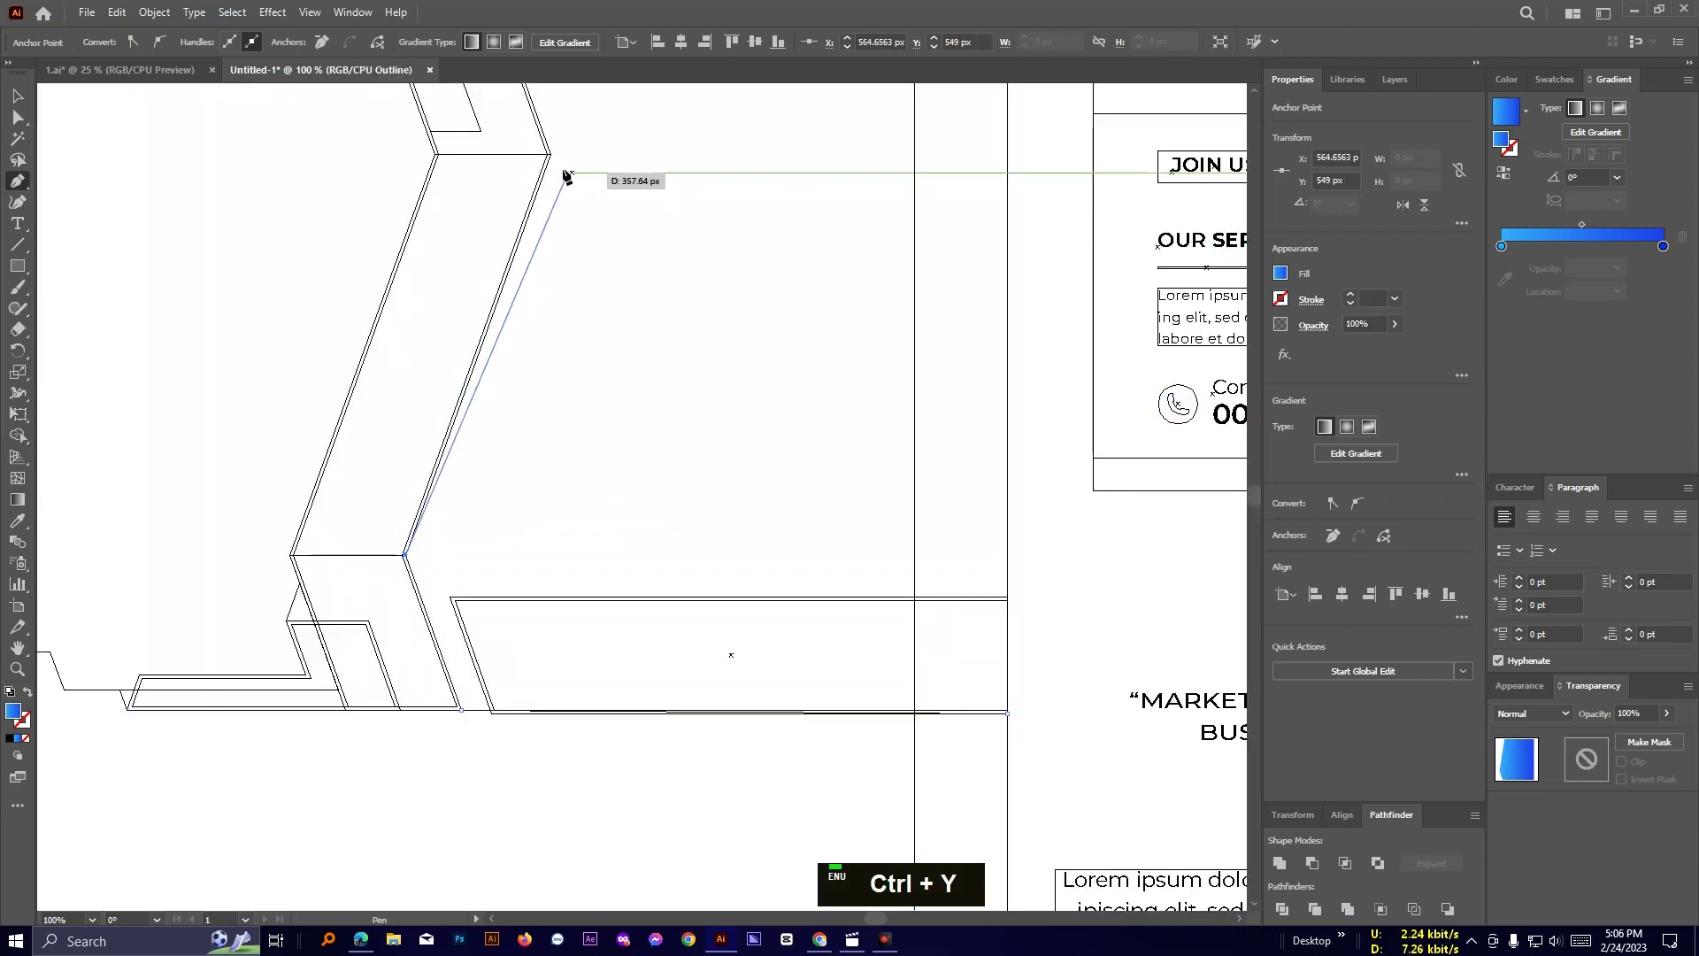
left_click(550, 154)
left_click_drag(584, 95, 688, 481)
left_click(599, 387)
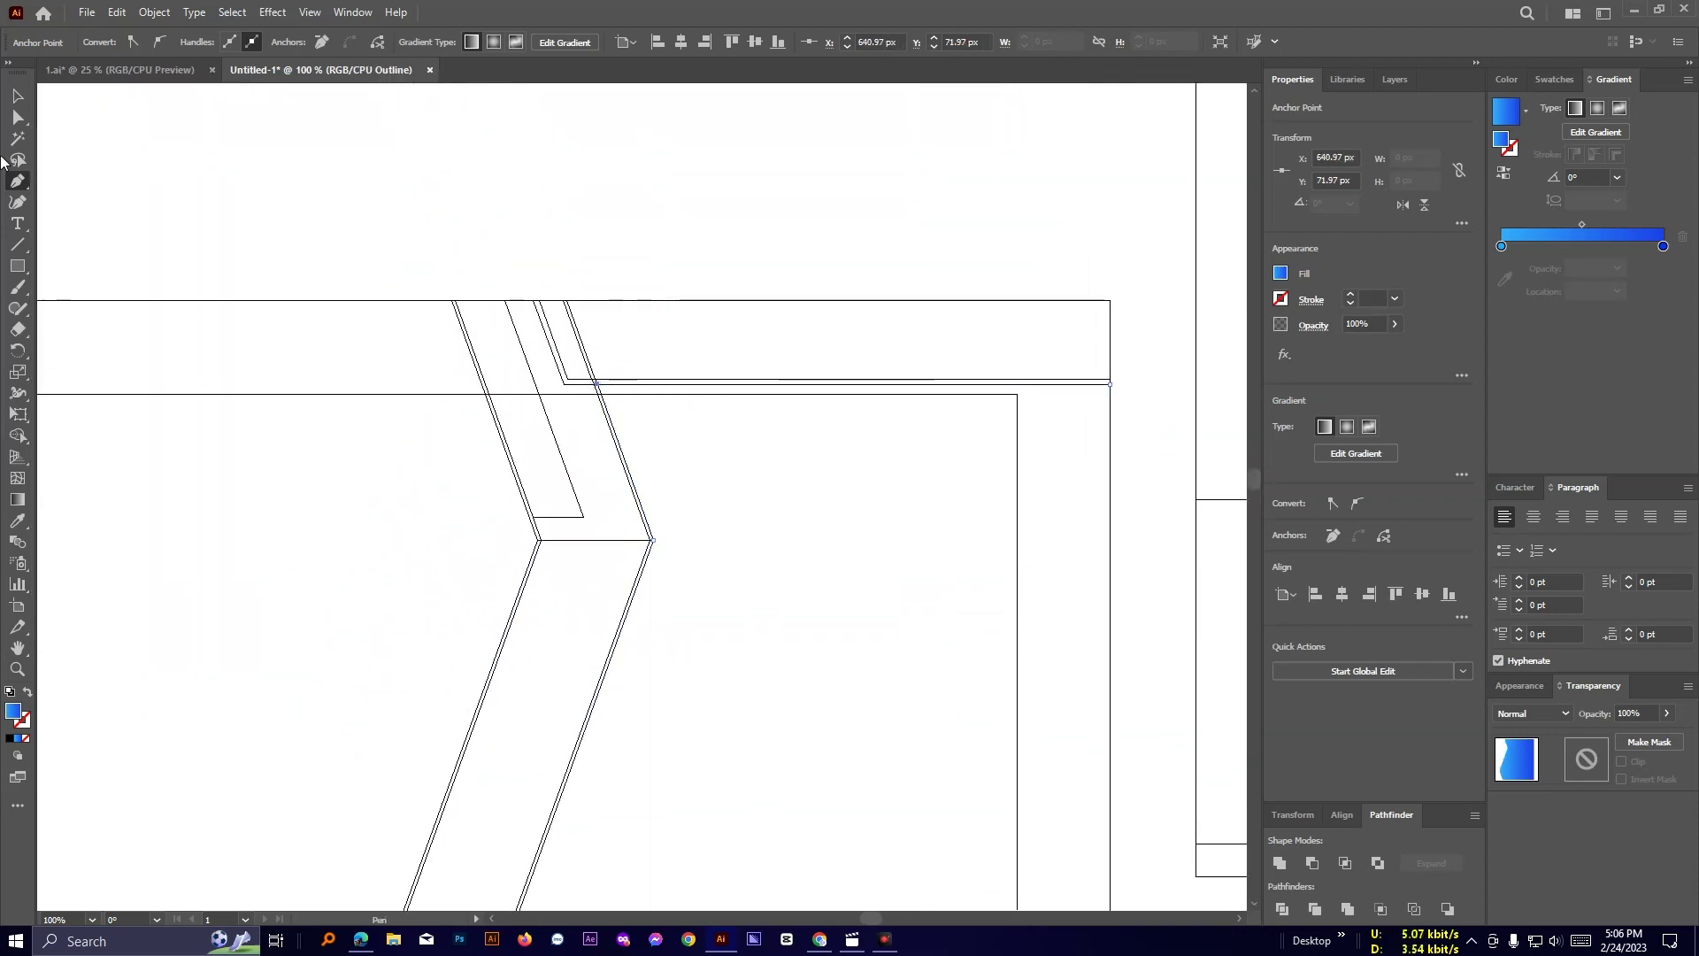
Fill the image-area polygon with a dark gray swatch.
key("ctrl+y")
left_click(1554, 80)
left_click(1560, 187)
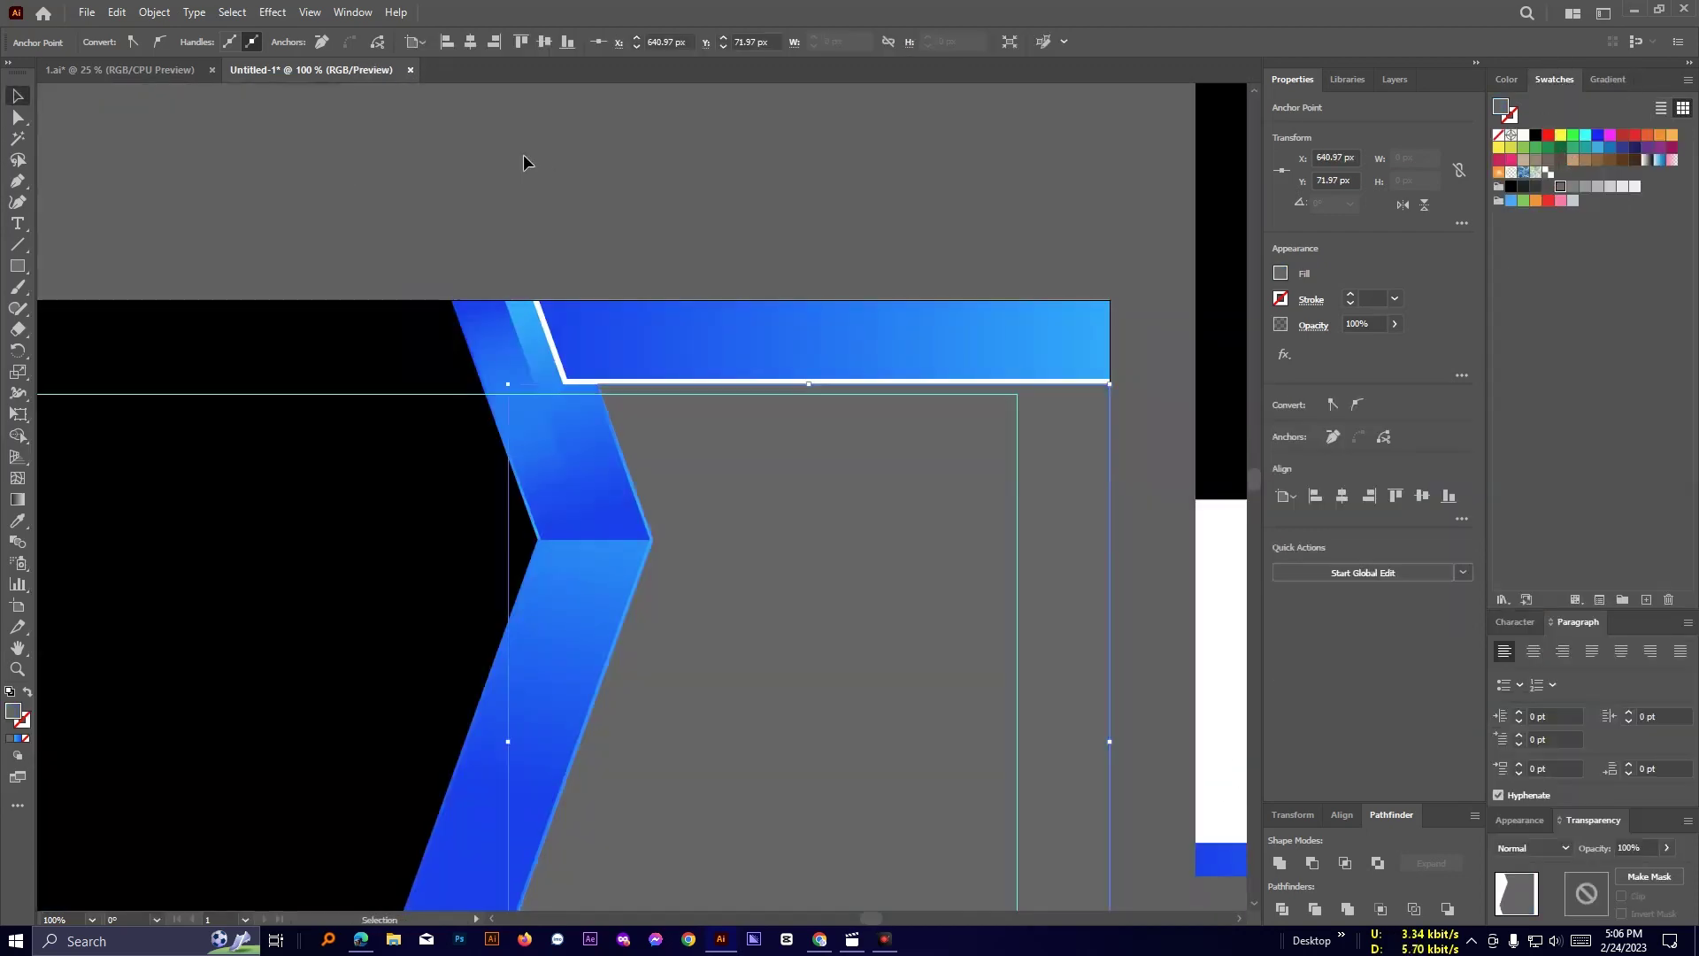
scroll(529, 154, "down", 3)
scroll(533, 153, "up", 1)
scroll(535, 152, "up", 1)
left_click_drag(472, 195, 603, 165)
left_click(602, 165)
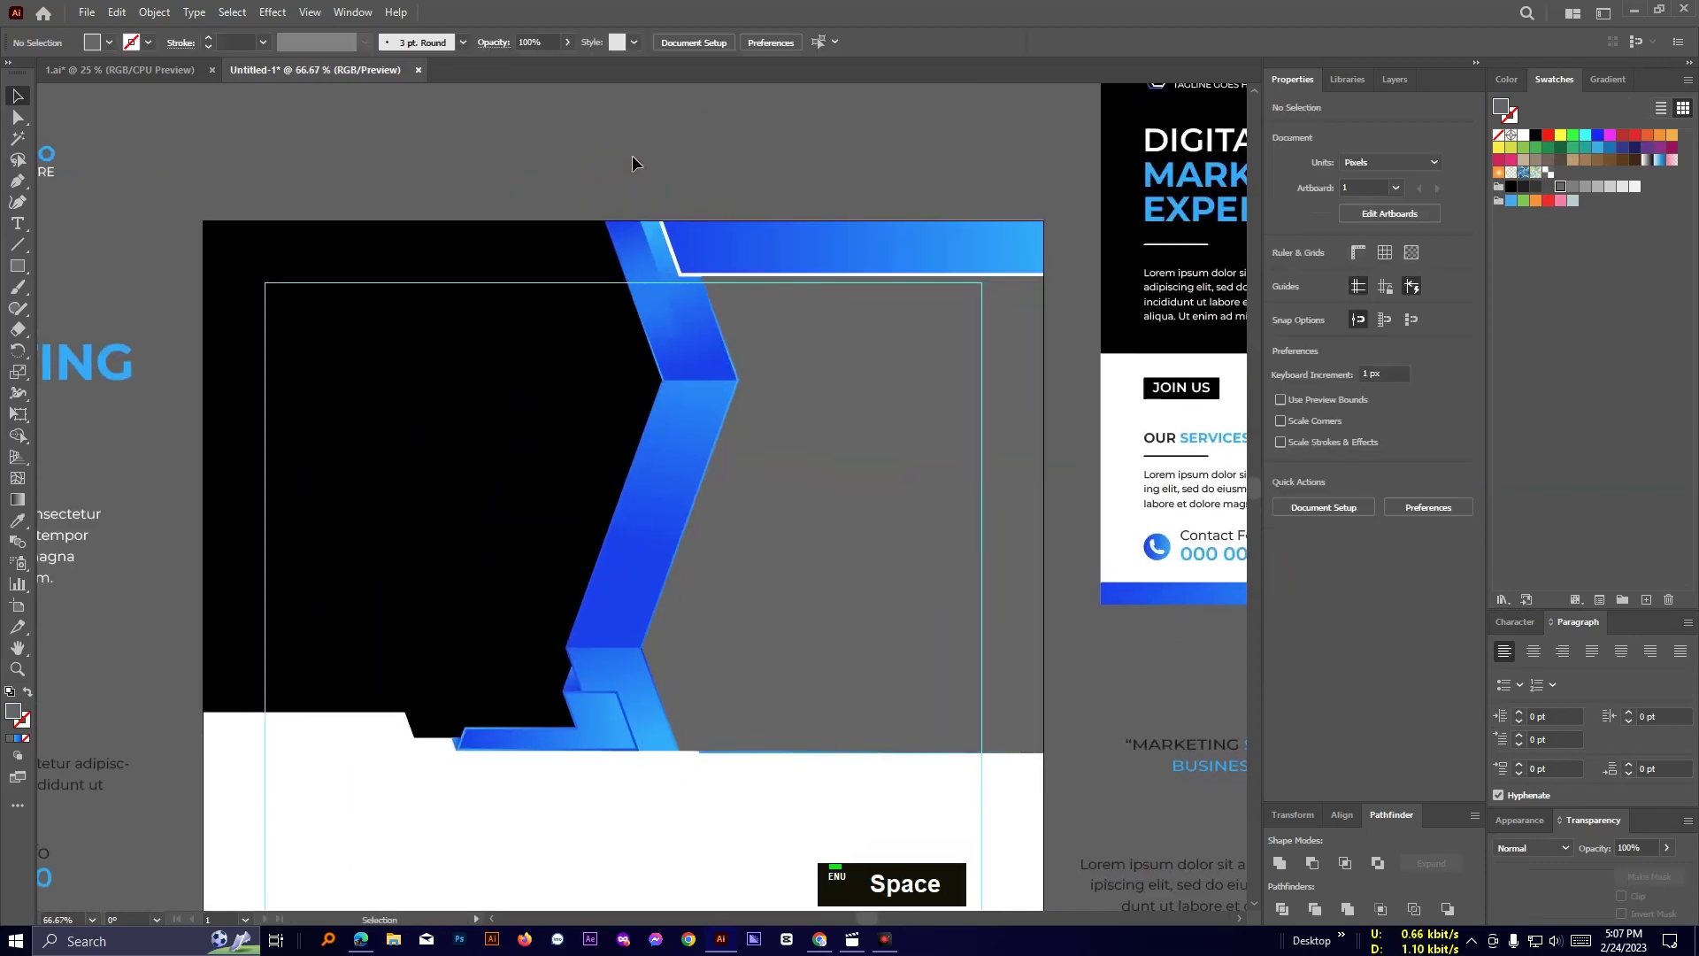
Arrange the gray image-area polygon behind the band and bars, just above the white background.
left_click_drag(797, 193, 750, 127)
scroll(692, 434, "down", 1)
left_click_drag(691, 699, 608, 639)
key("ctrl+[")
key("ctrl+[")
key("ctrl+shift+[")
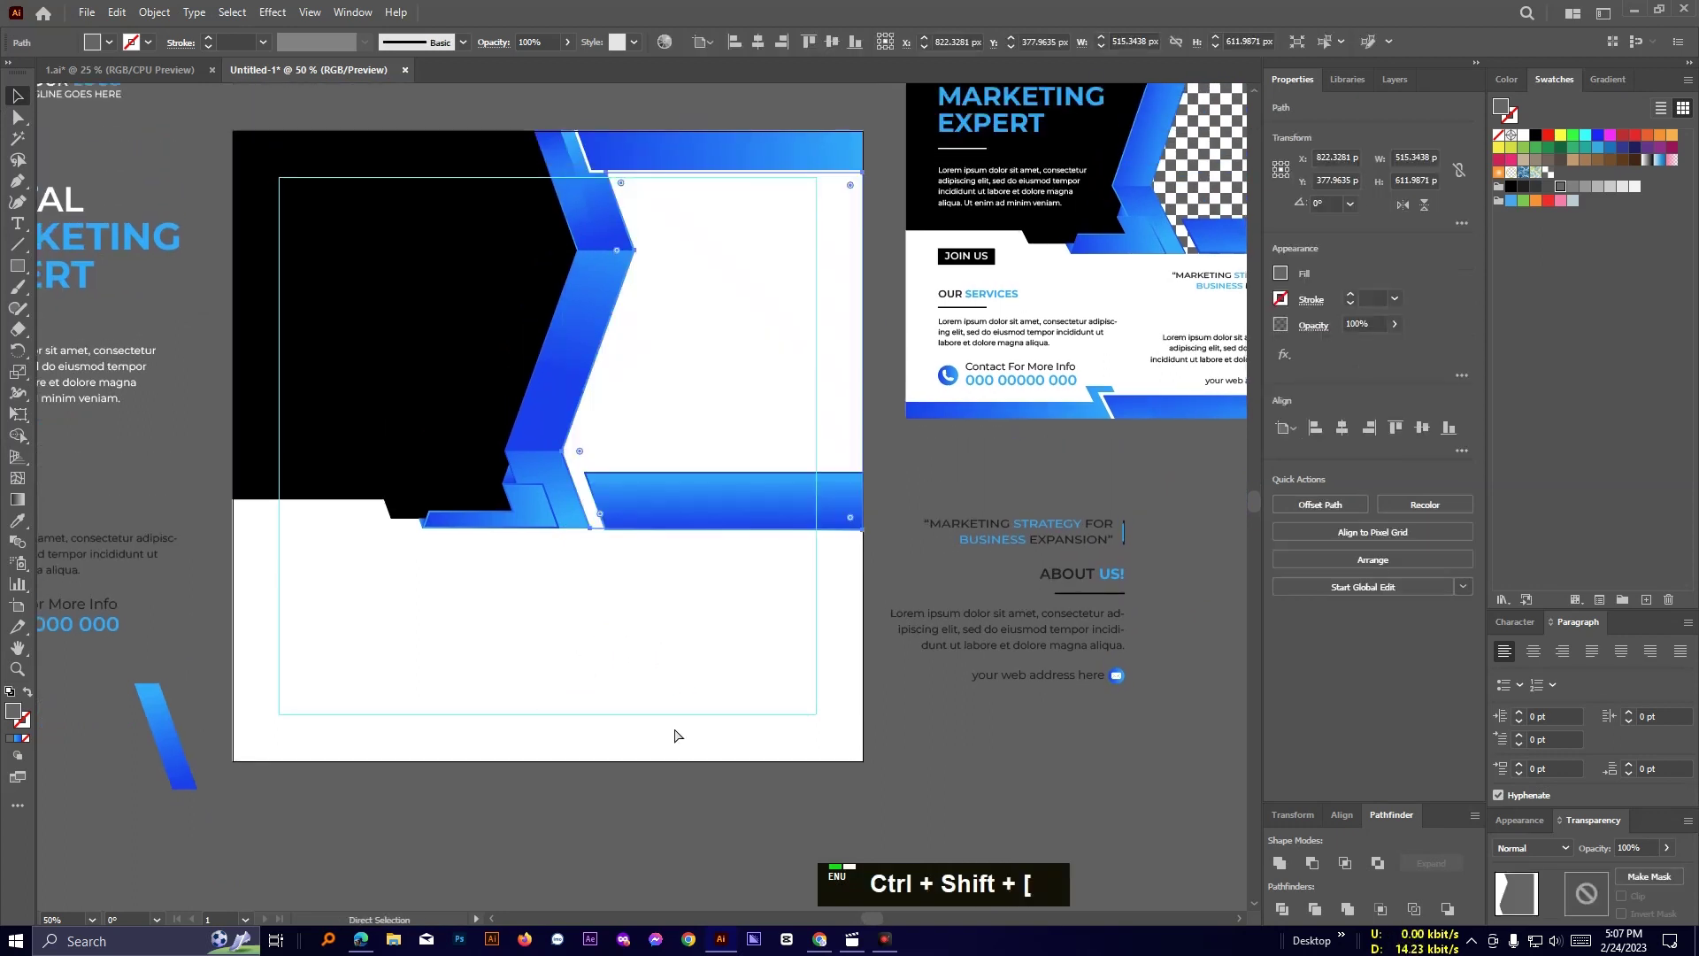
key("ctrl+]")
left_click(674, 728)
Draw a rectangle about 469 × 43 px in the artboard's lower-left corner and fill it with the blue gradient.
key("m")
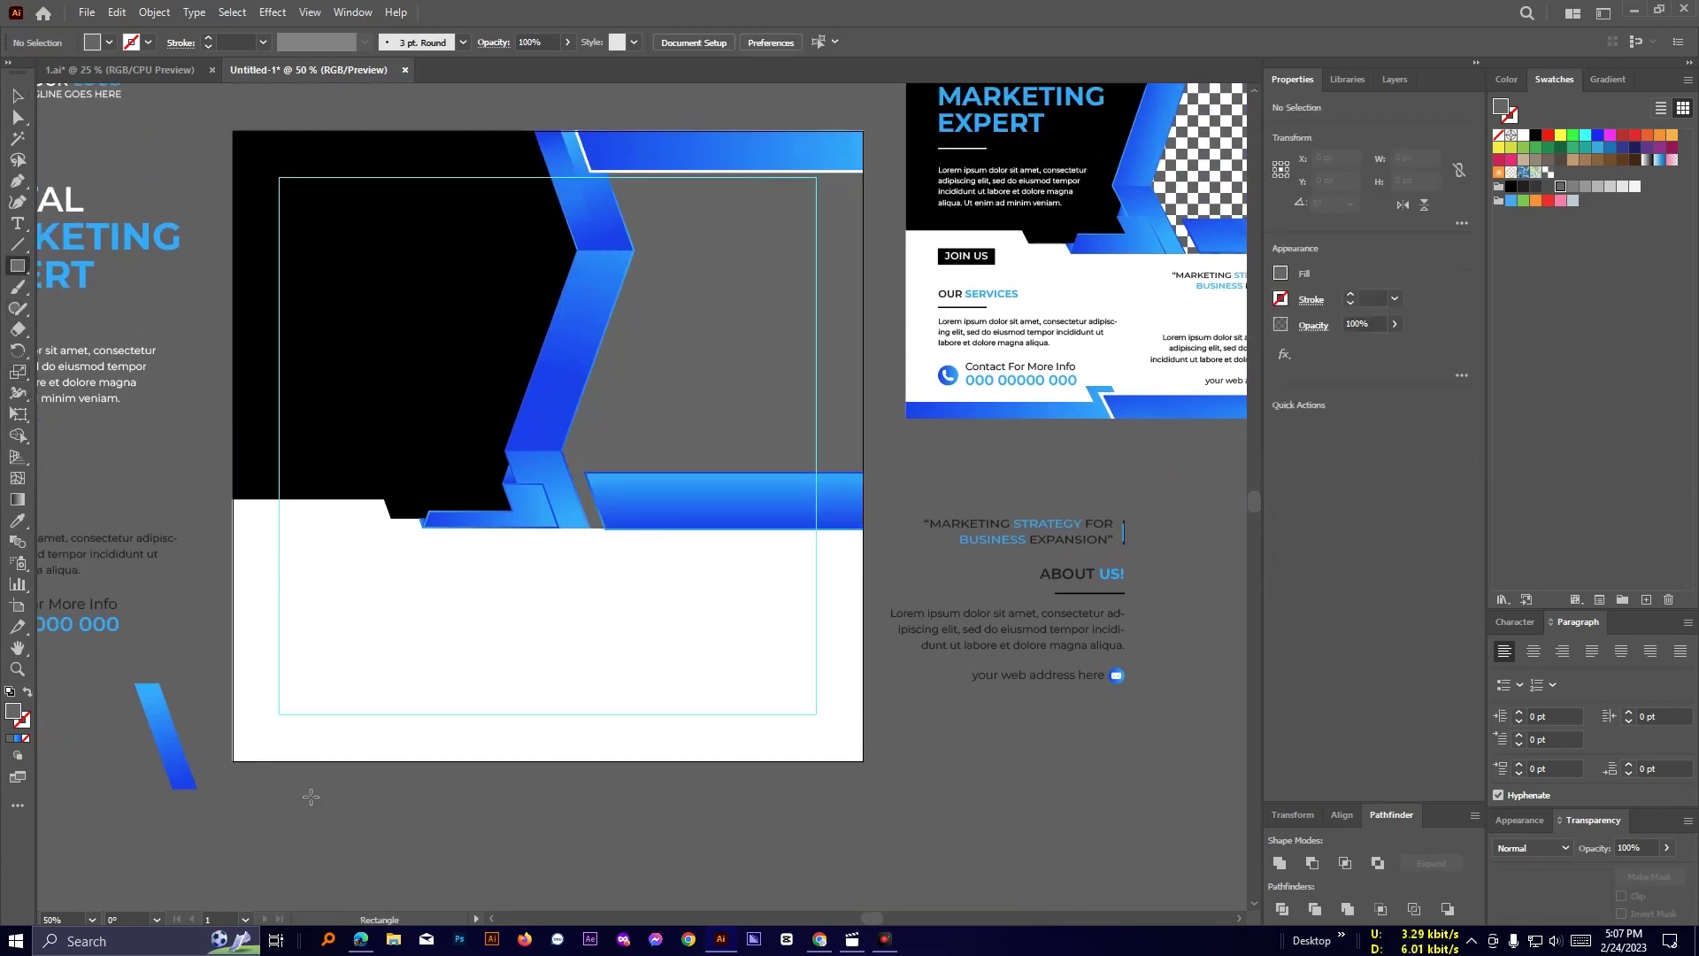
left_click_drag(234, 736, 507, 761)
key("i")
left_click(630, 579)
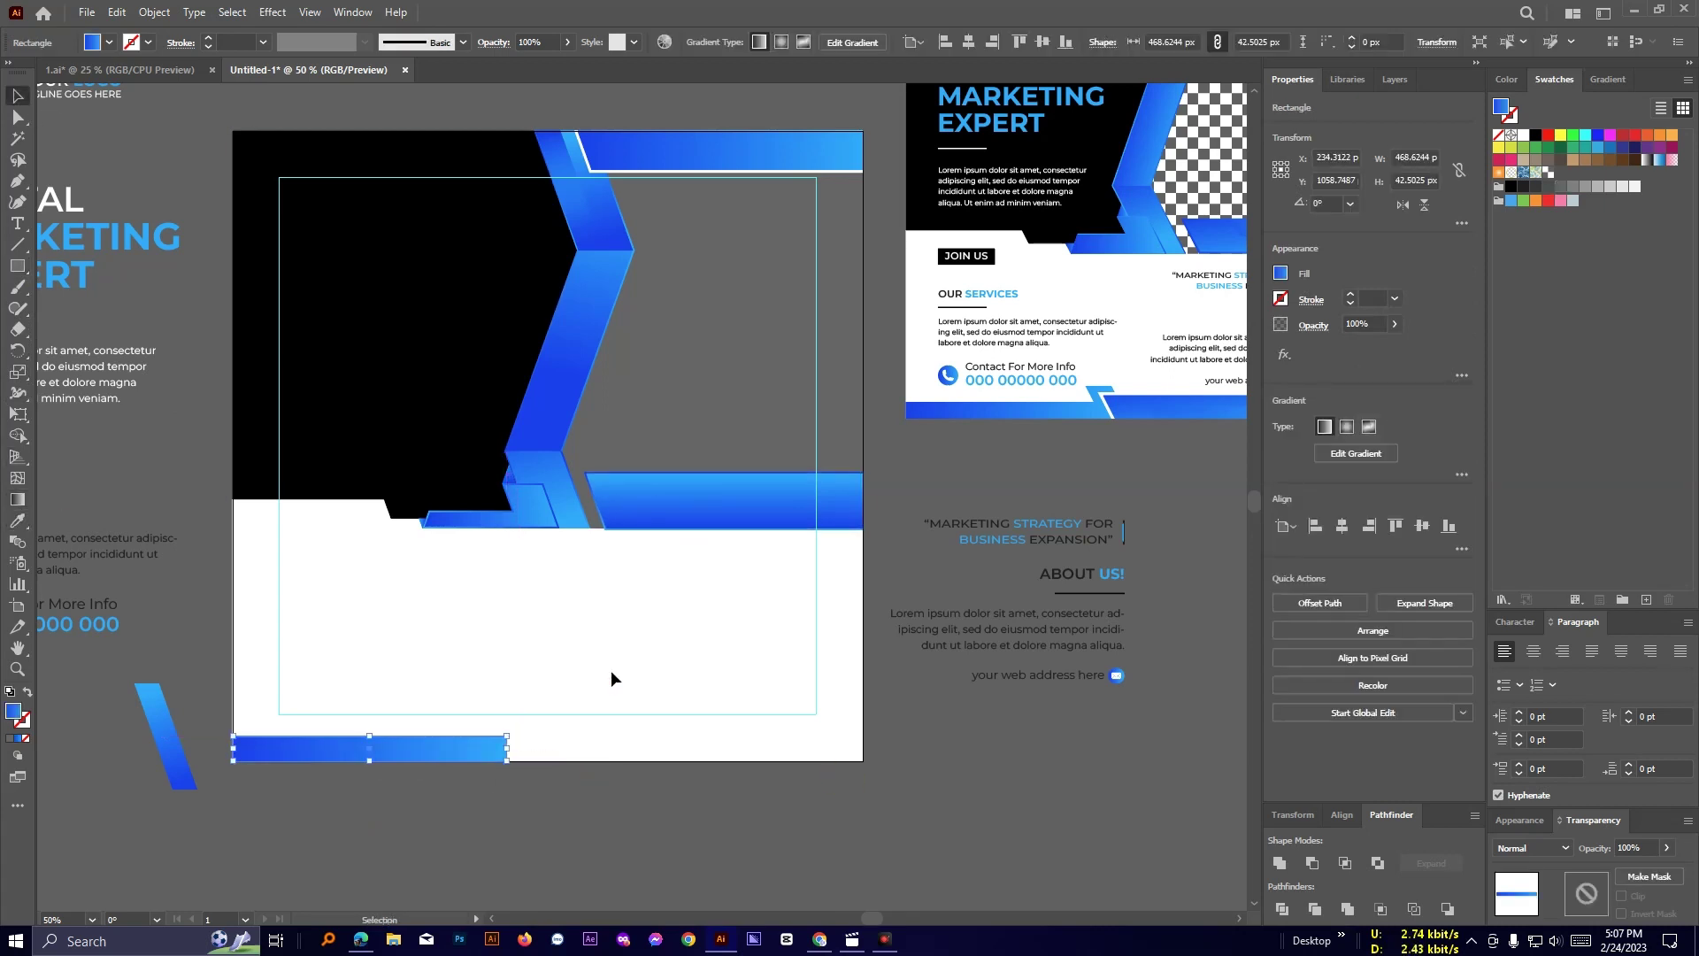
left_click(611, 672)
Slant the bottom rectangle's right end by moving its upper-right anchor inward.
scroll(624, 668, "up", 2)
left_click_drag(627, 666, 682, 458)
scroll(679, 460, "down", 1)
left_click(12, 112)
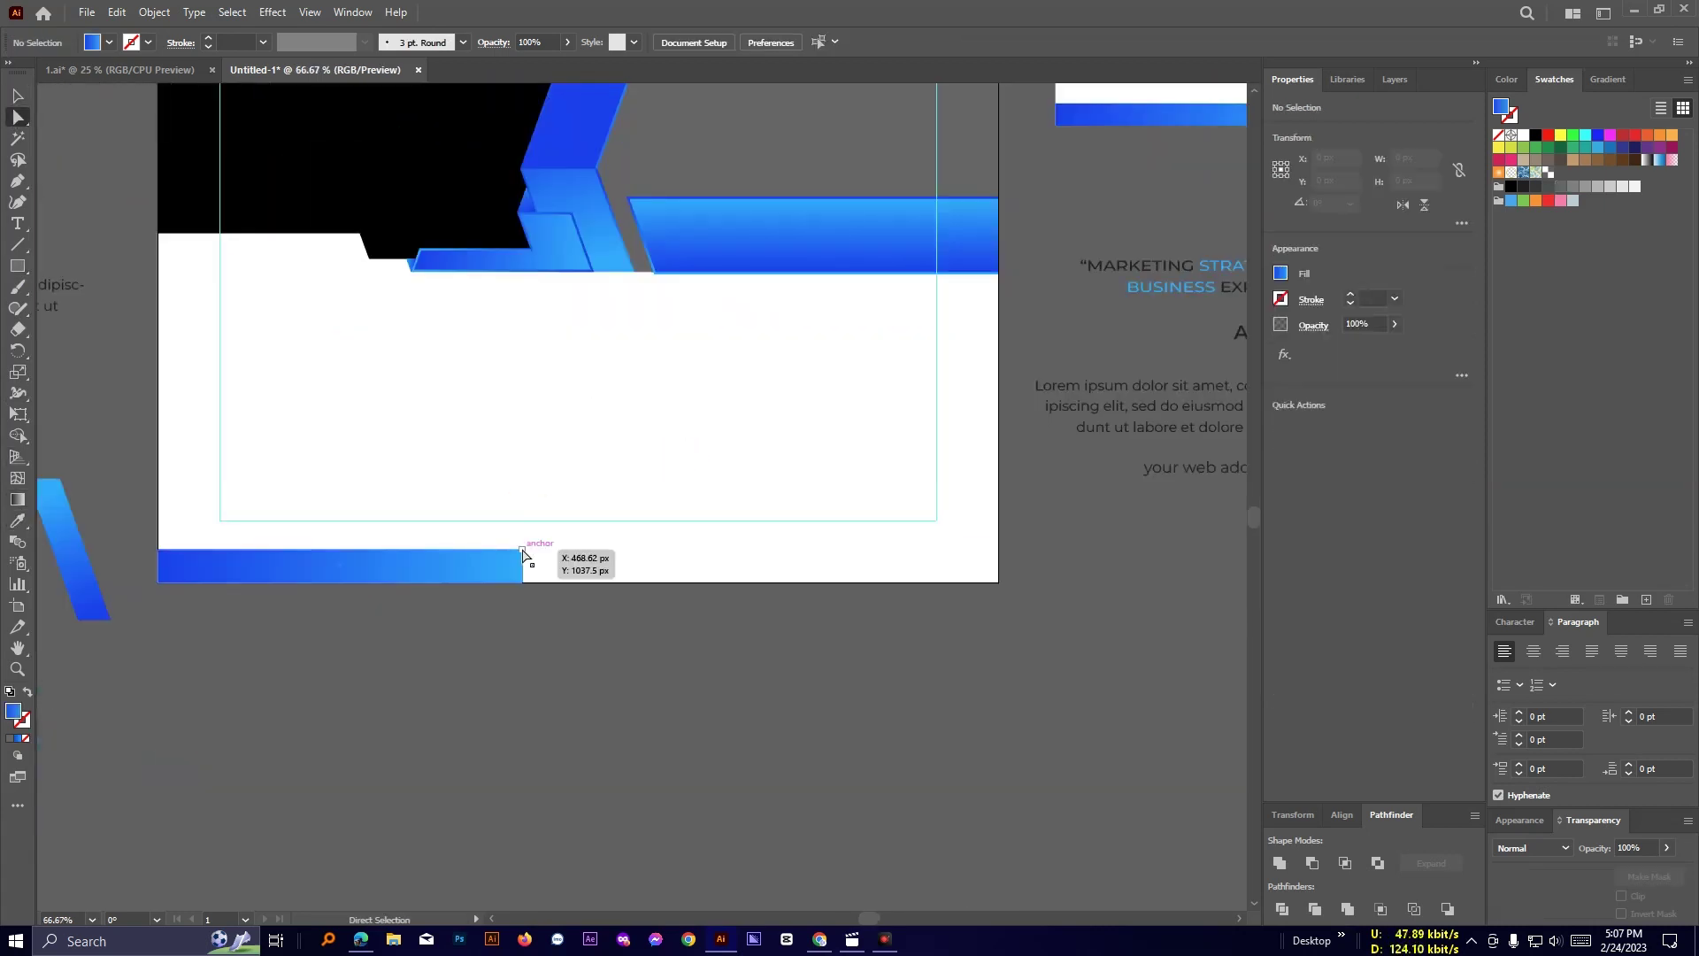
left_click_drag(523, 554, 503, 555)
left_click(611, 527)
scroll(610, 526, "down", 1)
left_click_drag(610, 518, 734, 593)
scroll(739, 577, "up", 1)
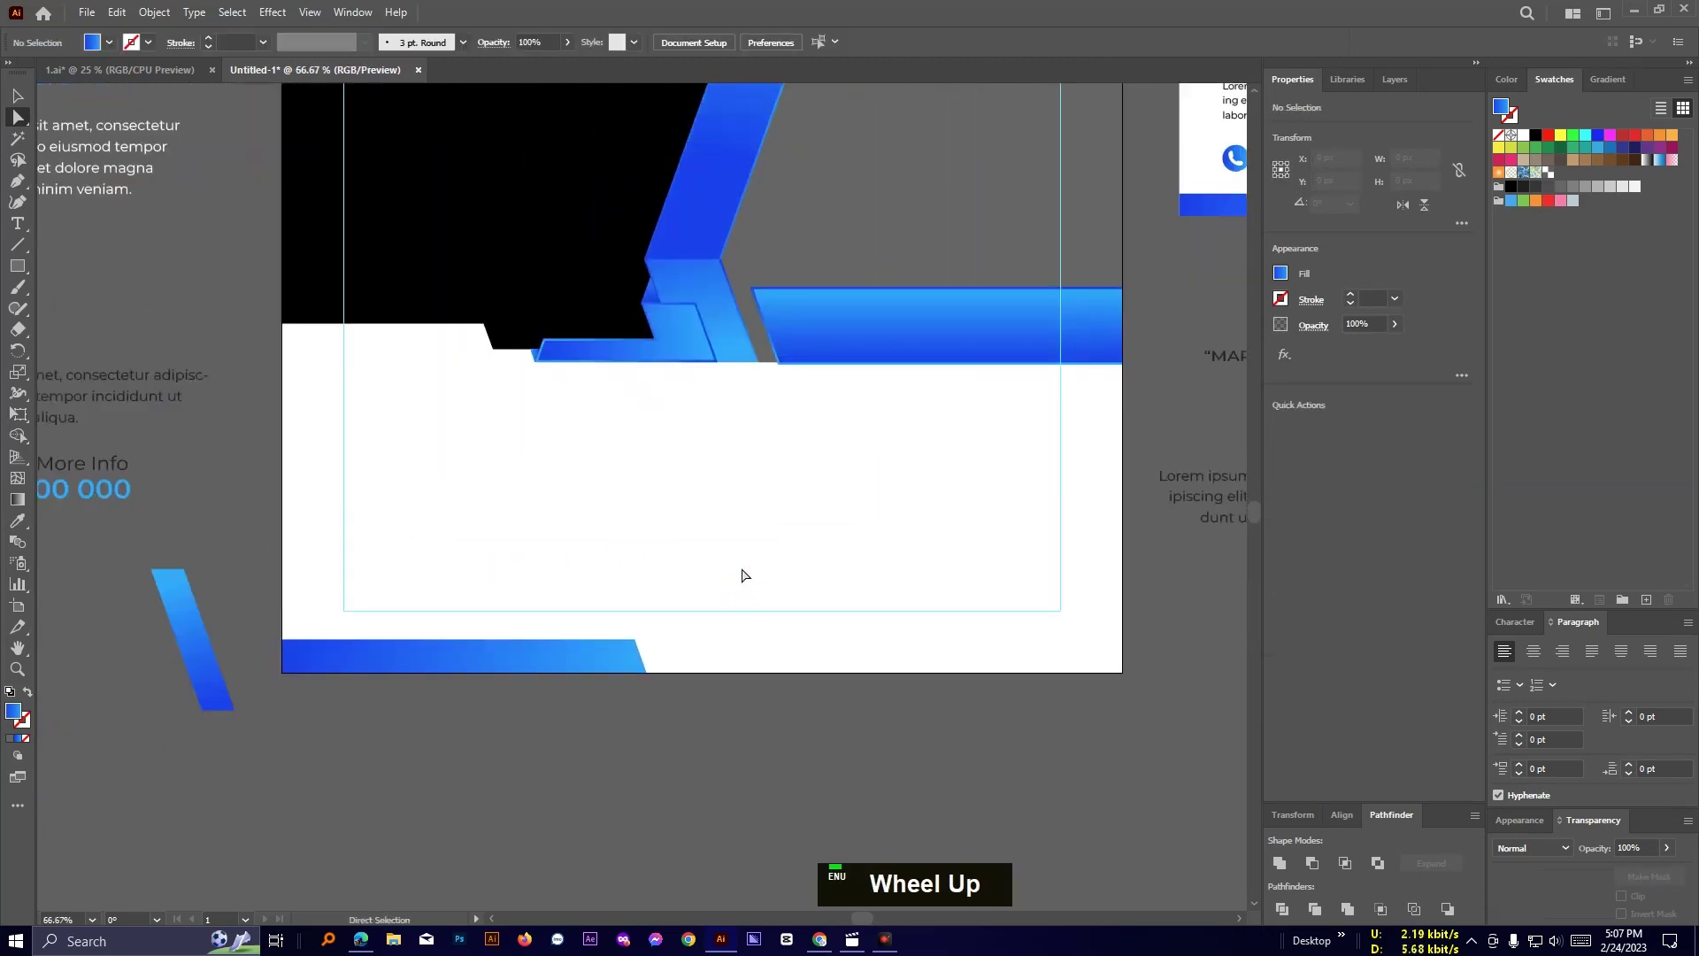
Draw a line along the black panel's slanted bottom step and move it over the bottom bar's slanted right end.
key("backslash")
mouse_move(484, 323)
left_mouse_down()
mouse_move(575, 533)
mouse_move(573, 568)
left_mouse_up()
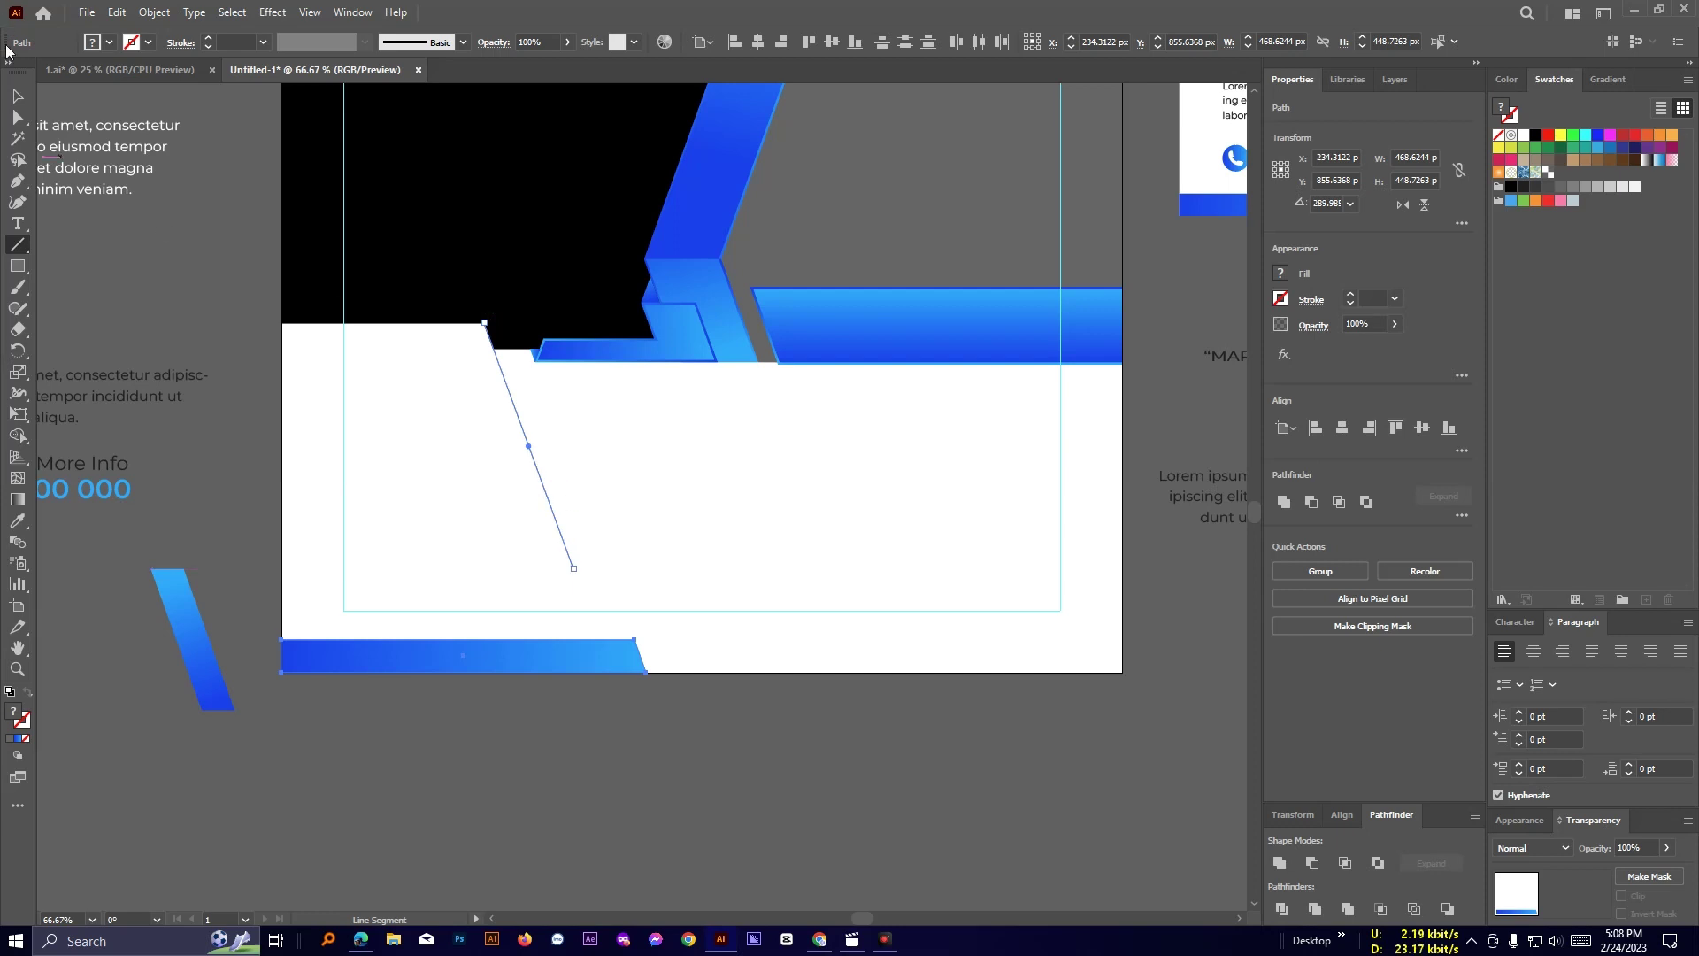
left_click_drag(539, 469, 651, 551)
key("ctrl+z")
left_click(736, 476)
left_click_drag(540, 485, 638, 661)
key("ctrl+y")
scroll(709, 618, "up", 6)
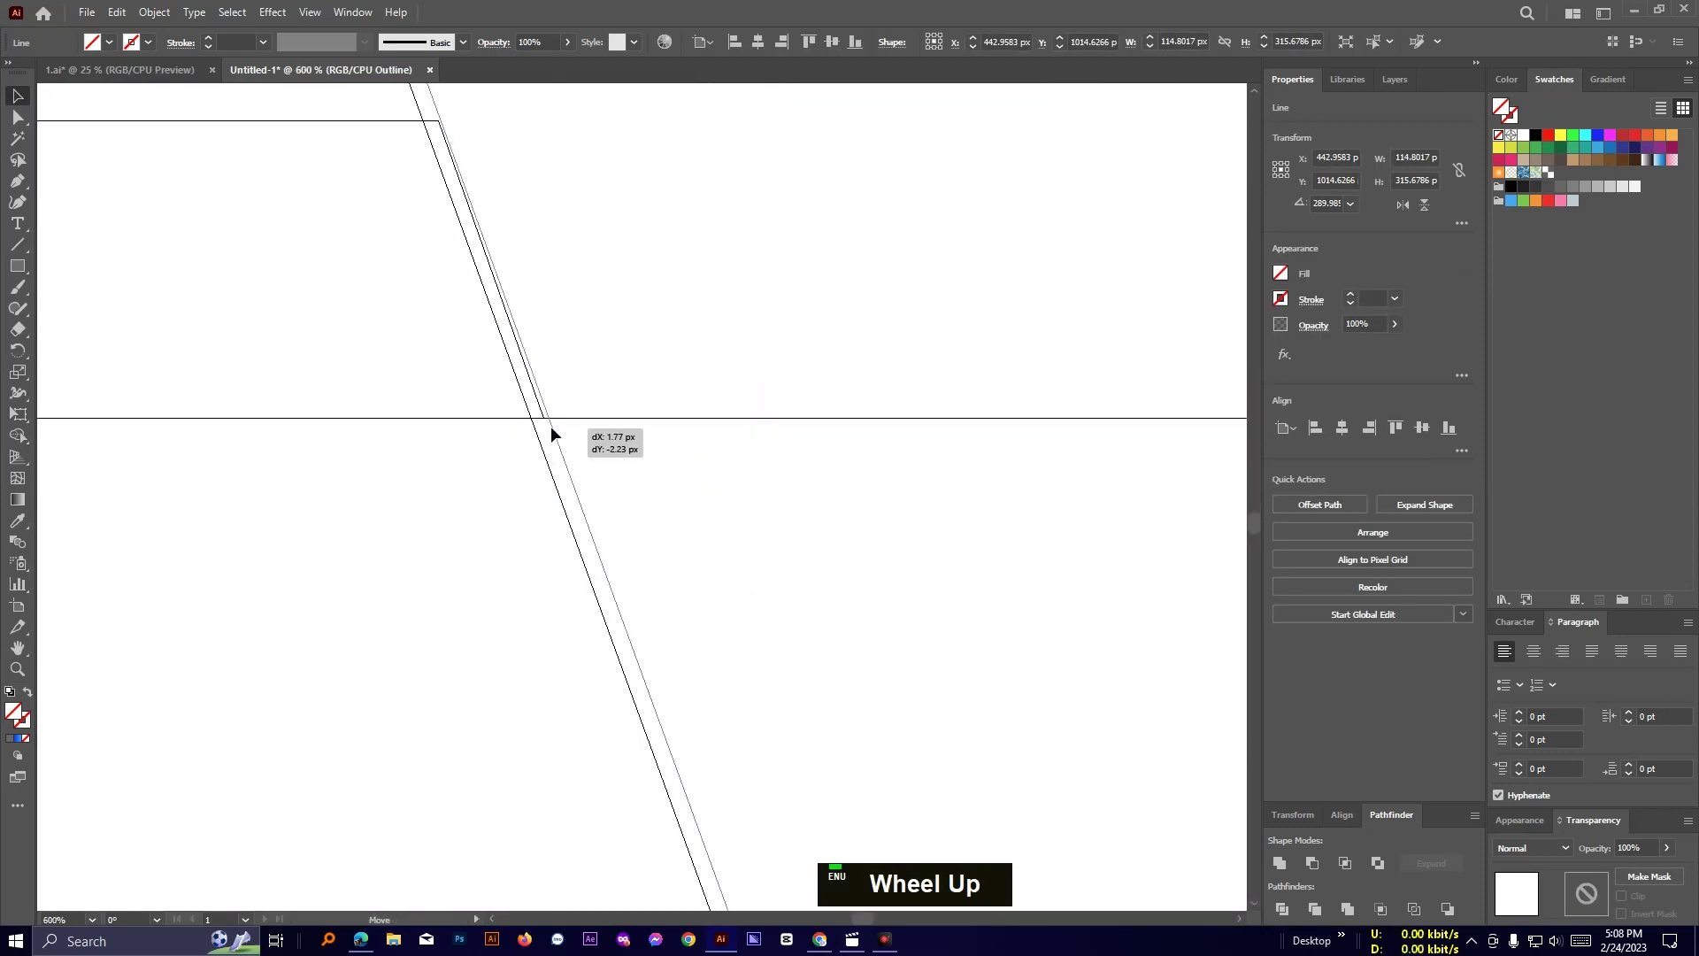
key("space")
left_click_drag(640, 389, 777, 768)
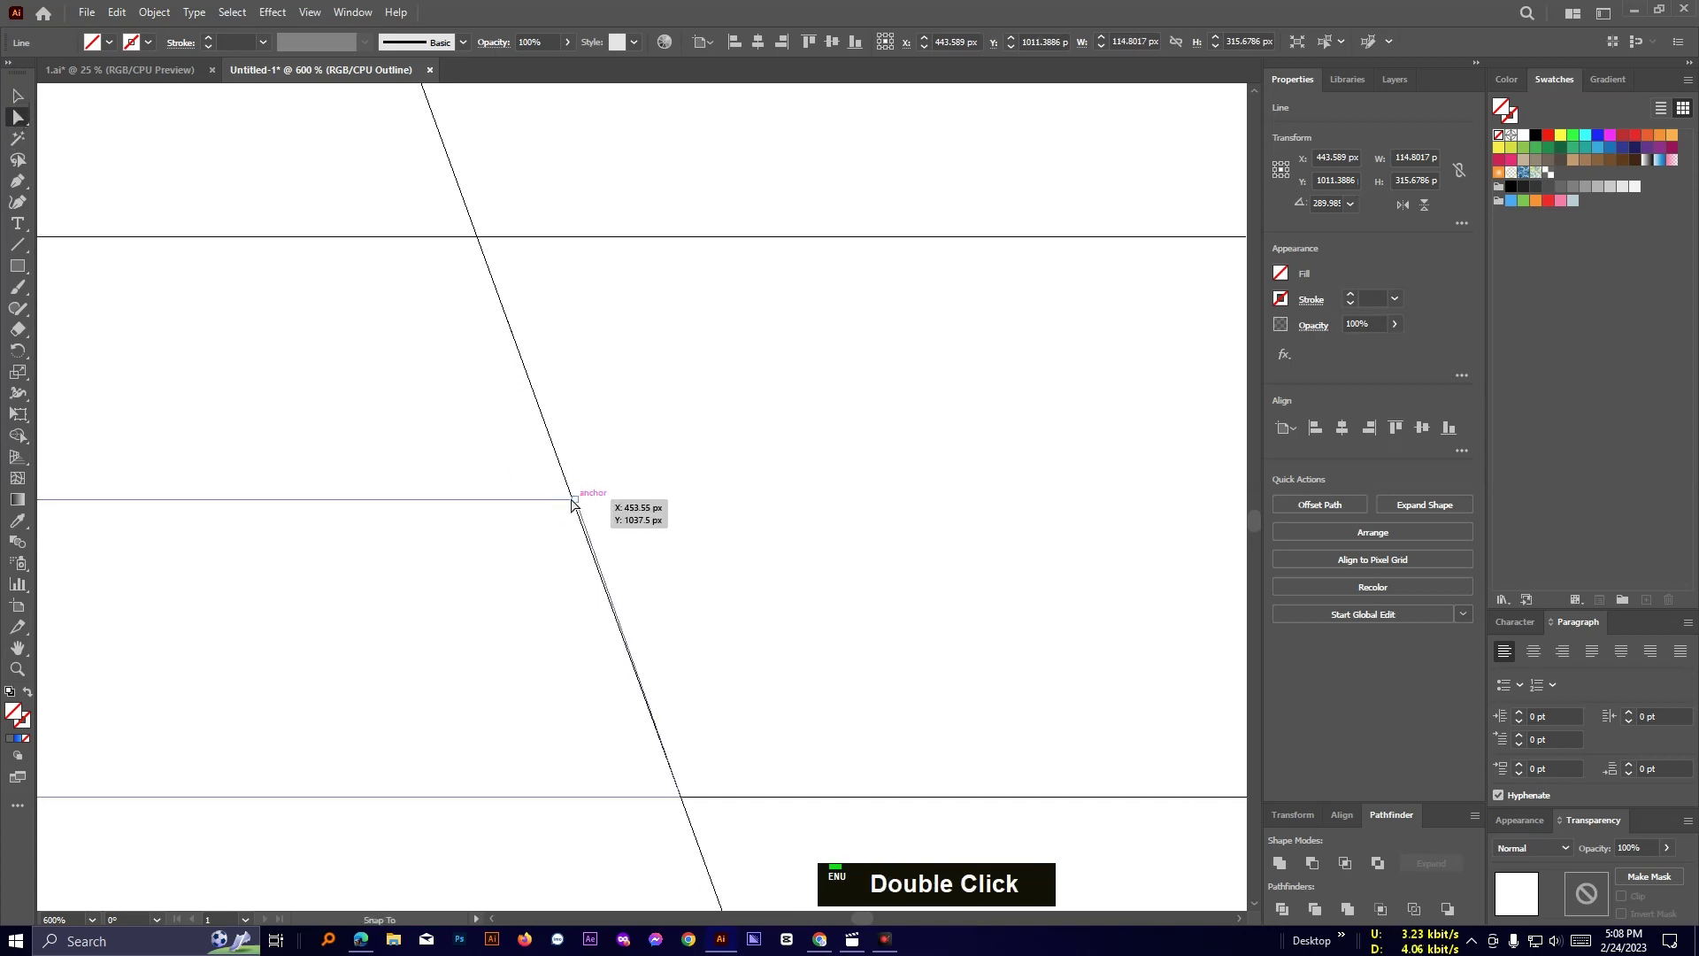
Align the bottom bar's upper-right anchor to the slanted guide line in outline view.
scroll(708, 492, "up", 2)
left_click(425, 508)
left_click_drag(425, 507, 417, 508)
left_click(543, 486)
scroll(583, 491, "down", 6)
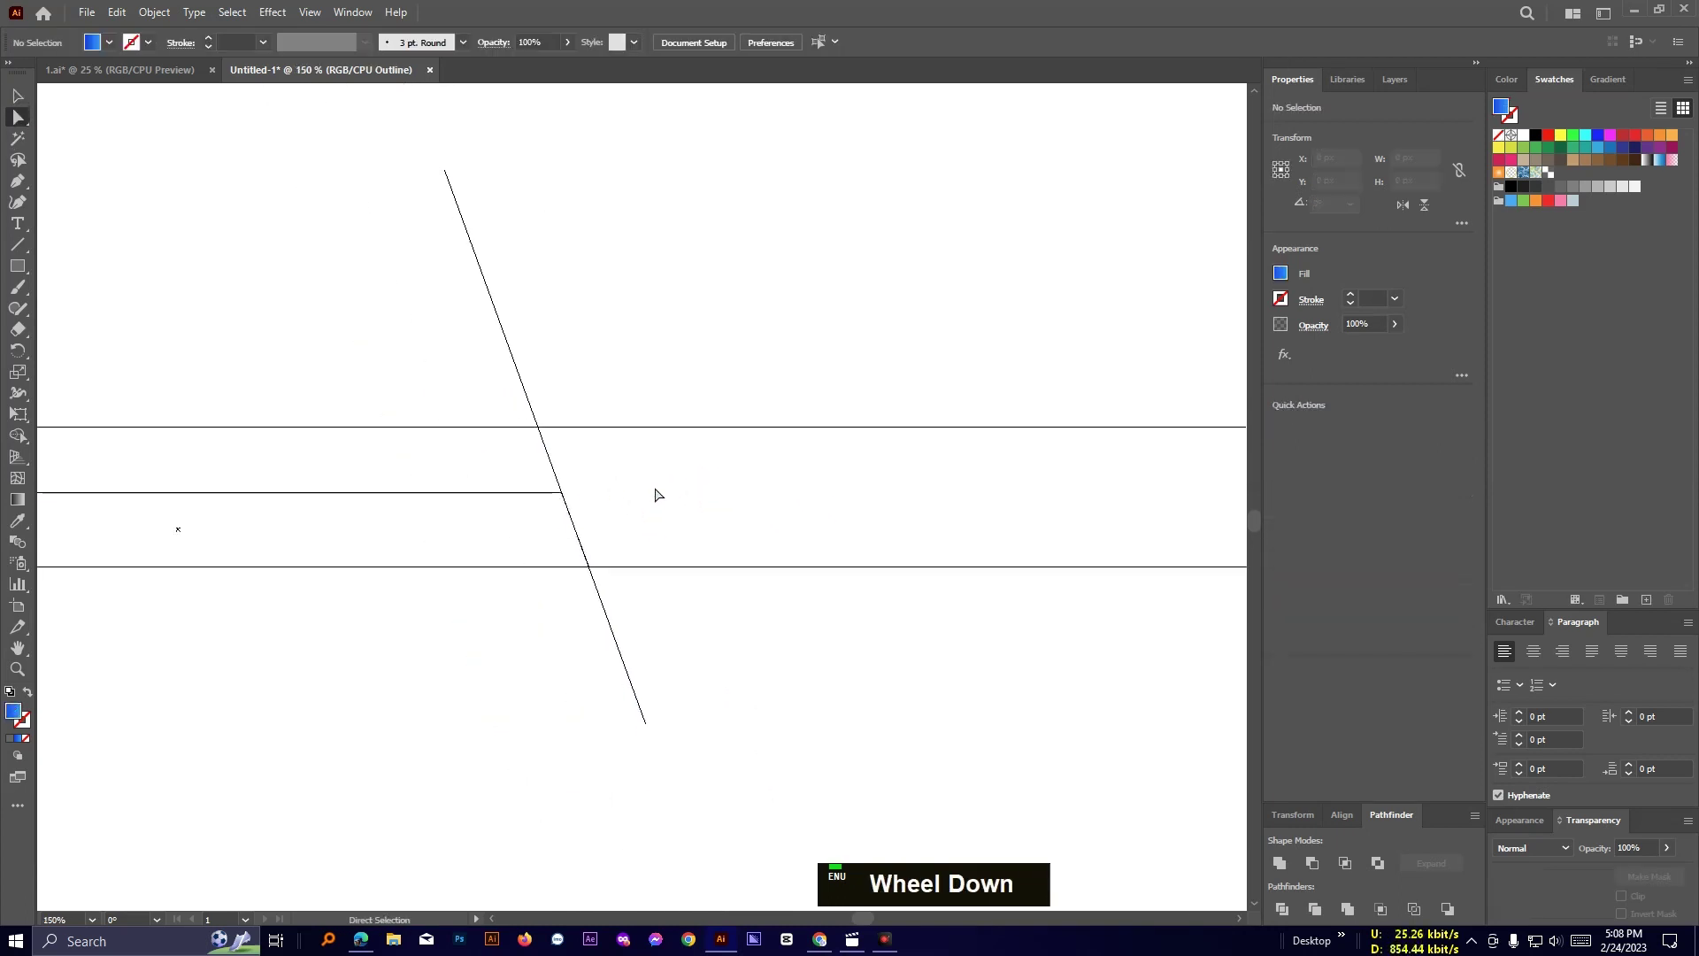
key("ctrl+y")
scroll(675, 485, "down", 2)
Draw a small folded ribbon shape with the blue gradient, rising from the bottom bar's right end to just above the margin guide.
key("space")
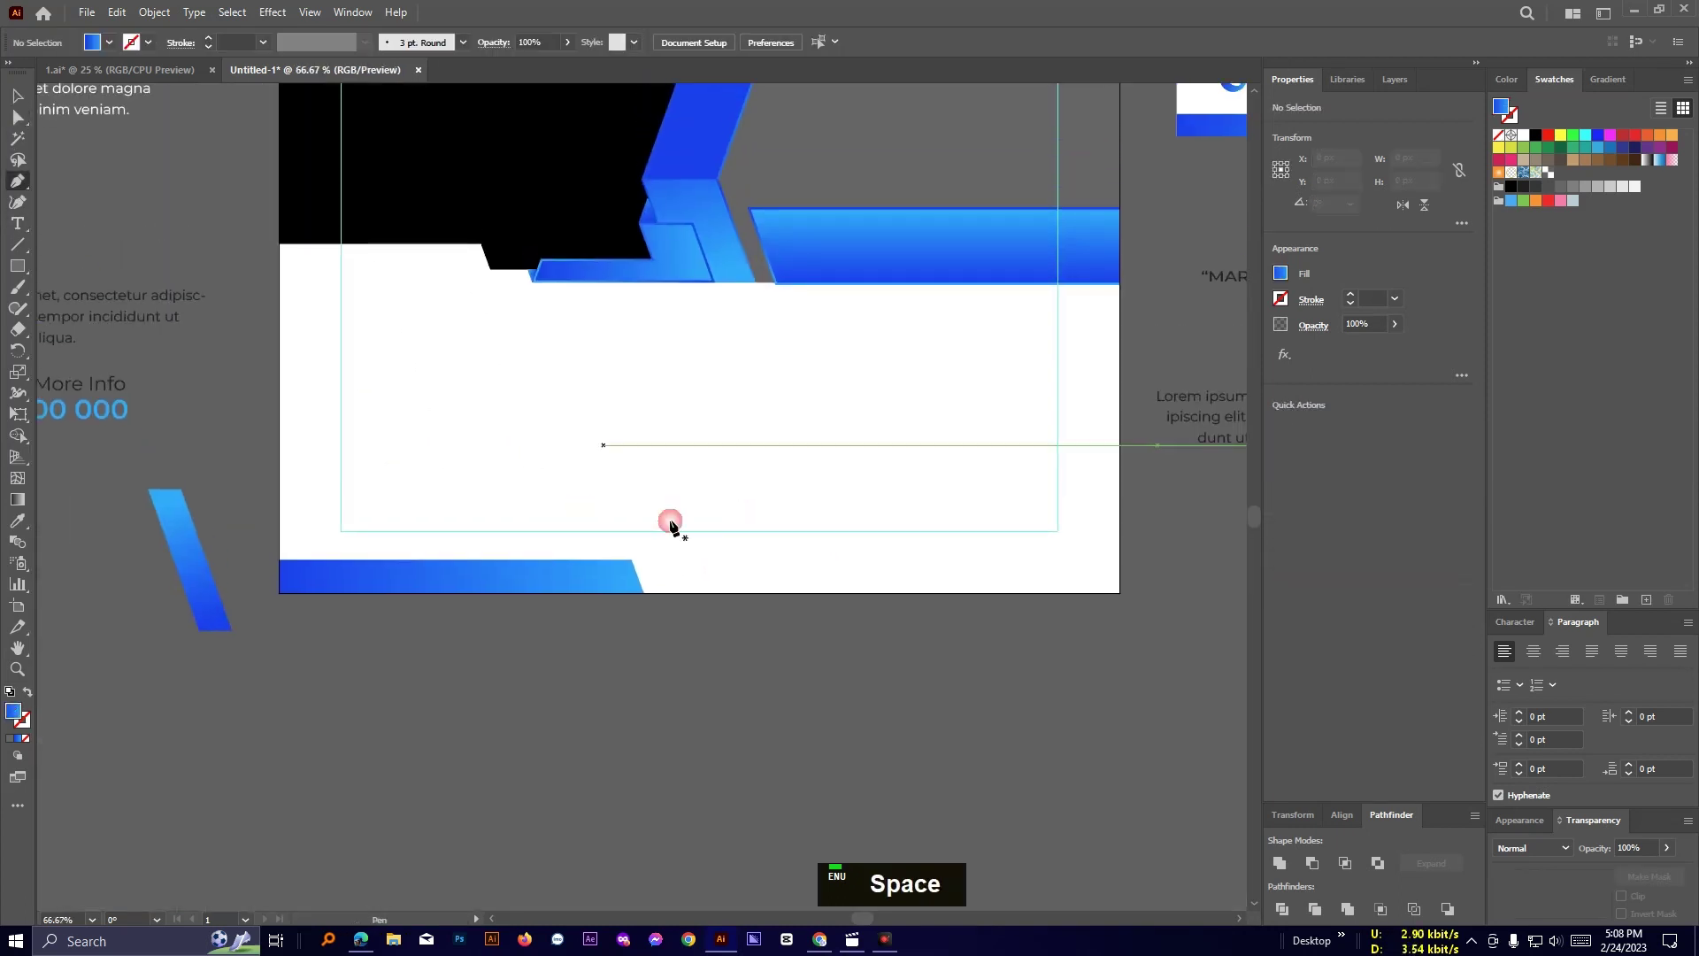
scroll(698, 579, "up", 1)
left_click(599, 549)
left_click(582, 506)
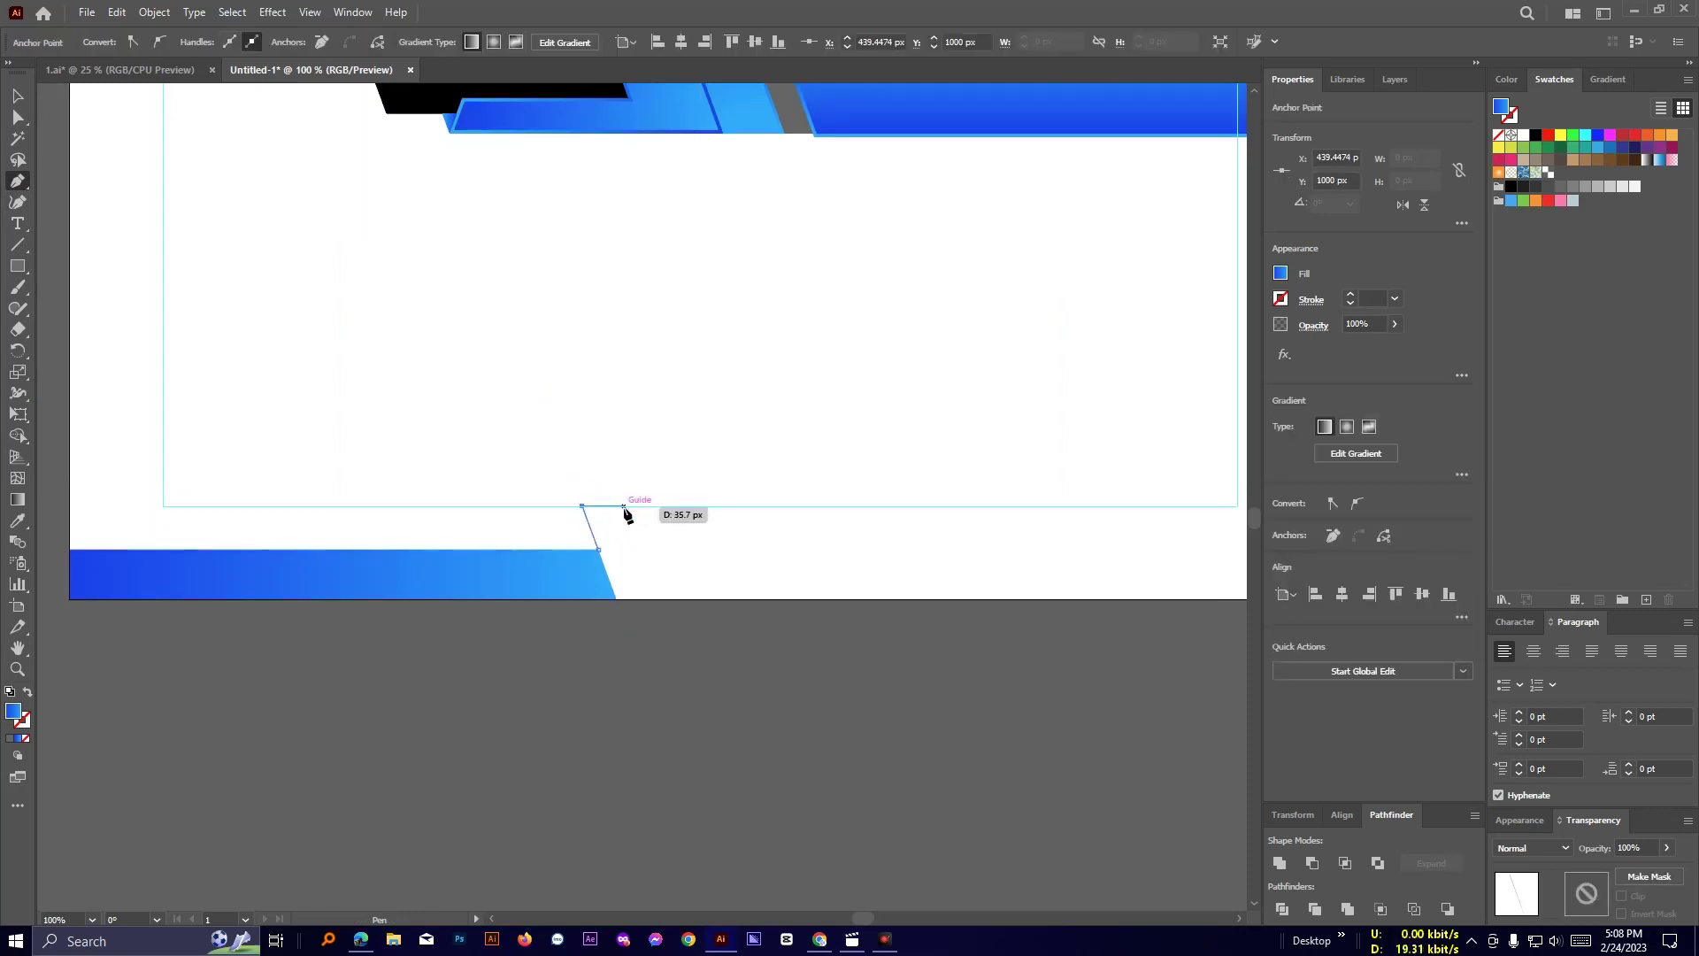
scroll(624, 516, "down", 2)
scroll(624, 516, "up", 1)
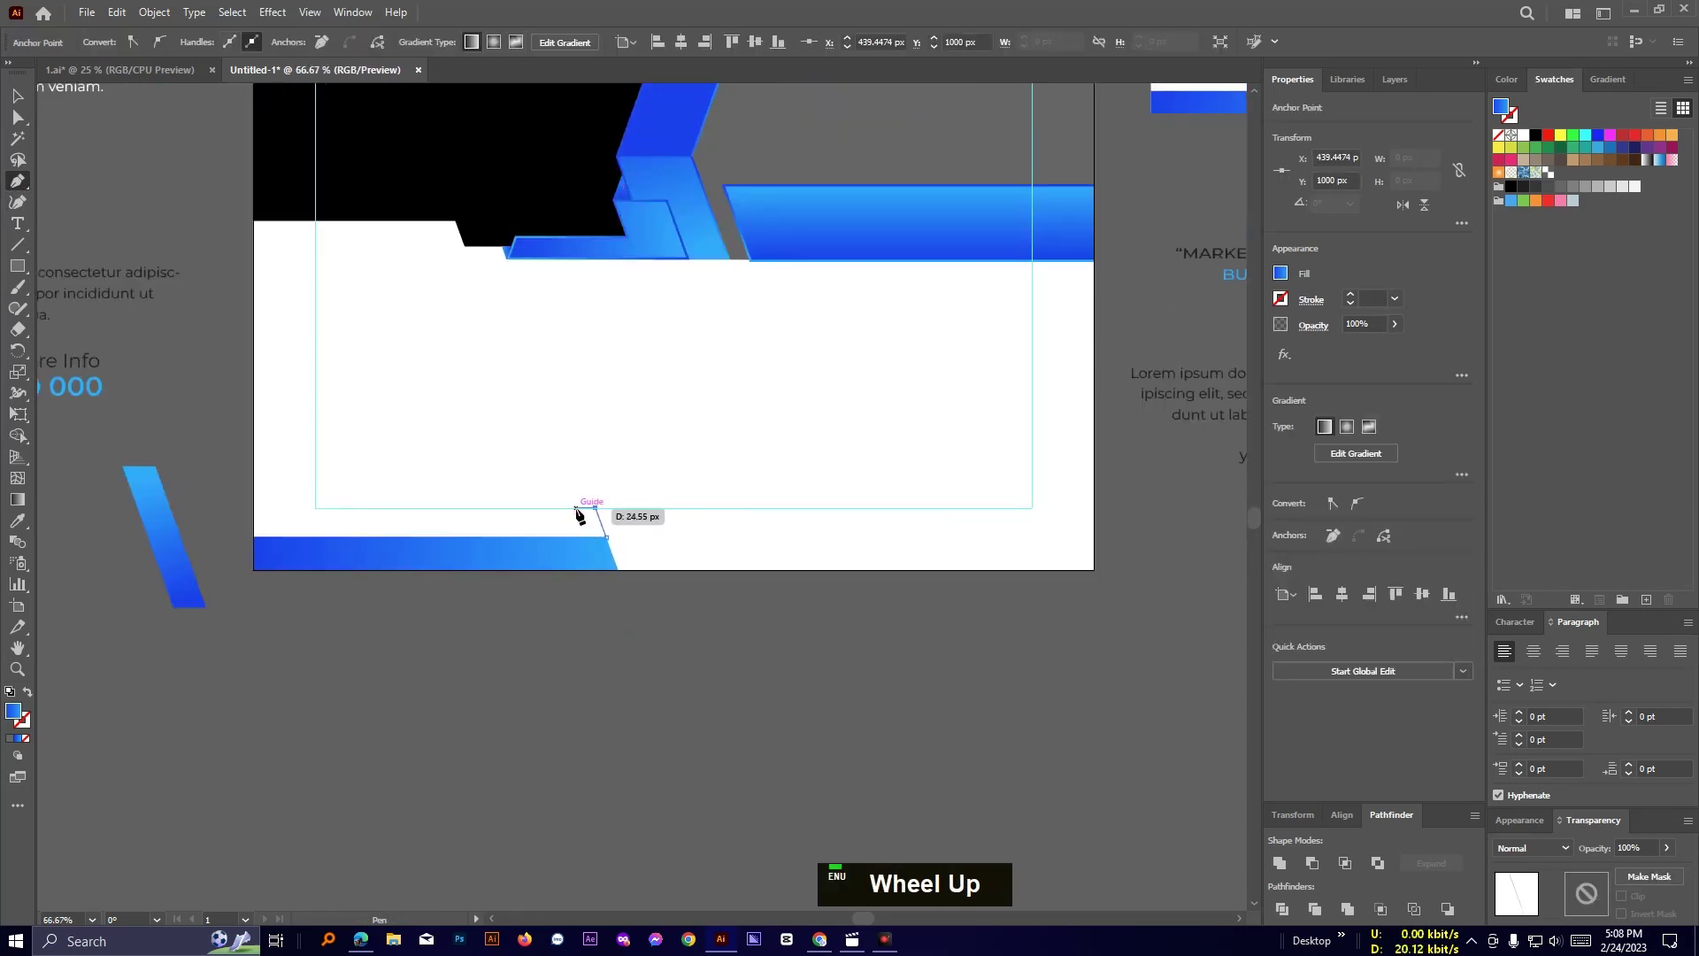
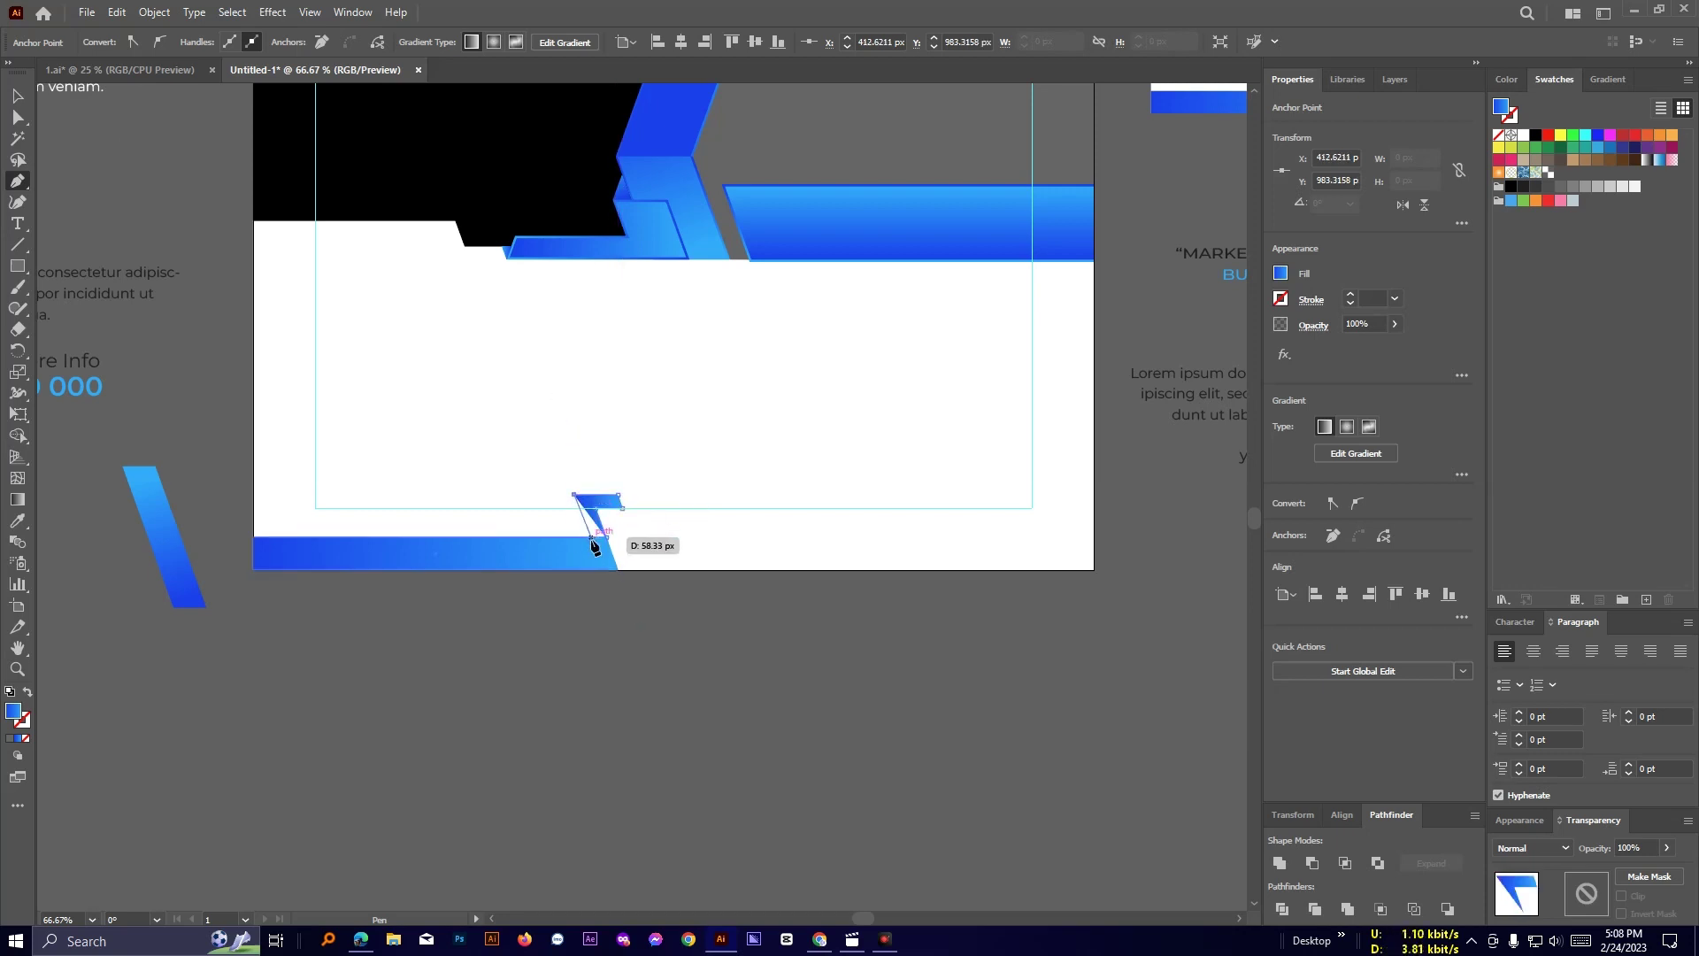
scroll(594, 540, "up", 3)
key("v")
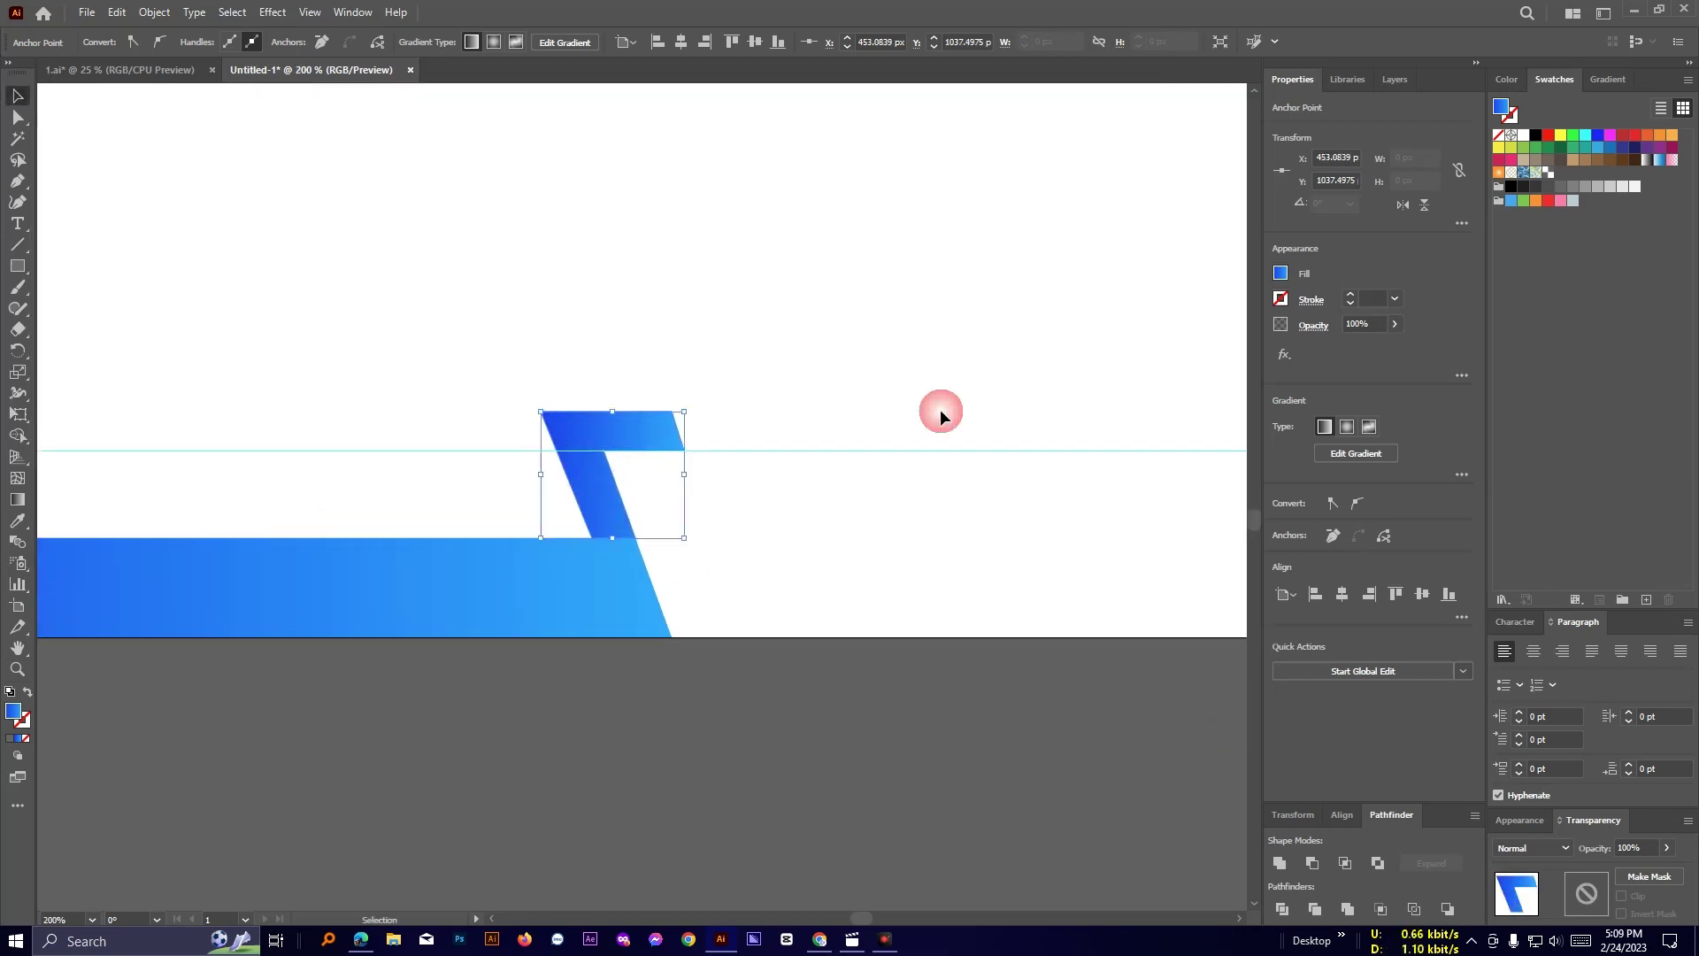
left_click(939, 410)
Place the slanted guide line along the folded ribbon's left edge and align the ribbon's upper-left anchor to it.
key("ctrl+y")
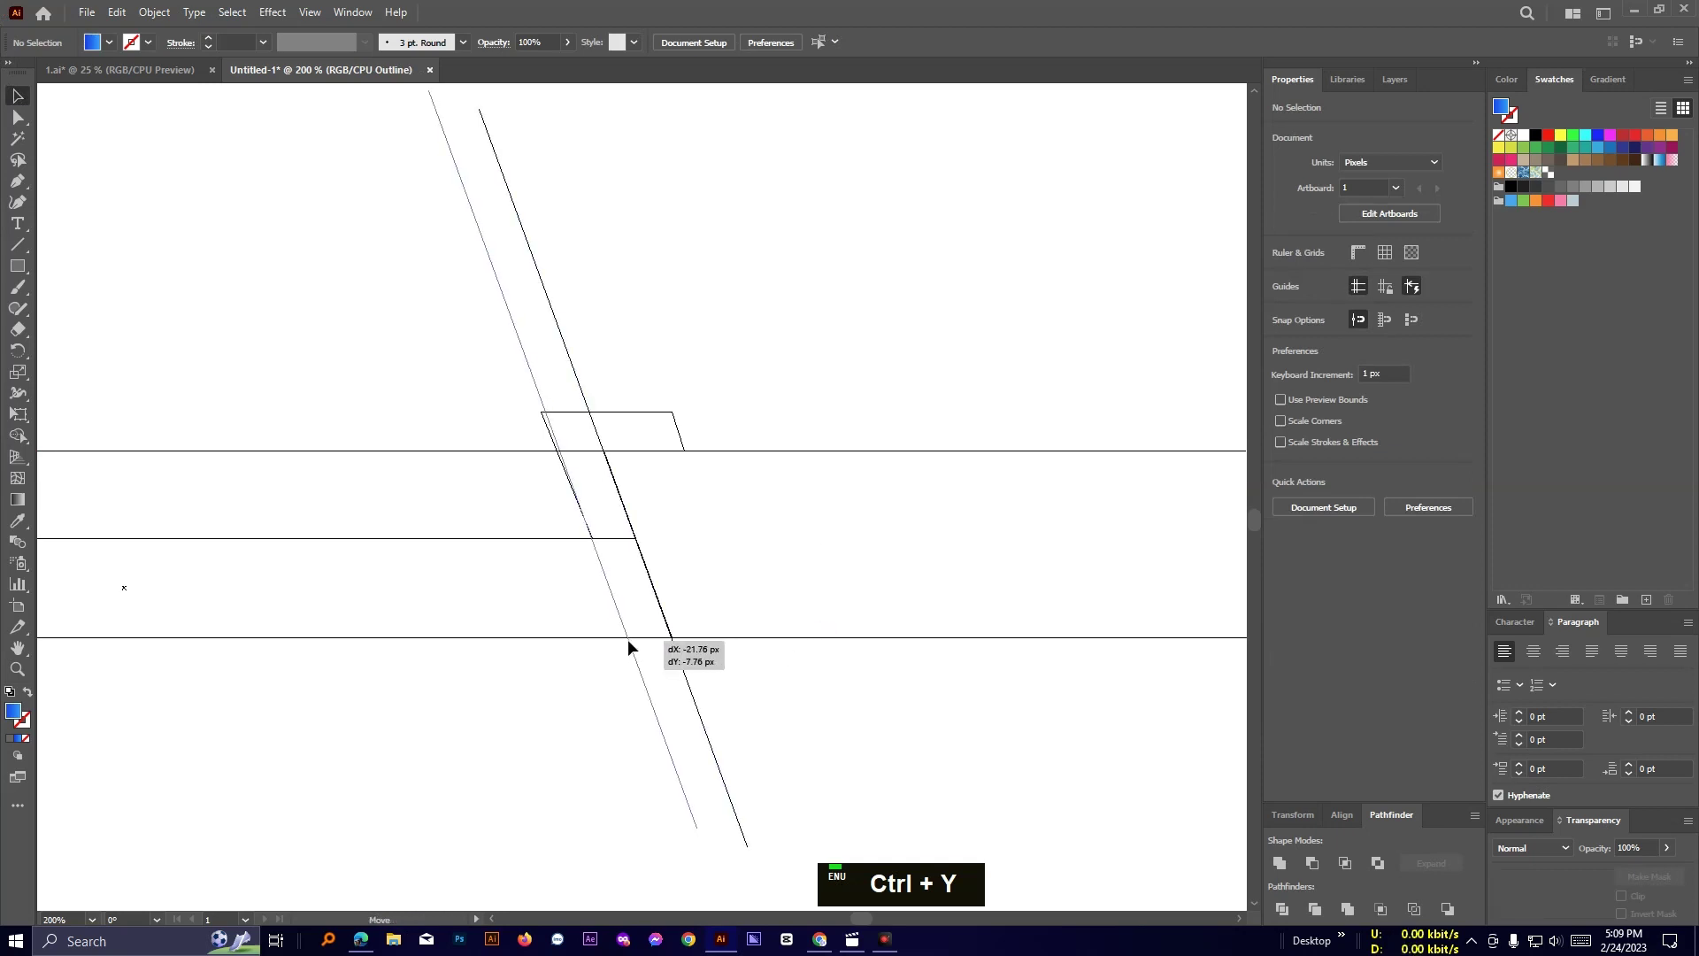
left_click_drag(634, 638, 634, 638)
scroll(646, 500, "up", 2)
left_click_drag(646, 500, 740, 604)
key("a")
left_click(542, 438)
left_click(532, 430)
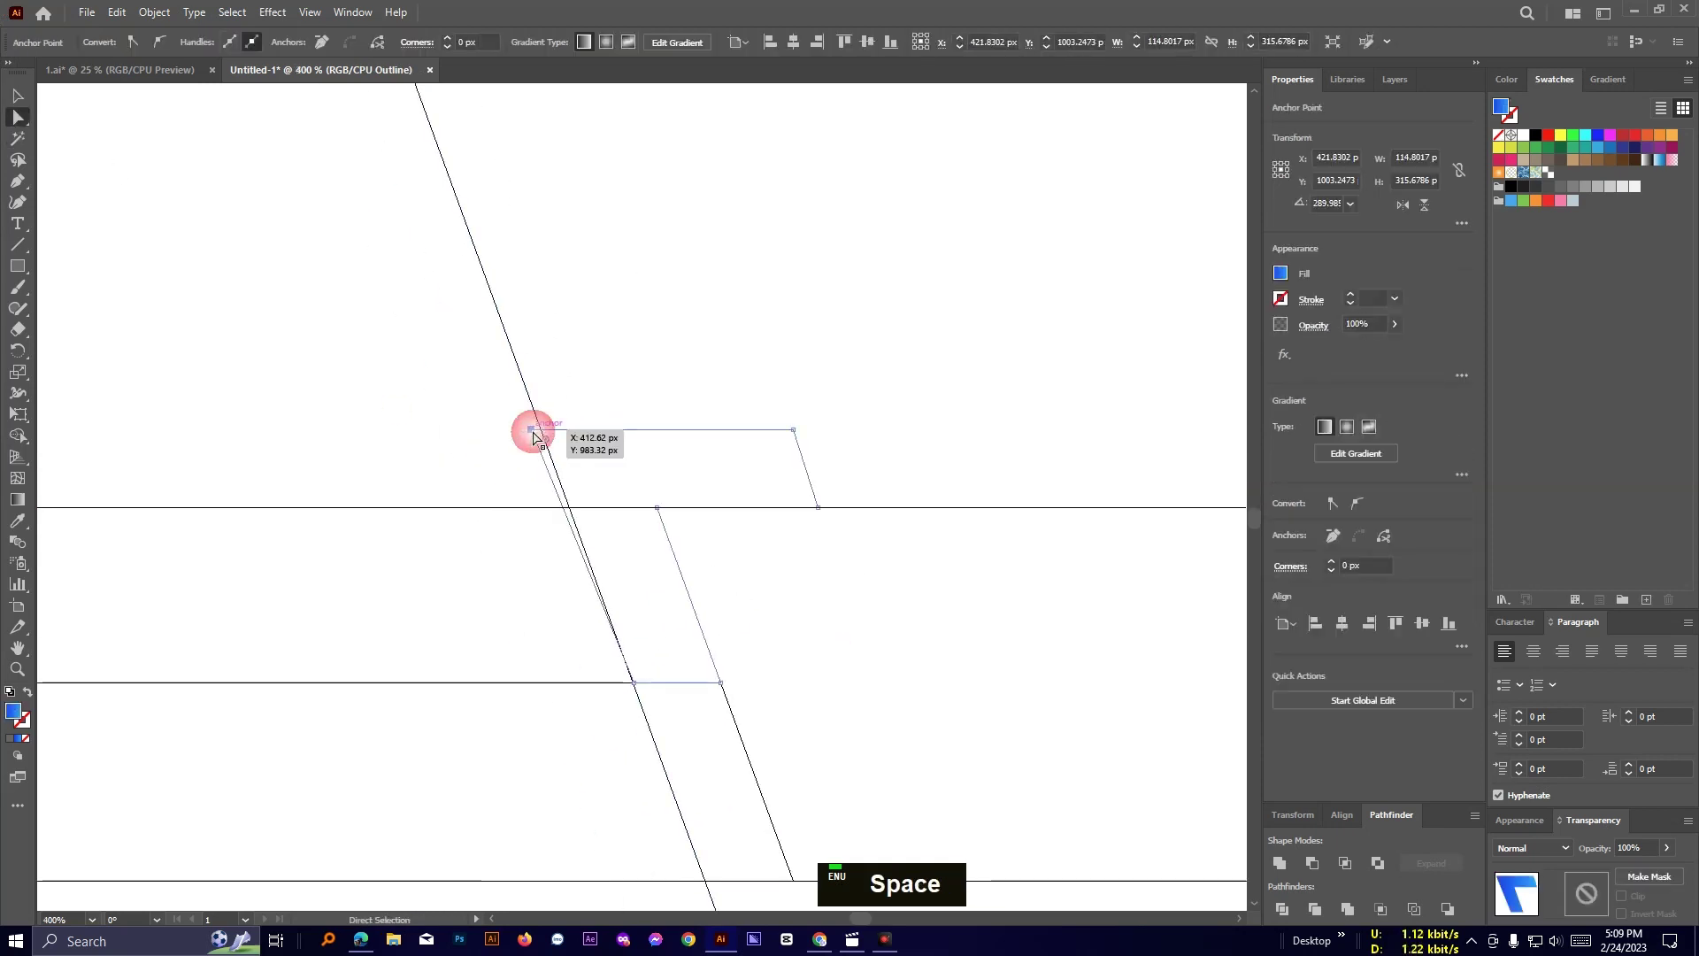
left_click_drag(532, 430, 540, 431)
left_click(645, 372)
Move the guide line to the folded ribbon's right end and align the ribbon's upper-right anchor to it.
scroll(645, 372, "up", 2)
left_click(17, 96)
left_click_drag(376, 332, 884, 354)
key("space")
left_click_drag(884, 353, 311, 244)
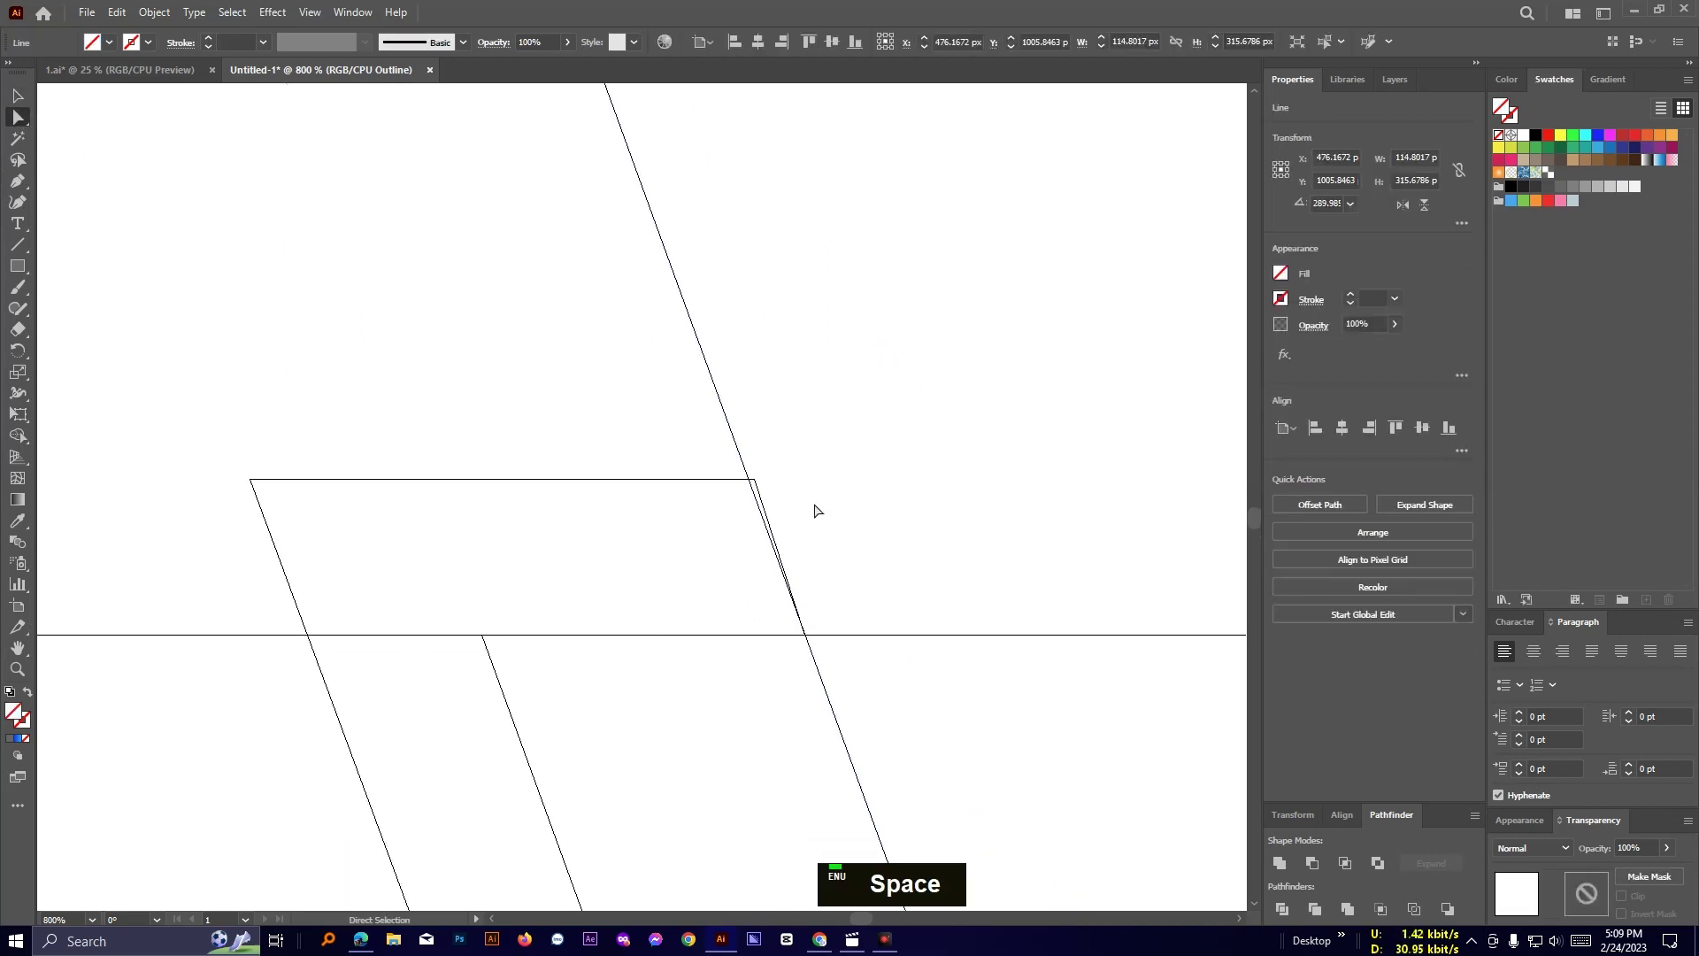
left_click_drag(755, 478, 749, 478)
key("ctrl+z")
left_click(846, 478)
key("ctrl+y")
scroll(845, 467, "down", 5)
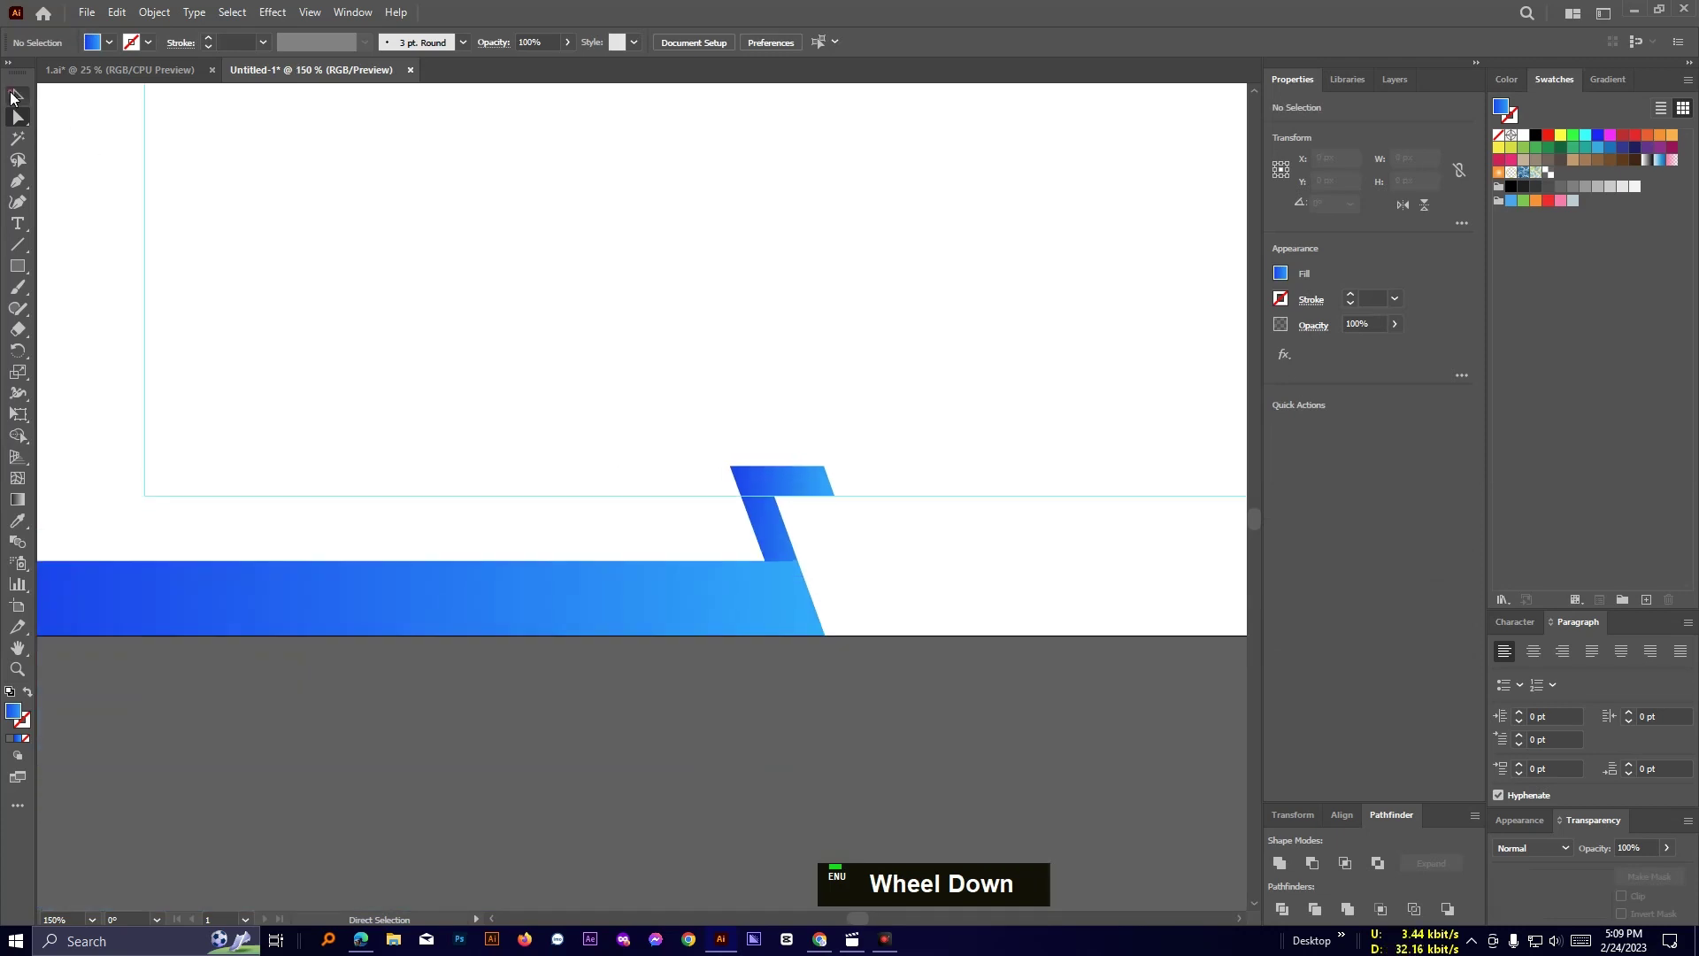
Delete the slanted guide line.
double_click(14, 98)
left_click_drag(694, 341, 697, 548)
key("Delete")
scroll(927, 369, "down", 3)
key("space")
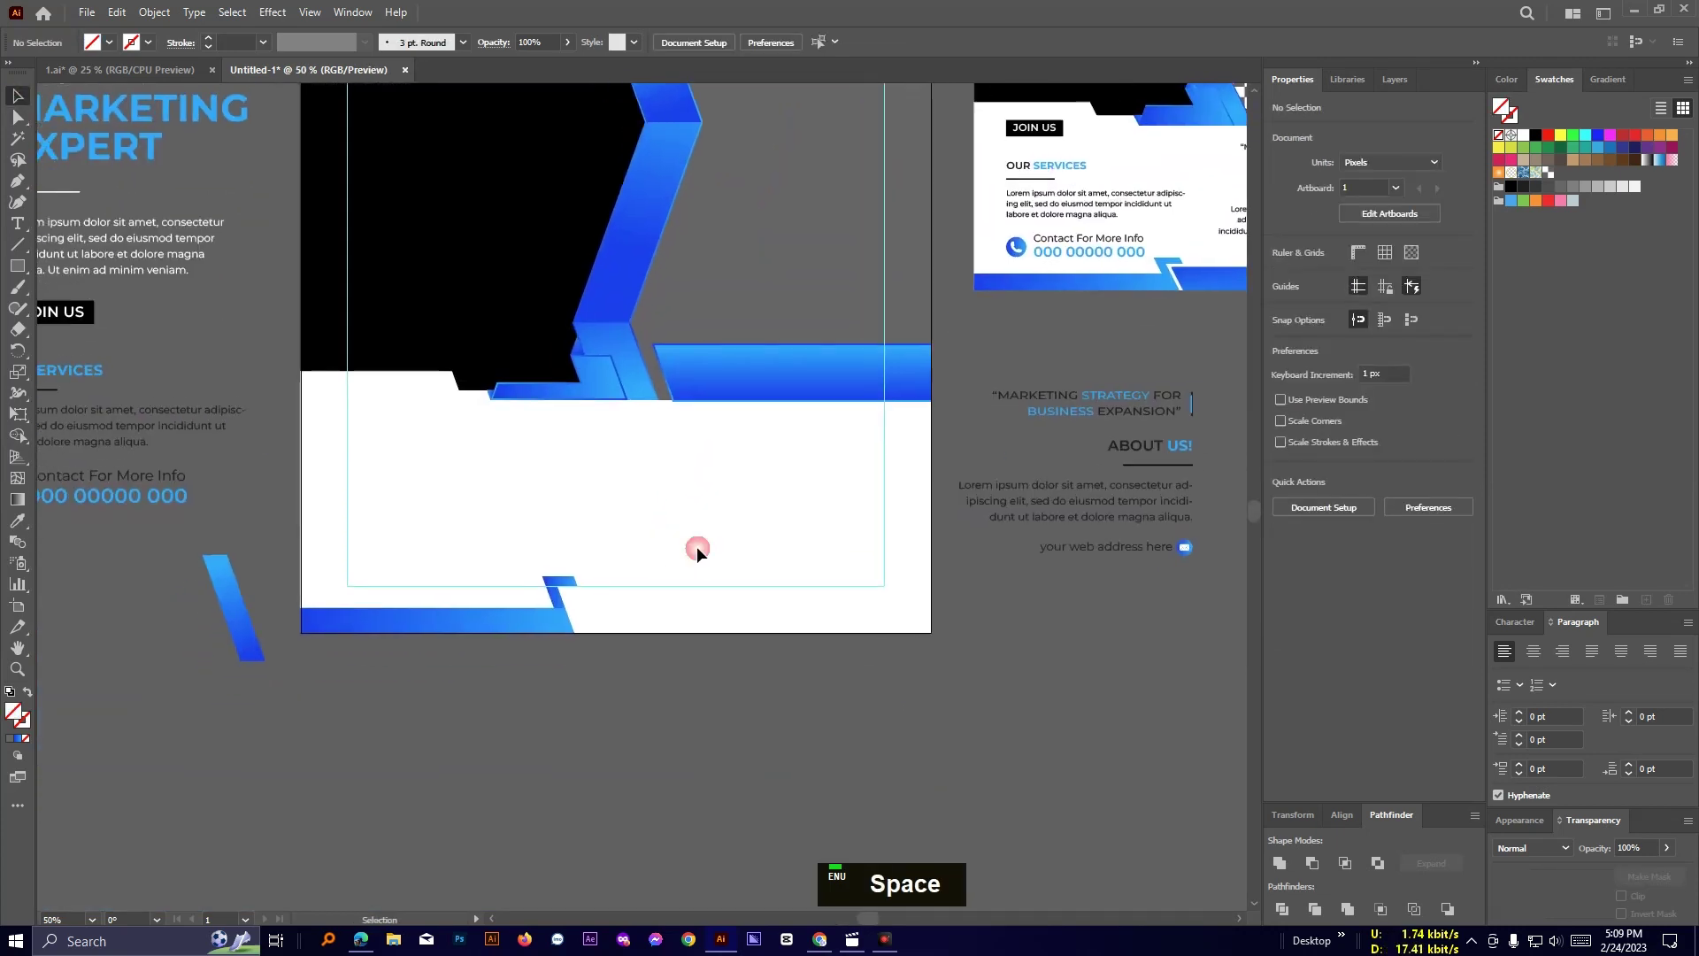
Duplicate the bottom gradient bar, rotate the copy 180°, and place it beside the folded ribbon.
left_click(511, 624)
left_click_drag(511, 625, 811, 621)
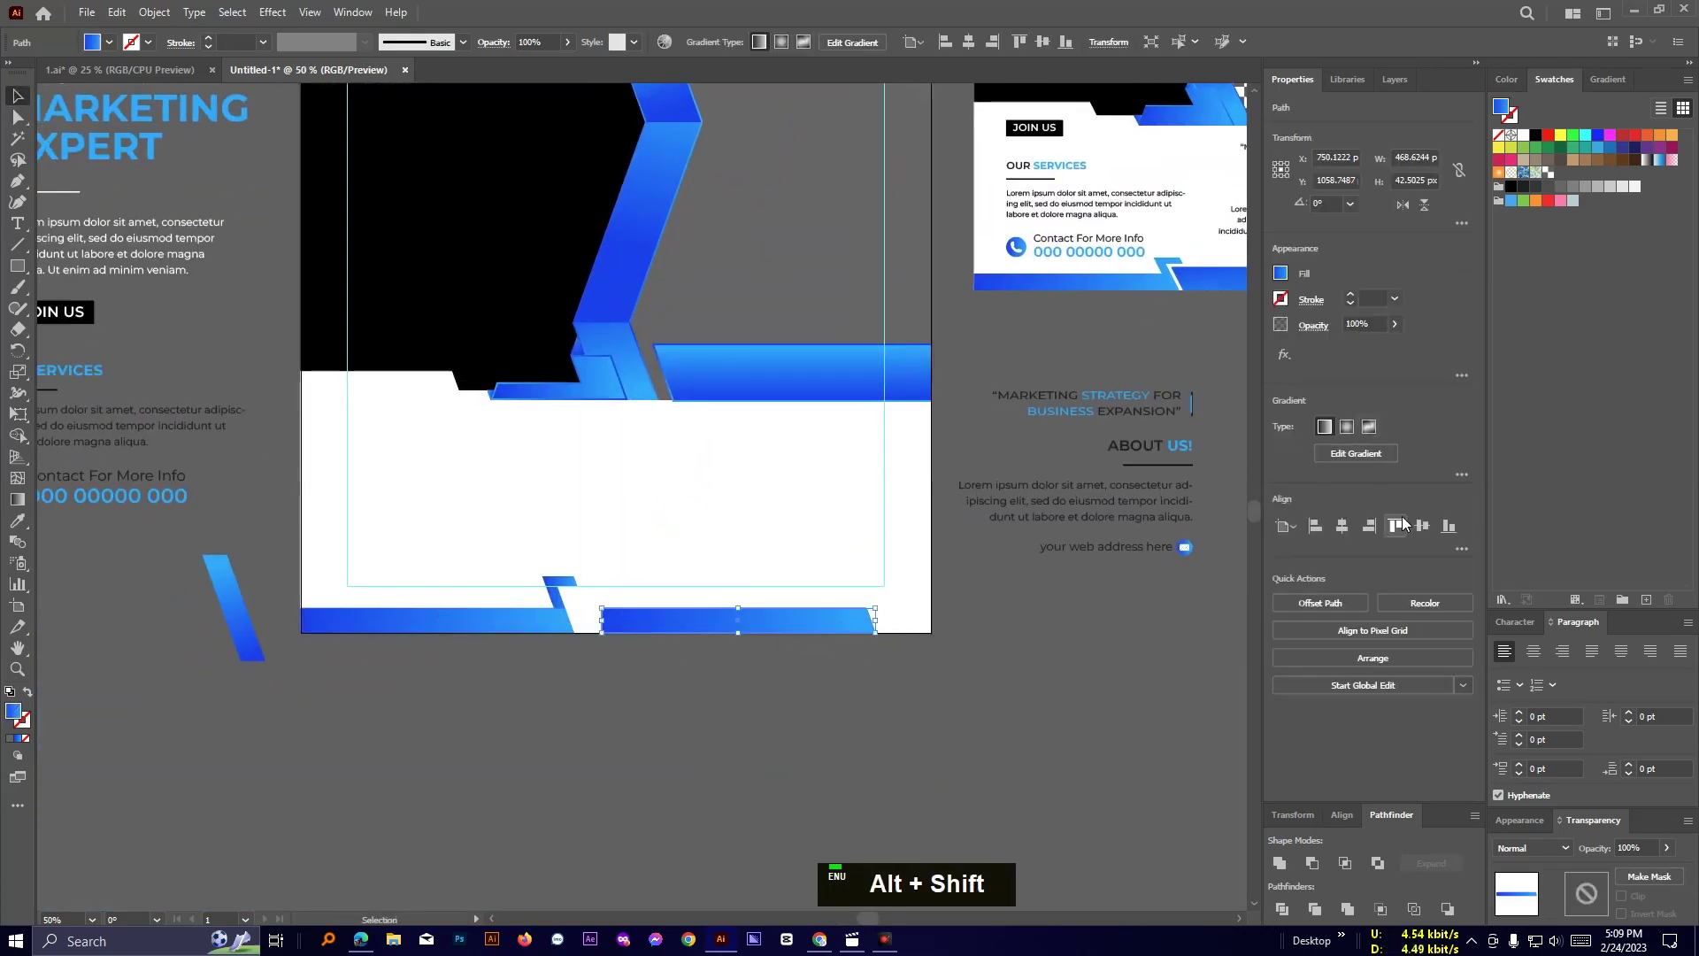
left_click(1422, 206)
left_click(883, 529)
scroll(750, 574, "up", 1)
key("space")
left_click_drag(750, 574, 778, 527)
key("space")
left_click_drag(691, 632, 645, 611)
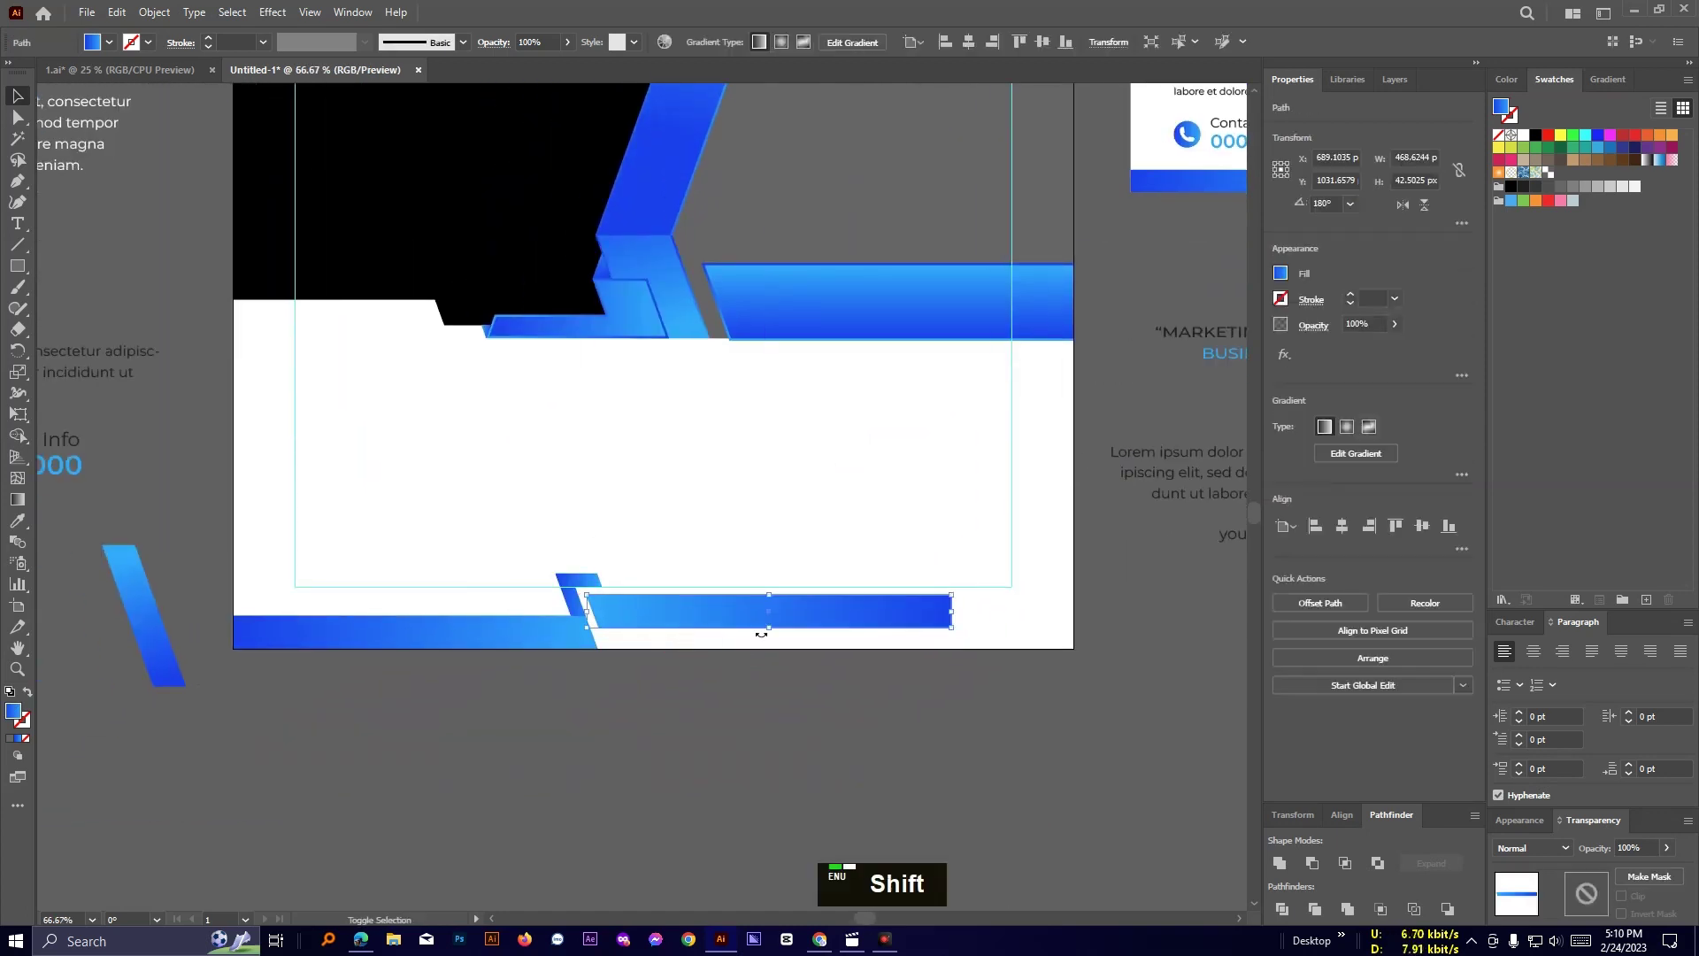
Enlarge the rotated bar to about 66 px high, resting on the artboard's bottom edge with a narrow white gap beside the ribbon.
left_click_drag(769, 628, 768, 648)
left_click_drag(668, 621, 785, 621)
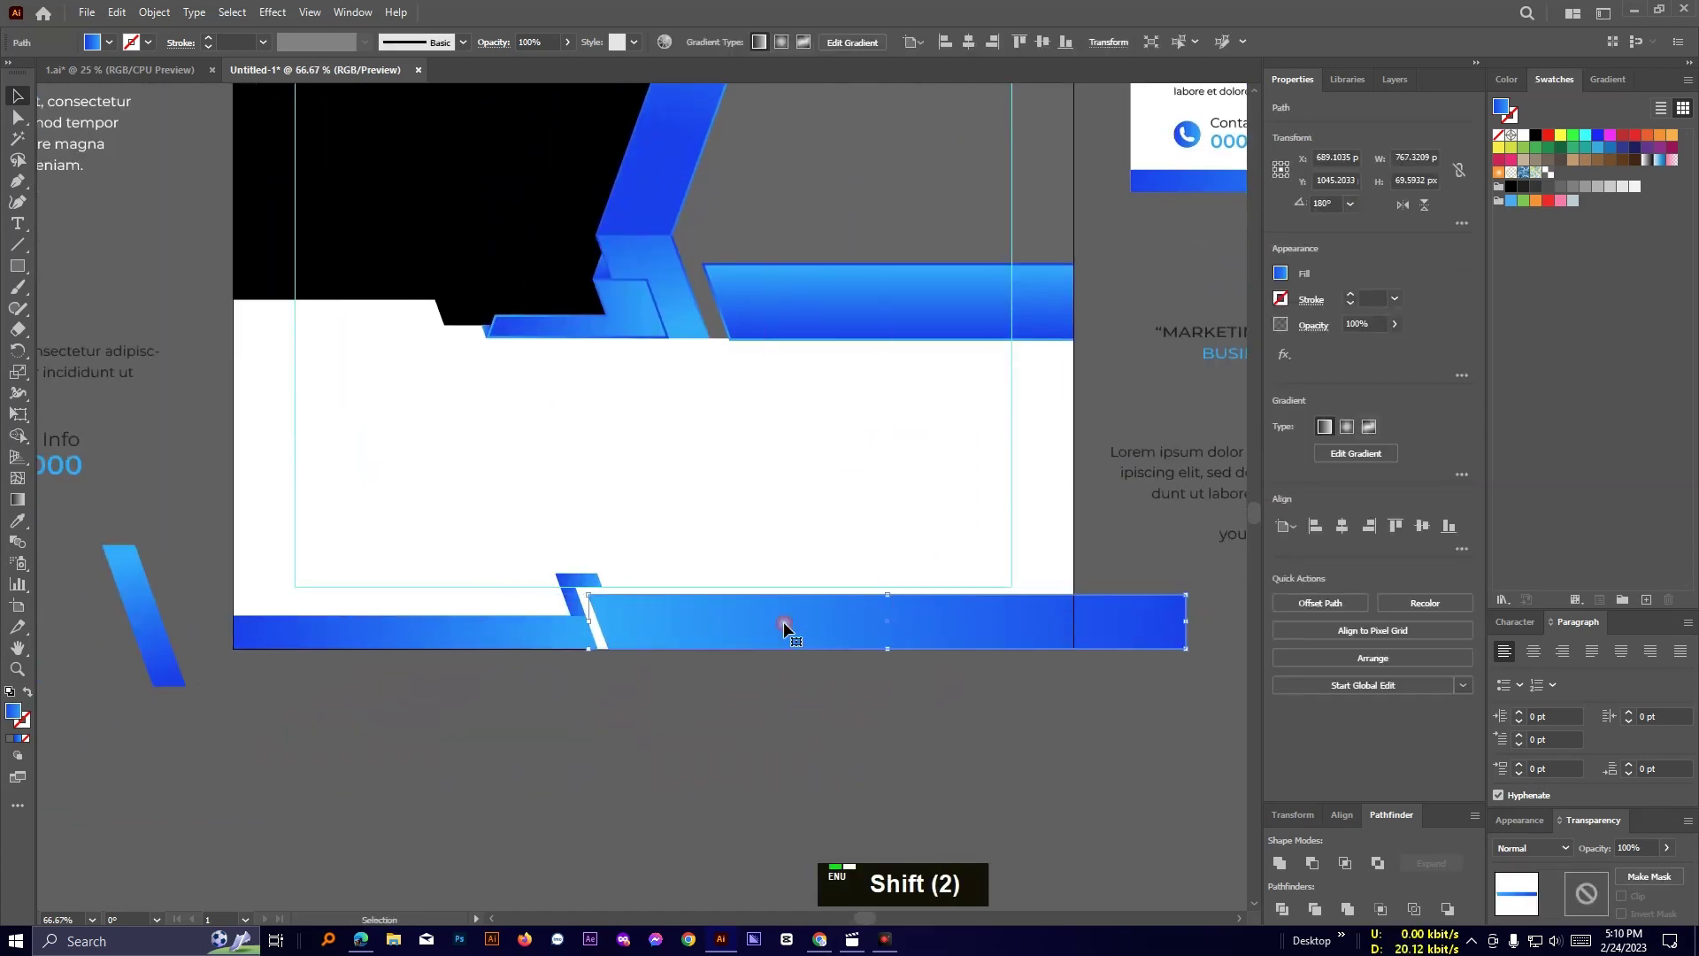
left_click_drag(887, 595, 885, 602)
scroll(749, 585, "up", 1)
left_click_drag(548, 646, 527, 648)
left_click_drag(628, 640, 616, 640)
left_click(836, 530)
scroll(854, 527, "down", 3)
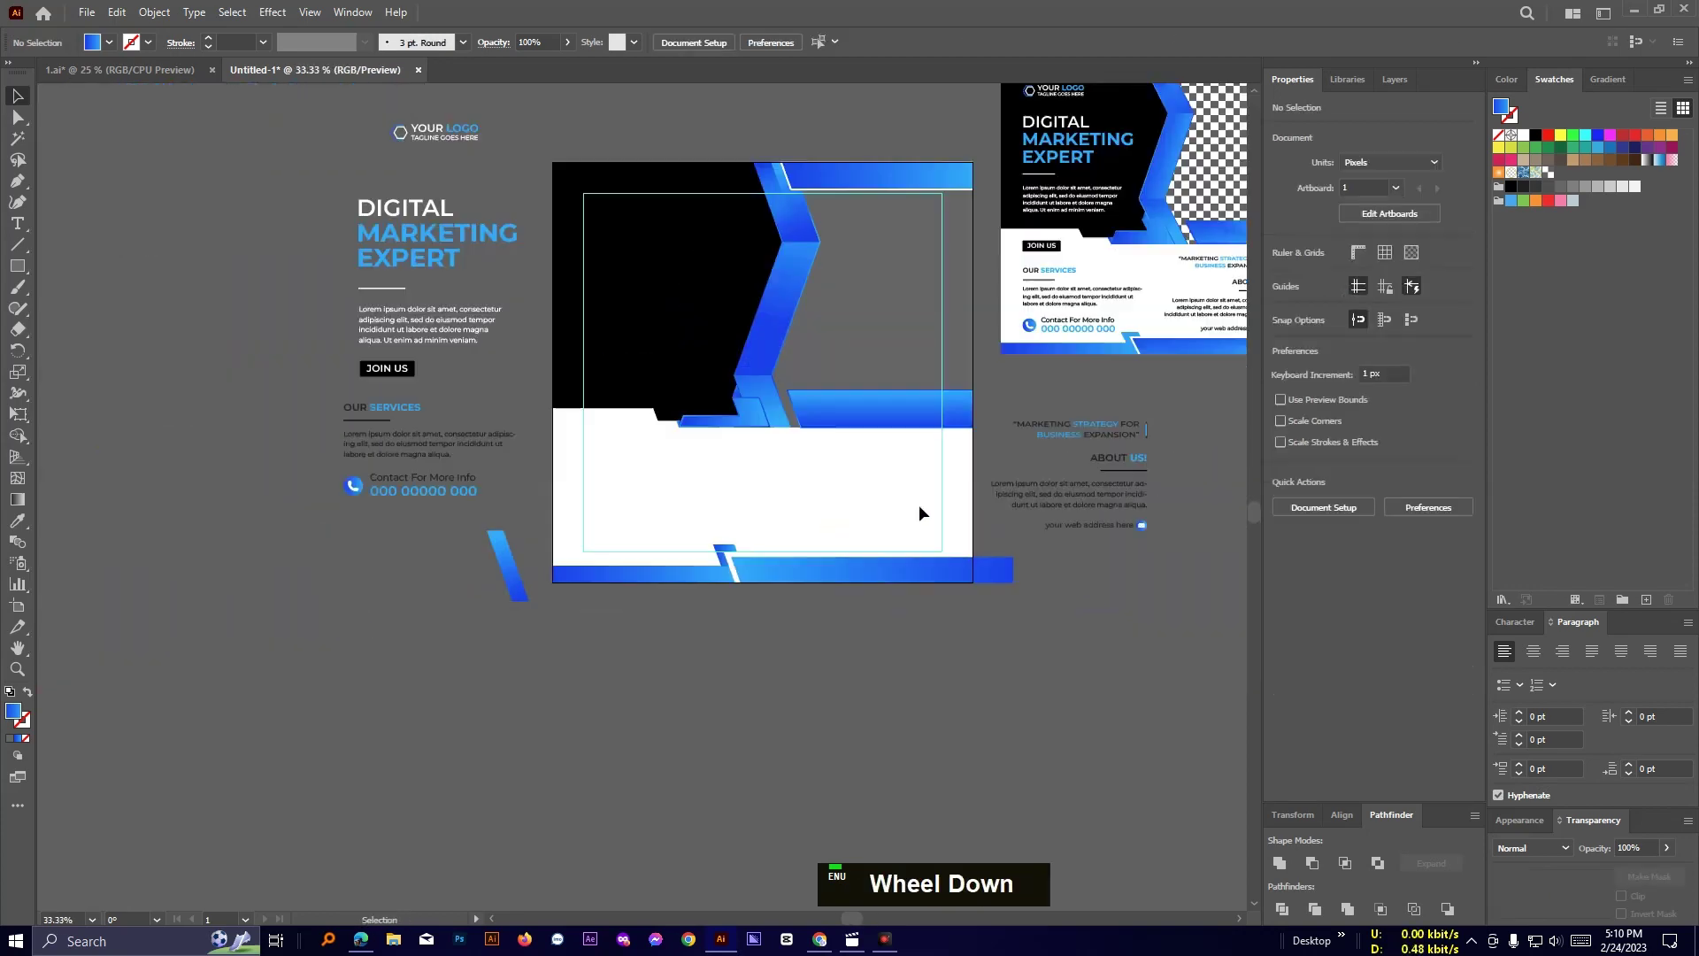
Pull the large bar's right-end anchors in to the artboard edge, making it about 620 px wide.
scroll(884, 523, "up", 2)
left_click_drag(819, 544, 1033, 742)
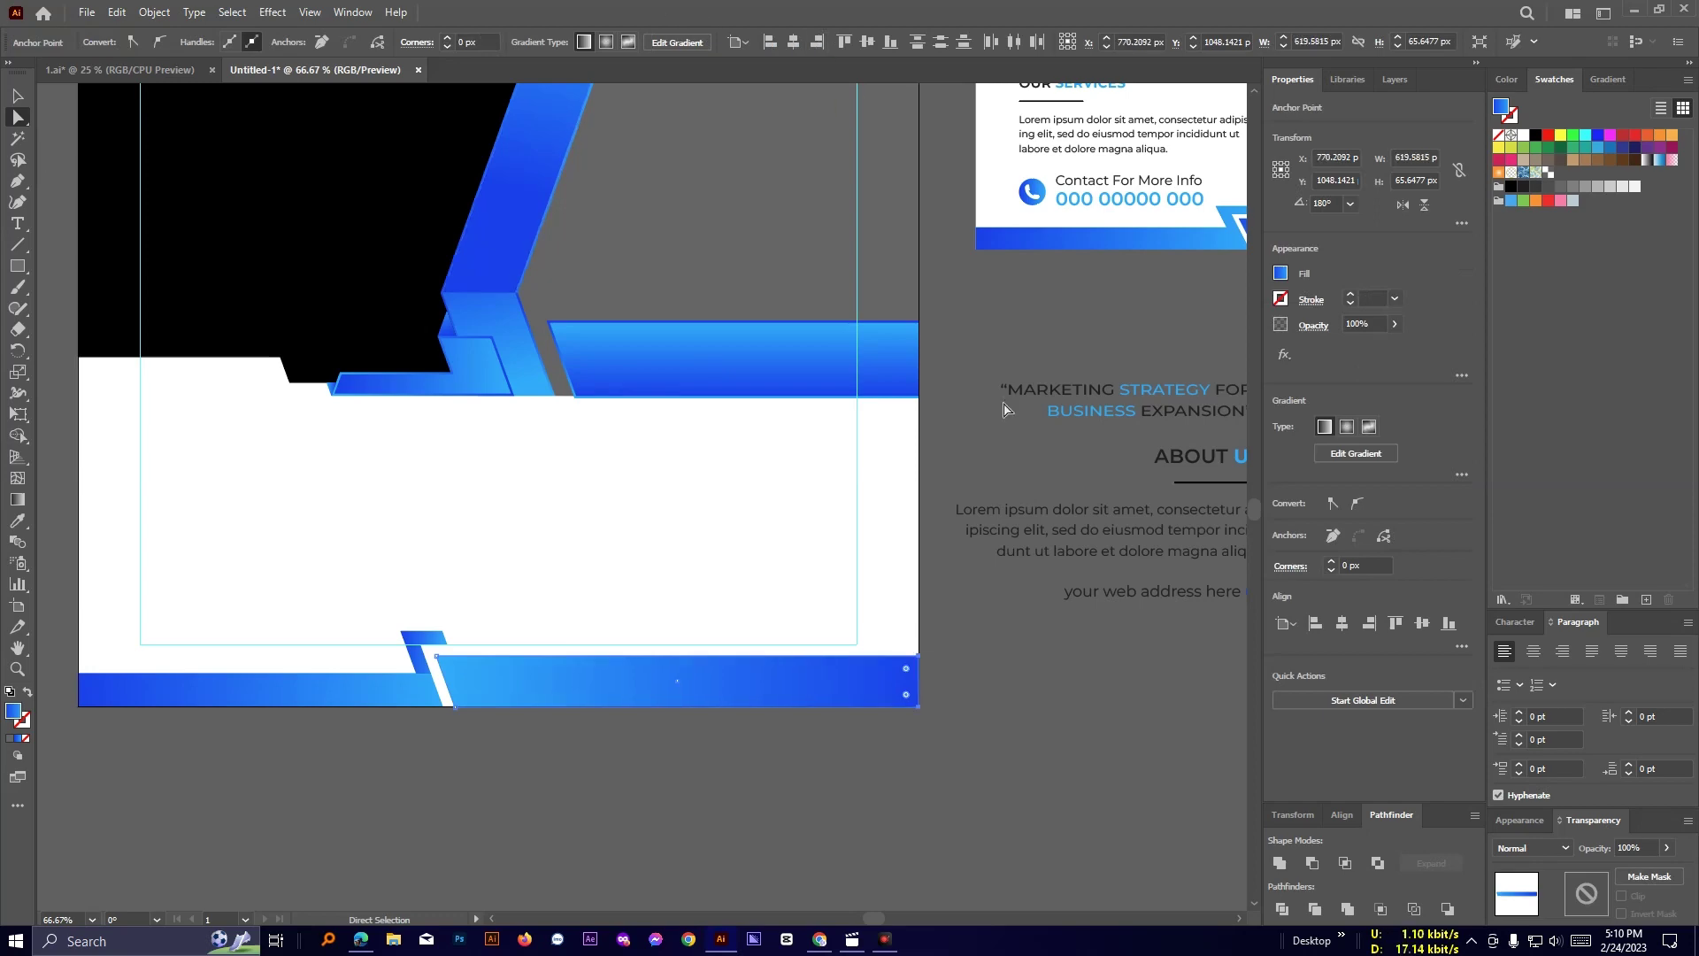
left_click(971, 398)
scroll(961, 393, "down", 2)
left_click_drag(958, 378, 892, 455)
scroll(890, 453, "up", 2)
scroll(890, 453, "down", 2)
left_click(18, 96)
left_click(608, 701)
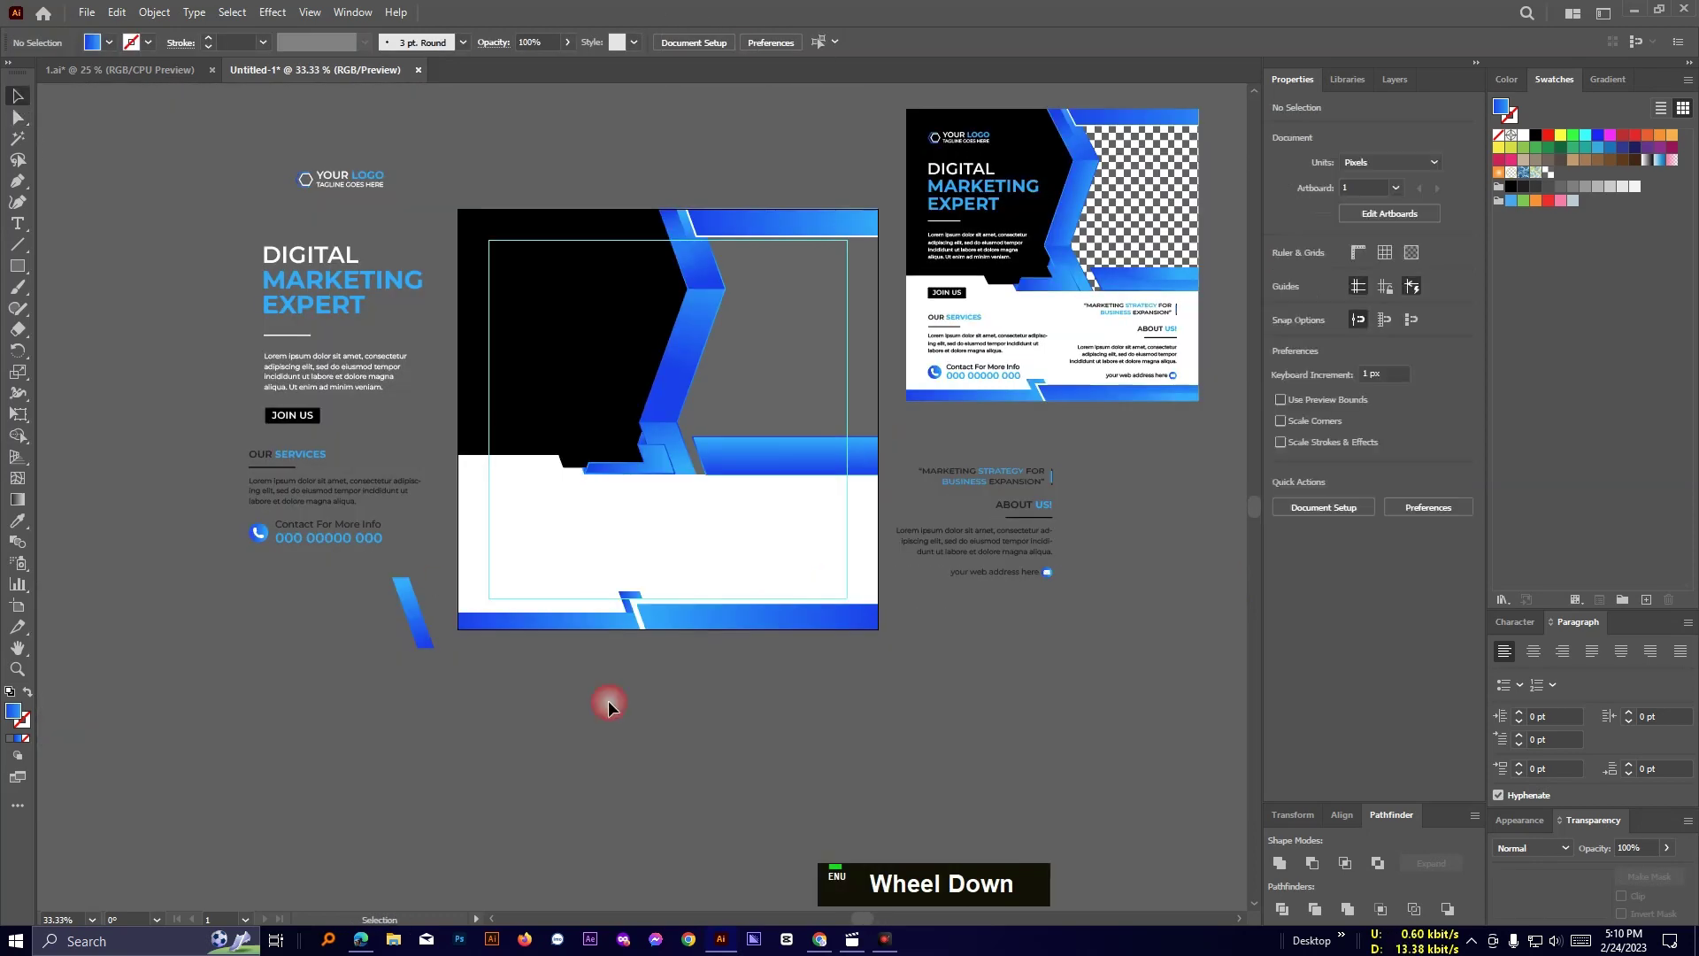
Duplicate the large bar, scale the copy to about 276 × 29 px, and place it in the artboard's lower-right corner.
scroll(685, 746, "up", 3)
left_click_drag(881, 626, 587, 717)
left_click(679, 469)
left_click_drag(681, 468, 1029, 492)
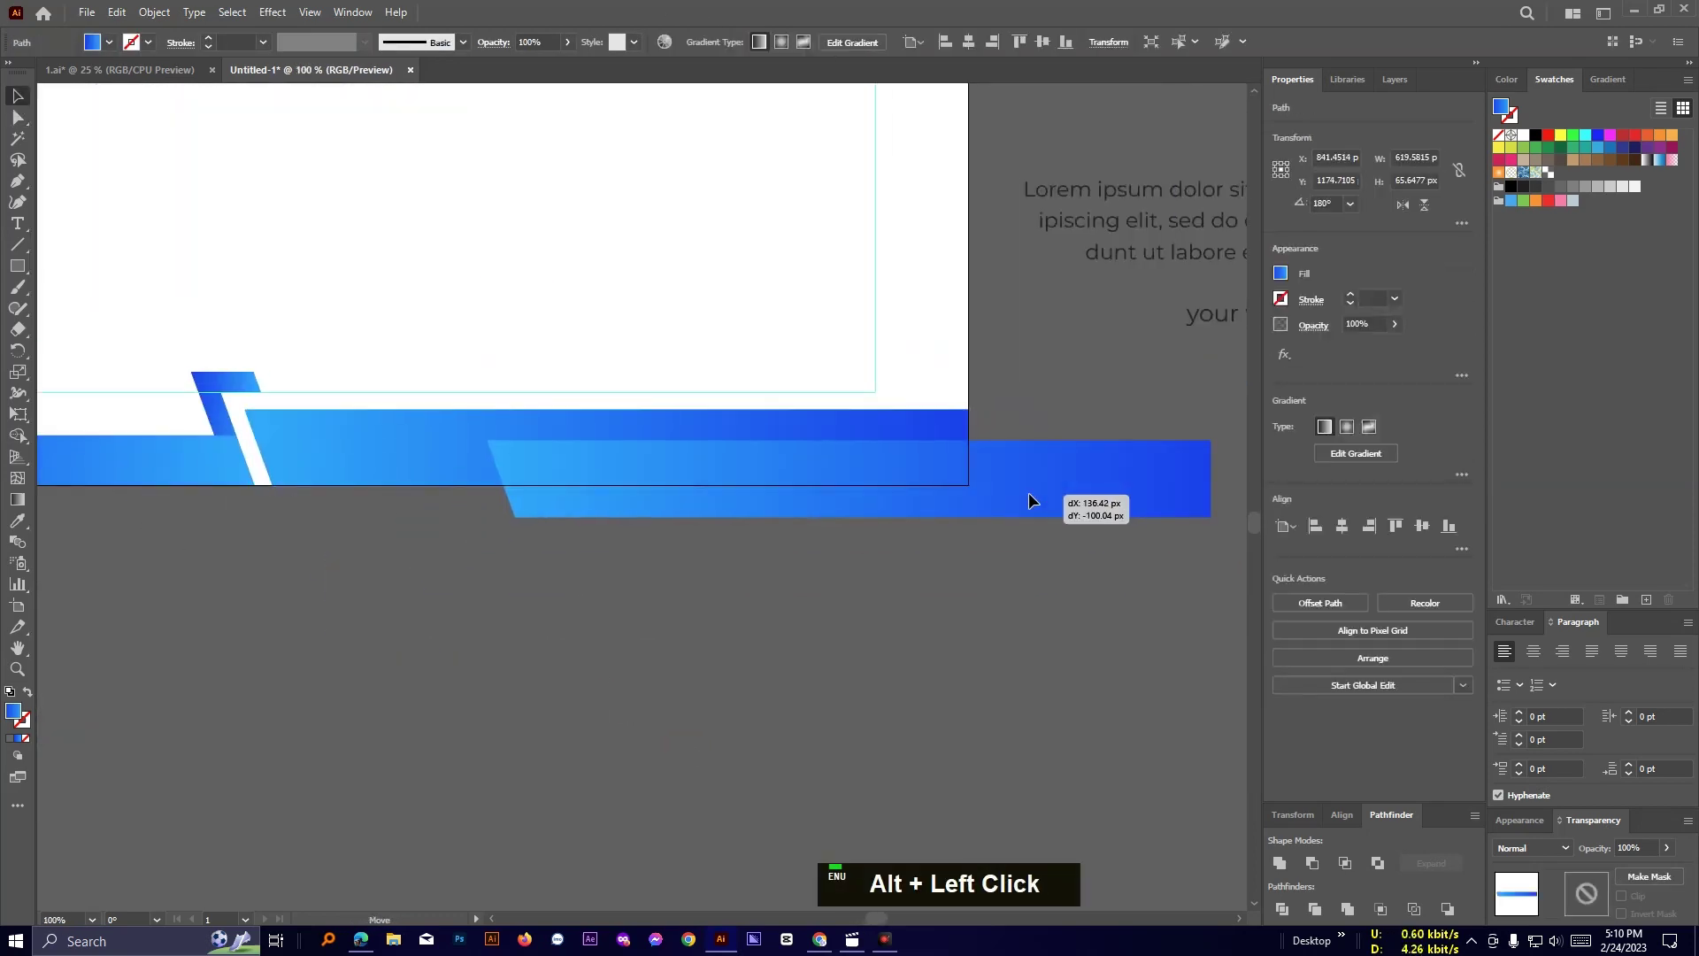
left_click_drag(1211, 479, 811, 508)
left_click_drag(716, 475, 875, 463)
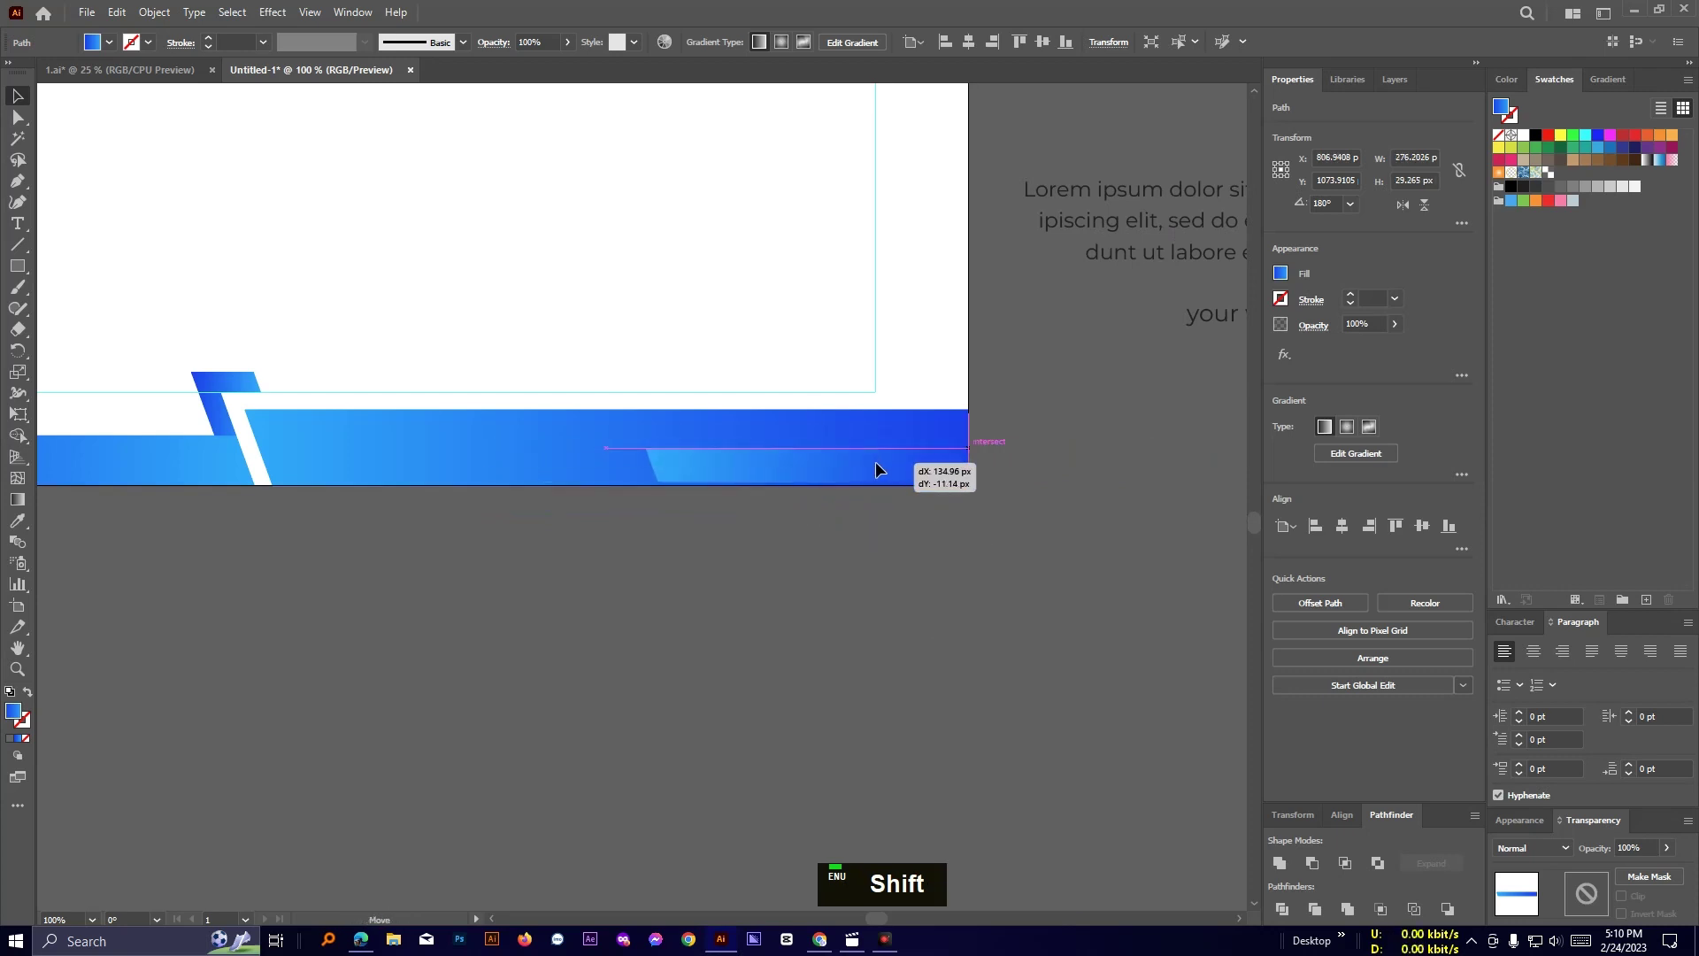
left_click(1065, 43)
left_click(1076, 522)
scroll(1083, 534, "up", 1)
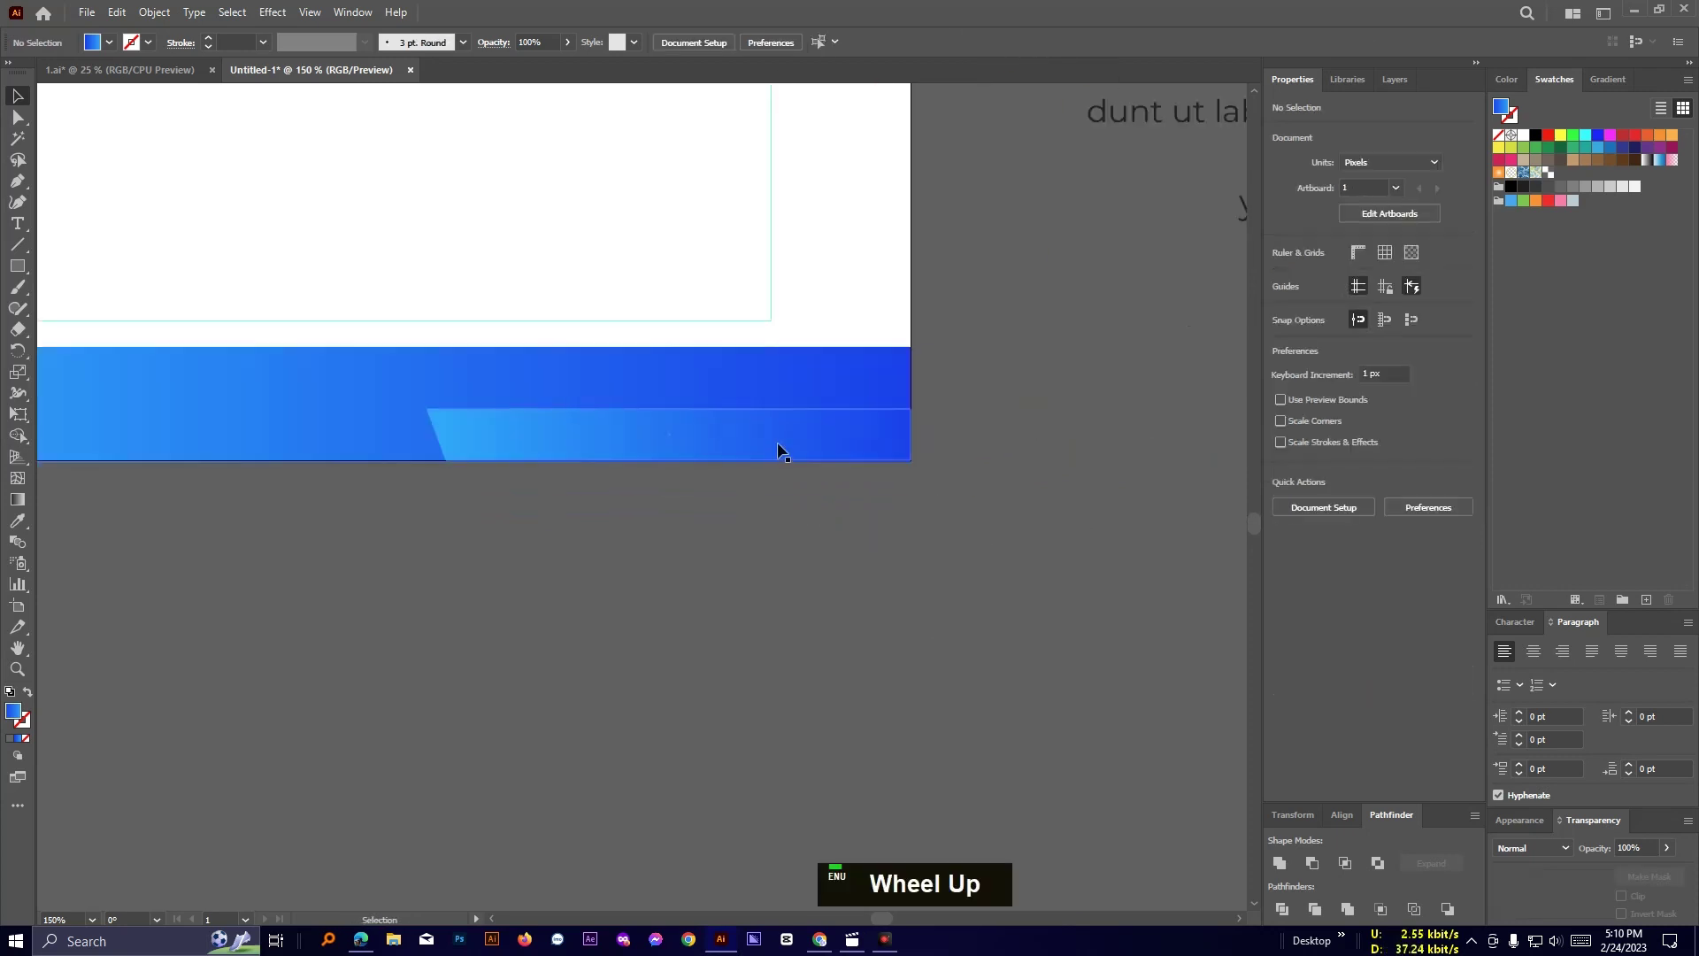
Set the light blue gradient stop of the small corner bar to 0% opacity.
left_click(779, 450)
left_click(1607, 79)
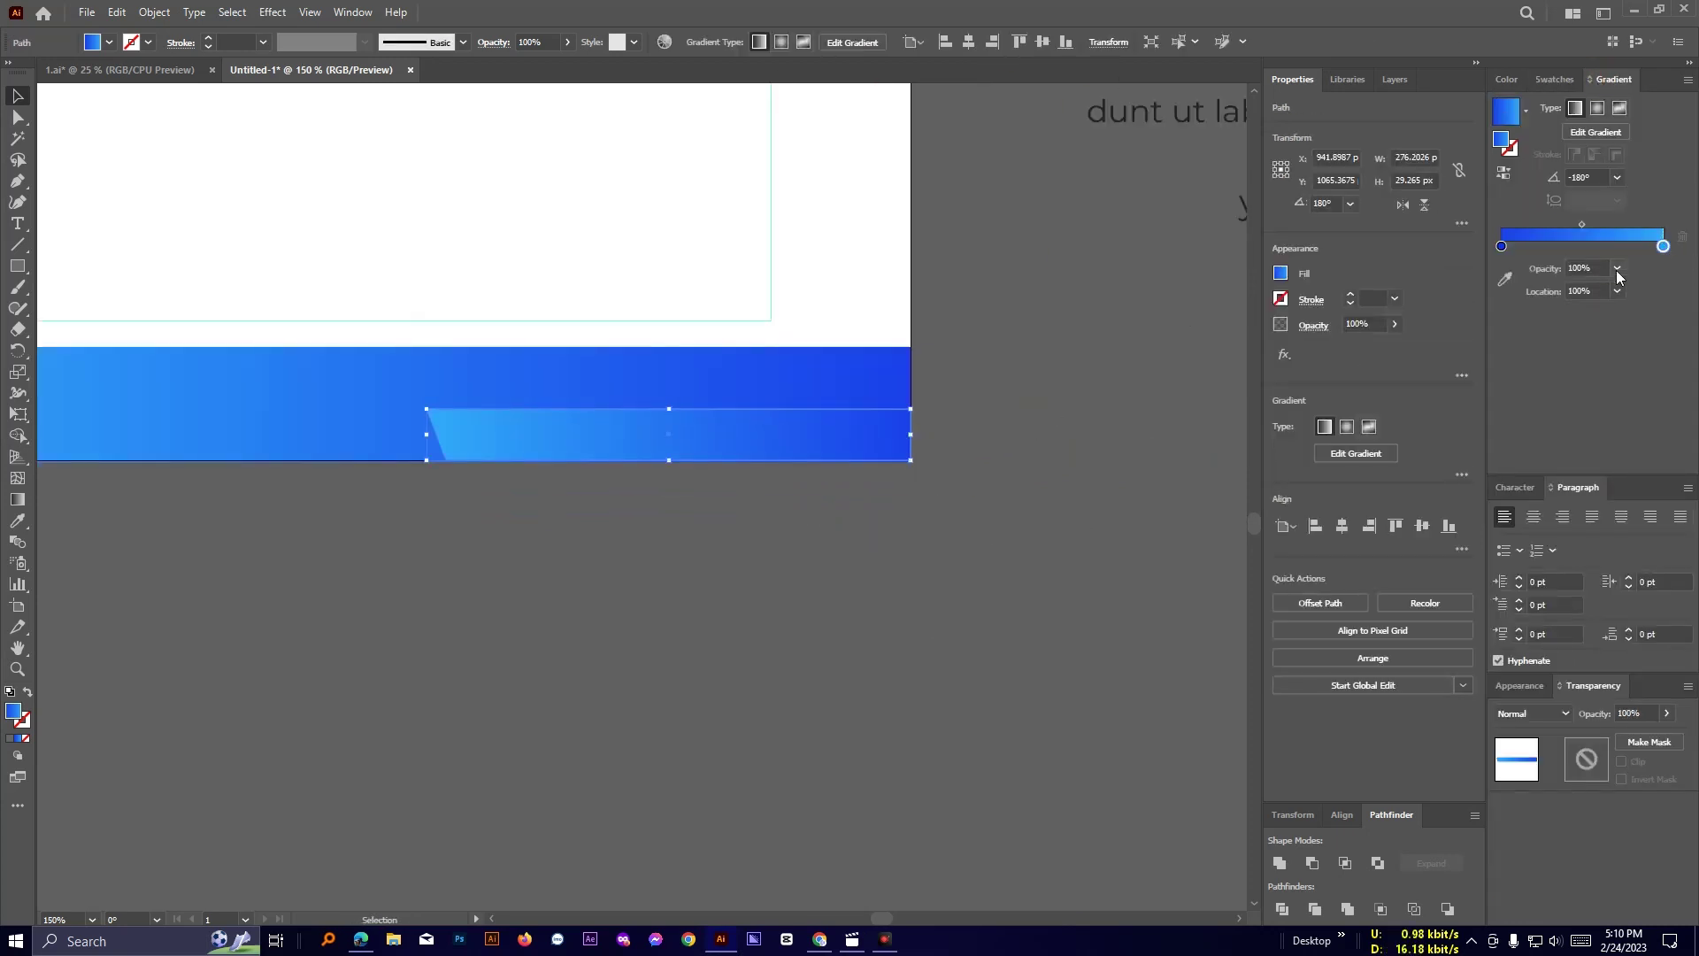
left_click(1618, 270)
left_click(1633, 287)
left_click(1018, 414)
Redraw the small corner bar's gradient so it fades from dark blue at its right end to transparent toward the left.
left_click(889, 430)
left_click(17, 499)
left_click_drag(450, 452, 941, 445)
left_click_drag(986, 423, 439, 415)
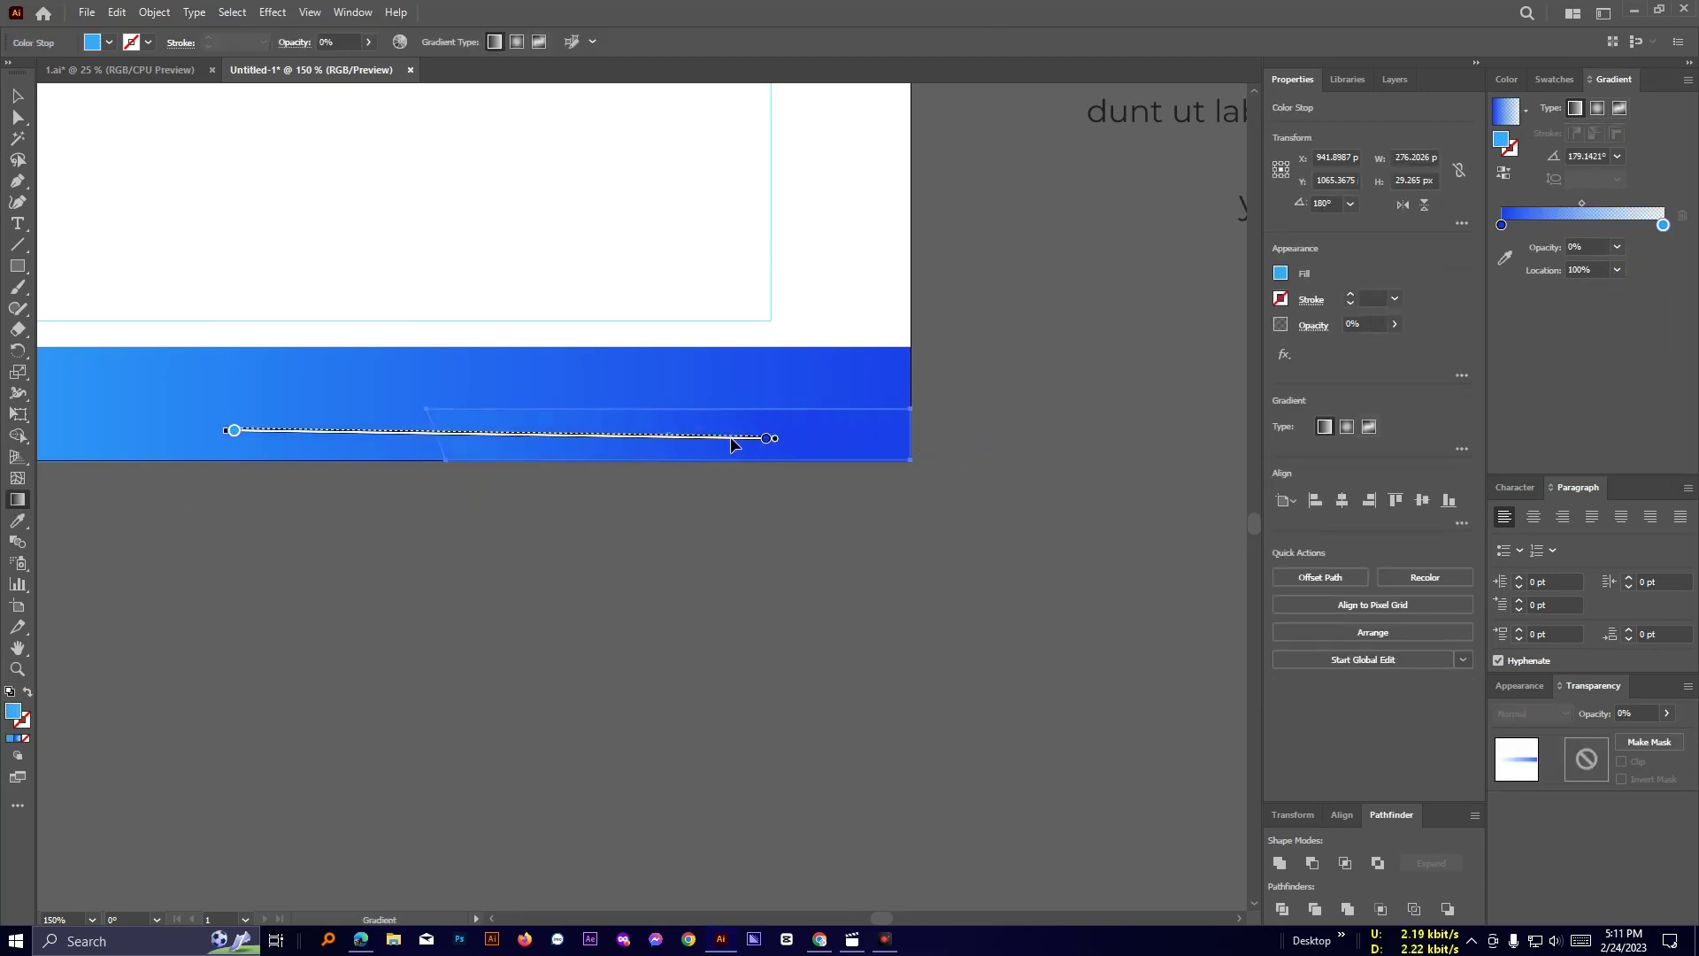
left_click_drag(731, 440, 818, 441)
left_click(18, 96)
left_click(982, 451)
key("ctrl+z")
left_click(856, 570)
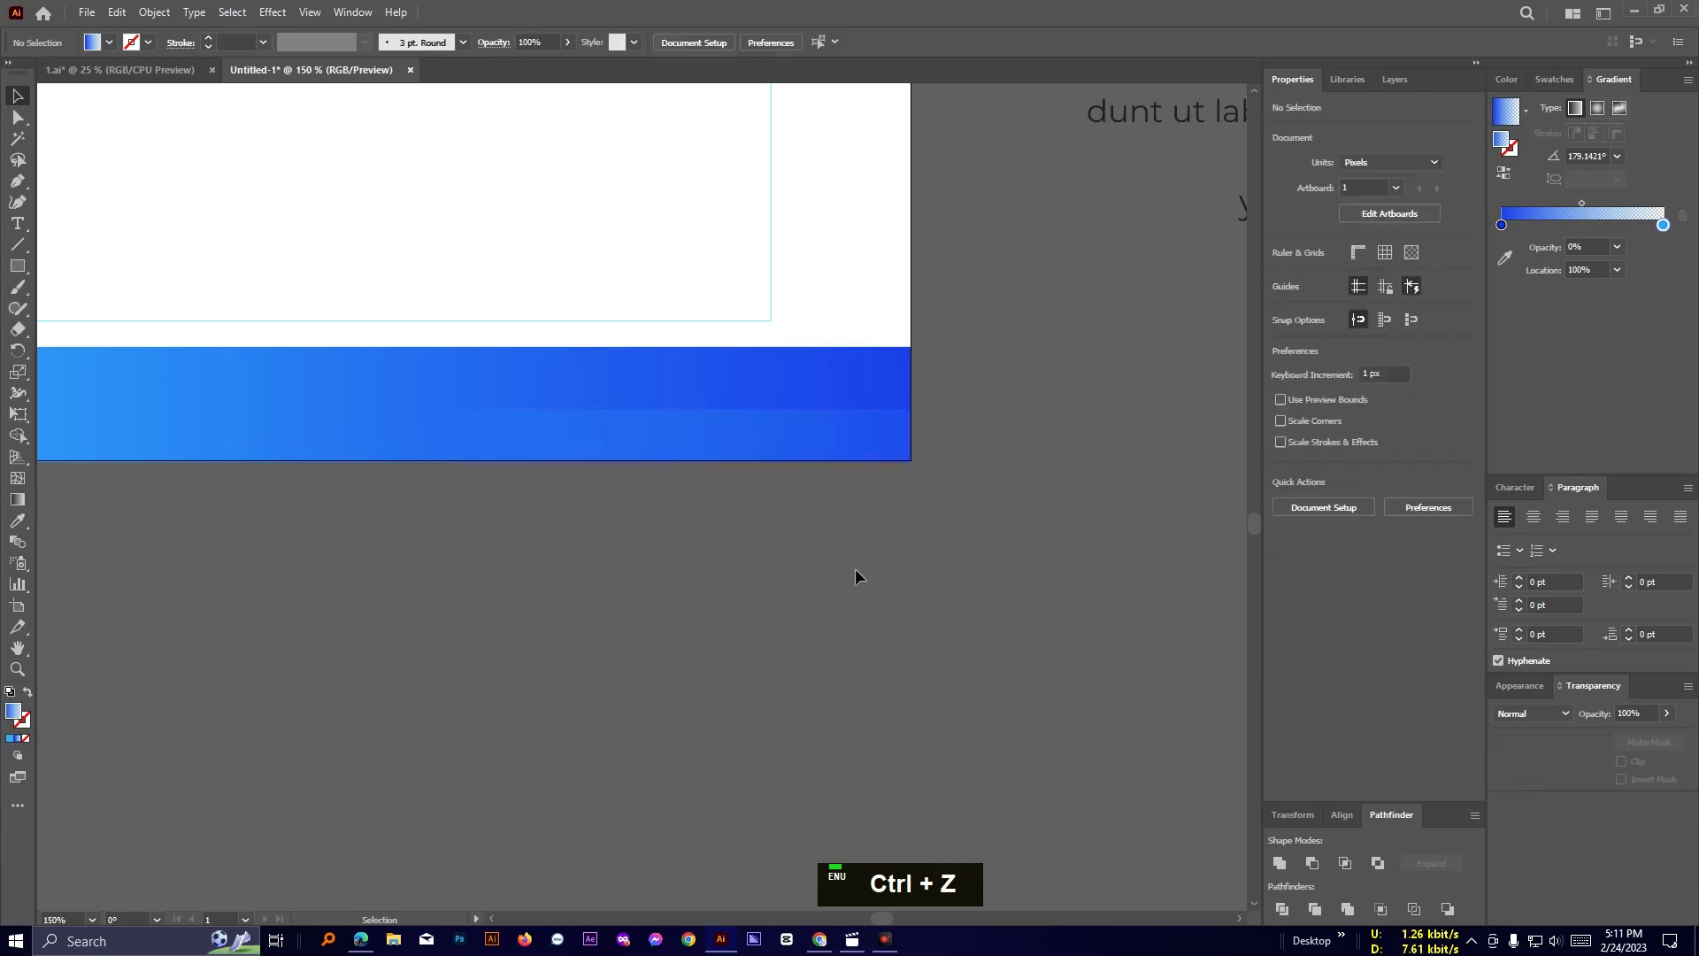
Redraw the large bottom bar's gradient horizontally, running from dark blue on its left to light blue on its right.
left_click_drag(856, 570, 1103, 612)
left_click(974, 433)
left_click(18, 499)
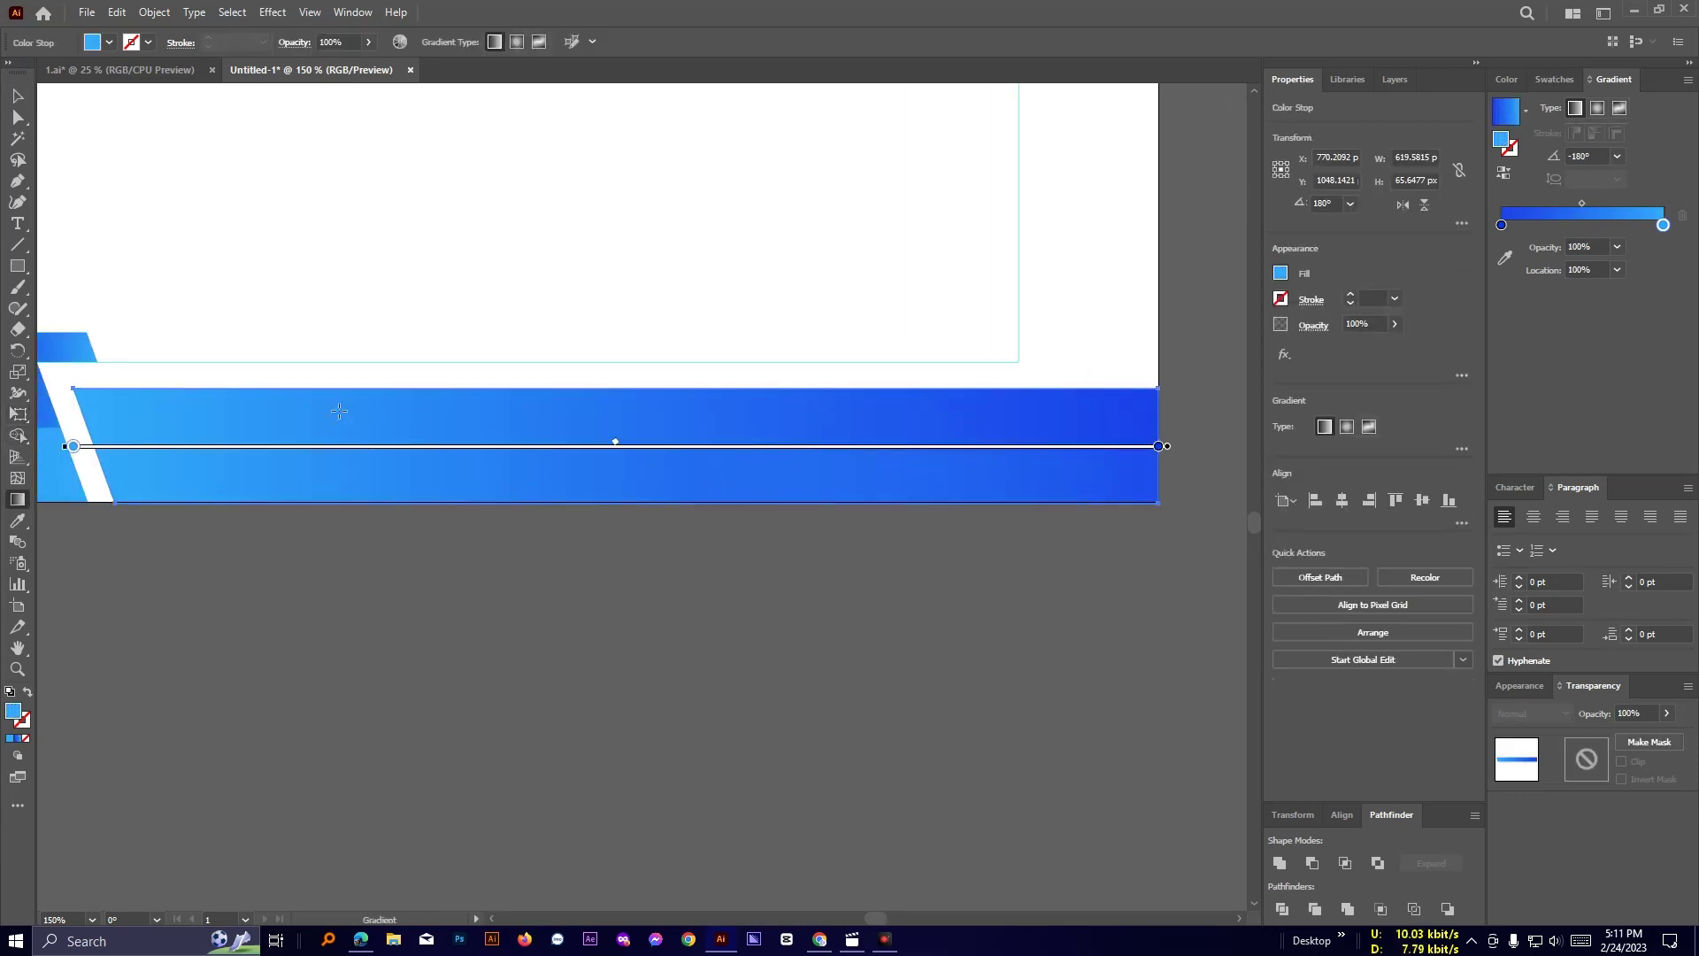
left_click_drag(339, 411, 482, 447)
Try a near-vertical gradient direction on the large bottom bar.
left_click_drag(670, 339, 666, 486)
left_click(24, 98)
left_click(713, 617)
scroll(713, 618, "down", 3)
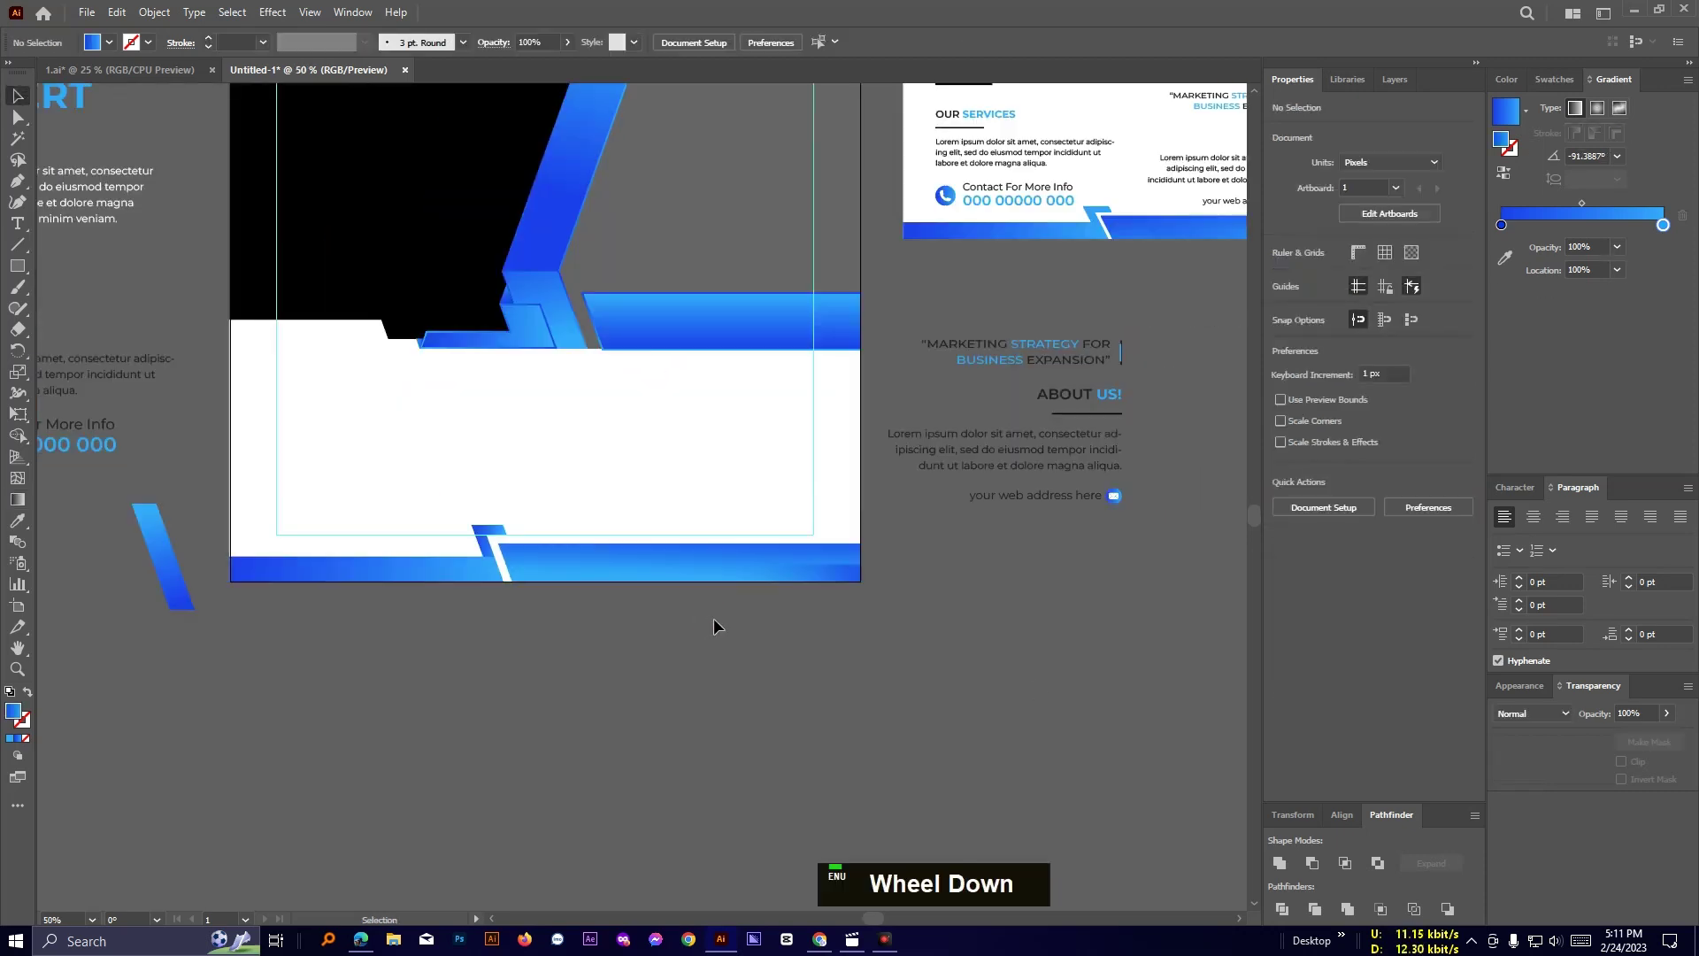
left_click_drag(1055, 633, 810, 670)
scroll(823, 670, "up", 1)
left_click_drag(572, 641, 941, 629)
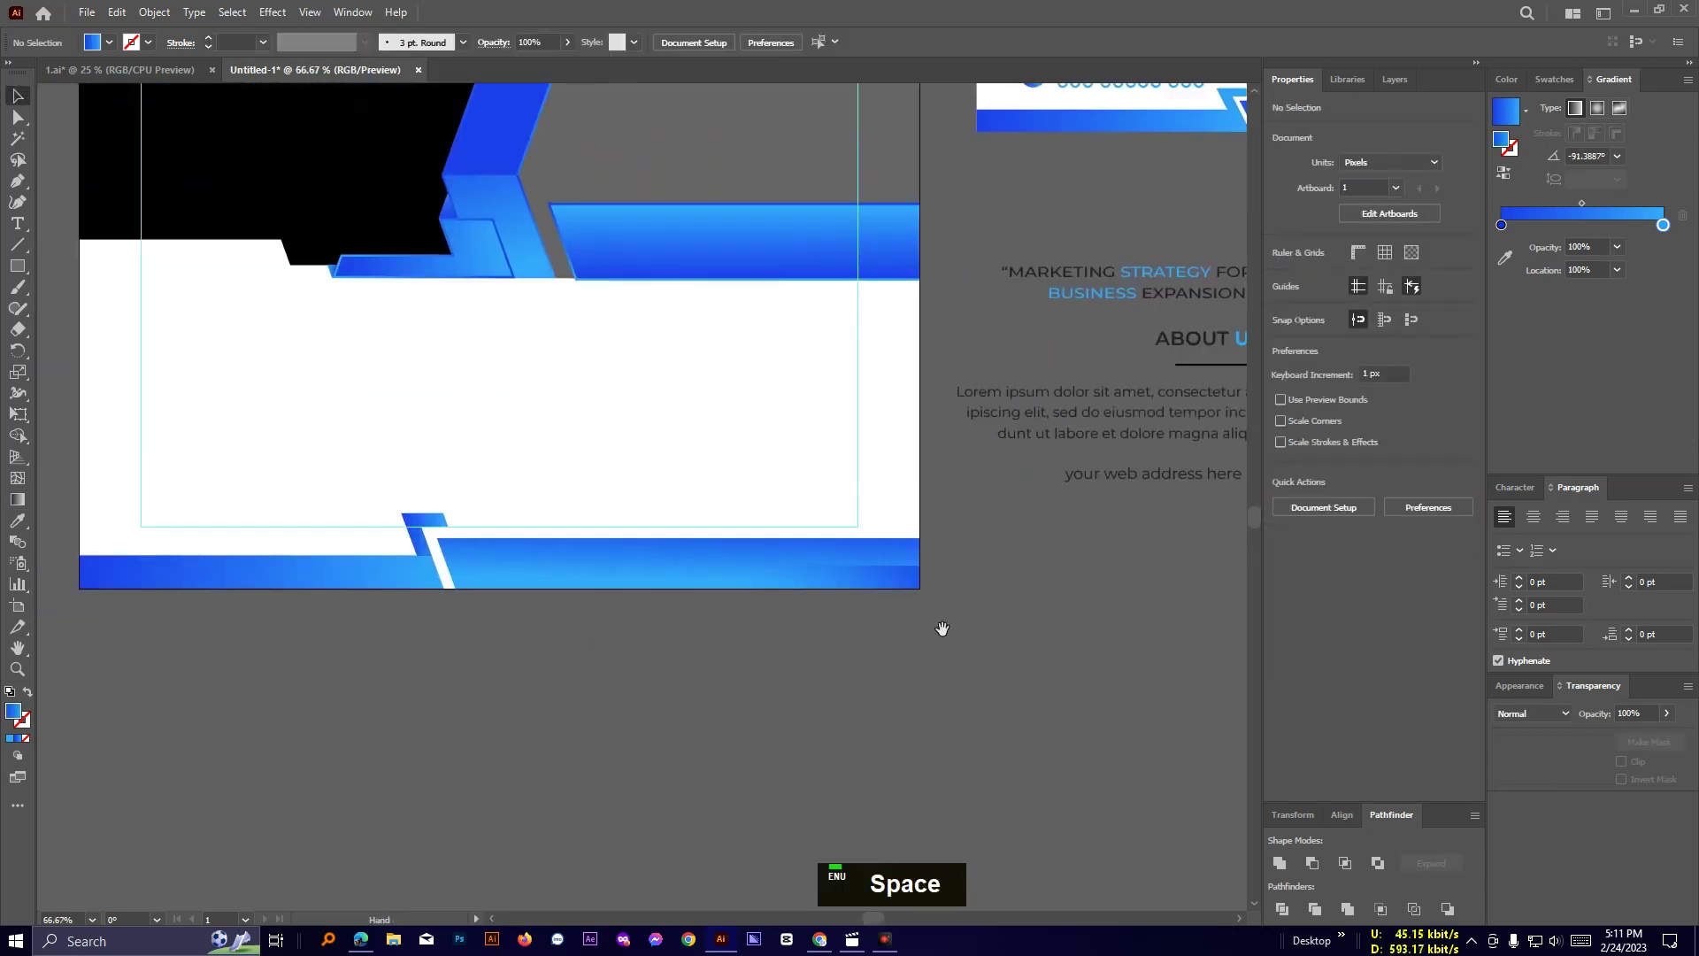
Undo the vertical gradient change on the large bottom bar.
scroll(936, 633, "up", 2)
left_click(457, 471)
left_click(19, 498)
scroll(808, 454, "down", 2)
key("ctrl+z")
key("ctrl+z")
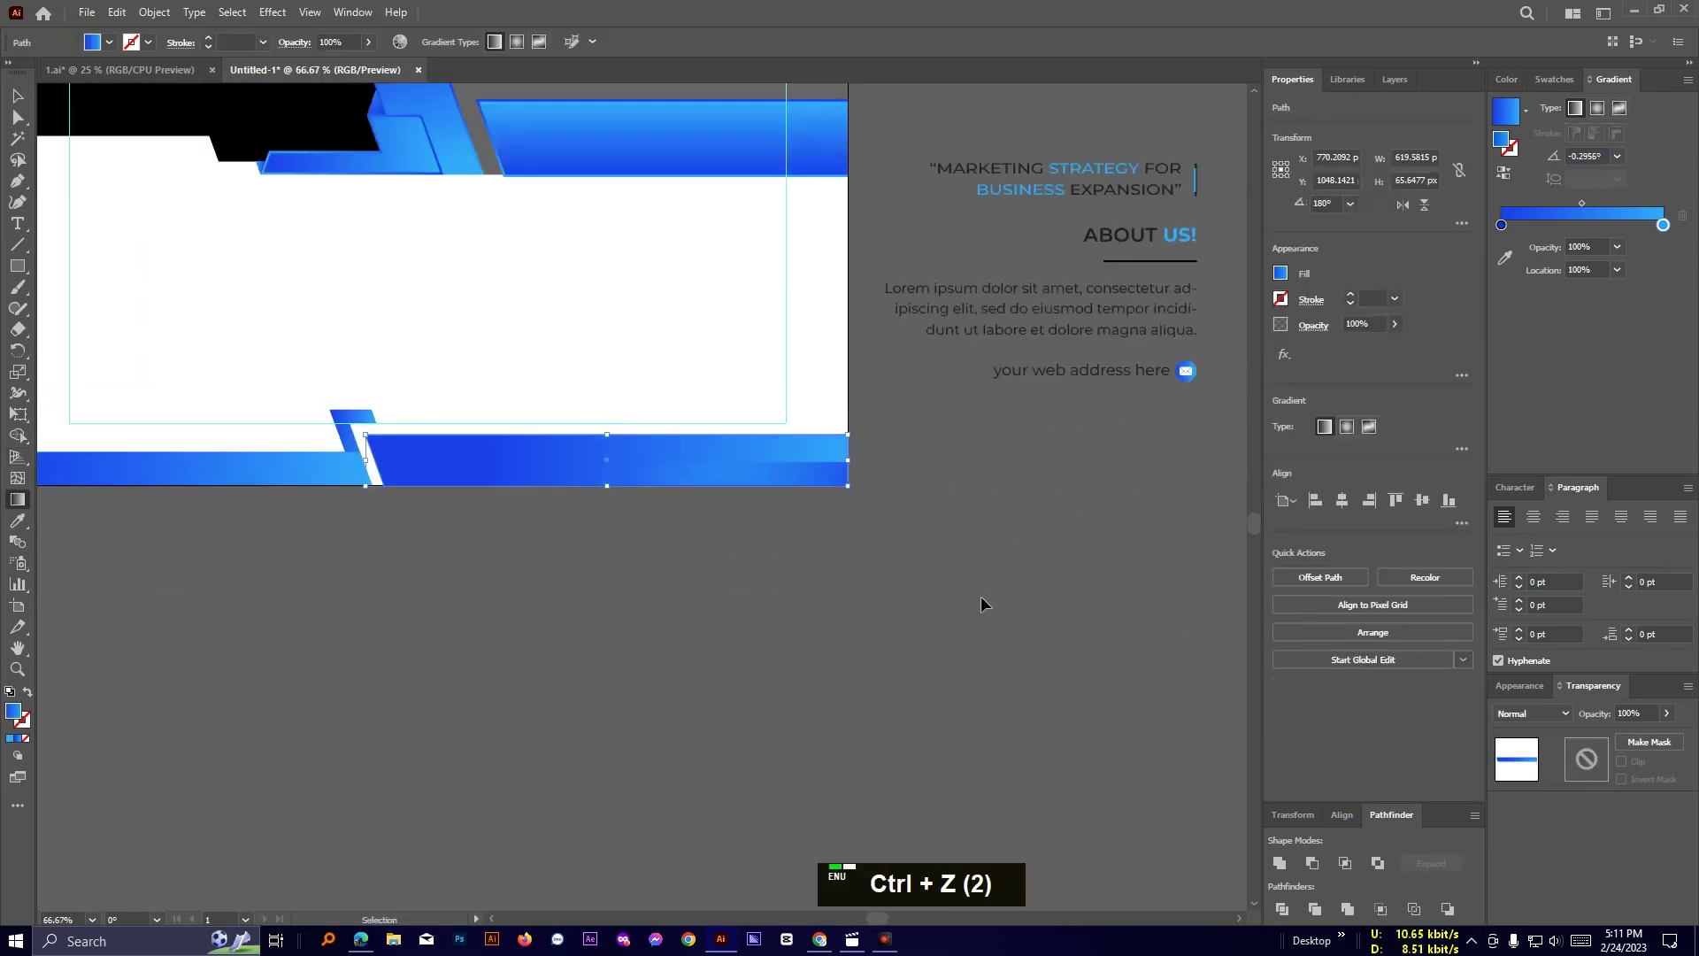
Reverse the large bottom bar's gradient so it runs from light blue to dark blue.
left_click(18, 96)
left_click(1503, 172)
left_click(918, 521)
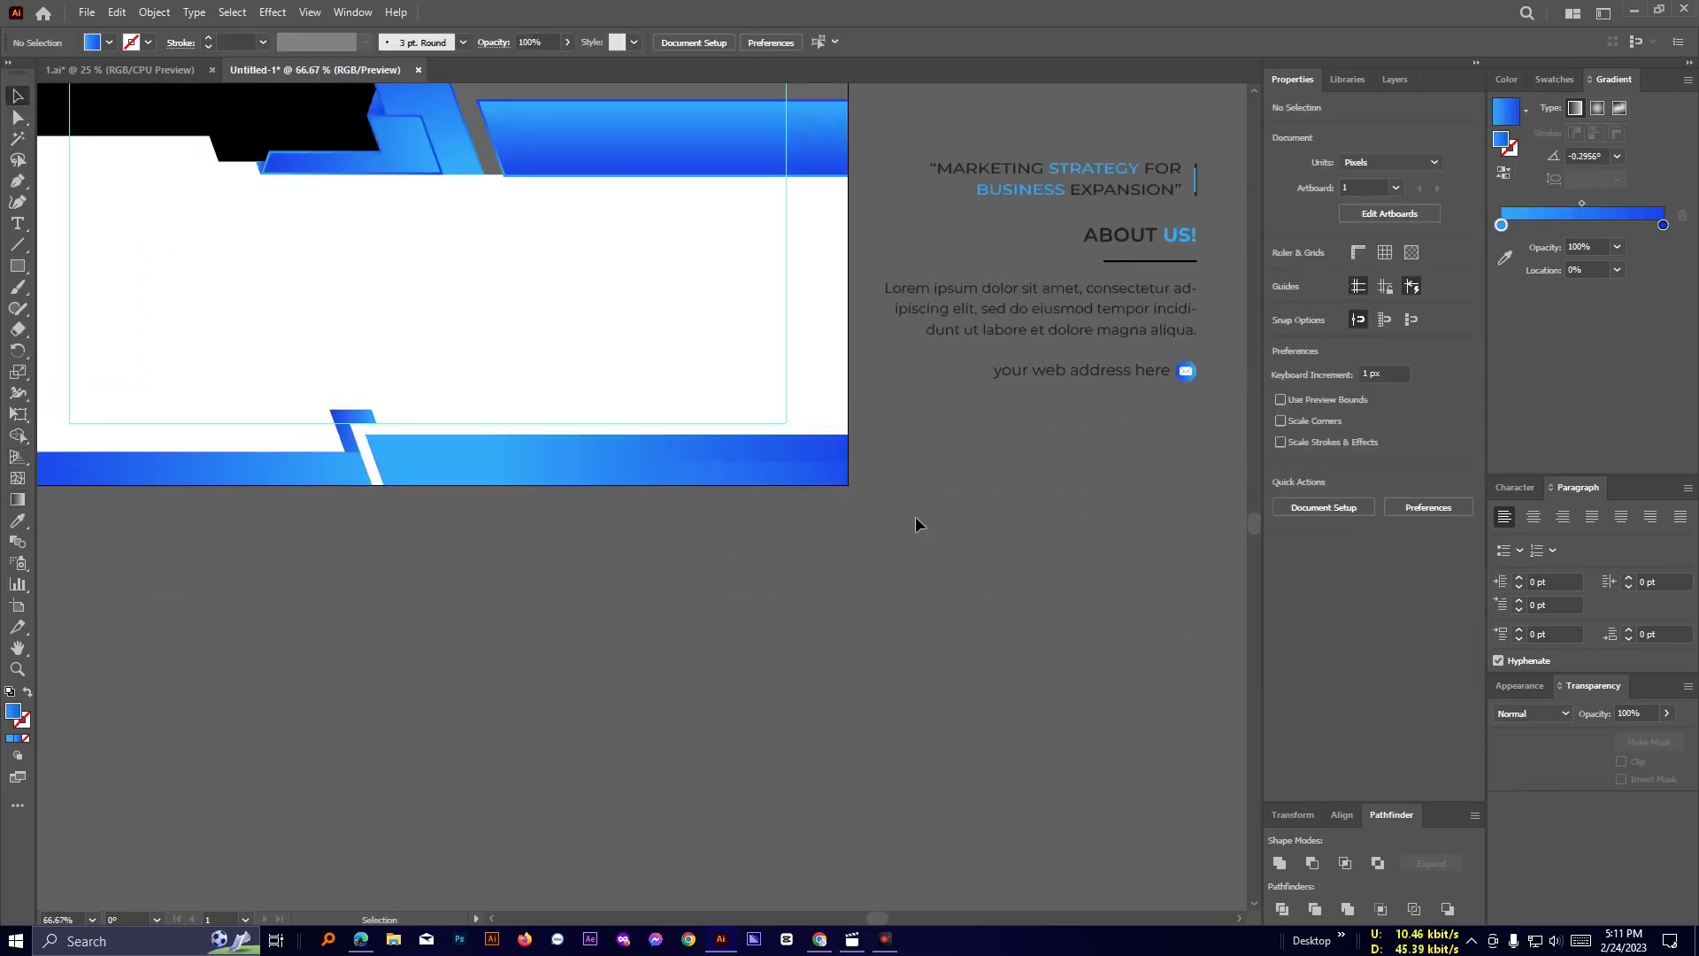
Reverse the small corner bar's gradient so its dark blue stop lies at its left end.
left_click(823, 476)
left_click(1502, 173)
left_click(1021, 509)
scroll(1022, 509, "up", 2)
left_click_drag(778, 504, 1066, 512)
left_click(832, 440)
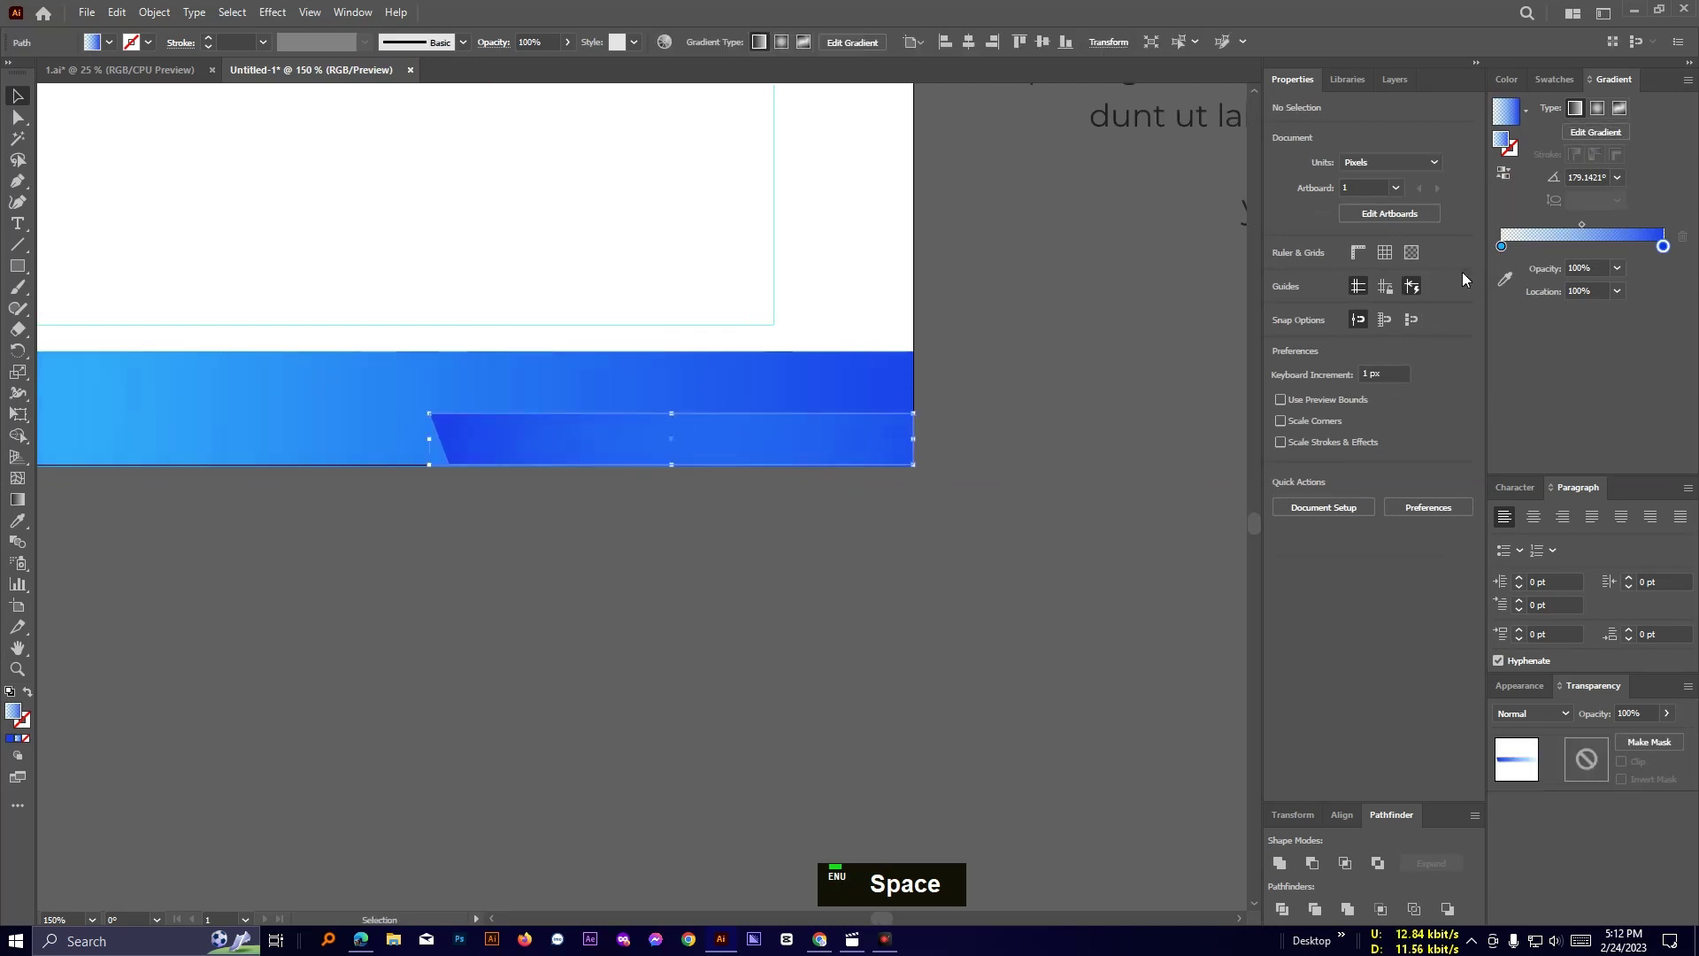
left_click(1035, 402)
scroll(1036, 402, "down", 4)
scroll(812, 519, "up", 1)
left_click_drag(1055, 431, 1005, 523)
scroll(1005, 523, "up", 2)
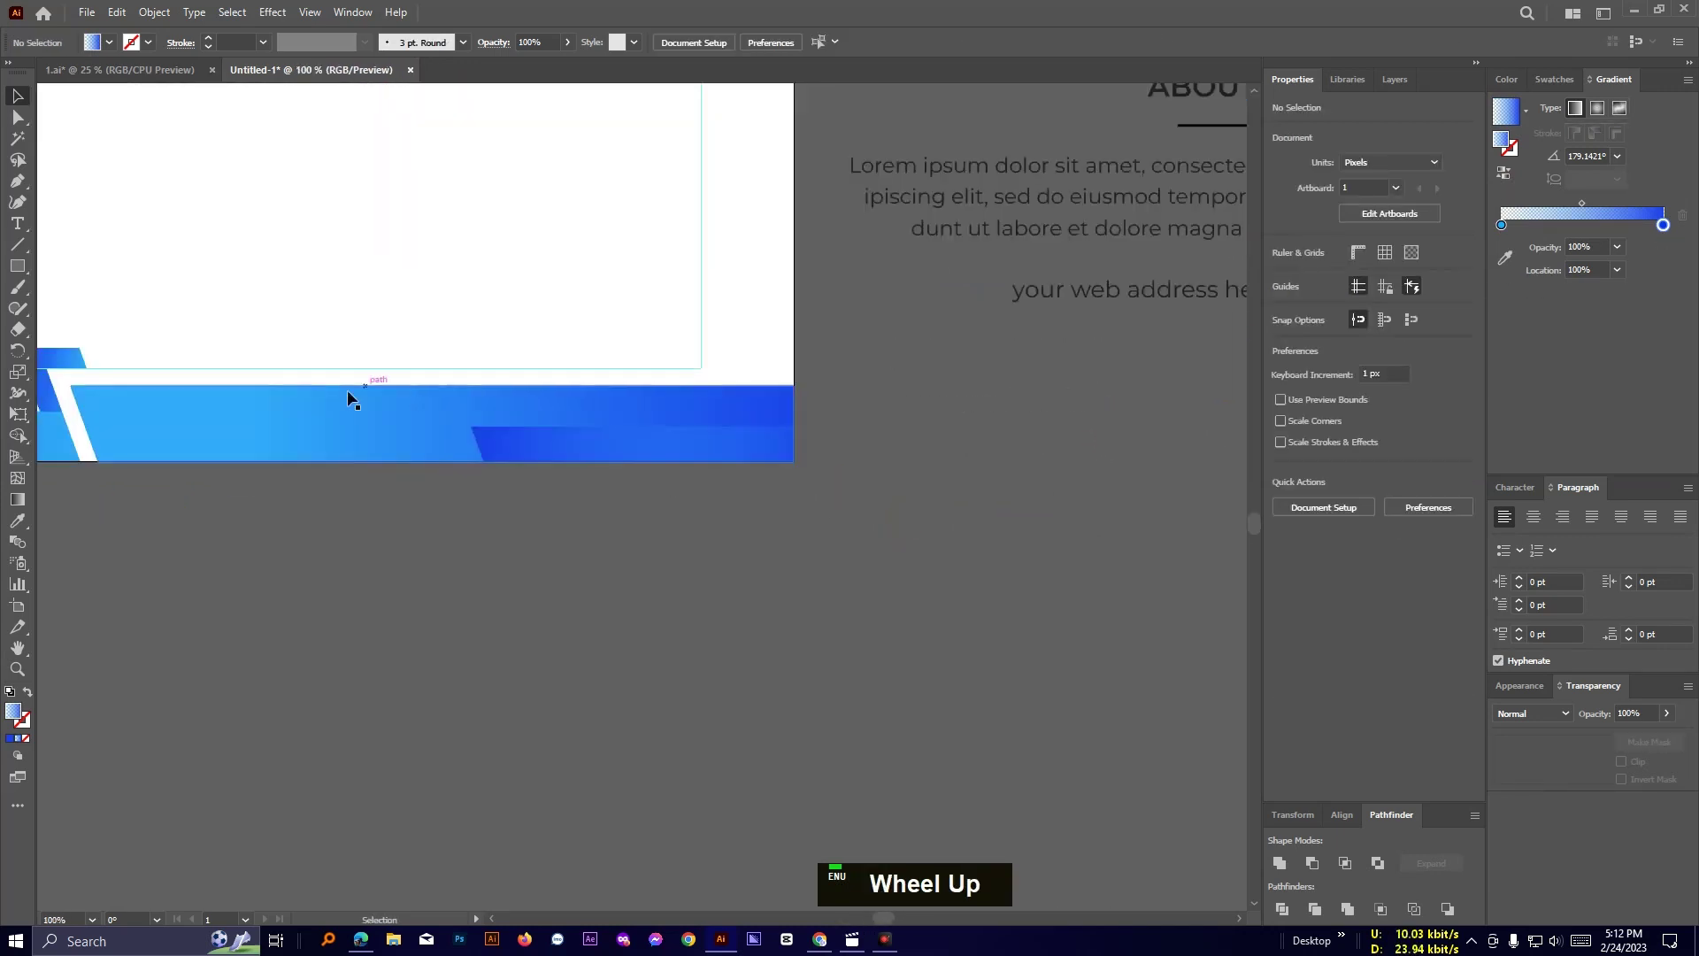
Reverse the gradients of the large bottom bar and the small corner bar back to their previous directions.
left_click(348, 395)
left_click(1504, 174)
left_click(914, 487)
left_click(753, 445)
left_click(1504, 172)
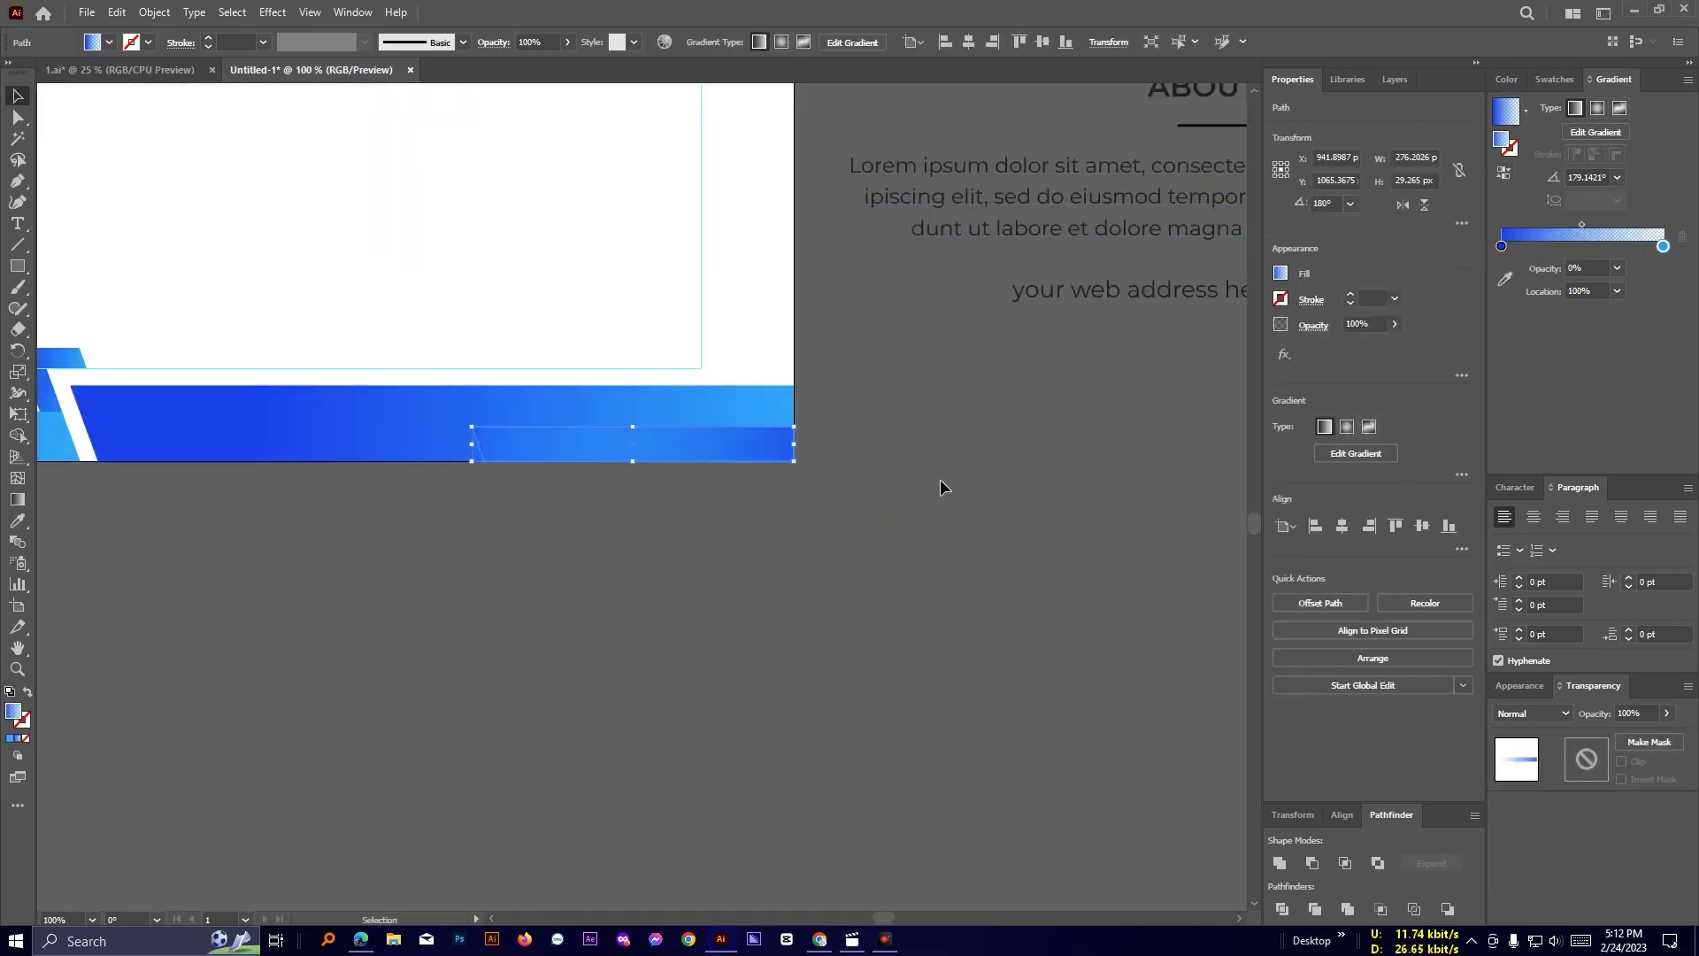
left_click(942, 480)
Shift the small corner bar's gradient to the right and move its dark blue stop slightly inward, to about 3.5%.
scroll(947, 480, "up", 1)
left_click(660, 416)
left_click(18, 499)
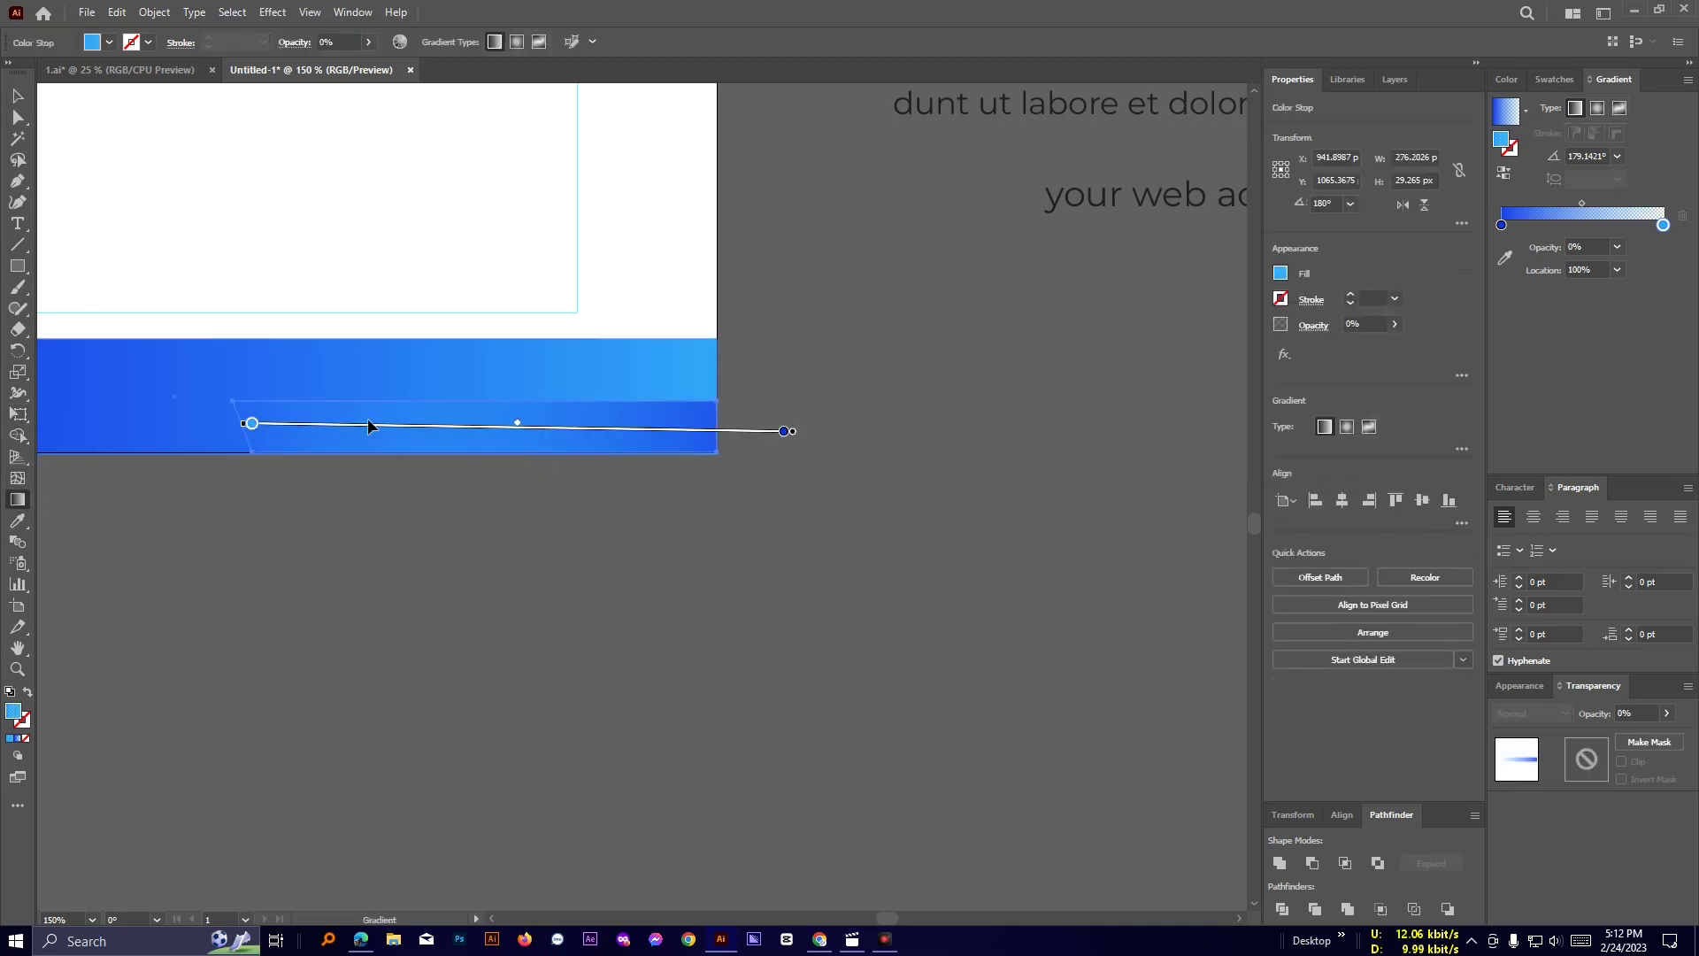
left_click_drag(366, 423, 451, 431)
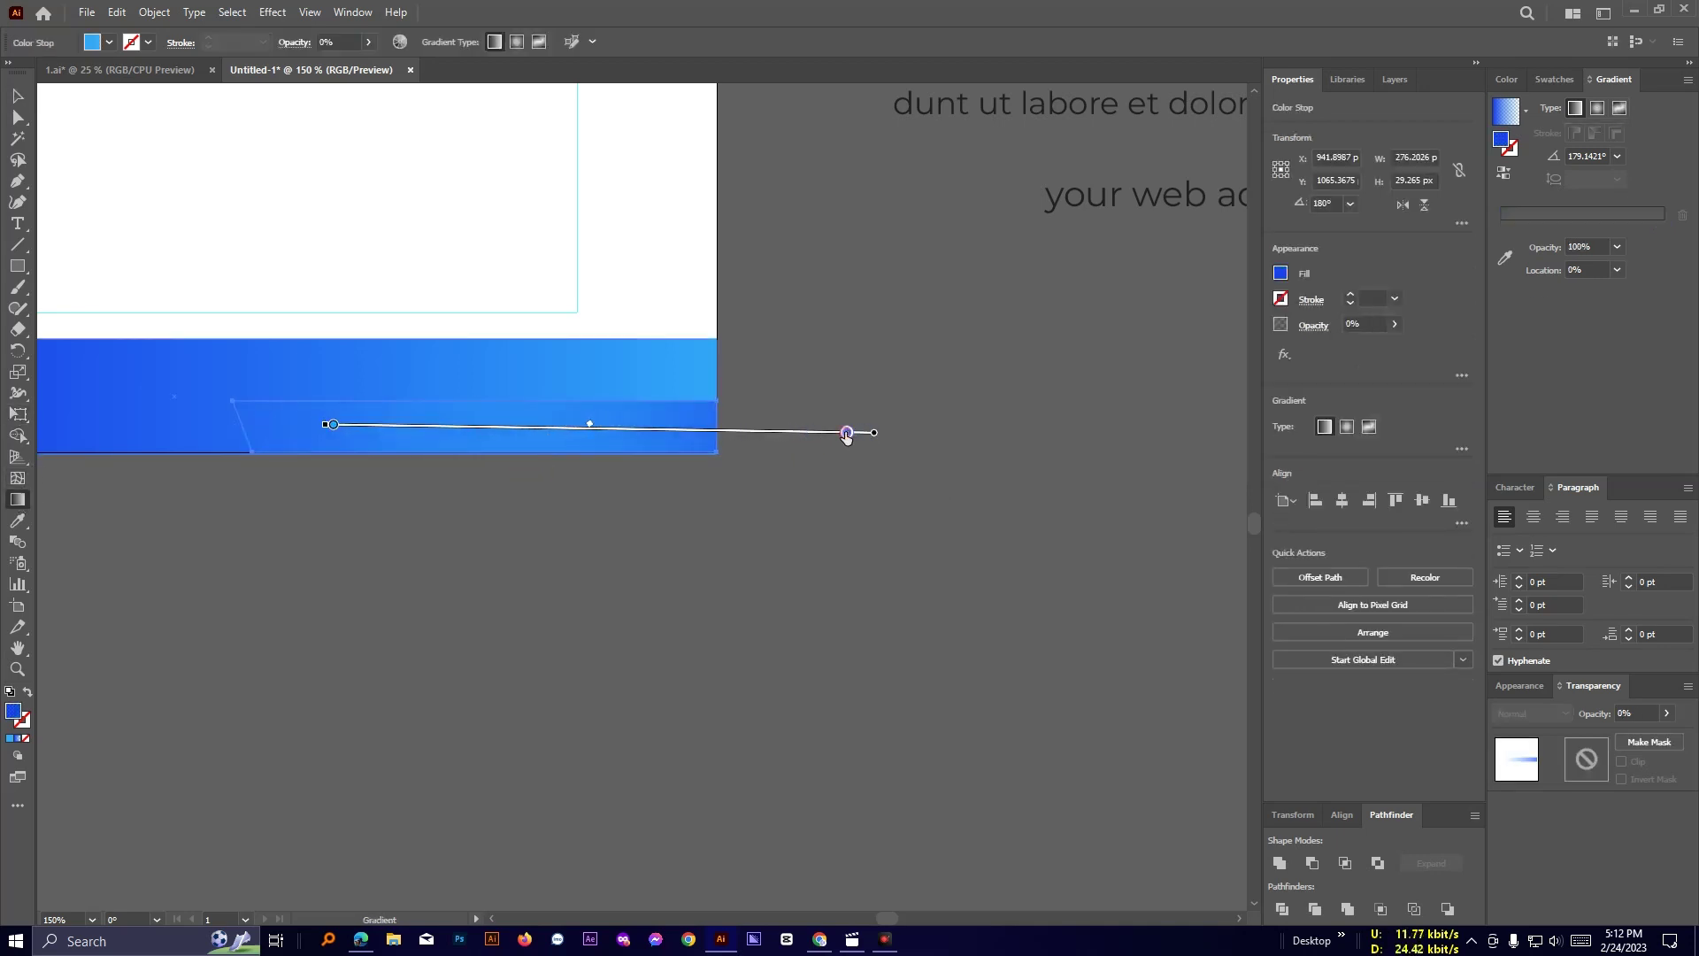
left_click(18, 95)
left_click(816, 305)
Place the logo on the black panel and bring the text blocks beside the artboard to the front.
scroll(845, 305, "down", 3)
left_click_drag(848, 450, 989, 676)
scroll(984, 513, "down", 1)
scroll(536, 156, "up", 1)
left_click_drag(362, 174, 680, 287)
left_click_drag(229, 213, 414, 768)
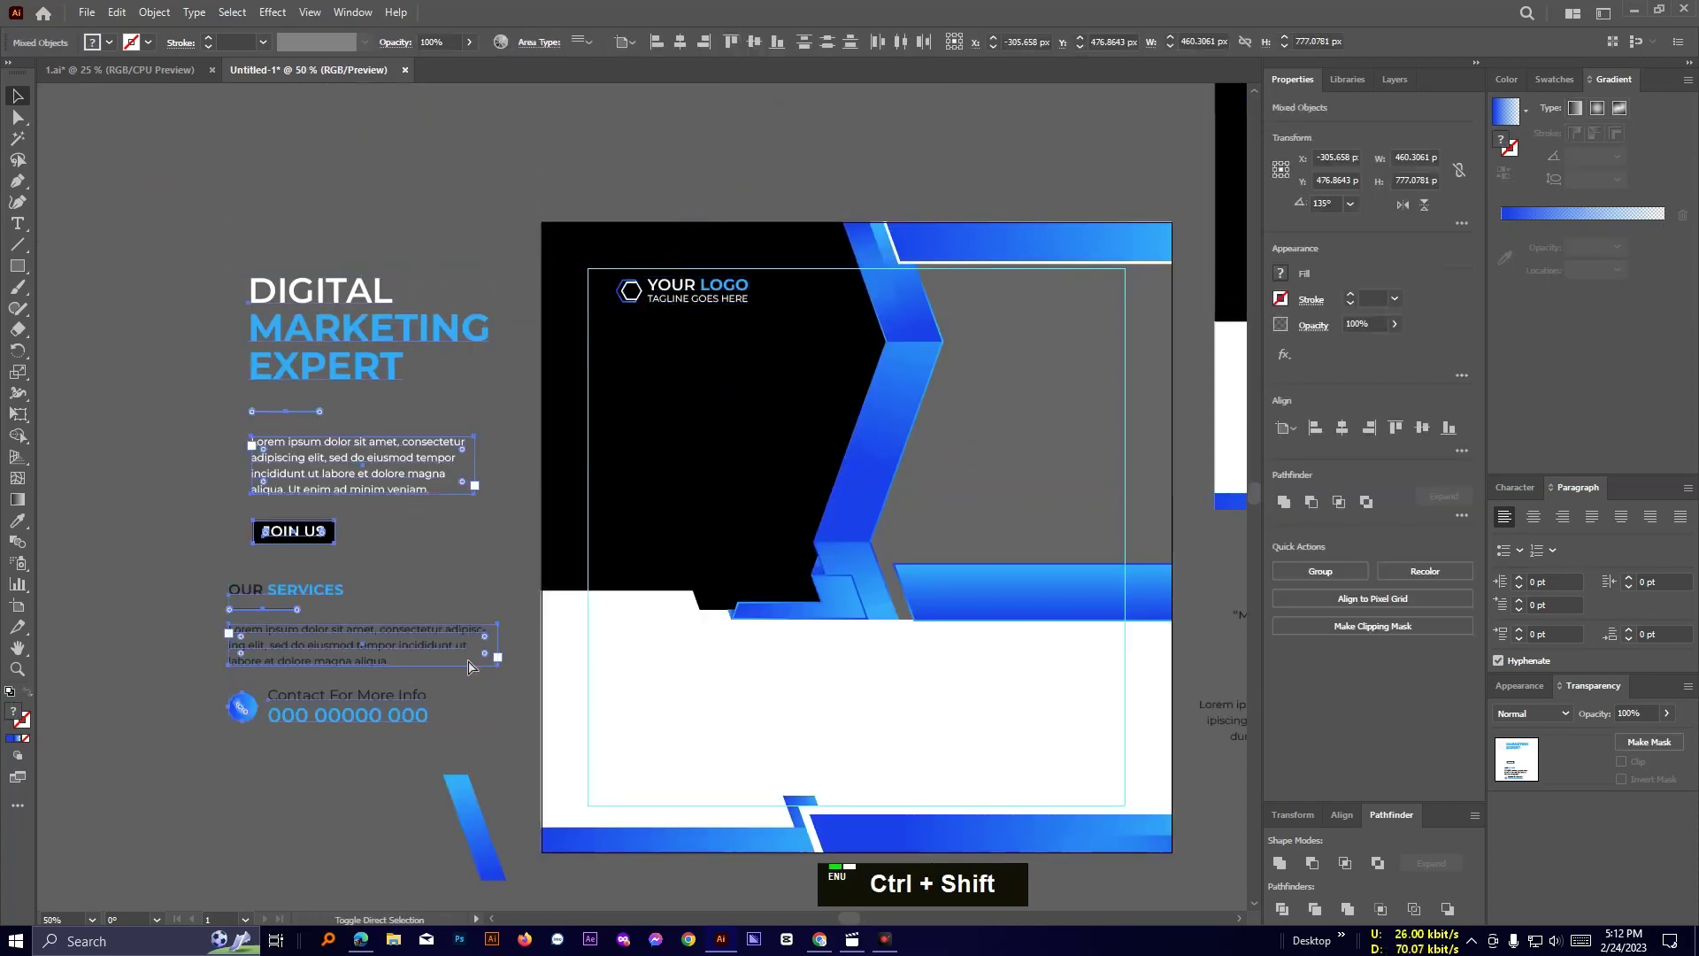
left_click(729, 149)
Delete the grouped reference copy of the finished design beside the artboard.
left_click_drag(967, 200, 296, 349)
left_click_drag(495, 177, 1097, 704)
key("Delete")
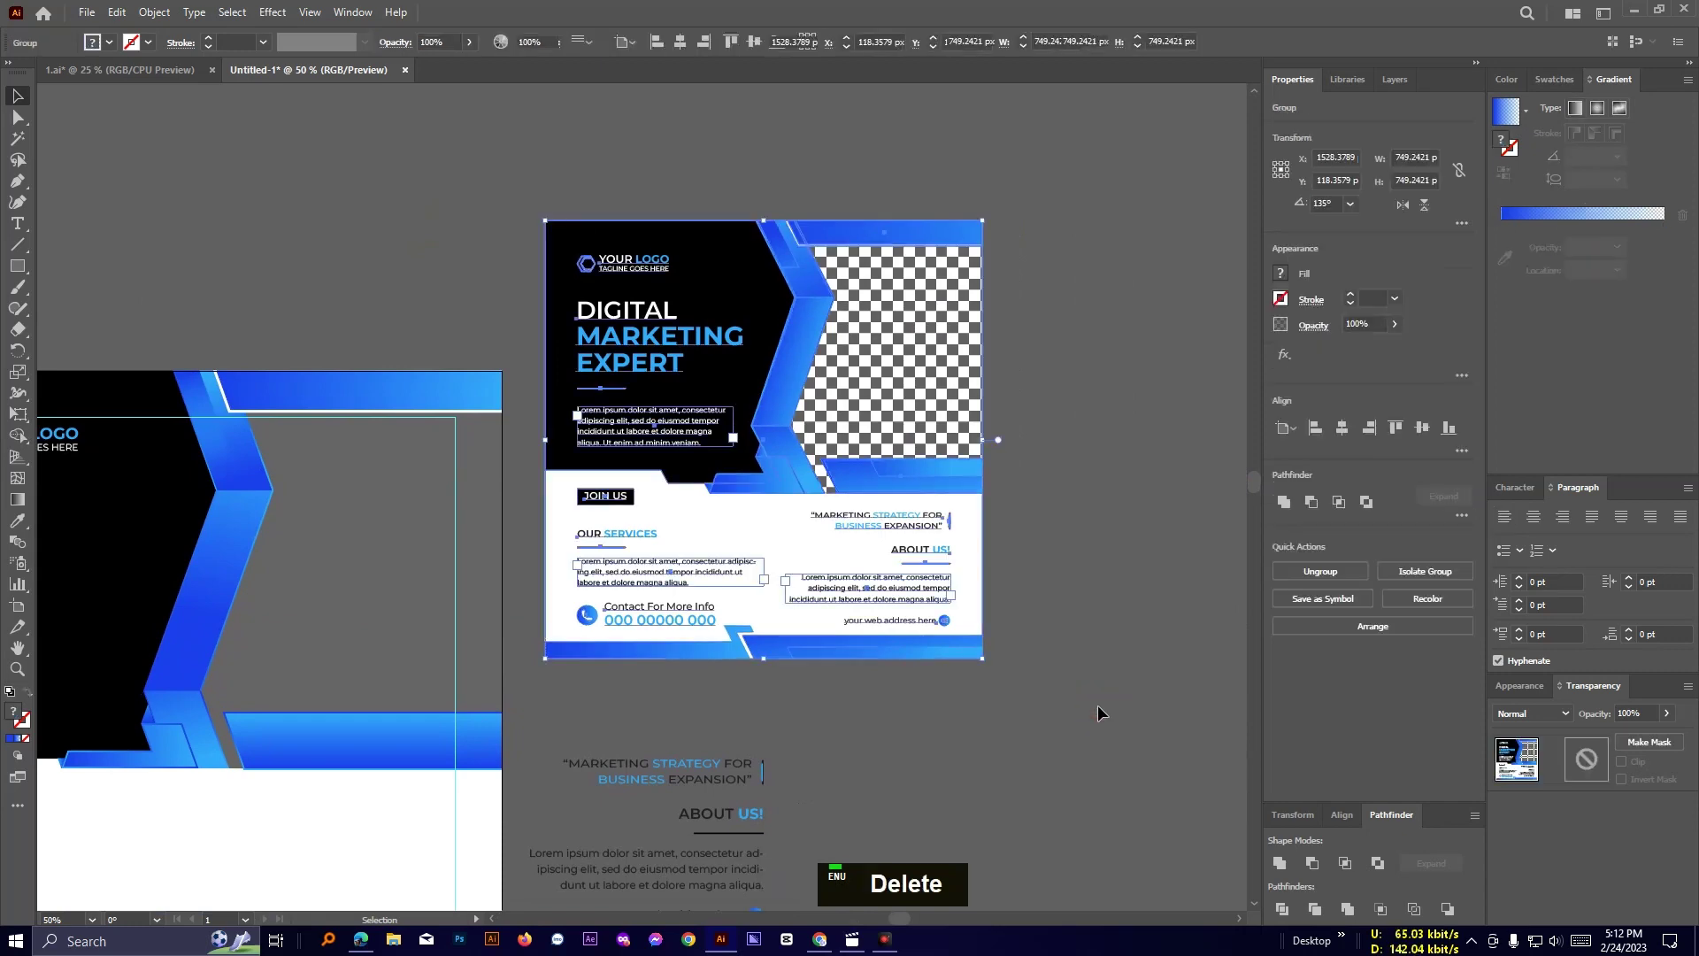
Fit the logo into the upper-left corner of the margin guides on the black panel.
left_click_drag(485, 632, 1211, 368)
scroll(464, 159, "up", 2)
left_click_drag(796, 263, 474, 342)
left_click_drag(627, 268, 574, 250)
scroll(575, 257, "up", 3)
left_click_drag(335, 173, 341, 173)
key("Up")
left_click(522, 427)
scroll(528, 432, "down", 4)
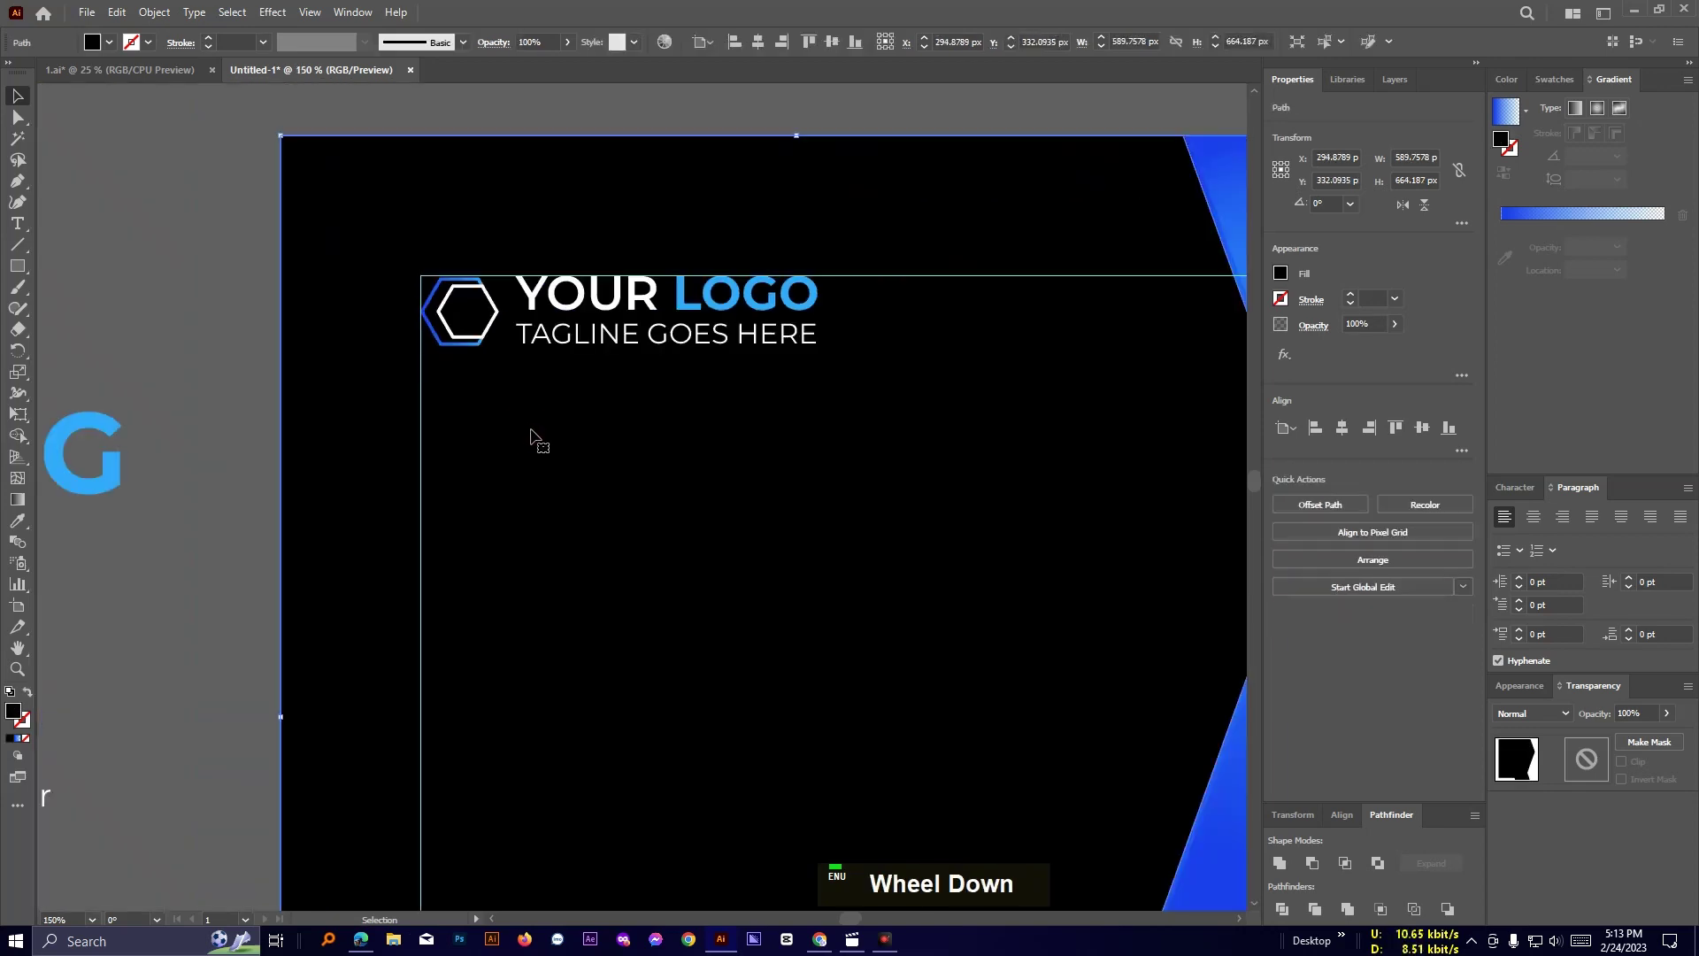
Move the DIGITAL MARKETING EXPERT heading onto the black panel, below the logo at the left margin guide.
left_click_drag(180, 411, 631, 478)
left_click(331, 385)
scroll(331, 388, "up", 3)
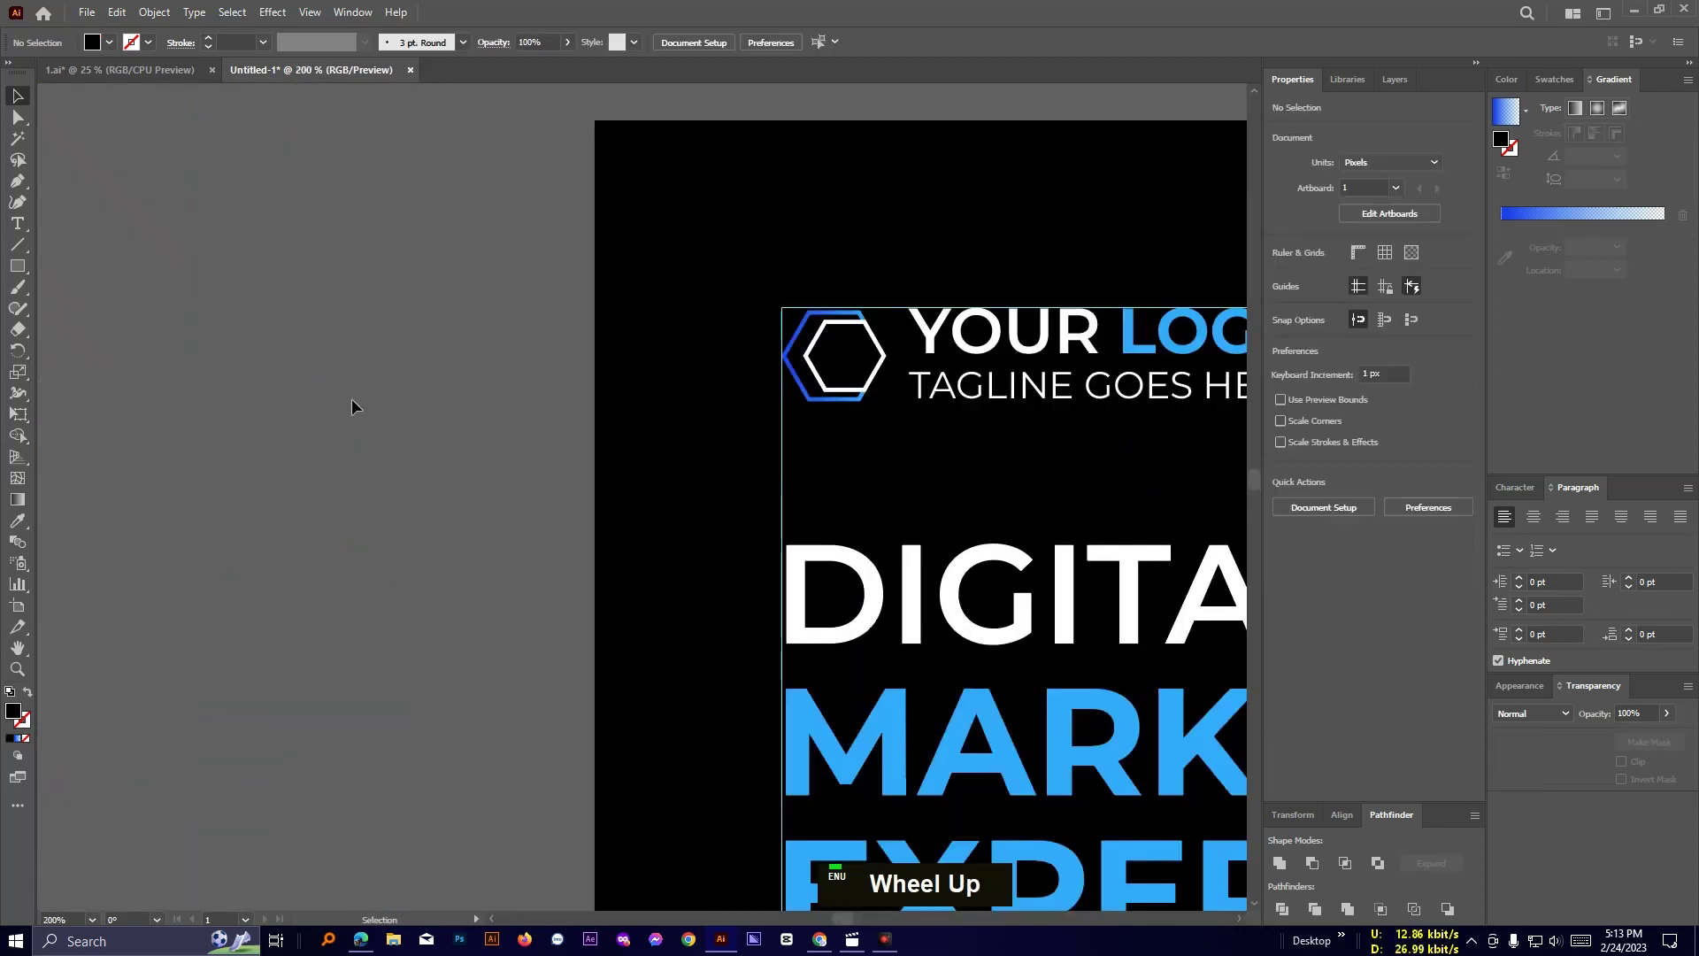
key("space")
left_click_drag(496, 460, 328, 293)
Left-align the DIGITAL MARKETING EXPERT heading with the logo at the margin guide.
left_click(645, 382)
left_click(832, 166, "shift")
left_click(832, 165)
left_click(576, 45)
left_click(296, 294)
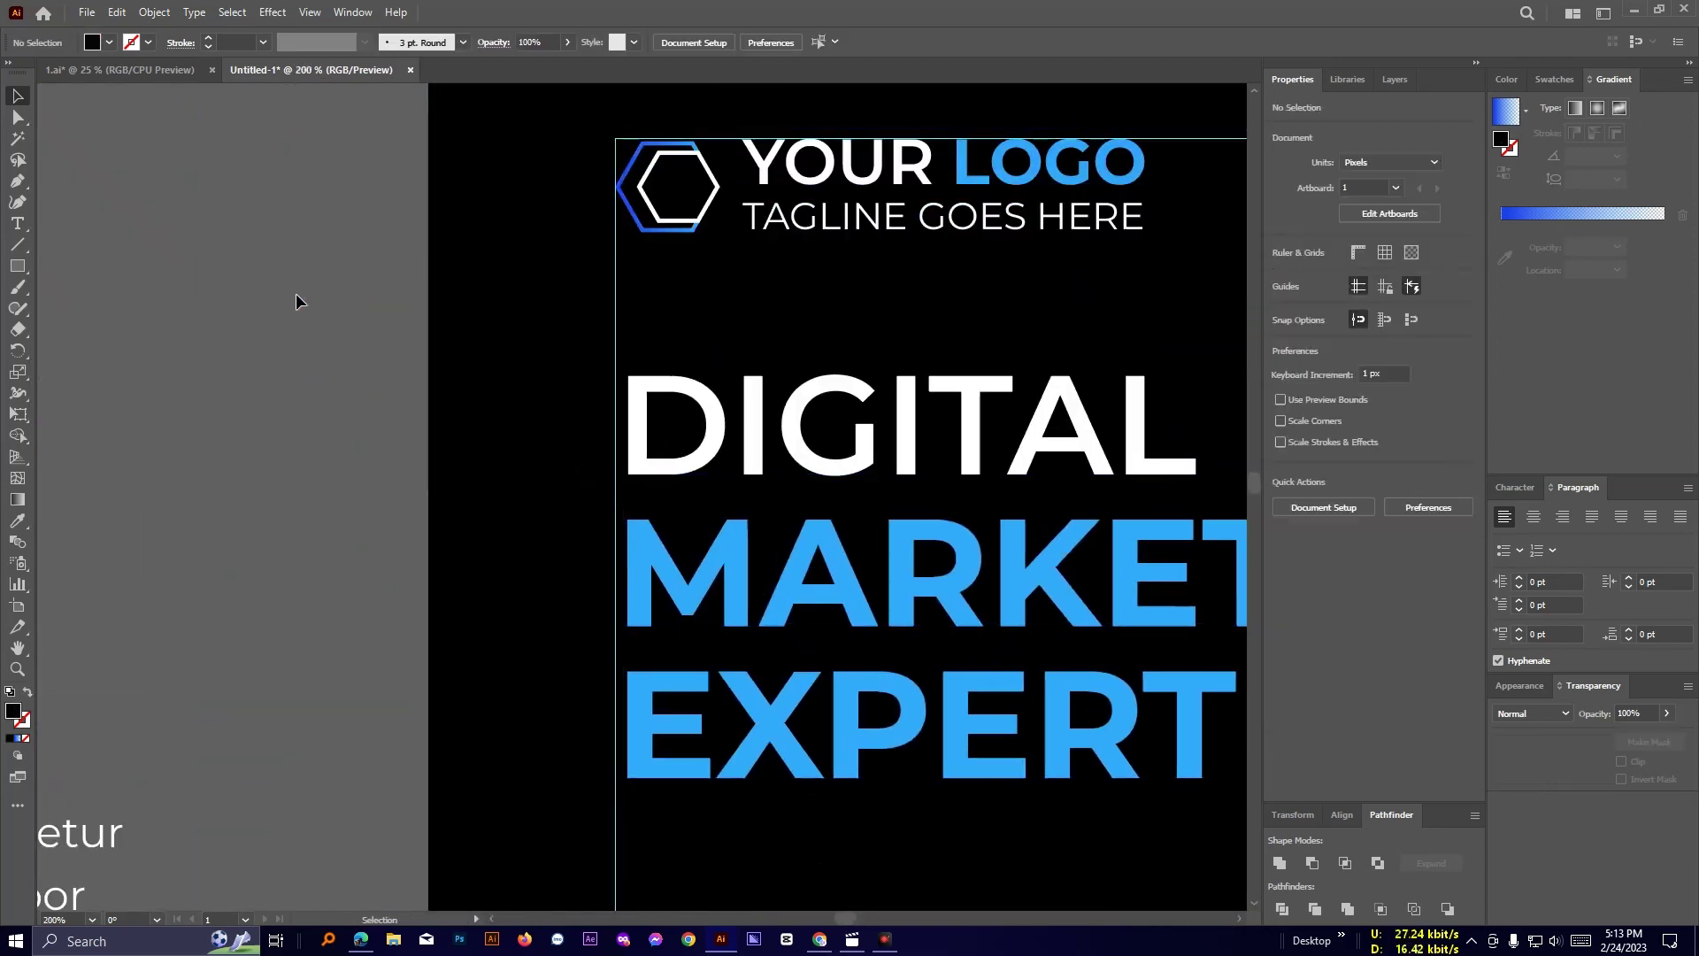
key("space")
left_click_drag(699, 467, 593, 487)
left_click(230, 357)
Draw a rectangle about 87 × 80 px between the artboard's top edge and the margin guide and fill it white.
scroll(228, 357, "down", 1)
key("space")
left_click_drag(230, 358, 230, 560)
key("m")
left_click_drag(495, 267, 640, 403)
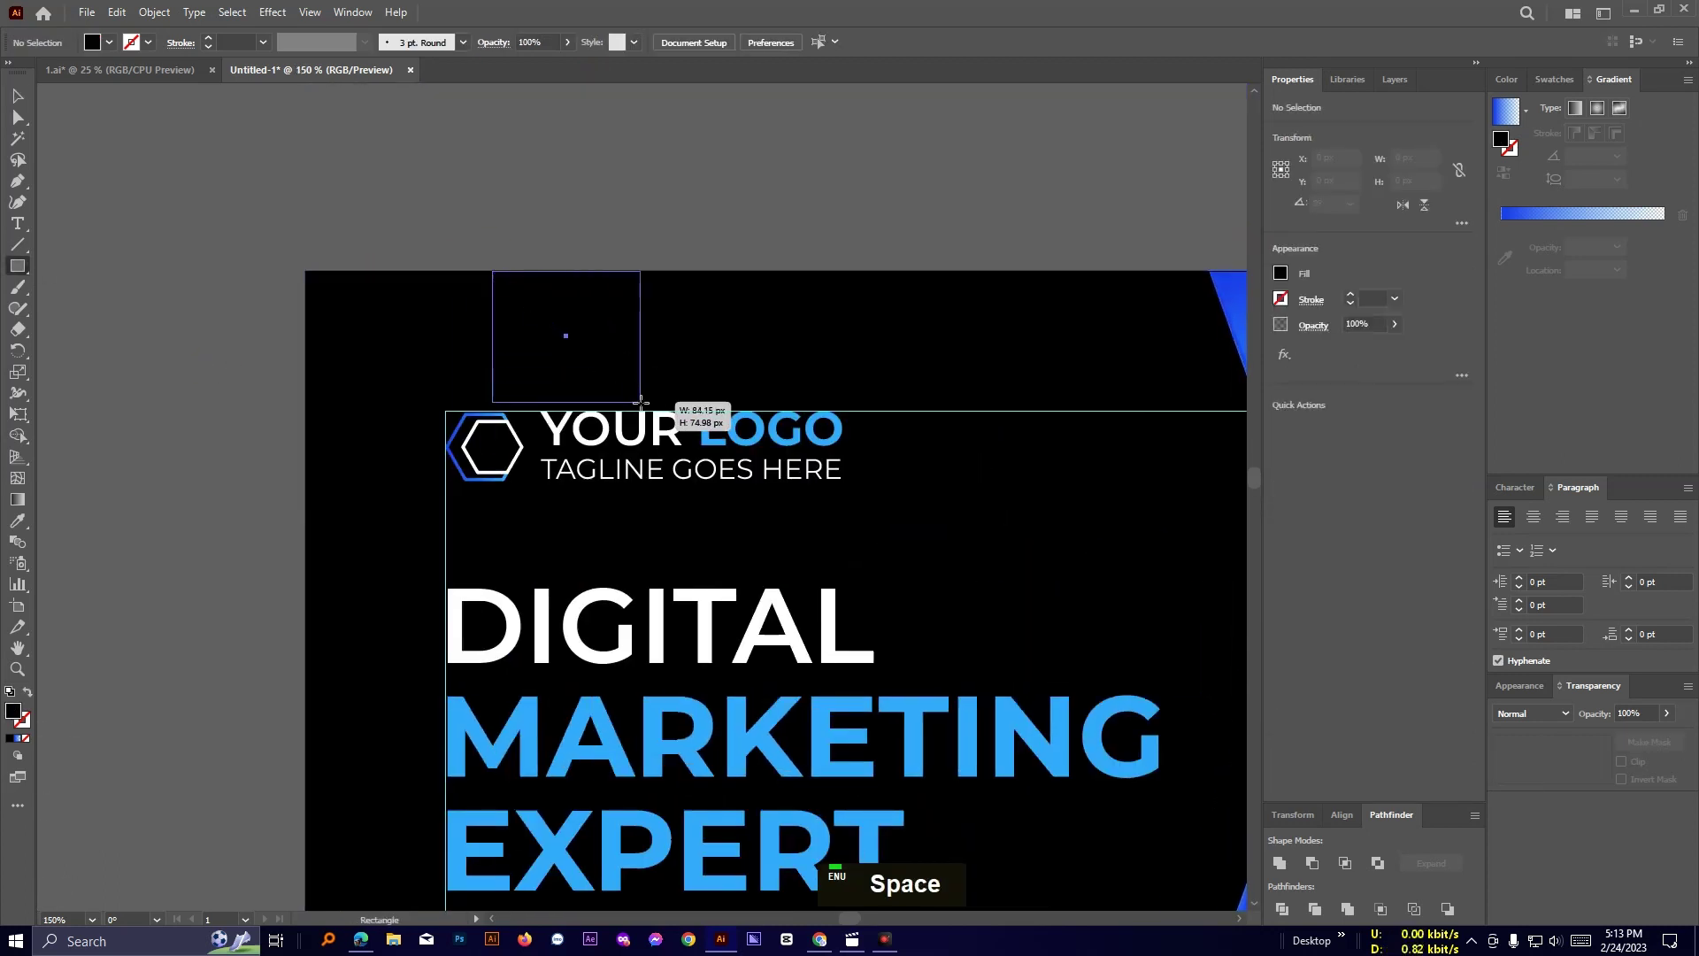
left_click(98, 42)
left_click(708, 7)
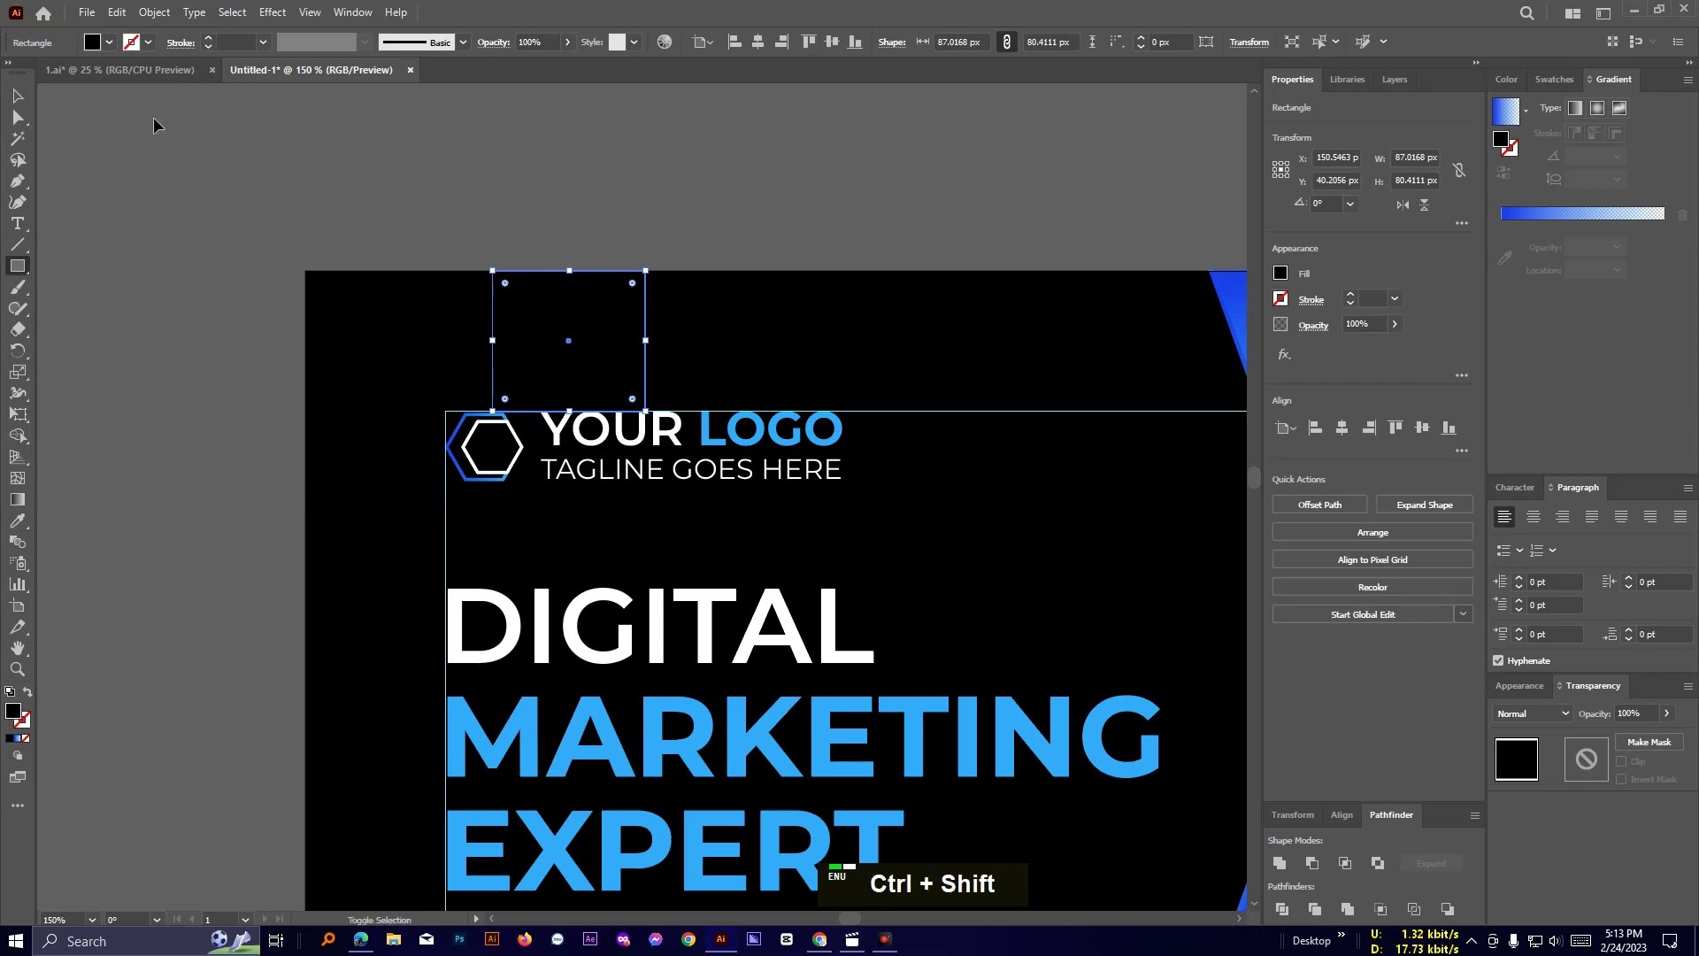
left_click(109, 43)
left_click(36, 74)
left_click(573, 7)
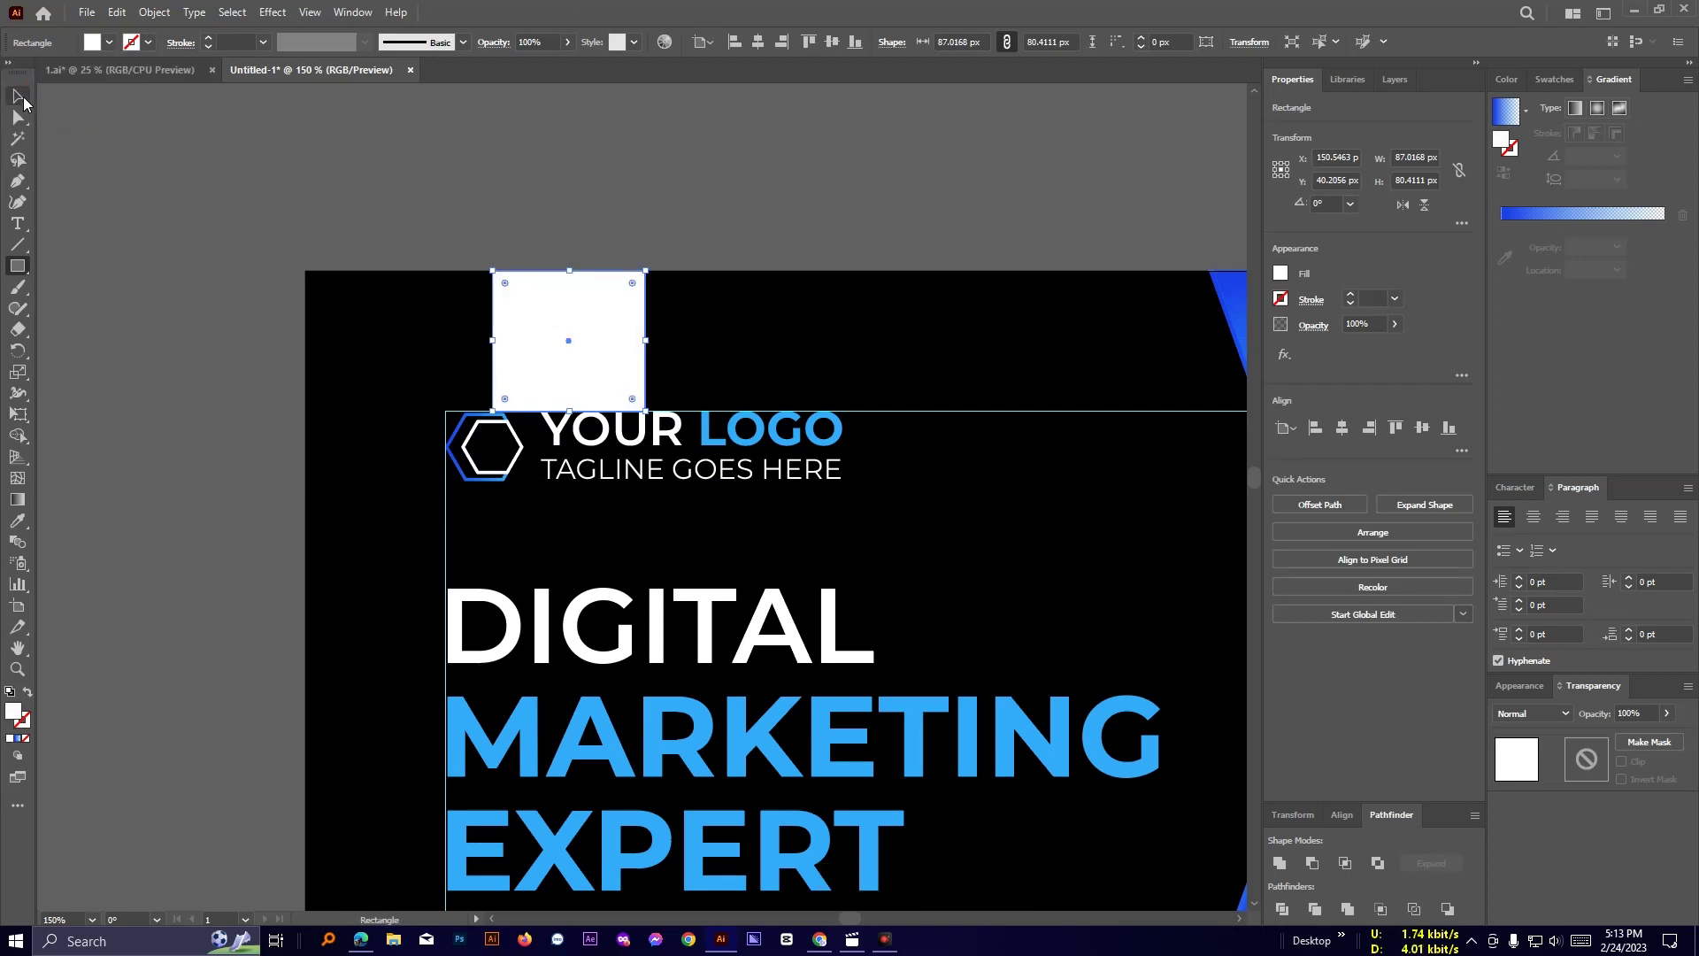
Space the heading below the logo using the white rectangle as a spacer, then delete the rectangle.
left_click(24, 99)
left_click_drag(607, 320, 605, 522)
left_click(363, 165)
left_click_drag(719, 601, 718, 635)
left_click(616, 559)
key("Delete")
Move the white divider line and the lorem ipsum paragraph onto the black panel below the heading, at the left margin.
scroll(623, 556, "down", 4)
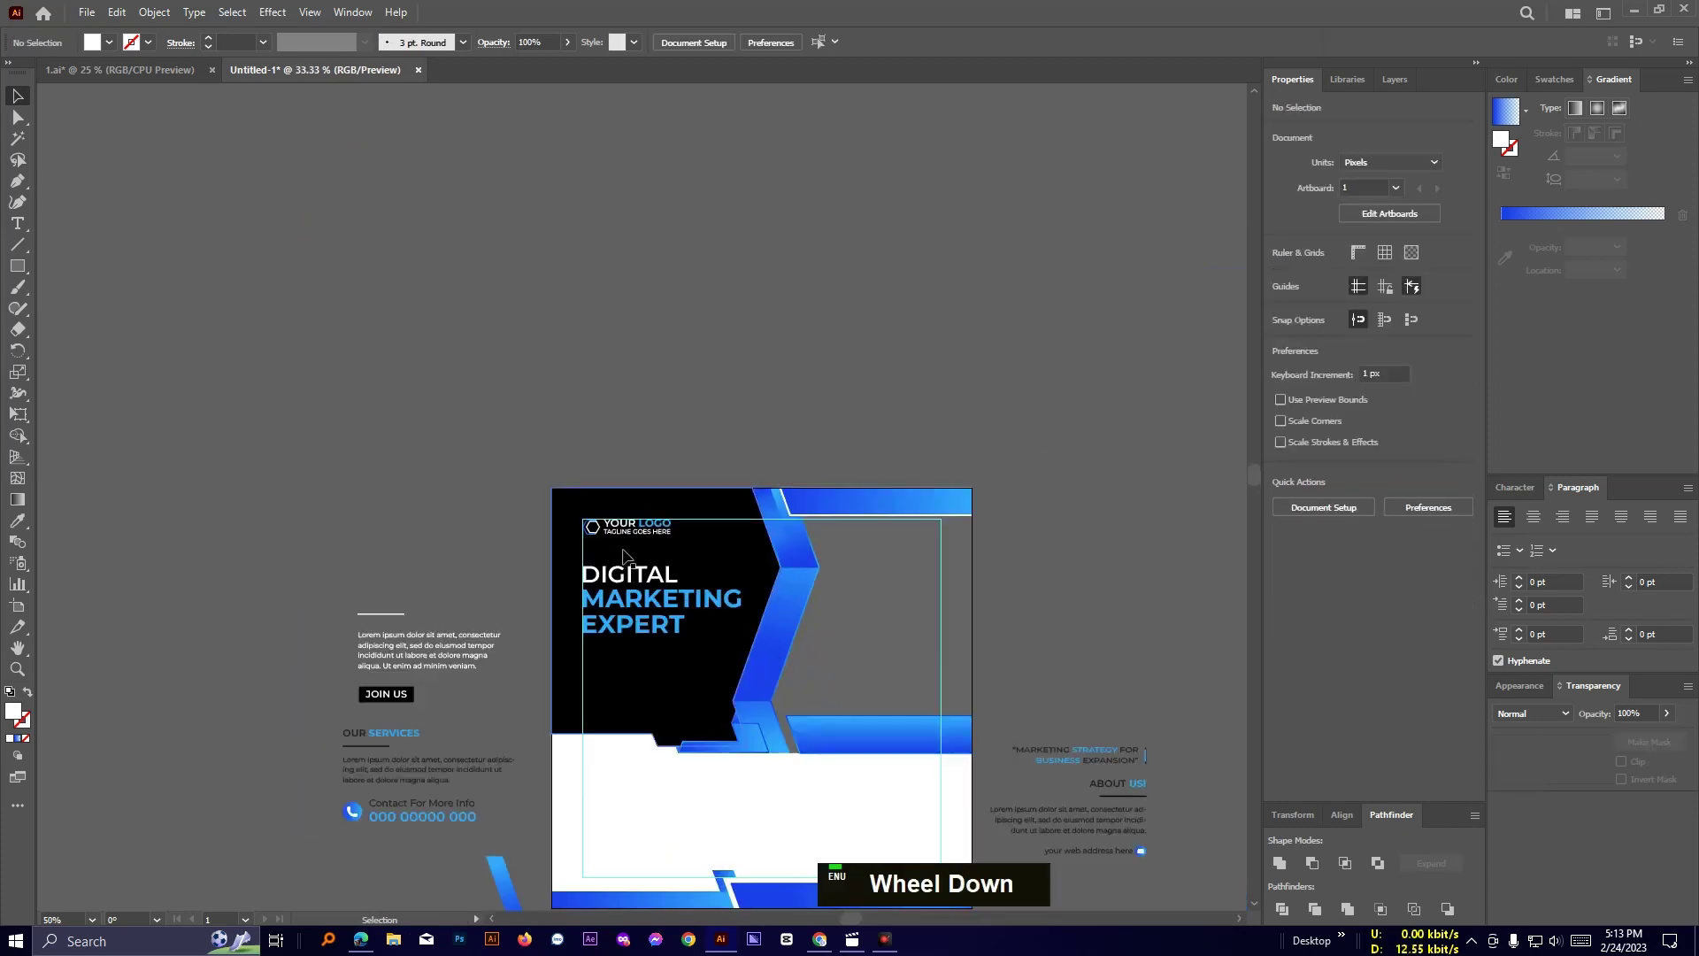
scroll(623, 552, "up", 2)
key("space")
left_click_drag(662, 507, 682, 231)
left_click_drag(152, 391, 679, 521)
left_click(368, 442)
scroll(367, 442, "up", 1)
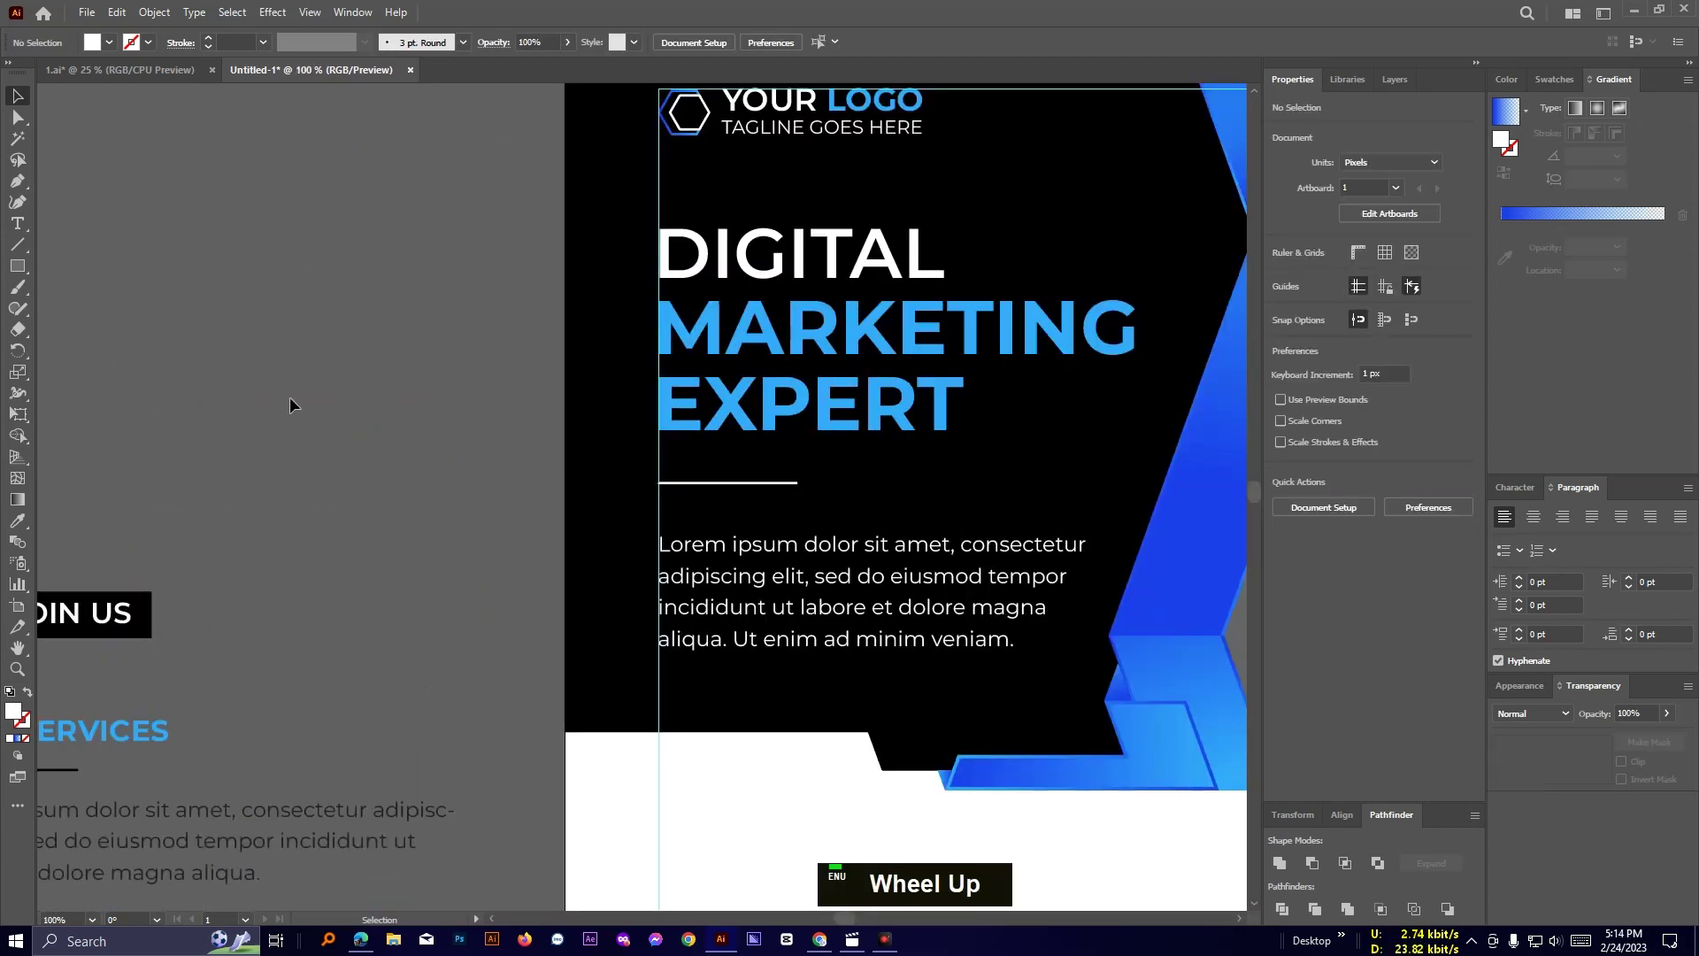
Draw a white spacer rectangle about 46 × 91 px between the heading and the paragraph.
key("m")
left_click_drag(899, 535, 899, 536)
key("v")
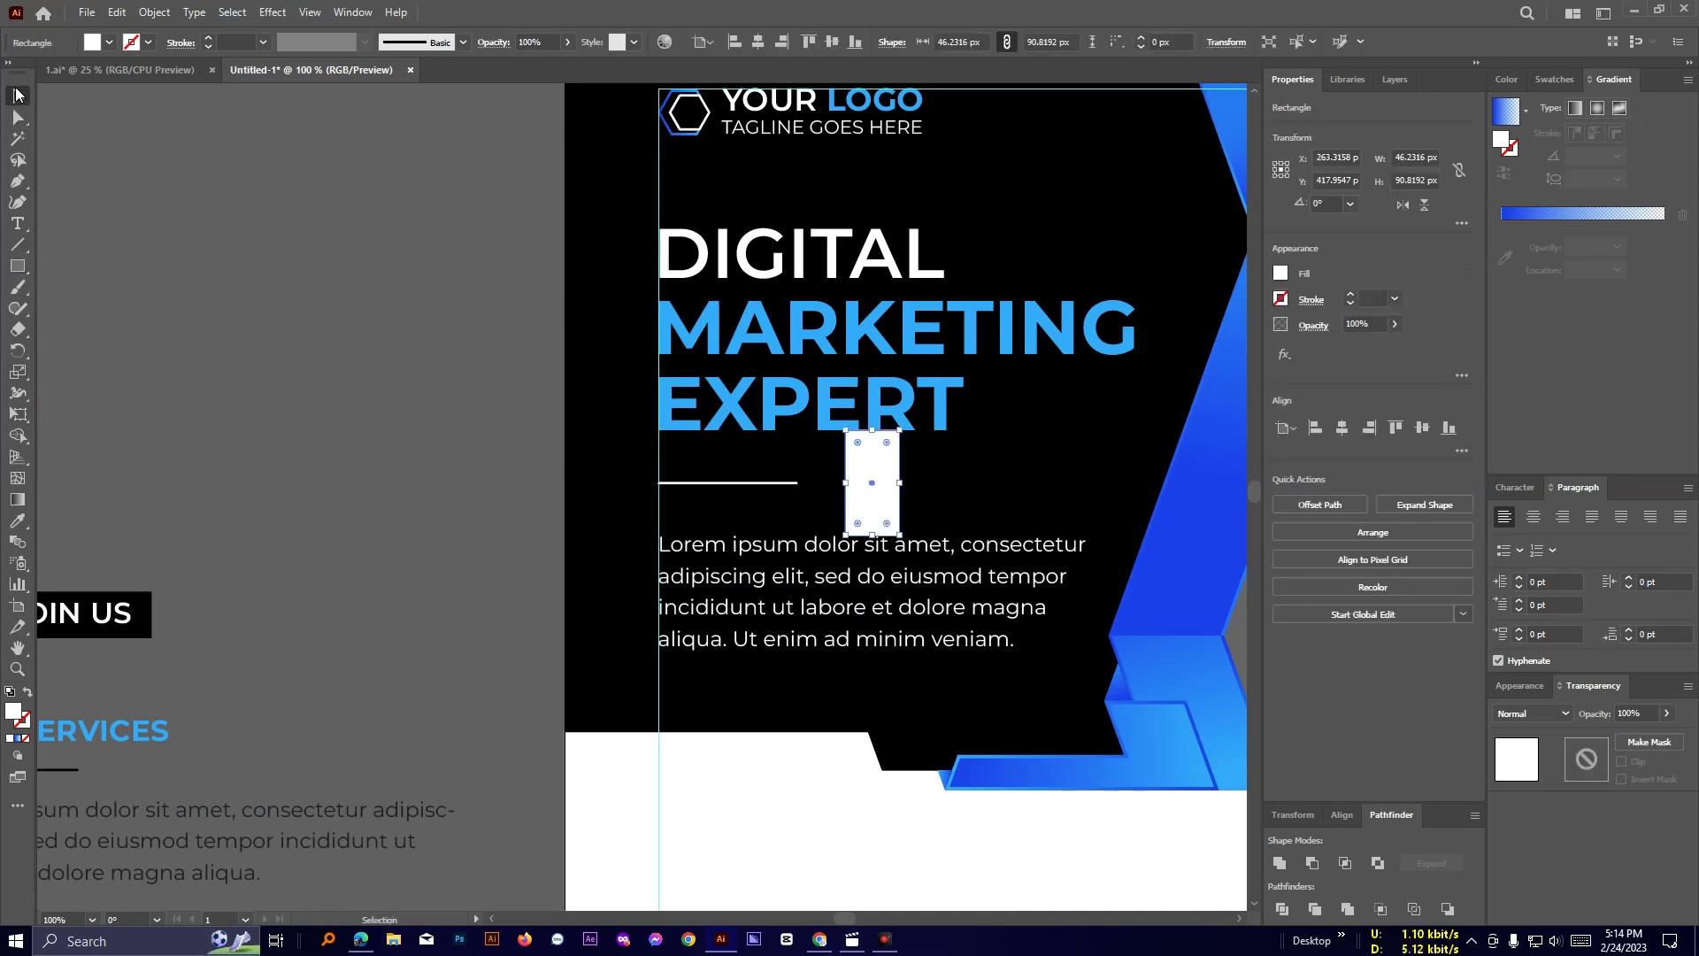
Vertically center the divider line on the spacer rectangle and delete the rectangle.
left_click(786, 483, "shift")
left_click(862, 488)
left_click(832, 42)
left_click(426, 380)
left_click(884, 486)
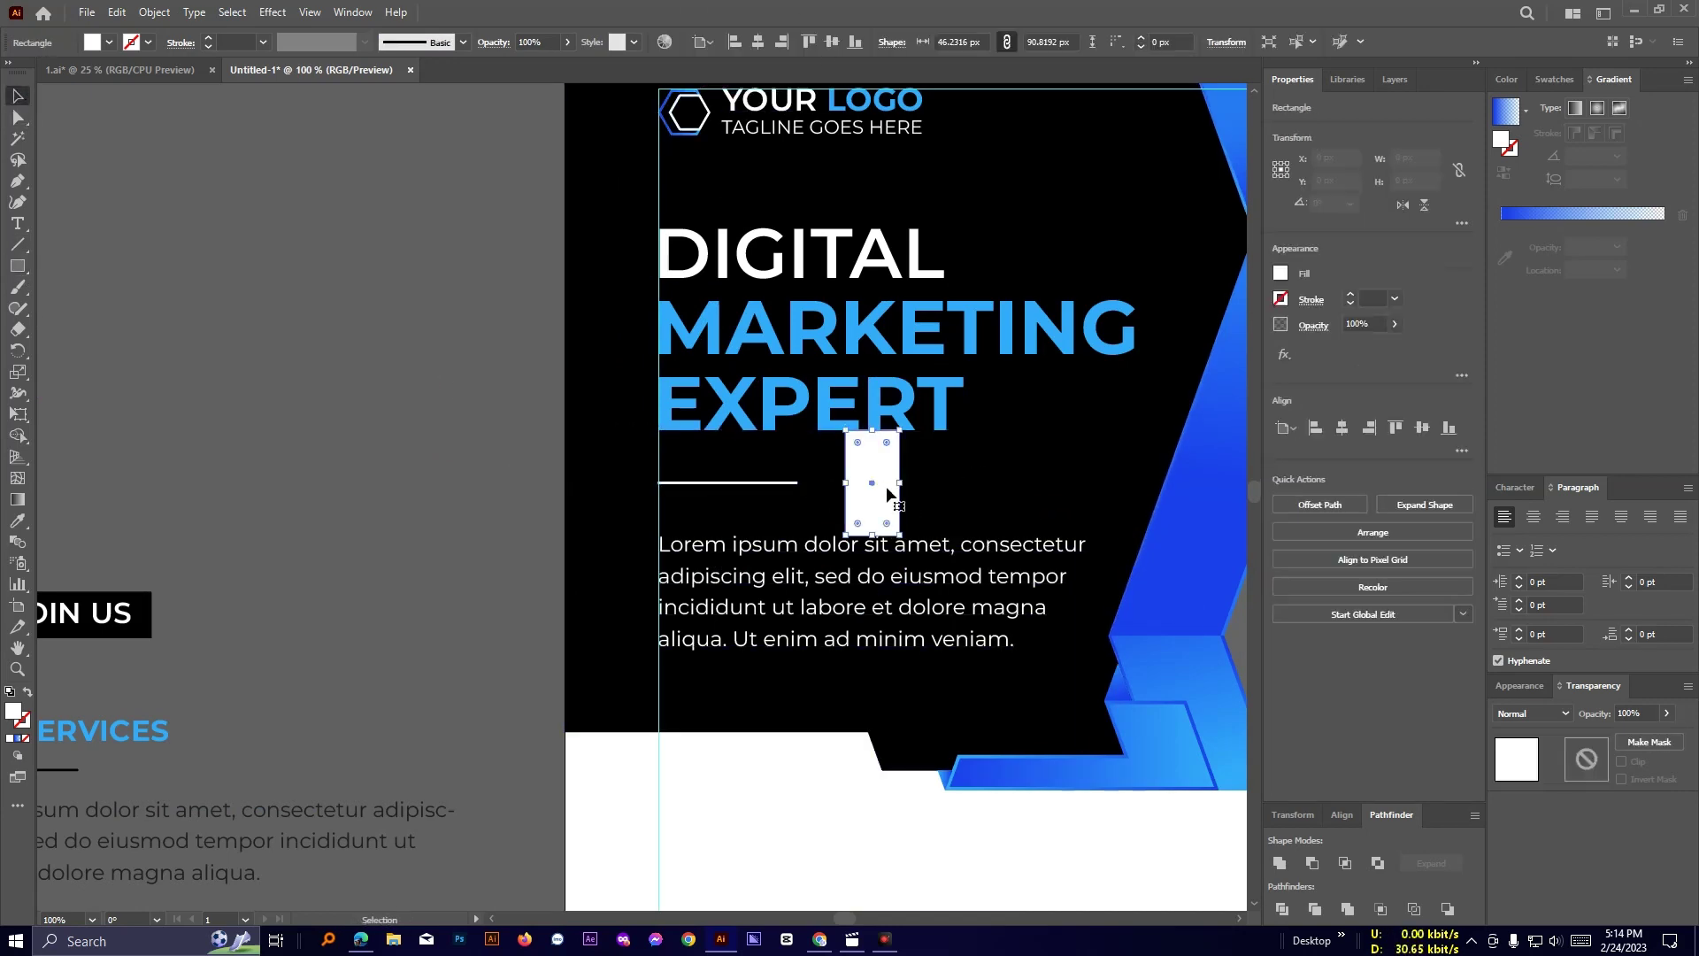
key("Delete")
Move the phone contact group onto the white area at the lower-left corner of the margin guides.
scroll(511, 444, "down", 2)
key("space")
left_click_drag(492, 440, 427, 283)
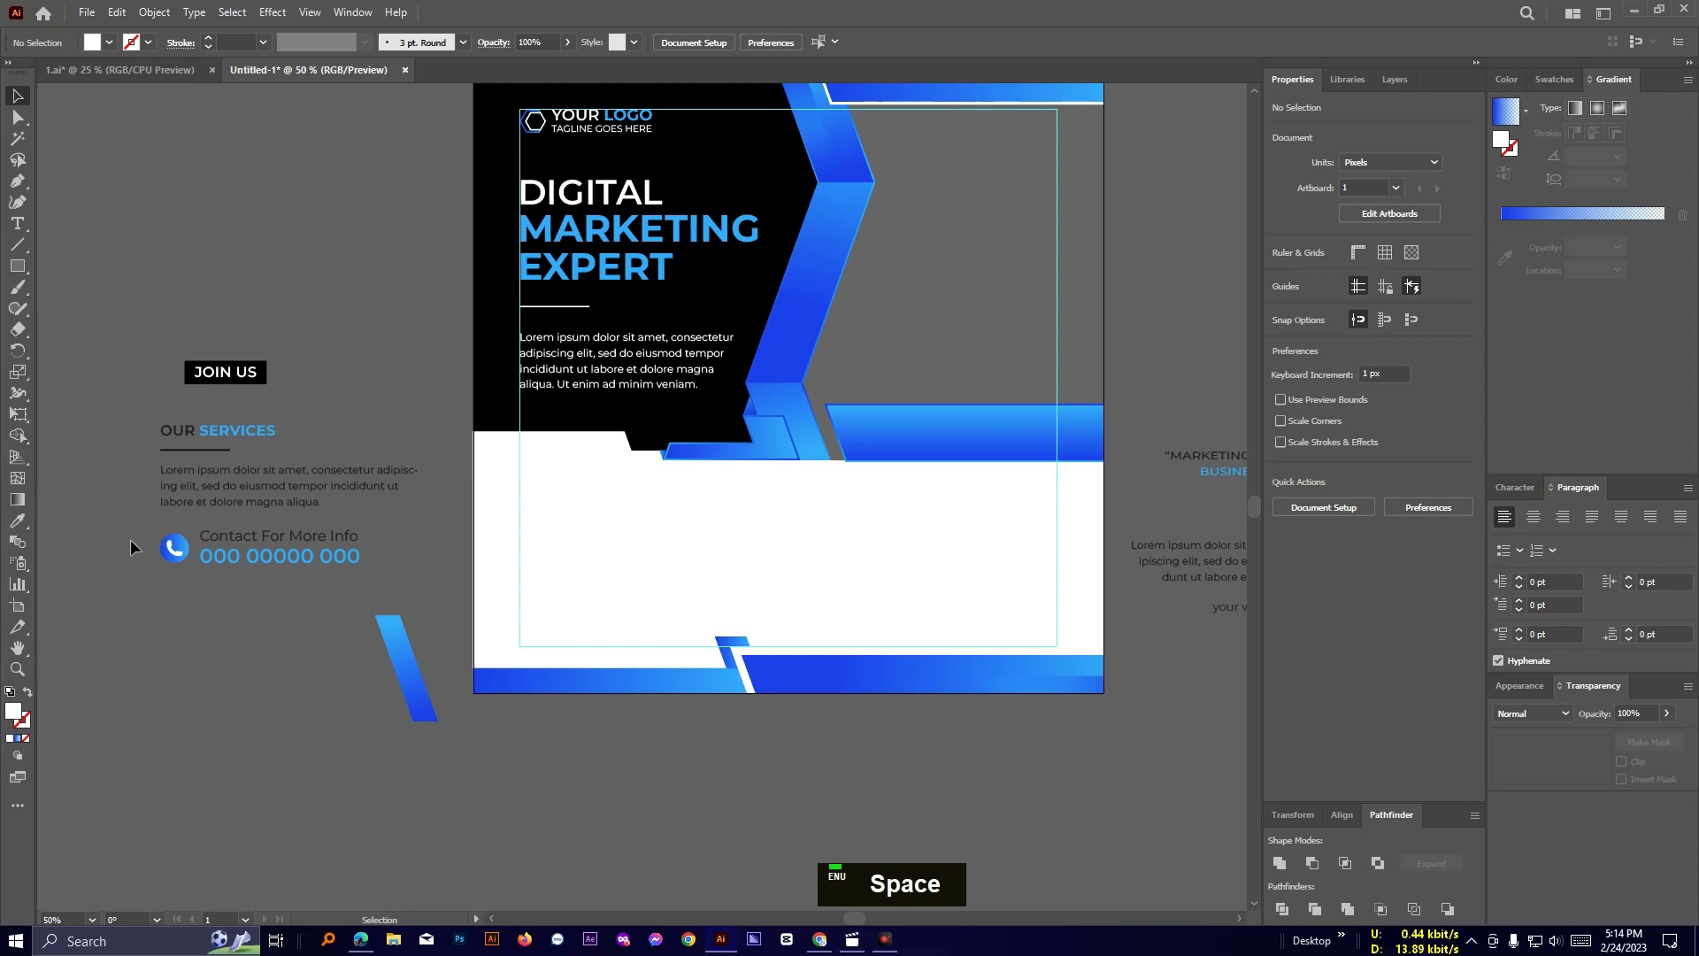
left_click_drag(230, 546, 589, 633)
scroll(800, 718, "up", 2)
key("space")
left_click_drag(800, 718, 821, 598)
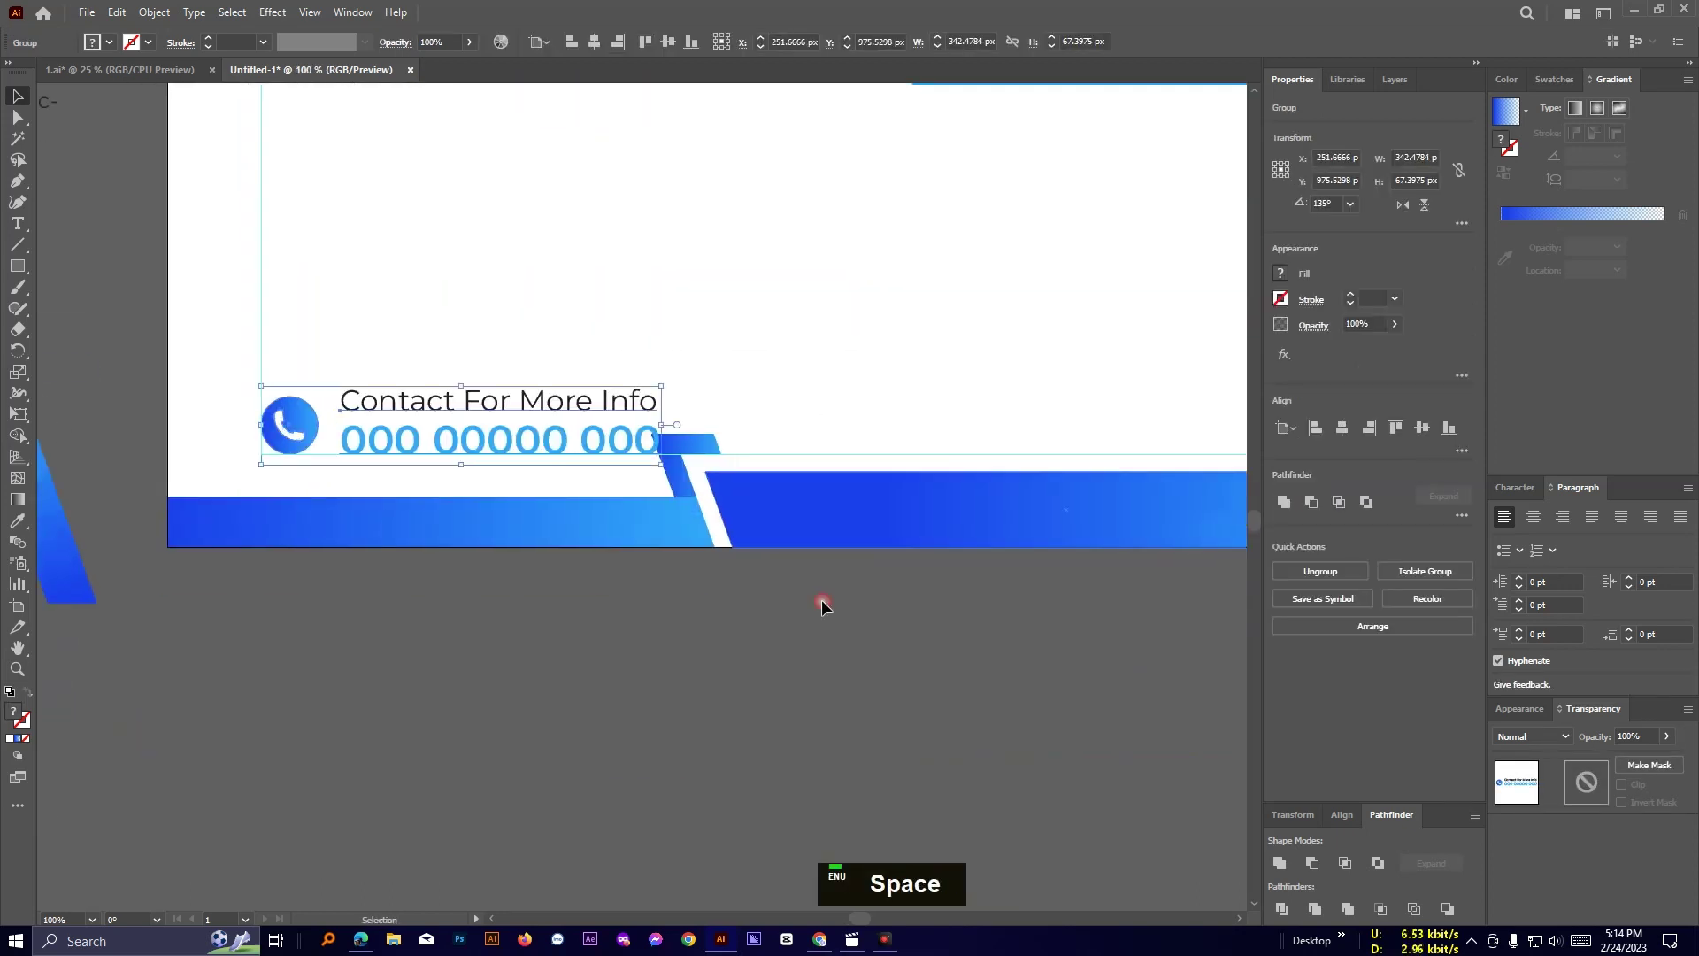
Move the bottom bars and their small fold right, clear of the phone number, and extend the left bar back to the artboard edge.
left_click_drag(675, 394, 778, 588)
left_click_drag(749, 527, 811, 524)
left_click(126, 352)
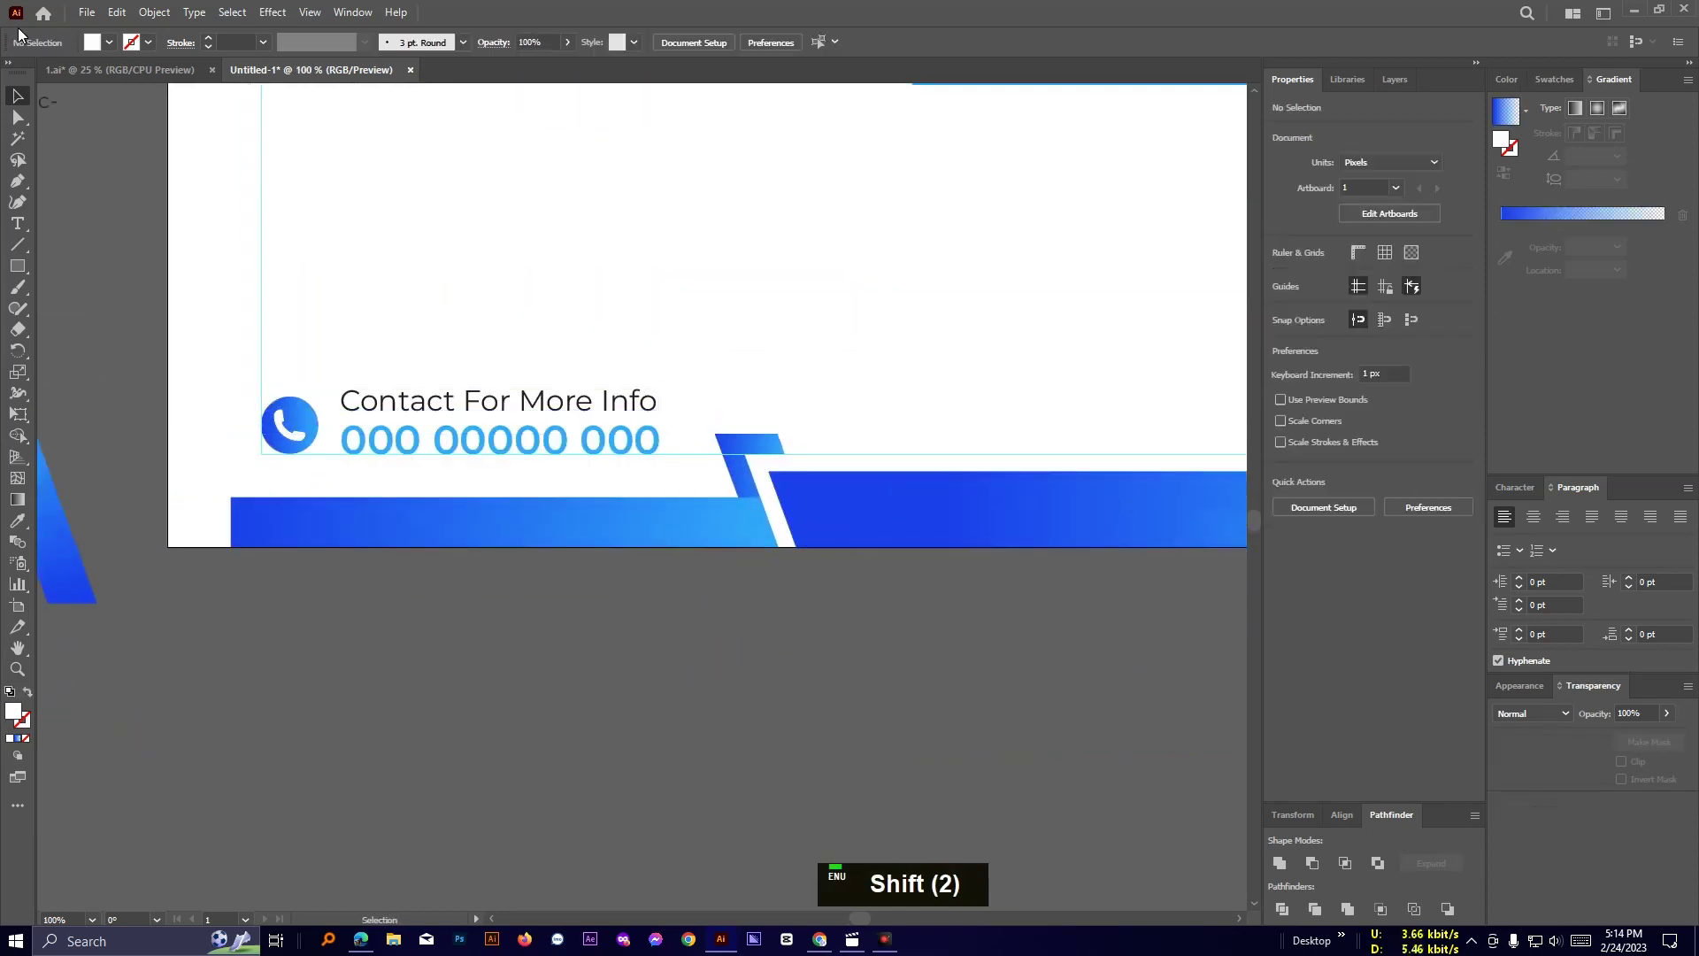
left_click(18, 118)
left_click_drag(198, 488, 256, 563)
left_click(824, 637)
Pull the large bottom bar's overhanging right end back to the artboard's right edge.
key("space")
left_click_drag(1095, 634, 651, 665)
left_click(18, 96)
left_click(957, 562)
left_click(836, 402)
left_click(18, 117)
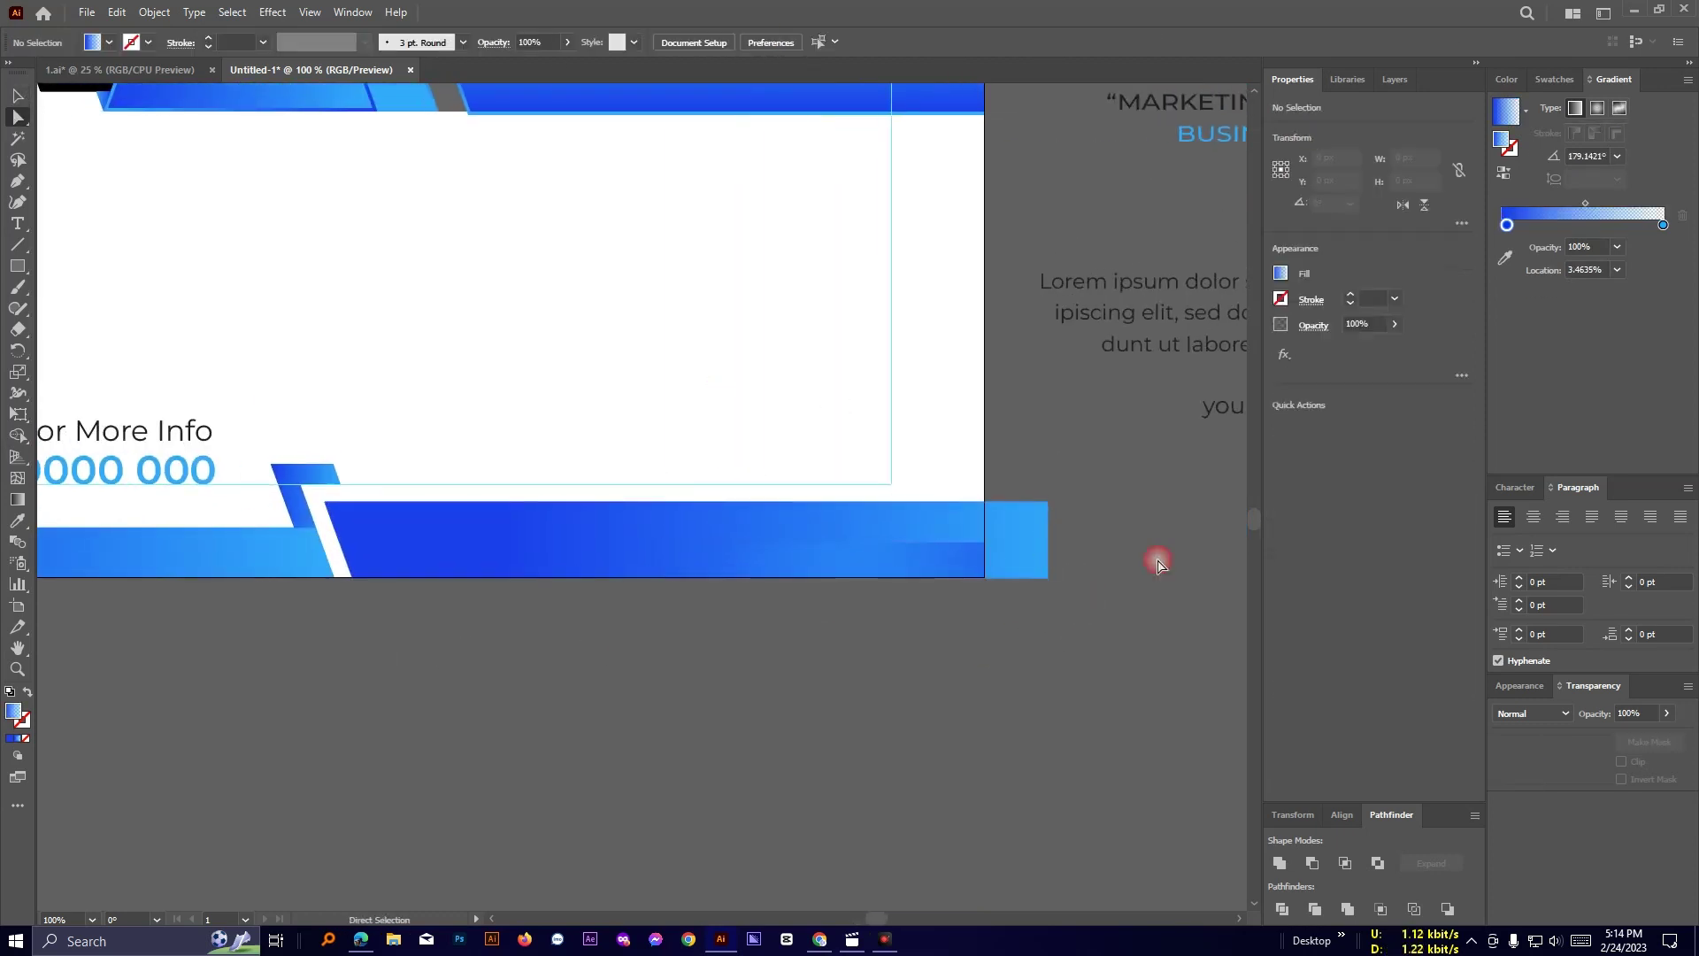
left_click(1048, 512)
left_click(602, 292)
Nudge the phone contact group up 1 px so it sits on the bottom margin guide.
key("space")
left_click_drag(391, 410, 1142, 398)
scroll(1141, 398, "up", 2)
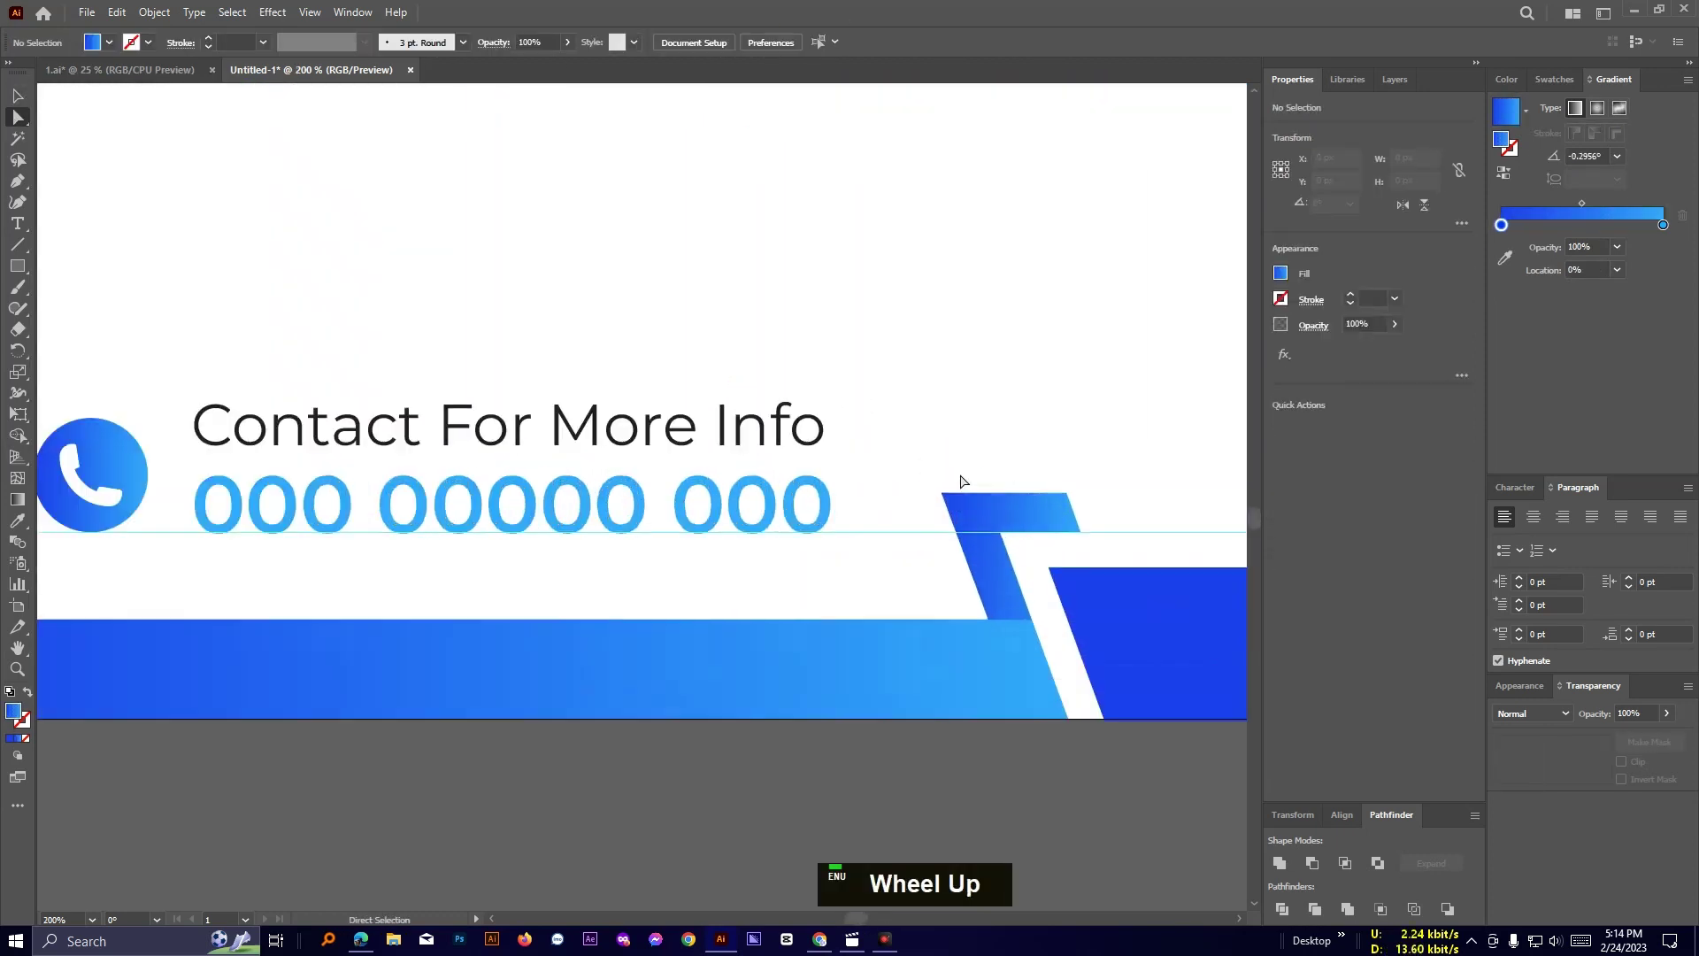
key("space")
left_click_drag(273, 419, 845, 398)
scroll(845, 398, "up", 1)
left_click(18, 95)
left_click(608, 452)
key("Up")
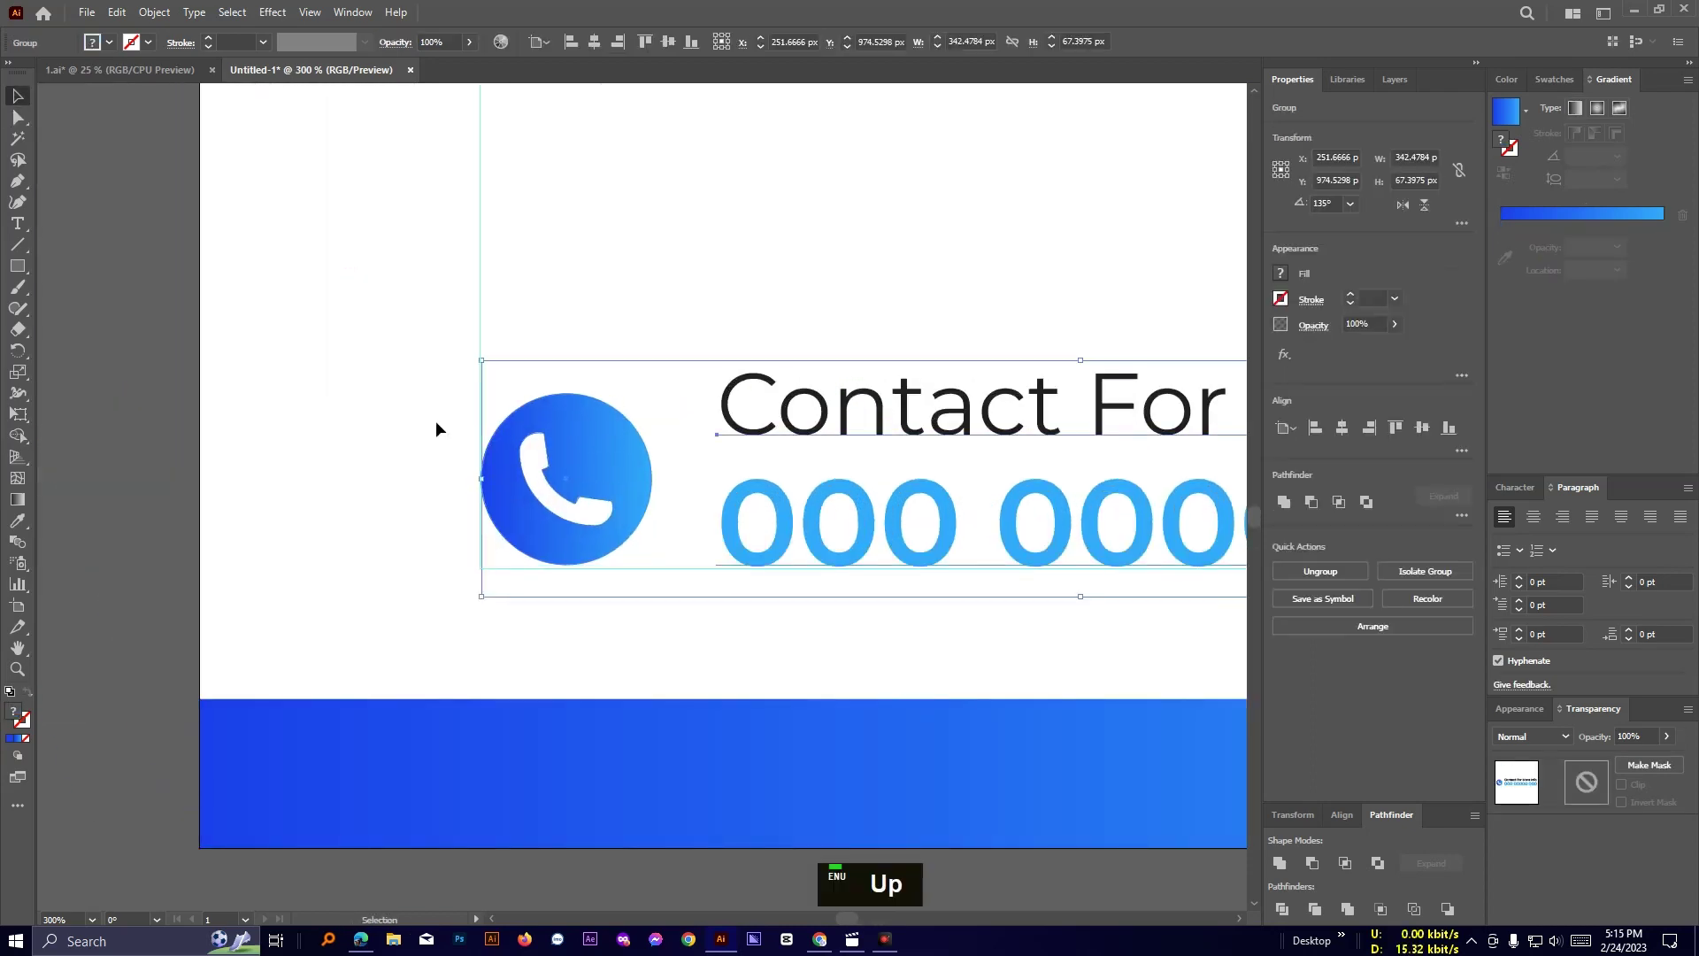
left_click(167, 293)
Move the OUR SERVICES title, divider and paragraph onto the white area above the phone contact, at the left margin.
scroll(168, 294, "down", 3)
key("space")
left_click_drag(167, 294, 554, 598)
key("space")
left_click_drag(315, 435, 522, 440)
left_click_drag(522, 440, 186, 266)
left_click_drag(275, 256, 996, 427)
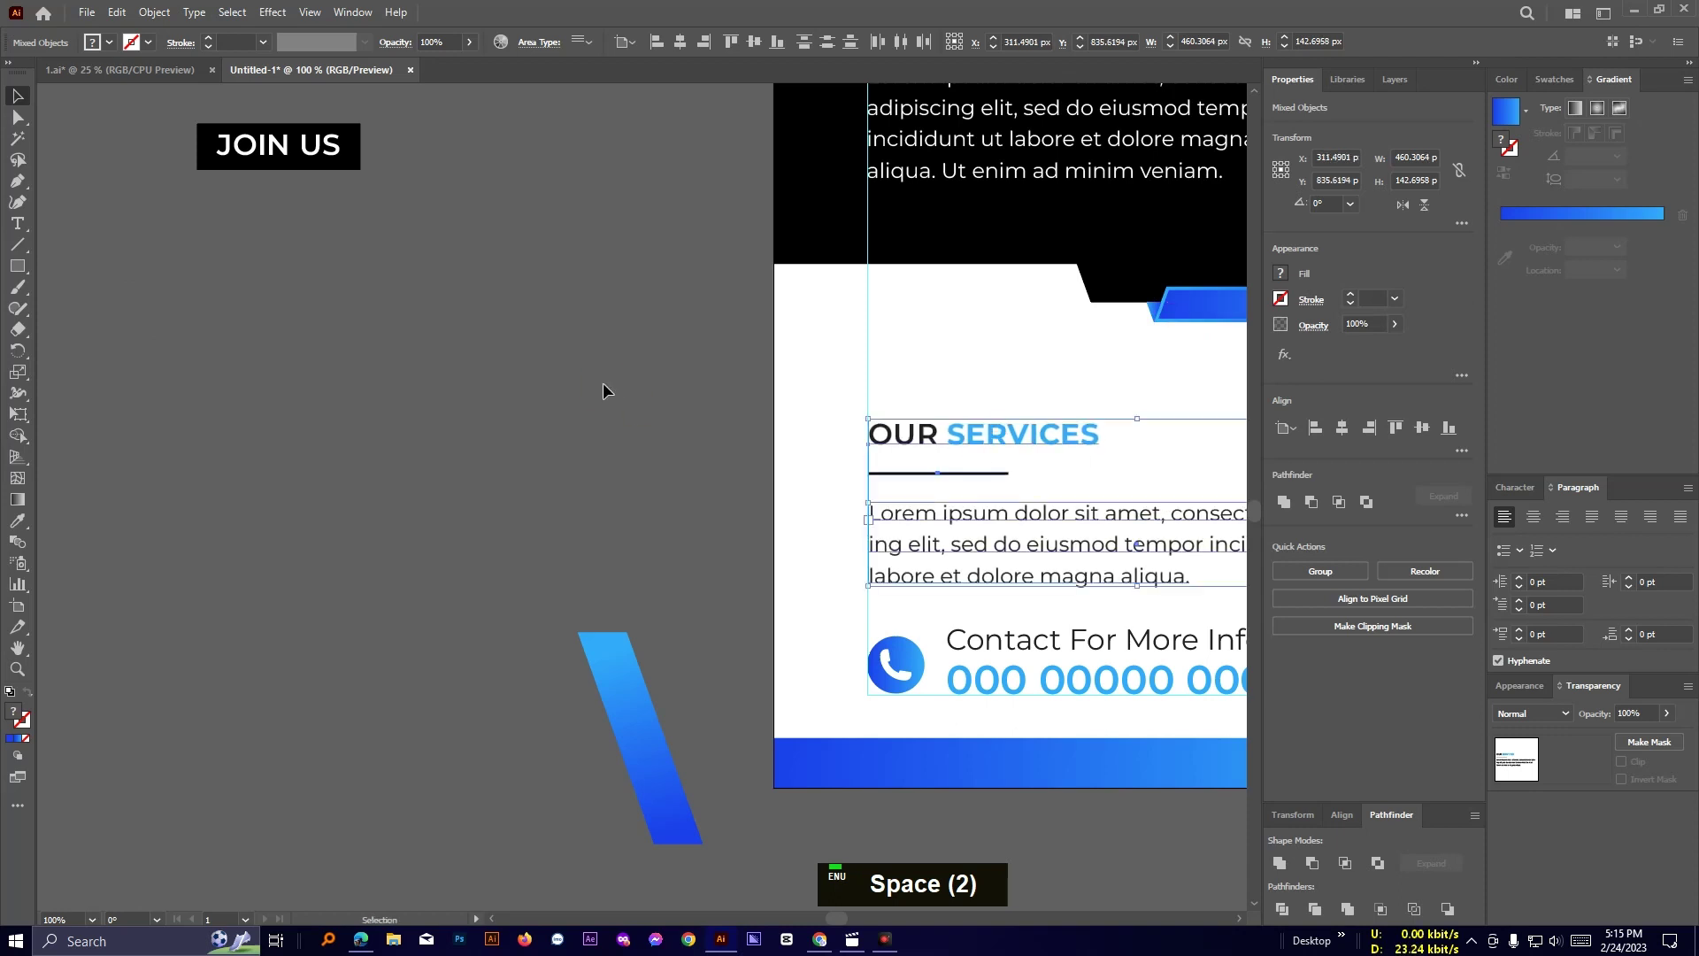
left_click(567, 424)
Draw a spacer rectangle about 51 × 38 px between the phone number and the bottom bar.
key("space")
left_click_drag(513, 468, 338, 391)
left_click(16, 267)
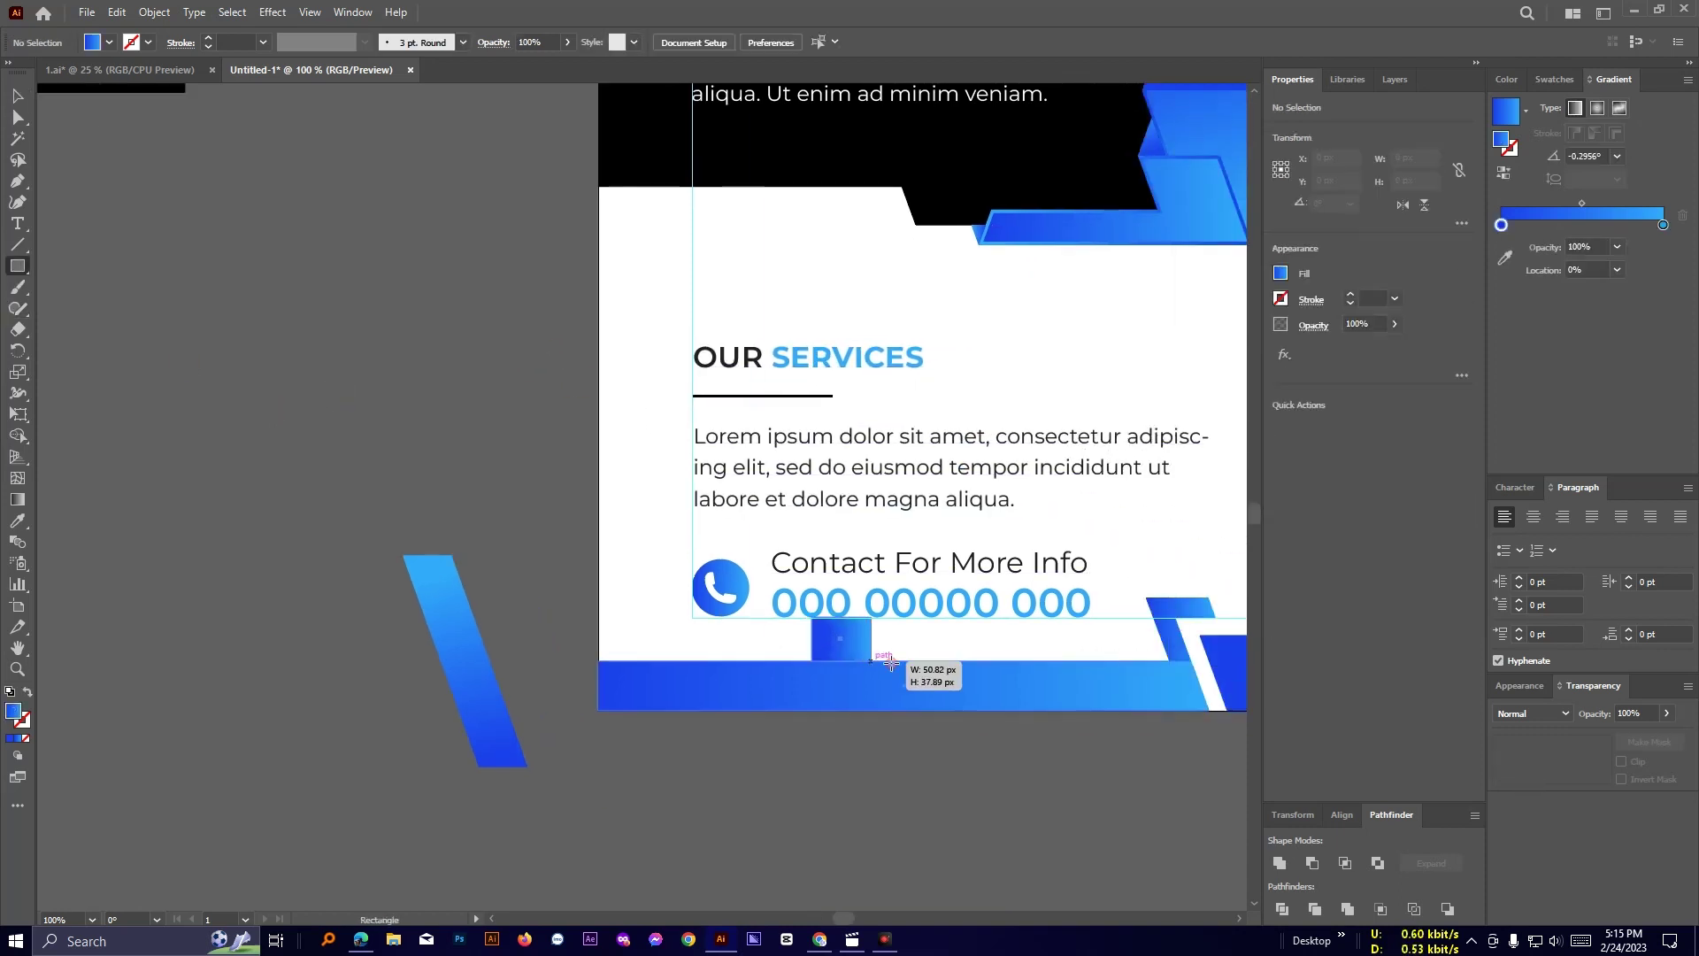
left_click_drag(890, 663, 891, 662)
Use the spacer rectangle to nudge the OUR SERVICES block down 2 px above the contact group, then delete the rectangle.
key("v")
left_click_drag(857, 531, 856, 531)
left_click_drag(667, 331, 755, 500)
key("Down")
key("Down")
left_click(772, 531)
left_click(858, 525)
key("Delete")
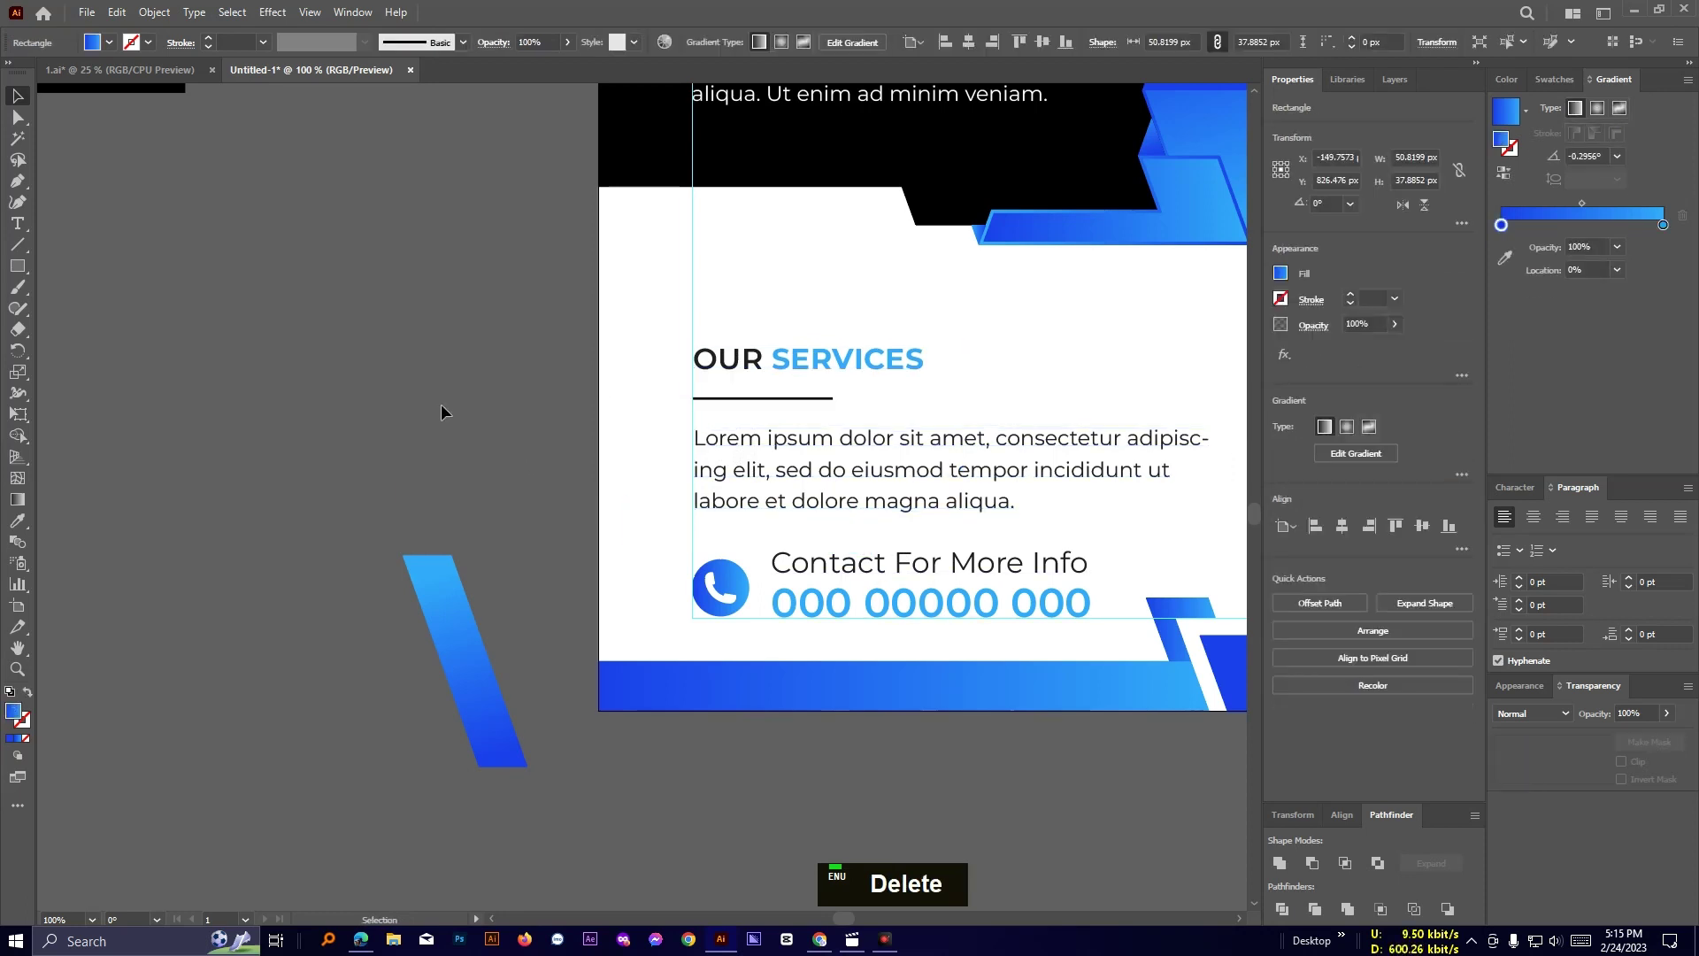
Move the JOIN US button onto the white area above the OUR SERVICES title, at the left margin.
key("space")
left_click_drag(168, 138, 304, 269)
left_click(283, 200)
left_click_drag(283, 200, 958, 400)
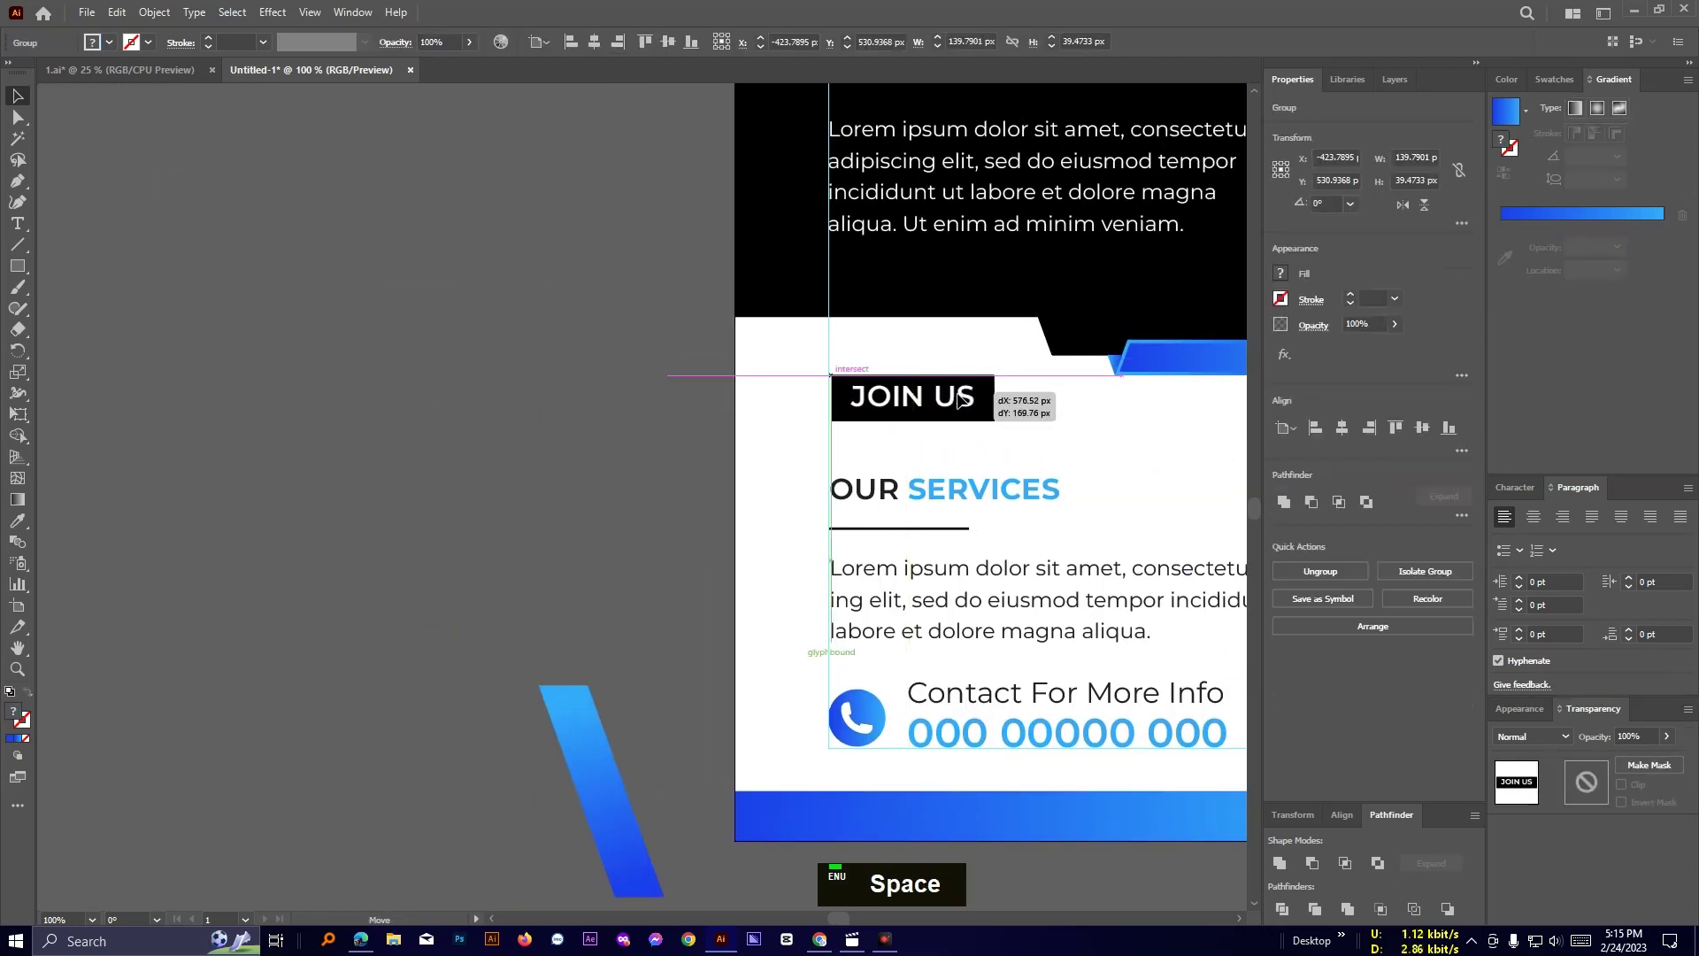
left_click(453, 382)
Vertically center the JOIN US button between the black panel and the OUR SERVICES title with a temporary rectangle, then delete the rectangle.
left_click(18, 267)
left_click_drag(794, 316, 840, 482)
left_click(19, 94)
left_click(944, 391, "shift")
left_click(810, 372)
left_click(668, 42)
left_click(584, 173)
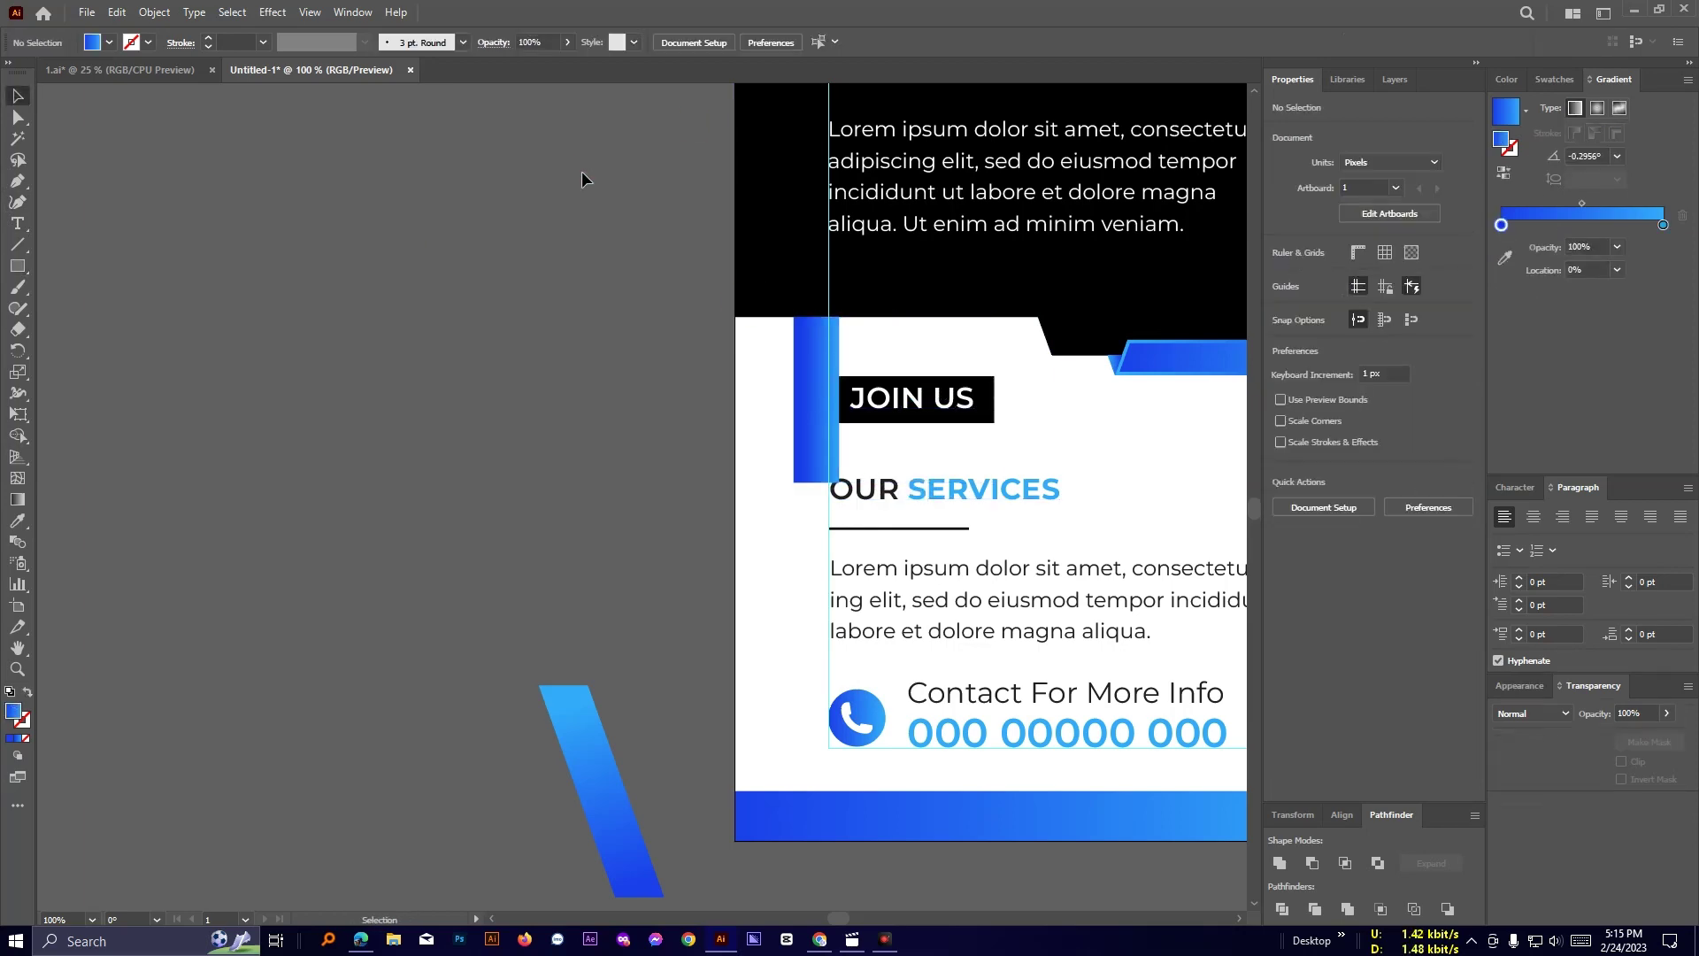
left_click(805, 345)
key("Delete")
Place the marketing strategy quote with its vertical bar on the white area, at the right margin guide under the blue image bar.
scroll(805, 347, "down", 1)
left_click_drag(1092, 387, 865, 584)
scroll(865, 576, "down", 2)
left_click_drag(876, 490, 769, 334)
scroll(1111, 385, "up", 2)
left_click_drag(814, 519, 815, 505)
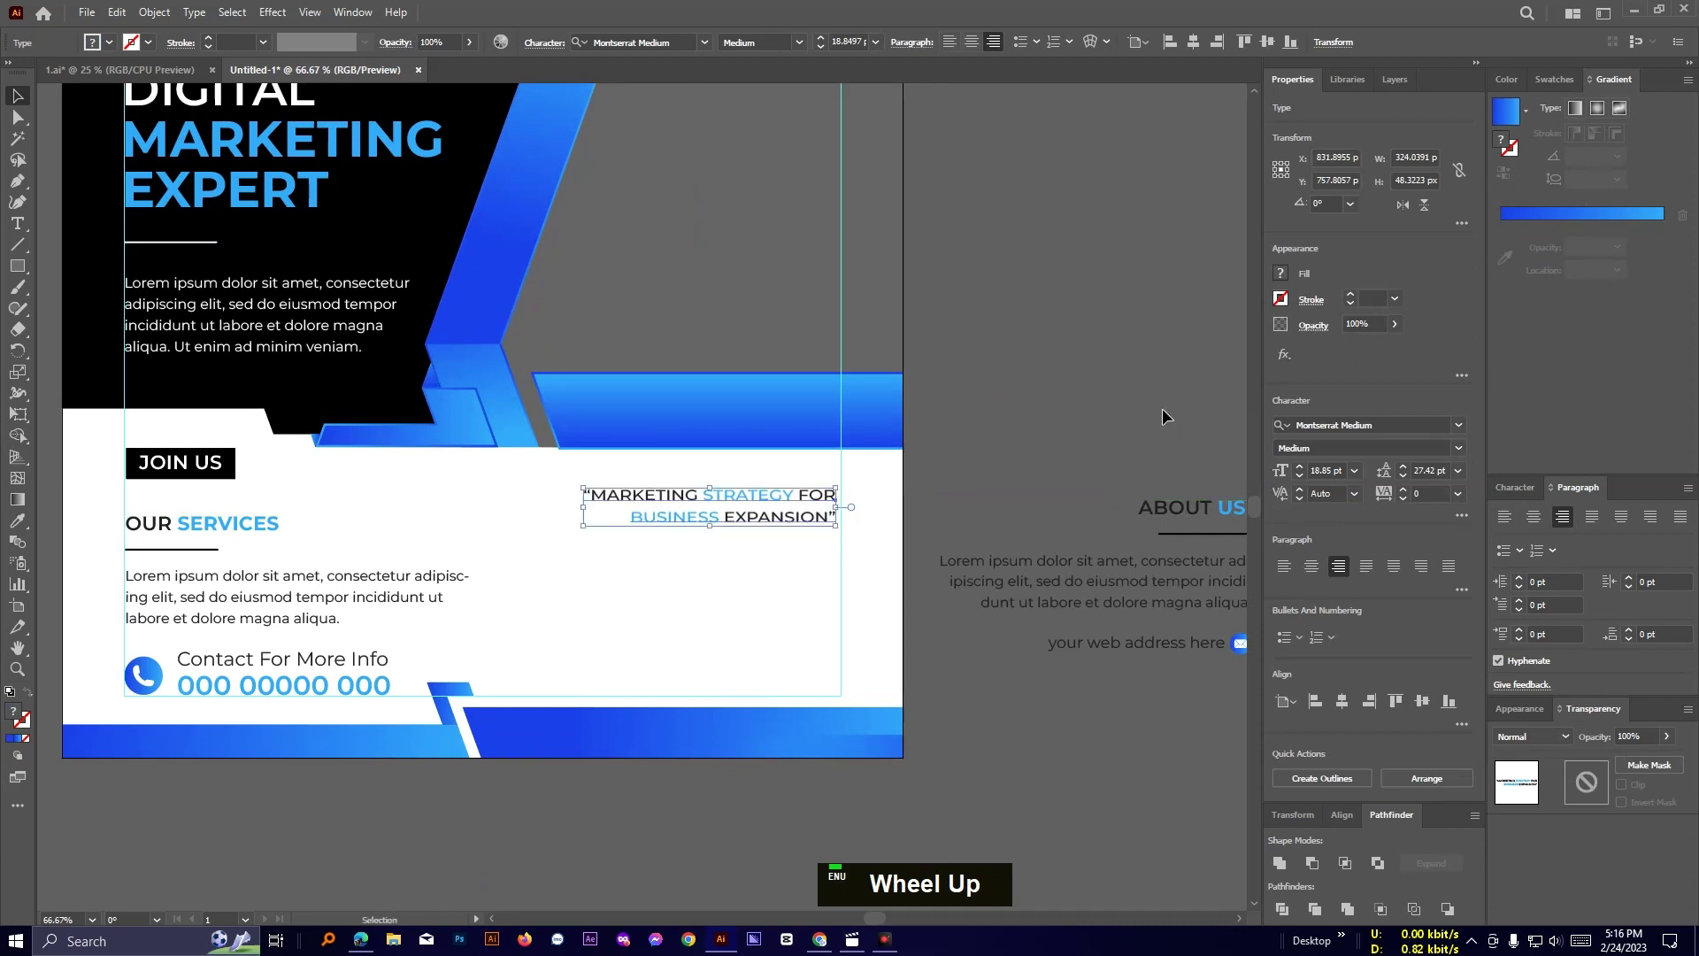
key("ctrl+z")
left_click(1164, 413)
key("space")
left_click_drag(1143, 380, 660, 446)
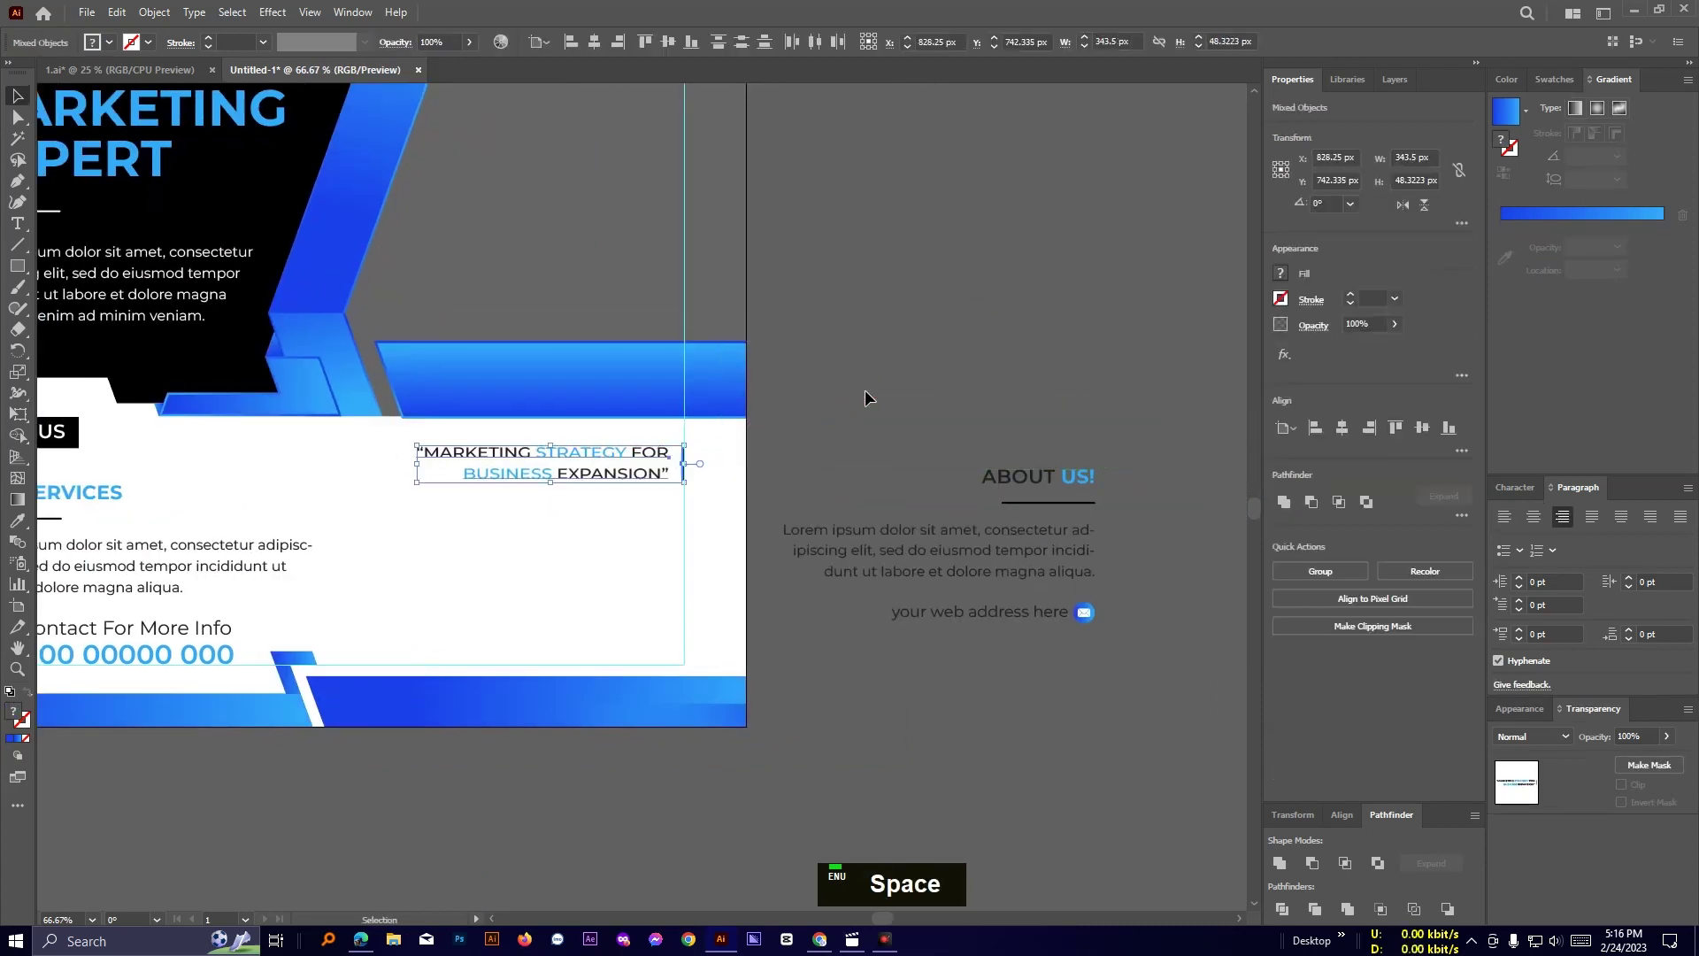
Move the web address line with its mail icon onto the white area, at the corner where the right and bottom margin guides meet.
left_click(885, 400)
left_click(1097, 571)
left_click(1101, 637)
left_click_drag(1084, 620, 680, 645)
Move the ABOUT US title, divider line and paragraph between the marketing quote and the web address, against the right margin guide.
left_click_drag(929, 398, 1063, 611)
left_click_drag(1062, 468, 653, 501)
left_click(900, 603)
Shift the marketing strategy quote and its vertical bar up about 12 px, closer to the blue image bar.
scroll(901, 604, "up", 2)
key("space")
left_click_drag(678, 588, 1164, 475)
left_click_drag(873, 568, 874, 597)
left_click(1015, 536)
key("space")
left_click_drag(729, 111, 947, 370)
left_click(1016, 418)
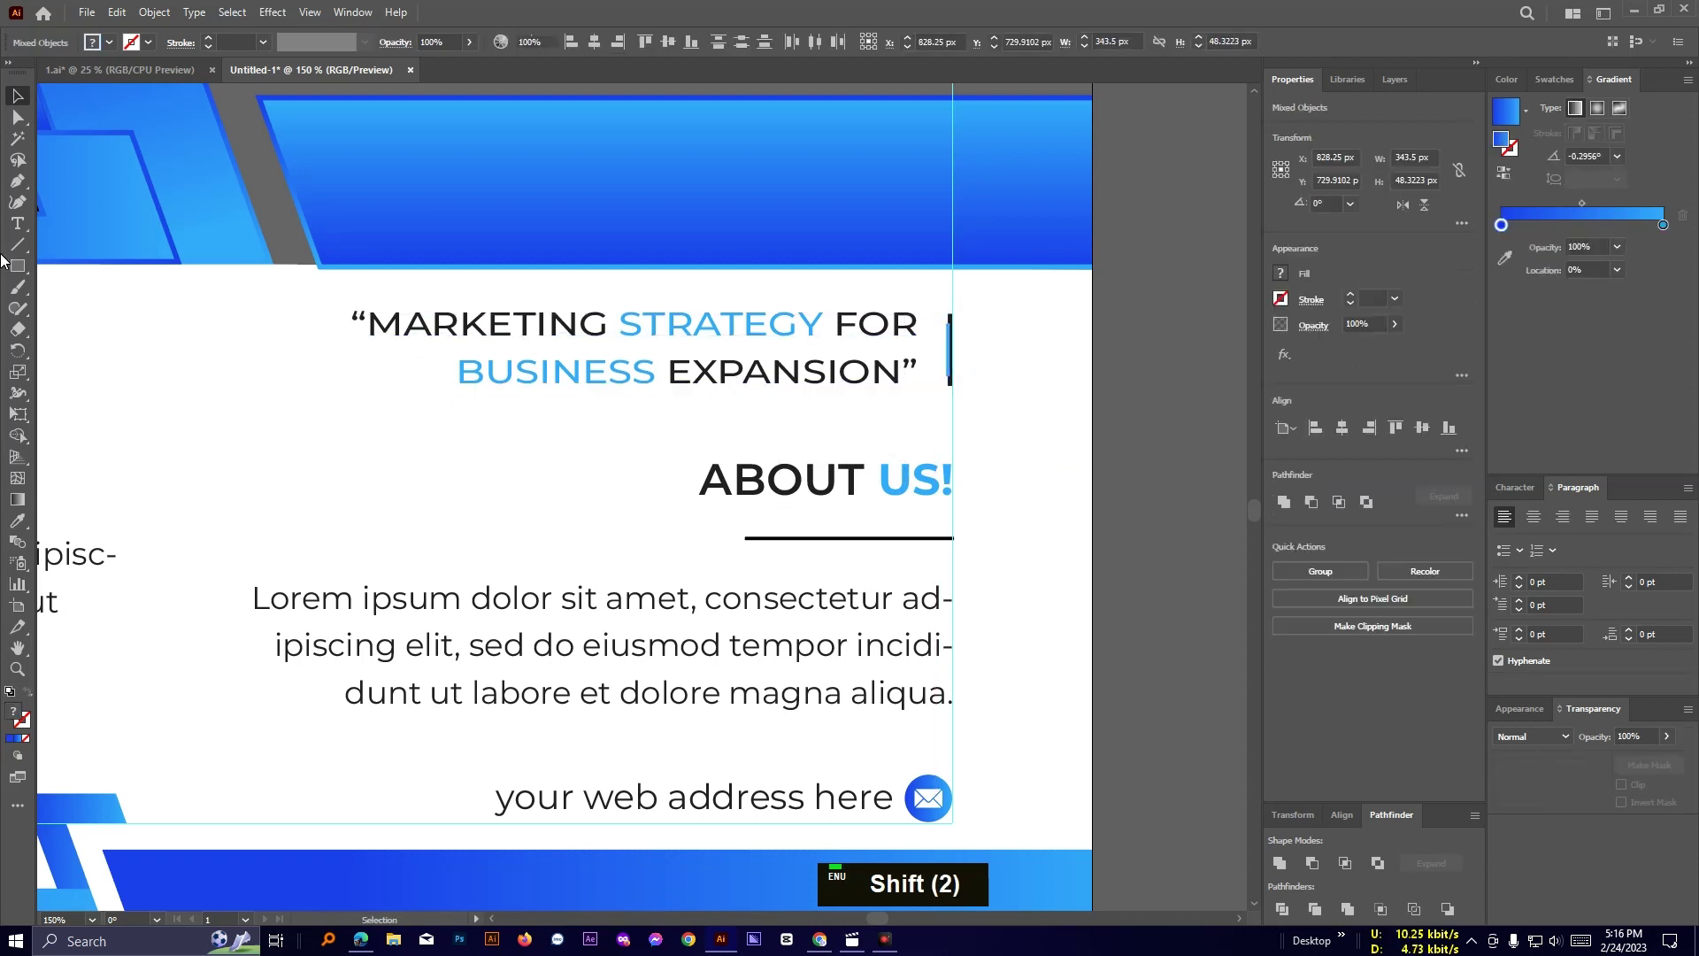